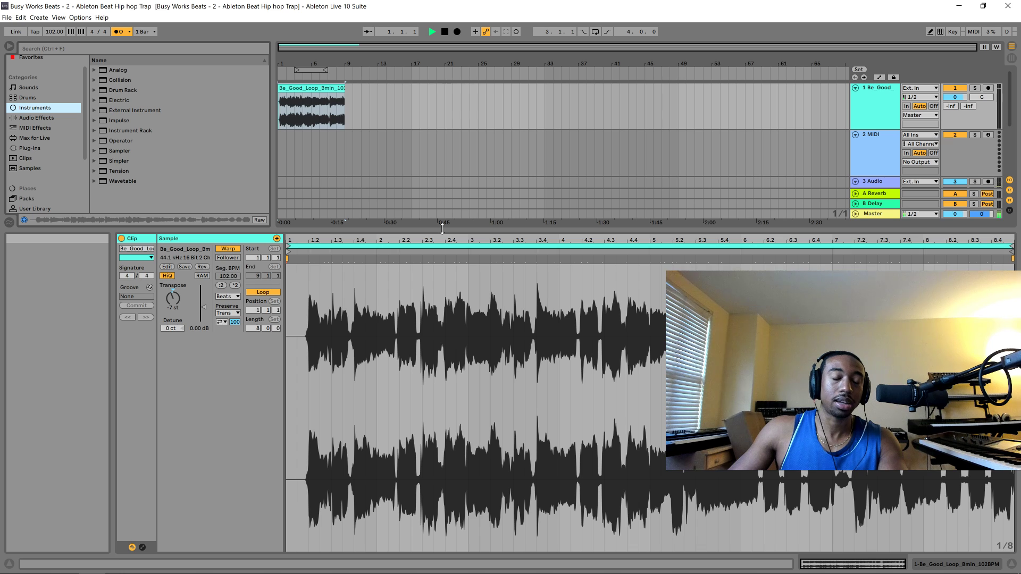
- Enlarge the arrangement area above the clip details and return the playback position to the start
left_click_drag(442, 227, 451, 382)
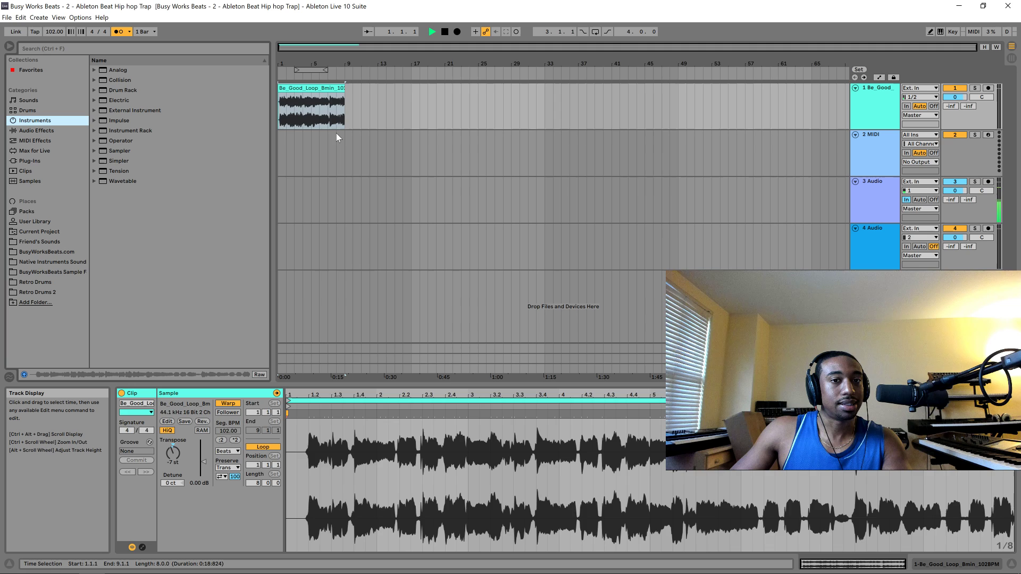
left_click(336, 158)
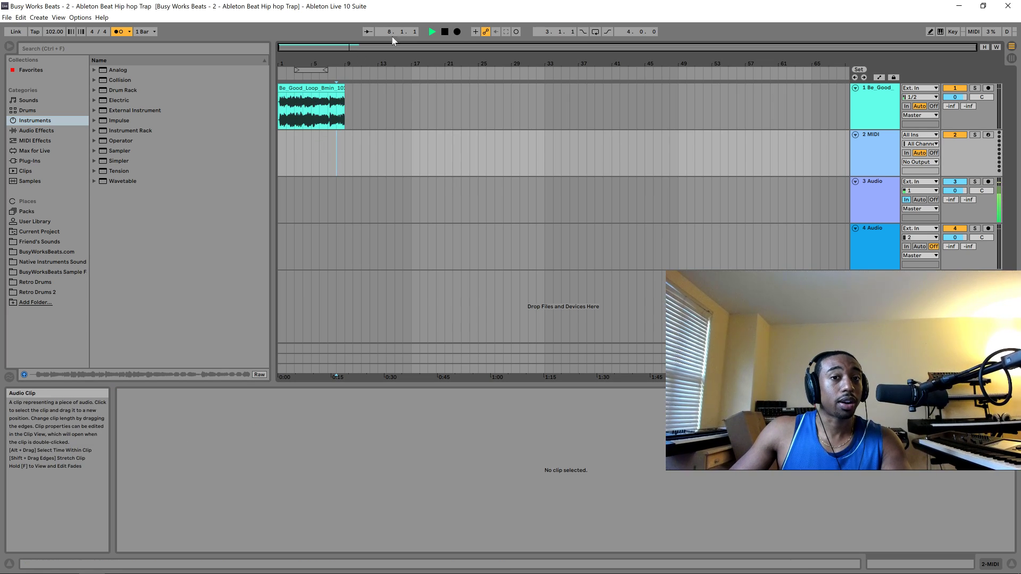
left_click(446, 33)
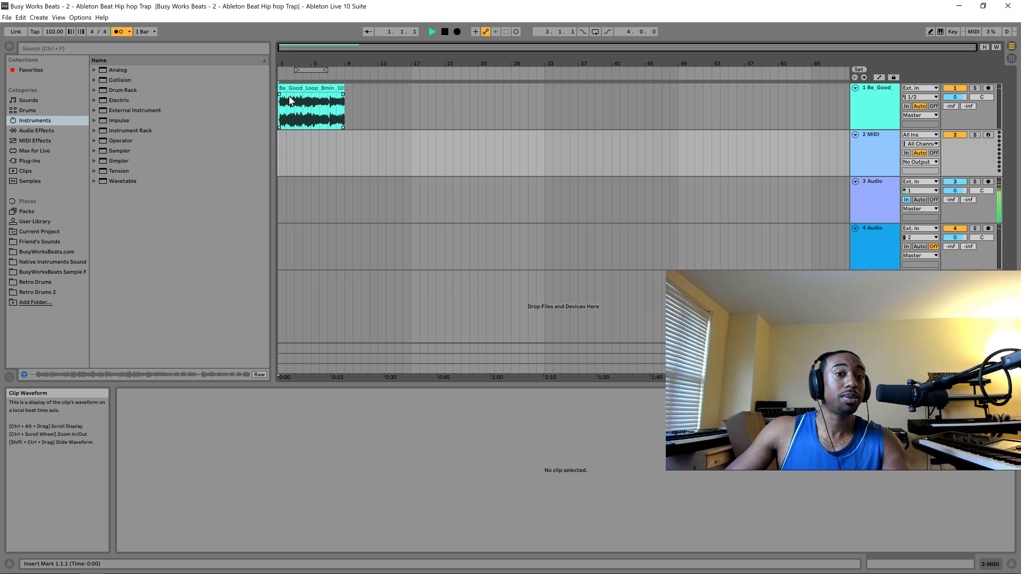
- Set the song tempo to 130 BPM and play the opening of the Be_Good_Loop clip at that speed
mouse_move(280, 92)
left_mouse_down()
mouse_move(297, 93)
mouse_move(277, 90)
left_mouse_up()
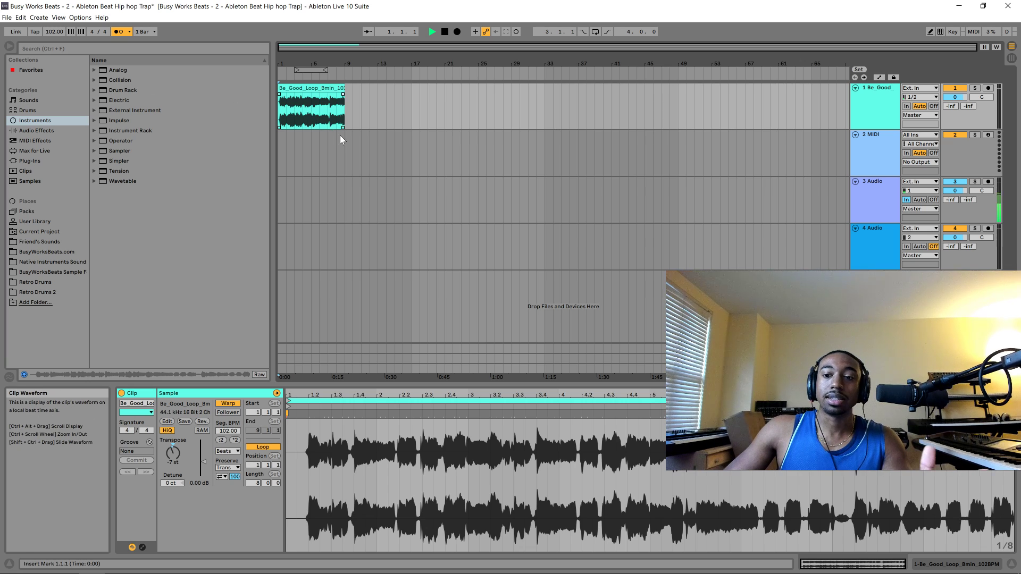
mouse_move(52, 33)
left_mouse_down()
mouse_move(52, 2)
mouse_move(53, 25)
left_mouse_up()
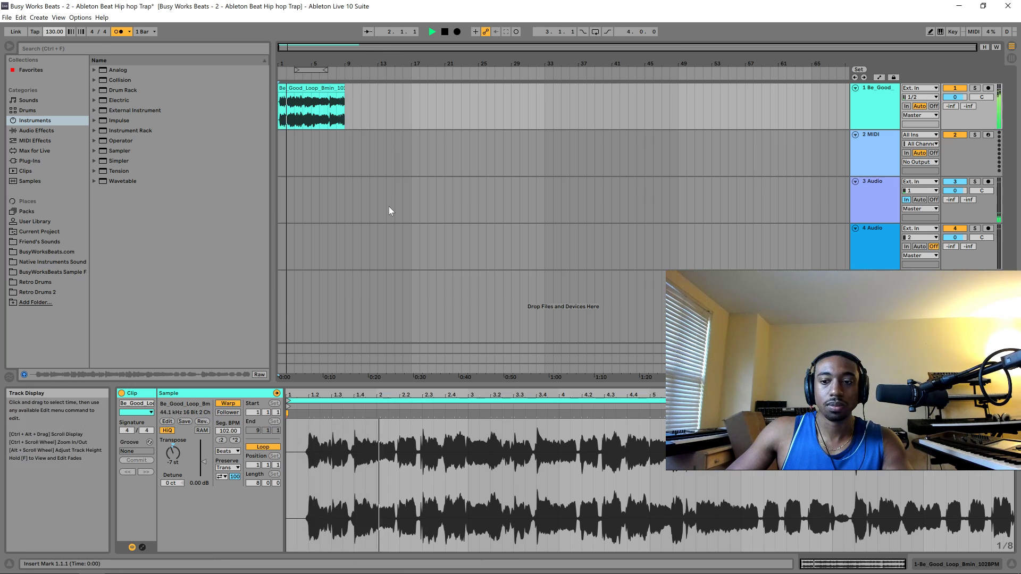
key("space")
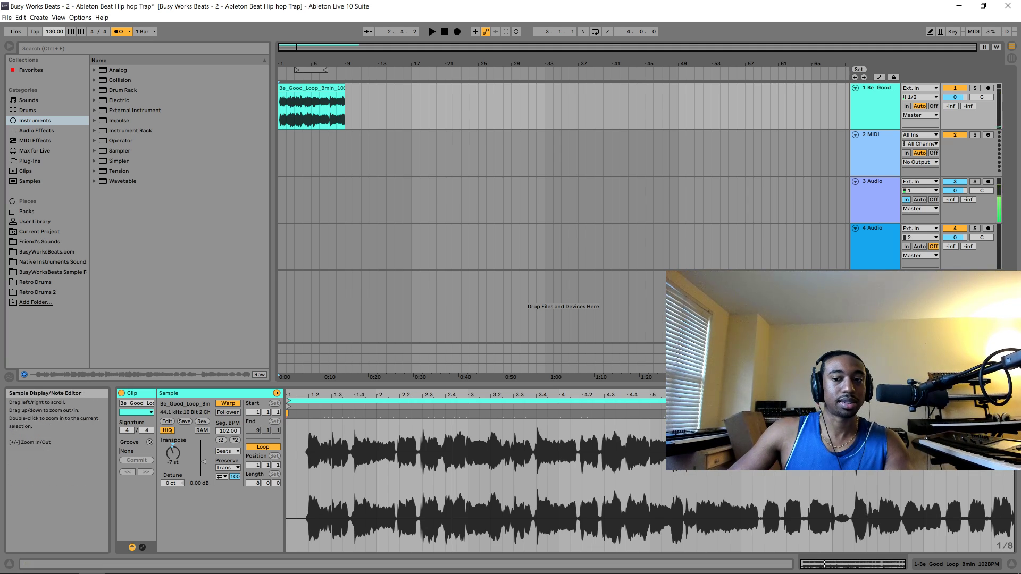
- Enlarge the clip detail area moderately and select the Be_Good audio track
left_click_drag(468, 383, 467, 299)
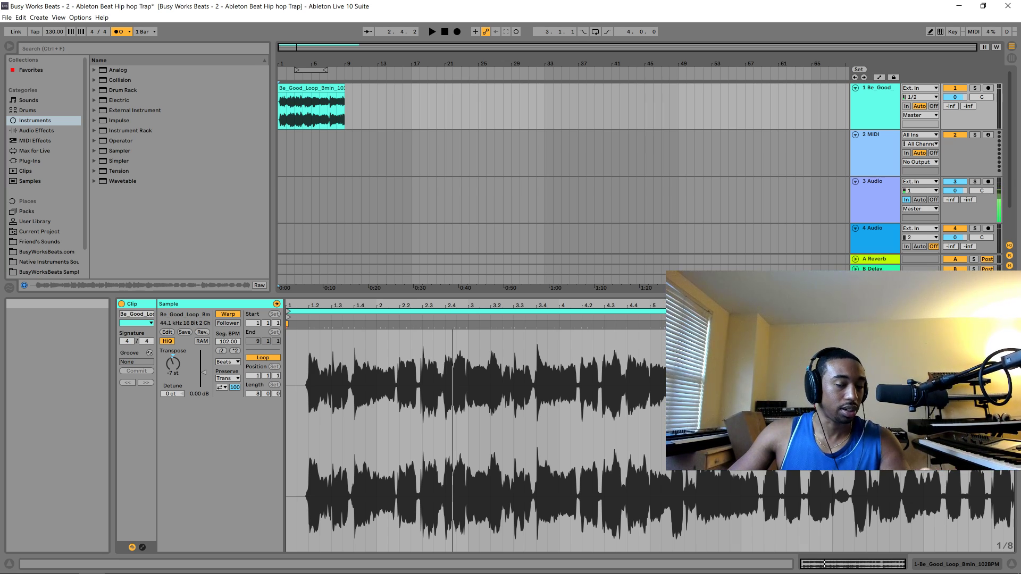
left_click_drag(468, 296, 468, 320)
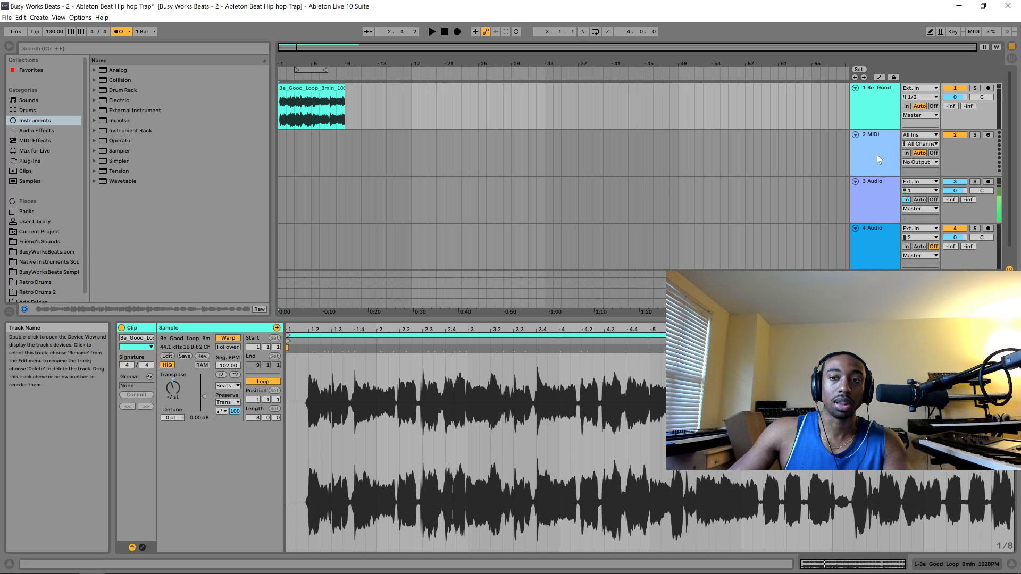
left_click(980, 155)
left_click(879, 110)
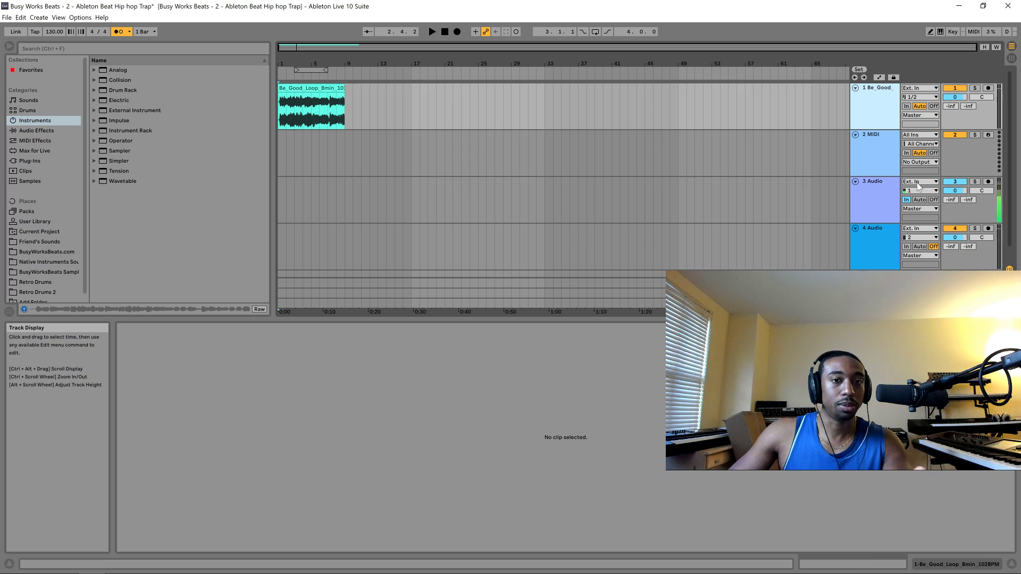
- Select the Be_Good track among the project's tracks and briefly play the opening of its loop
left_click(971, 160)
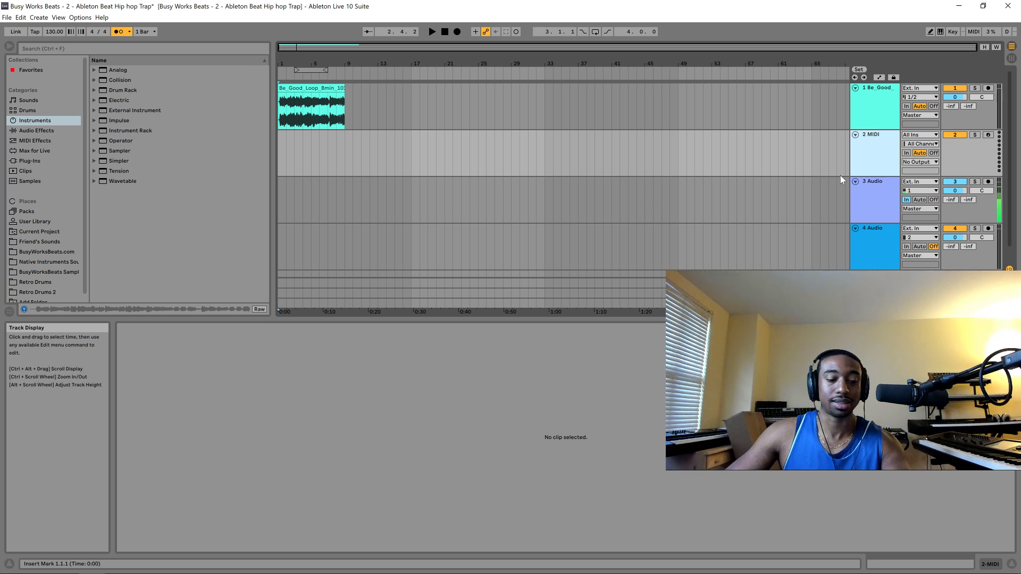
left_click(872, 206)
left_click(876, 161)
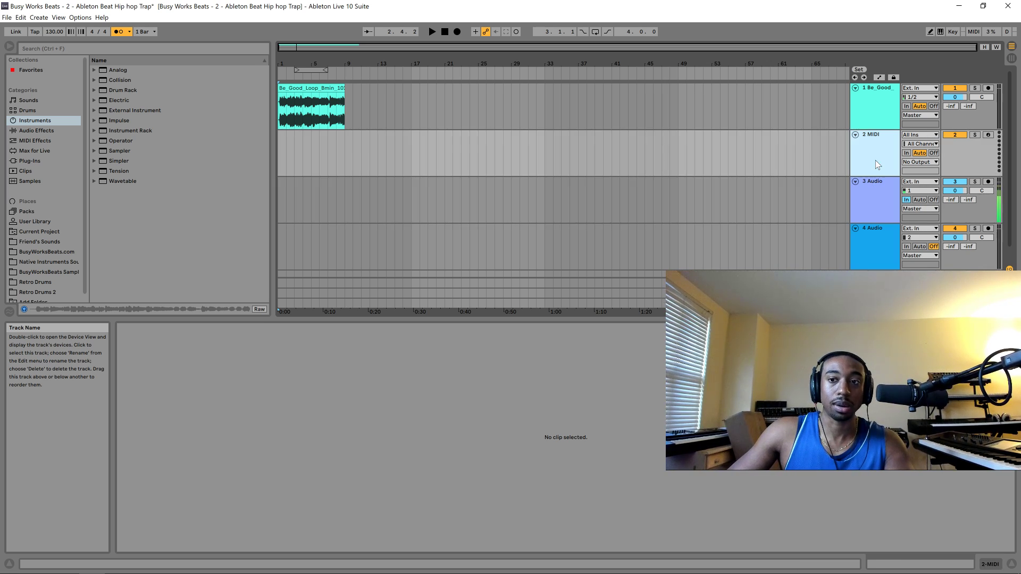
left_click(876, 109)
key("space")
key("space")
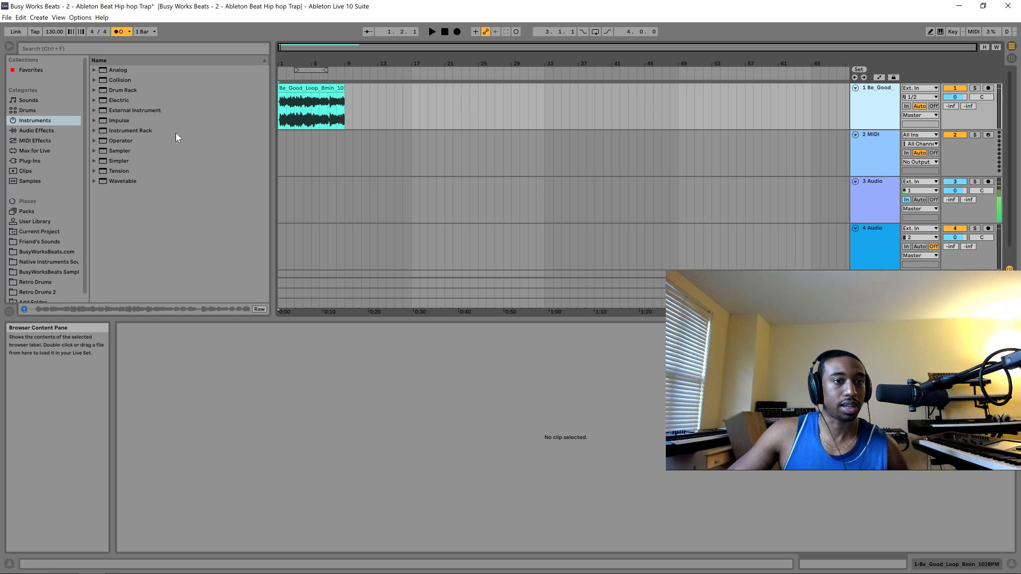
- Show the Be_Good_Loop_Bmin_102BPM source folder in Friend's Sounds and briefly play the arranged loop
left_click(47, 242)
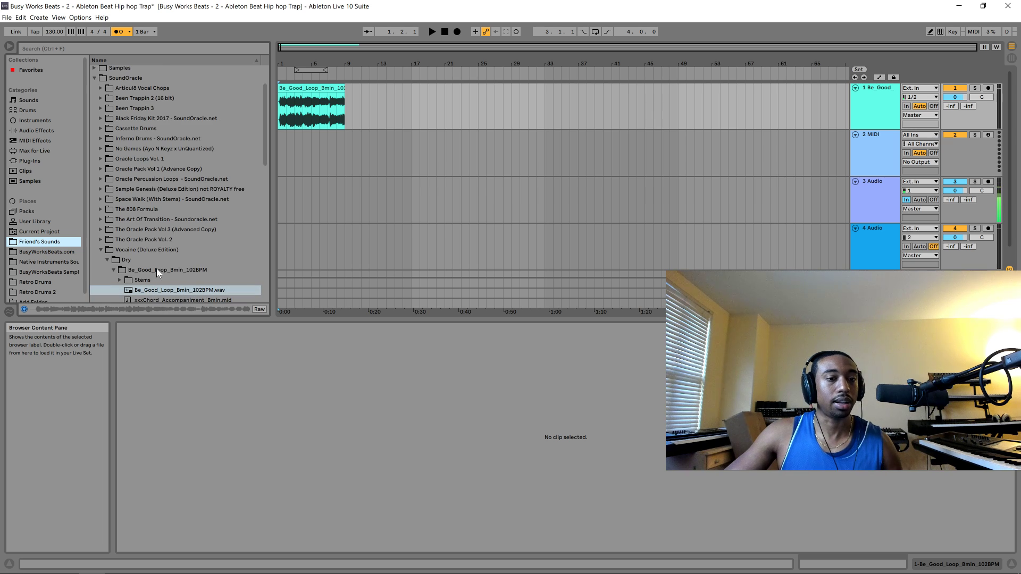
scroll(166, 267, "down", 1)
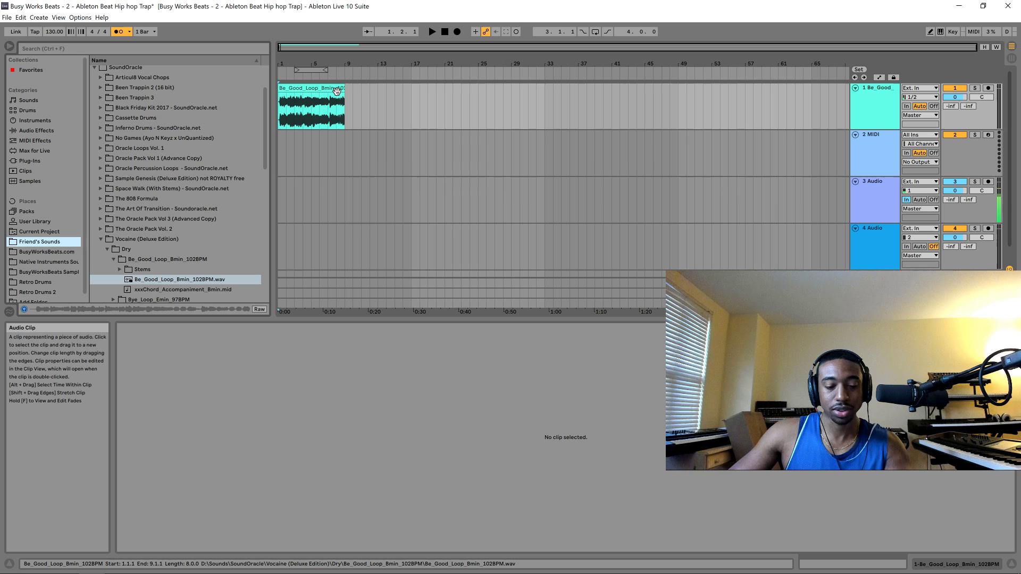
key("space")
key("space")
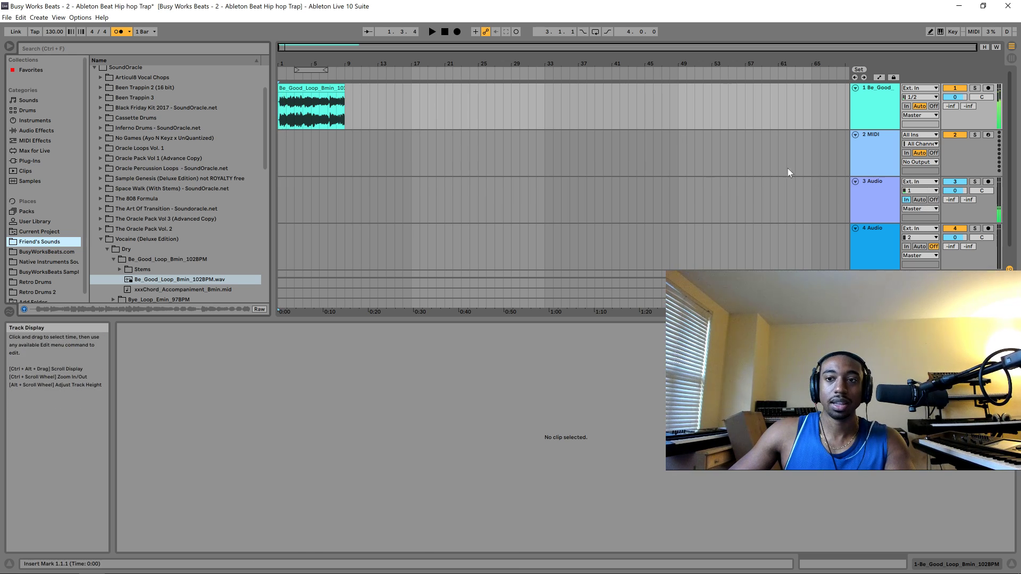
- Select the MIDI track and check the WaveShell1-VST 10.0_x64 plug-ins in the Waves folder, collapsing that folder after viewing
left_click(956, 151)
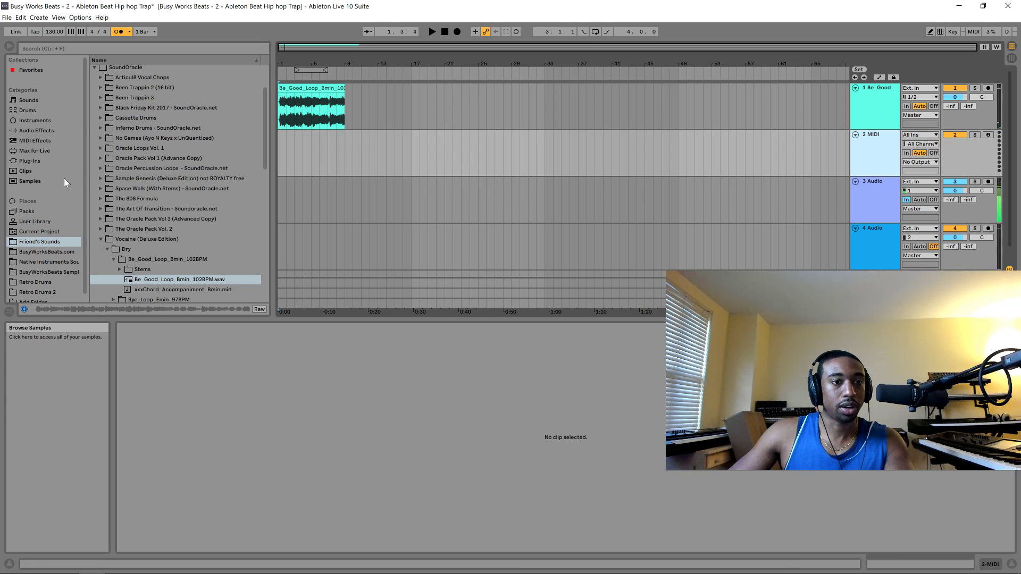
scroll(60, 179, "down", 1)
scroll(65, 176, "up", 1)
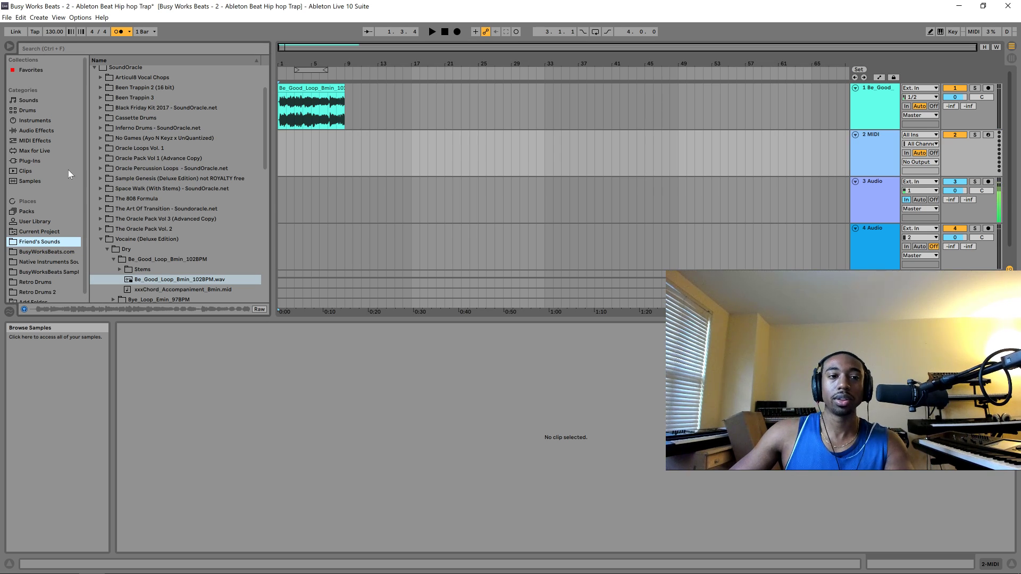
left_click(32, 159)
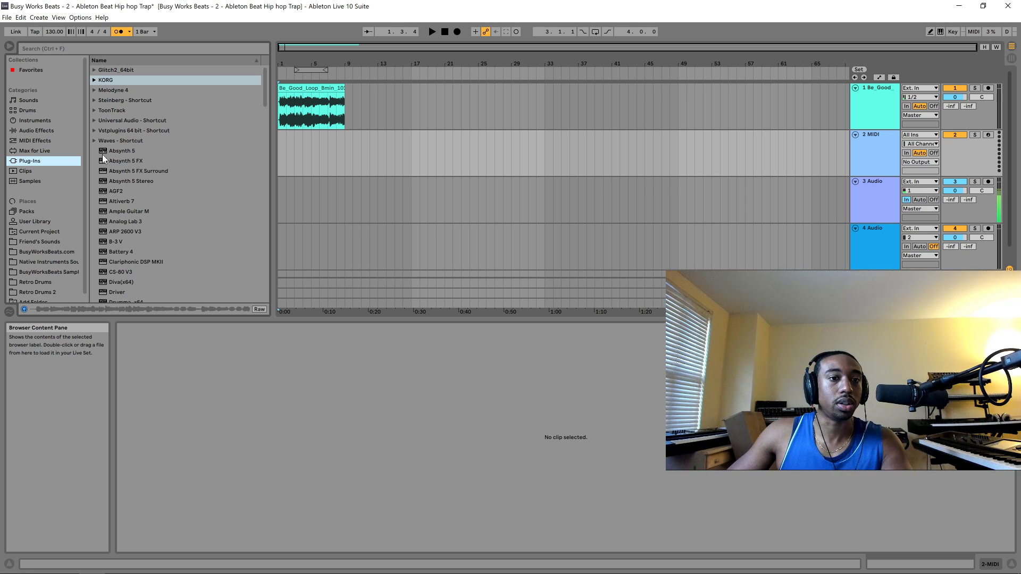
left_click(95, 141)
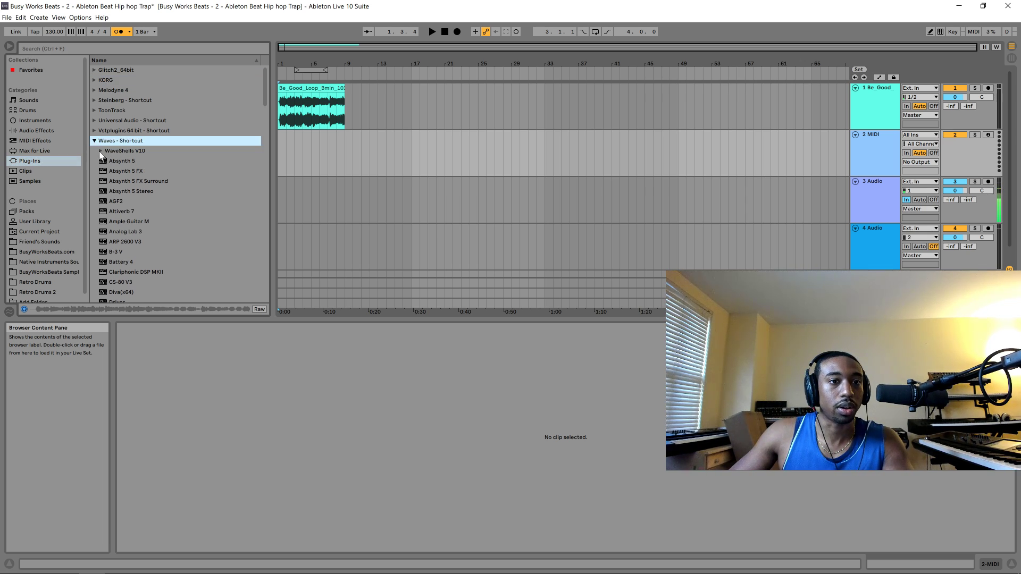
left_click(100, 151)
left_click(106, 159)
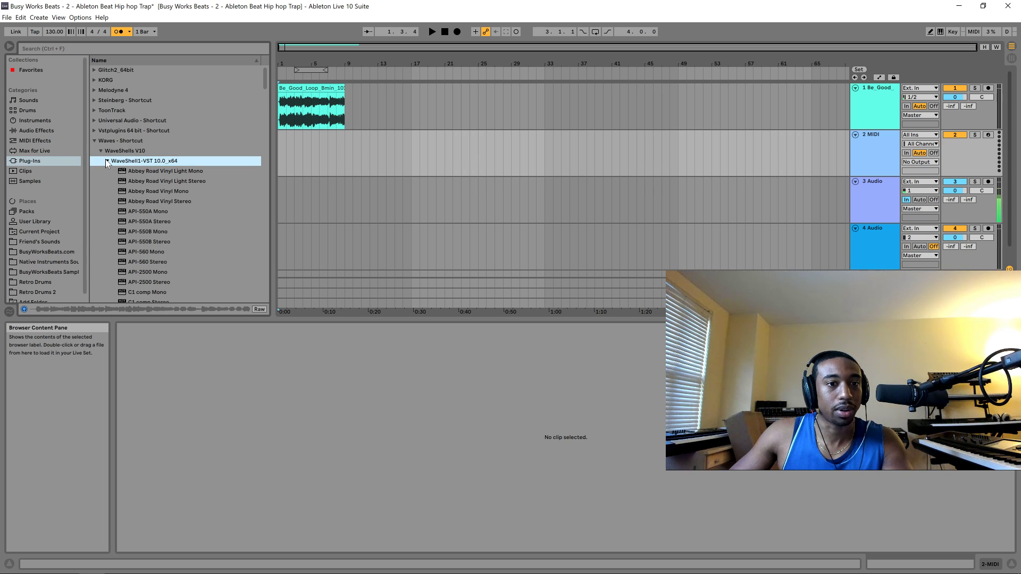
left_click(100, 151)
left_click(94, 141)
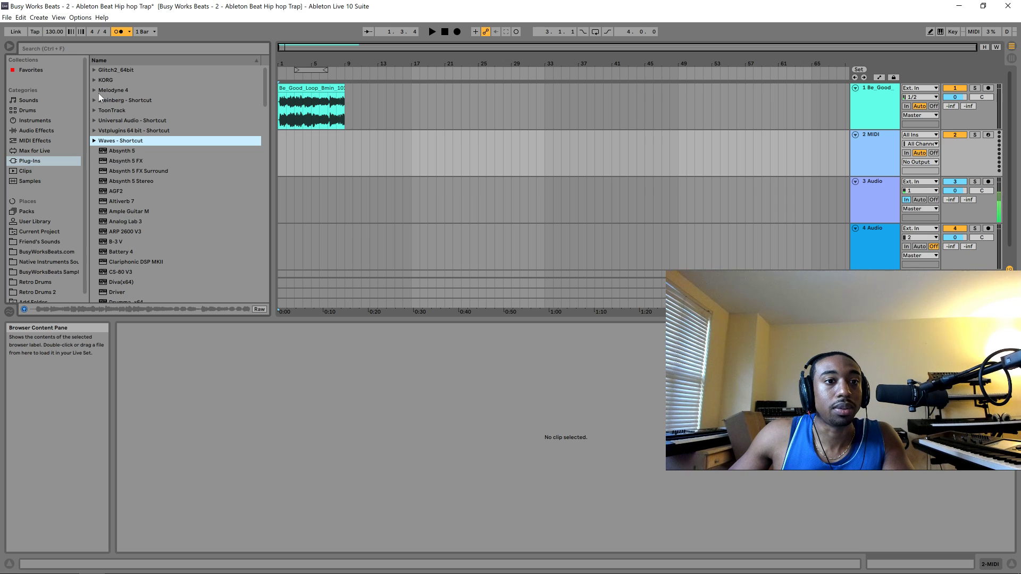
- Look through the list of installed plug-ins, including the color collection options offered for Neutron 3 Gate
scroll(112, 87, "down", 5)
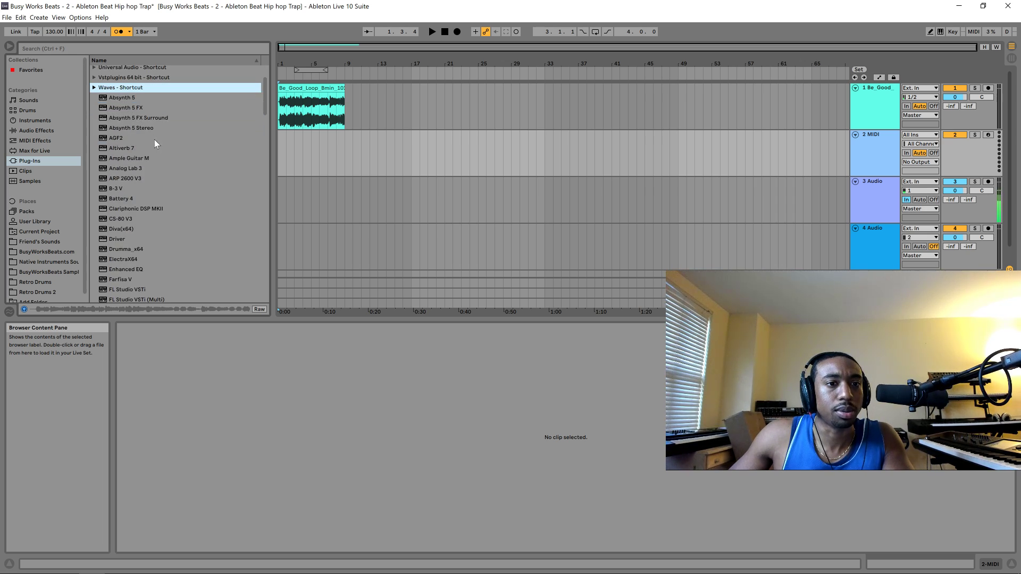
scroll(158, 144, "down", 20)
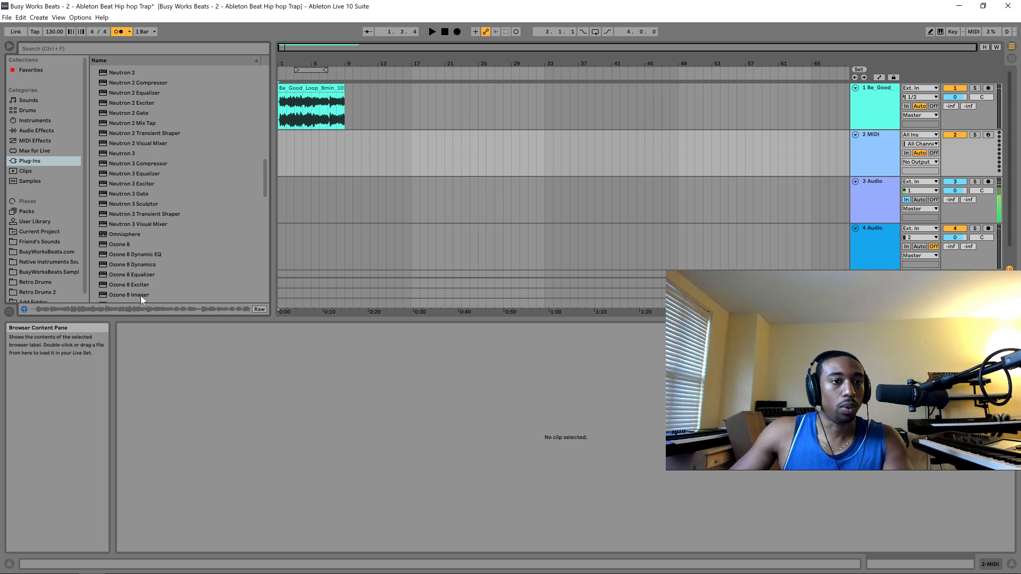
right_click(137, 191)
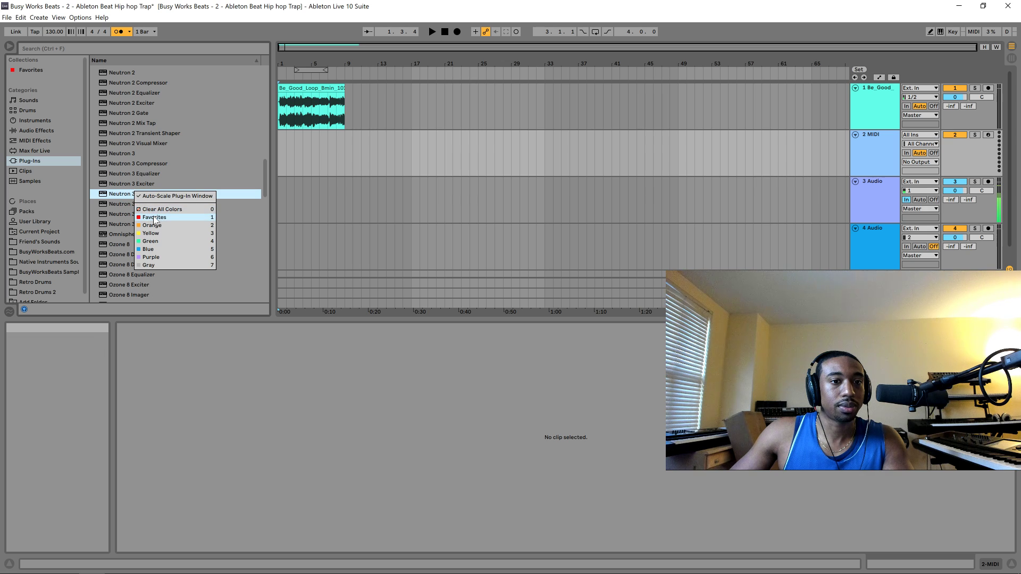
left_click(264, 170)
left_click_drag(264, 170, 256, 283)
scroll(238, 192, "up", 20)
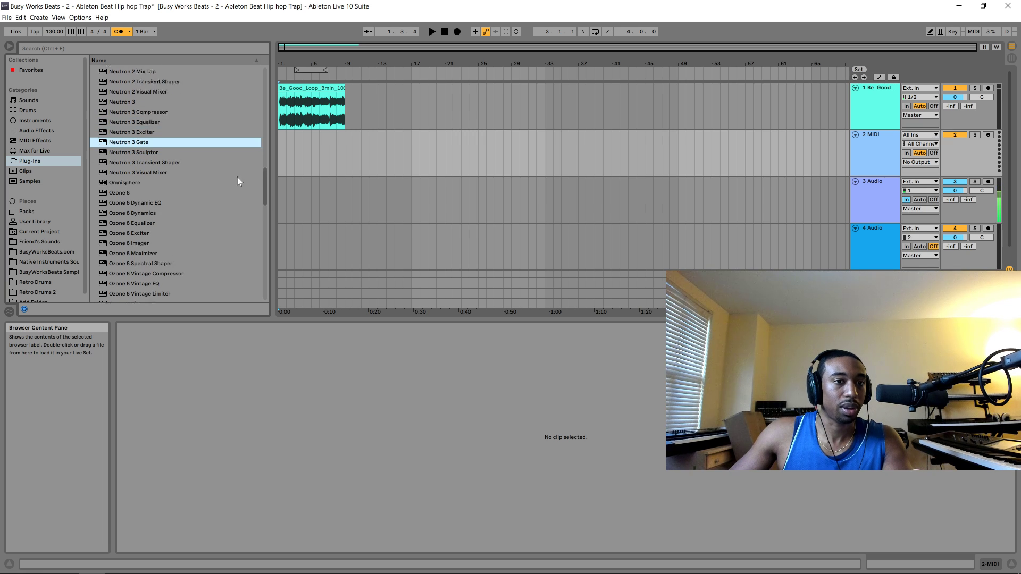
scroll(234, 110, "down", 3)
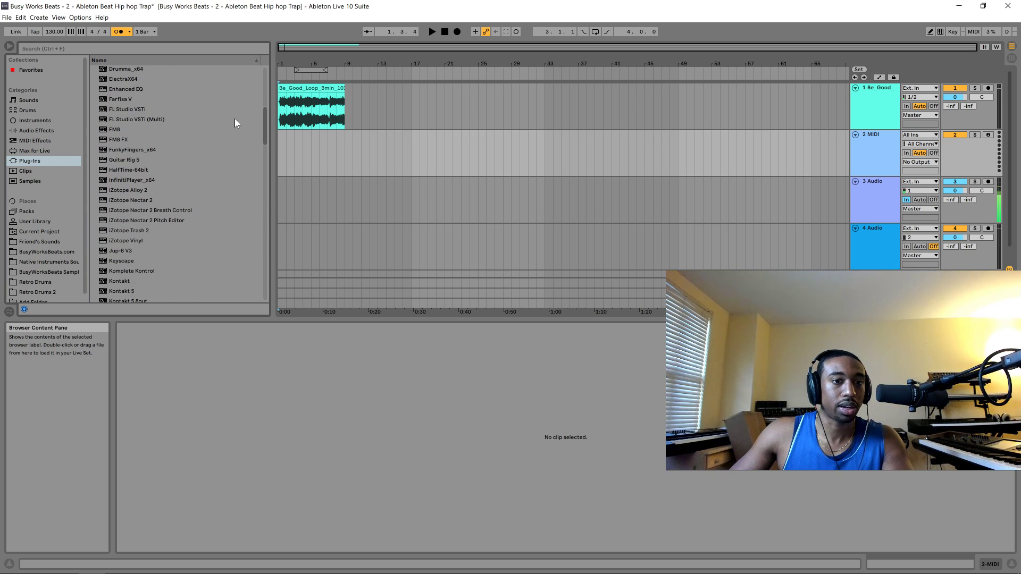
scroll(238, 117, "down", 3)
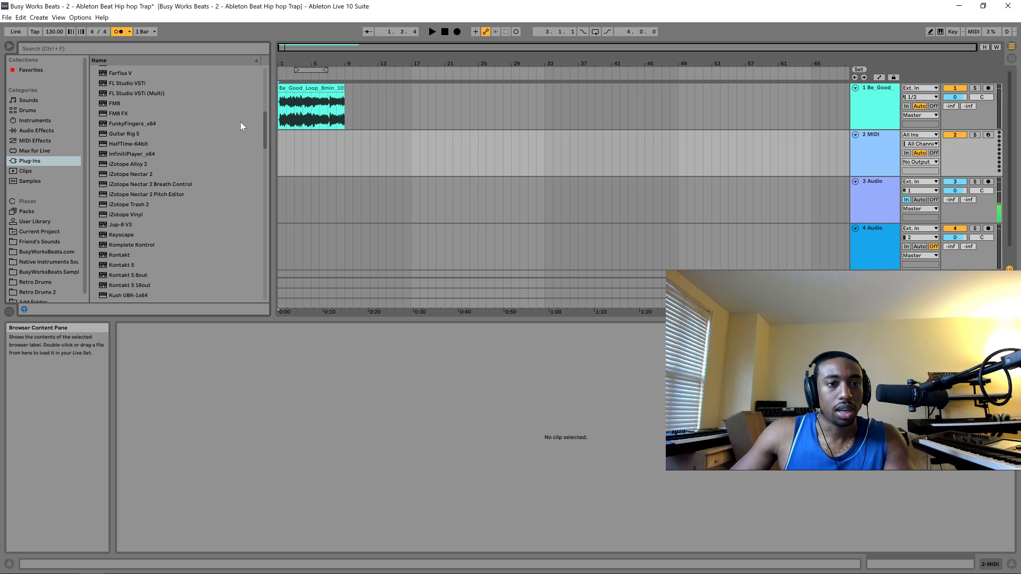
scroll(242, 116, "up", 2)
scroll(243, 112, "up", 3)
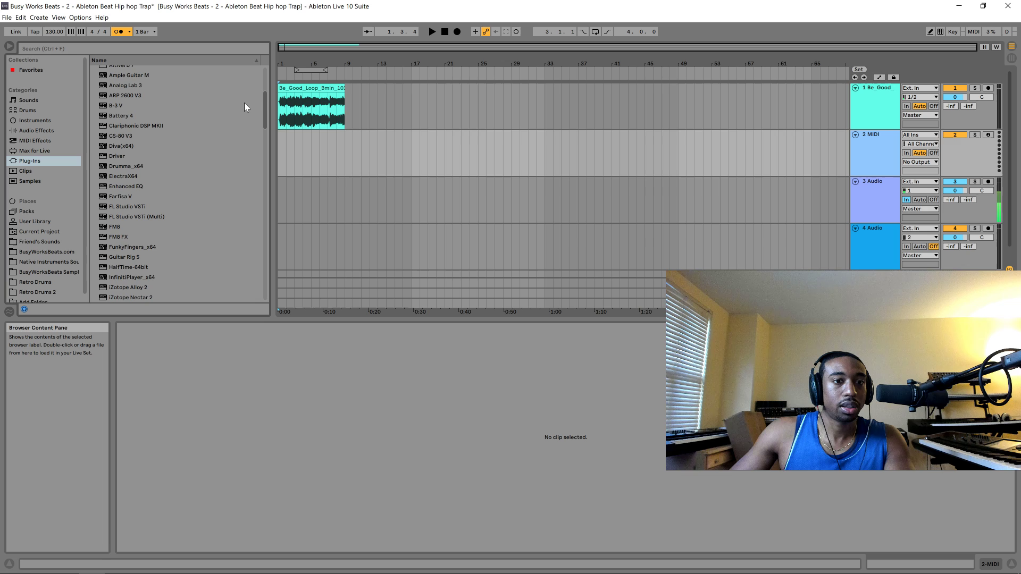
scroll(244, 98, "up", 3)
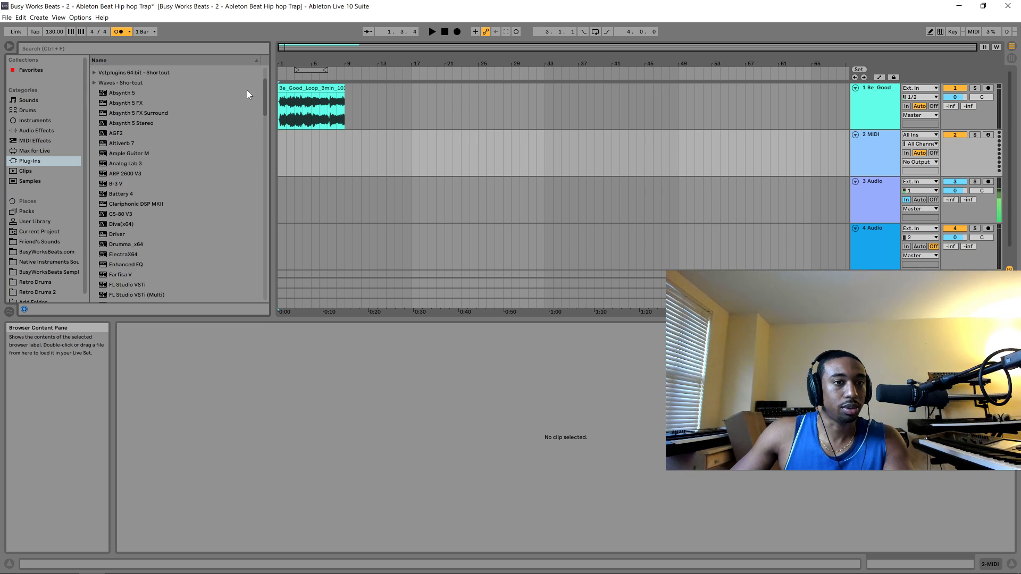
scroll(248, 95, "down", 2)
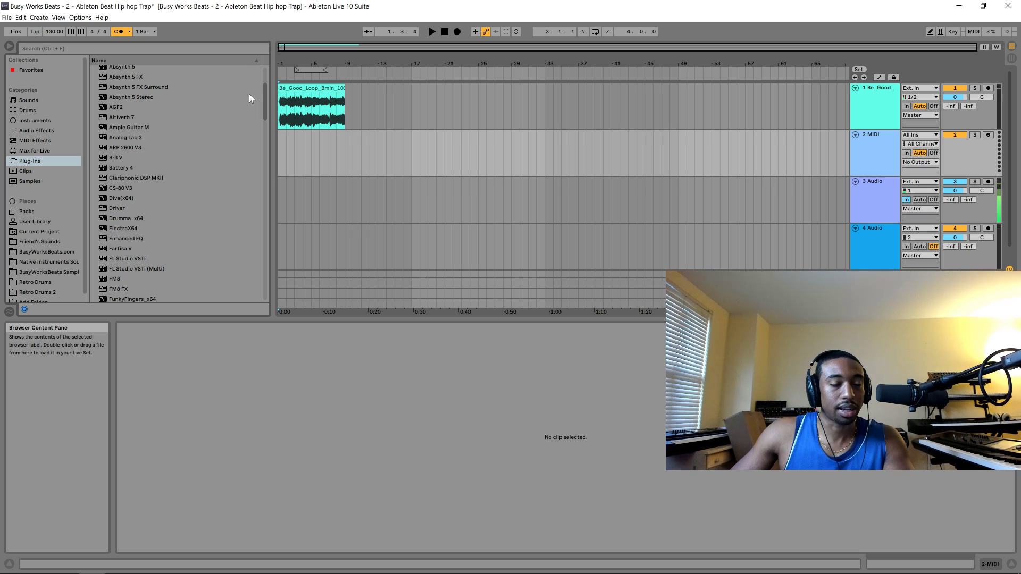
scroll(54, 231, "down", 1)
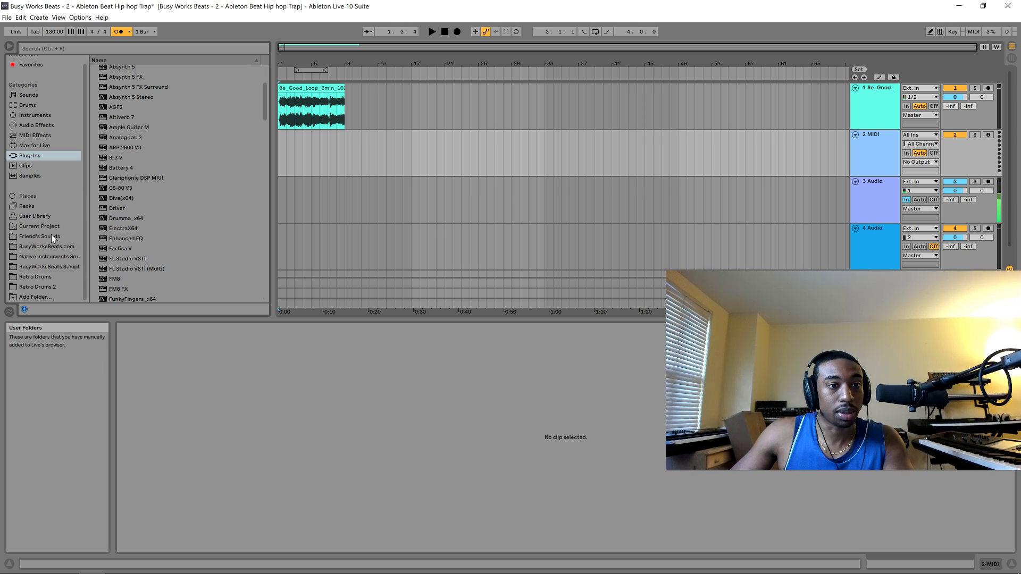
- Browse the SoundOracle packs in Friend's Sounds, briefly play the arrangement, and collapse the Vocaine (Deluxe Edition) folder
left_click(51, 234)
scroll(177, 194, "up", 3)
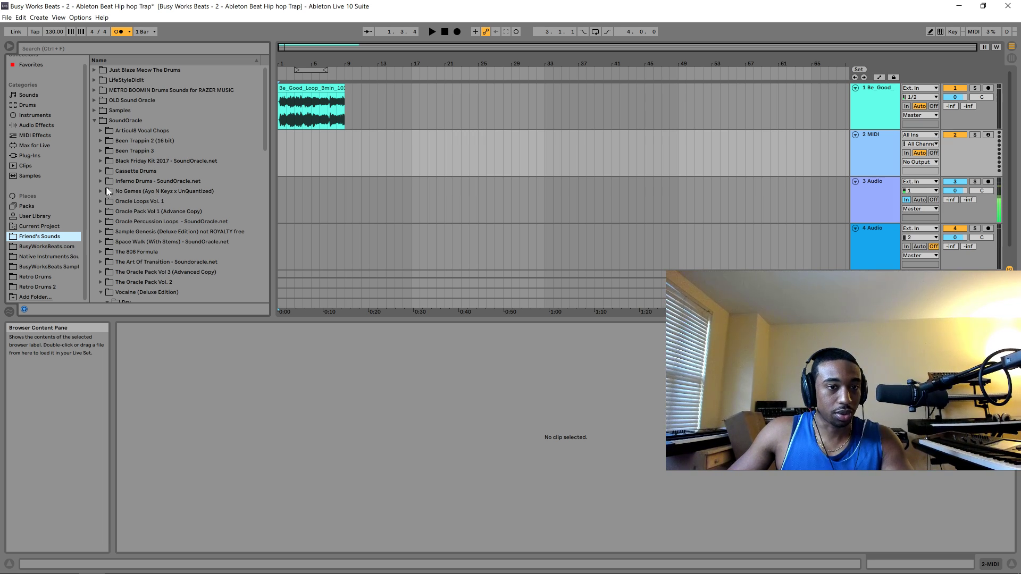
key("space")
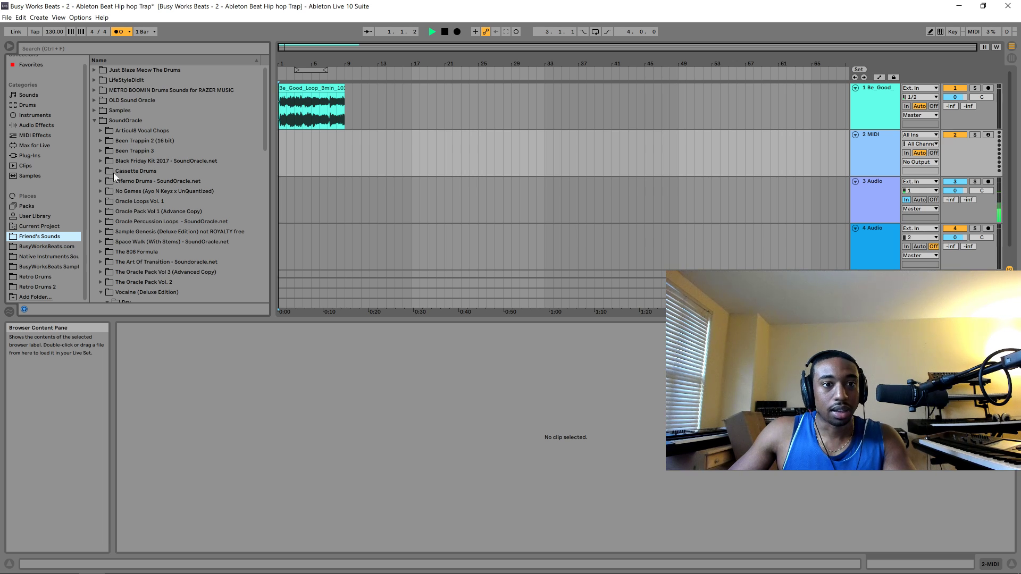
key("space")
scroll(127, 165, "down", 1)
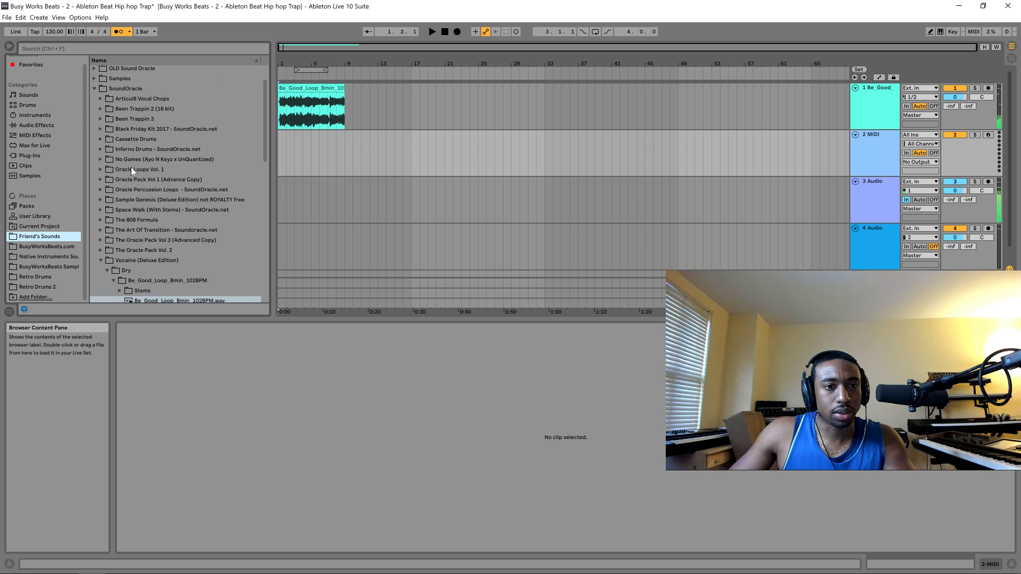
scroll(146, 181, "down", 3)
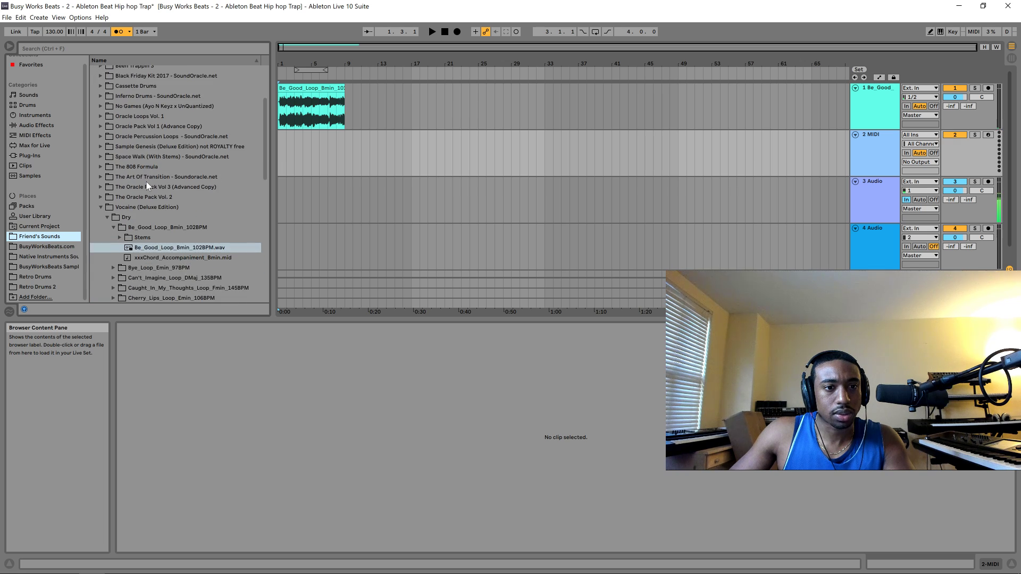
scroll(147, 184, "down", 2)
scroll(152, 203, "up", 1)
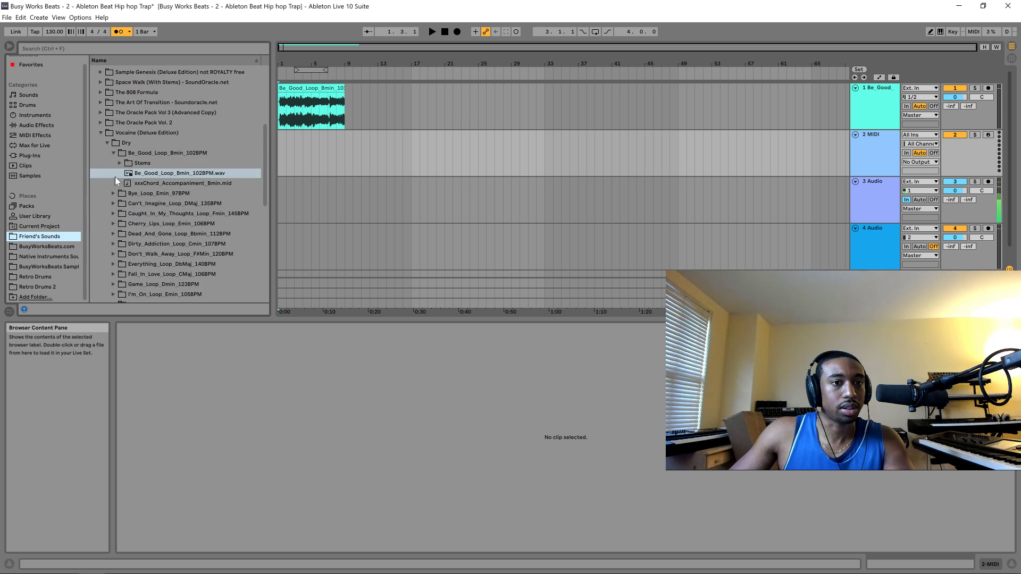
left_click(99, 133)
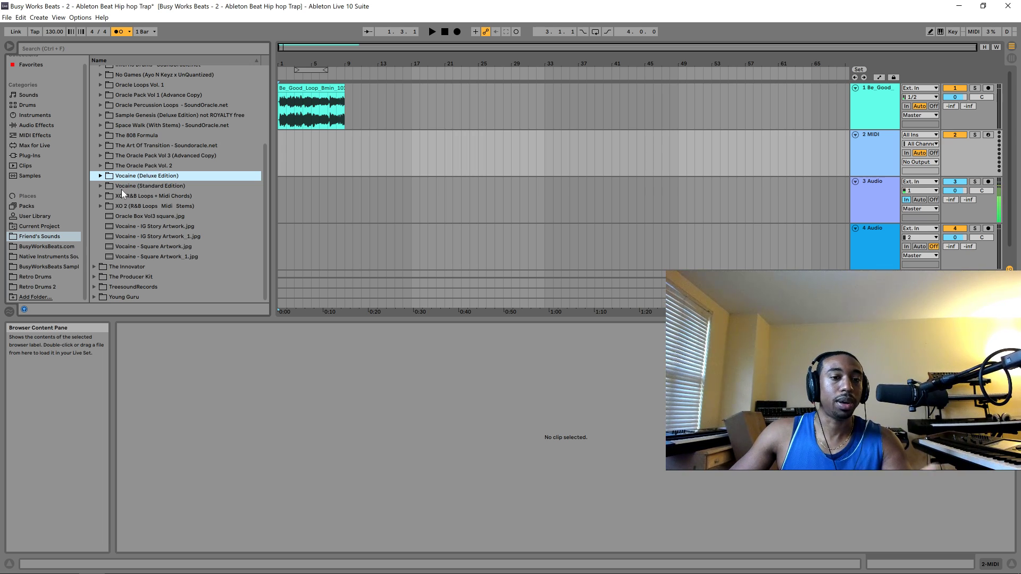
- Expand The Oracle Pack Vol. 2 among the SoundOracle packs and show the samples in its Kicks folder
scroll(128, 197, "up", 1)
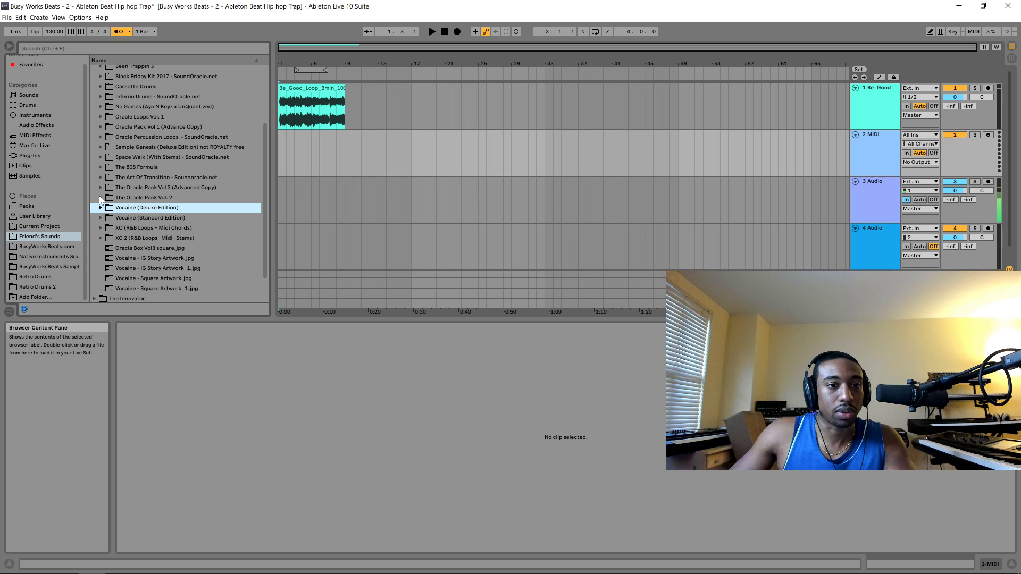
left_click(100, 198)
scroll(124, 207, "up", 2)
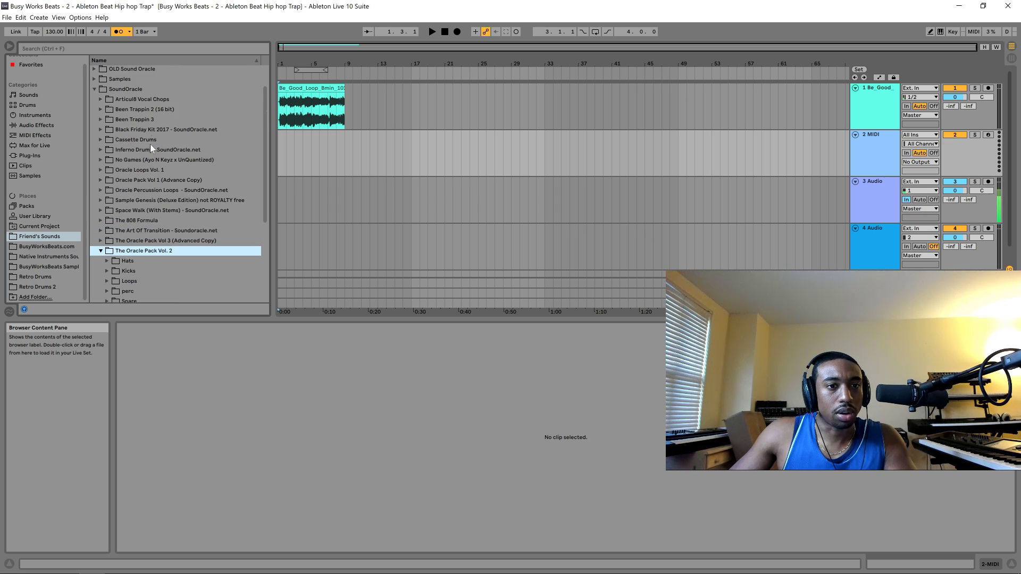
scroll(133, 154, "down", 1)
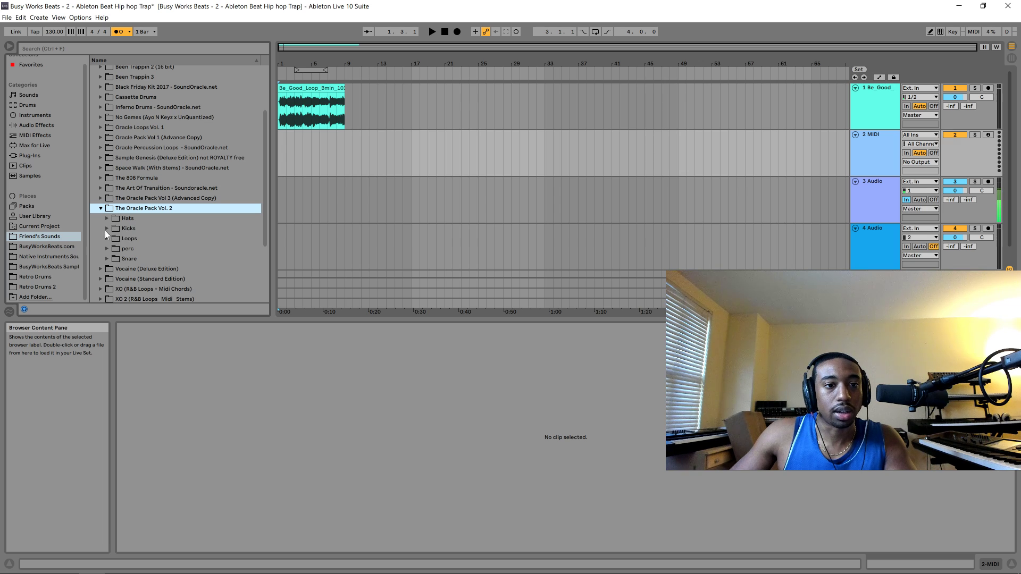
left_click(106, 230)
left_click(105, 229)
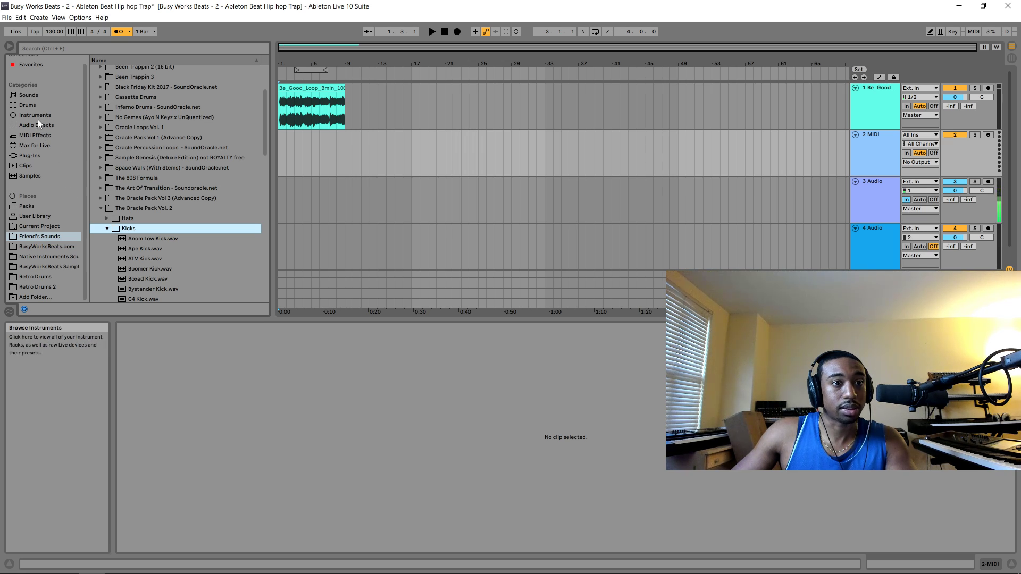
- Load an empty Drum Rack from the Drums category onto the MIDI track
left_click(28, 105)
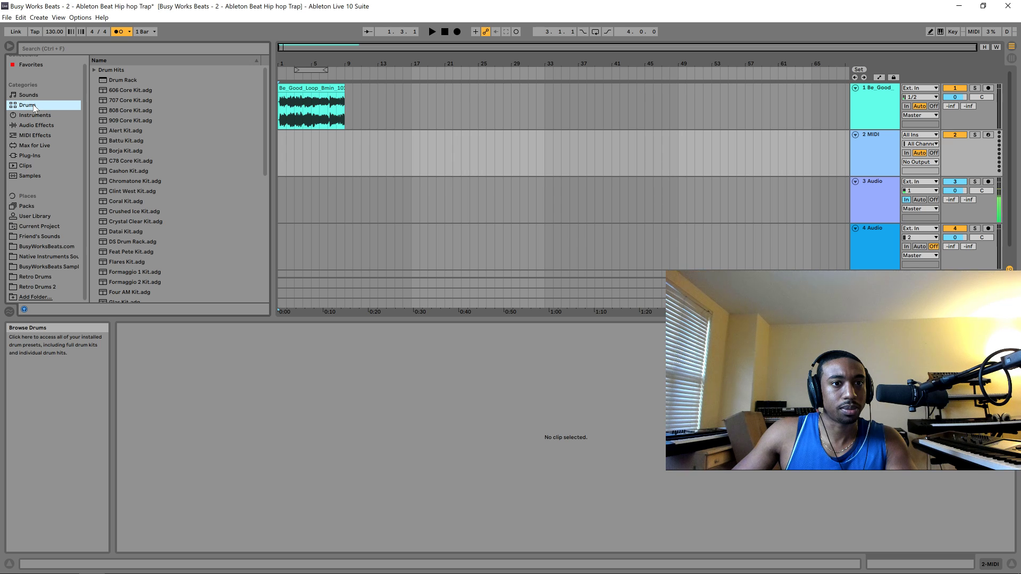
left_click_drag(127, 80, 297, 240)
left_click_drag(434, 247, 873, 160)
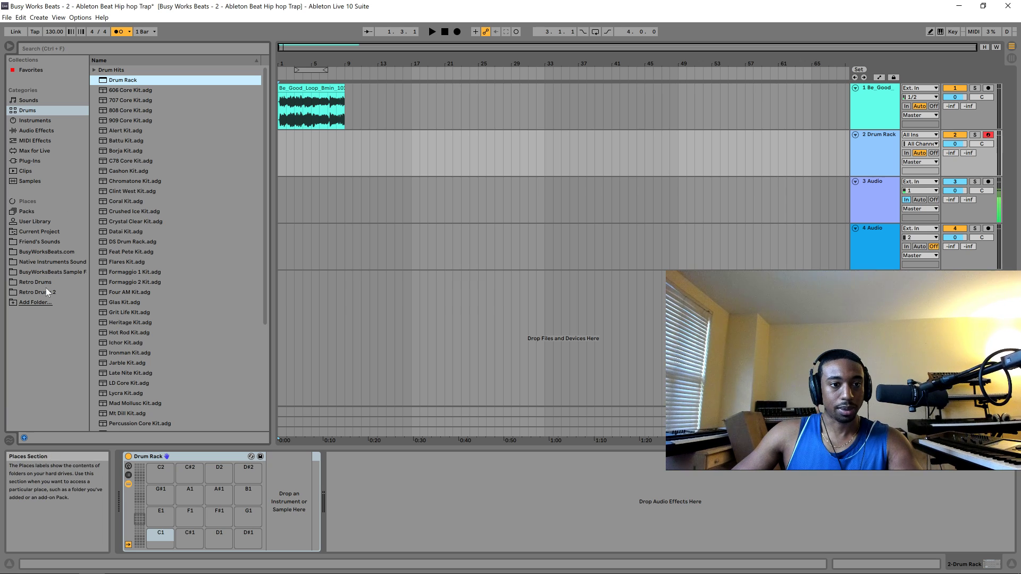
- Audition kick samples in The Oracle Pack Vol. 2, from Anom Low Kick.wav to Boxed Kick.wav, including against the playing Be_Good loop
left_click(40, 242)
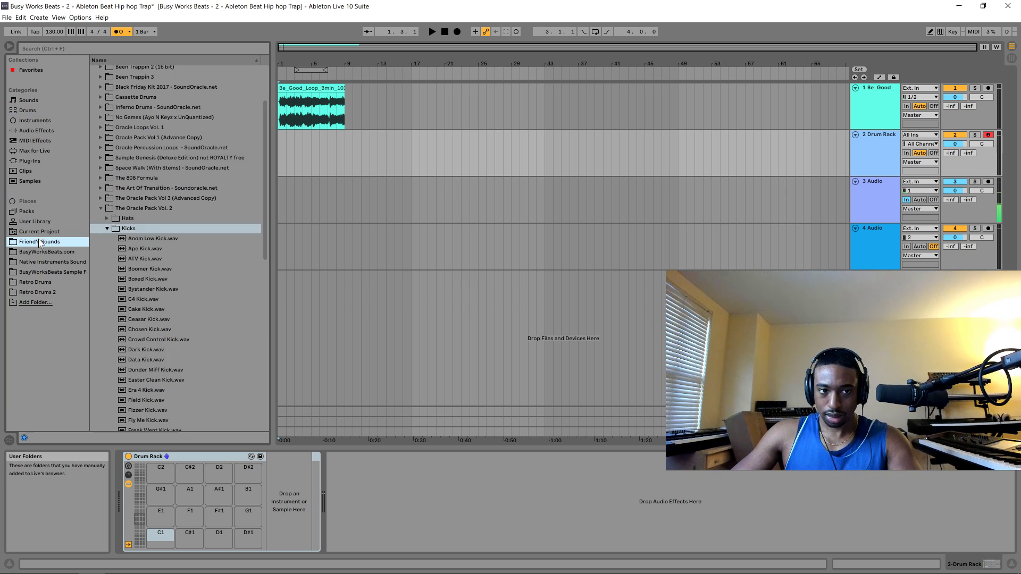
left_click(155, 241)
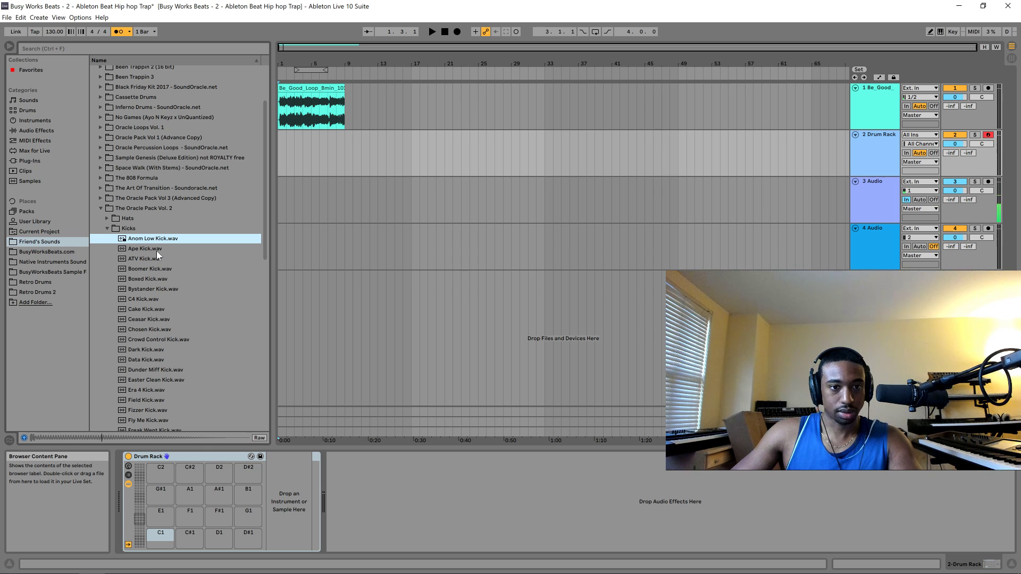
left_click(157, 250)
left_click(160, 258)
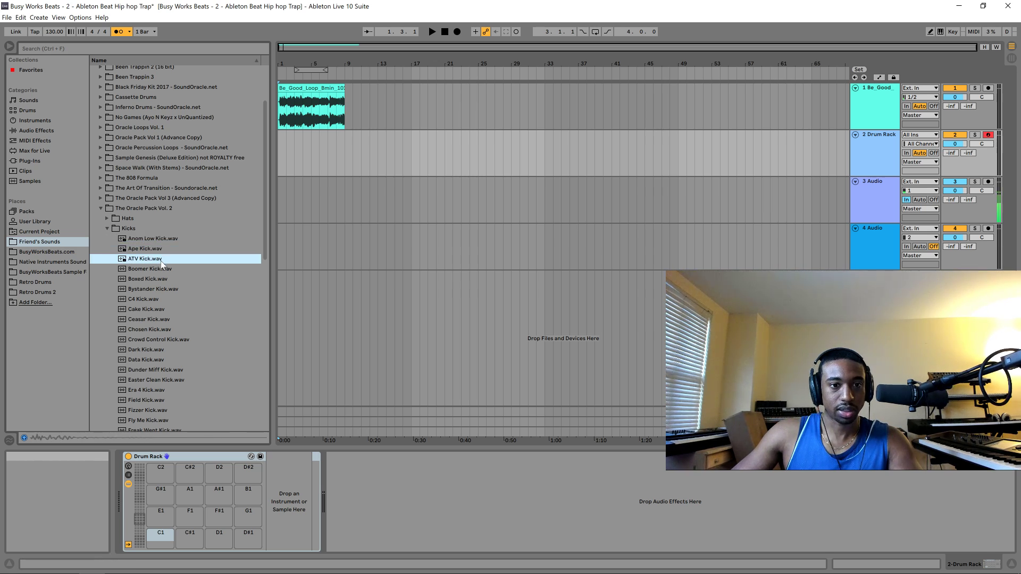
key("space")
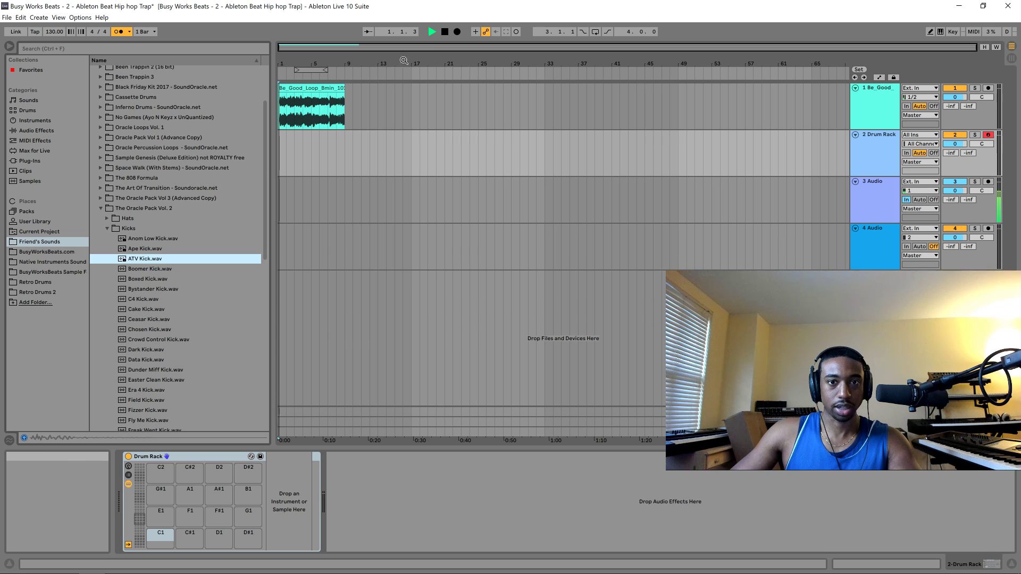
left_click(151, 281)
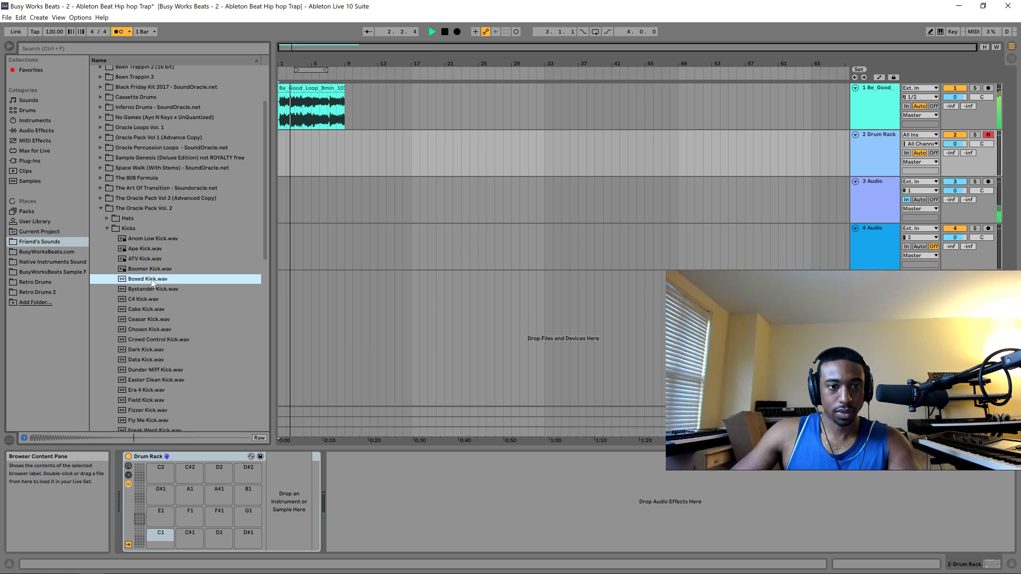
key("space")
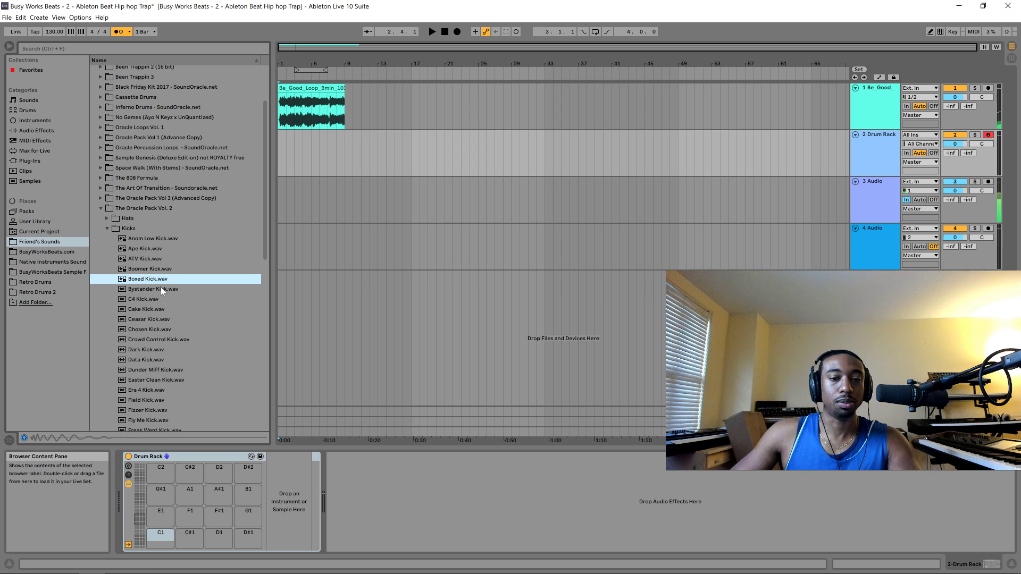
key("space")
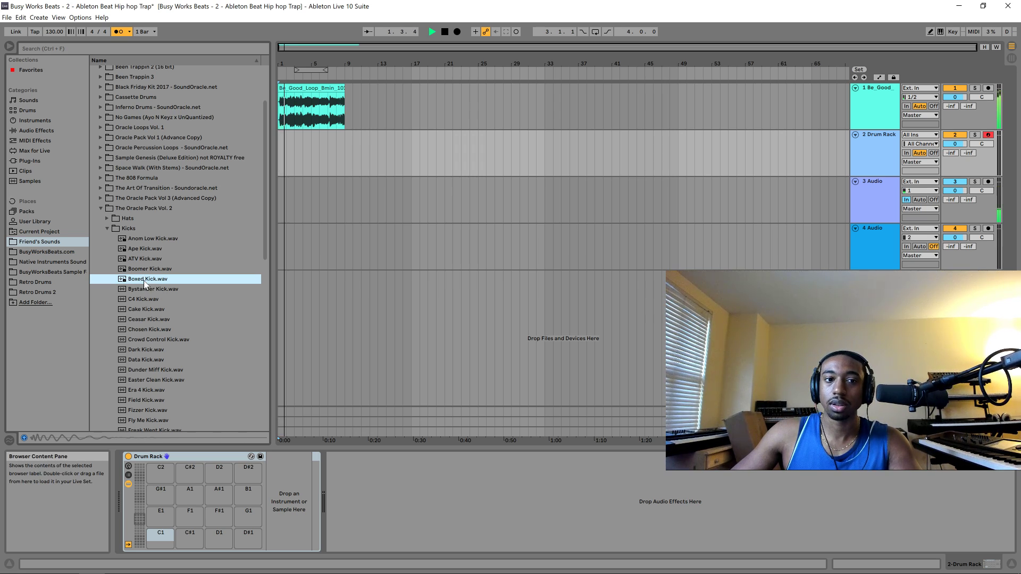
- Load Boxed Kick.wav directly onto the Drum Rack track in place of the rack and keep that track selected
left_click(144, 280)
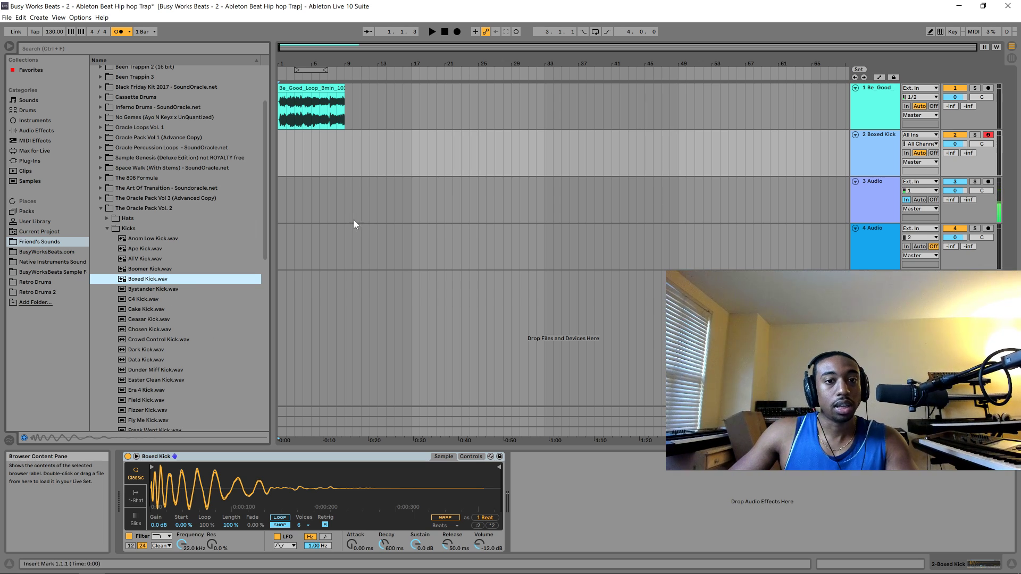
left_click(871, 154)
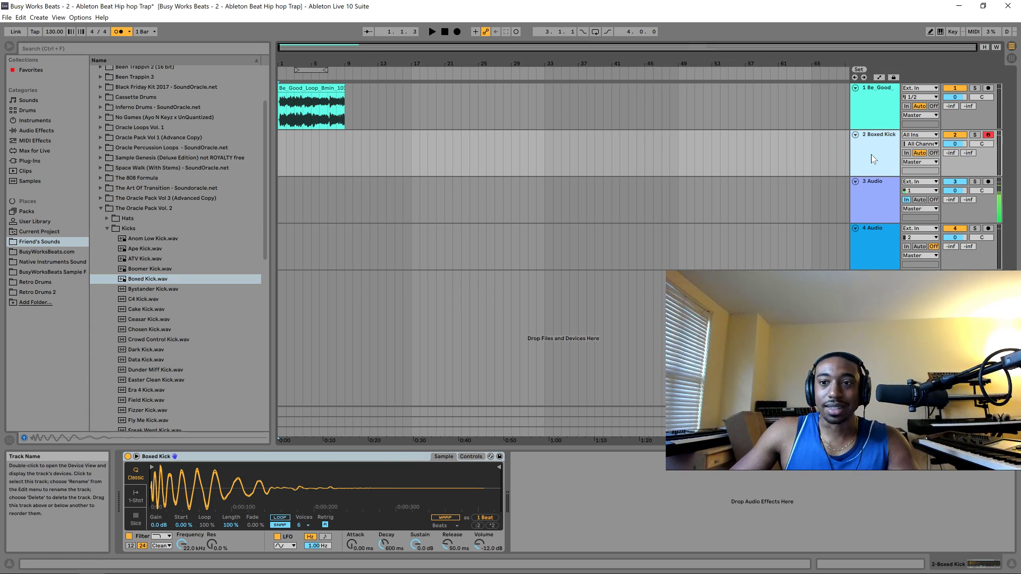
left_click(888, 247)
left_click(885, 184)
left_click(879, 149)
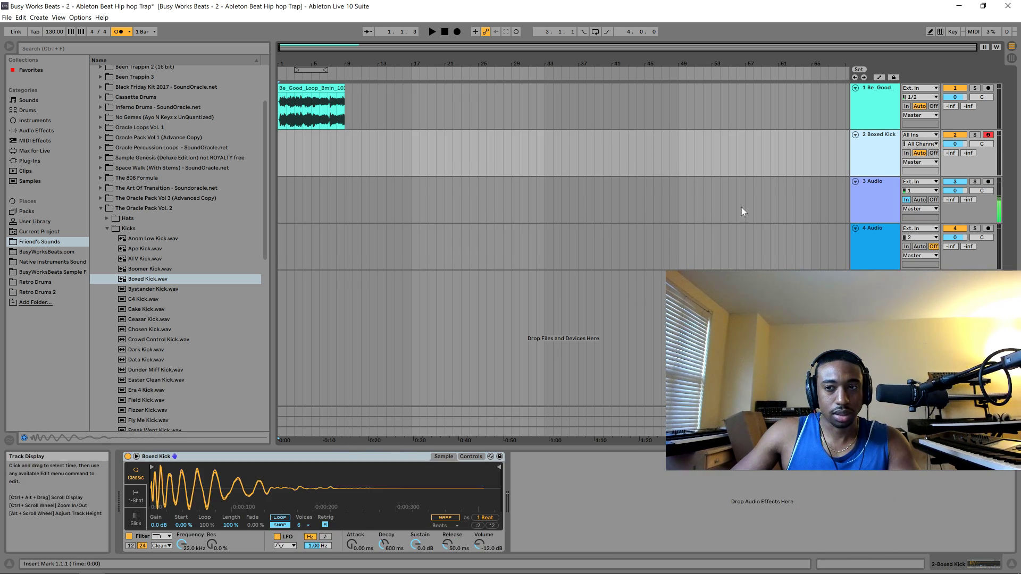
- Replace the Boxed Kick sampler on track 2 with an empty Drum Rack from the Drums category
left_click(33, 110)
left_click(136, 80)
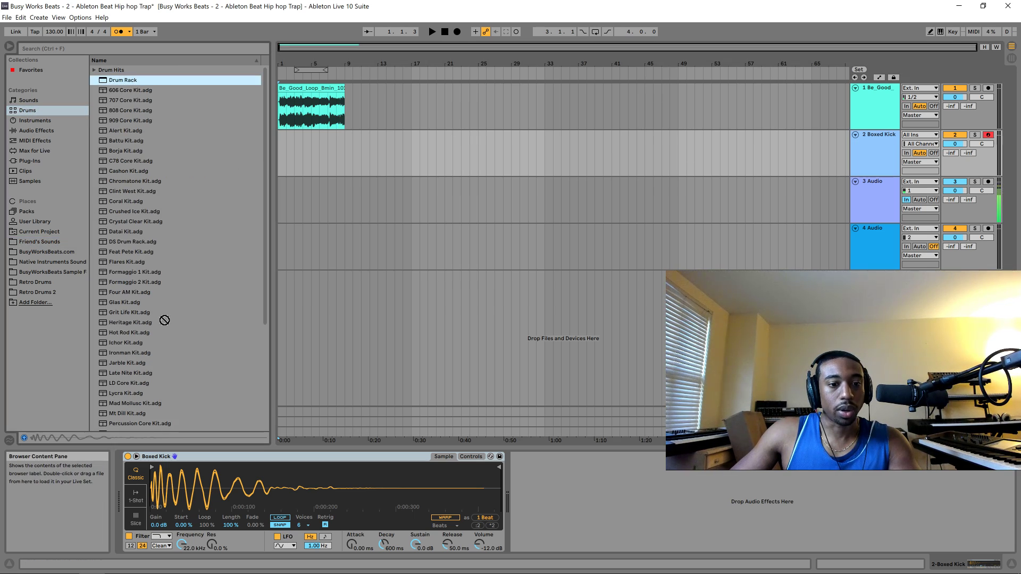
left_click_drag(124, 487, 124, 488)
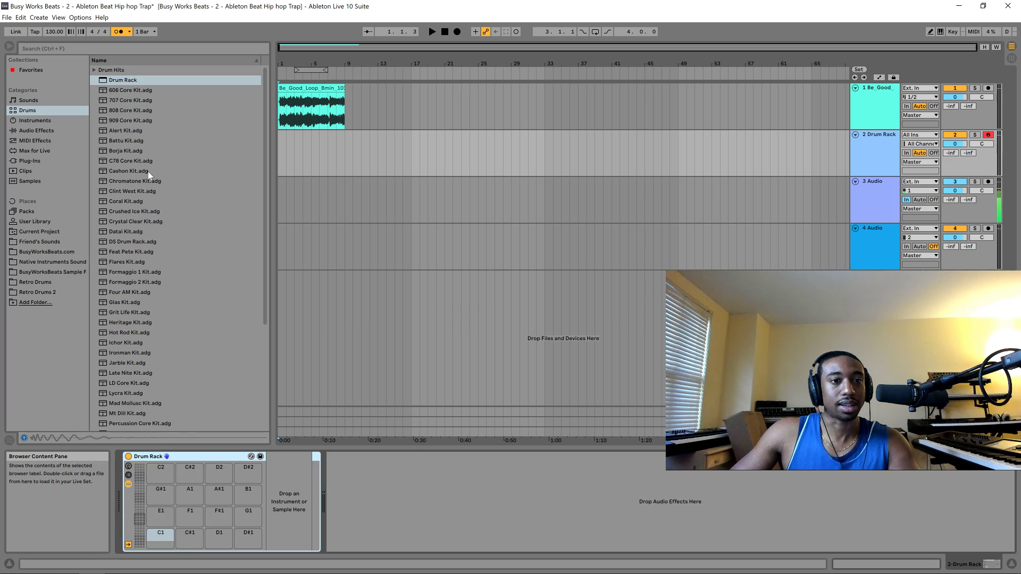
- Assign Boxed Kick.wav from Friend's Sounds to the Drum Rack's C1 pad and trigger the pad to hear it
left_click(41, 242)
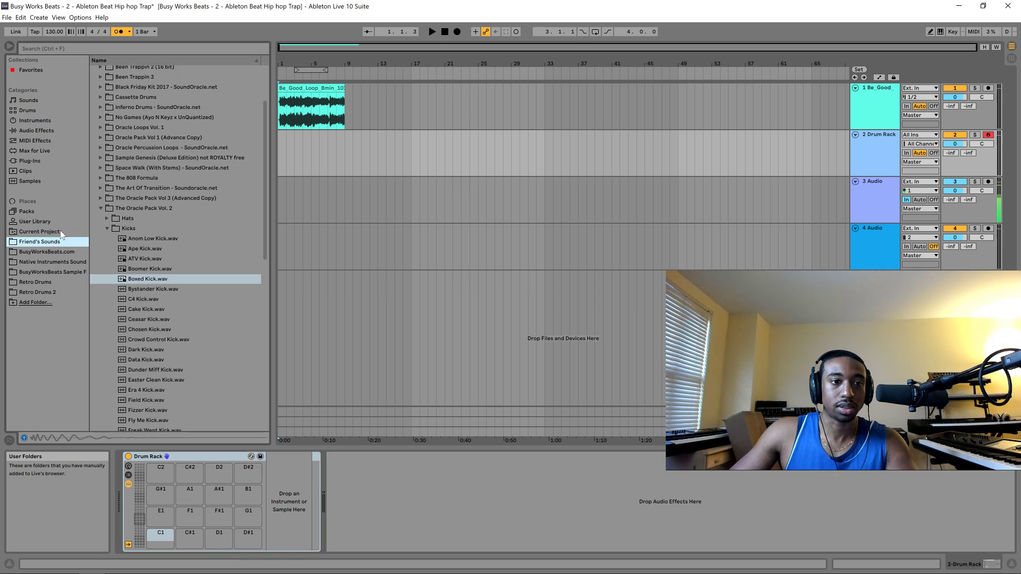
left_click(164, 280)
left_click_drag(163, 280, 166, 537)
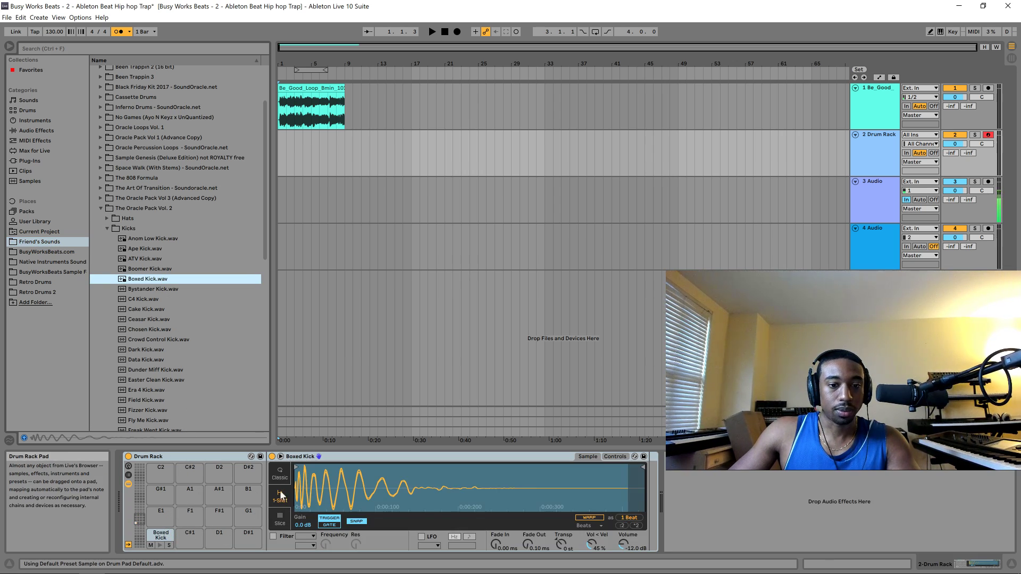
left_click(160, 546)
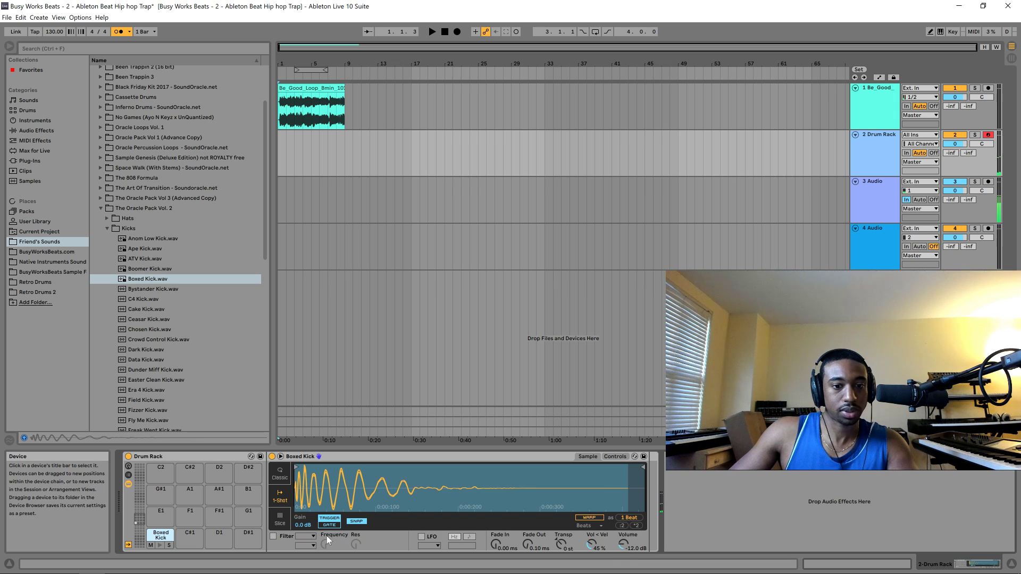
- Compare the Boxed Kick sampler's Classic and 1-Shot playback modes, ending on 1-Shot
left_click(279, 479)
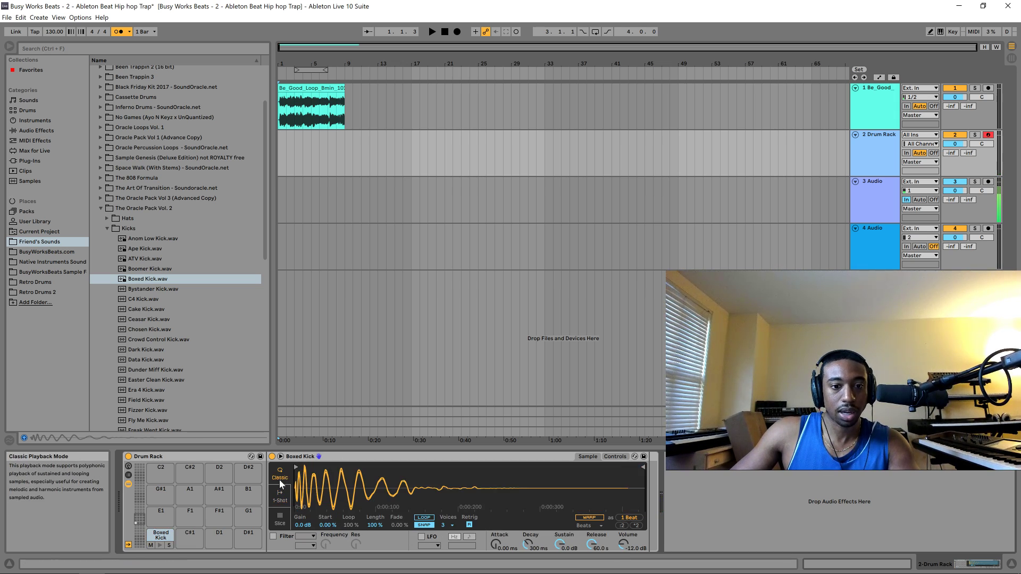
left_click(280, 500)
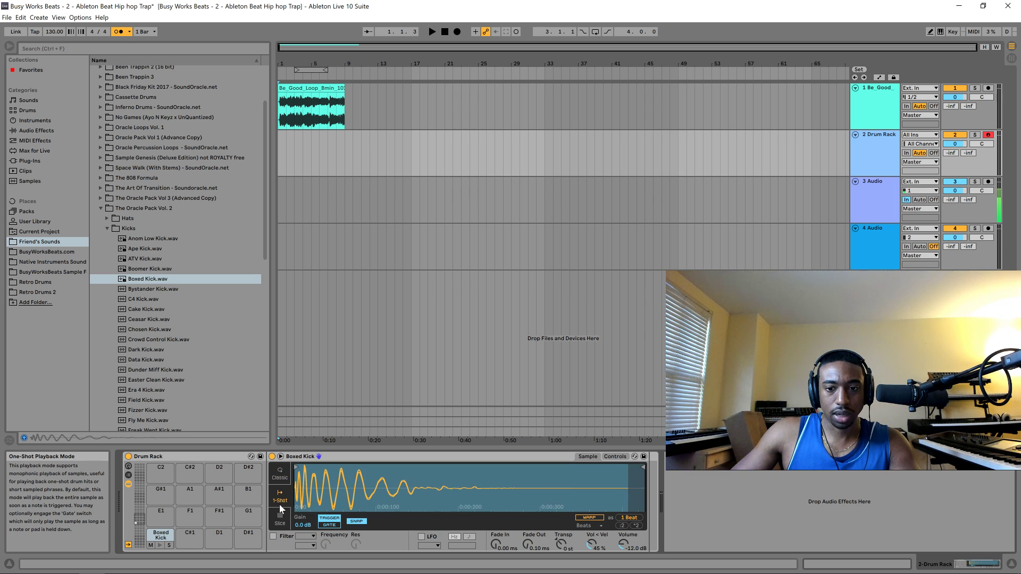
left_click(279, 474)
left_click(279, 500)
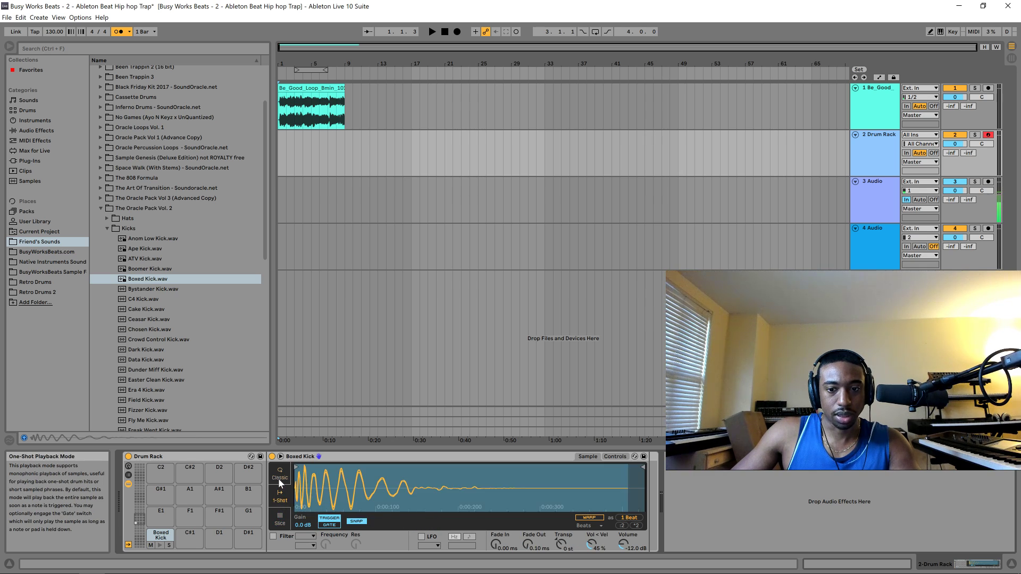
left_click(279, 479)
left_click(280, 492)
left_click(279, 480)
left_click(281, 491)
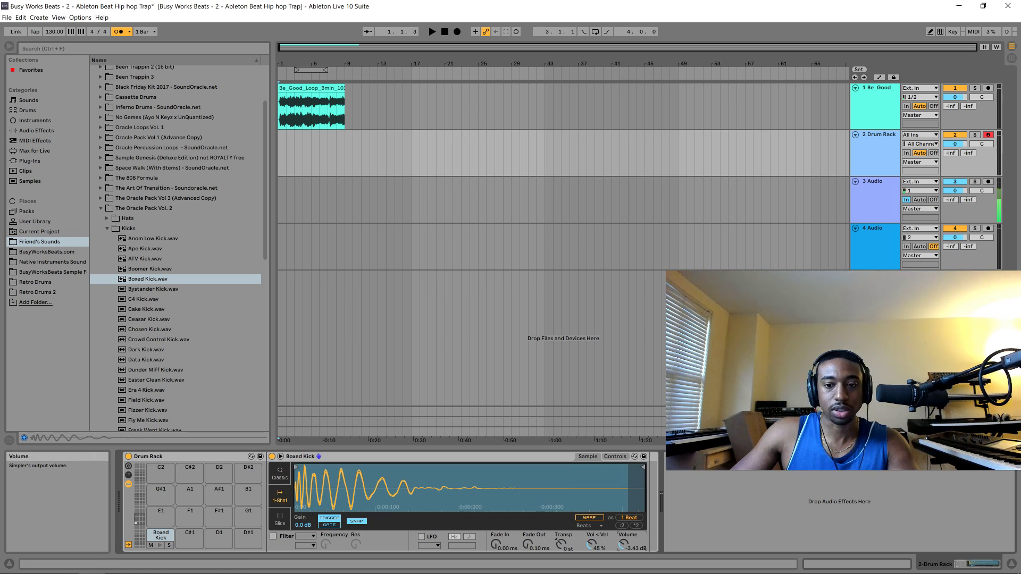
- Set the Boxed Kick sampler's volume to -9.71 dB, previewing the pad and briefly playing the arrangement
left_click(160, 545)
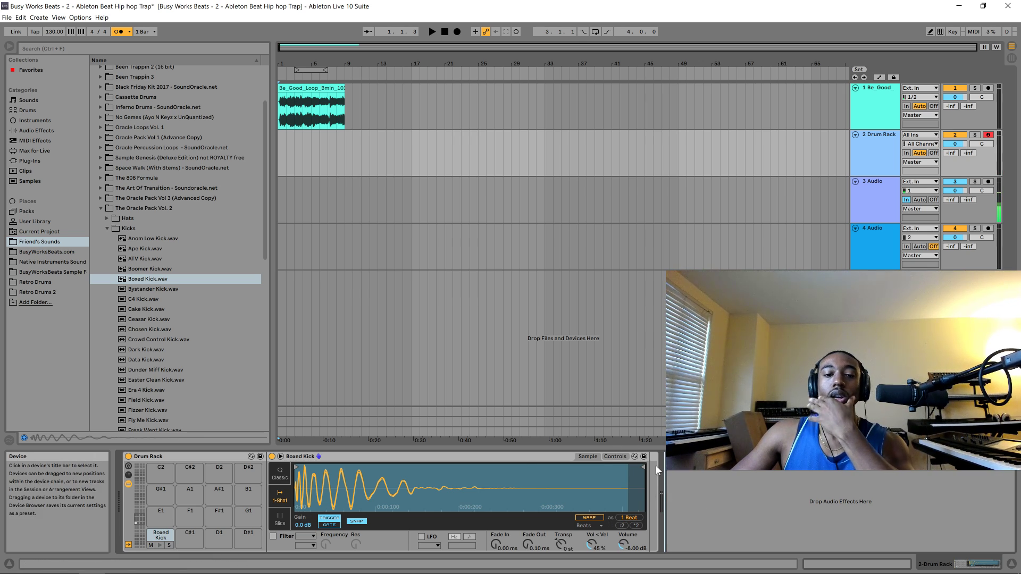
left_click_drag(624, 543, 624, 549)
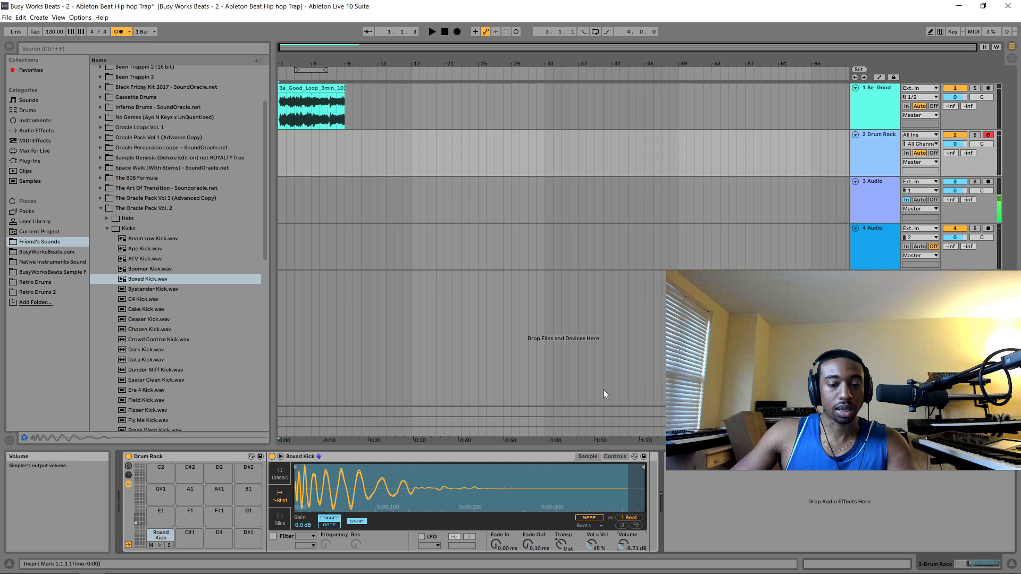
key("space")
key("space")
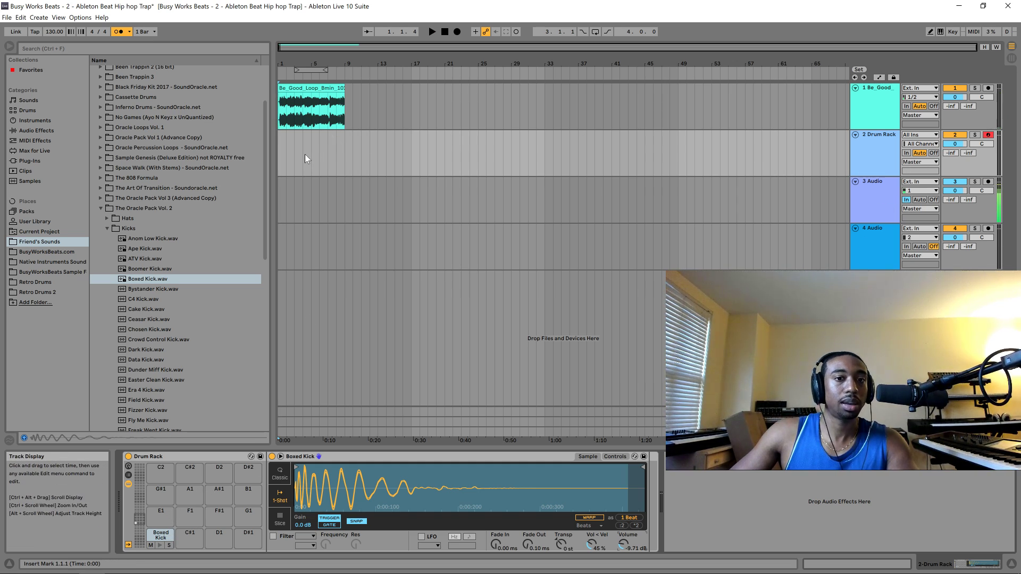
- Insert an empty four-bar MIDI clip on the Drum Rack track from bar 1 to bar 5
left_click_drag(305, 154, 280, 154)
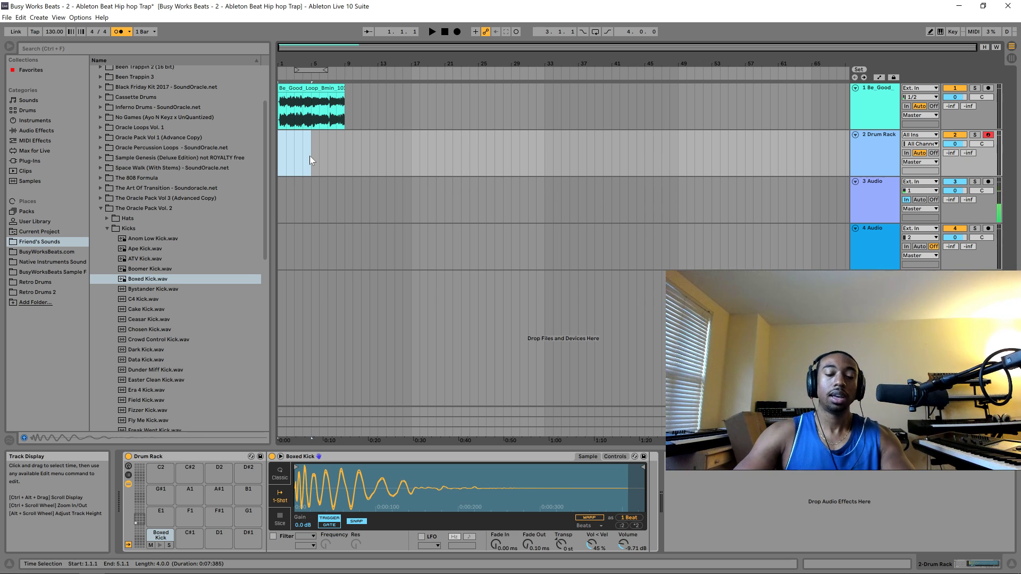
left_click_drag(423, 164, 503, 184)
left_click_drag(464, 151, 469, 151)
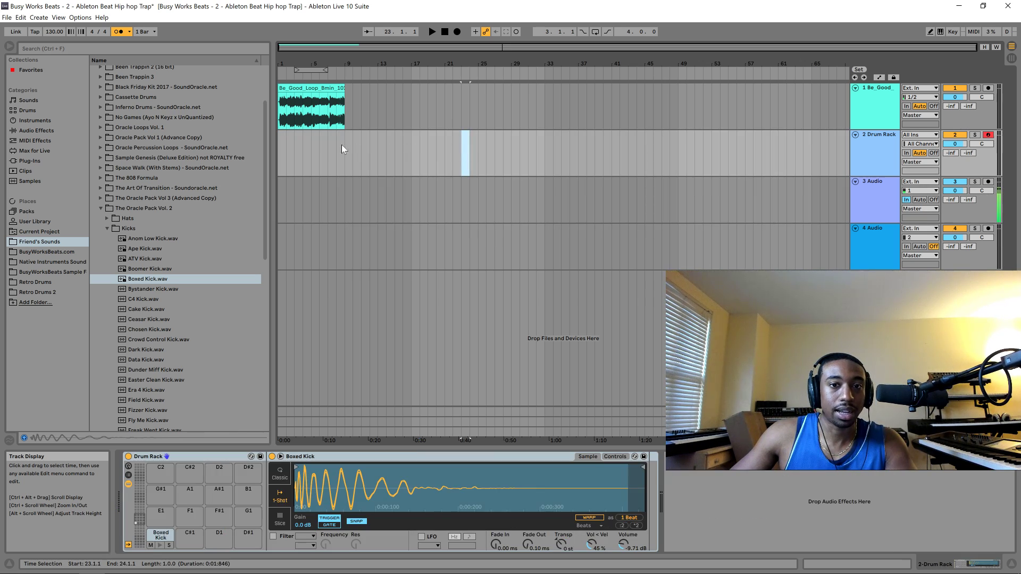
left_click(319, 149)
left_click_drag(288, 153, 294, 154)
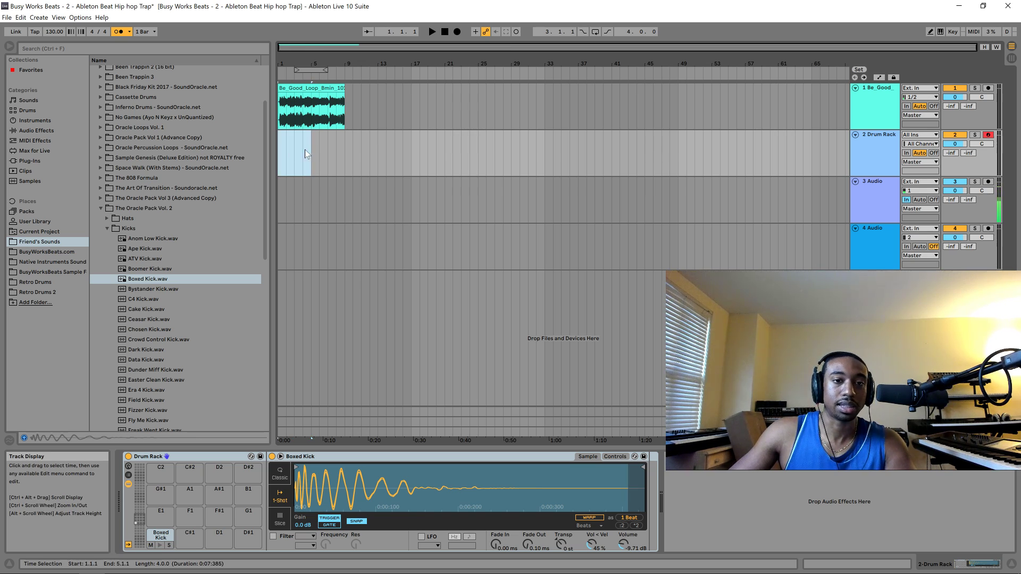
right_click(287, 152)
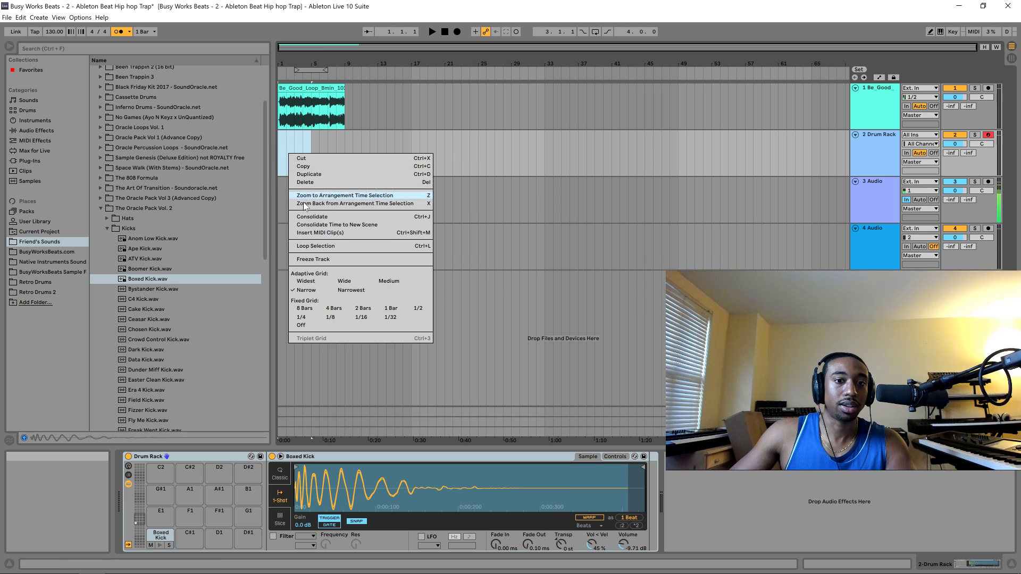
left_click(328, 233)
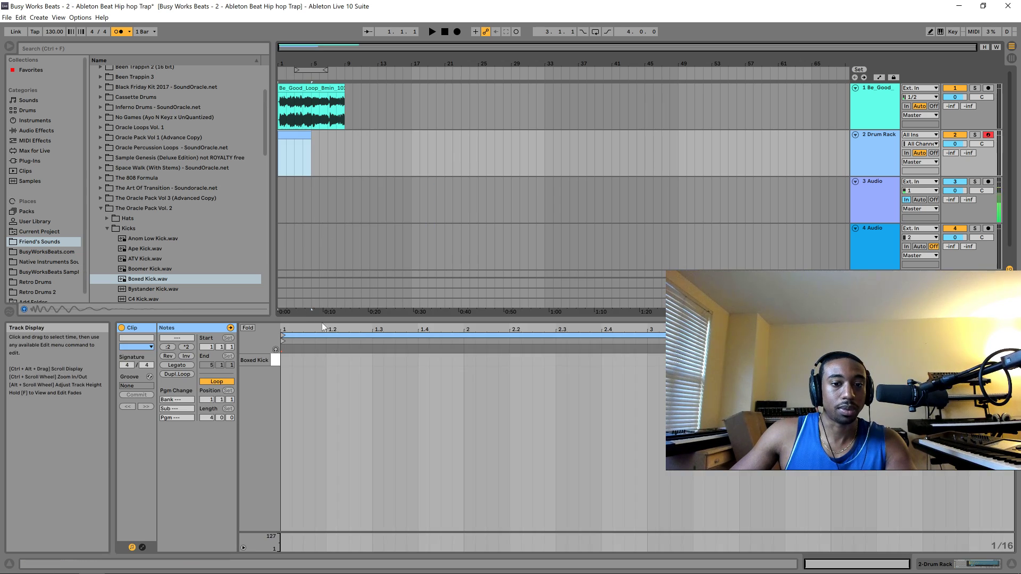
- Place Boxed Kick notes at 1.1.1 and 1.2.3 in the MIDI clip and play them against the sample loop
double_click(284, 361)
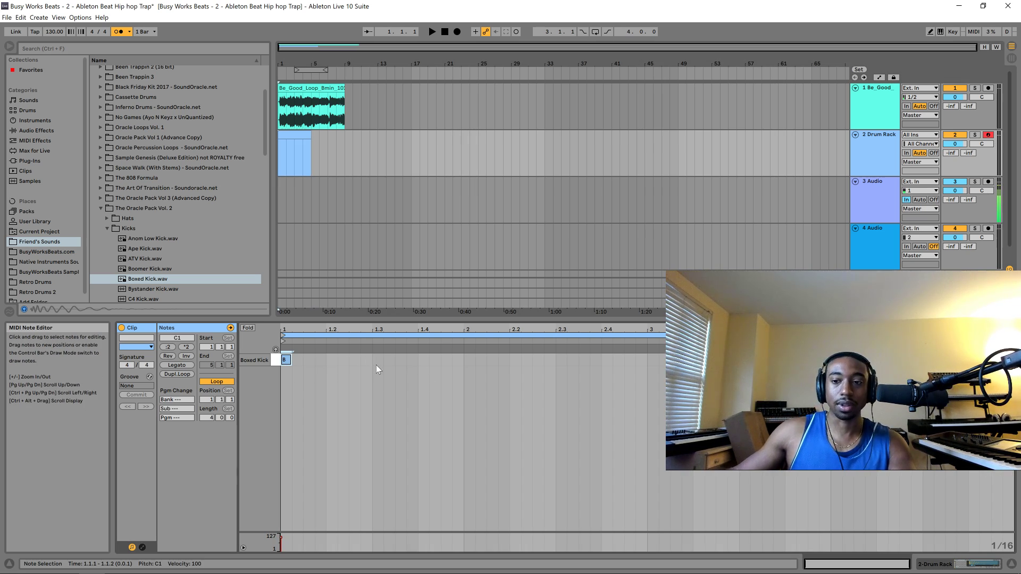
key("space")
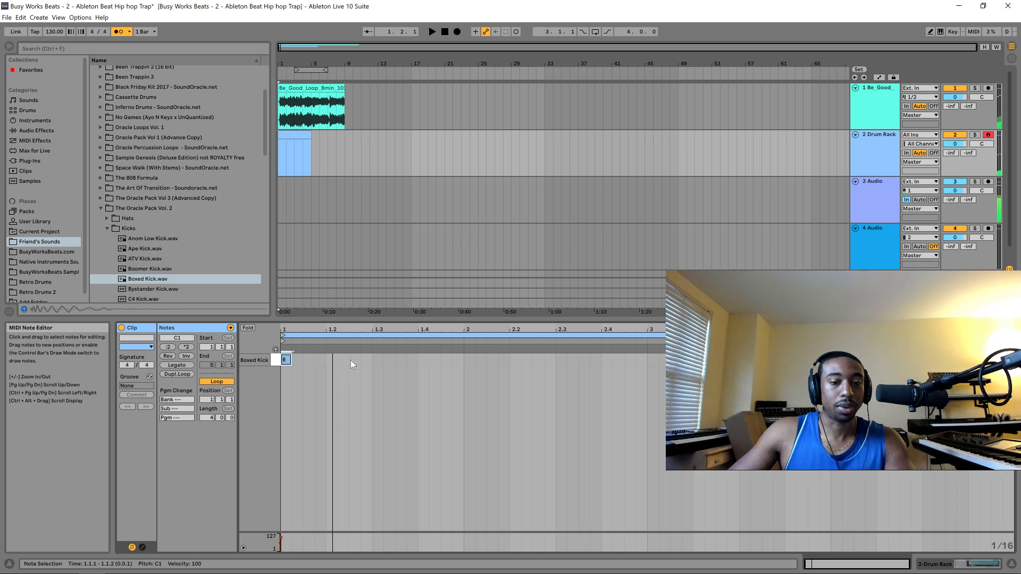
double_click(354, 361)
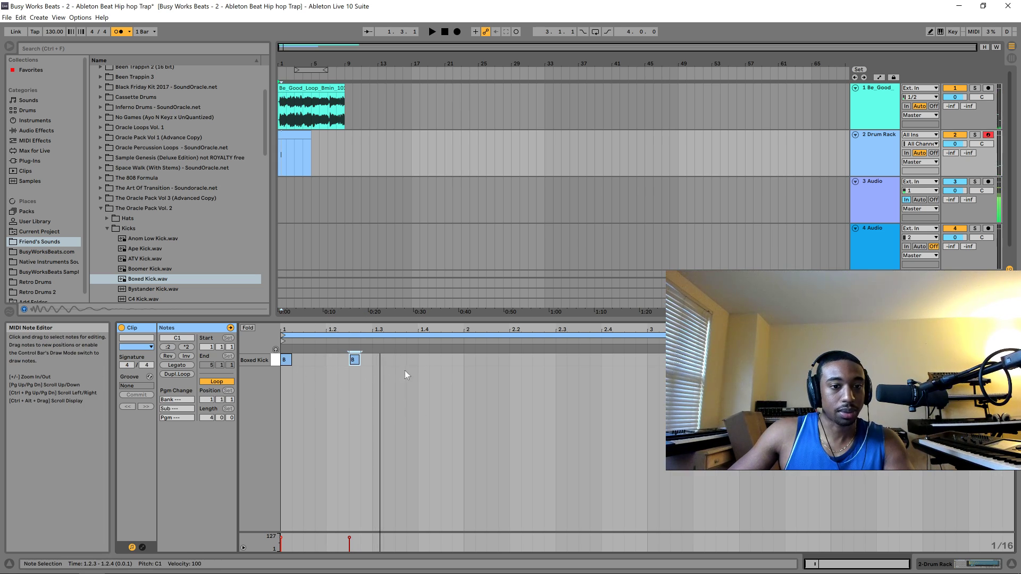
key("space")
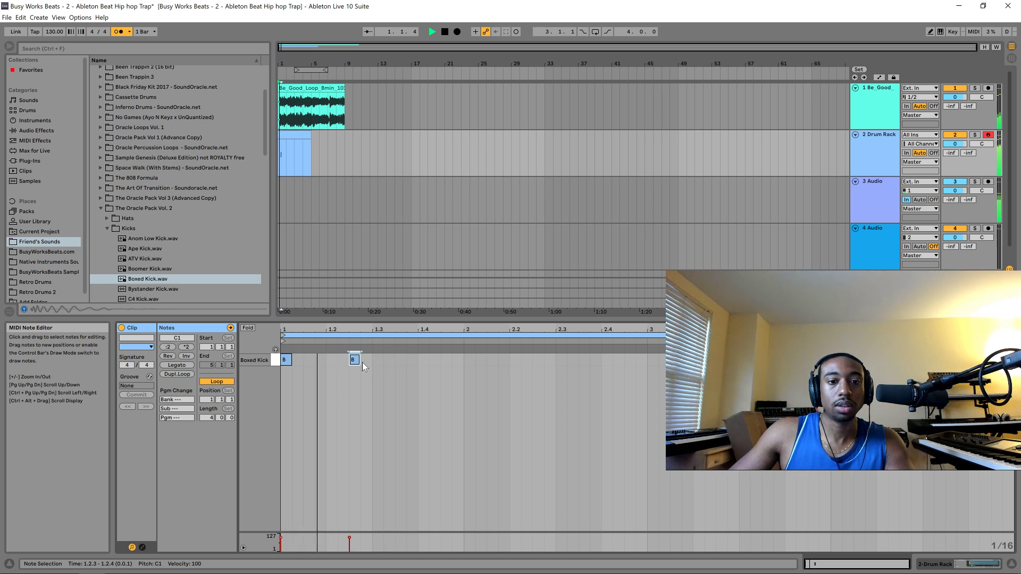
key("space")
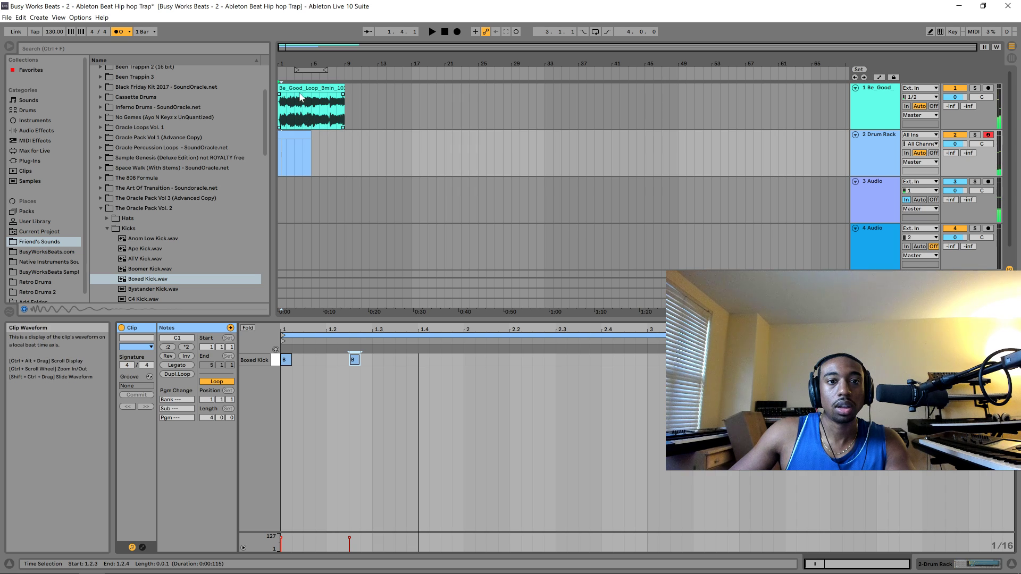
key("space")
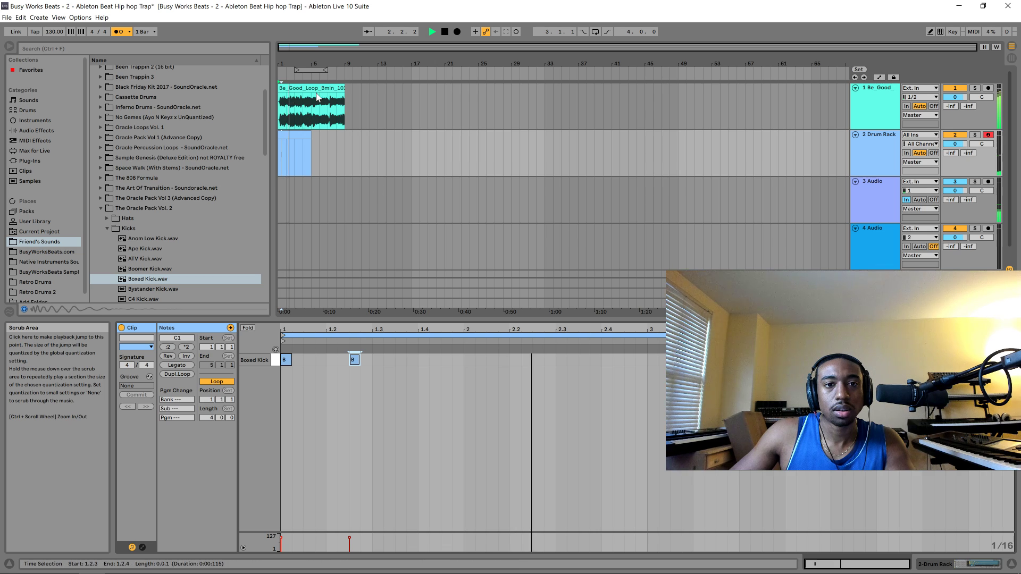
key("space")
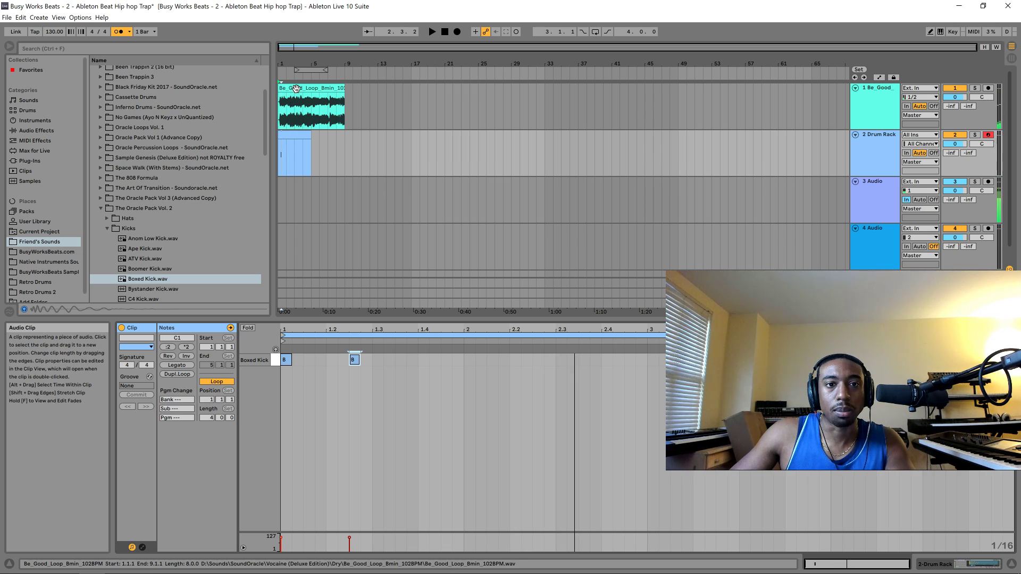
- Open the Be_Good loop clip and play it from bar 6 and from its start to check its timing
left_click(314, 104)
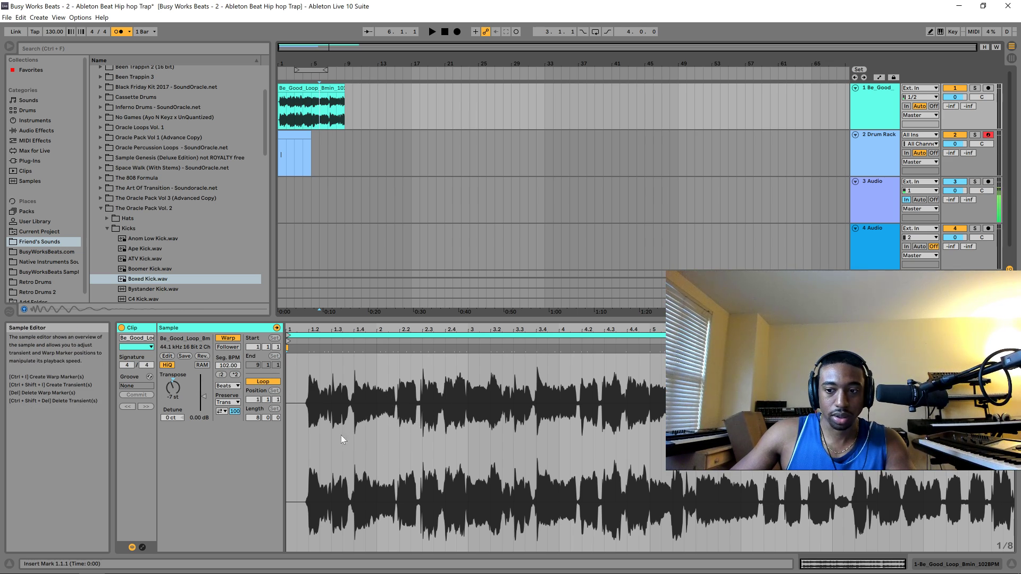
key("space")
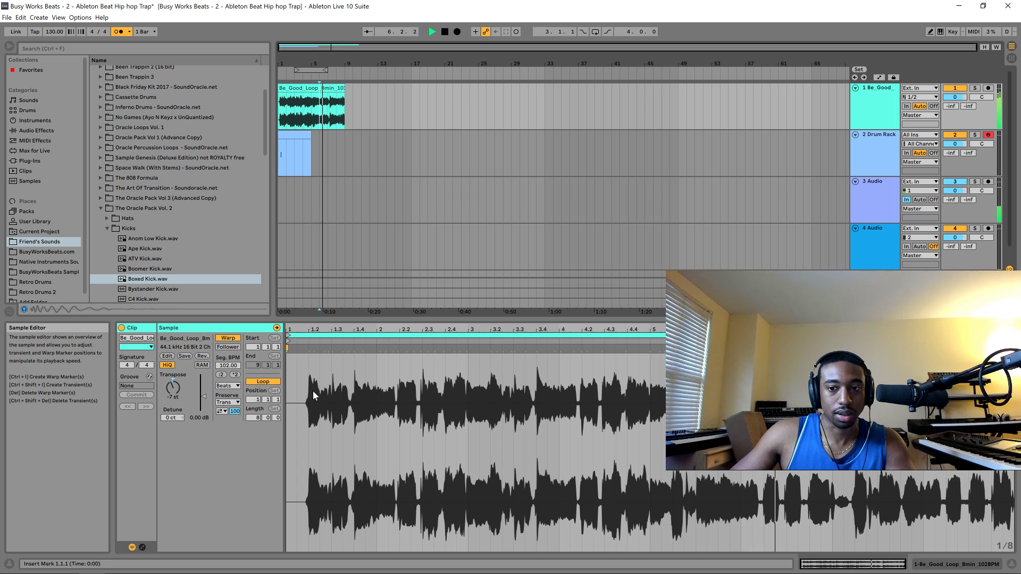
key("space")
left_click(319, 88)
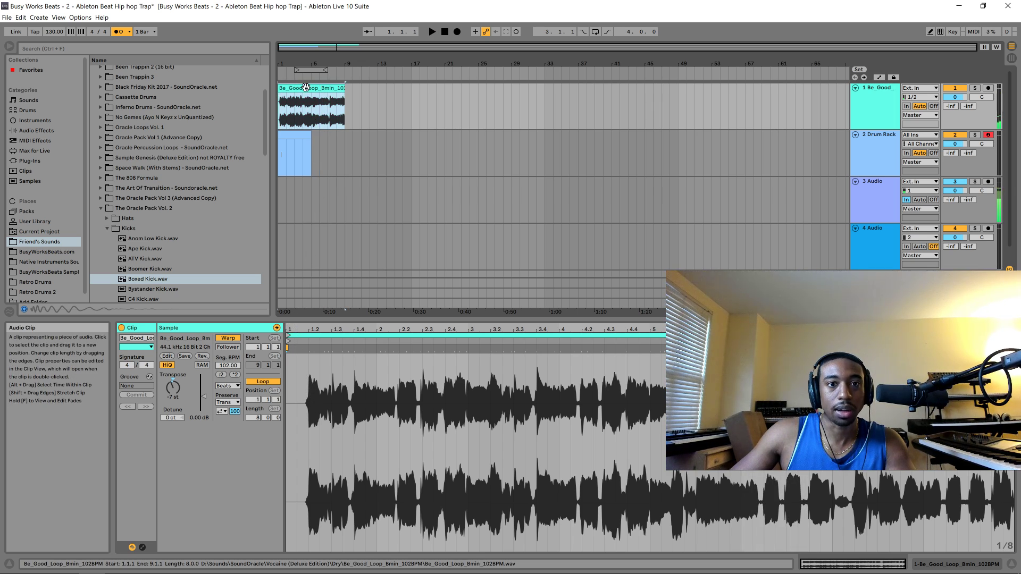
key("space")
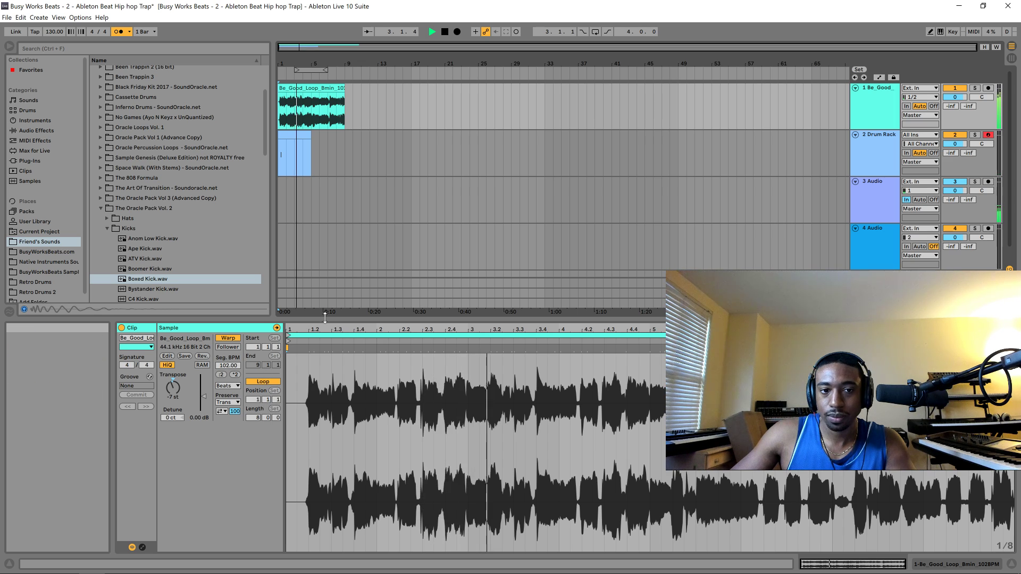
left_click(301, 91)
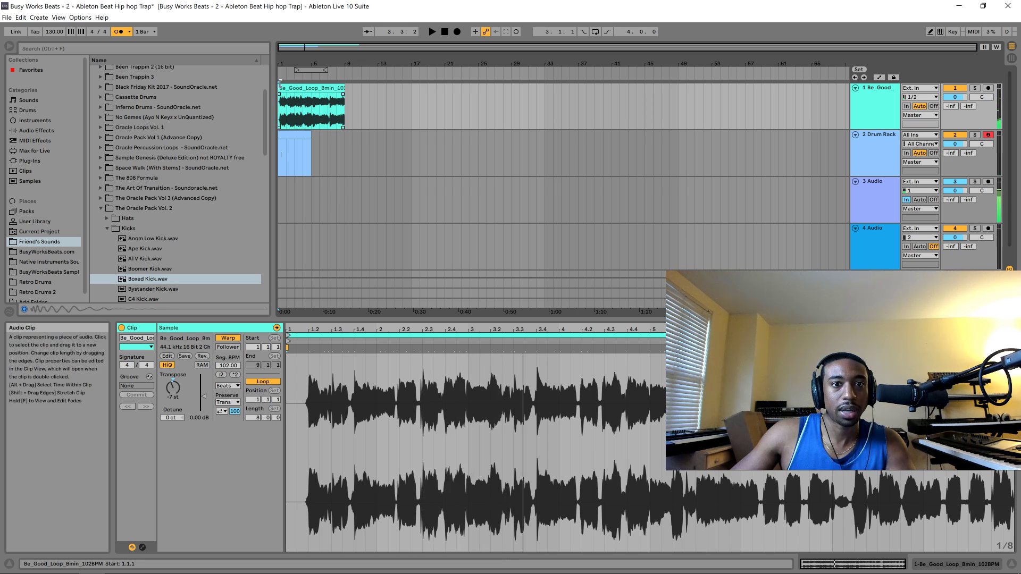
left_click_drag(279, 88, 280, 89)
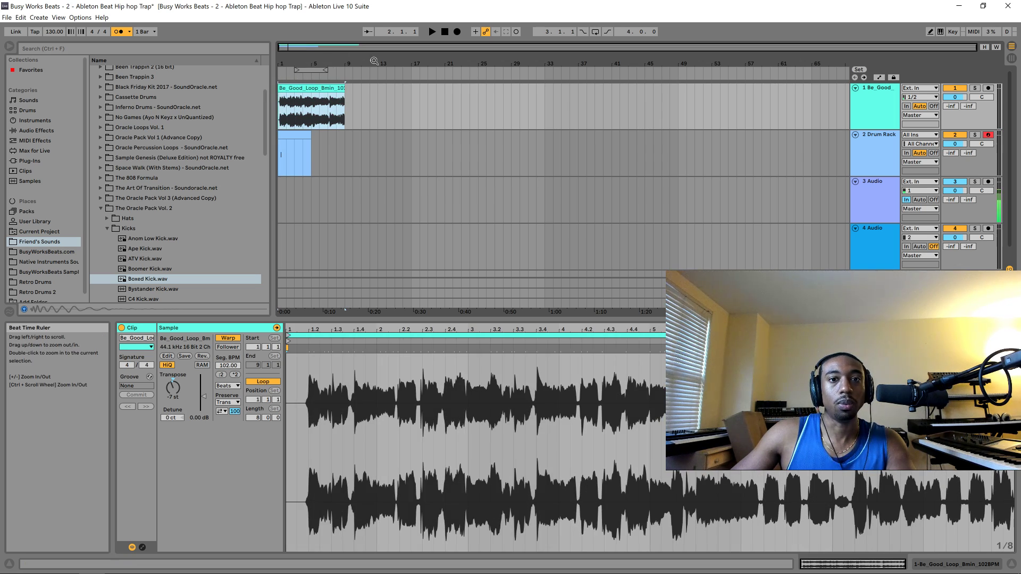
- Try global launch quantization at 1/2 and 1/4, and return it to 1 Bar
left_click(154, 32)
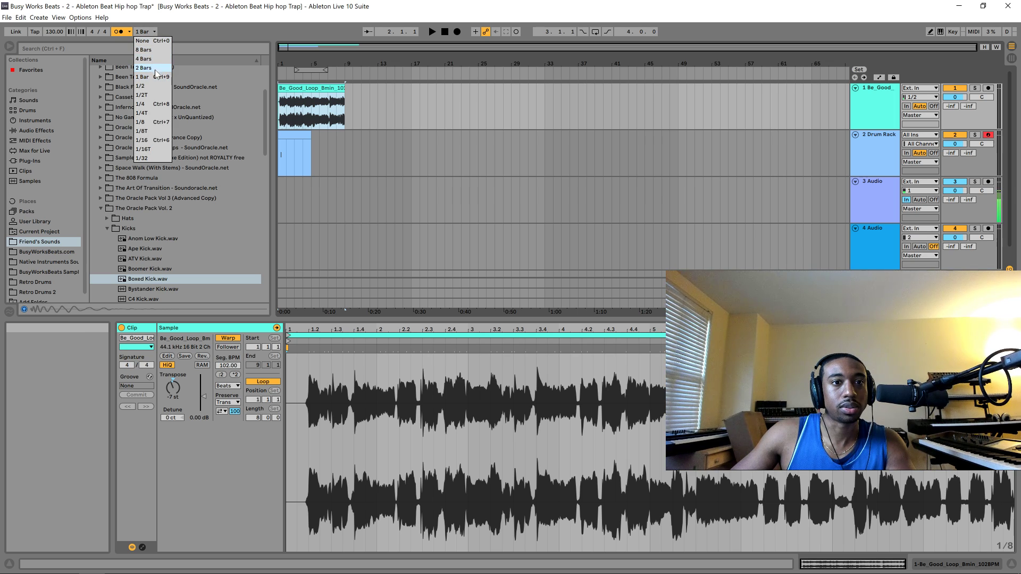
left_click(156, 85)
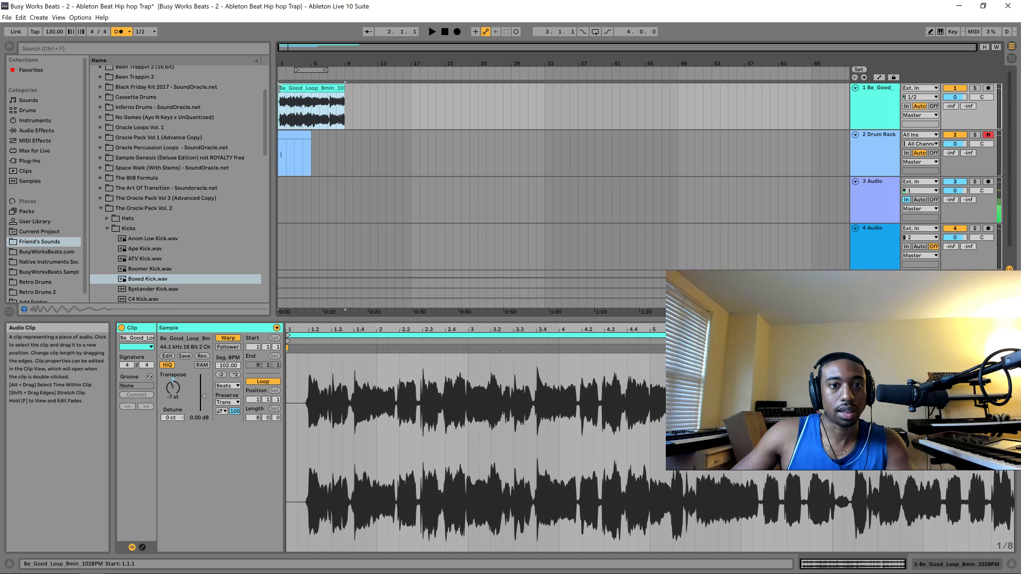
left_click(154, 32)
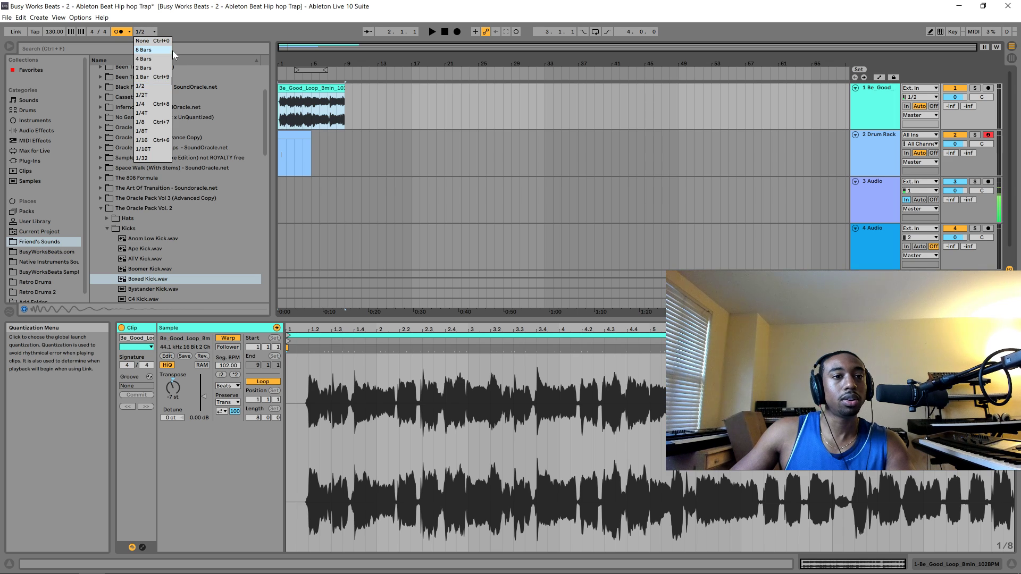
left_click(154, 103)
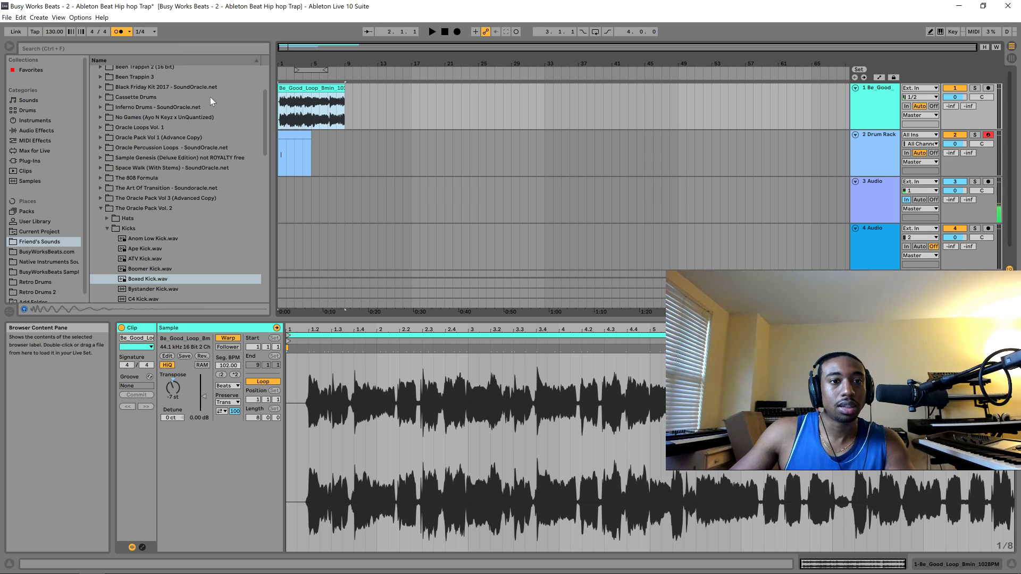
left_click(148, 31)
left_click(154, 77)
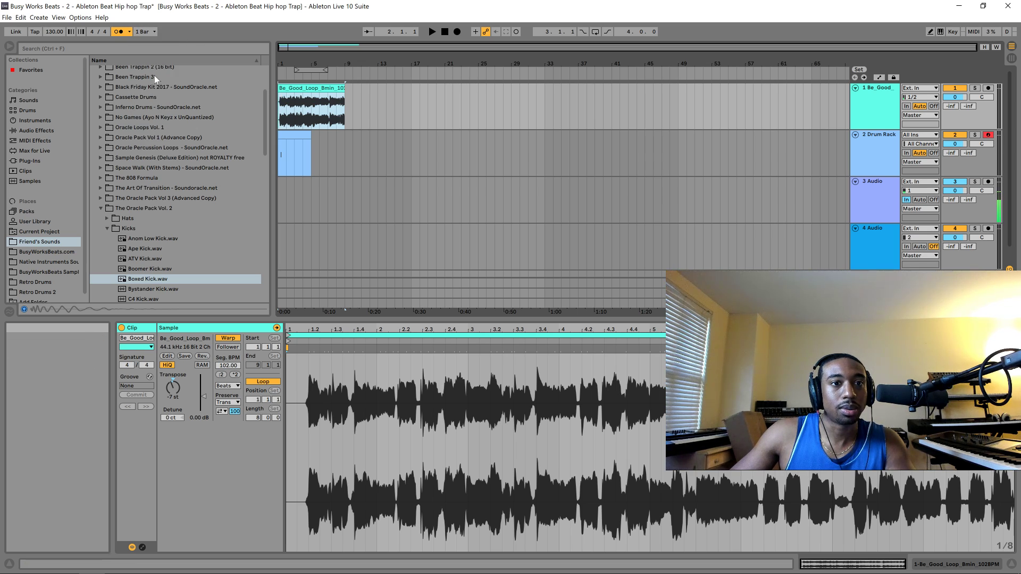
- Play the arrangement with the metronome and check the metronome's count-in, sound and rhythm settings
key("space")
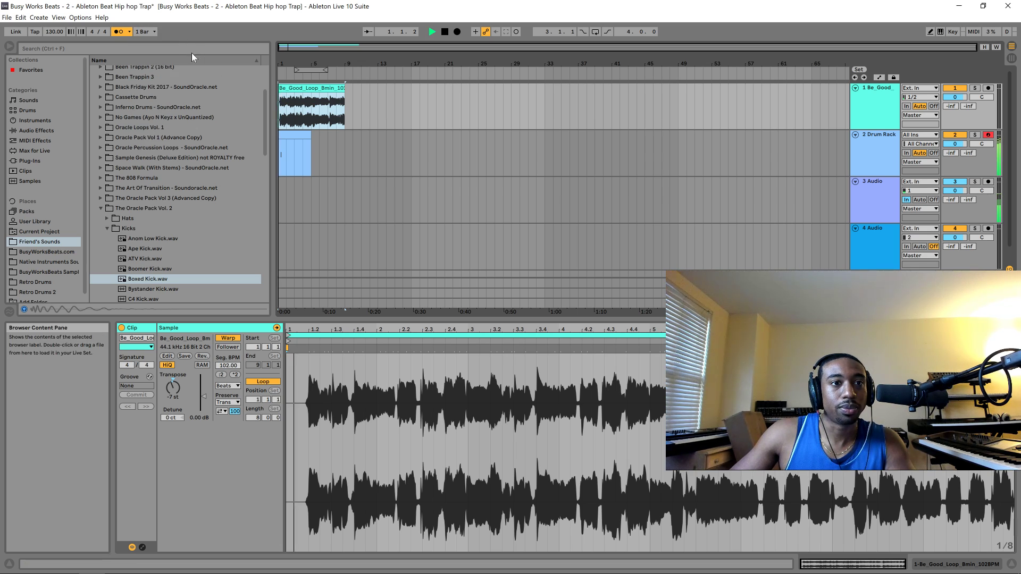
left_click(129, 32)
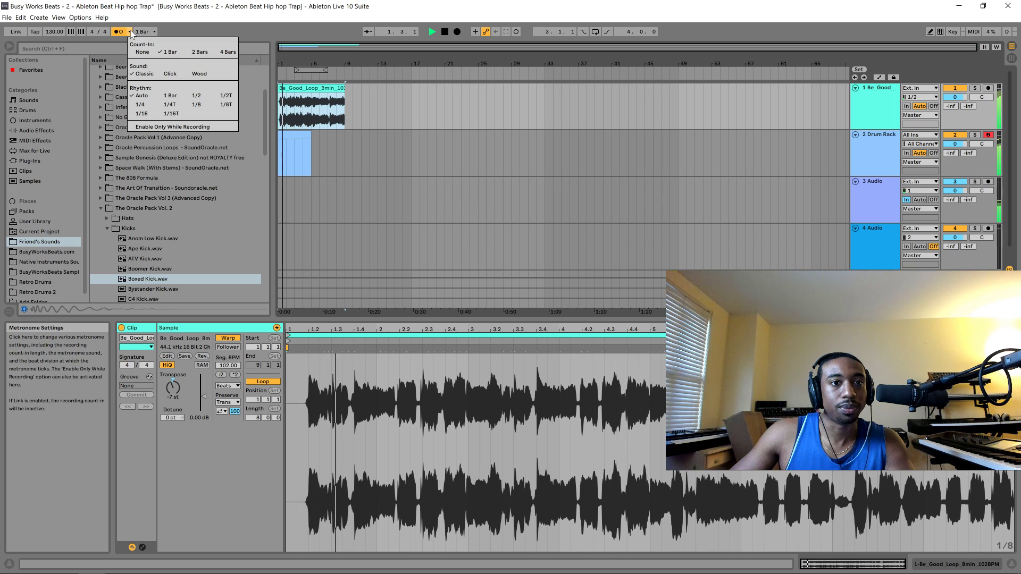
left_click(181, 30)
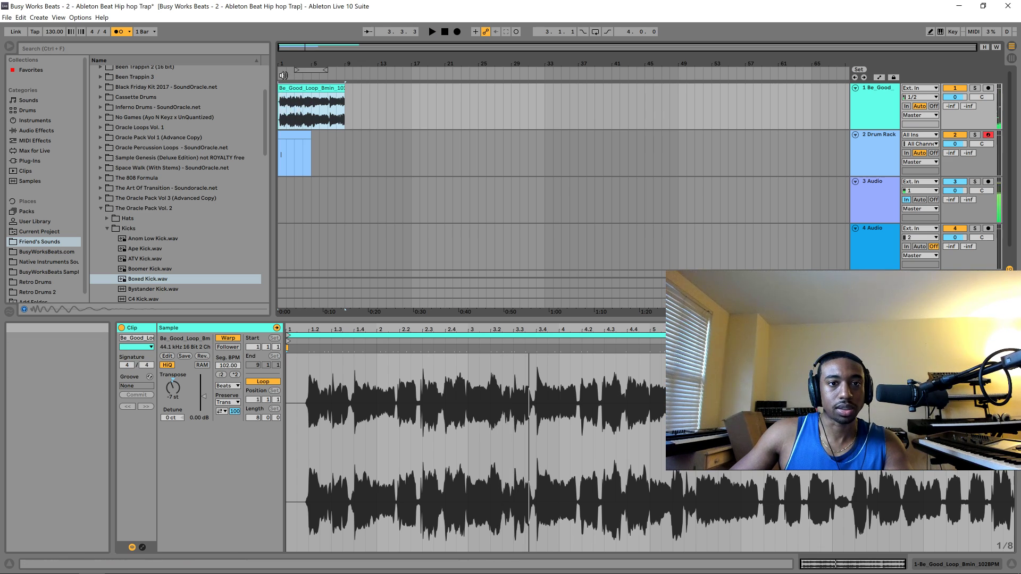
- Trim the first beat off the Be_Good loop clip, realigning it to 1.1.1, and extend its end to 9.1.1
left_click_drag(287, 57, 308, 80)
left_click(282, 121)
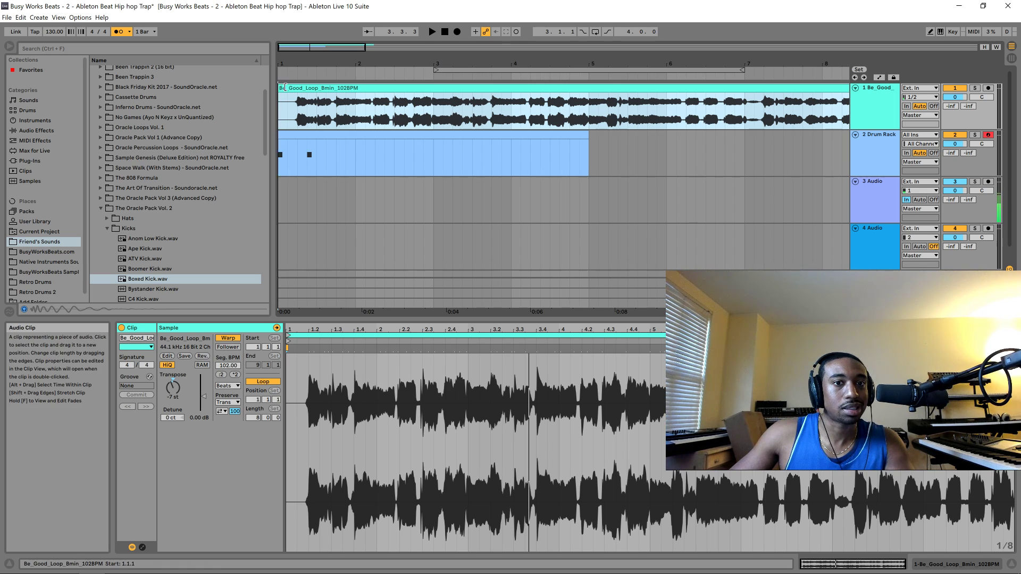
mouse_move(285, 87)
left_mouse_down()
mouse_move(298, 89)
mouse_move(291, 95)
left_mouse_up()
key("space")
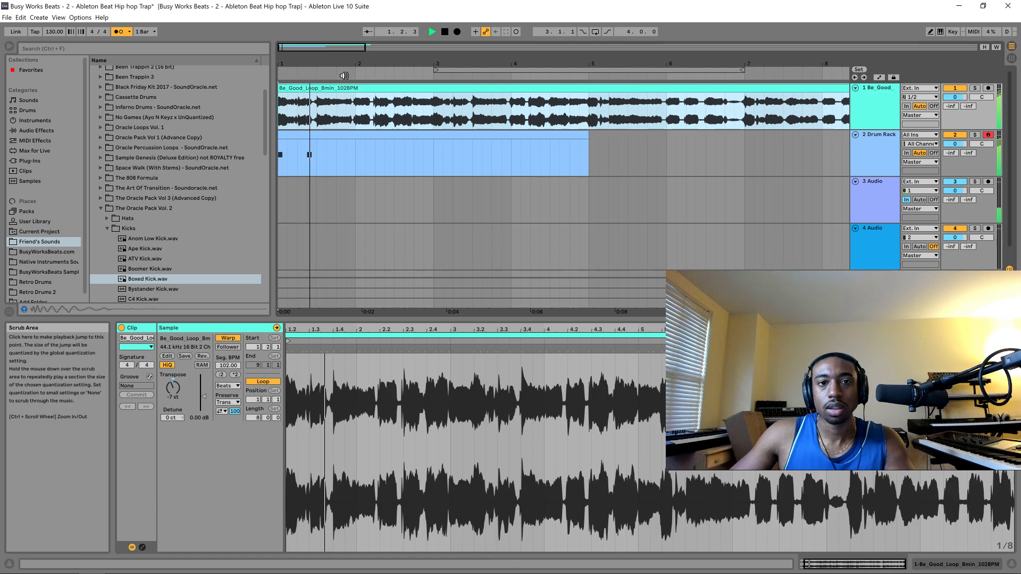
mouse_move(332, 54)
left_mouse_down()
mouse_move(334, 70)
mouse_move(336, 49)
left_mouse_up()
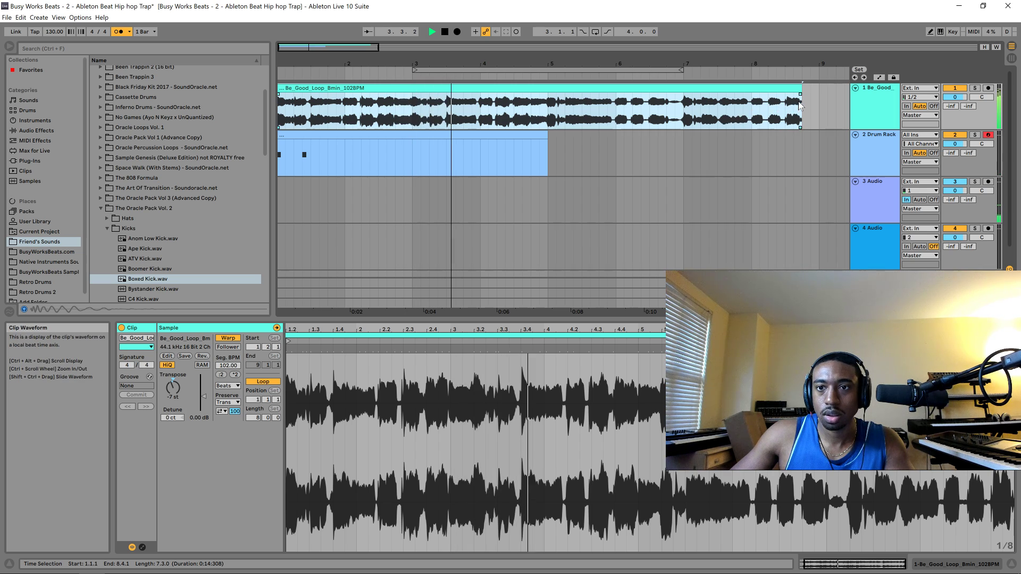
left_click_drag(799, 91, 818, 99)
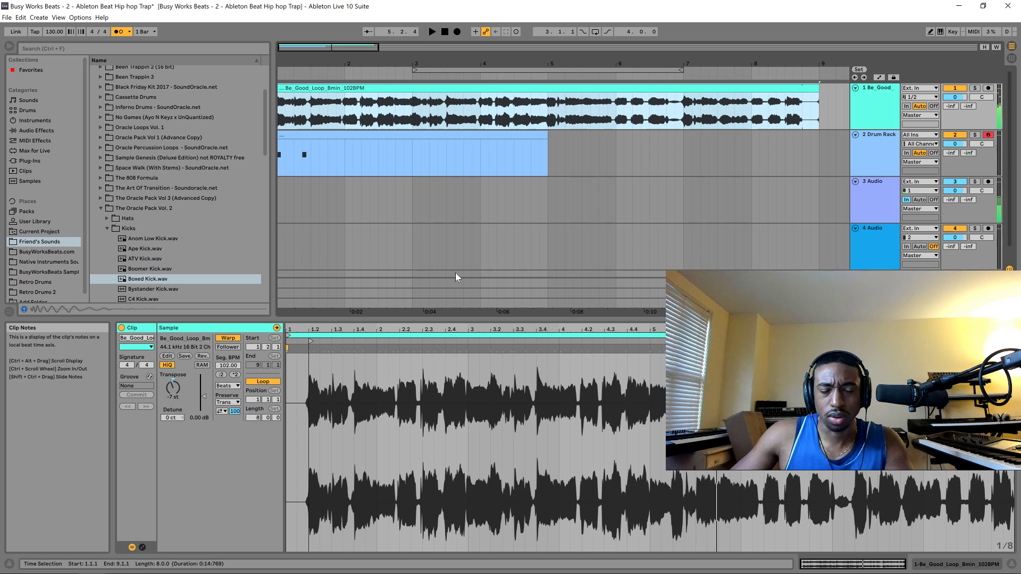
- In the Drum Rack clip, delete the Boxed Kick note at 1.2.3 and add kicks at 2.1.3 and 2.2.1 during playback
left_click(391, 160)
left_click(354, 360)
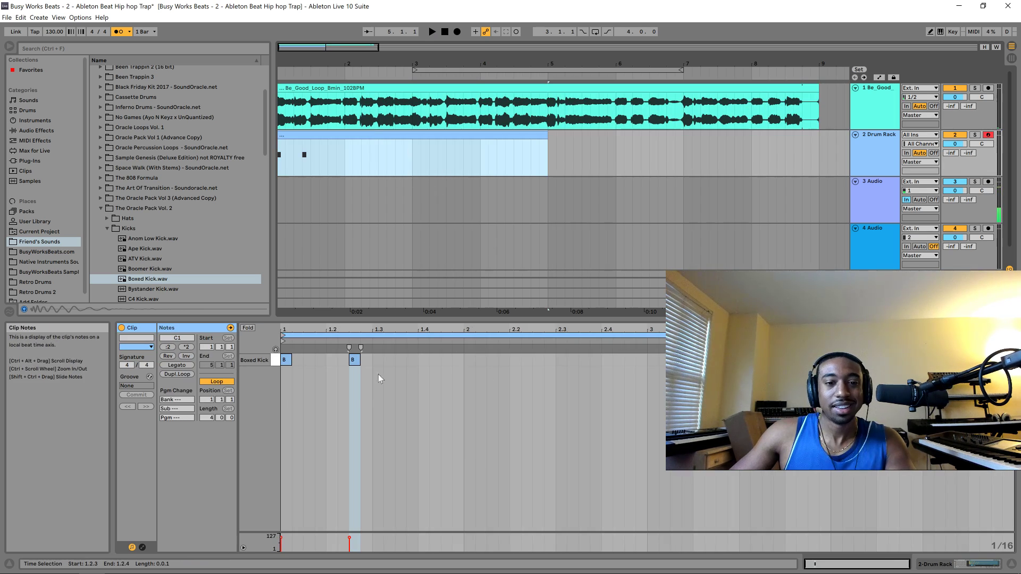
key("space")
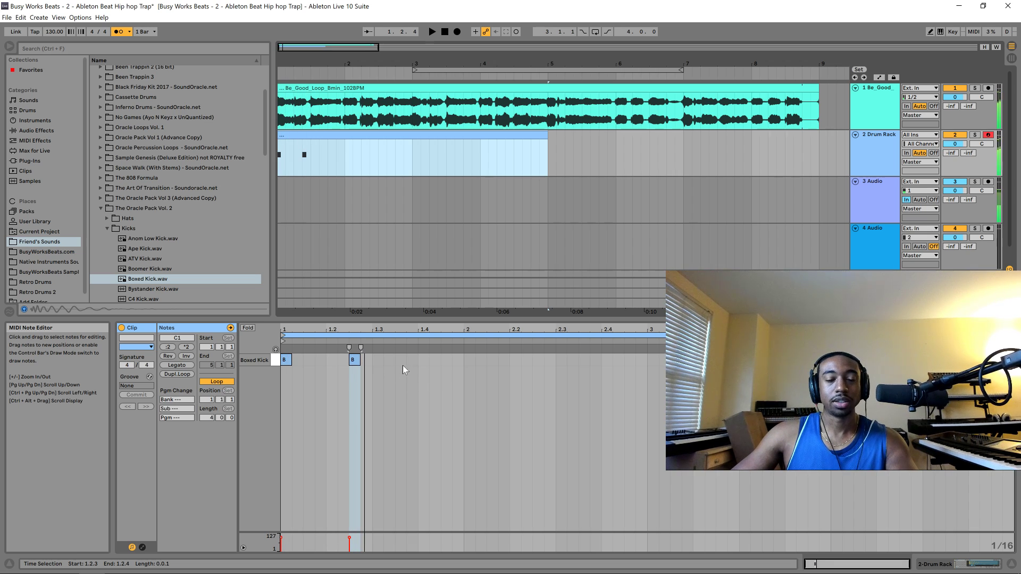
left_click(353, 361)
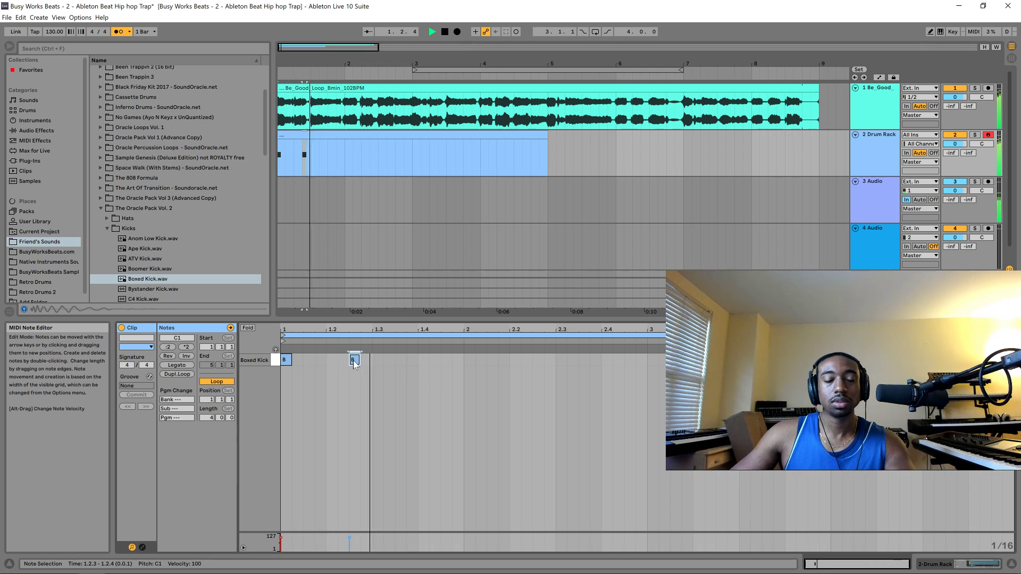
double_click(354, 361)
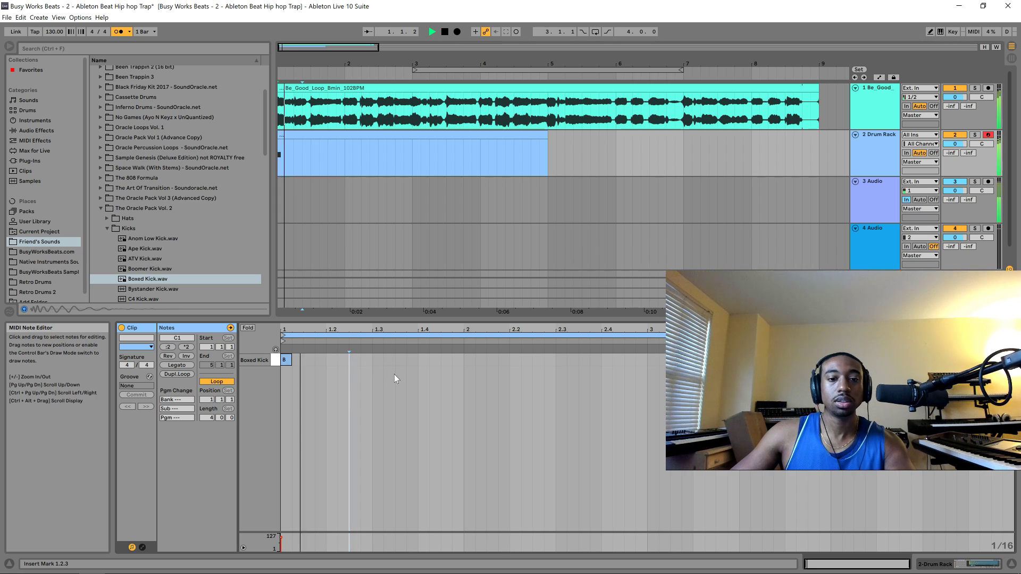
double_click(492, 360)
double_click(510, 360)
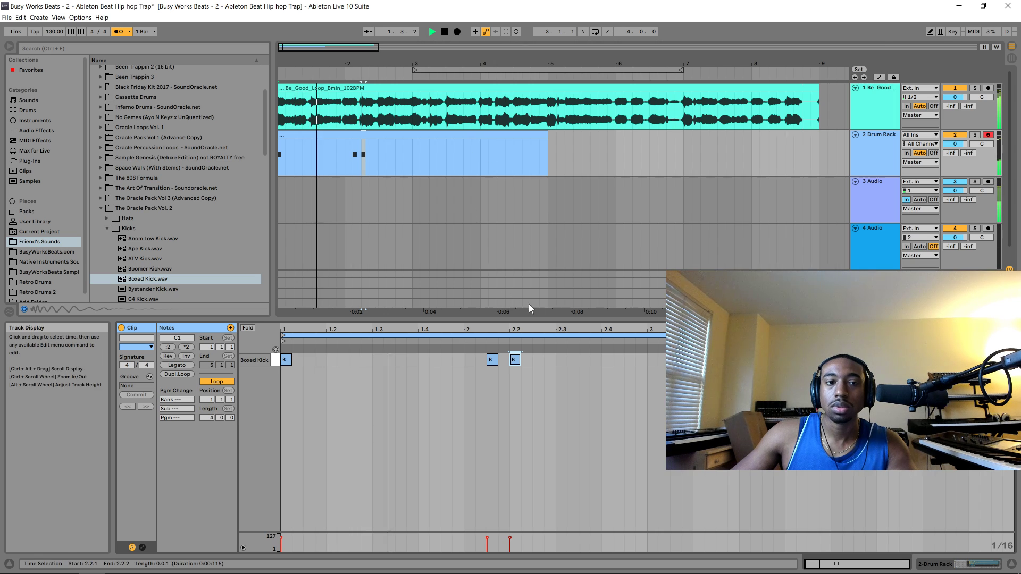
- Try a Boxed Kick at 2.3.2, replace it with one at 2.3.3, and play back the pattern
double_click(570, 360)
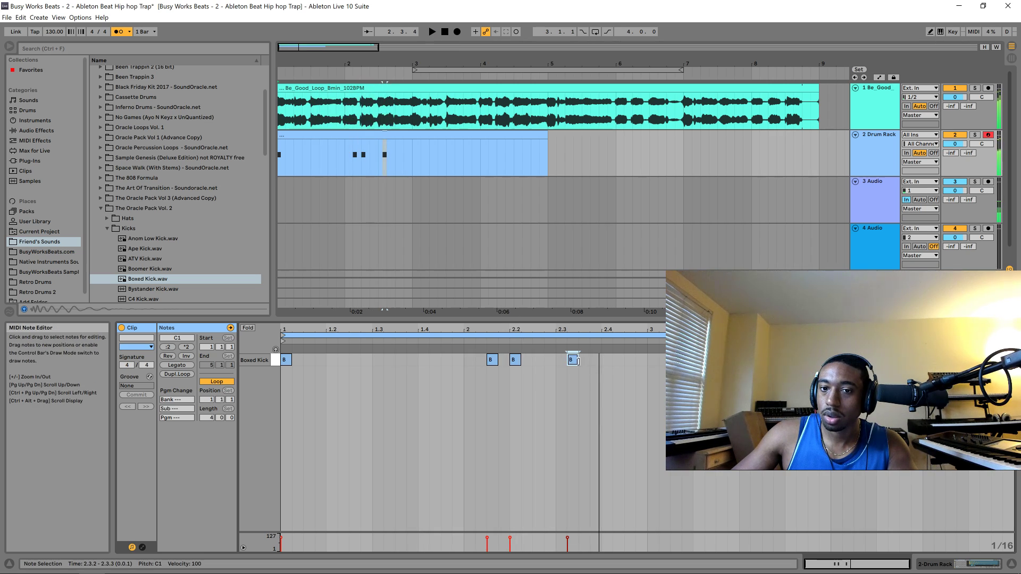
double_click(585, 363)
double_click(573, 361)
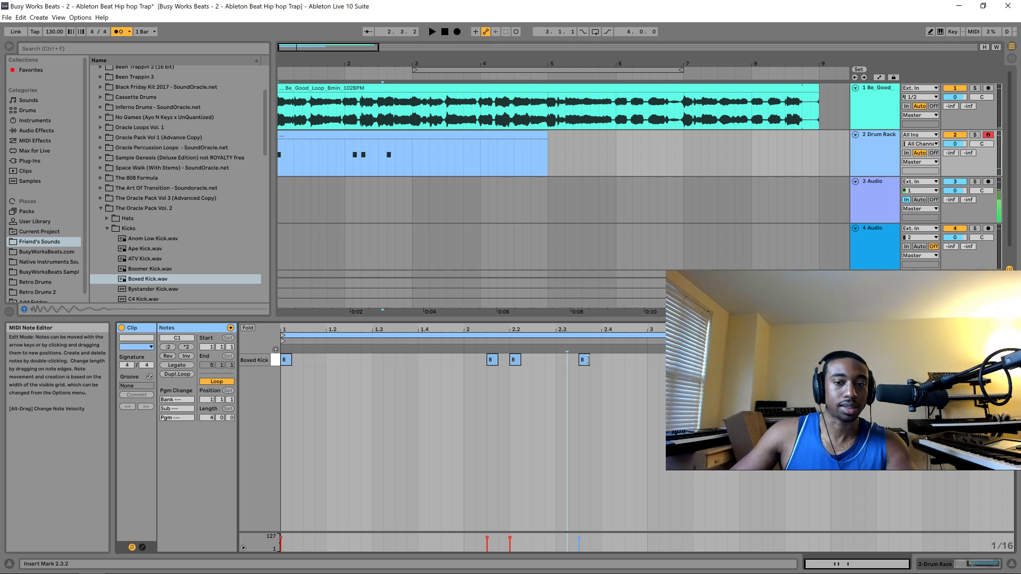
key("space")
key("space")
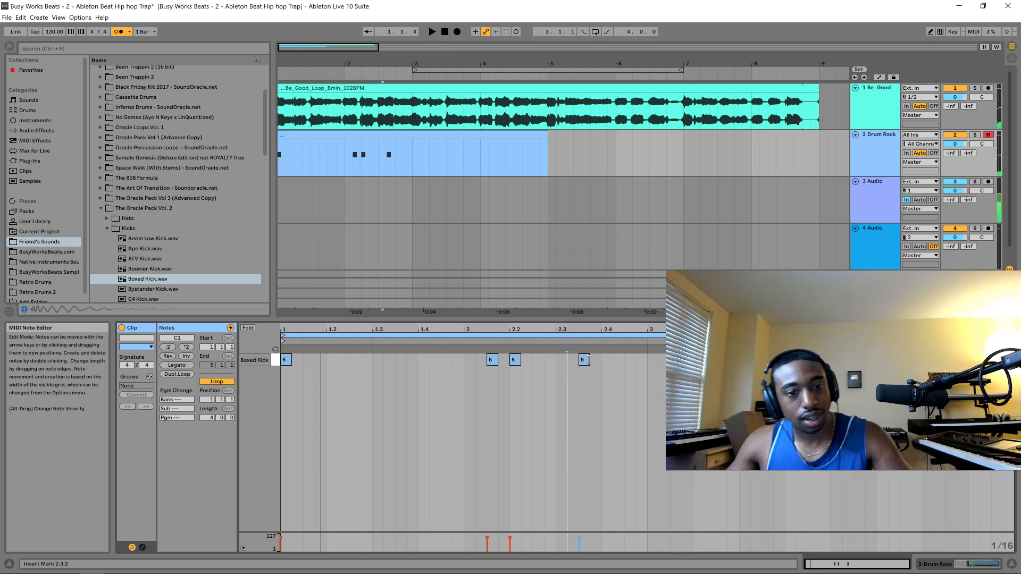
key("space")
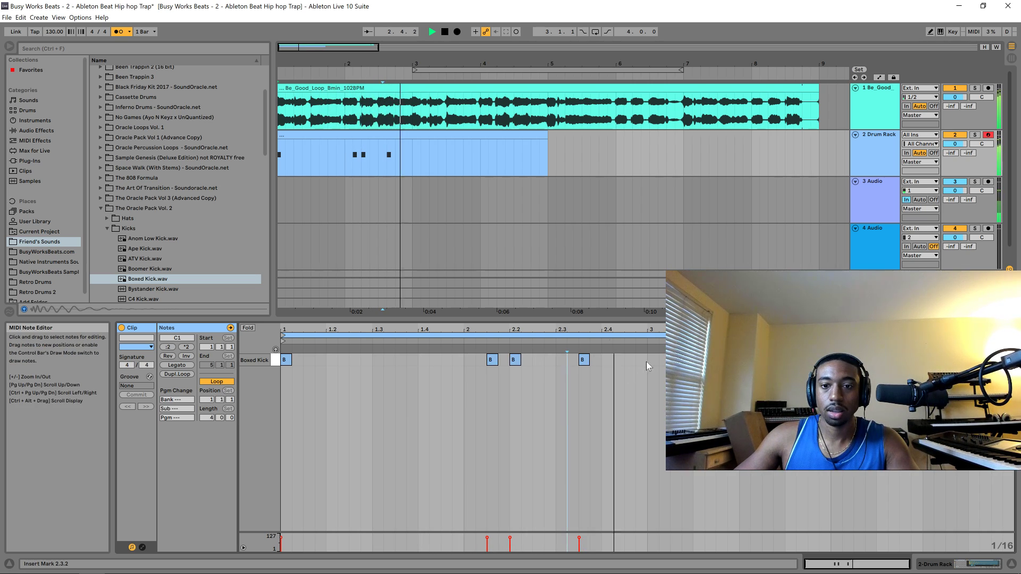
key("space")
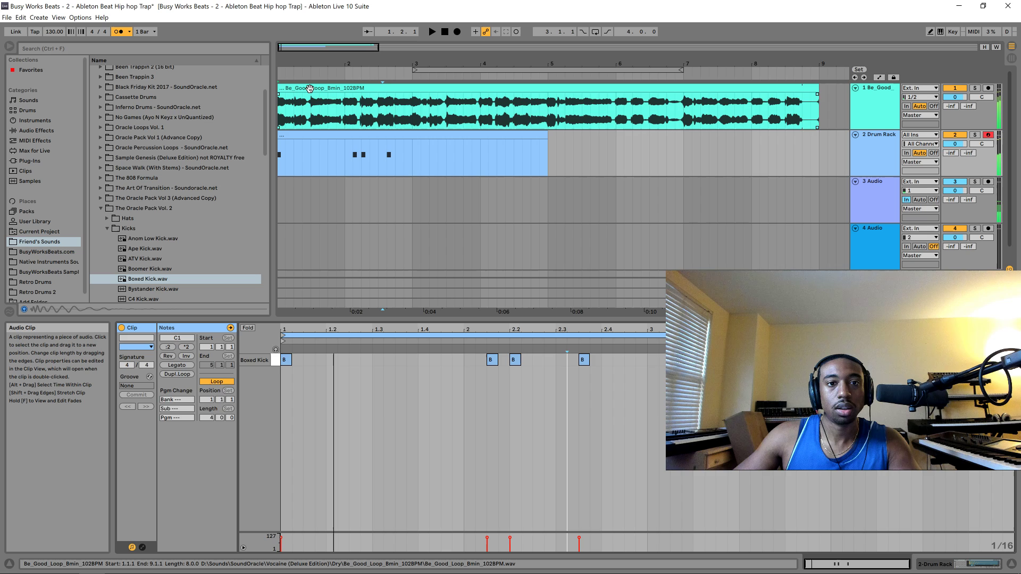
- Examine the beginning of the Be_Good_Loop clip's waveform and play the arrangement to check its timing against the kicks
left_click(310, 88)
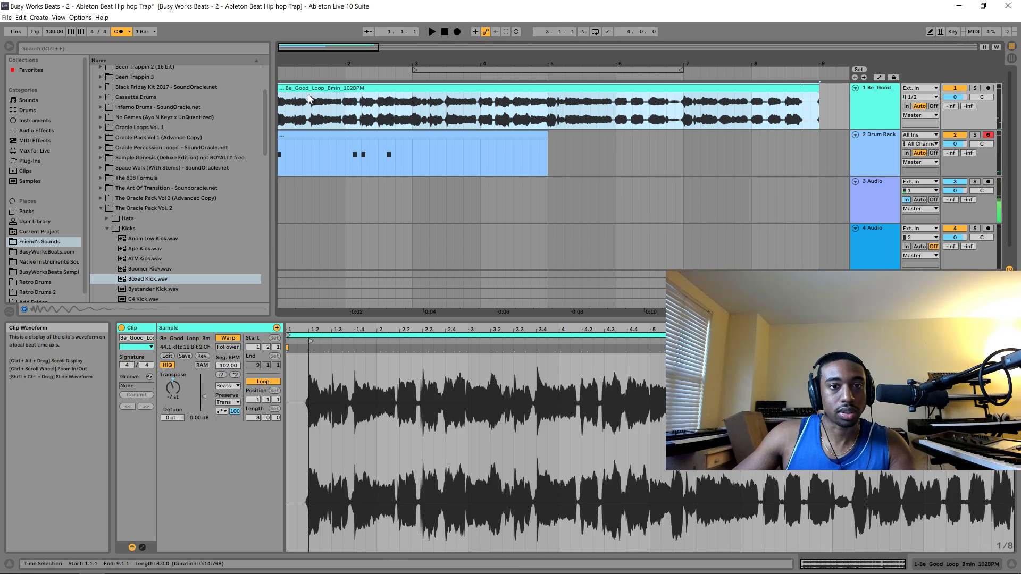
left_click(303, 90)
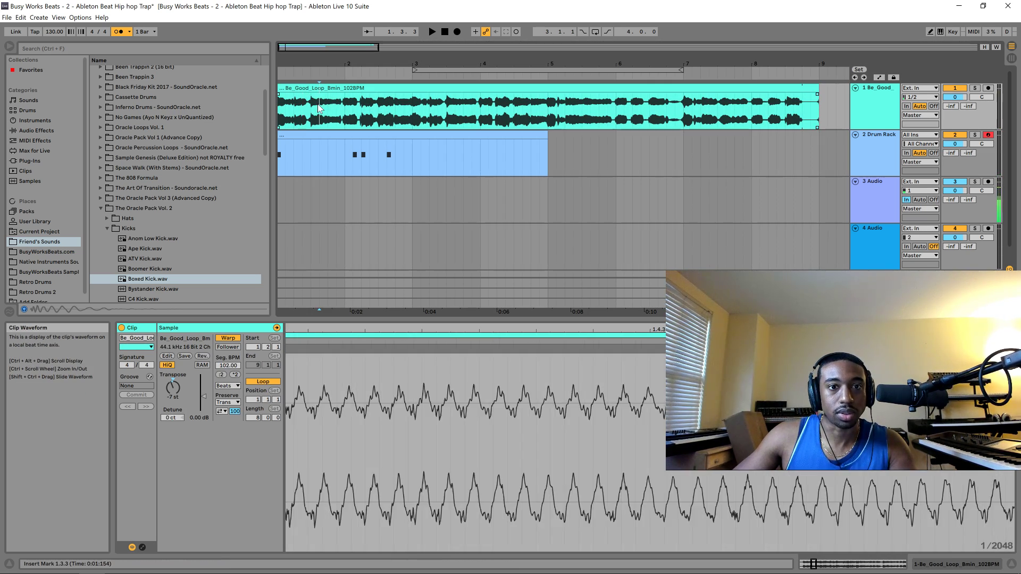
left_click(308, 89)
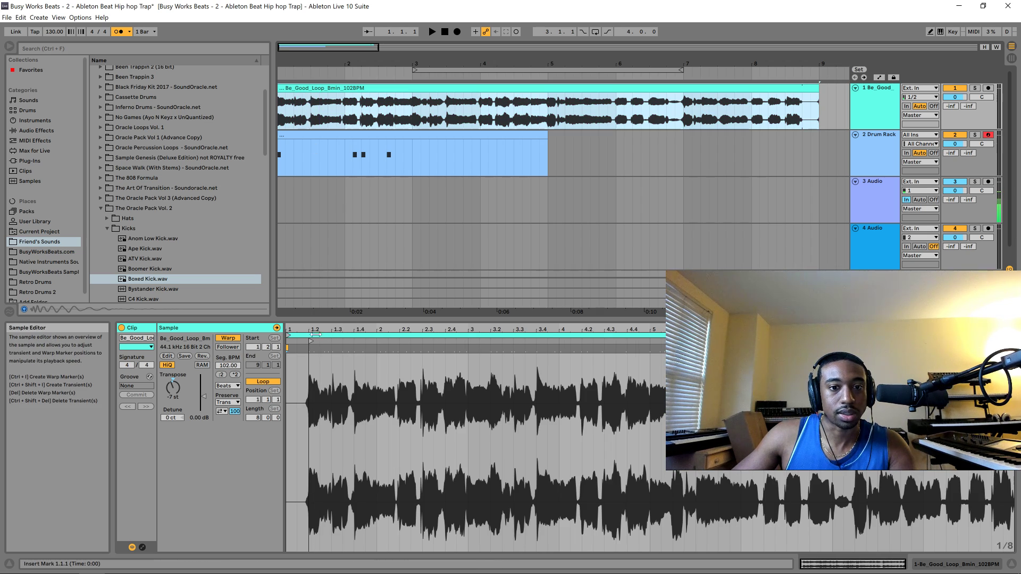
left_click(292, 118)
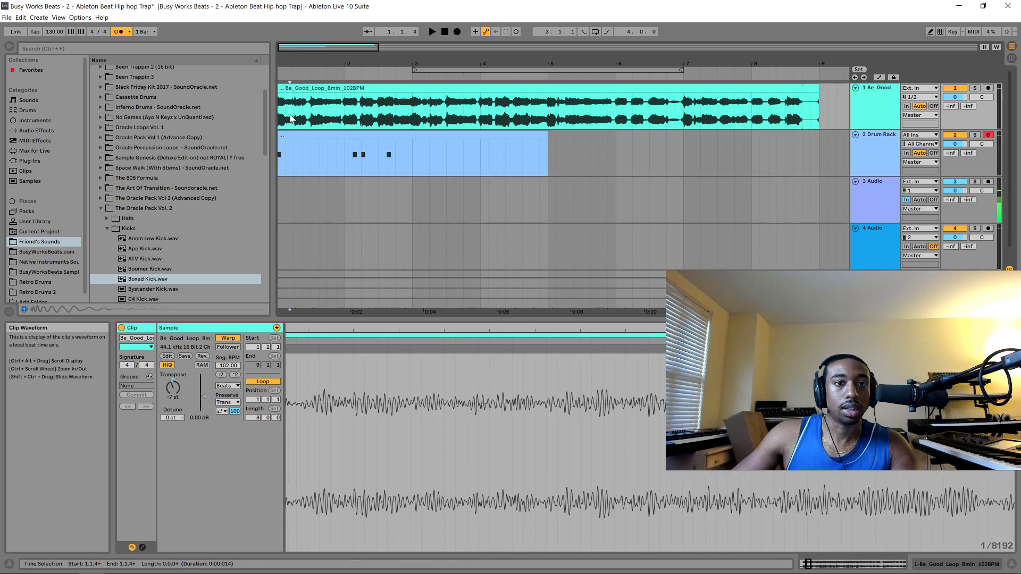
left_click_drag(296, 118, 355, 127)
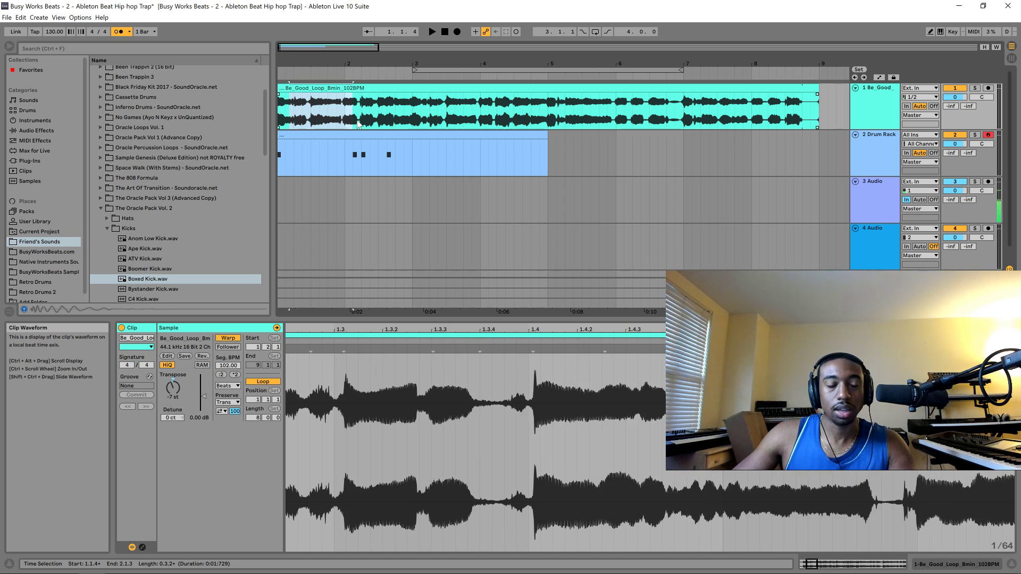
left_click(304, 109)
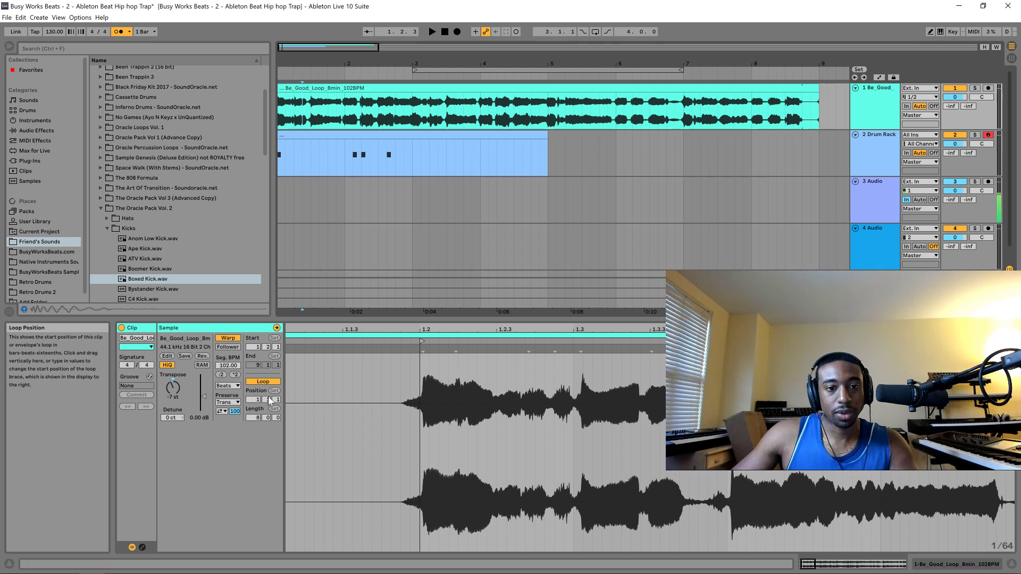
key("space")
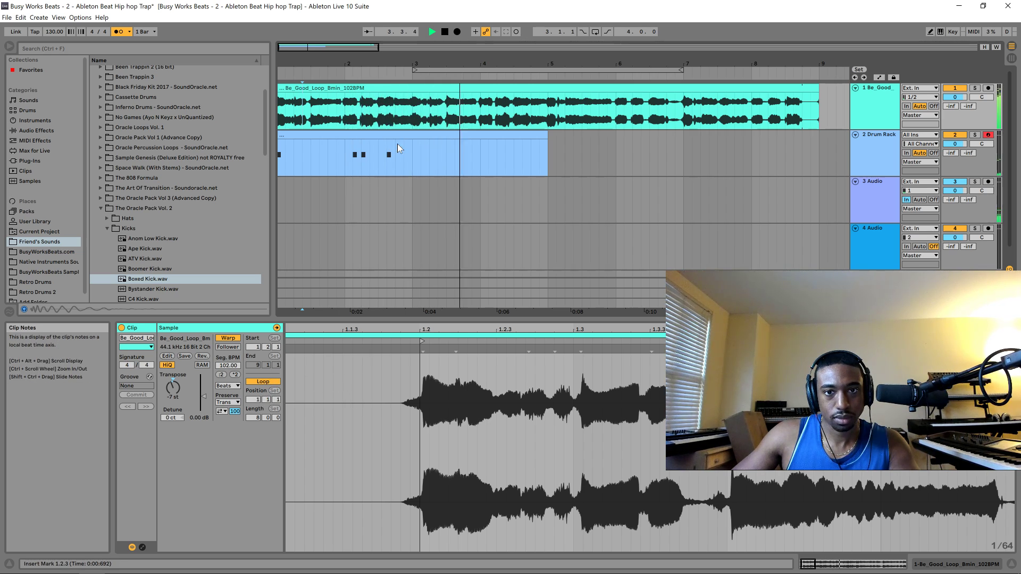
key("space")
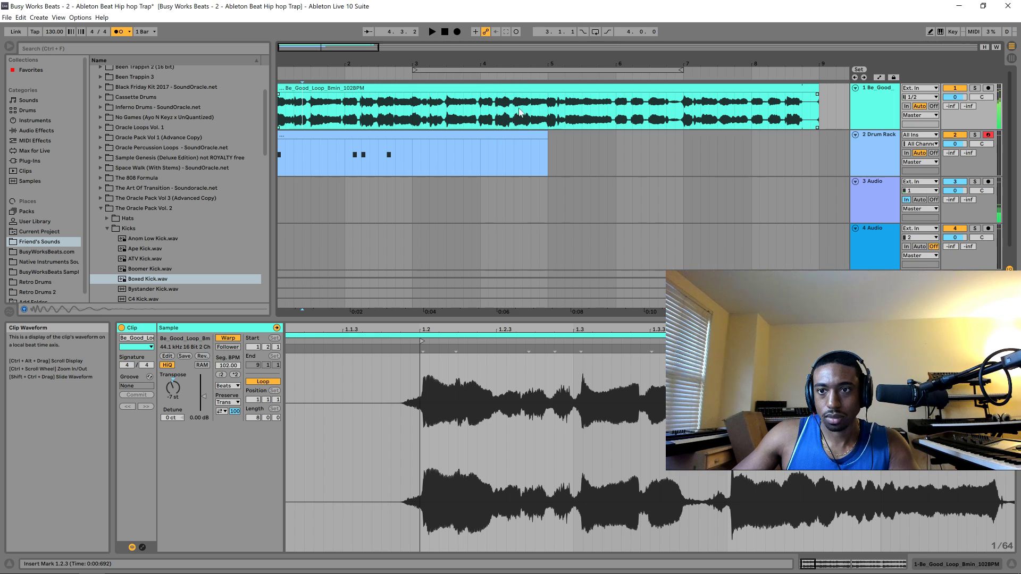
left_click(444, 32)
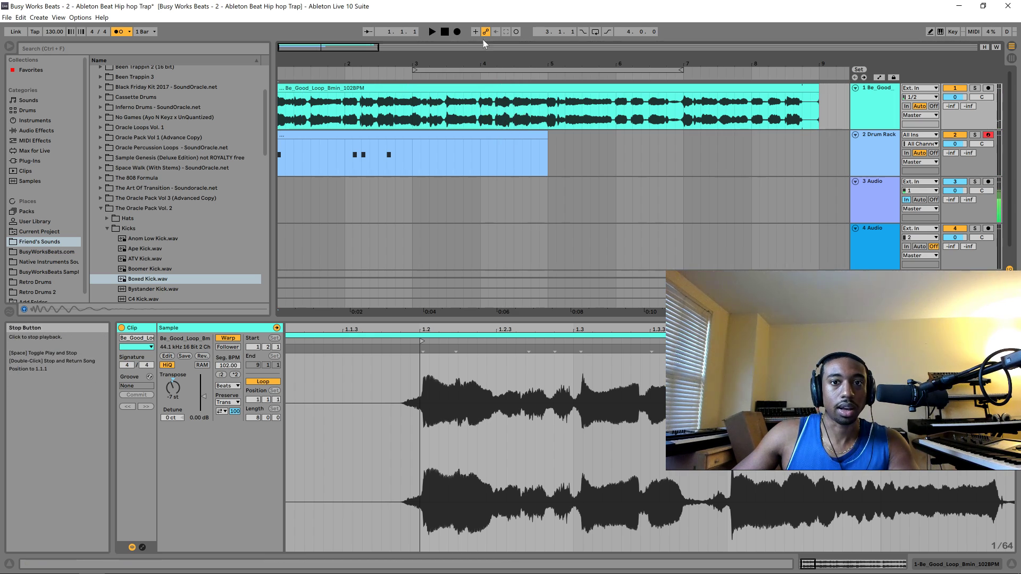
key("space")
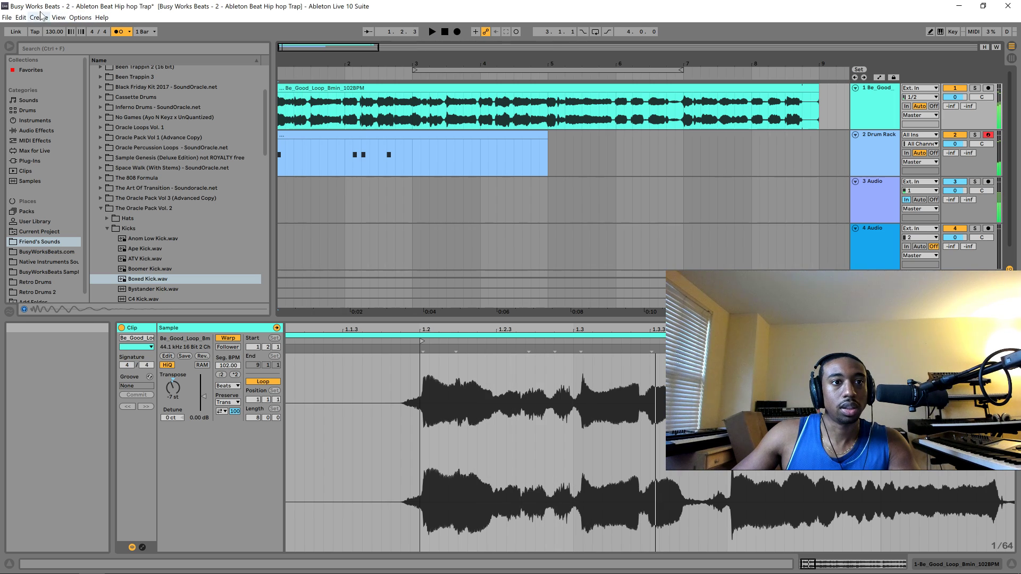
left_click(22, 17)
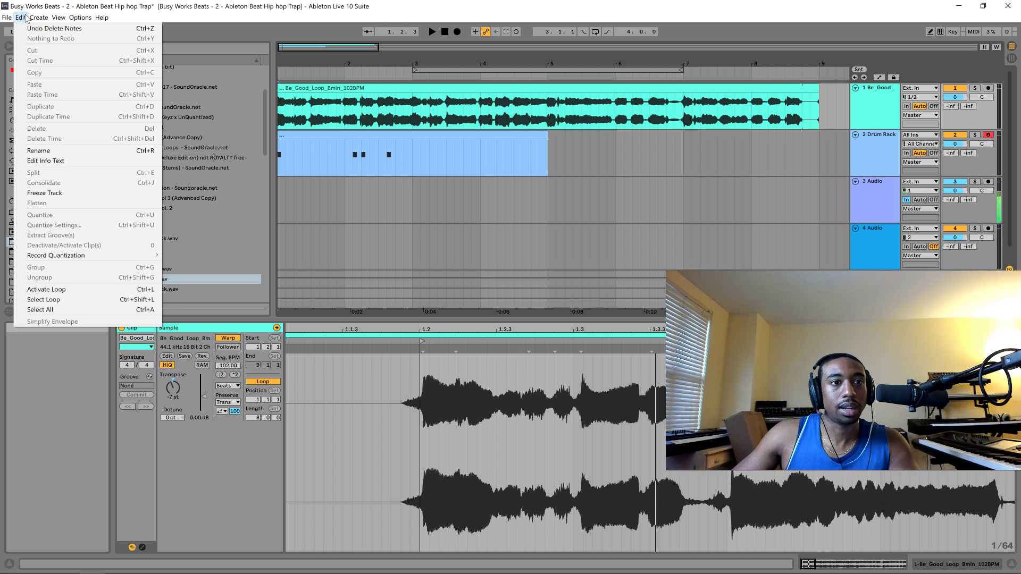
mouse_move(36, 18)
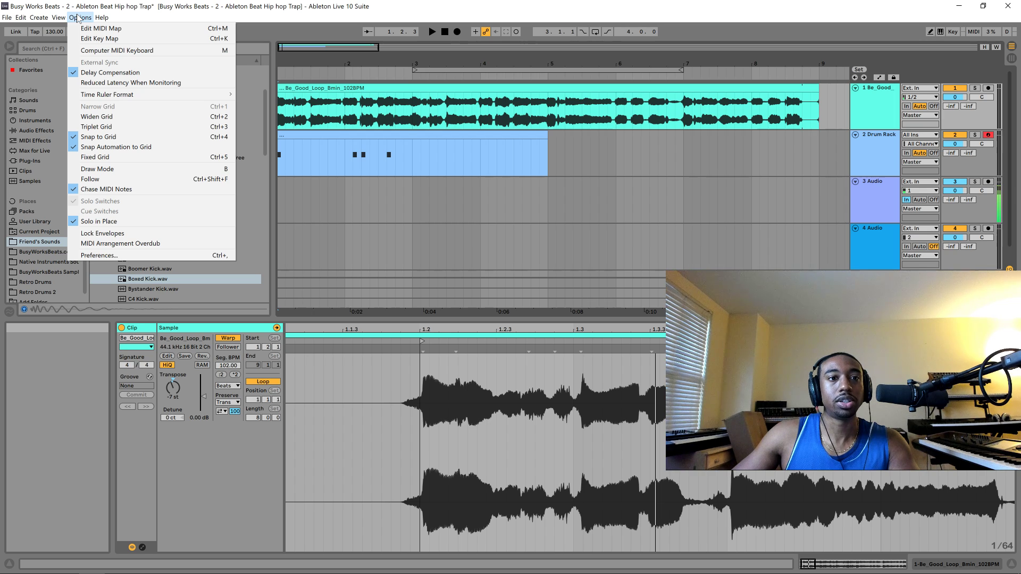
left_click(91, 9)
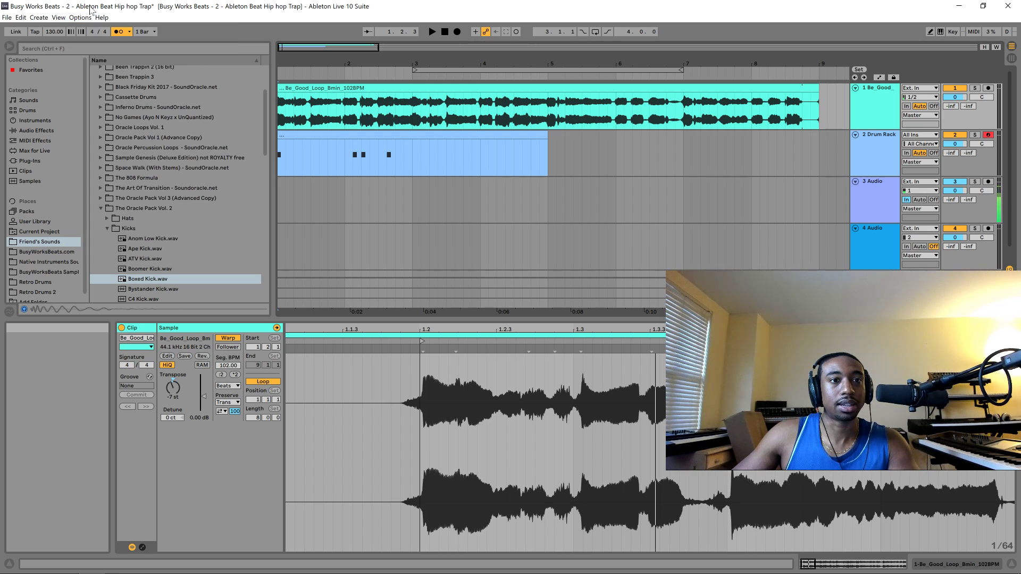
- Place the insert marker on the 3 Audio track and move it back to 1.1.1
left_click(335, 195)
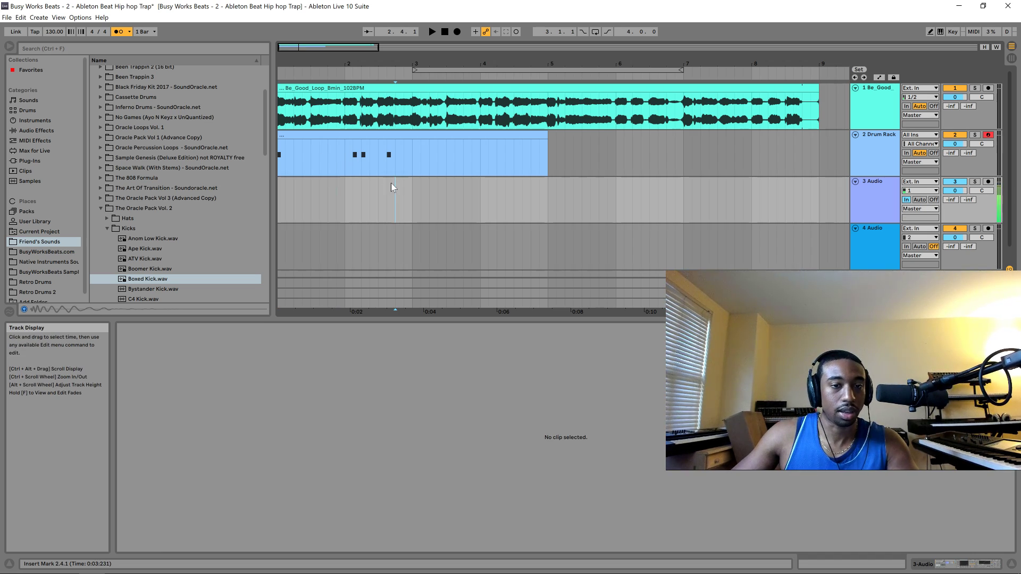
key("Left")
key("Left")
key("Left")
key("Left")
key("Left")
key("Left")
key("Left")
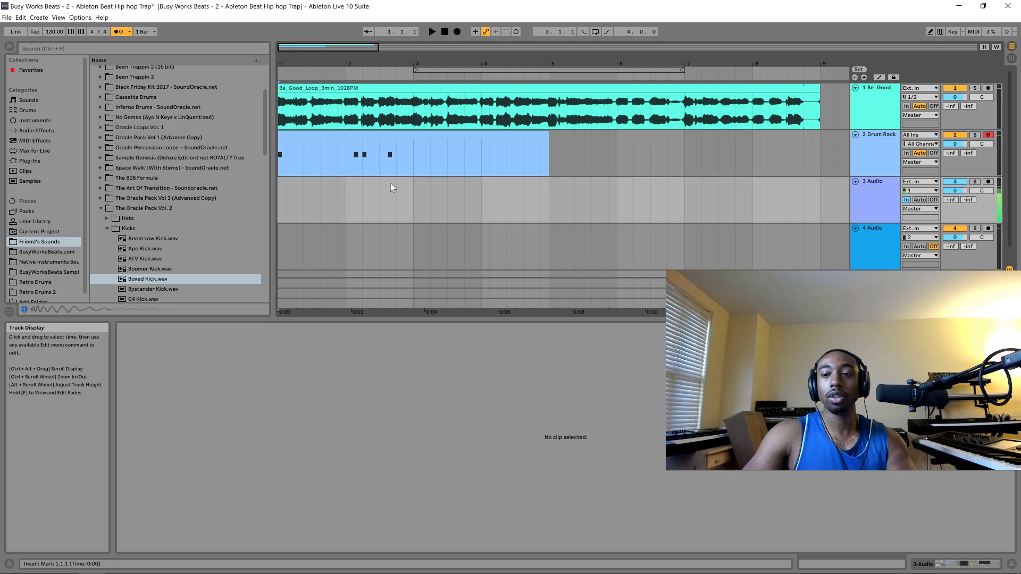
right_click(396, 109)
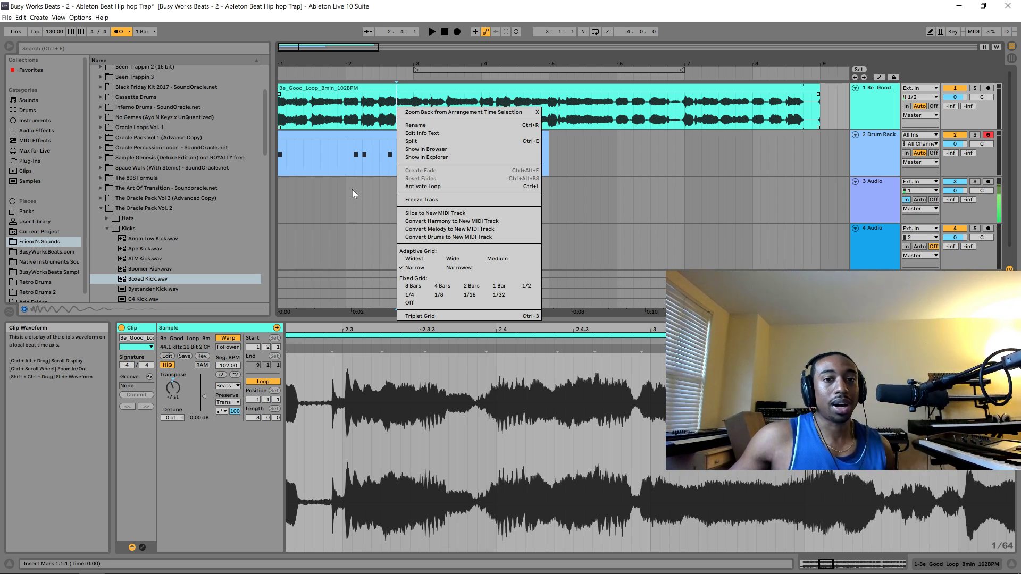
key("Escape")
right_click(352, 115)
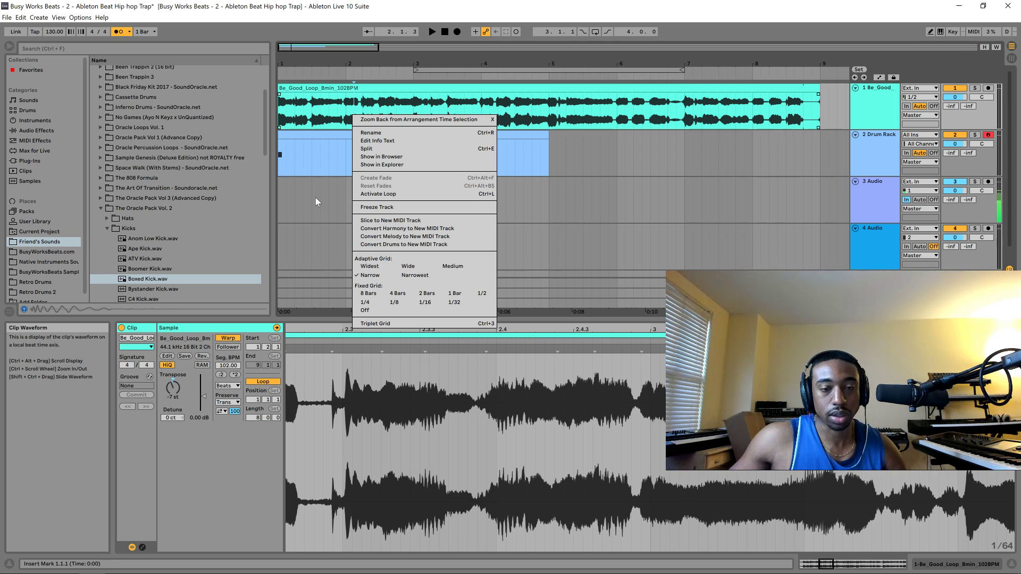
key("Escape")
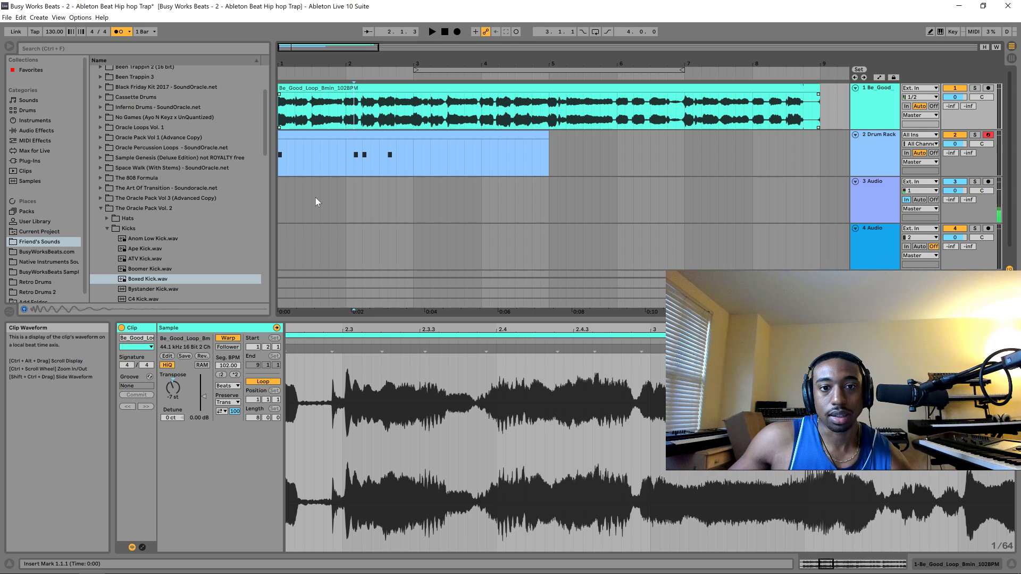
right_click(321, 119)
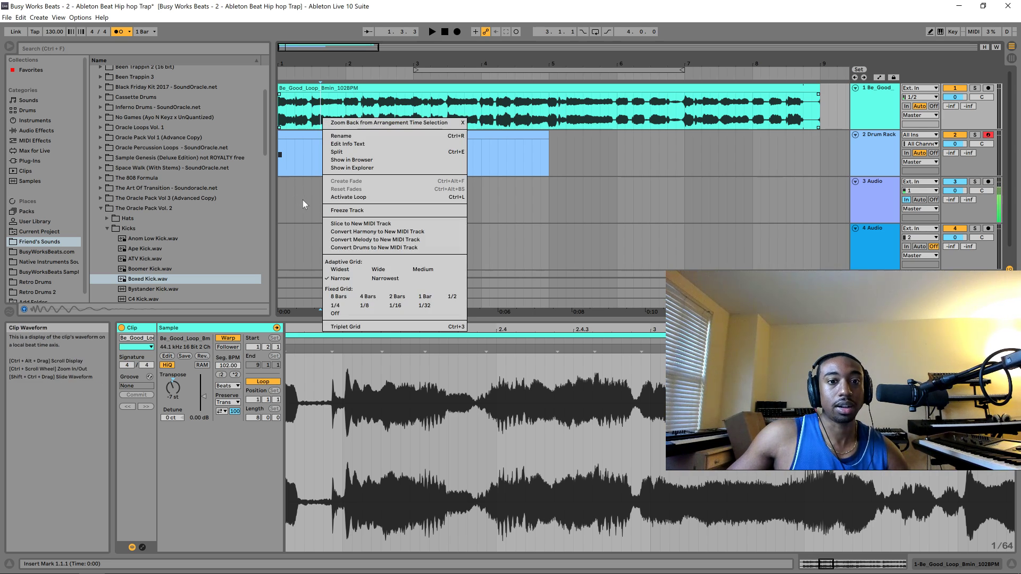
key("Escape")
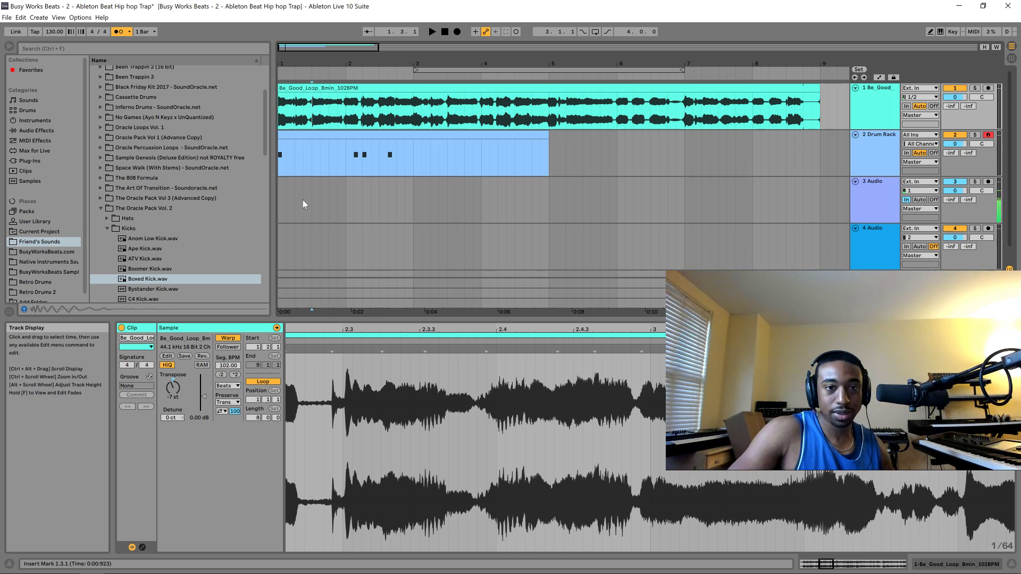
- Play the arrangement from 1.1.1 to audition the loop with the kick pattern, and hide the clip detail view between playbacks
key("Home")
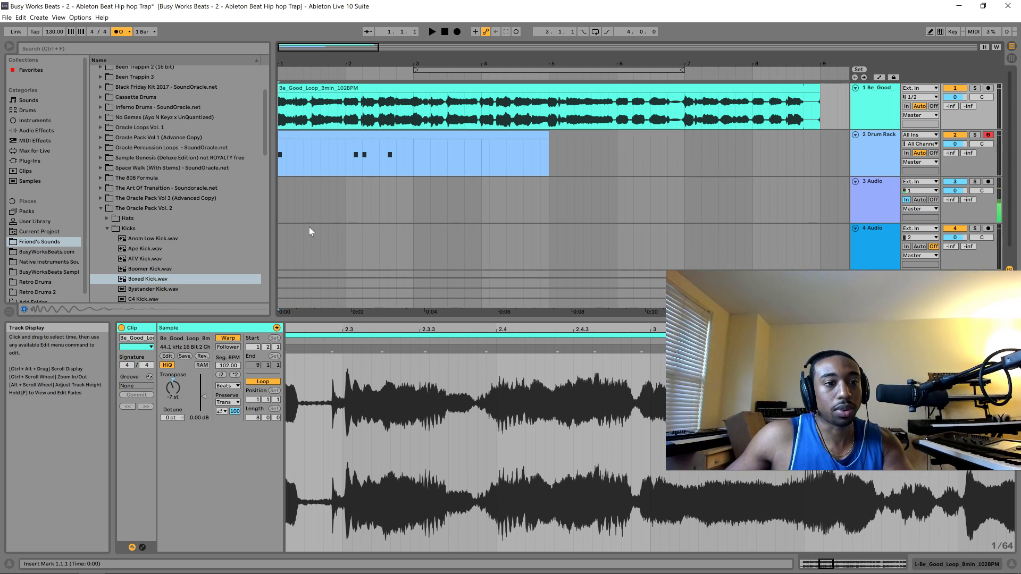
key("space")
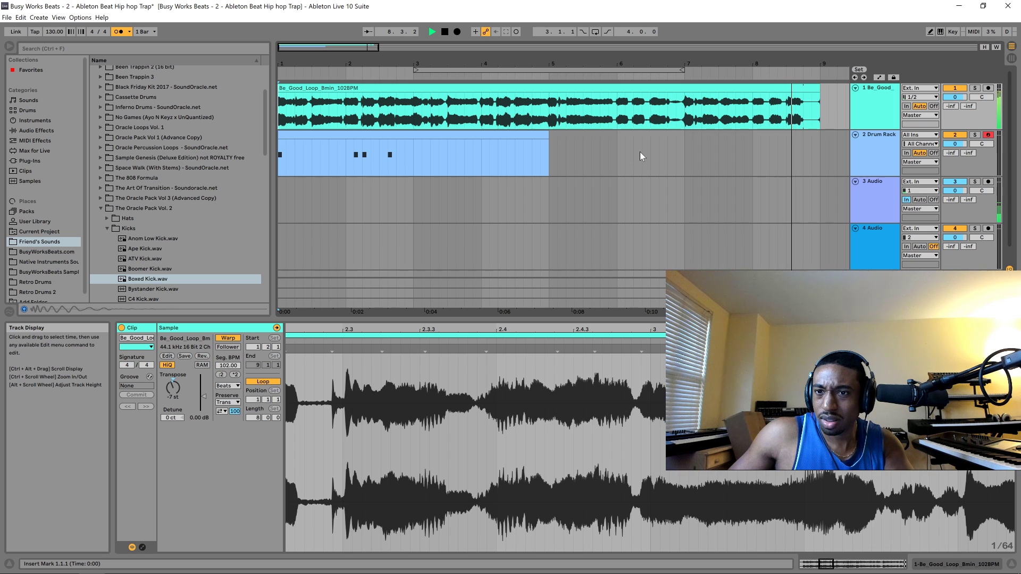
key("space")
key("space")
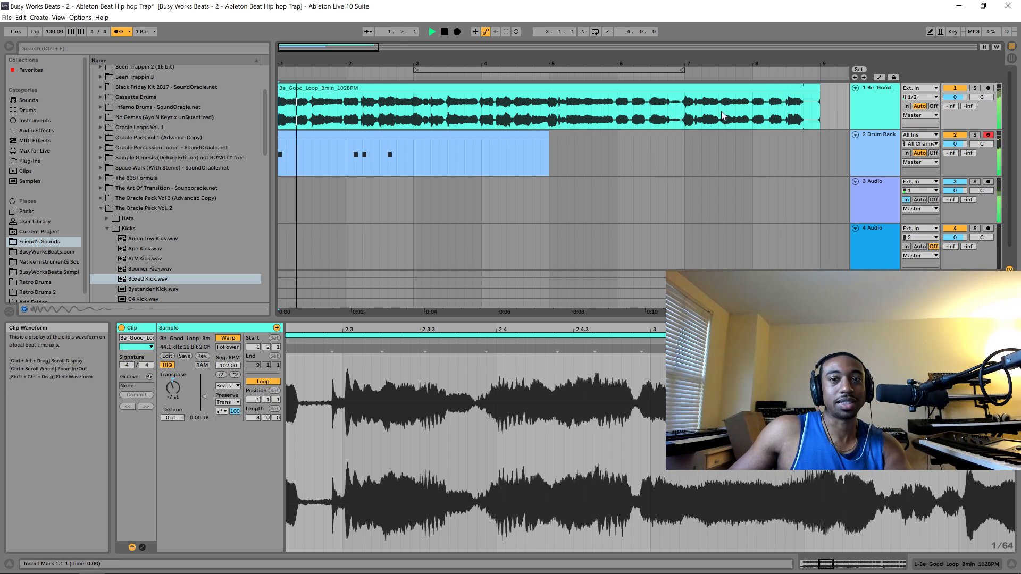
key("space")
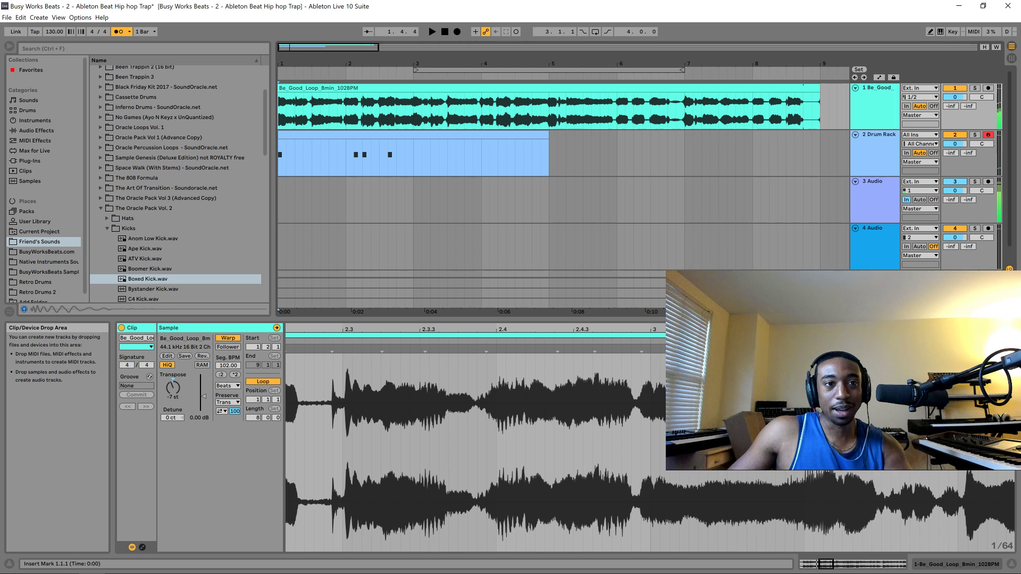
left_click(1011, 564)
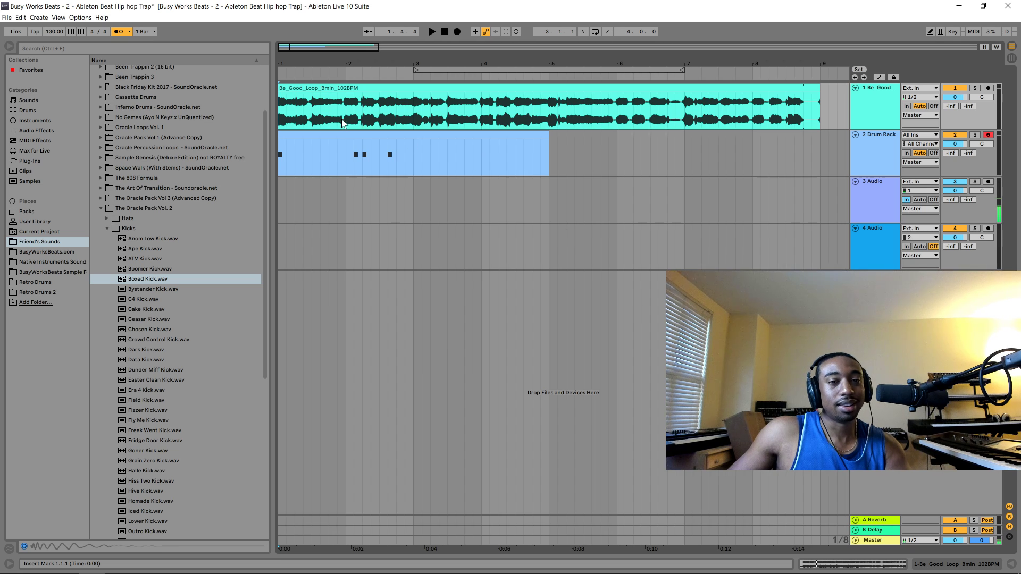
key("space")
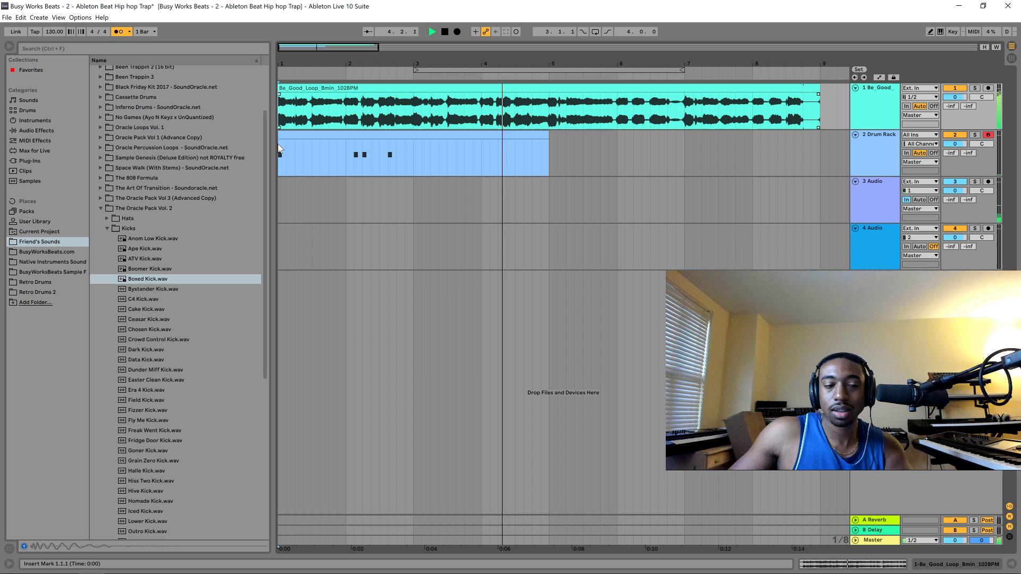
key("space")
- Show the Drum Rack track's devices and play the arrangement
left_click(887, 157)
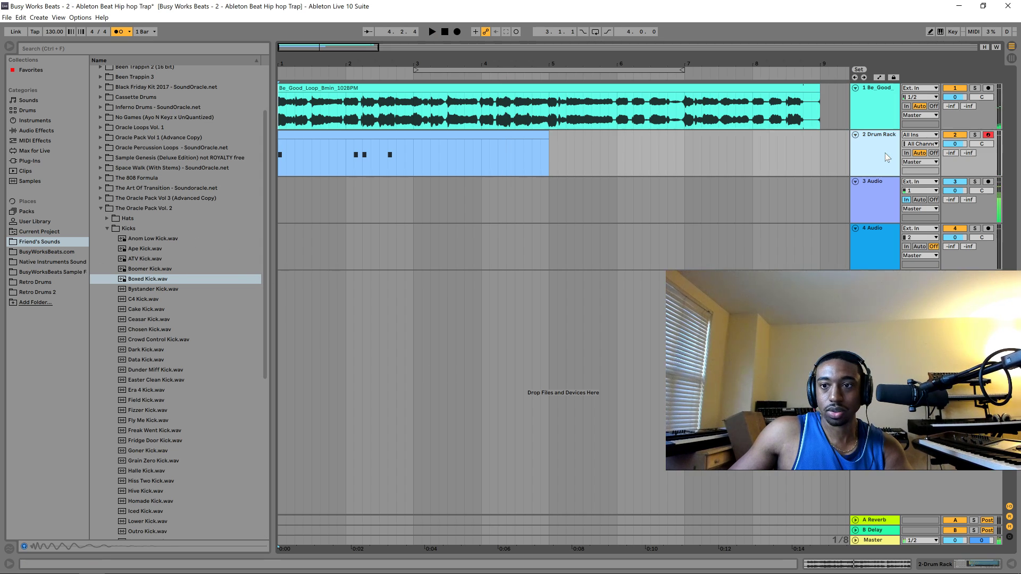
left_click(1011, 564)
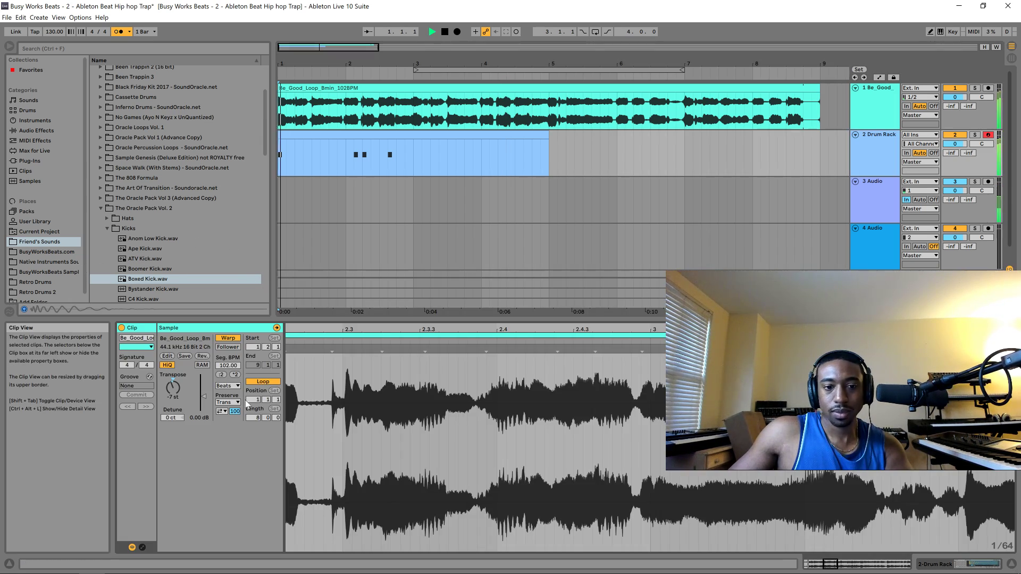
left_click(978, 565)
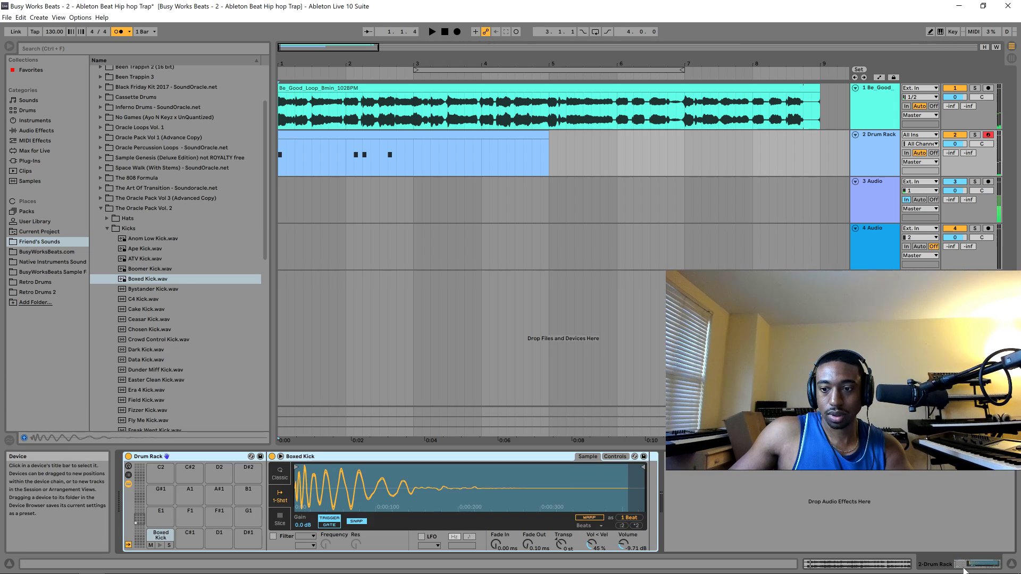
key("space")
- Audition the Dark, Dunder Miff and Easter Clean kick samples against the playing loop
scroll(128, 282, "down", 2)
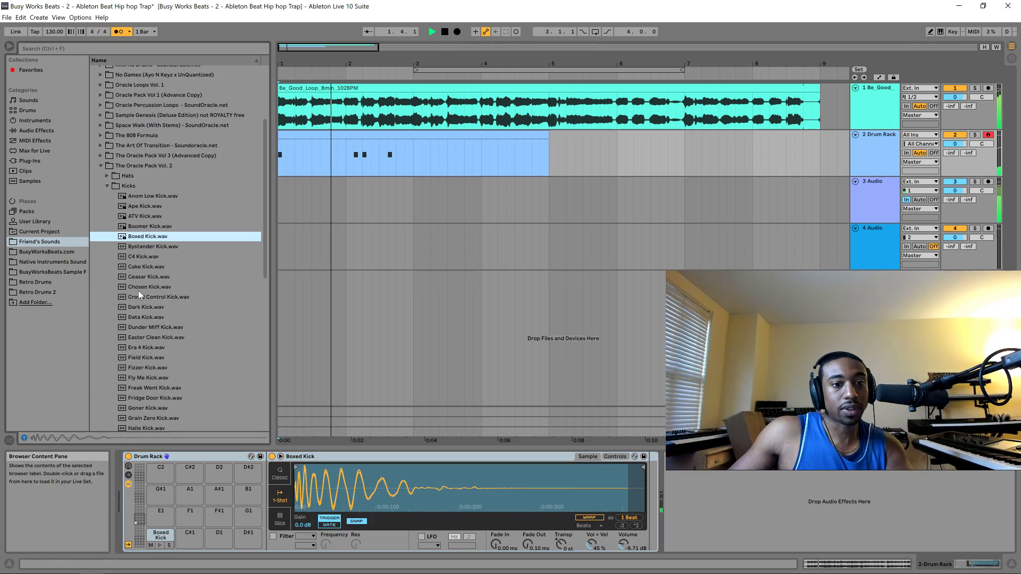
left_click(150, 307)
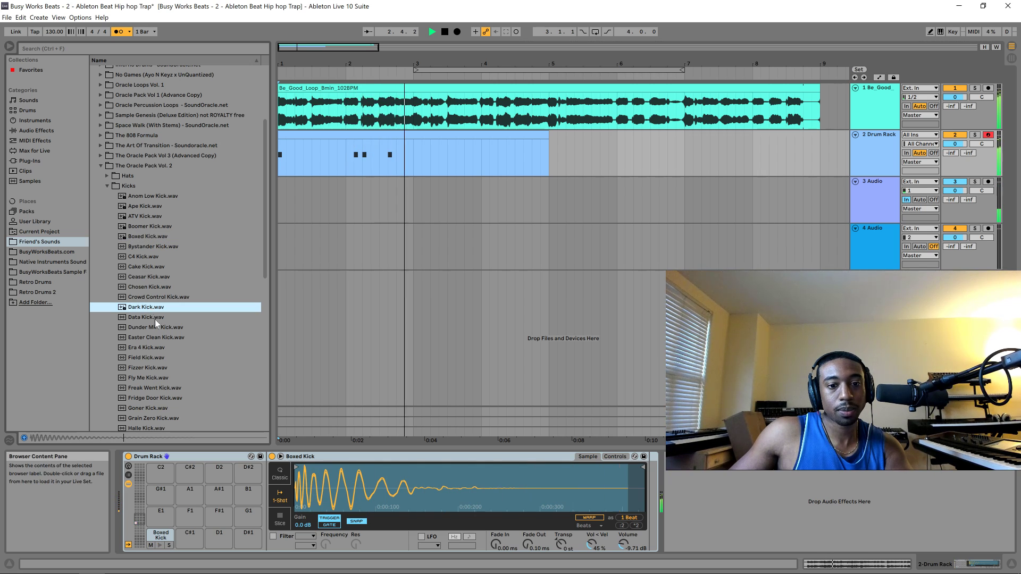
left_click(154, 326)
left_click(155, 339)
left_click(151, 326)
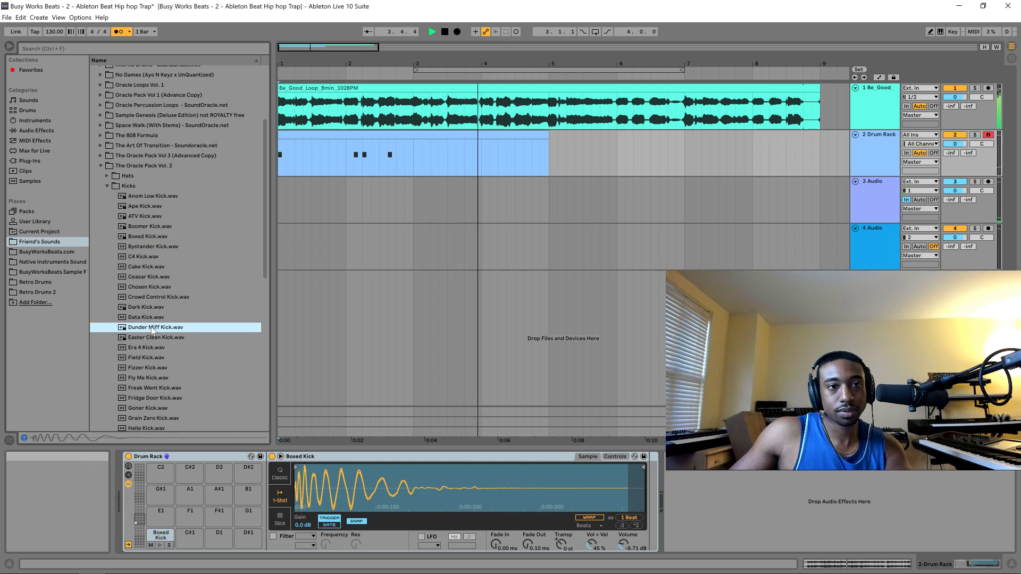
- Collapse the Kicks folder, open The Oracle Pack Vol. 2's Snare folder, and load Agency Snare.wav onto the Drum Rack pad beside Boxed Kick
scroll(162, 373, "down", 1)
left_click(105, 166)
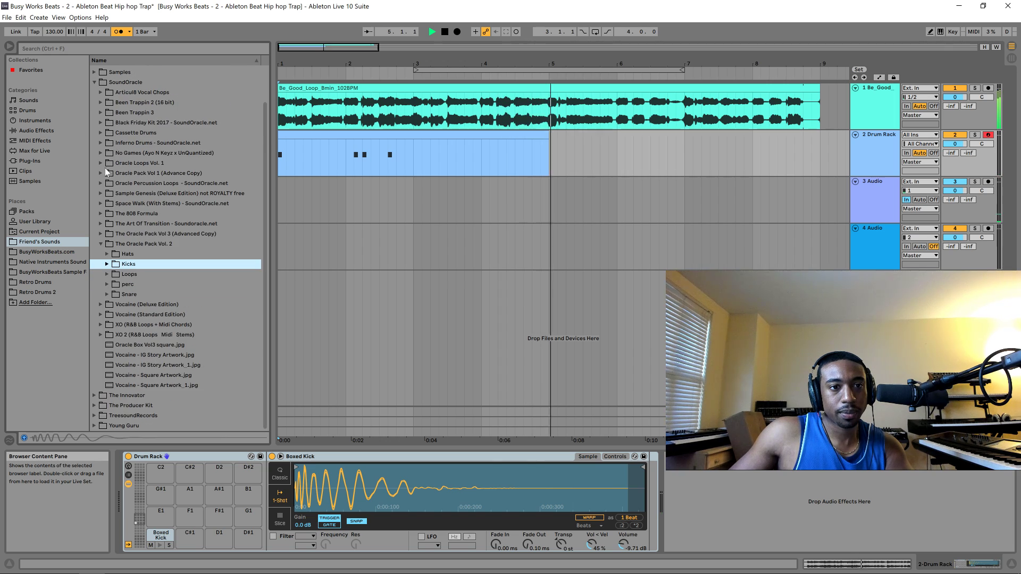
left_click(108, 292)
left_click(135, 308)
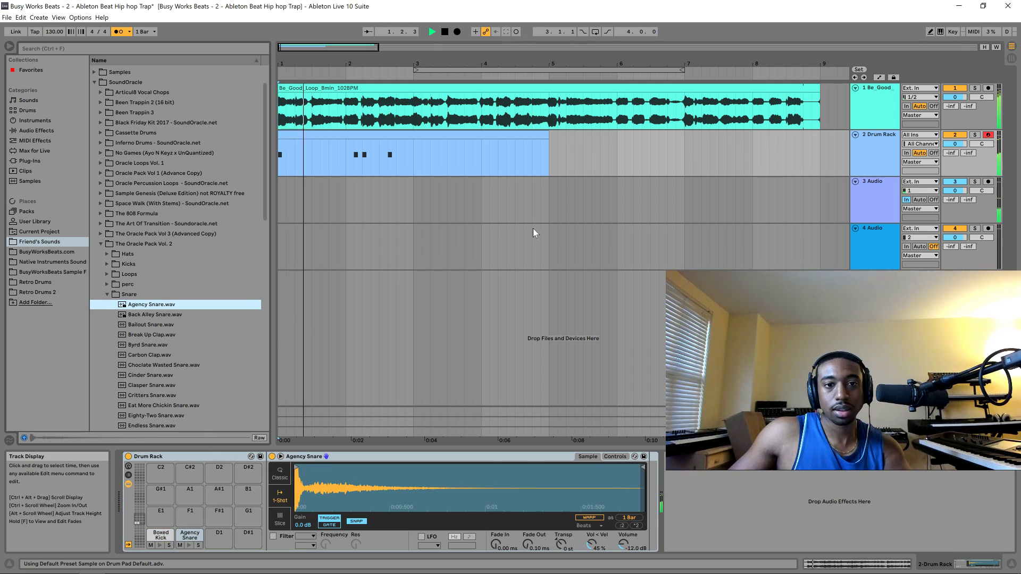
- Open the Drum Rack clip's notes and add an Agency Snare note at 1.3.1 during playback
left_click(877, 157)
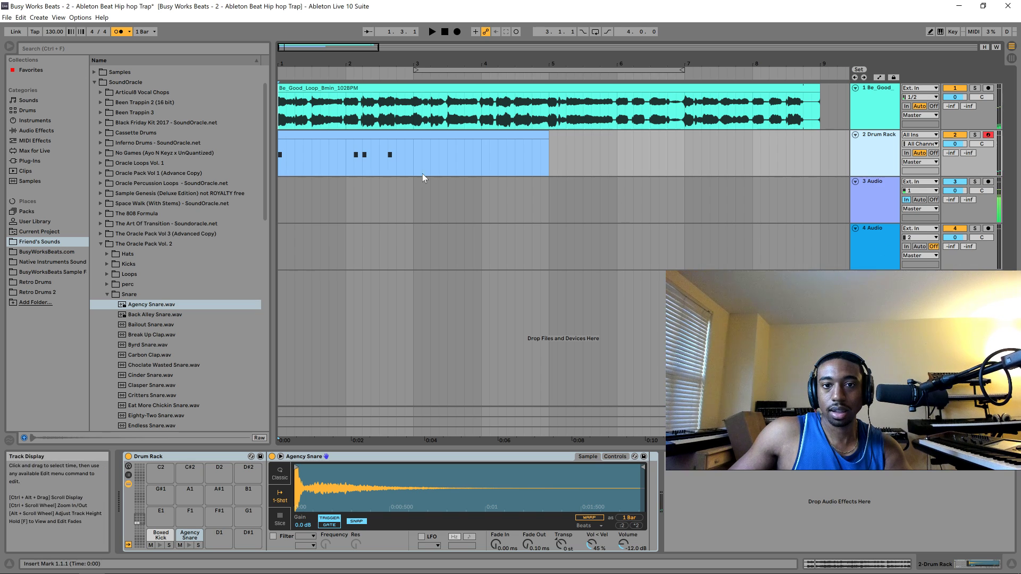
double_click(313, 135)
key("space")
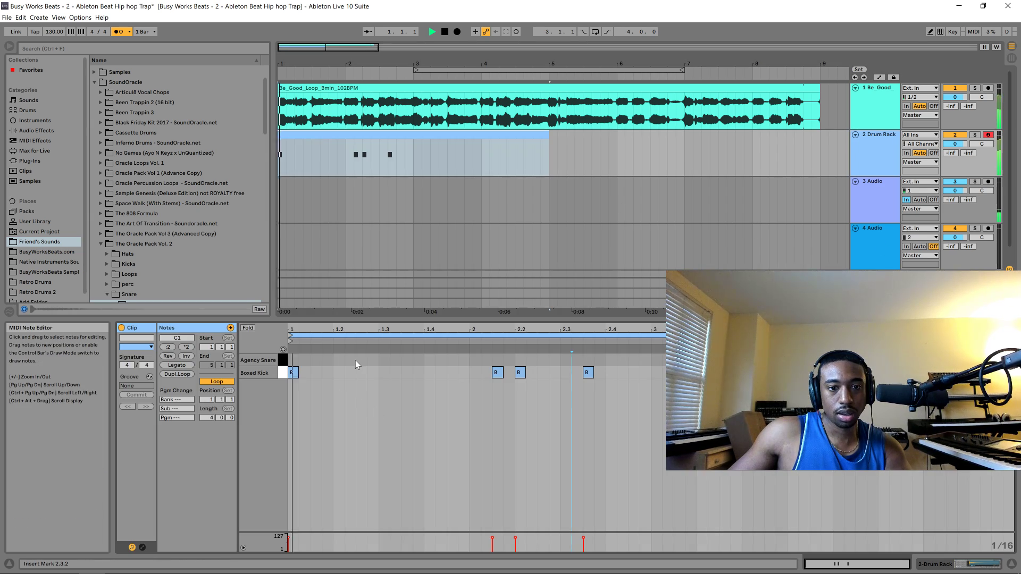
double_click(383, 360)
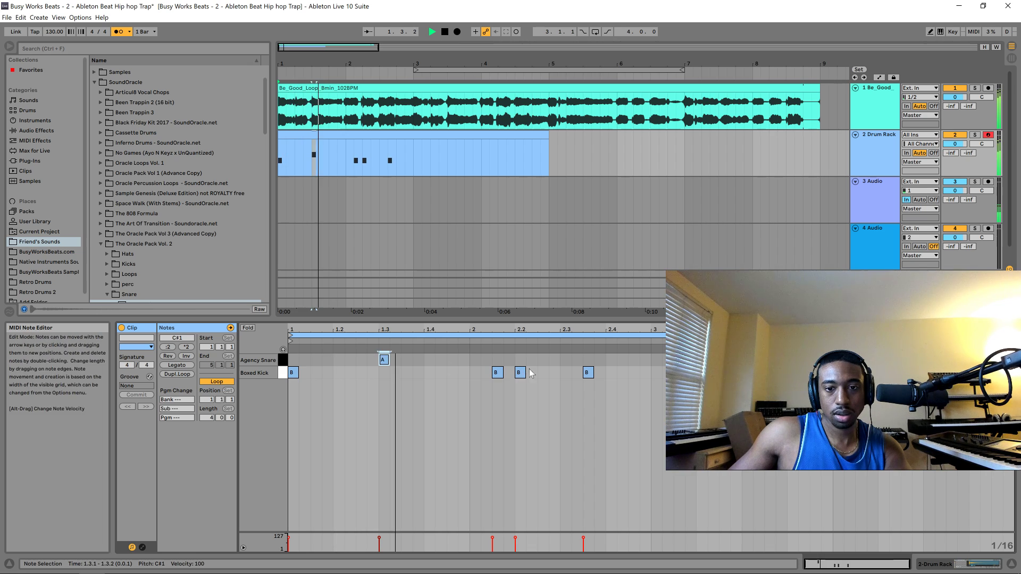
key("space")
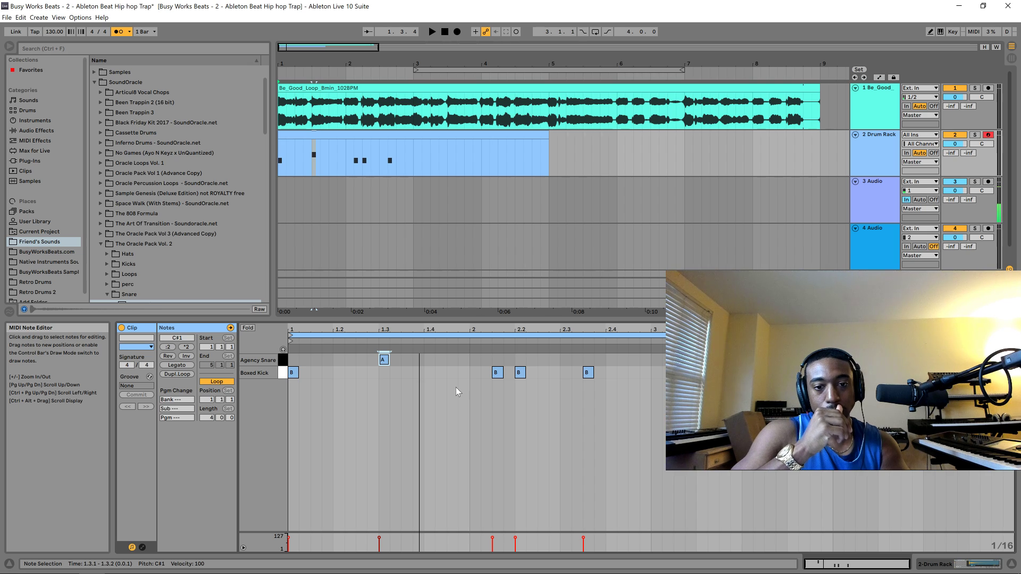
- Try moving the Agency Snare note three sixteenths earlier to 1.2.2, and return it to 1.3.1
key("Left")
key("Left")
key("Left")
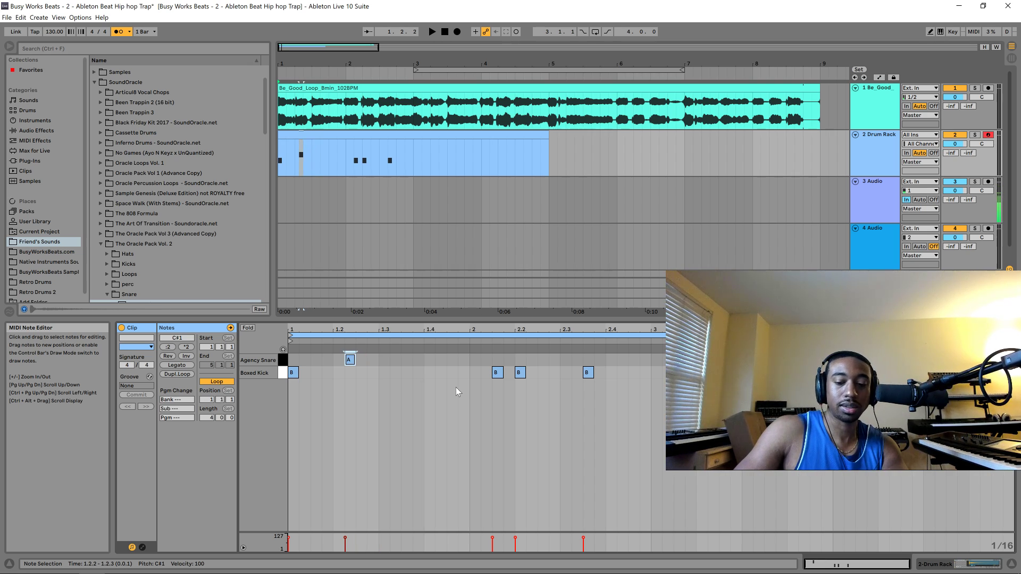
key("Right")
key("Right")
key("Right")
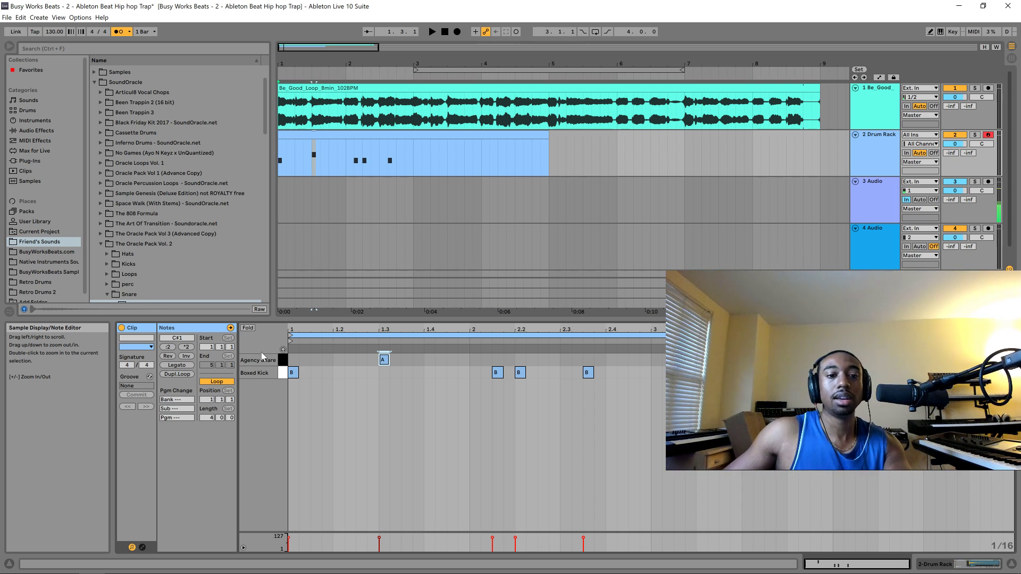
- Try different note editor grid sizes, including 1/8 and 1/32, and return the grid to 1/16
left_click(382, 360)
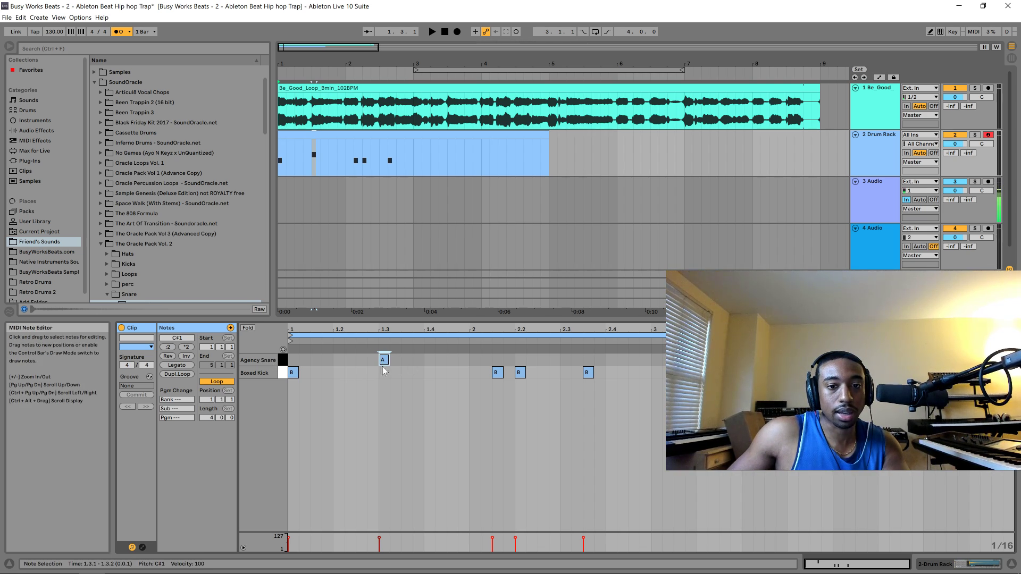
right_click(318, 393)
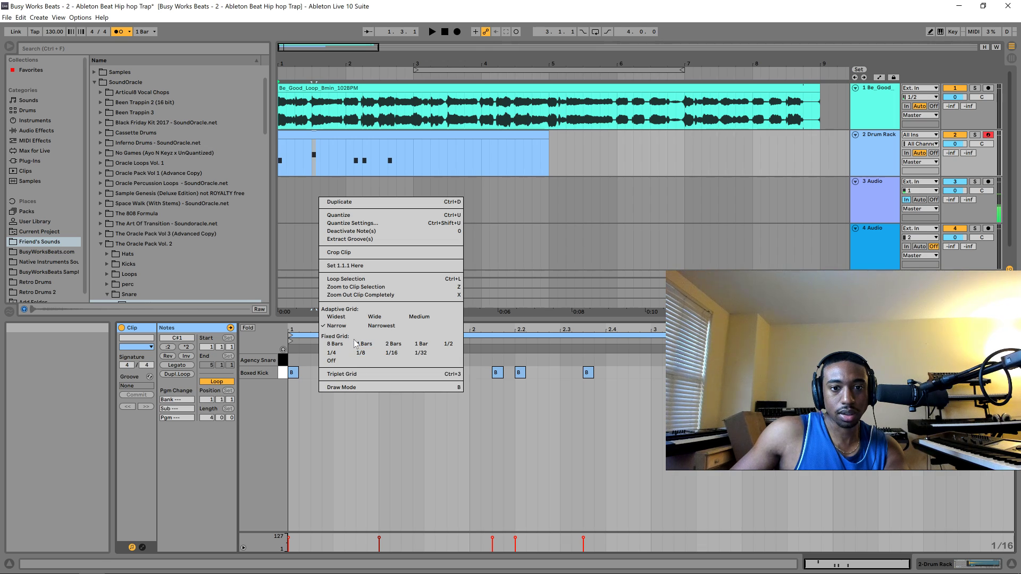
left_click(367, 352)
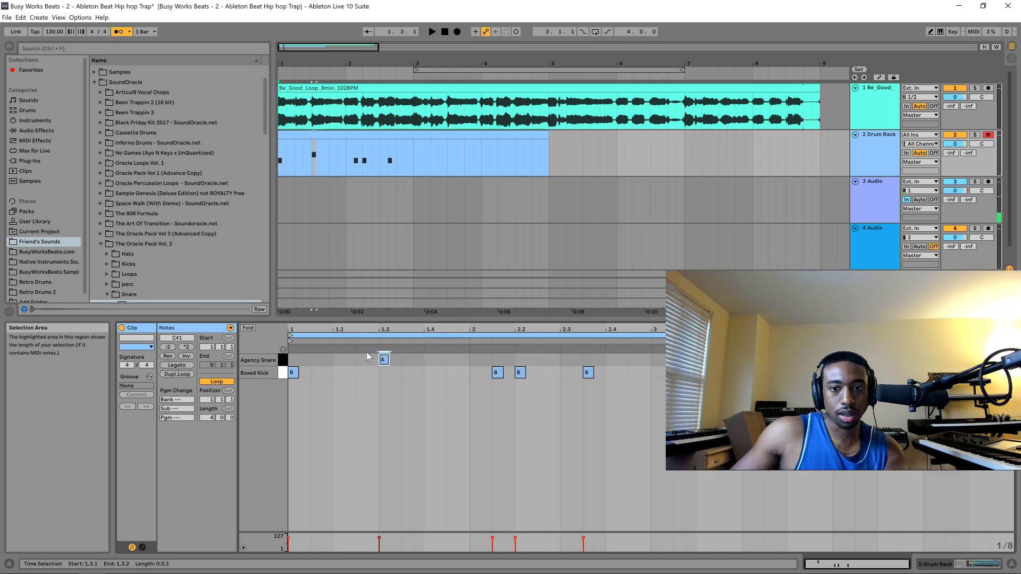
right_click(382, 385)
left_click(449, 344)
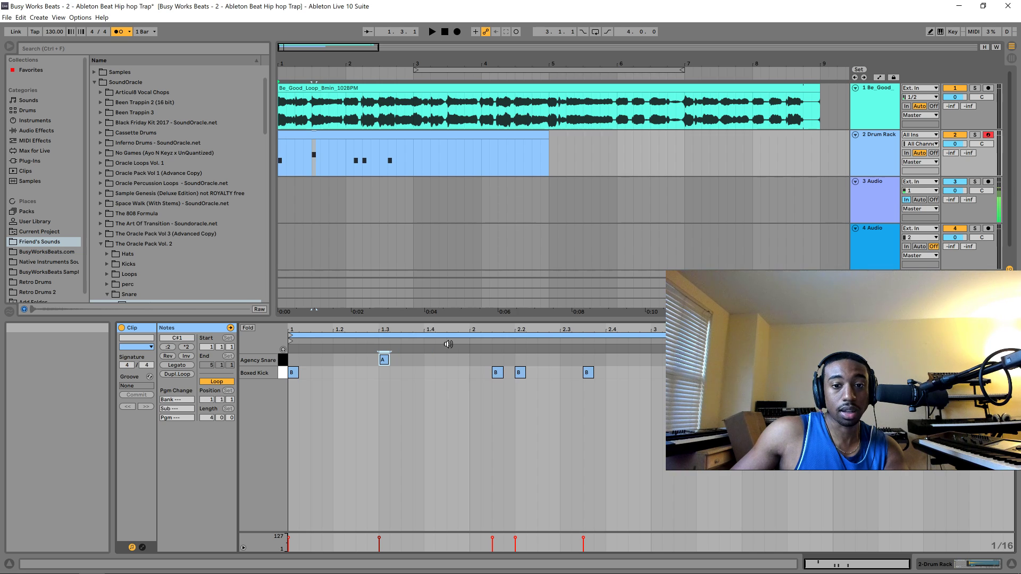
right_click(396, 394)
left_click(491, 350)
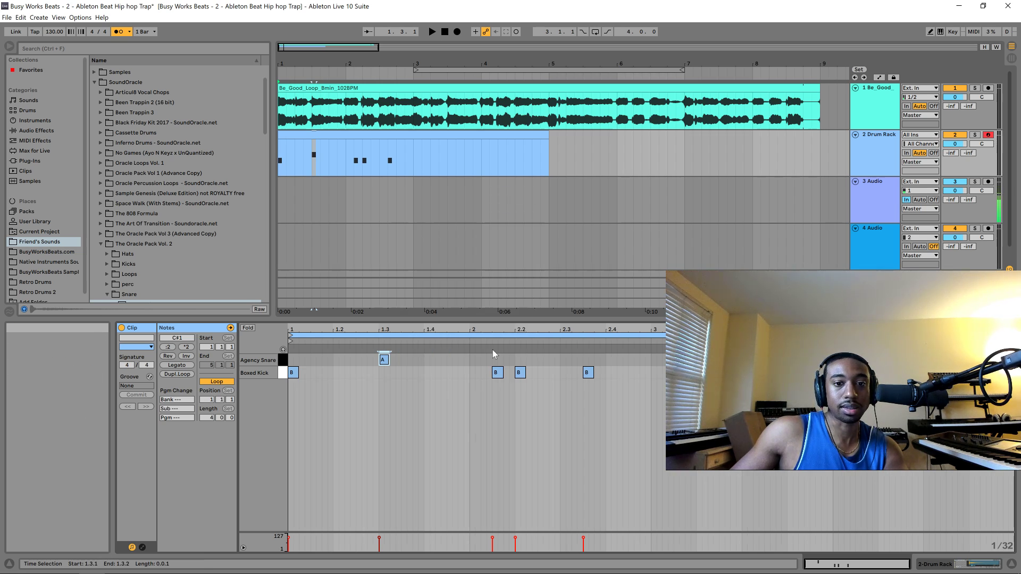
right_click(420, 375)
left_click(493, 530)
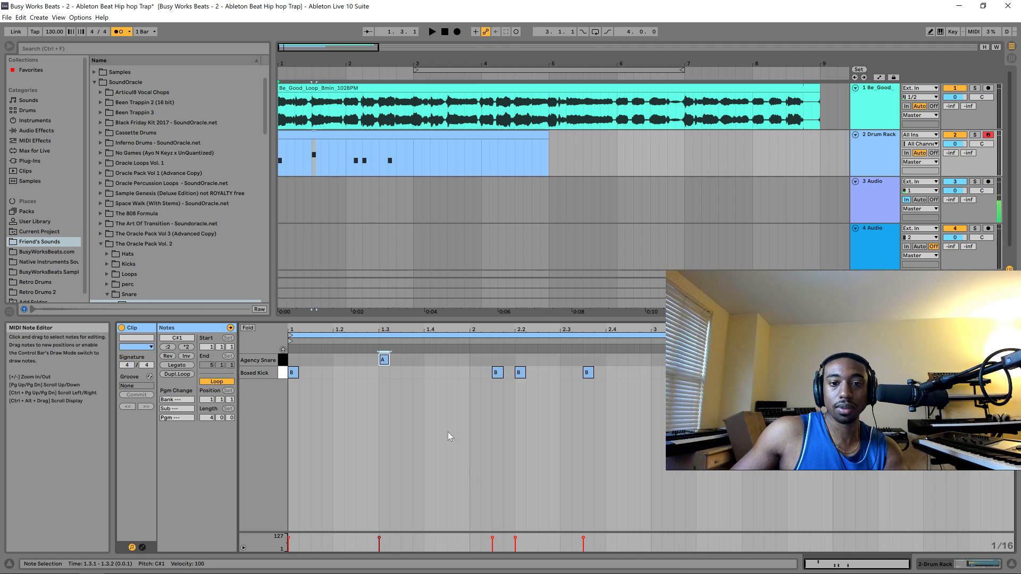
- Play the pattern and add Agency Snare notes at 2.2.1 and 2.3.1
key("space")
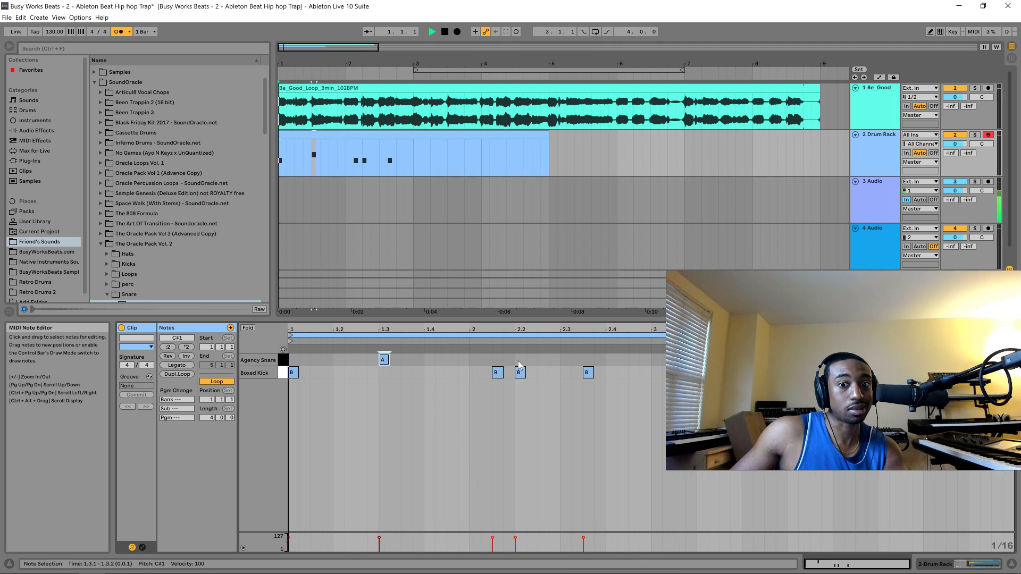
double_click(519, 362)
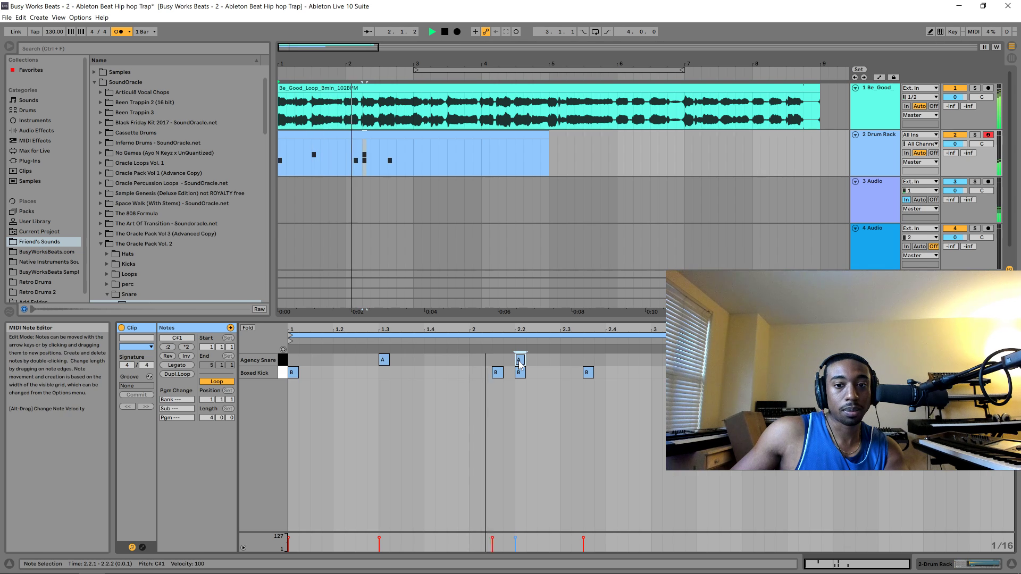
key("space")
double_click(564, 360)
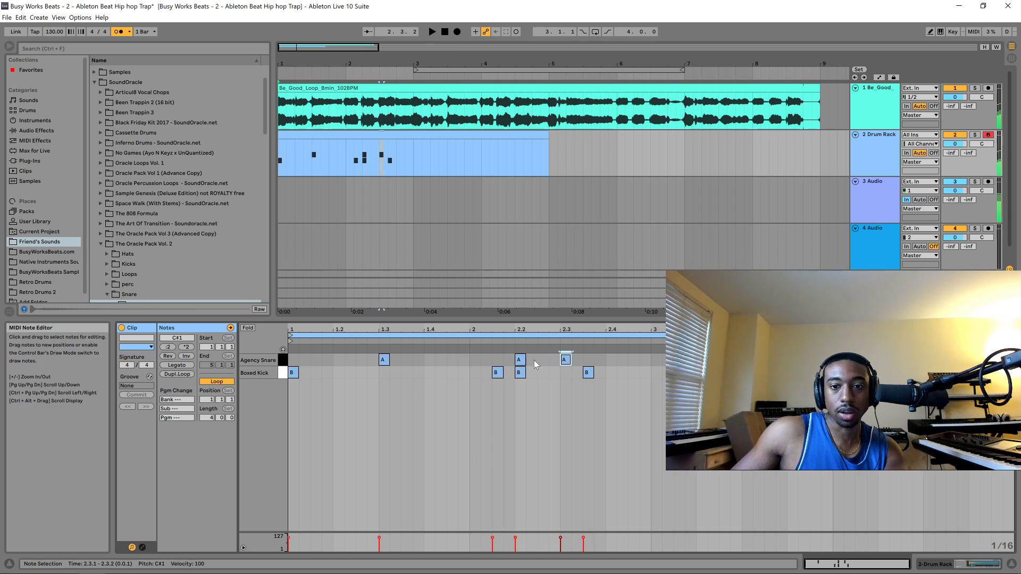
- Delete the Agency Snare note at 2.2.1 and play back the pattern
key("space")
right_click(524, 361)
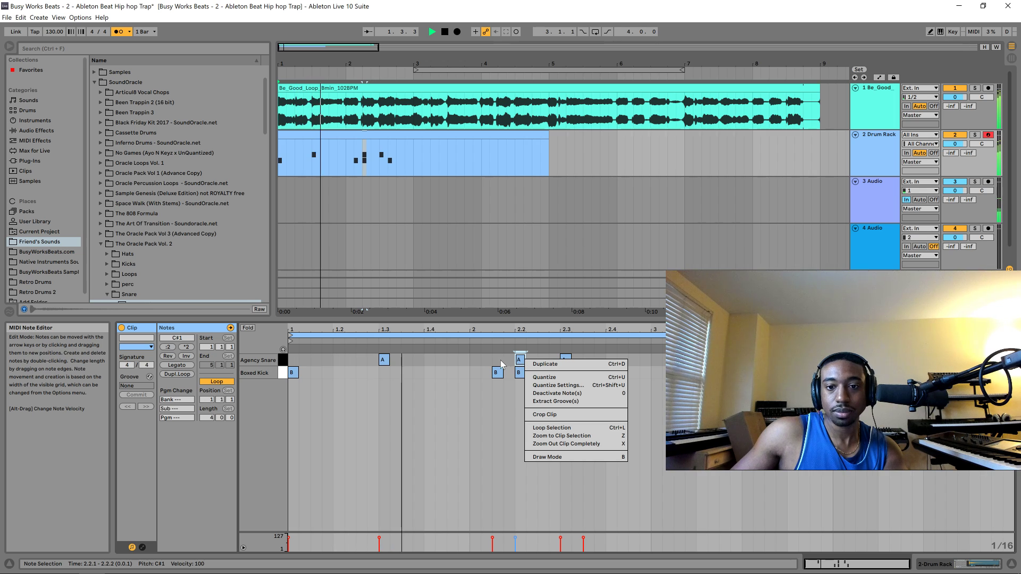
right_click(509, 356)
left_click(496, 358)
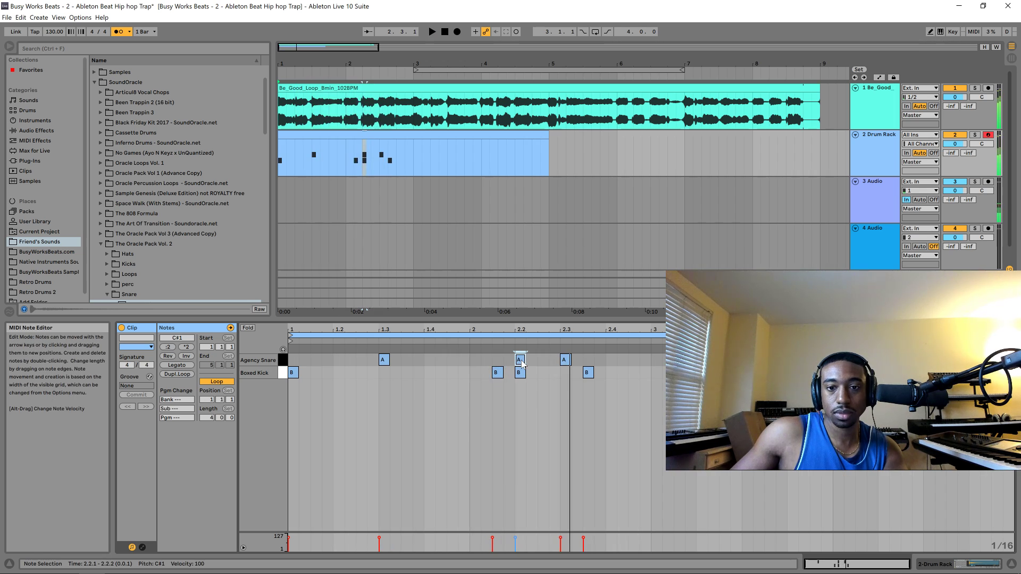
double_click(520, 361)
key("space")
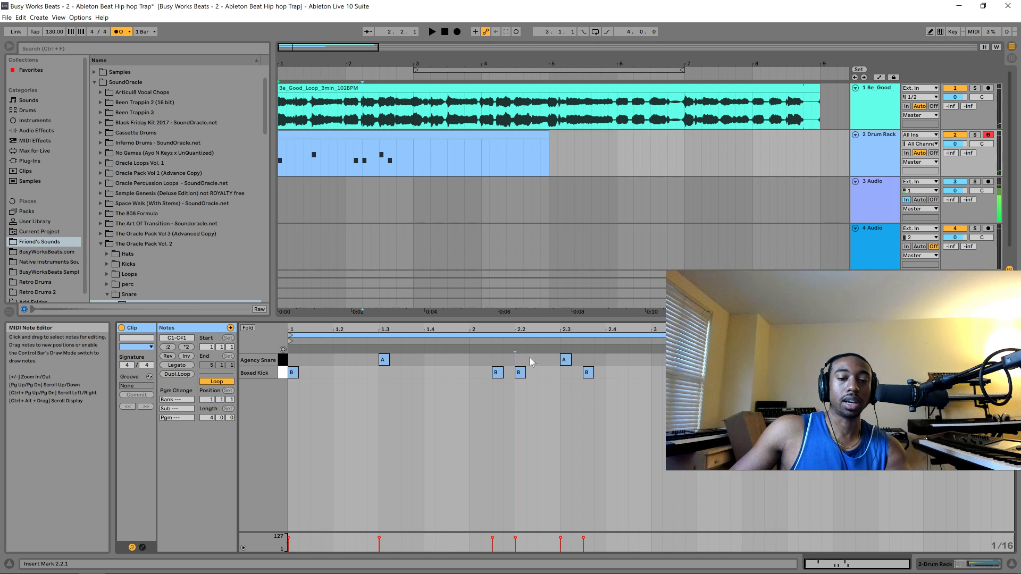
key("space")
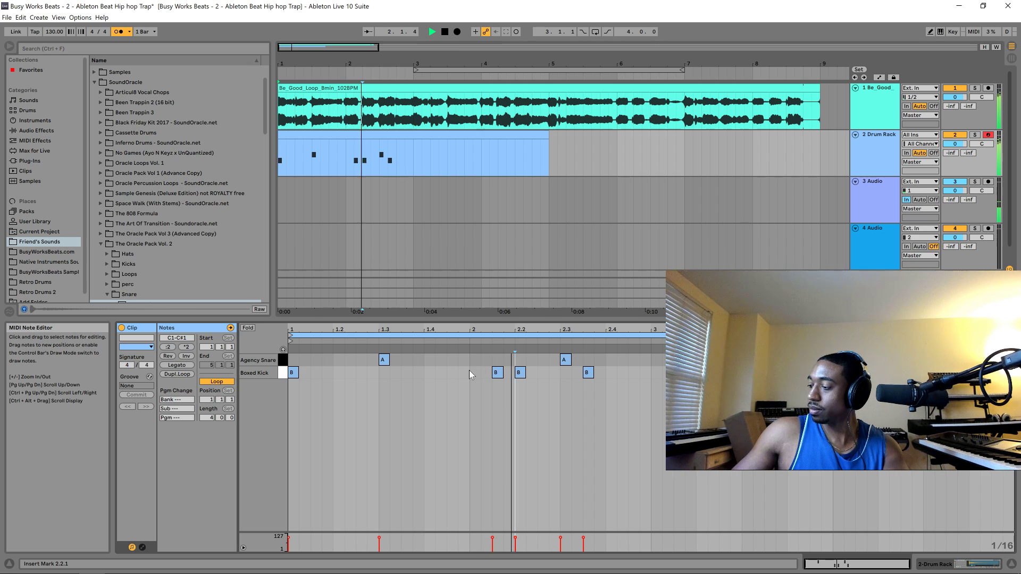
key("space")
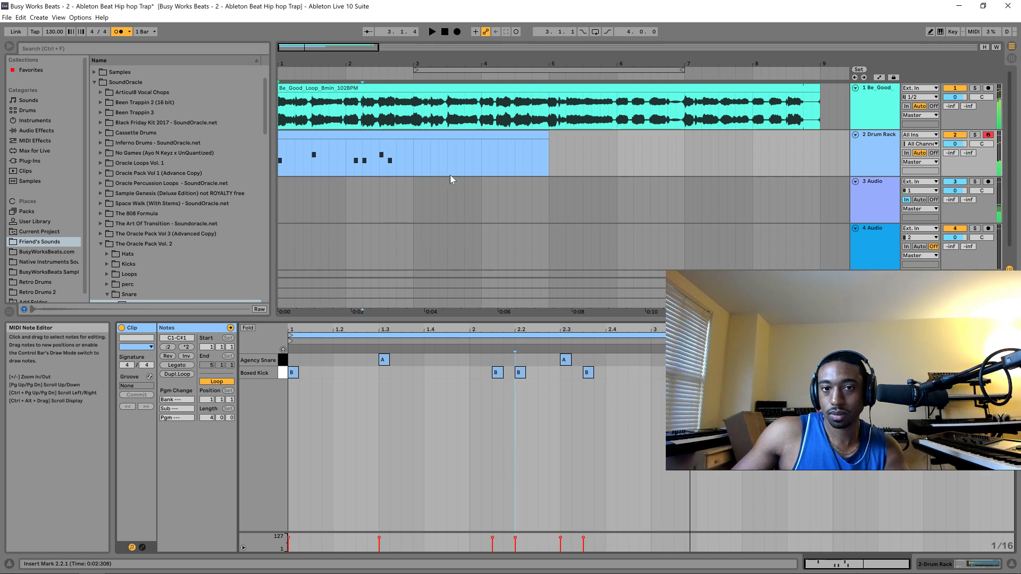
- Trim the Drum Rack clip to end at 3.1.1 and duplicate it three times to fill the arrangement up to bar 9
key("space")
left_click_drag(547, 149, 414, 153)
key("space")
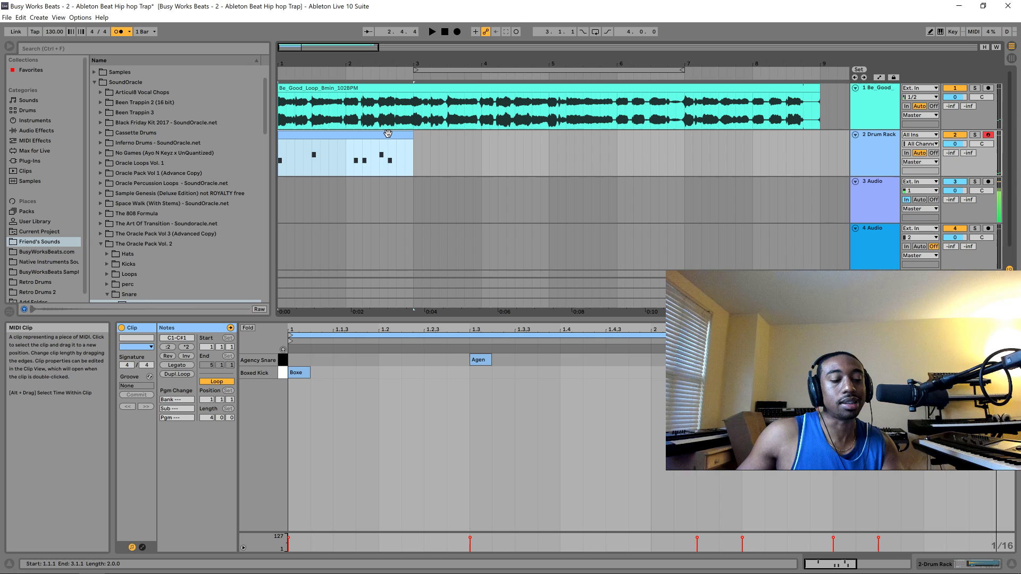
key("ctrl+d")
key("ctrl+d")
key("ctrl+d")
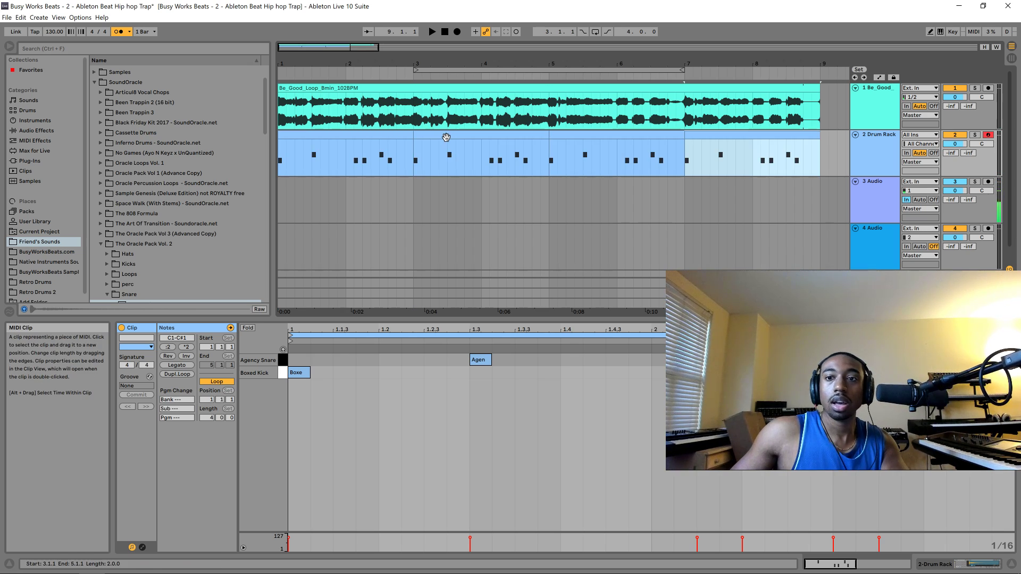
key("space")
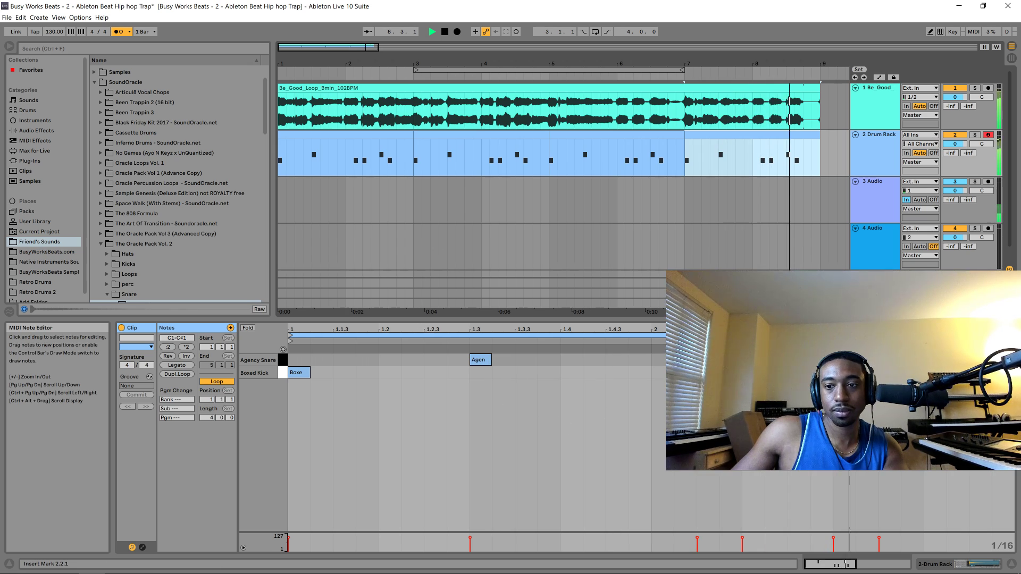
key("space")
left_click(968, 565)
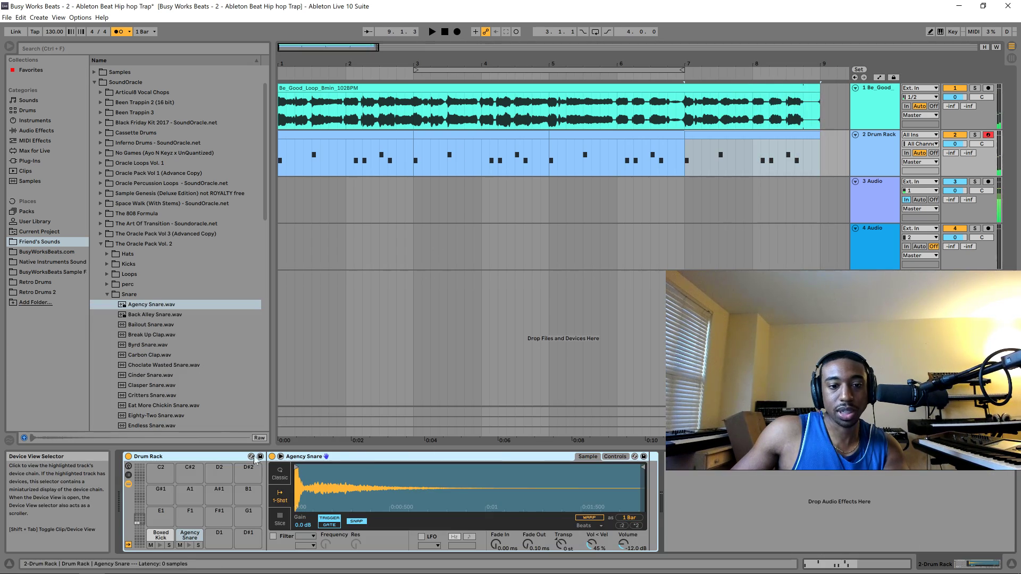
key("space")
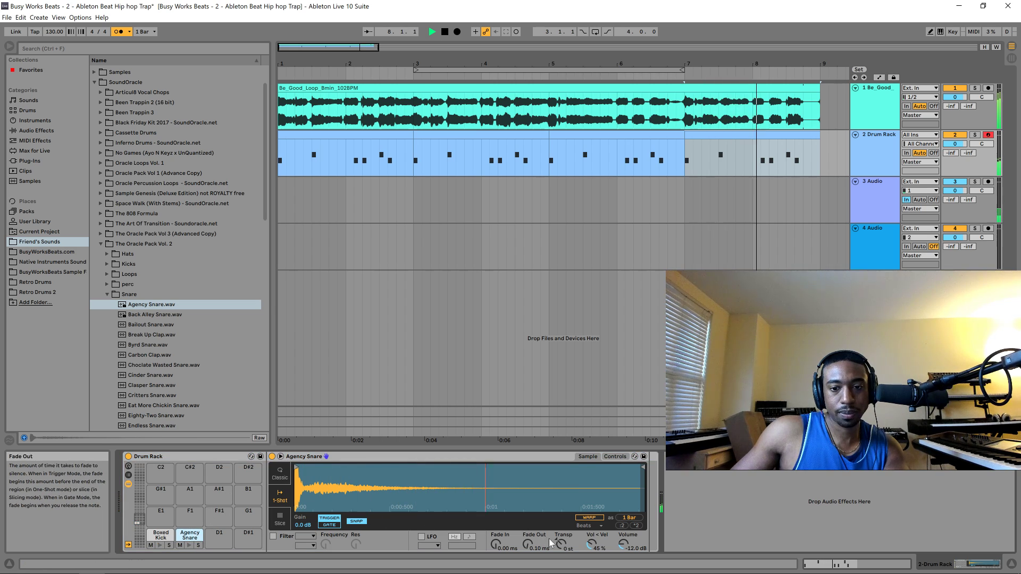
key("space")
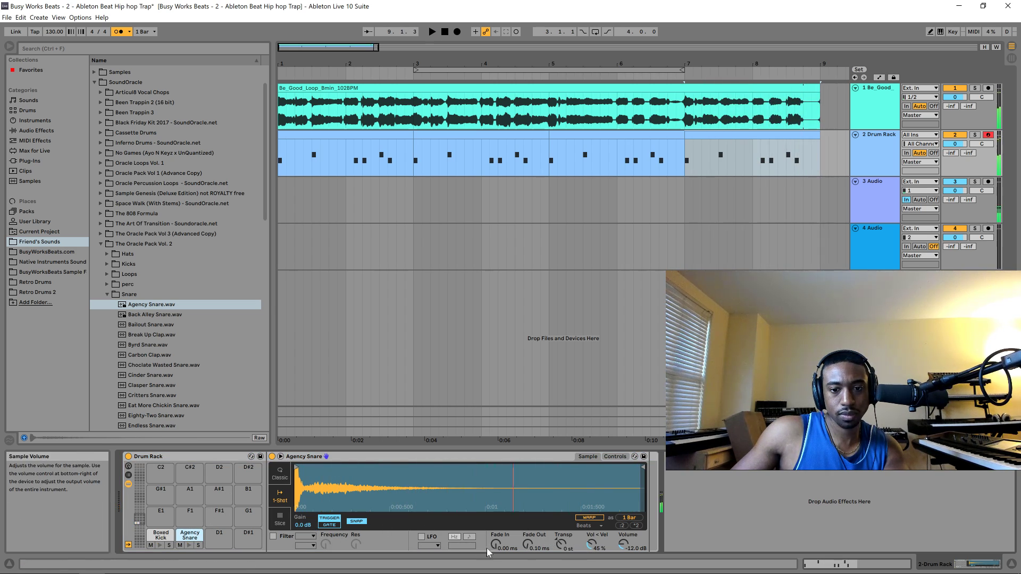
key("space")
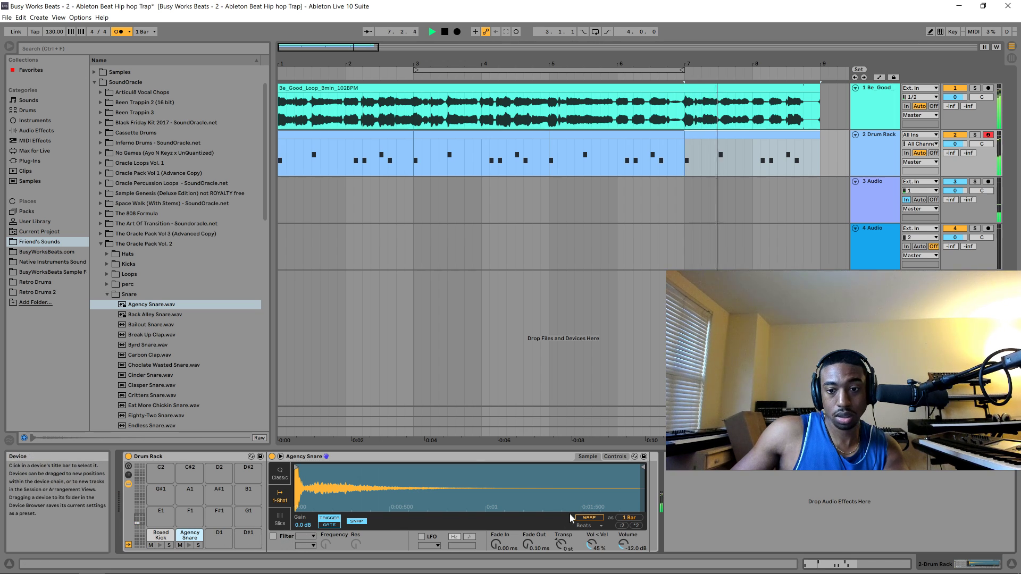
- Transpose the Agency Snare sample down to -6 st while playing back the last Drum Rack clip
left_click(614, 456)
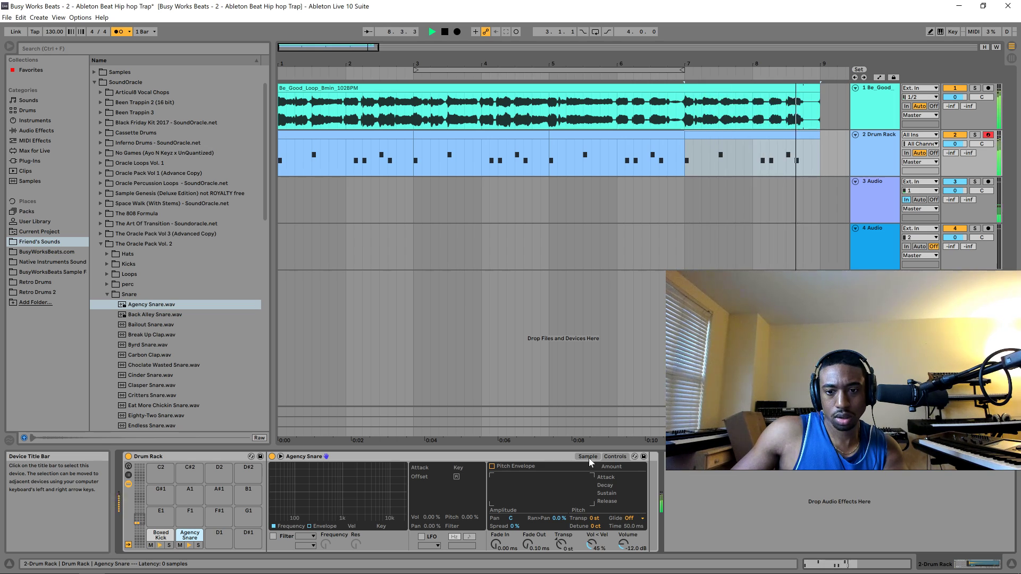
left_click(588, 457)
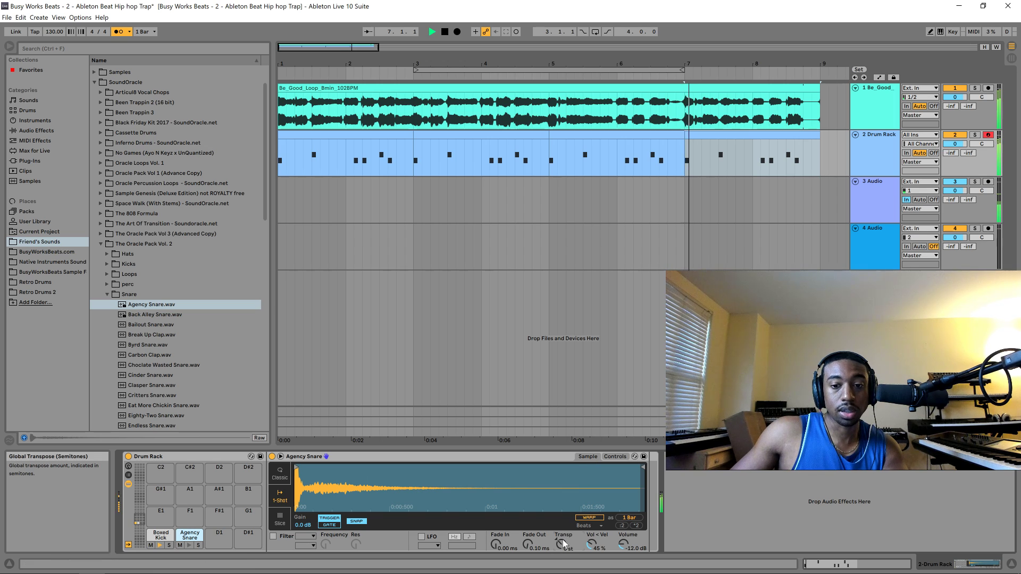
left_click_drag(563, 544, 563, 551)
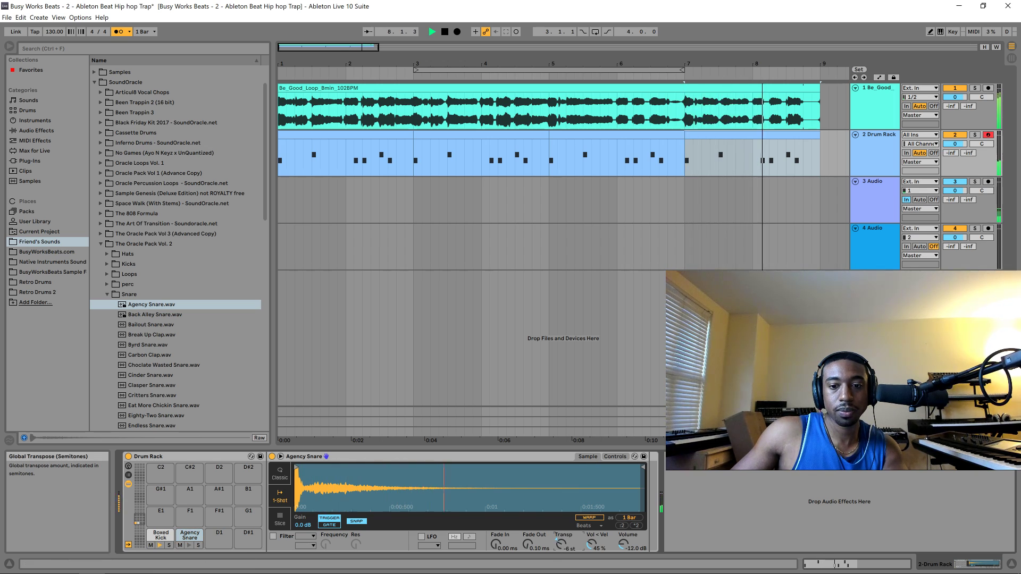
key("space")
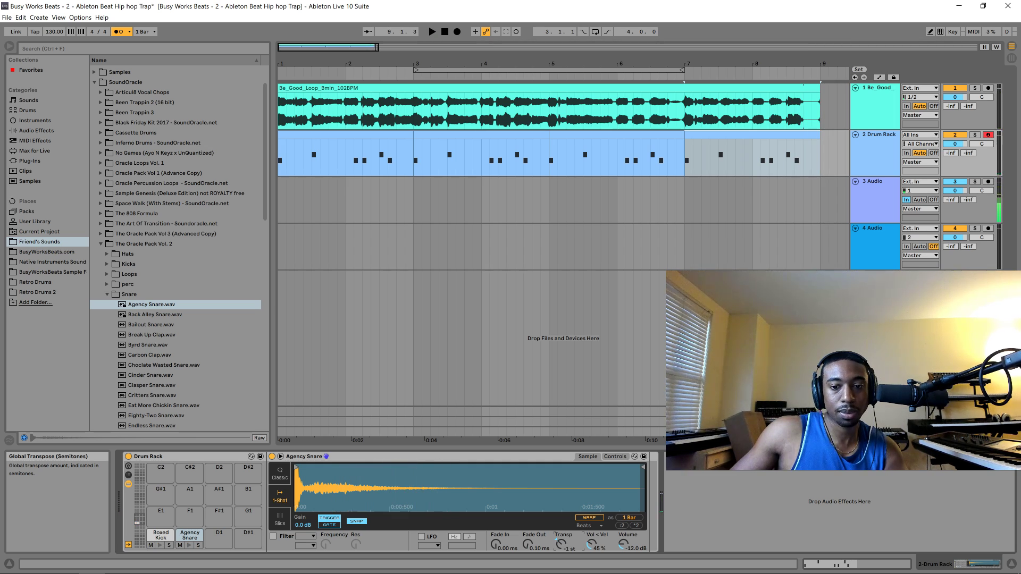
key("space")
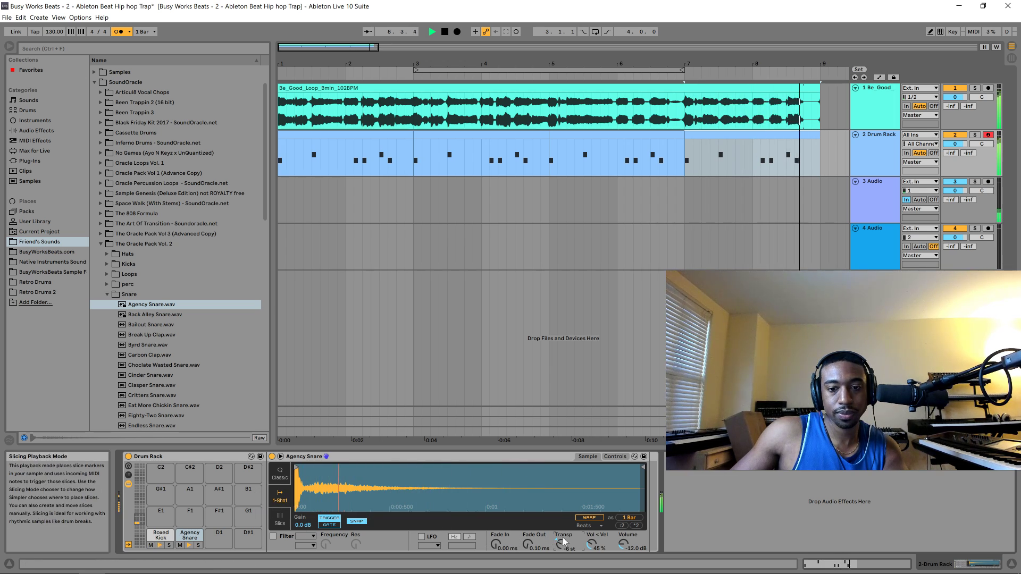
key("space")
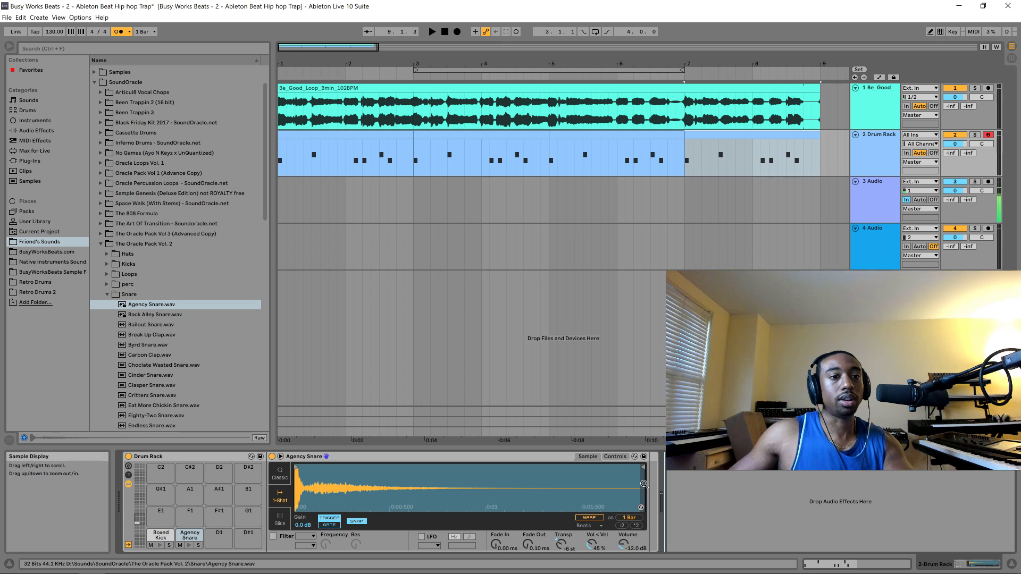
- Add the Drum Buss audio effect to the Agency Snare chain after its sampler
left_click(33, 130)
scroll(173, 174, "down", 10)
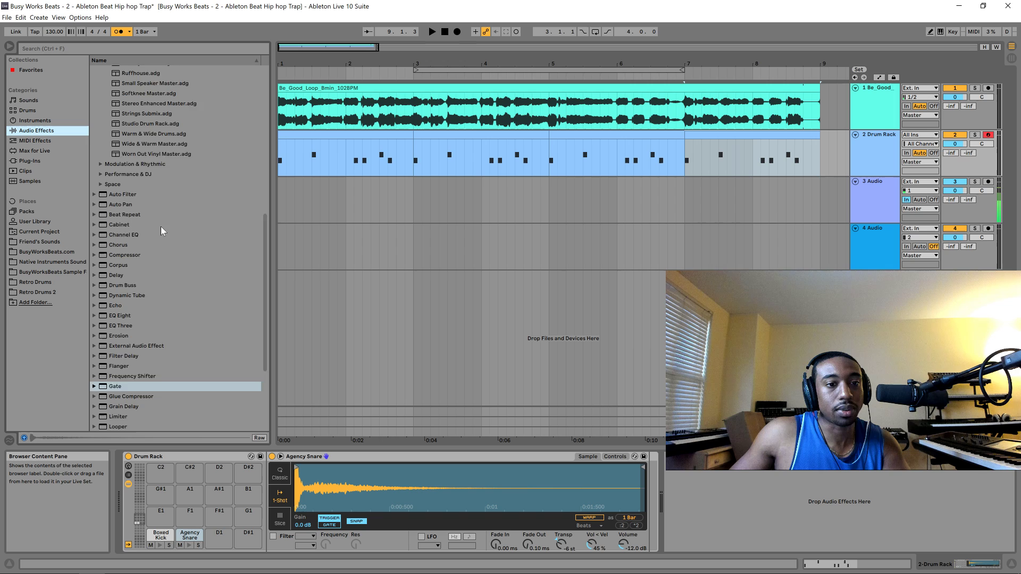
scroll(161, 227, "down", 5)
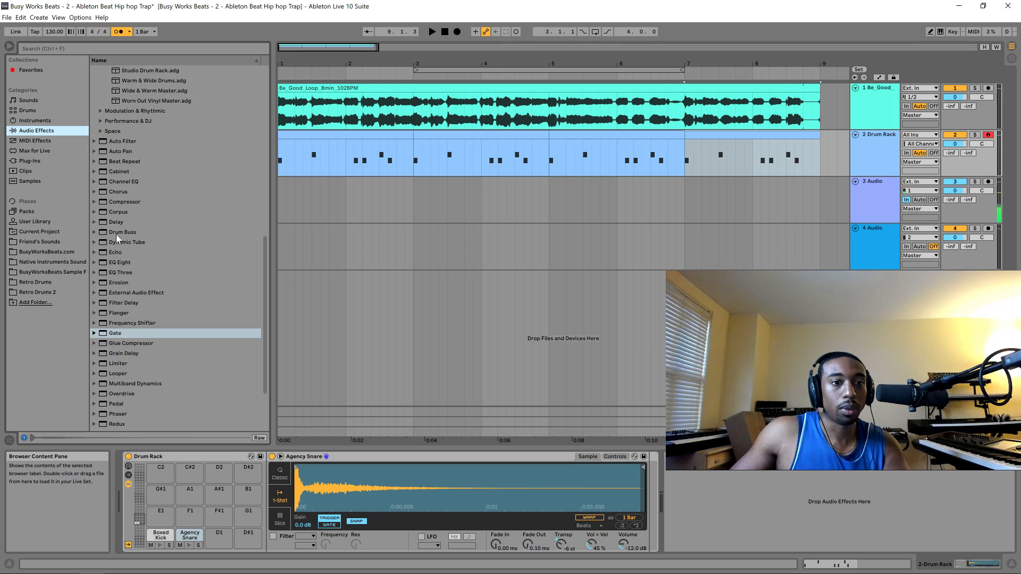
left_click(116, 232)
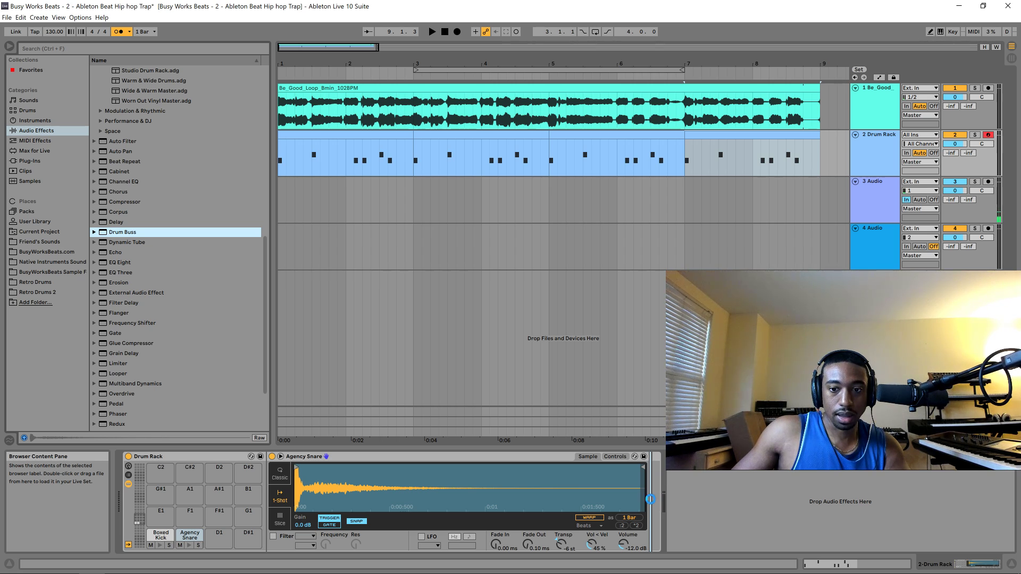
left_click_drag(647, 506, 648, 506)
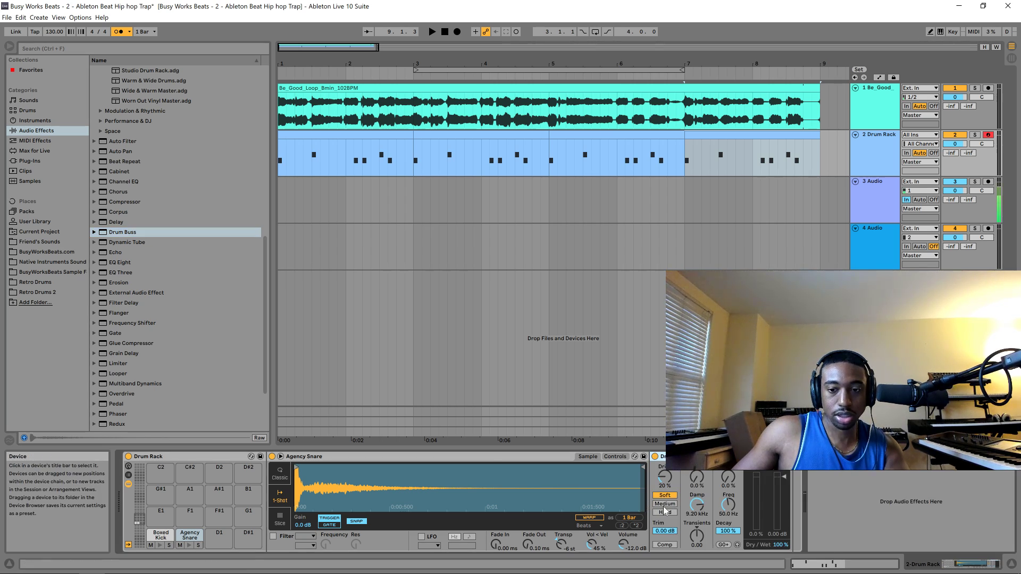
- Play the loop and set the Drum Buss Drive to 37% and Transients to 0.13
key("space")
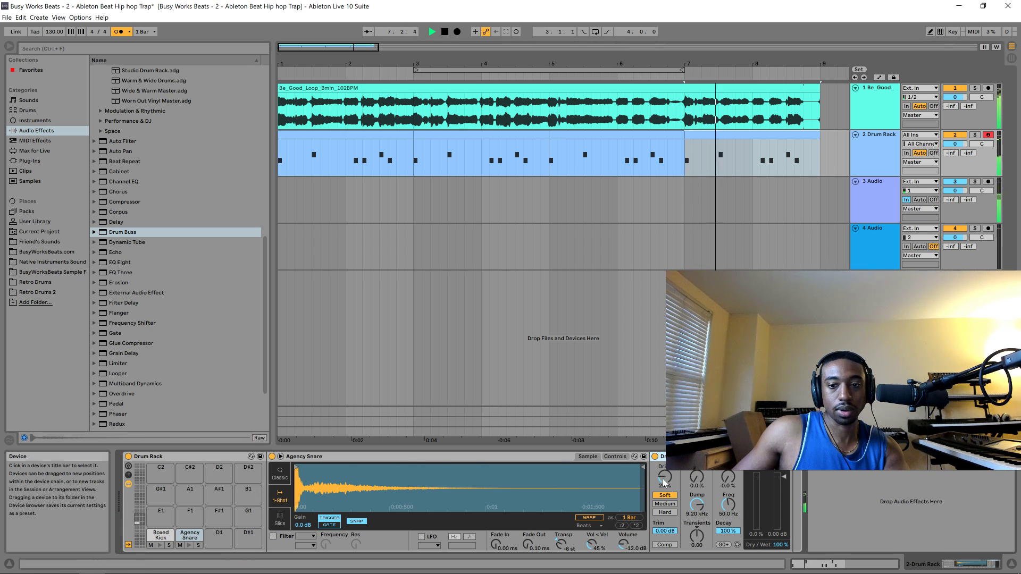
left_click_drag(663, 476, 663, 482)
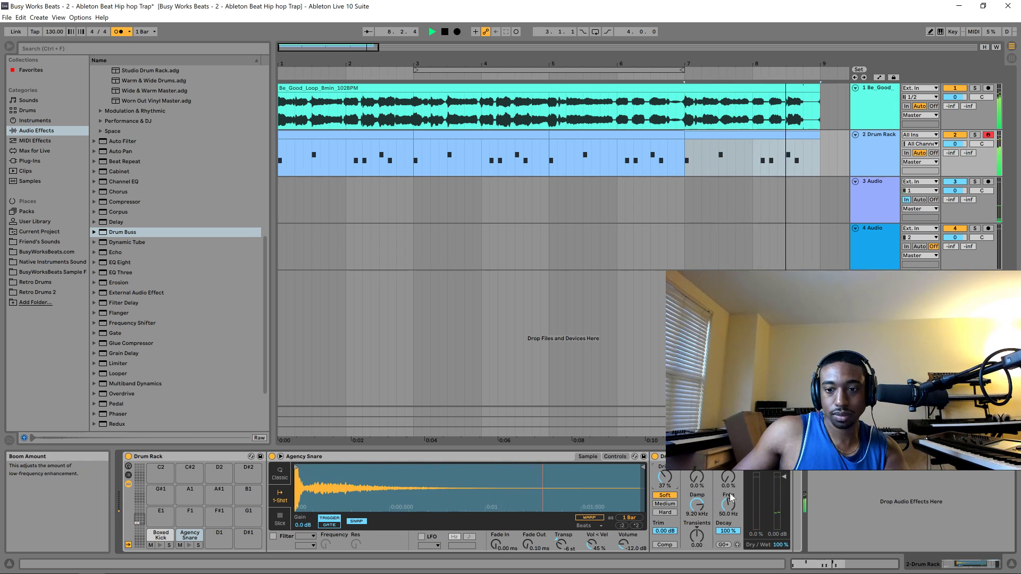
key("space")
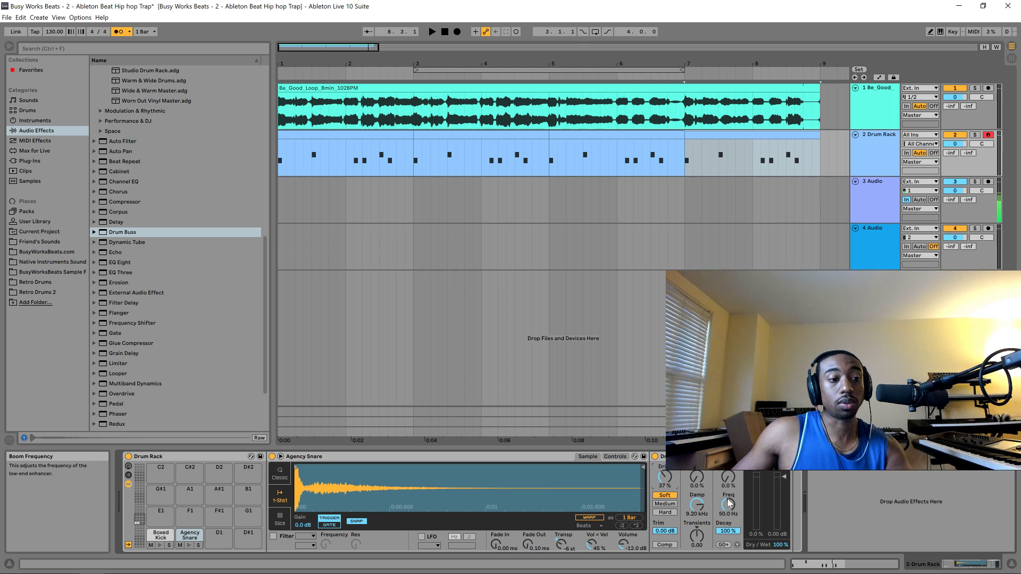
key("space")
left_click_drag(702, 534, 702, 537)
key("space")
key("space")
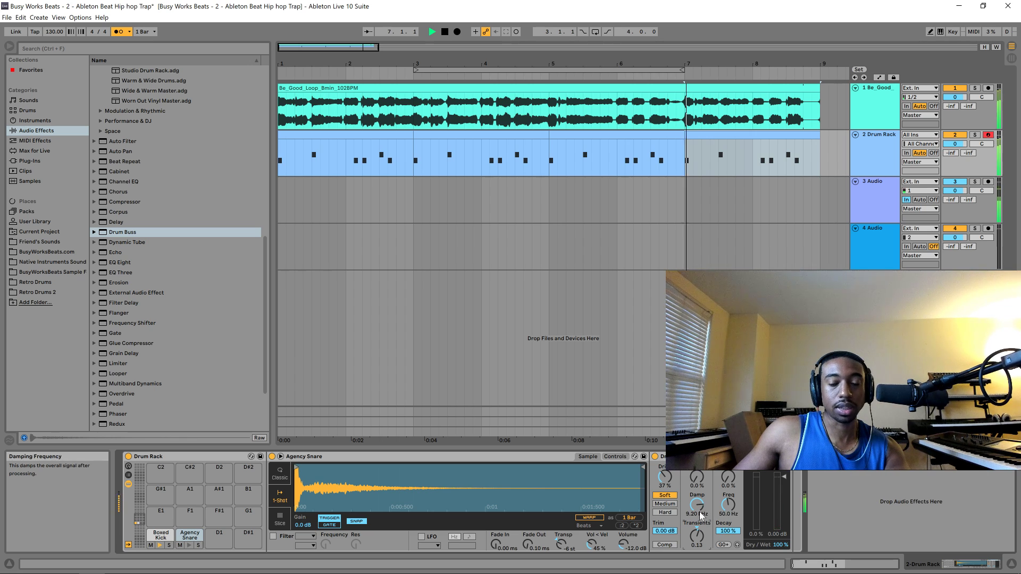
- Raise the Drum Buss Drive to 58% and lower its output gain to -8.85 dB during playback
key("space")
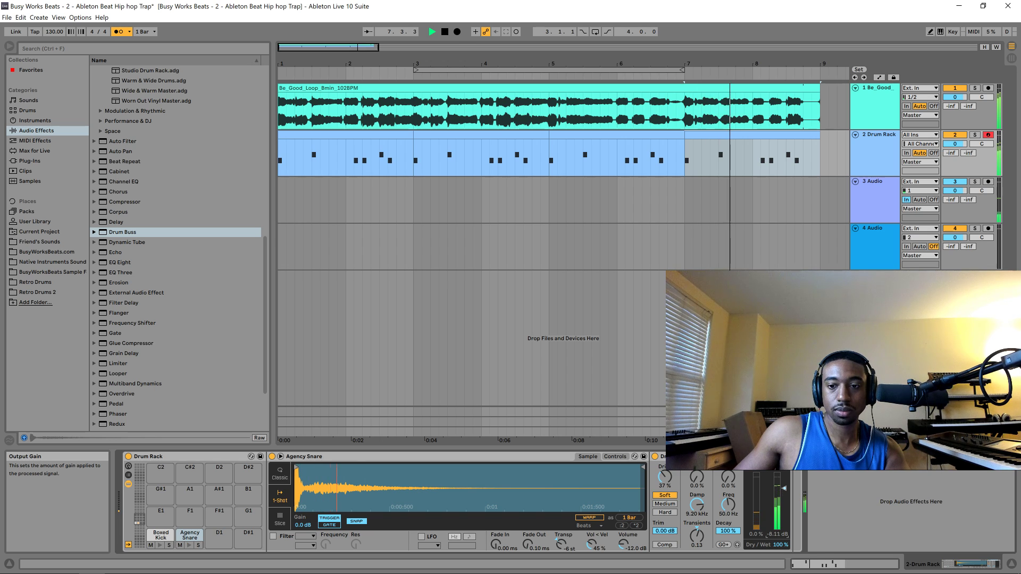
left_click_drag(673, 480, 673, 463)
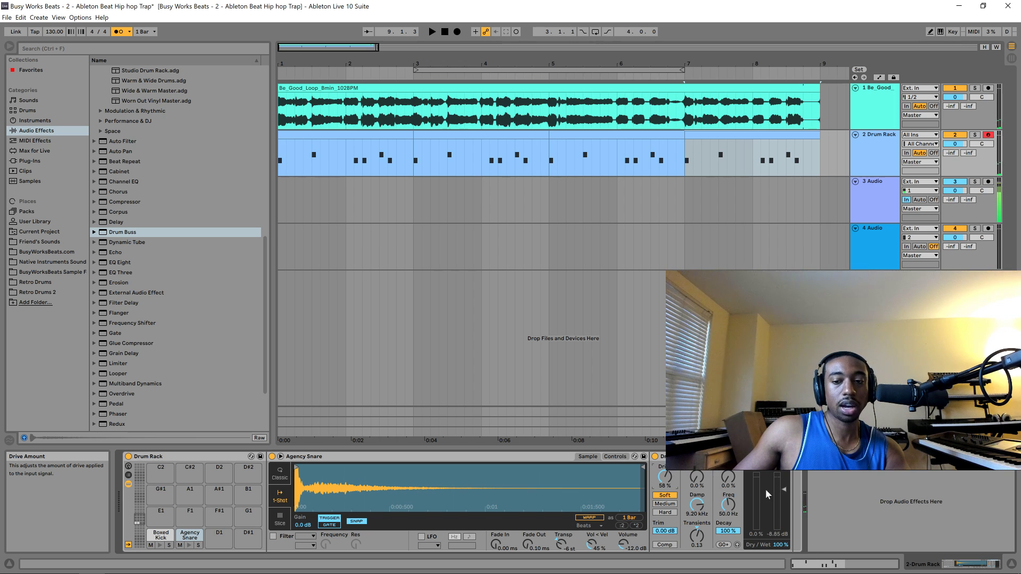
key("space")
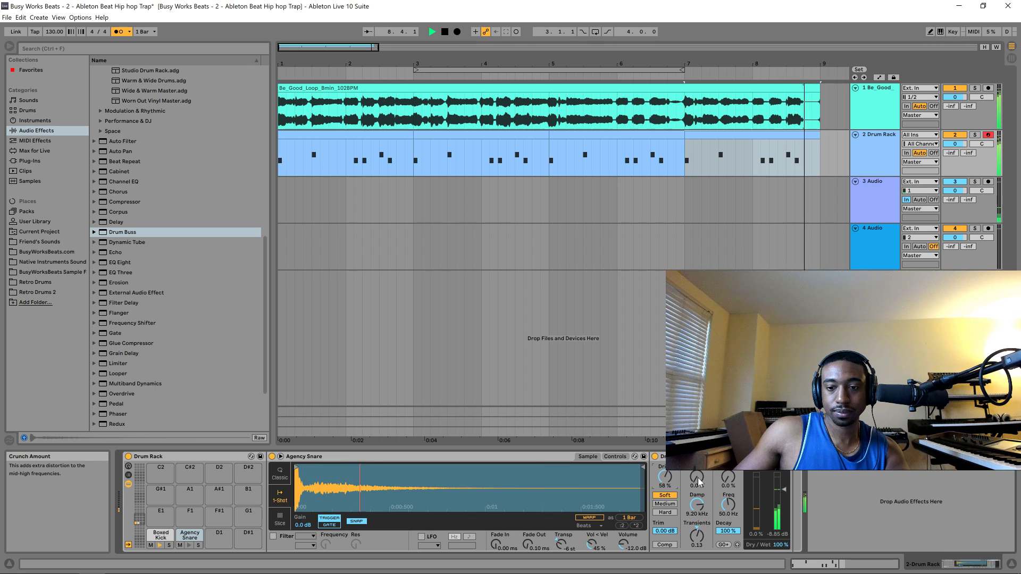
- Switch the Boxed Kick sampler to Classic playback mode
left_click(162, 535)
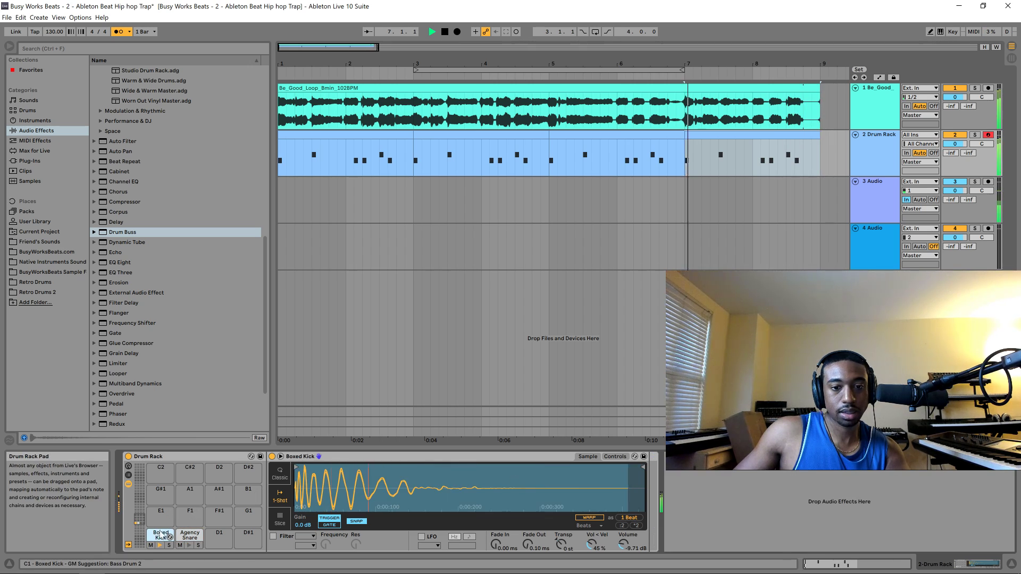
key("space")
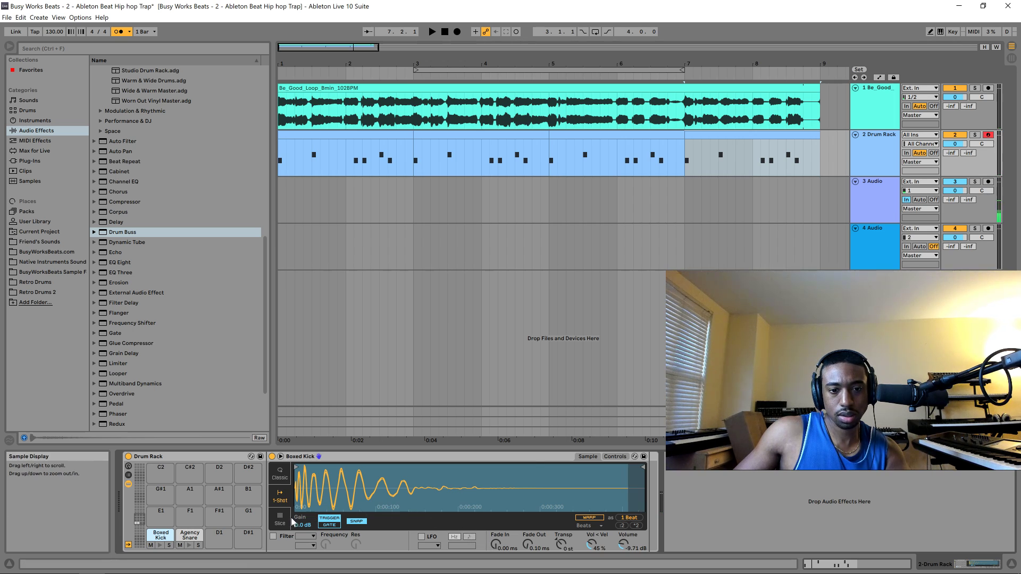
left_click(282, 476)
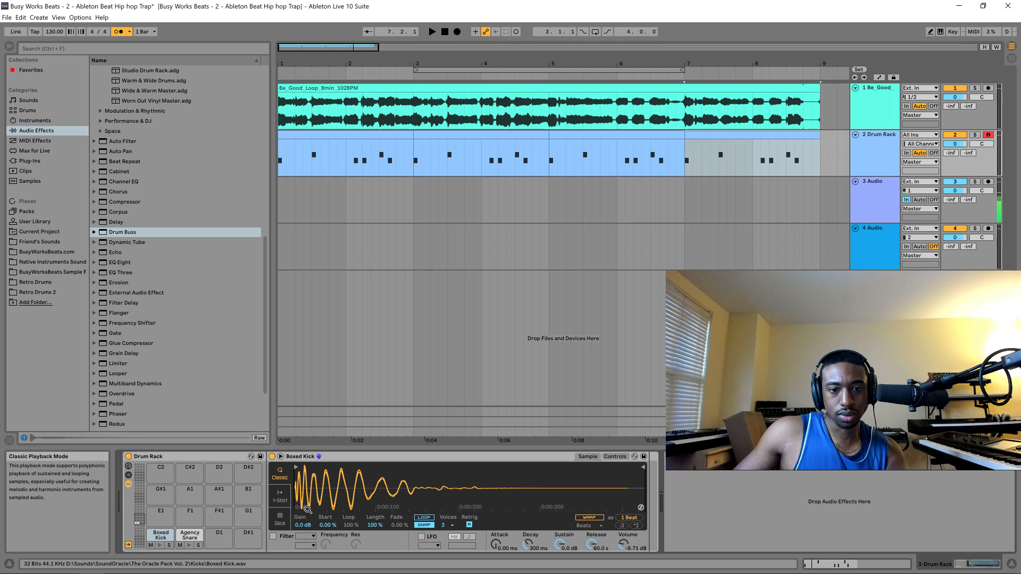
- Try moving the Boxed Kick's sample start to 15%, and return it to 0%
left_click_drag(328, 525, 328, 536)
key("space")
key("space")
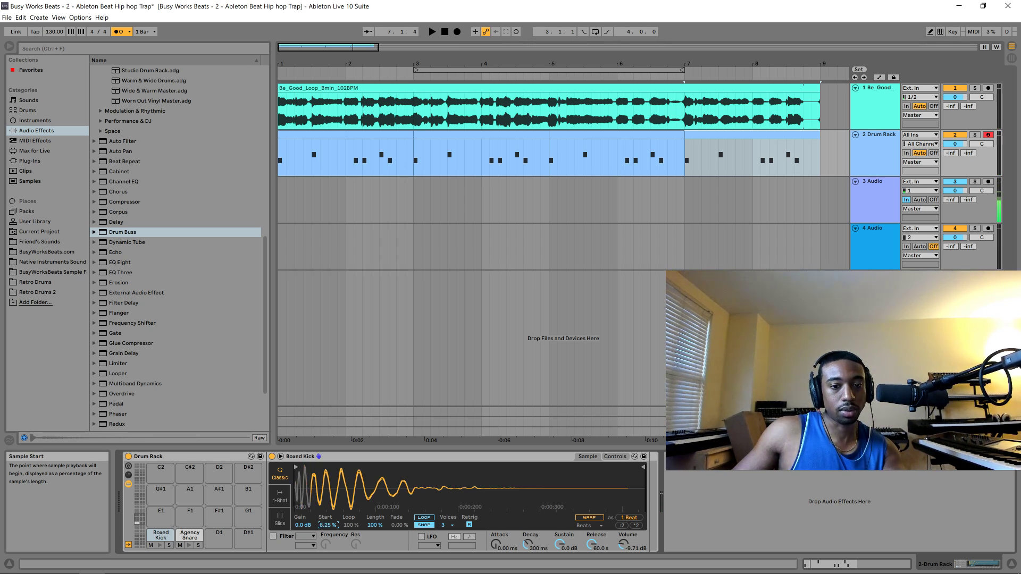
type("15")
key("Return")
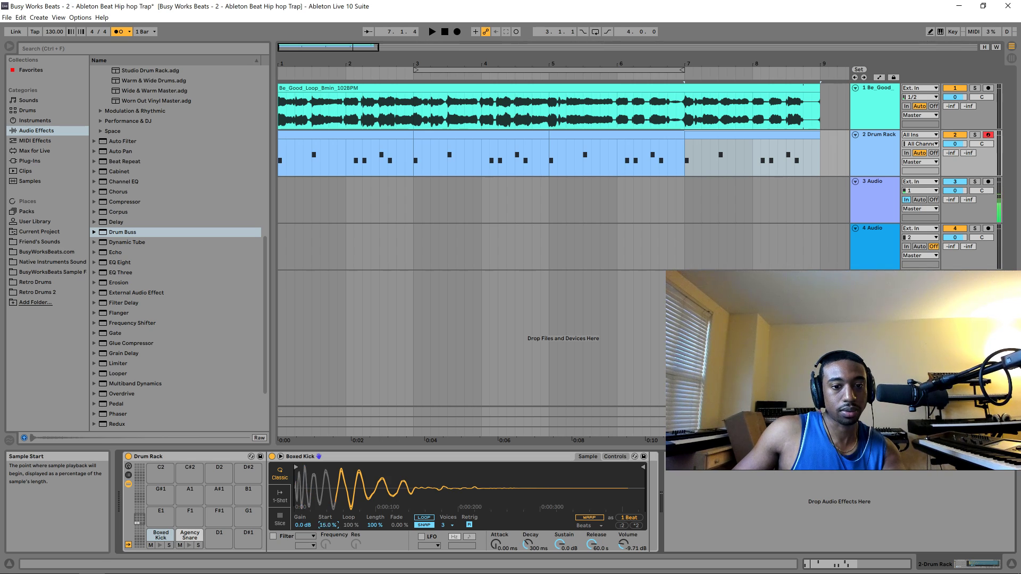
mouse_move(328, 525)
left_mouse_down()
mouse_move(328, 515)
mouse_move(328, 534)
left_mouse_up()
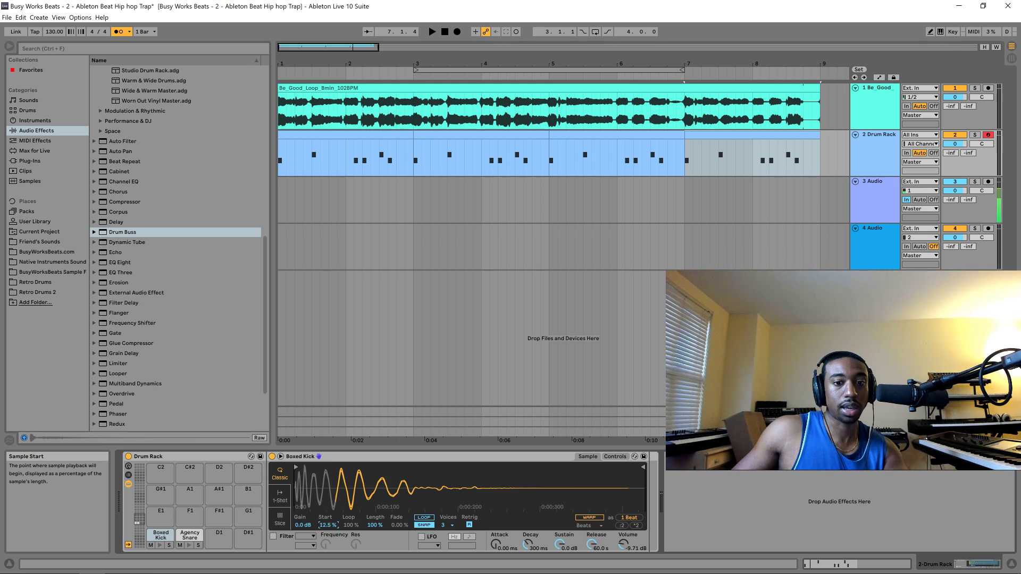
left_click_drag(328, 525, 328, 531)
- Set the Boxed Kick's volume to -8.57 dB while playing the loop
key("space")
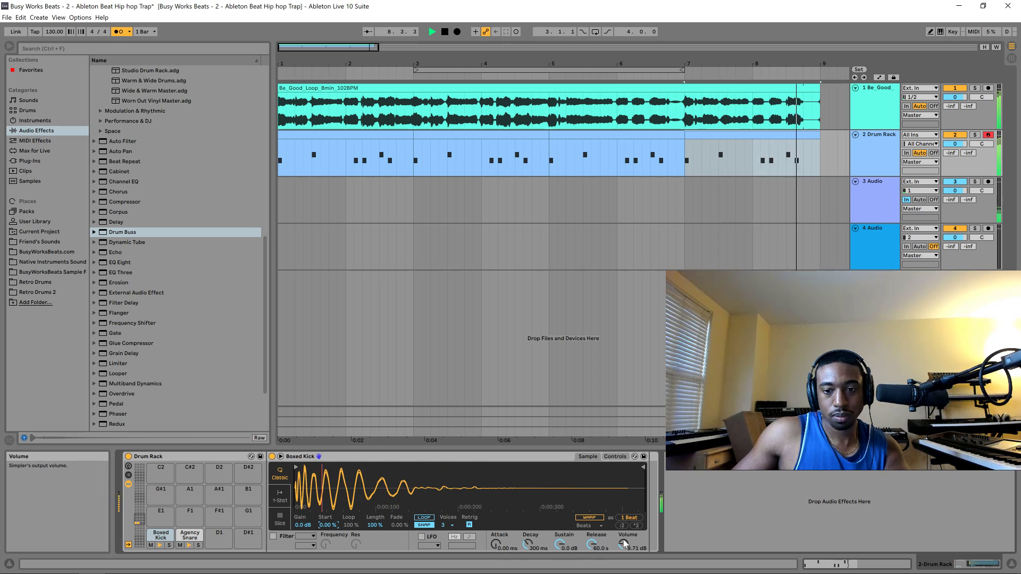
left_click_drag(624, 544, 623, 536)
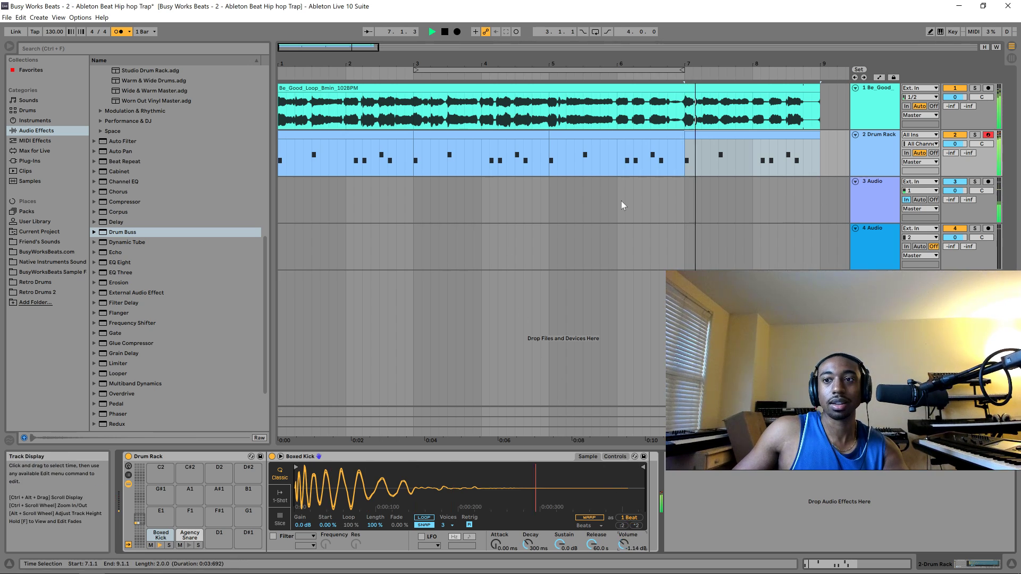
left_click_drag(623, 544, 623, 564)
key("space")
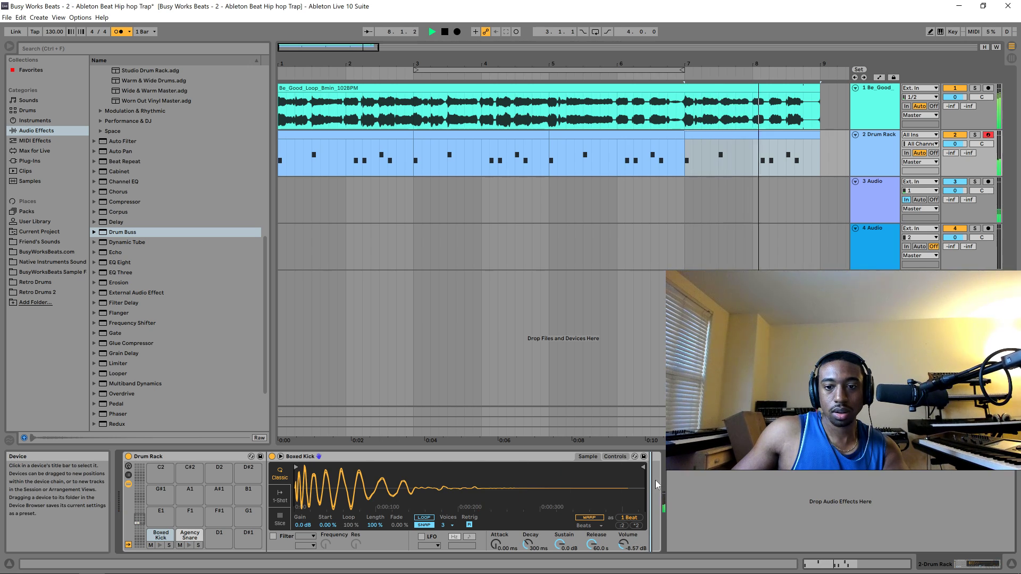
key("space")
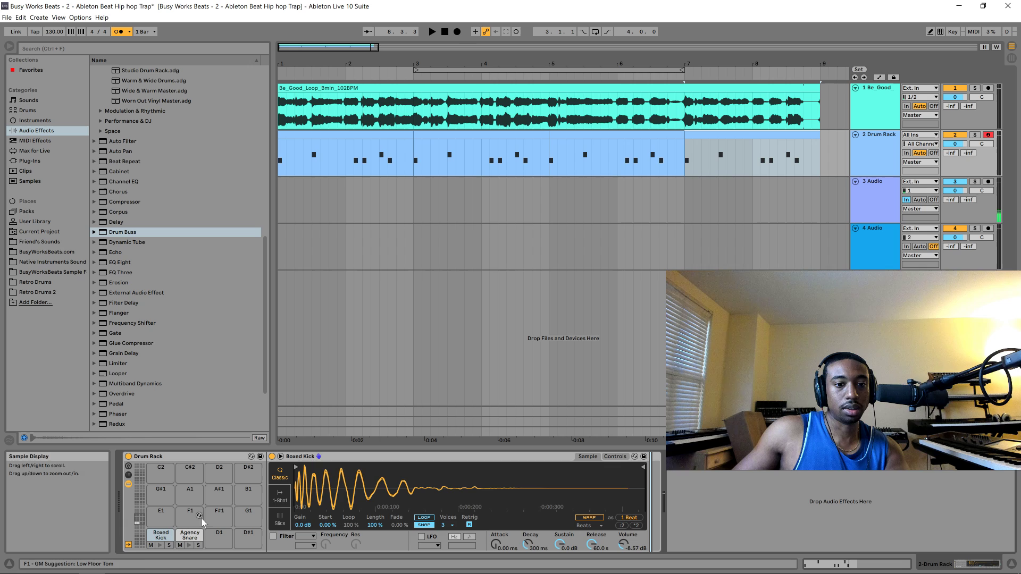
- Move the Drum Buss out of the Agency Snare chain to after the whole Drum Rack, and play the loop
left_click(195, 536)
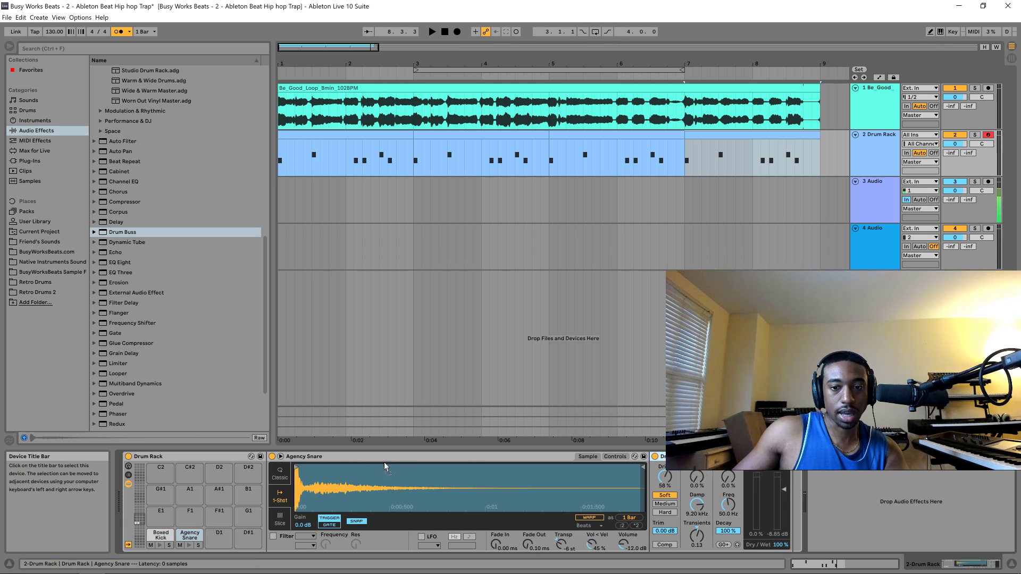
left_click_drag(816, 500, 817, 500)
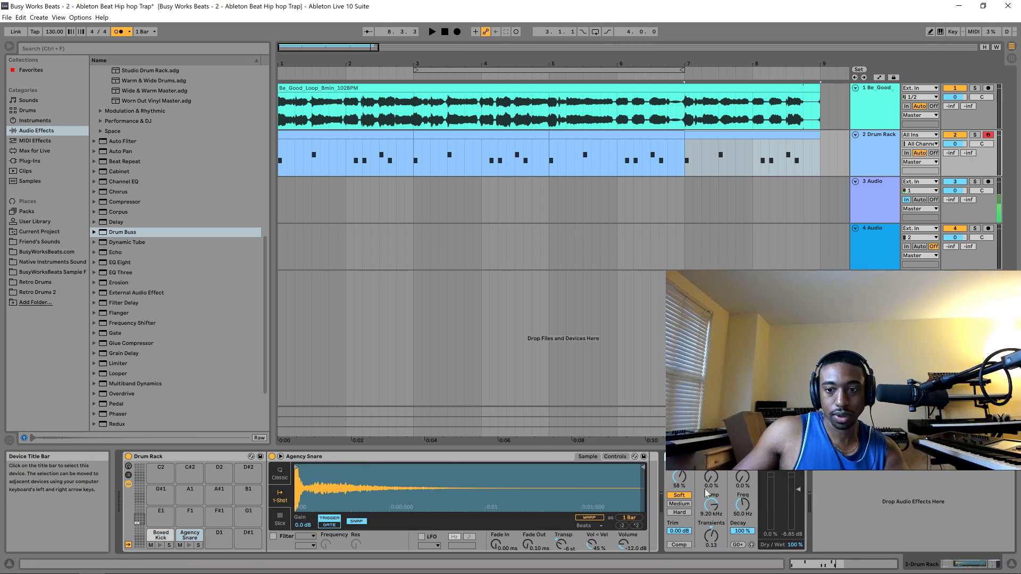
left_click(154, 538)
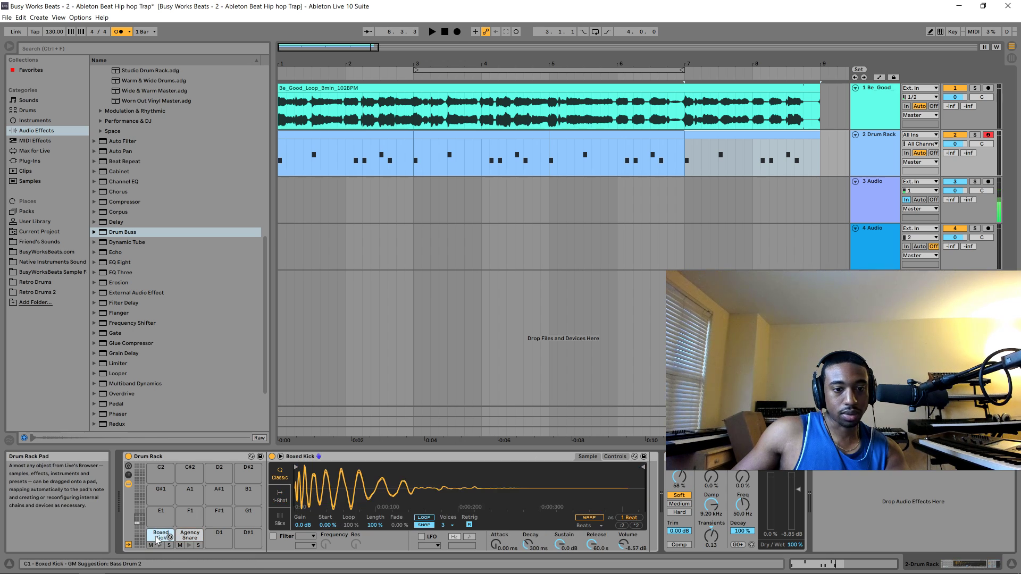
key("space")
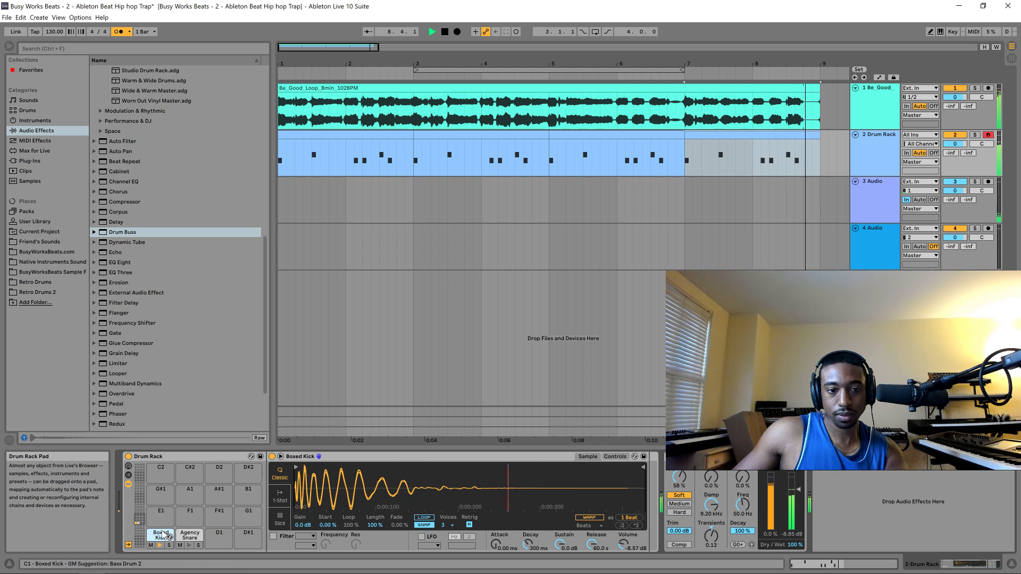
key("space")
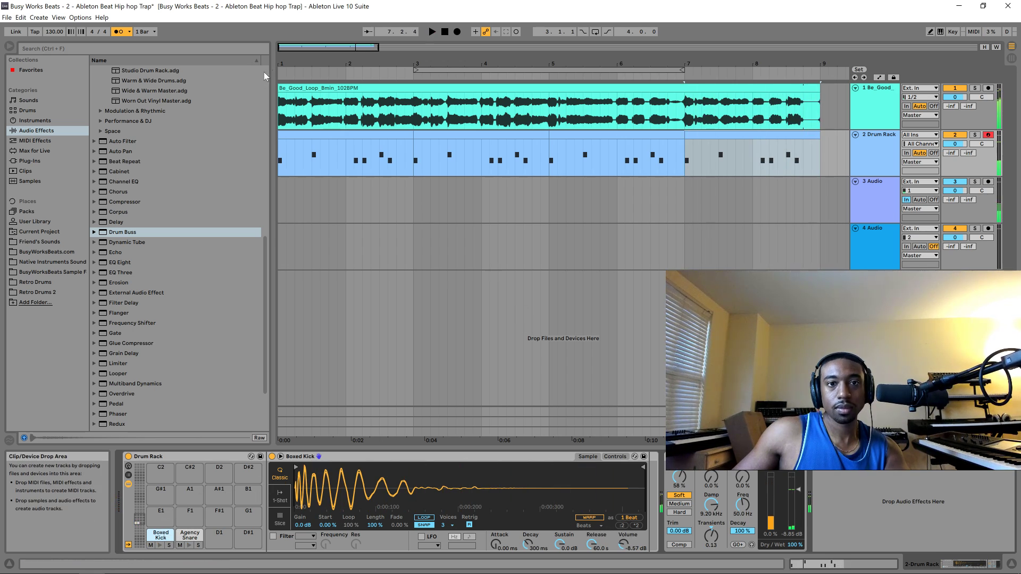
- Play the arrangement from the beginning and turn the metronome off
left_click(444, 32)
key("space")
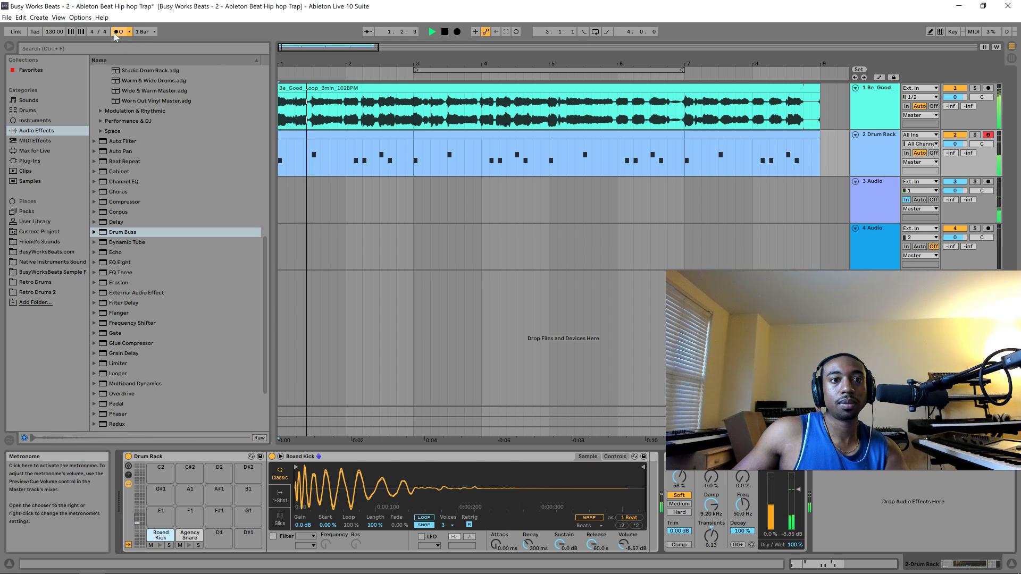
left_click(116, 33)
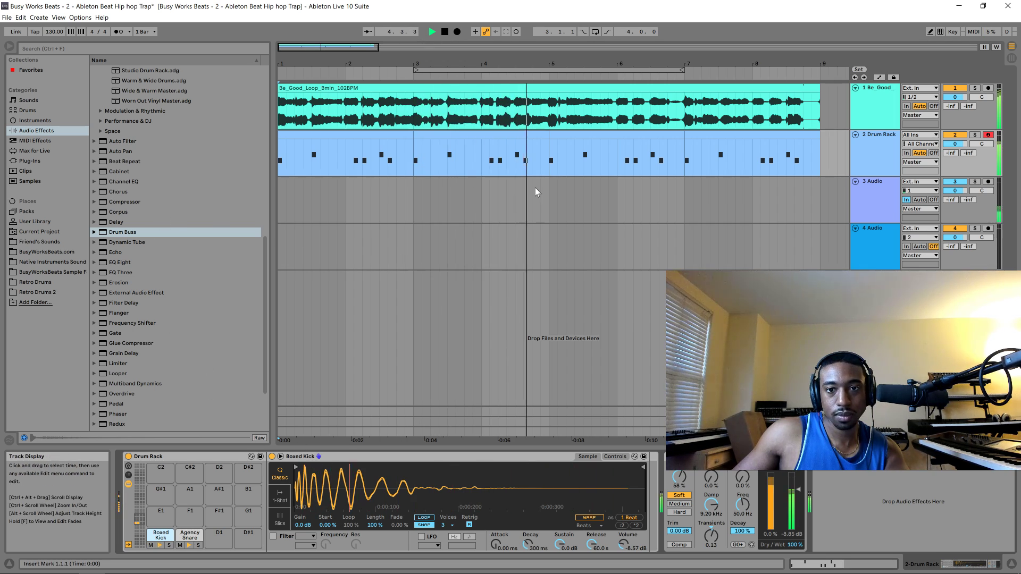
key("space")
- Nudge the three Boxed Kick notes in the second bar of the second drum clip slightly ahead of the grid, and play it back
left_click(500, 136)
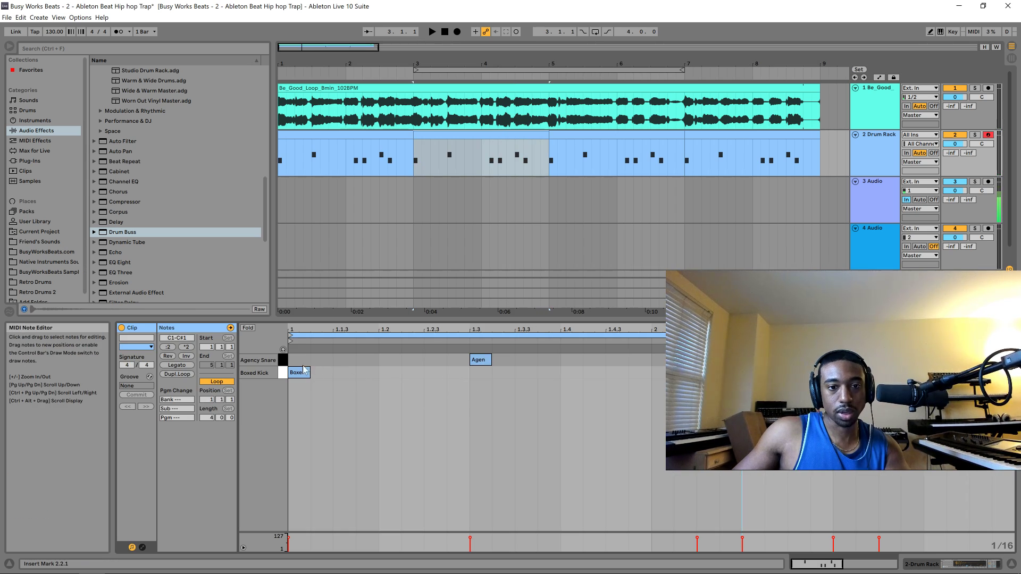
left_click(286, 374)
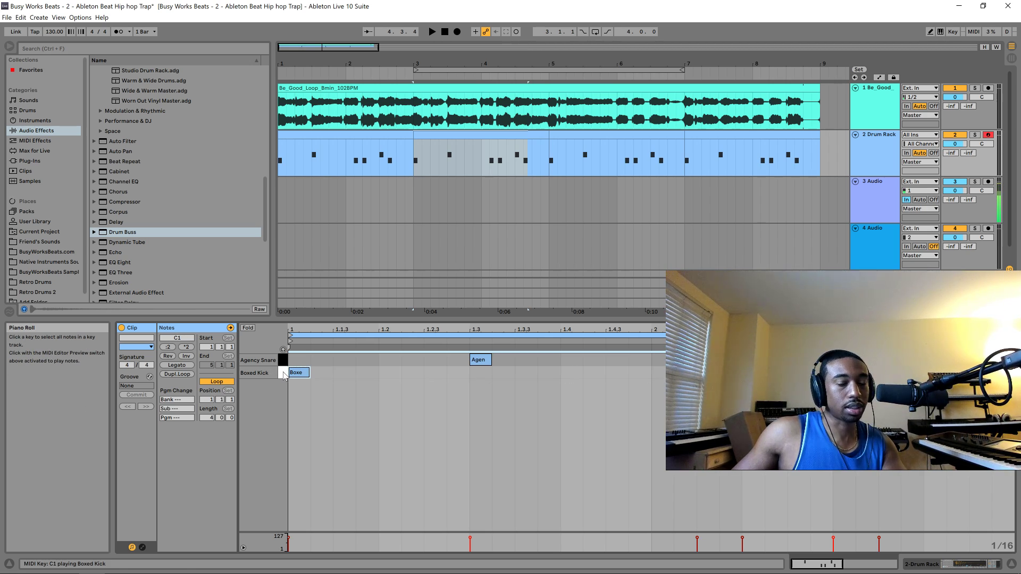
left_click(300, 372, "shift")
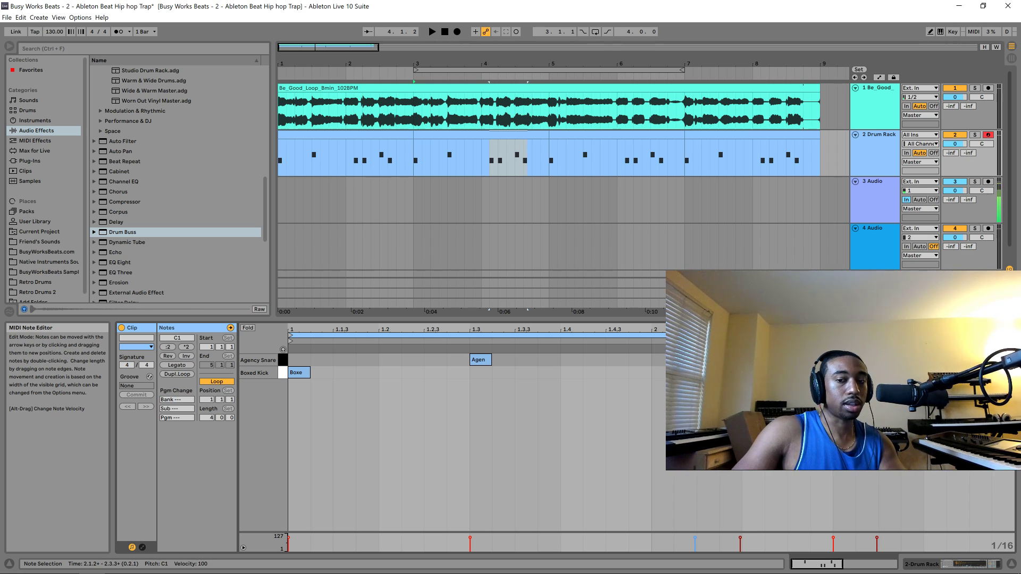
key("space")
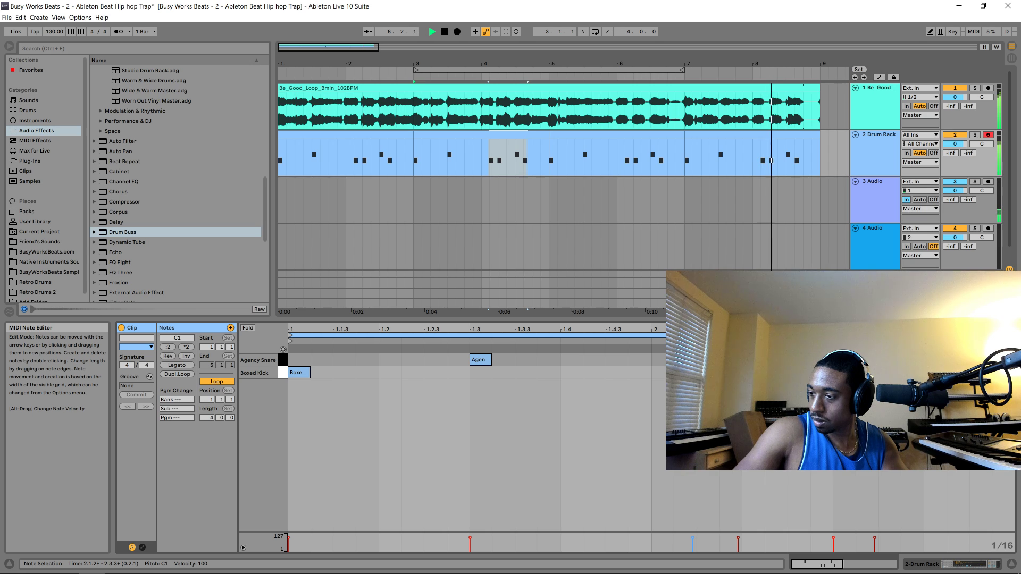
key("space")
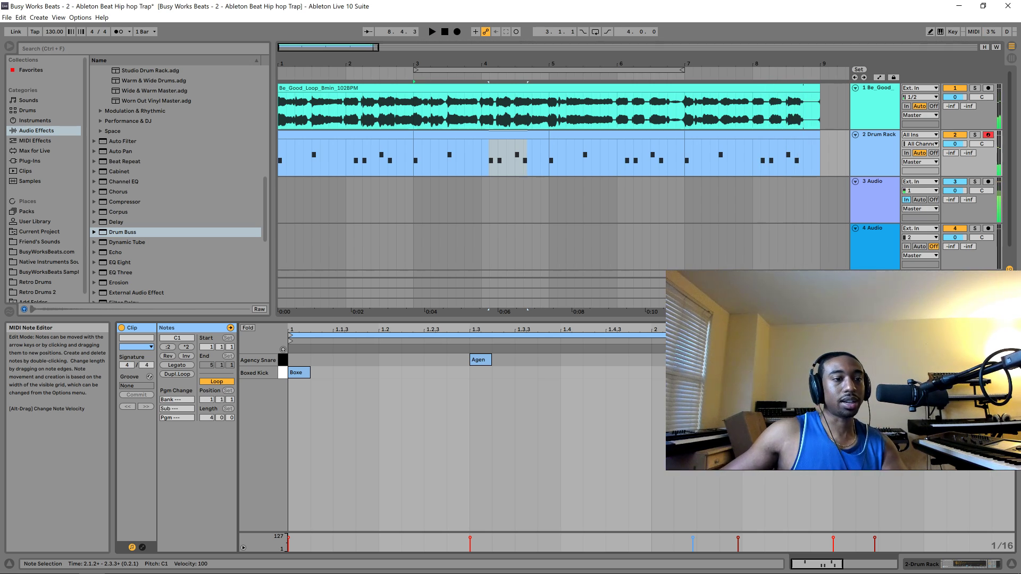
left_click(696, 500)
key("space")
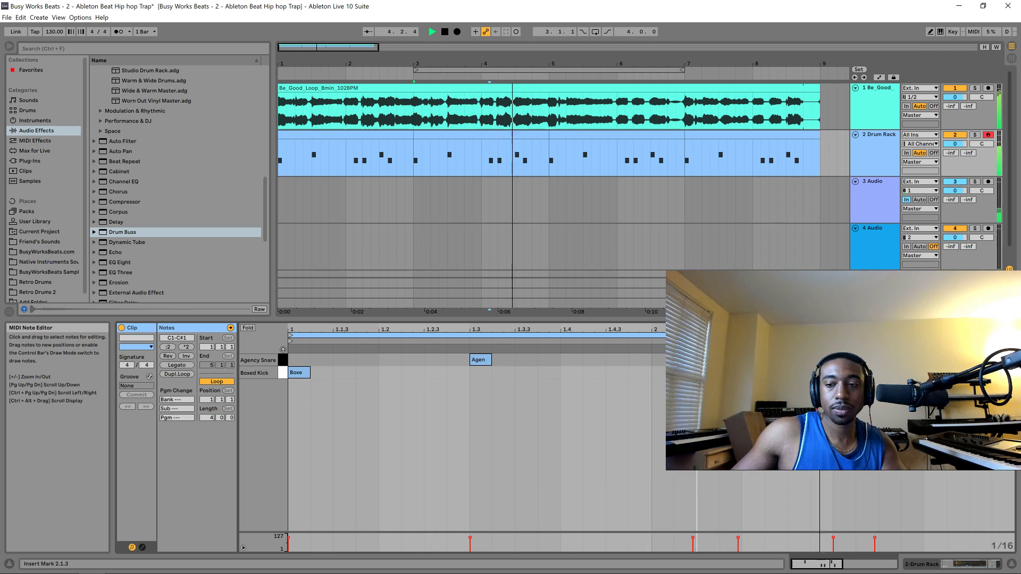
key("space")
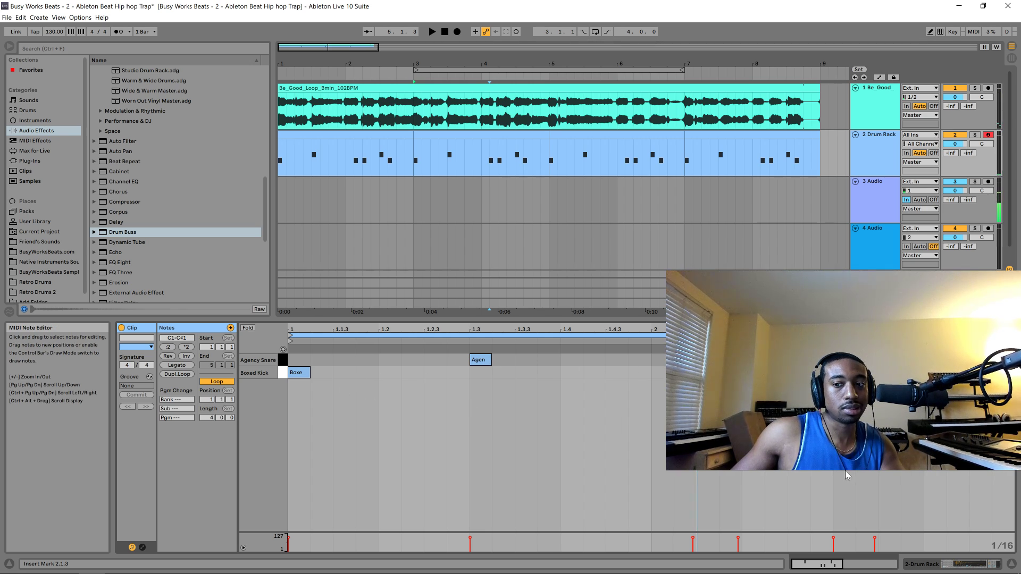
- Show the Drum Rack's devices and open the Hats folder of The Oracle Pack Vol. 2 within Friend's Sounds
left_click(952, 565)
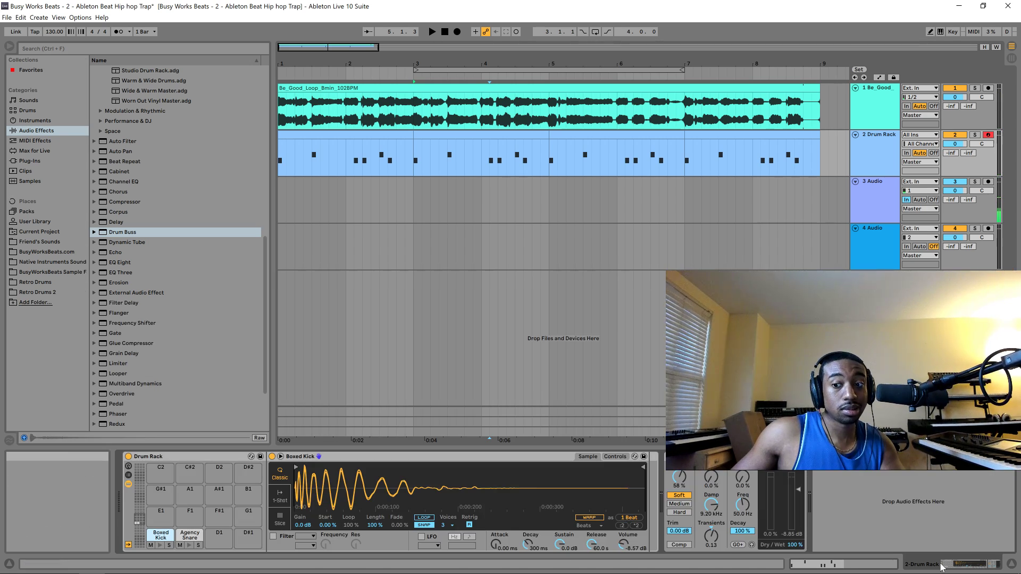
left_click(849, 497)
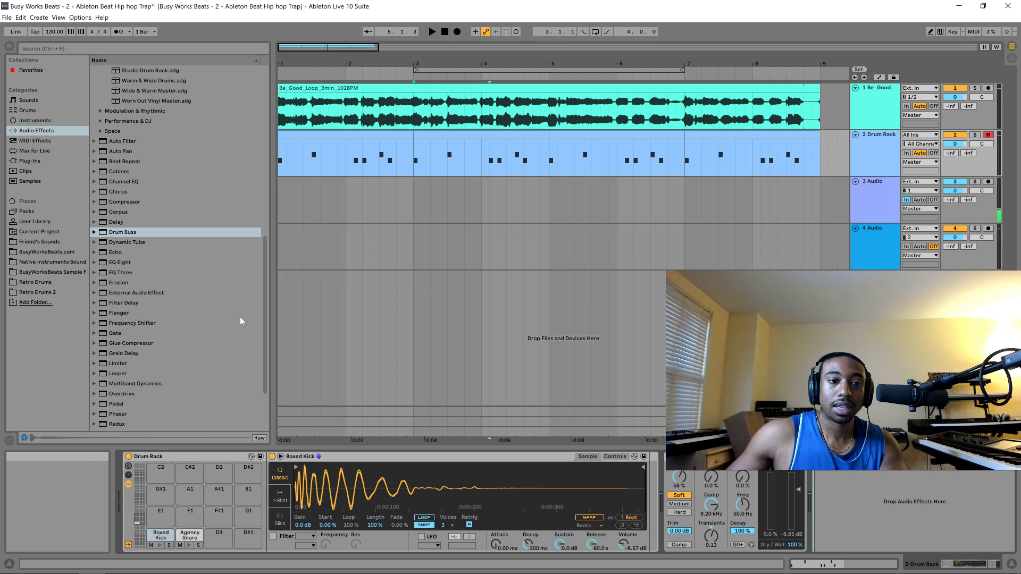
key("space")
key("space")
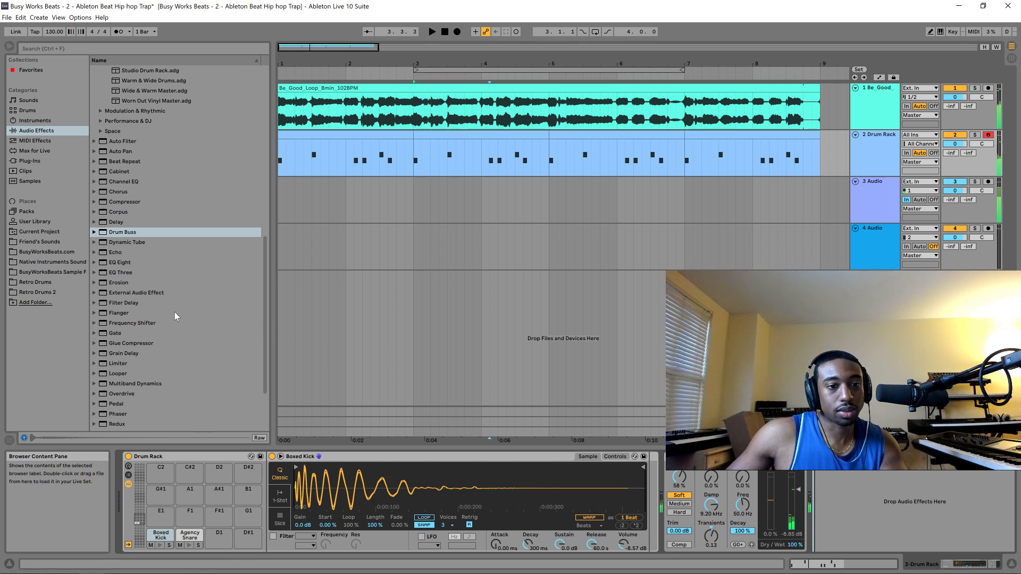
left_click(133, 232)
scroll(133, 234, "up", 6)
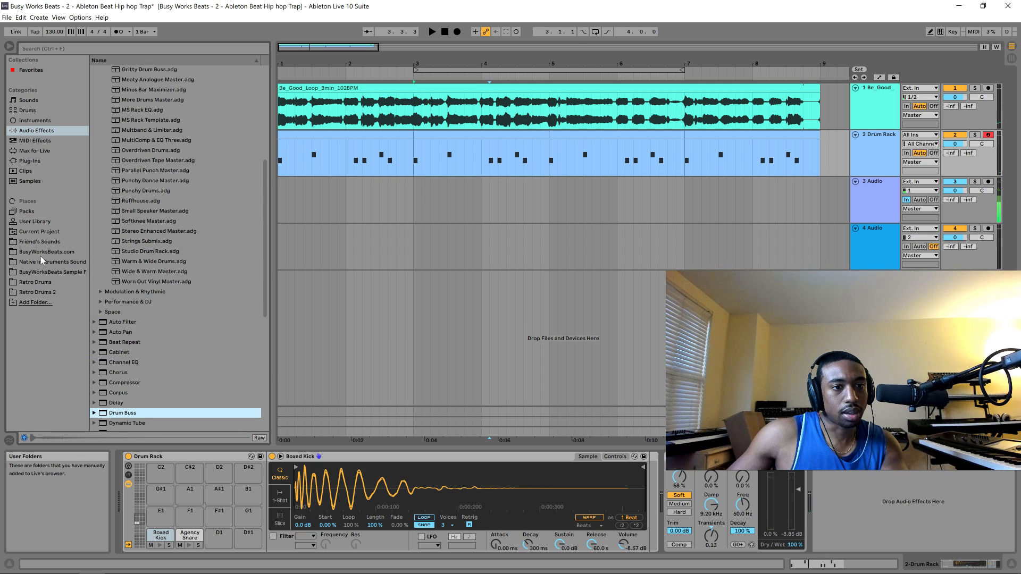
left_click(40, 241)
scroll(165, 304, "up", 1)
key("space")
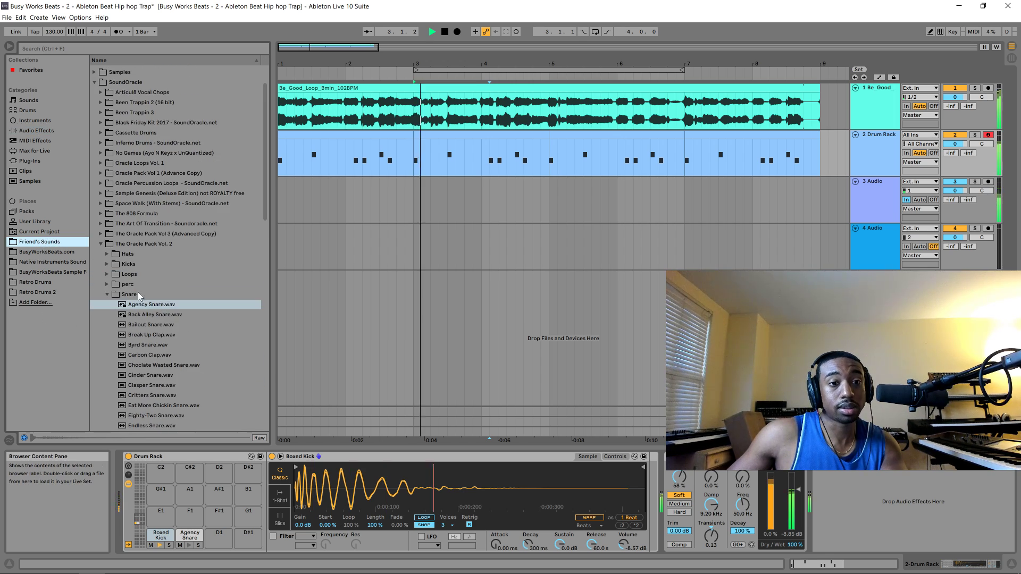
left_click(107, 295)
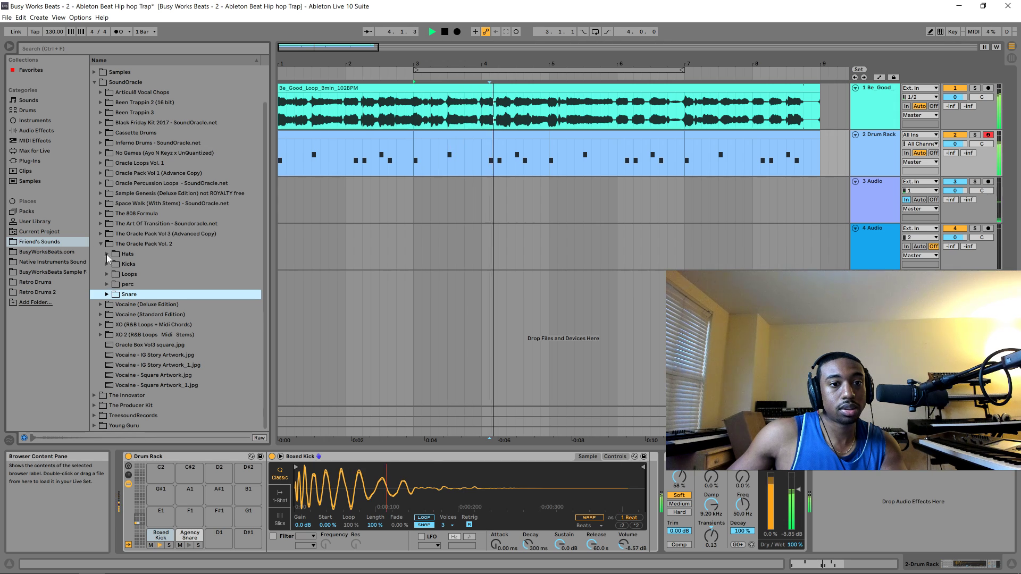
left_click(106, 254)
- Audition Byte Hat and Cartel Hat, and load Cartel Hat.wav onto the D1 pad beside the Agency Snare
left_click(154, 274)
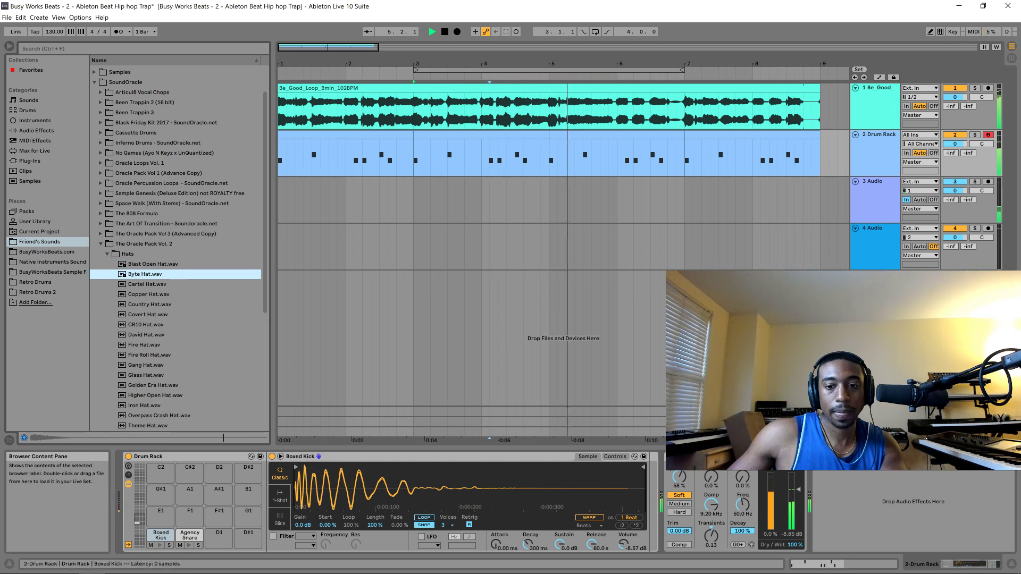
left_click(851, 499)
left_click(152, 286)
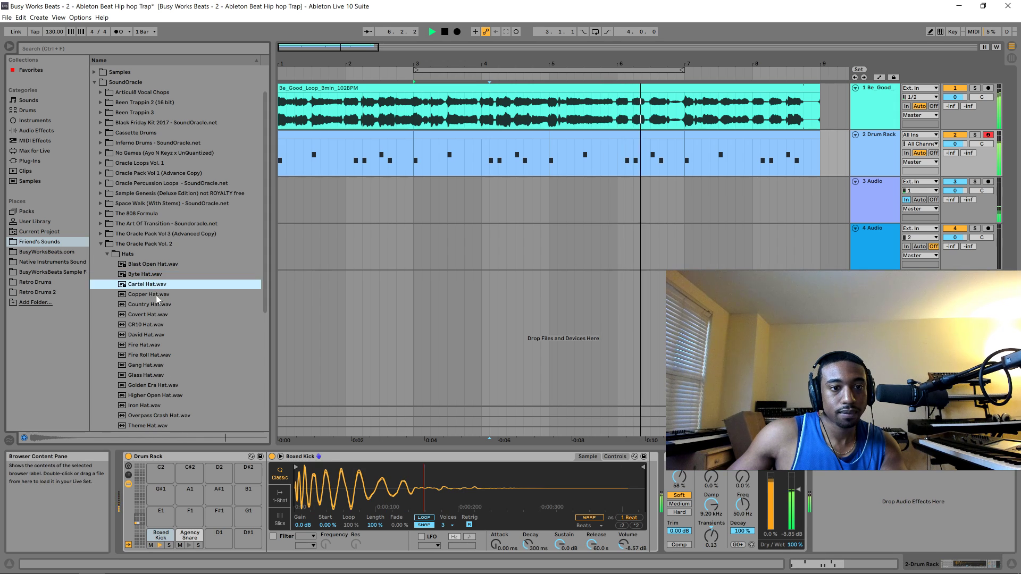
left_click_drag(224, 535, 222, 534)
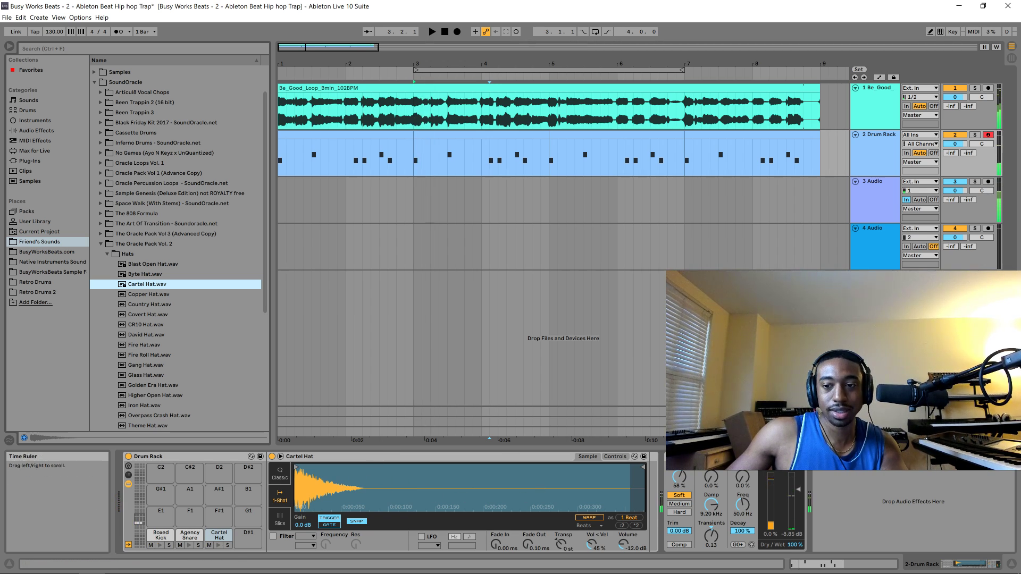
- In the first drum clip, add four Cartel Hat notes an eighth note apart, from 1.1.1 to 1.2.3
double_click(323, 137)
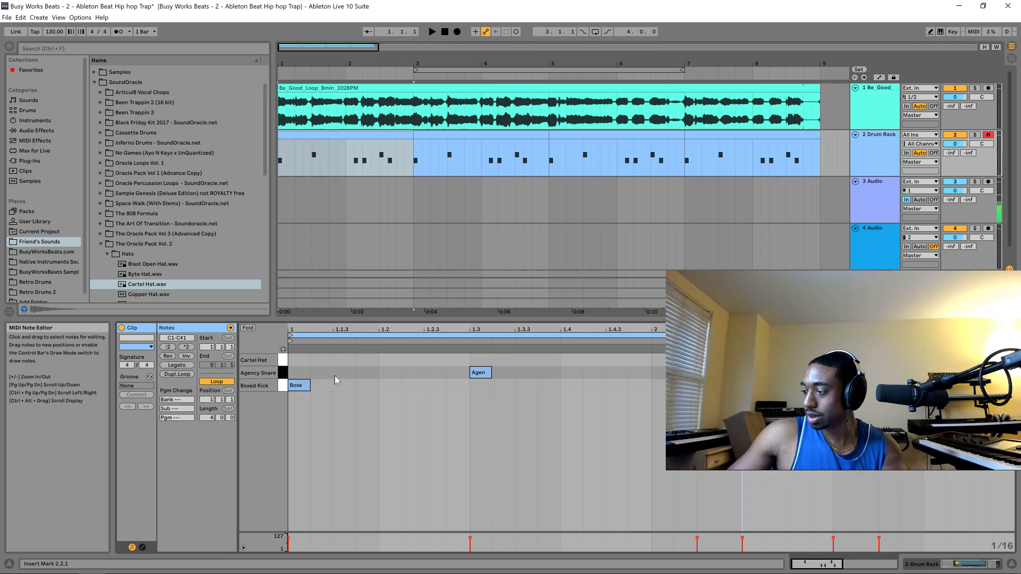
double_click(295, 359)
key("space")
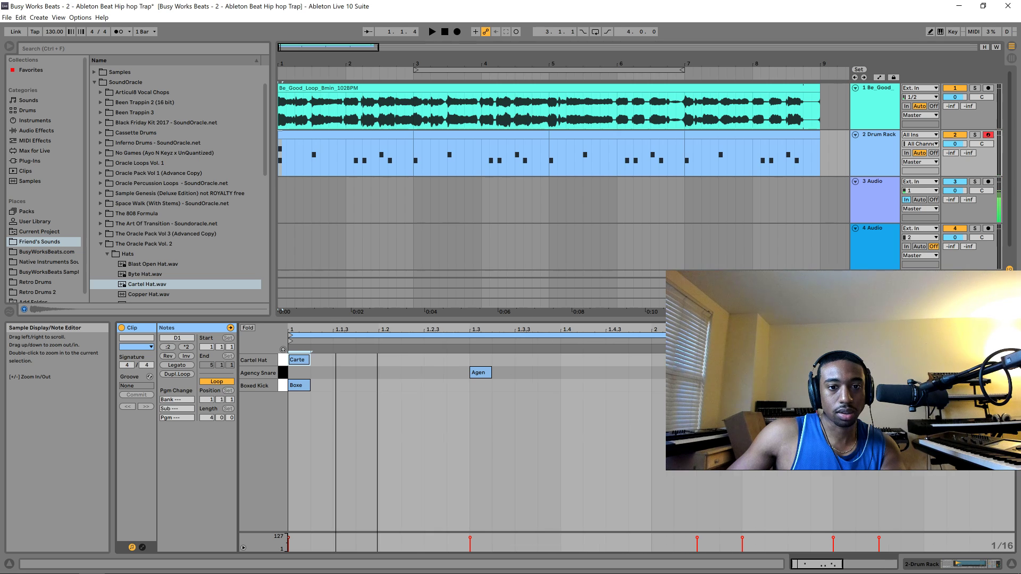
left_click_drag(335, 328, 335, 299)
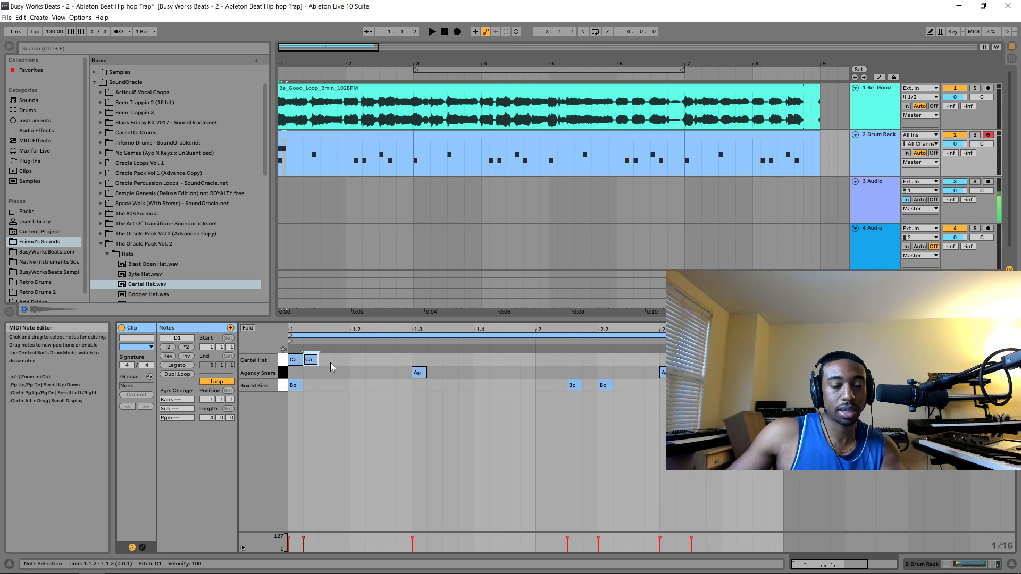
double_click(329, 361)
left_click_drag(341, 367, 300, 361)
key("ctrl+d")
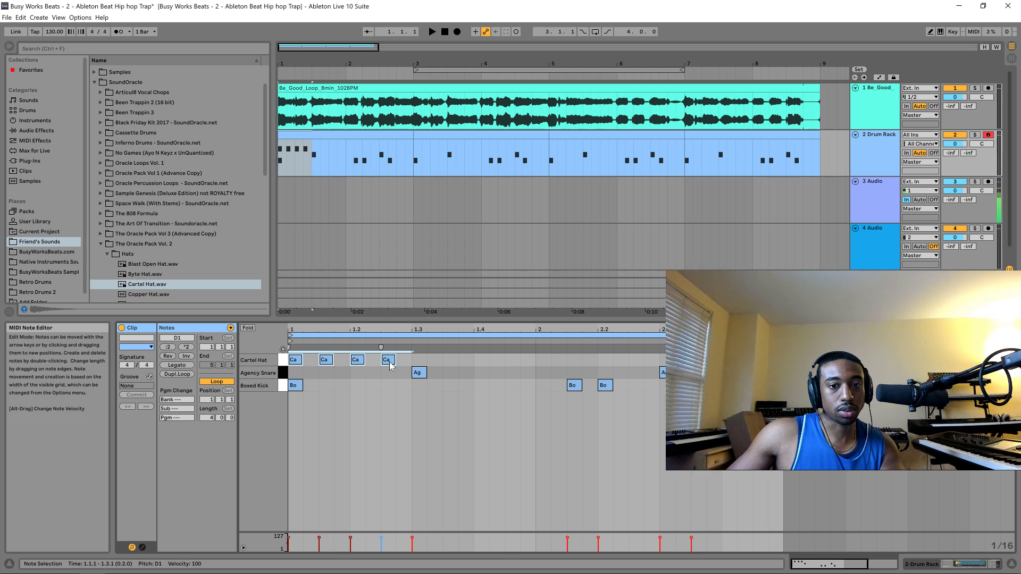
- Duplicate the four Cartel Hat notes and place the copies so they start at 1.3.1
left_click_drag(390, 365, 359, 363)
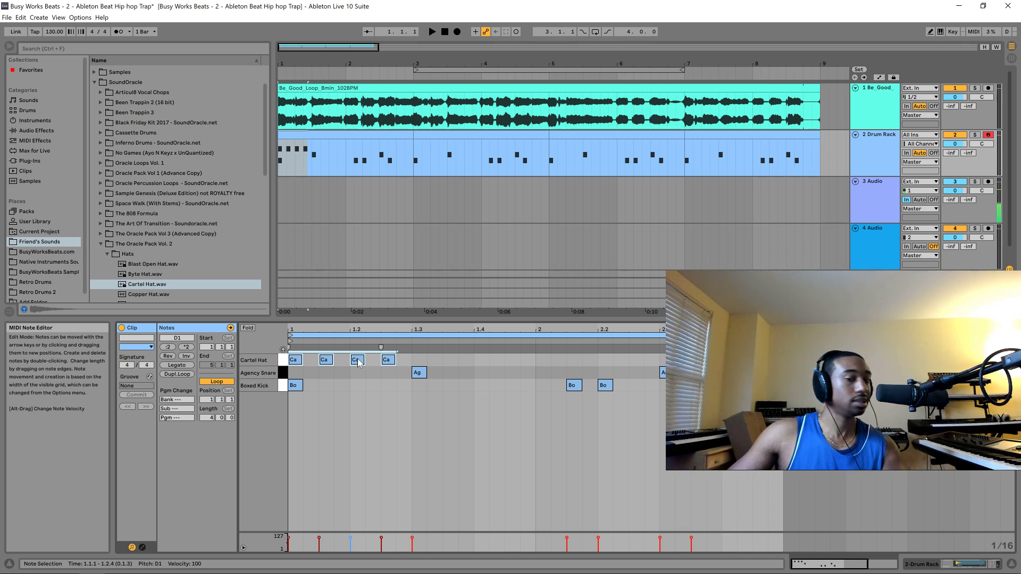
left_click_drag(403, 364, 298, 363)
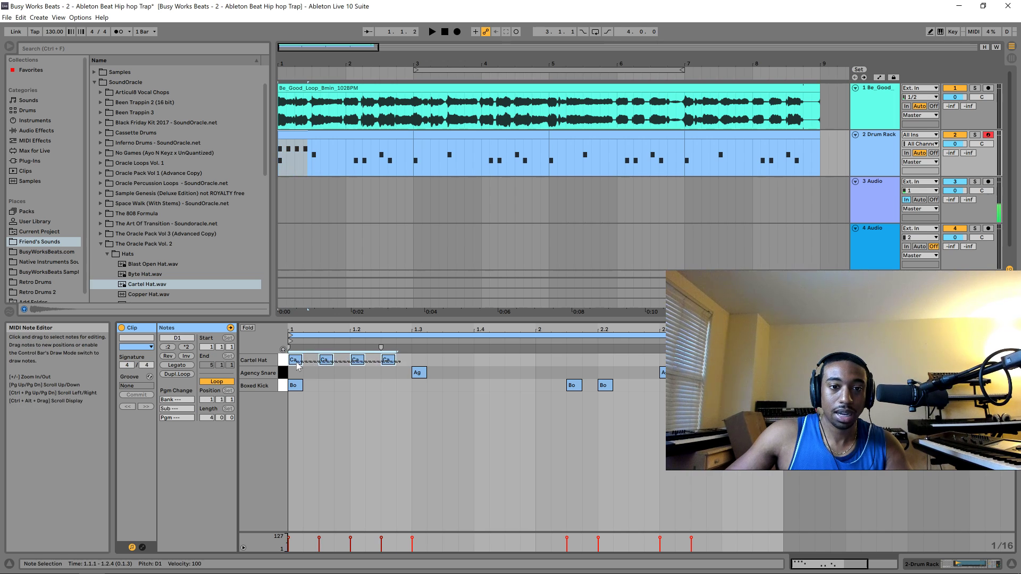
left_click(296, 365)
key("ctrl+d")
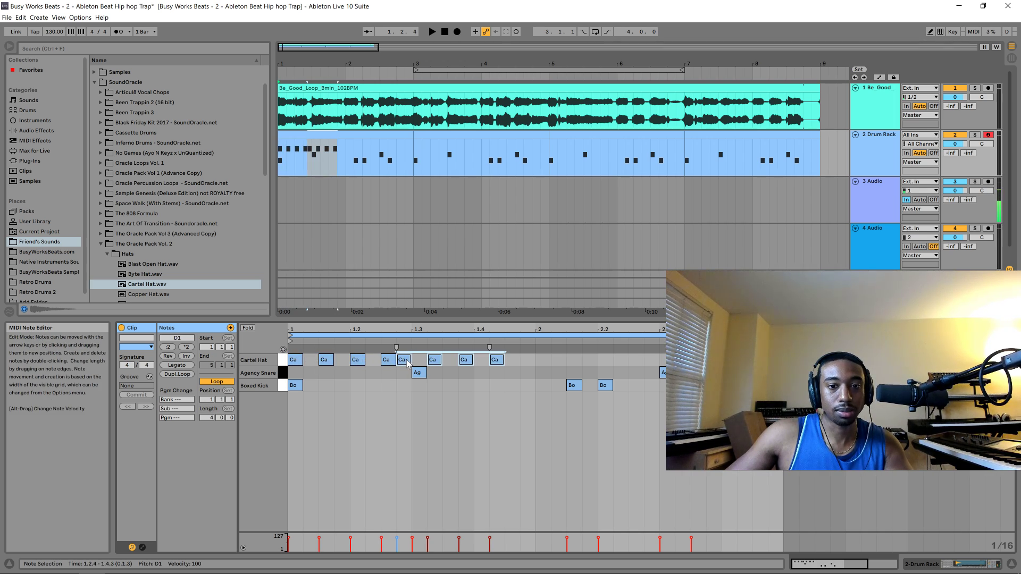
left_click_drag(407, 363, 422, 364)
key("space")
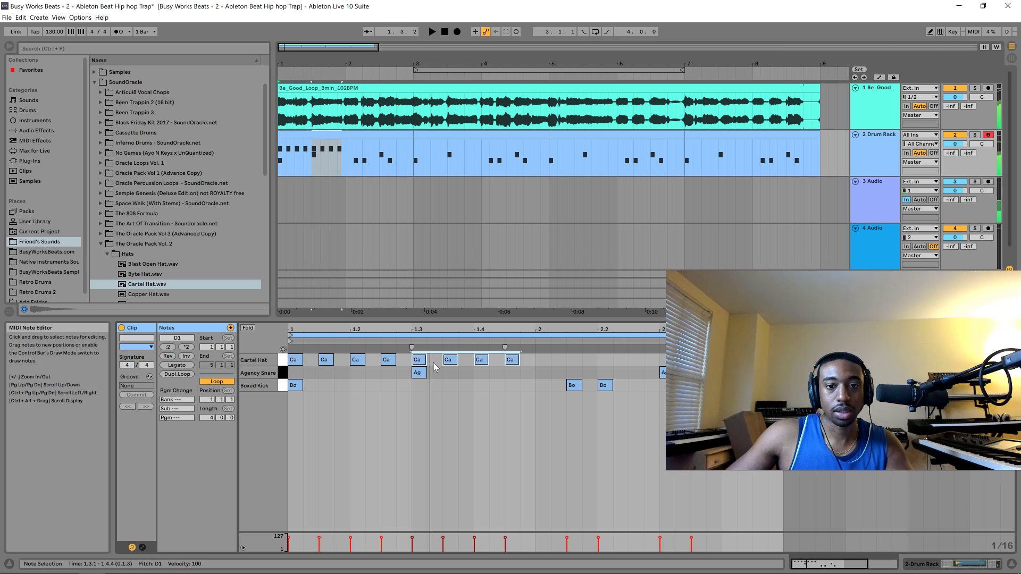
left_click(459, 400)
right_click(419, 402)
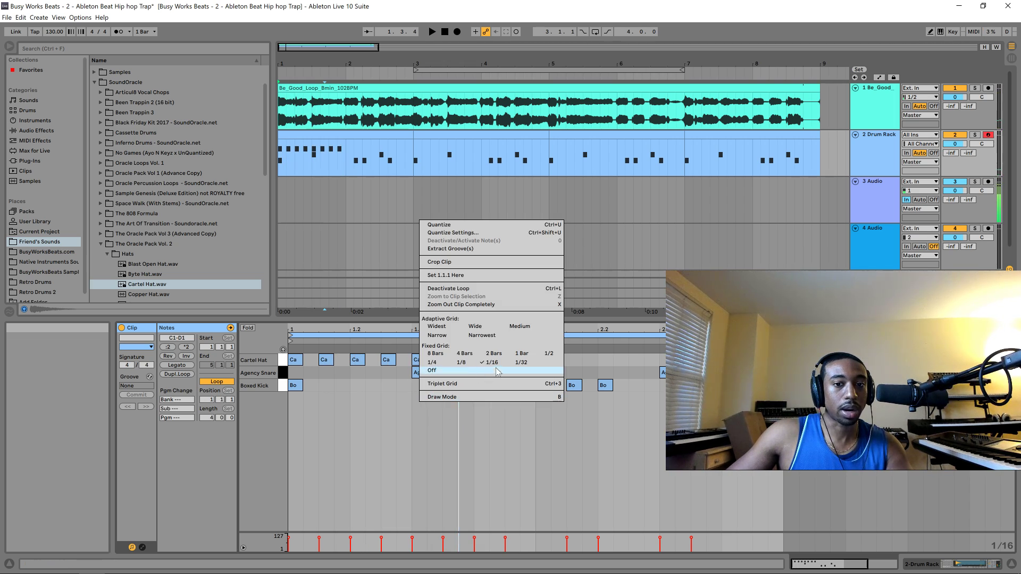
left_click(392, 407)
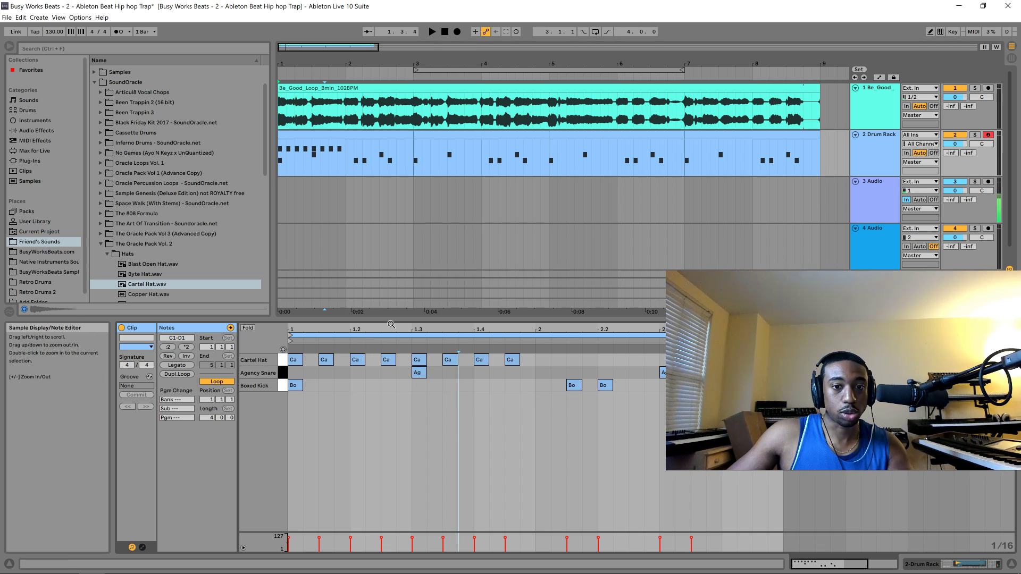
mouse_move(391, 328)
left_mouse_down()
mouse_move(390, 317)
mouse_move(383, 330)
left_mouse_up()
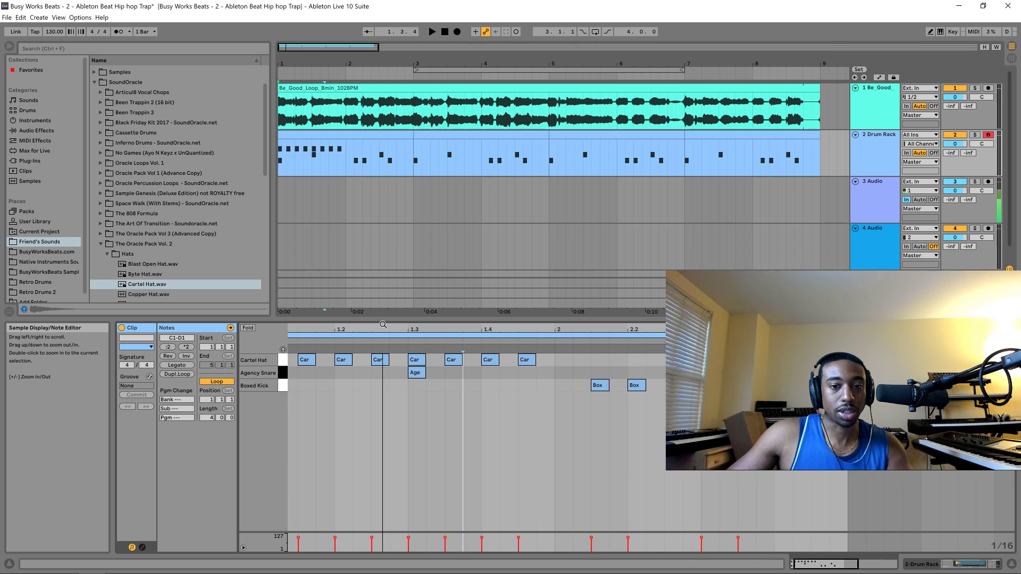
right_click(399, 411)
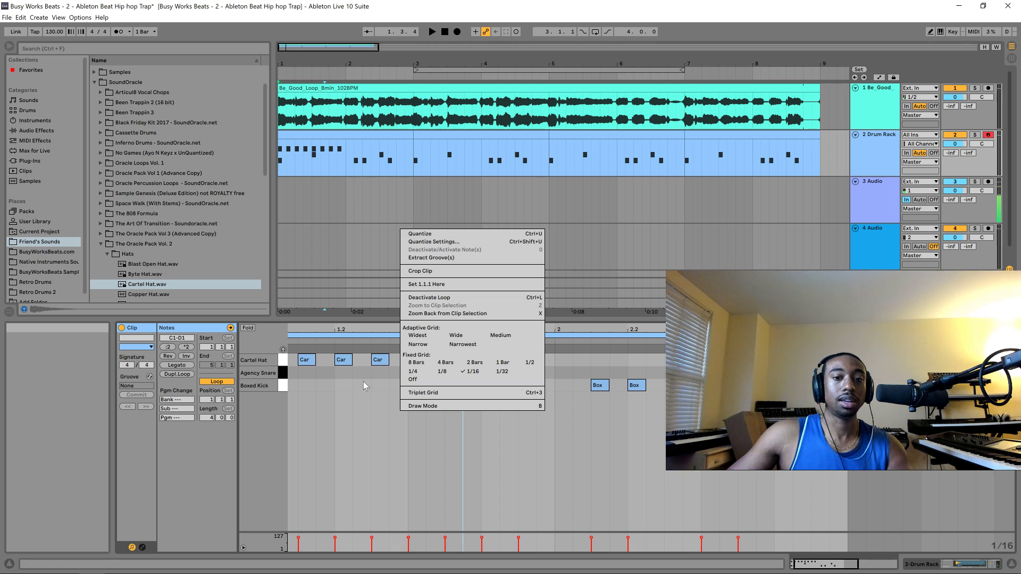
left_click(357, 408)
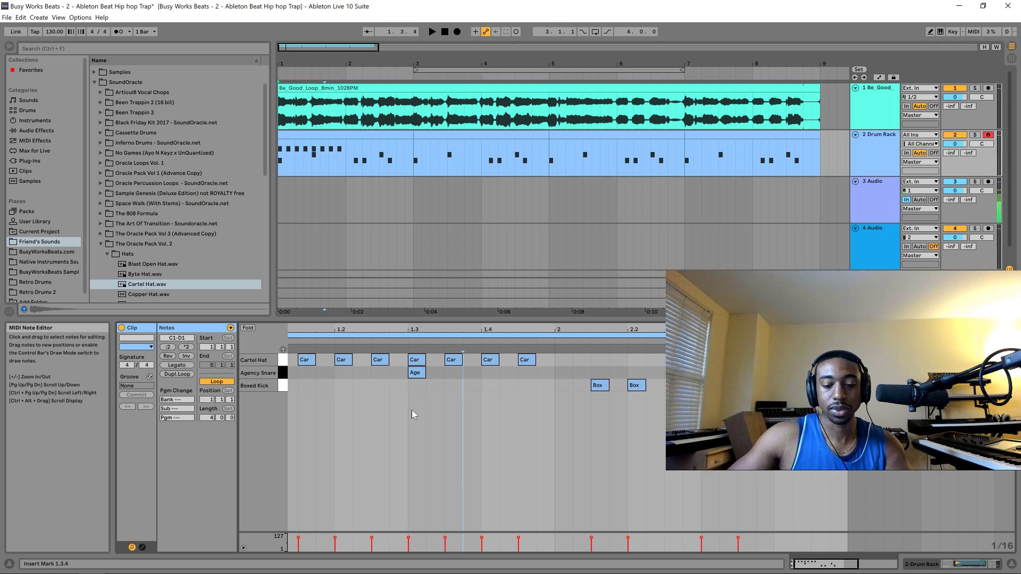
- Move the insert marker back to the start of the first drum clip and play the hat pattern
key("Left")
key("Left")
key("Left")
key("Left")
key("Left")
key("Left")
key("Left")
key("Left")
key("Left")
key("Left")
key("Left")
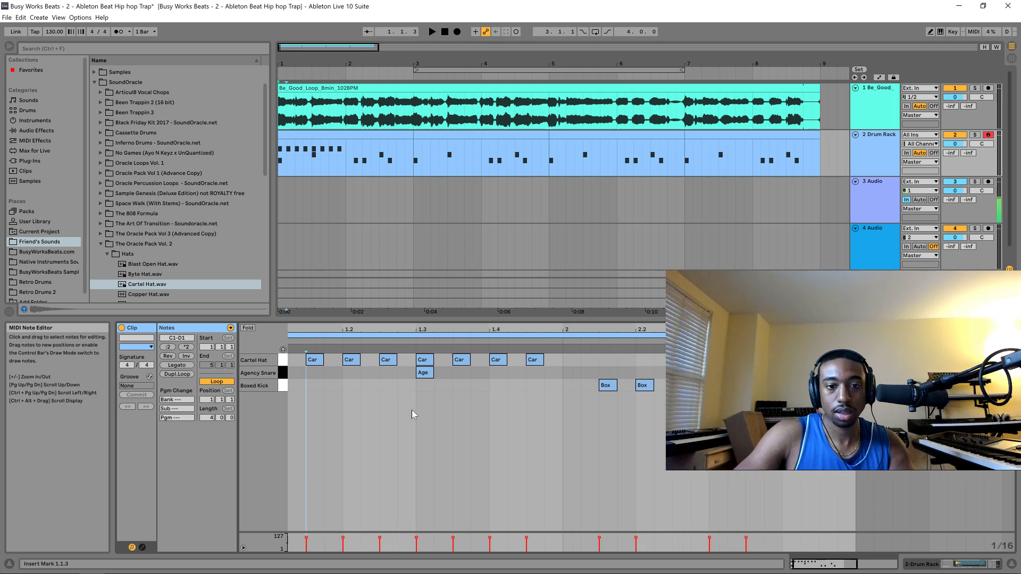
key("space")
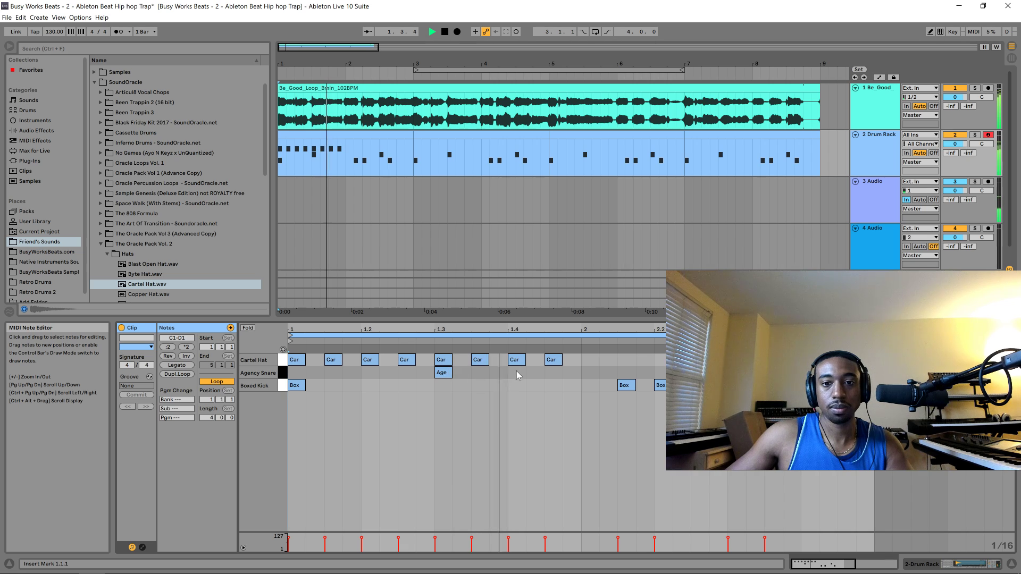
- Add an extra Cartel Hat note at 1.4.2 and play the pattern
double_click(534, 362)
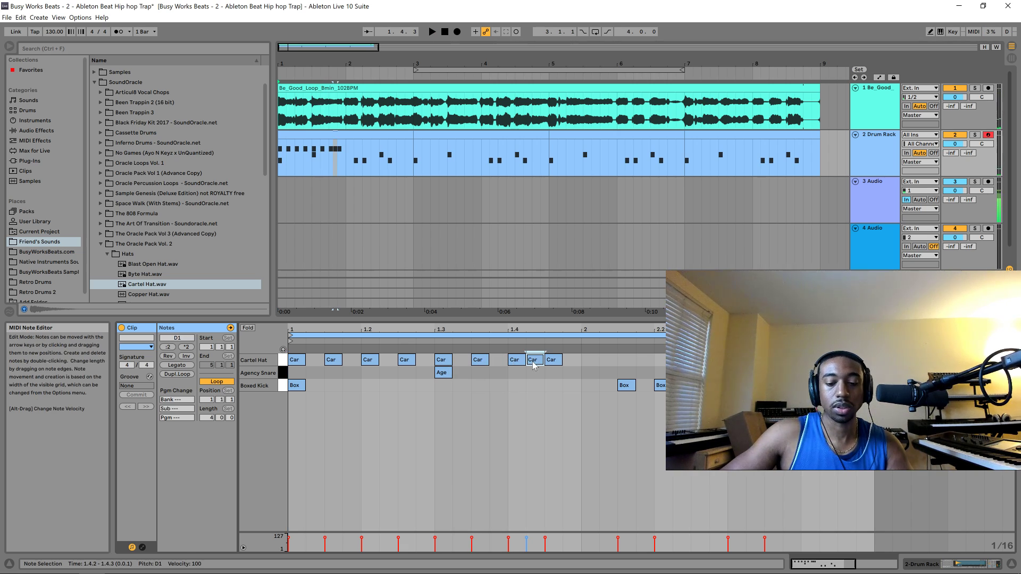
key("space")
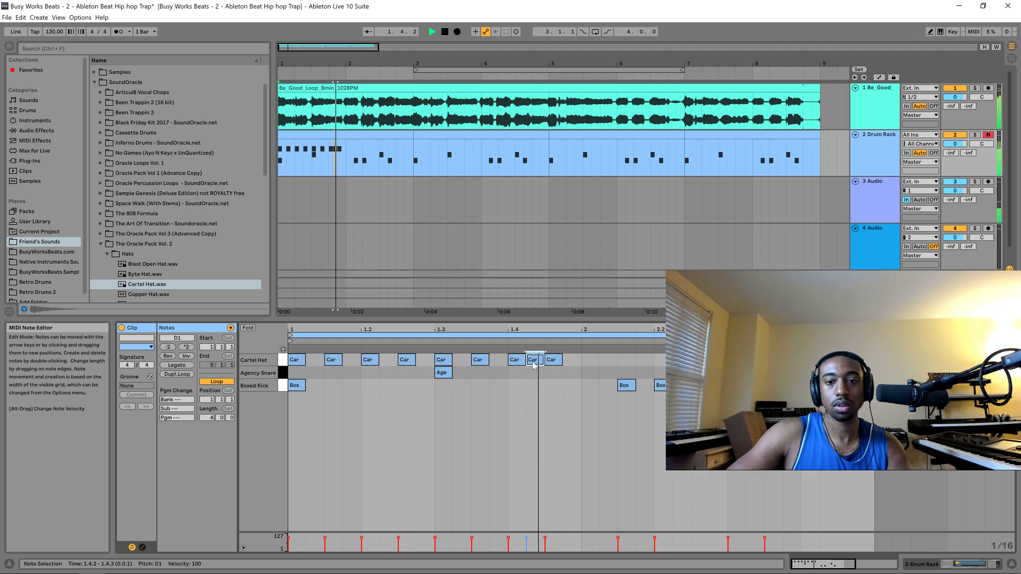
key("space")
- Continue the Cartel Hat eighth notes from 2.1.1 to 2.2.3 in the second bar, and play the result
double_click(620, 362)
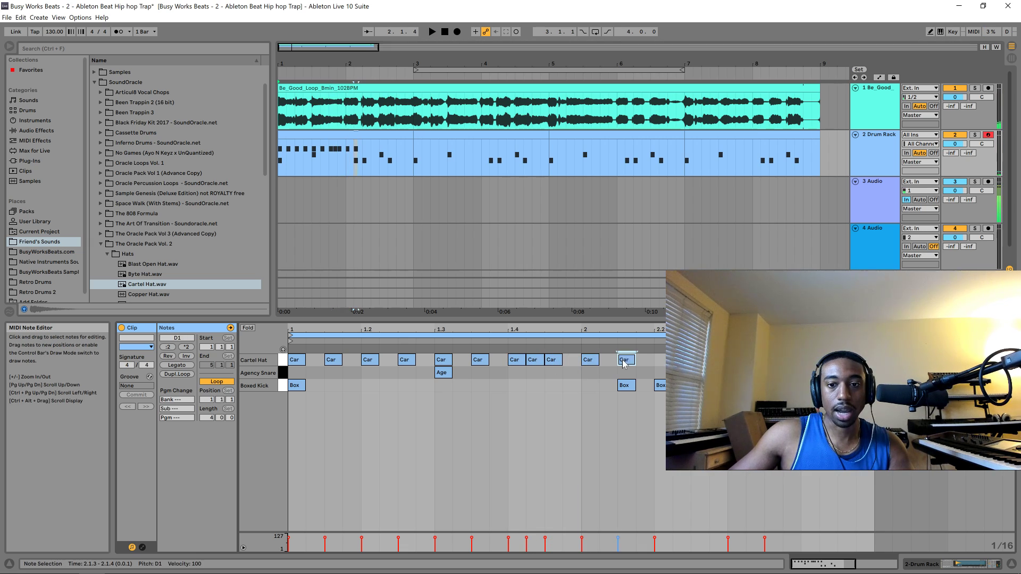
double_click(659, 362)
double_click(699, 361)
key("space")
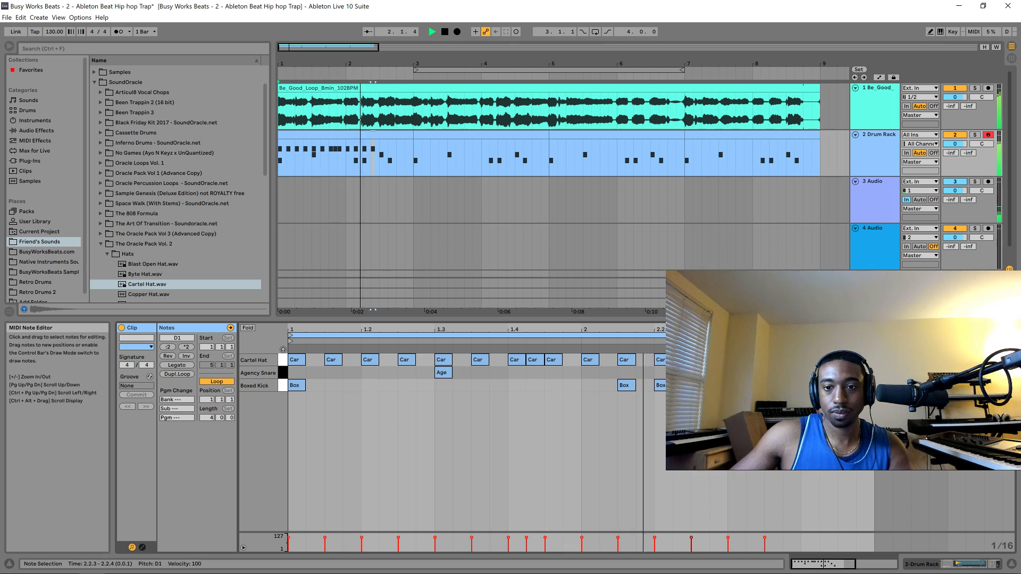
- Set the grid to 1/32 and turn the Cartel Hat note at 2.2.1 into a four-note 1/32 roll up to 2.2.3, and play it
key("space")
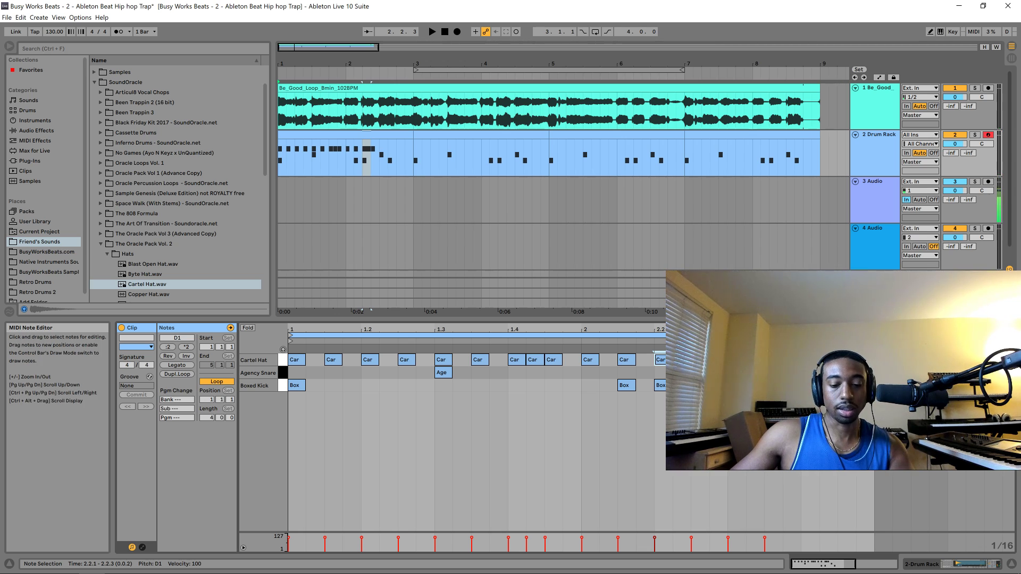
right_click(691, 360)
left_click(788, 315)
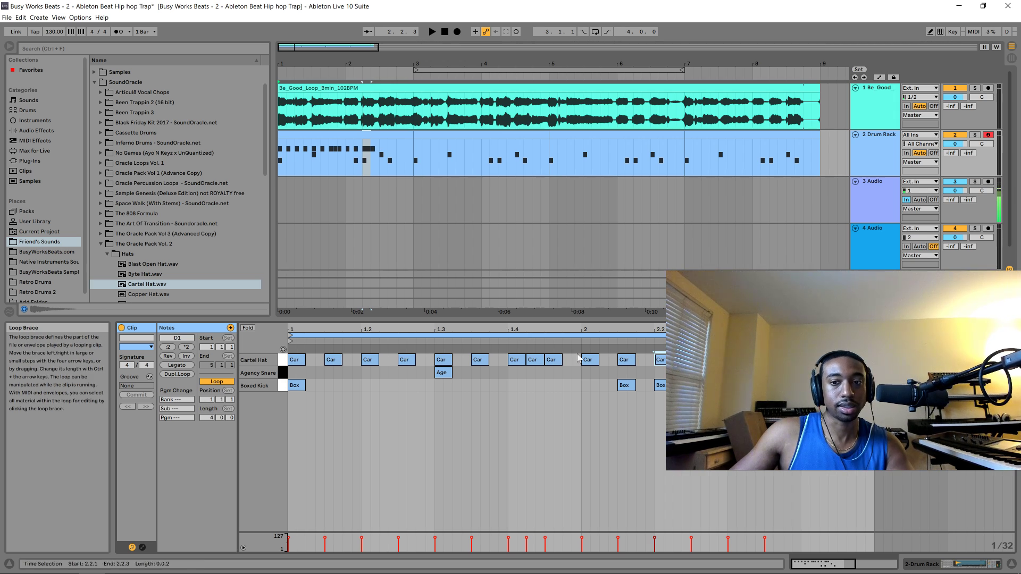
left_click(21, 18)
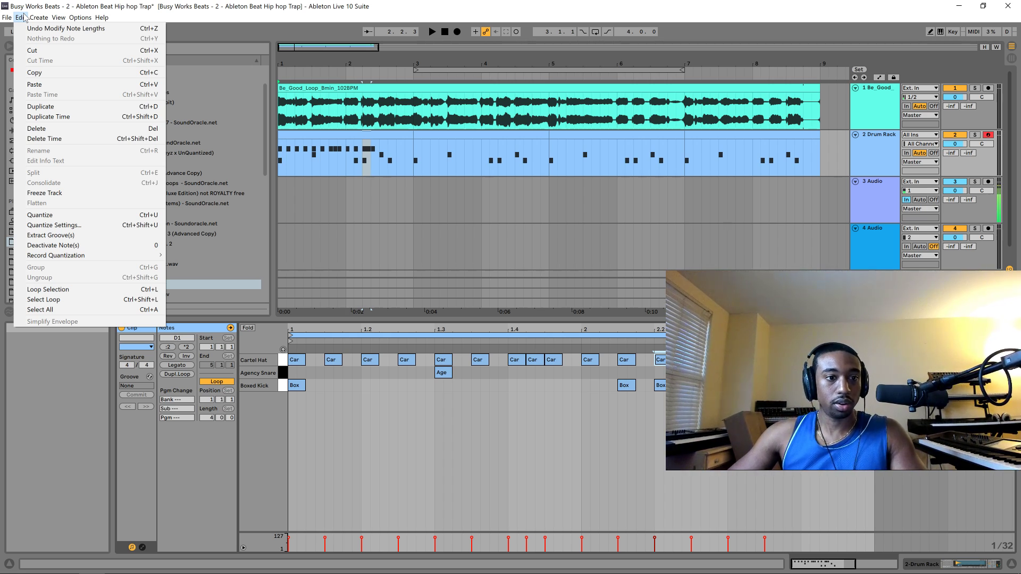
left_click(24, 18)
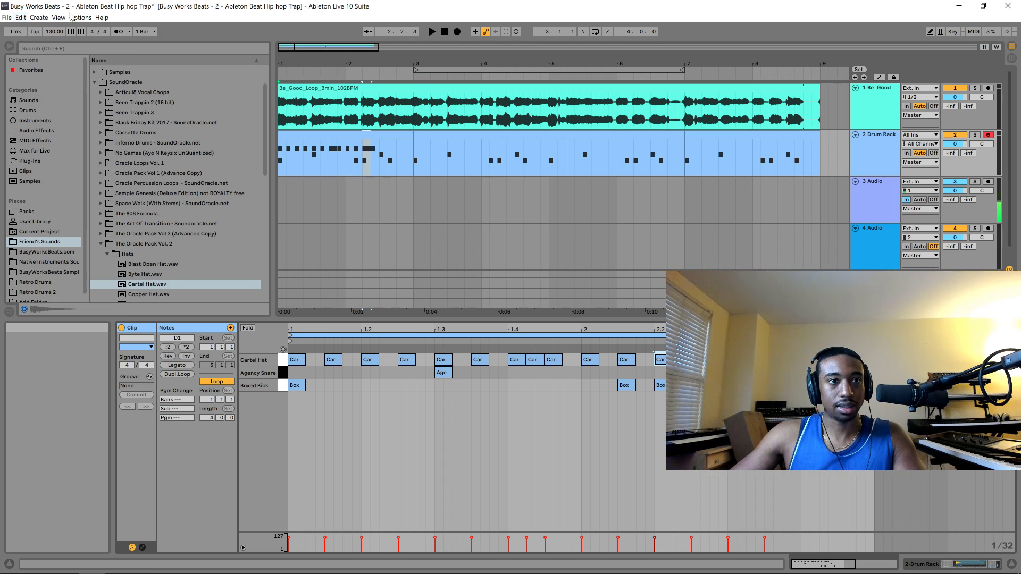
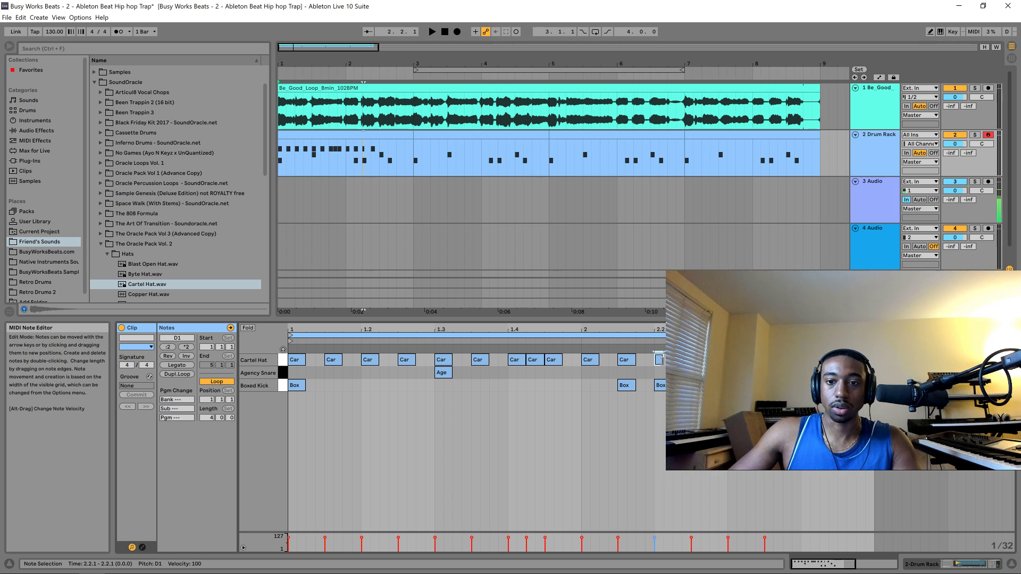
key("ctrl+d")
key("ctrl+d")
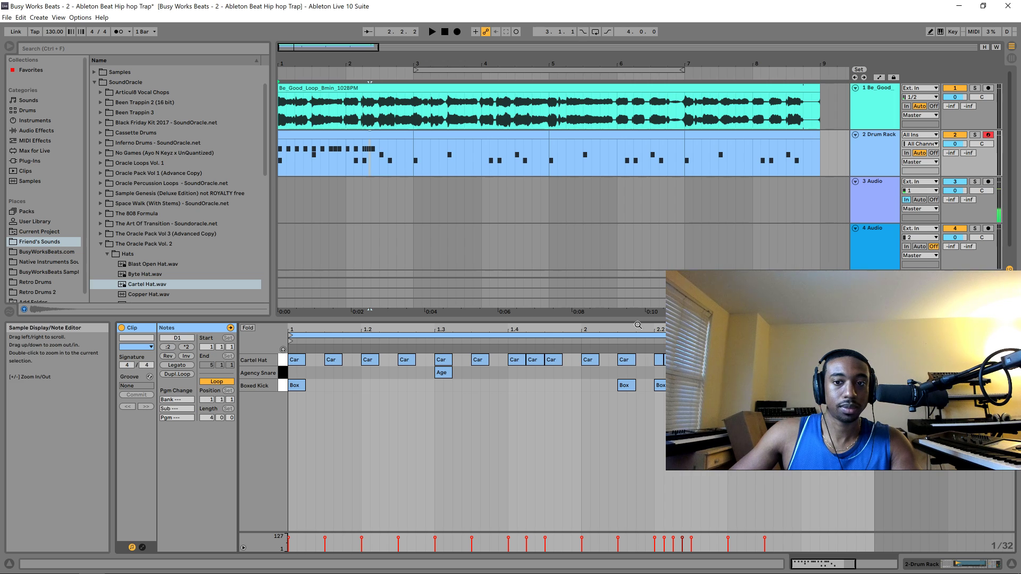
key("space")
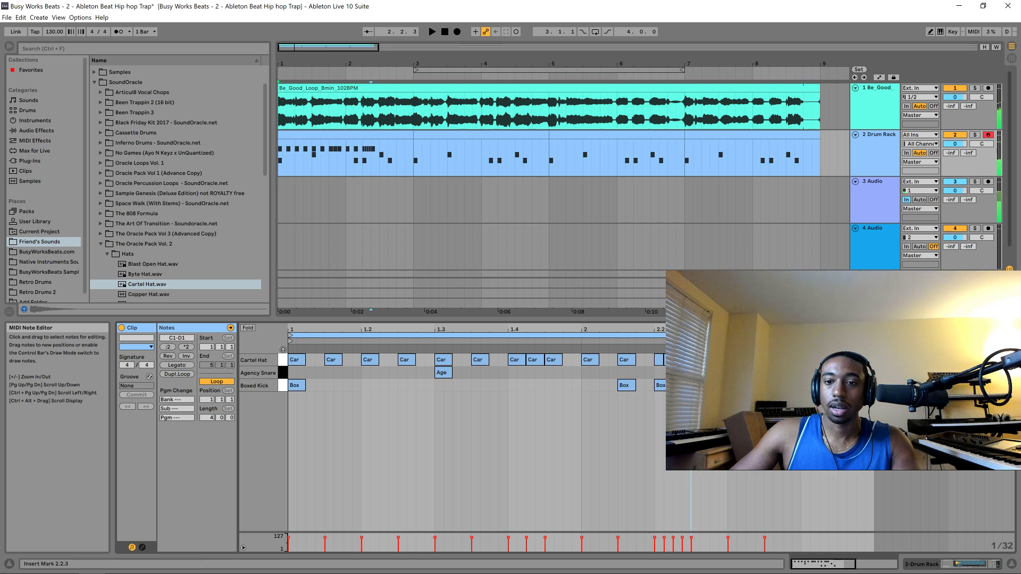
- Turn off the grid and try to shorten the Cartel Hat note at 2.2.1
right_click(681, 471)
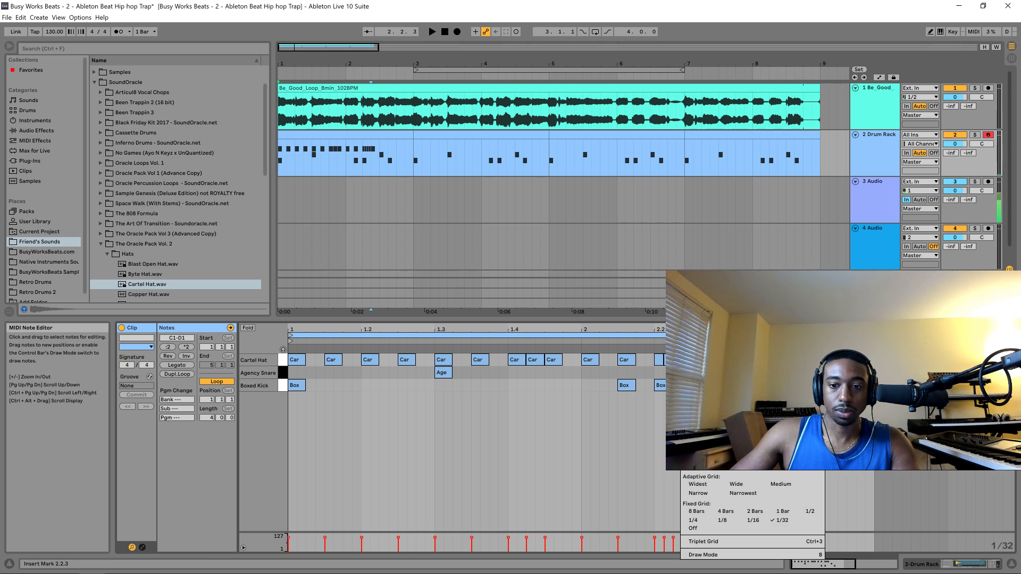
left_click(693, 528)
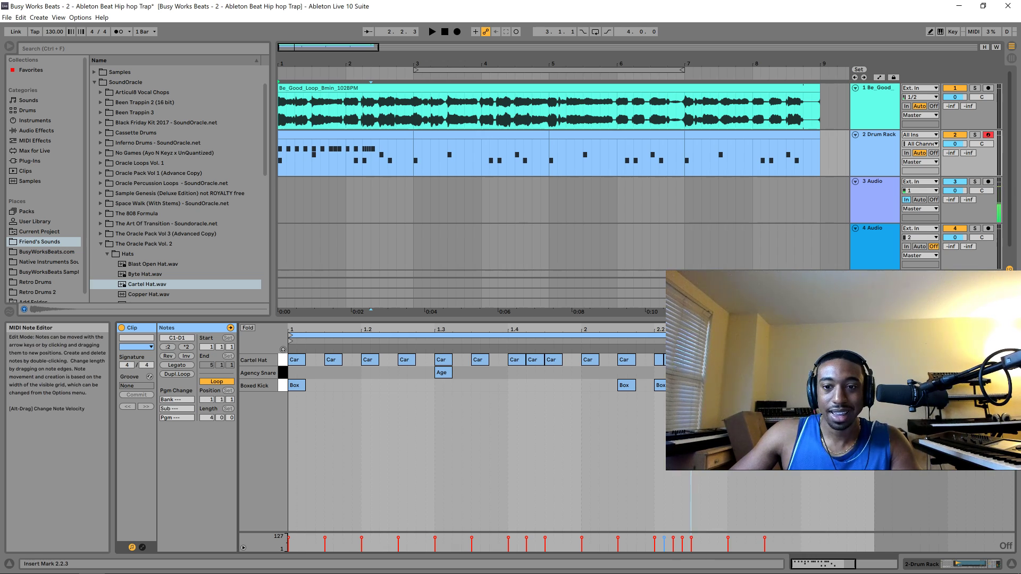
left_click_drag(684, 330, 567, 373)
left_click(499, 363)
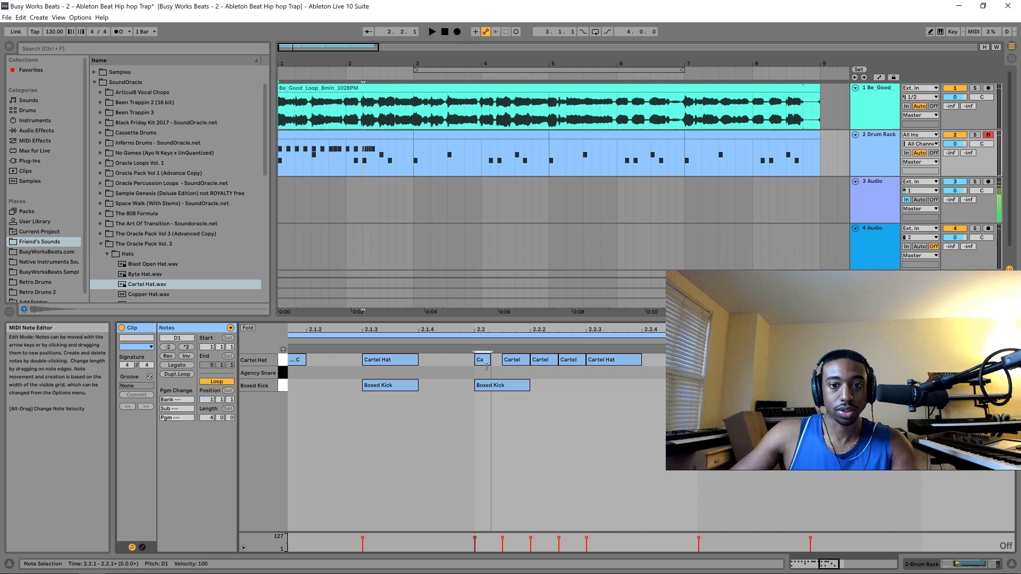
left_click_drag(493, 369, 487, 369)
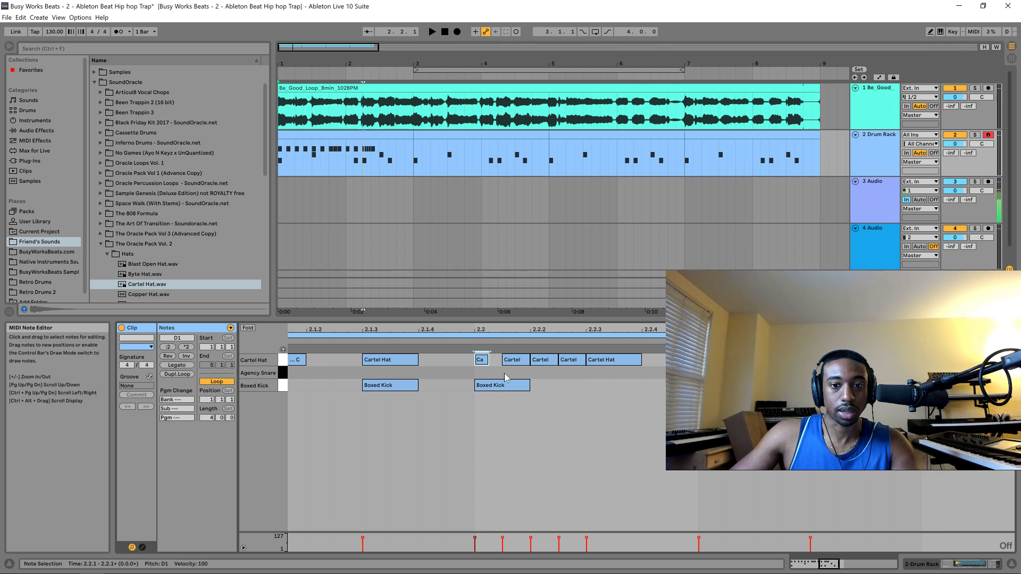
key("ctrl+z")
- Restore the 1/32 grid and try to shorten the four Cartel Hat roll notes between 2.2.1 and 2.2.3
right_click(556, 379)
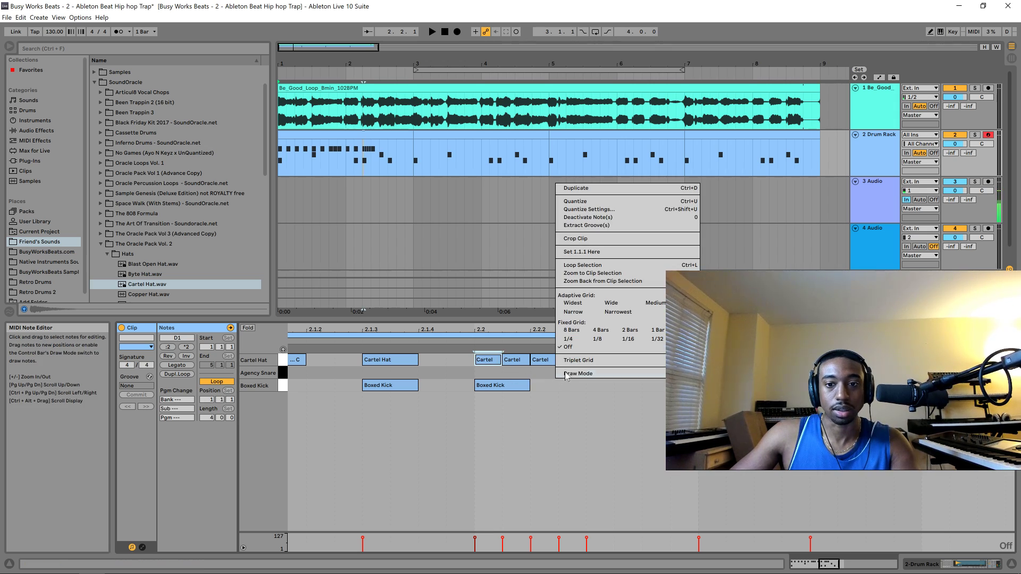
left_click(661, 341)
left_click(581, 363)
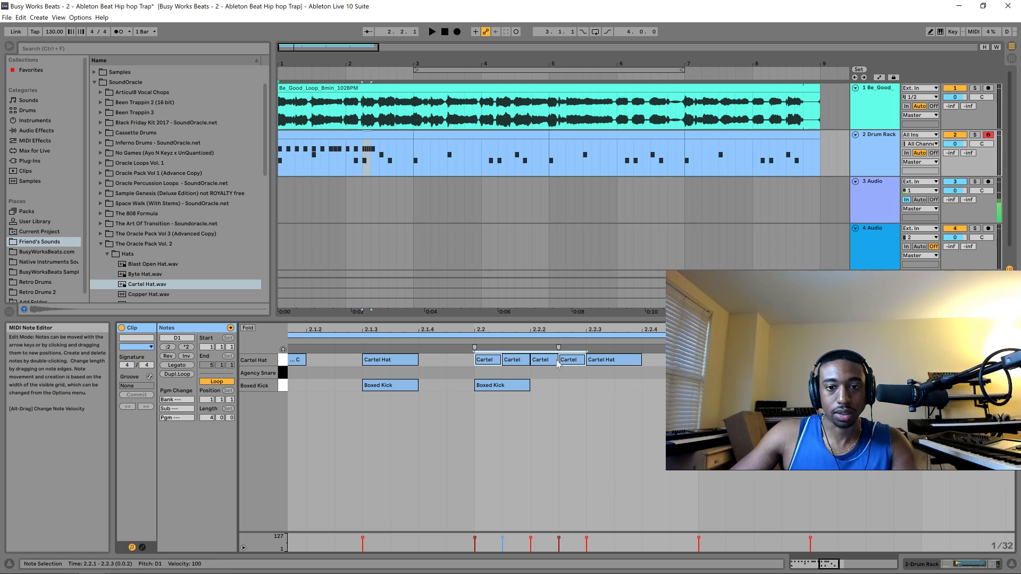
left_click_drag(584, 362, 567, 362)
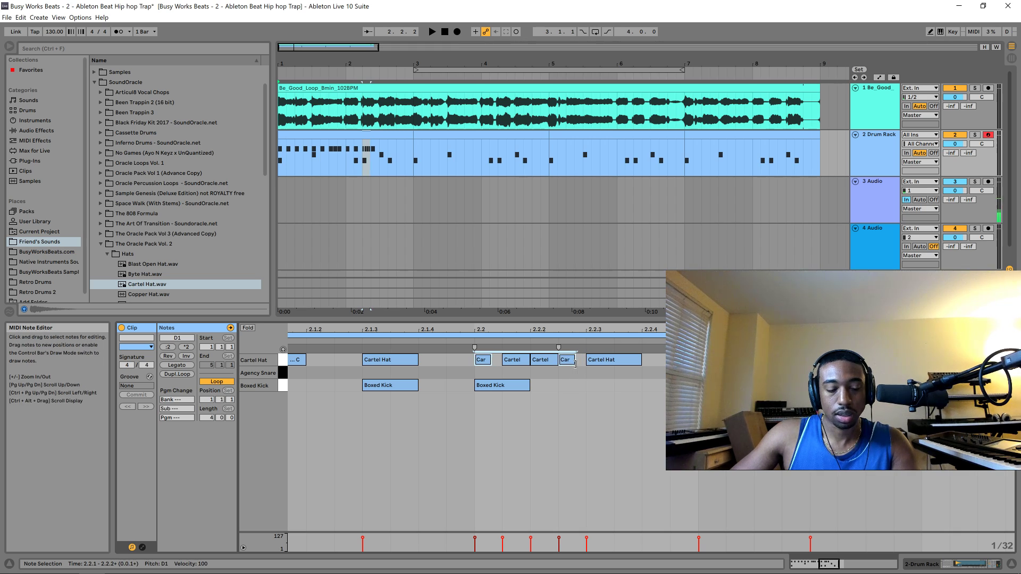
key("ctrl+z")
left_click(546, 361)
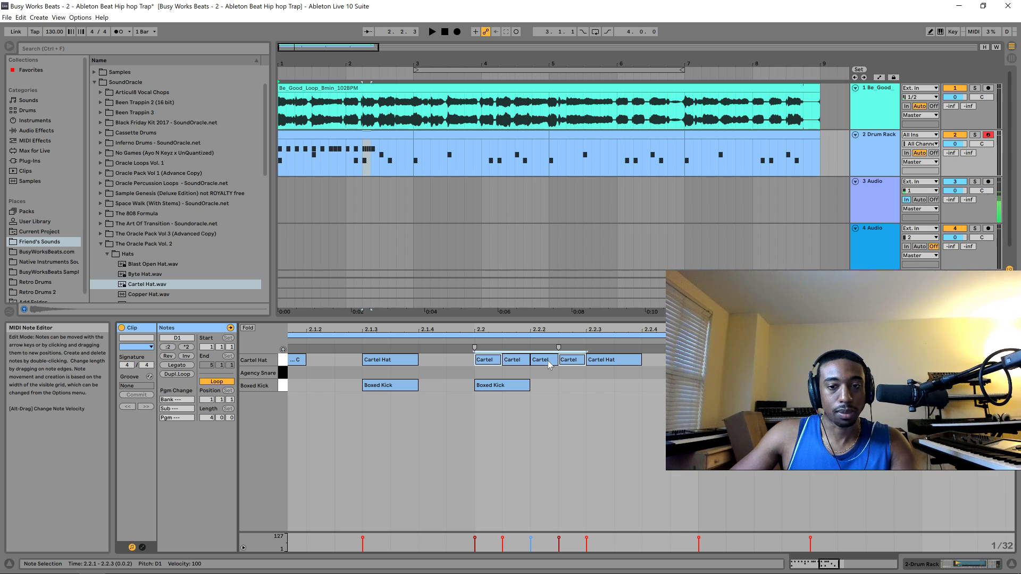
left_click(522, 363)
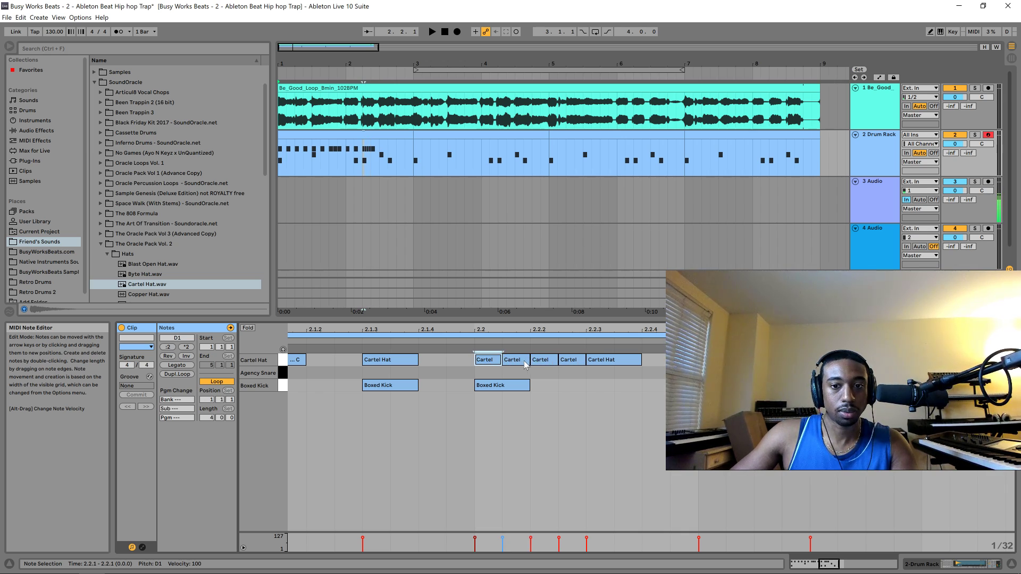
left_click(525, 364, "shift")
mouse_move(586, 360)
left_mouse_down()
mouse_move(562, 363)
mouse_move(582, 364)
mouse_move(575, 367)
left_mouse_up()
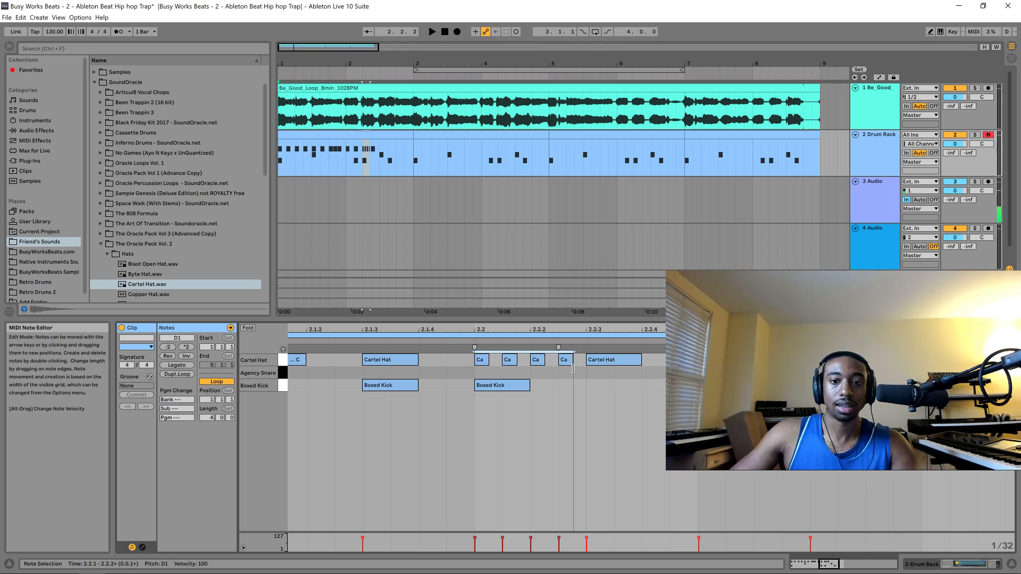
left_click_drag(571, 367, 570, 372)
right_click(570, 372)
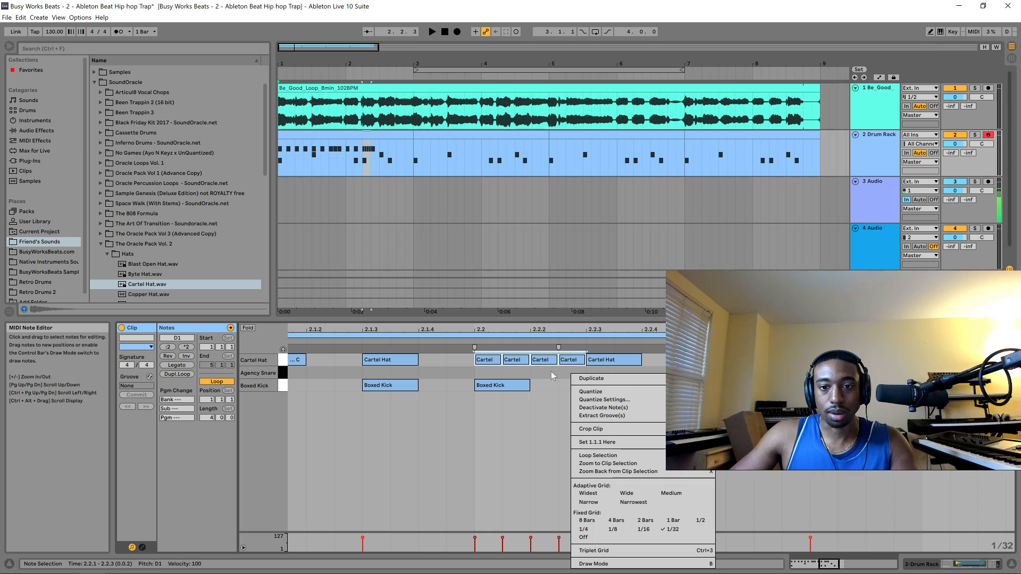
left_click(677, 531)
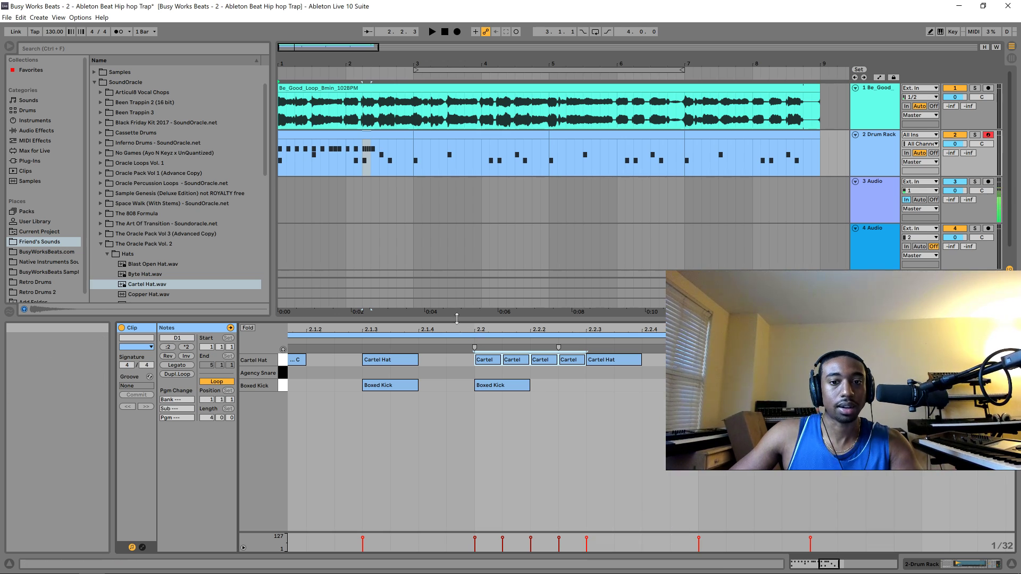
- Play the hat roll, add Cartel Hat notes at 2.3.1 and 2.3.3, and play the pattern
left_click_drag(467, 328, 473, 308)
key("space")
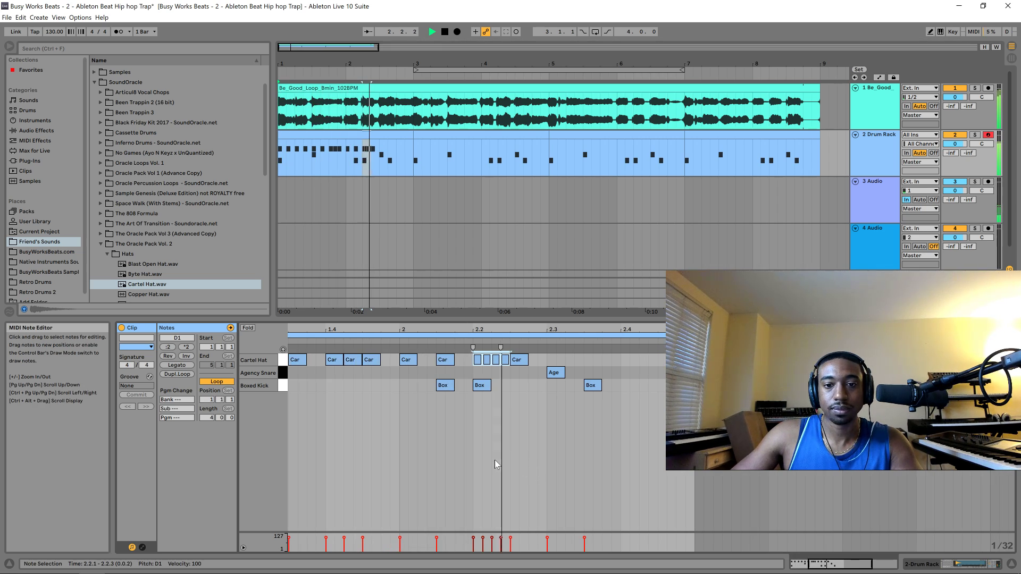
left_click(548, 361)
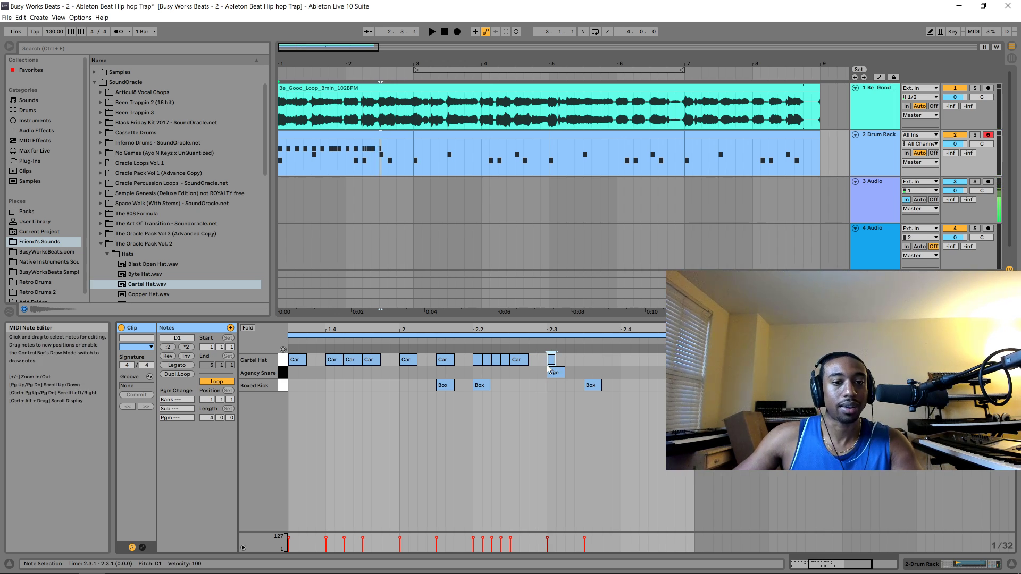
key("space")
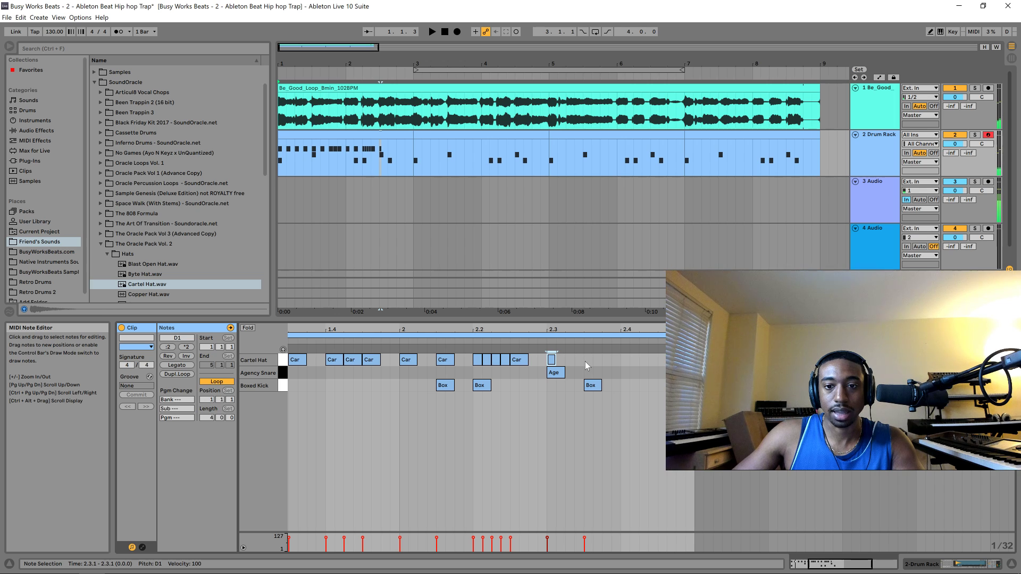
double_click(585, 360)
key("space")
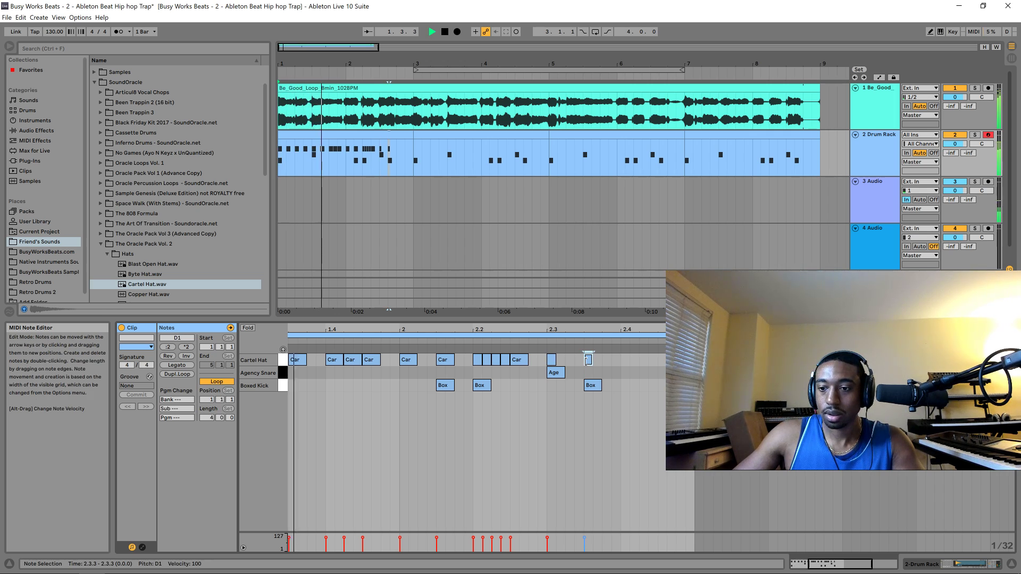
key("space")
key("space")
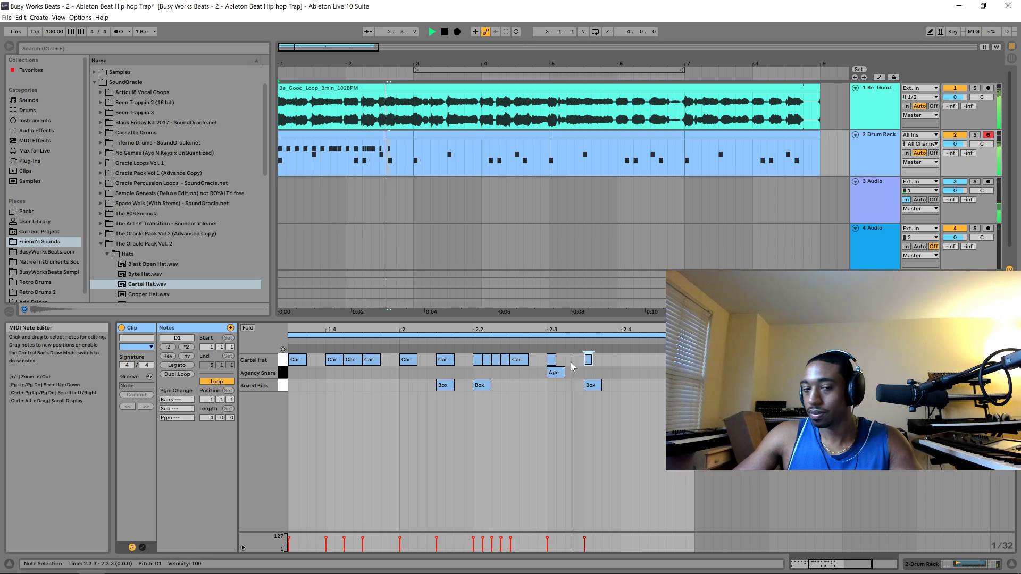
- Add Cartel Hat notes at 2.4.1, 2.4.3 and 2.4.4 and play the two-bar pattern
double_click(623, 360)
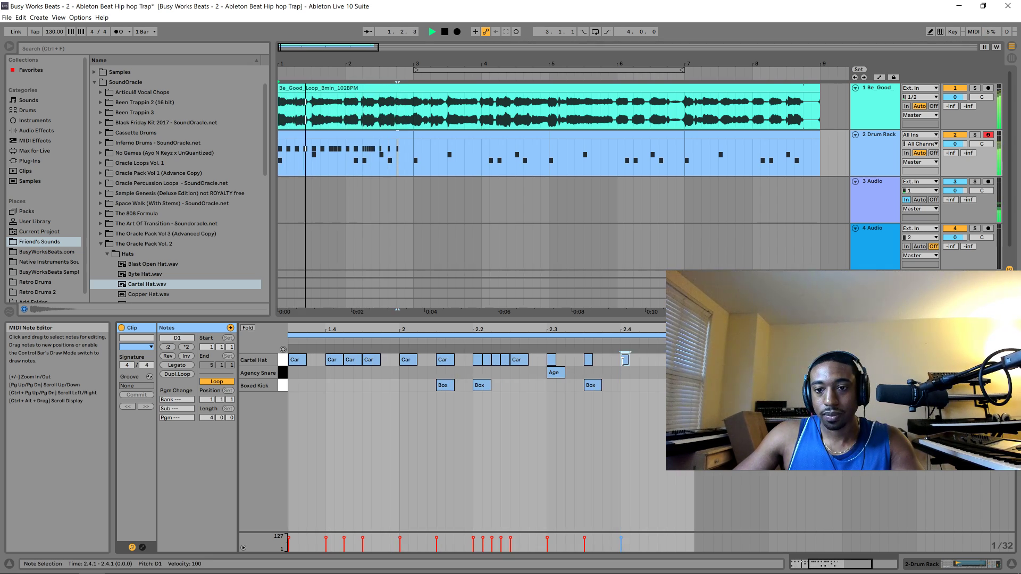
left_click(651, 361)
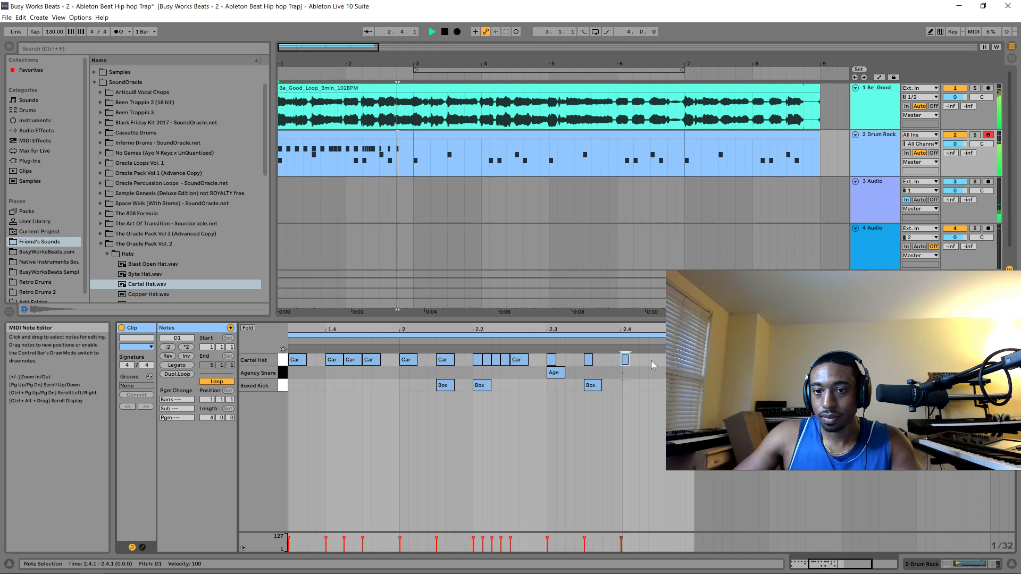
key("space")
double_click(652, 361)
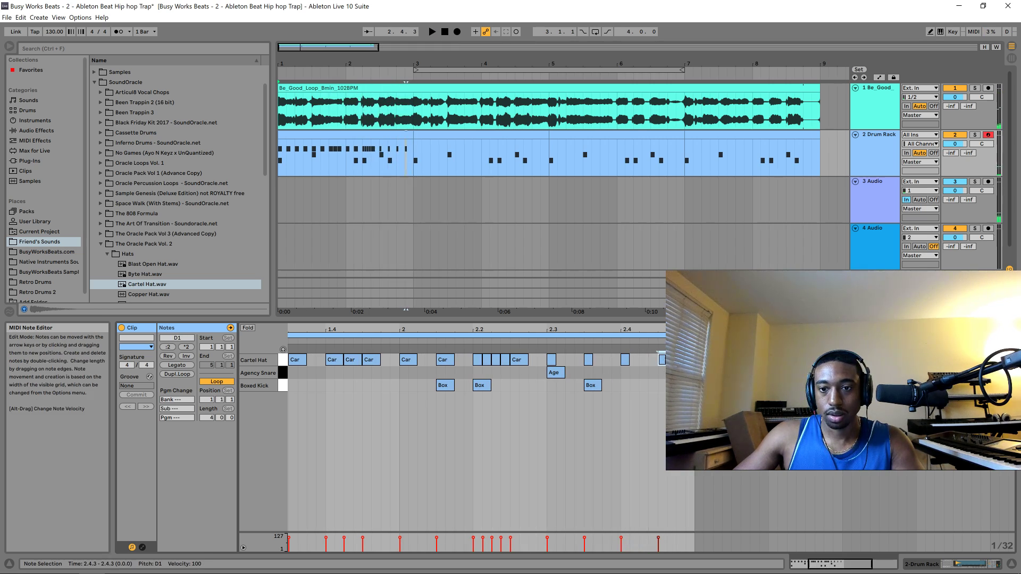
double_click(671, 360)
key("space")
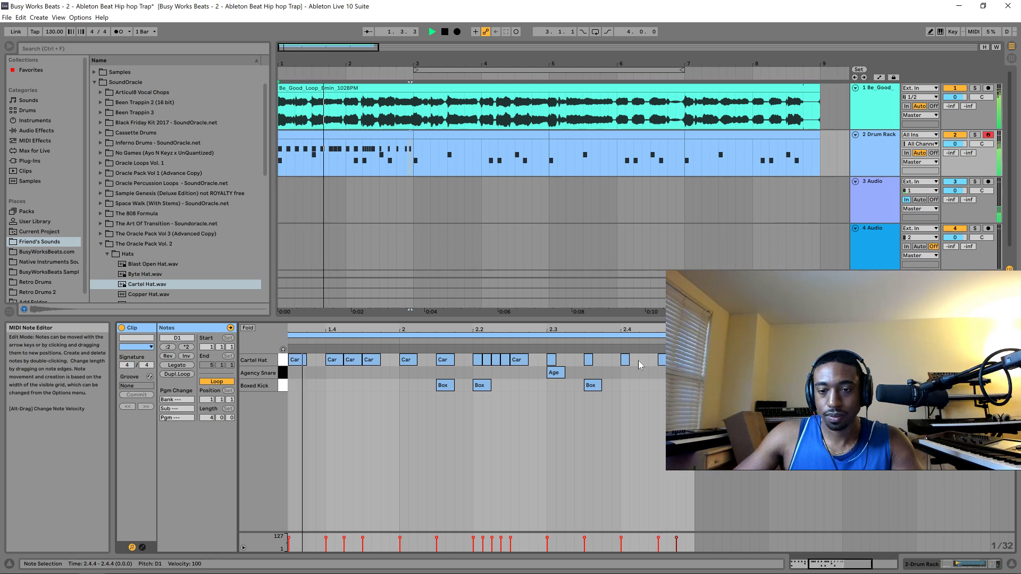
- Lengthen the Cartel Hat note at 2.4.1 to reach 2.4.3, then save the Live set
left_click_drag(629, 361, 658, 360)
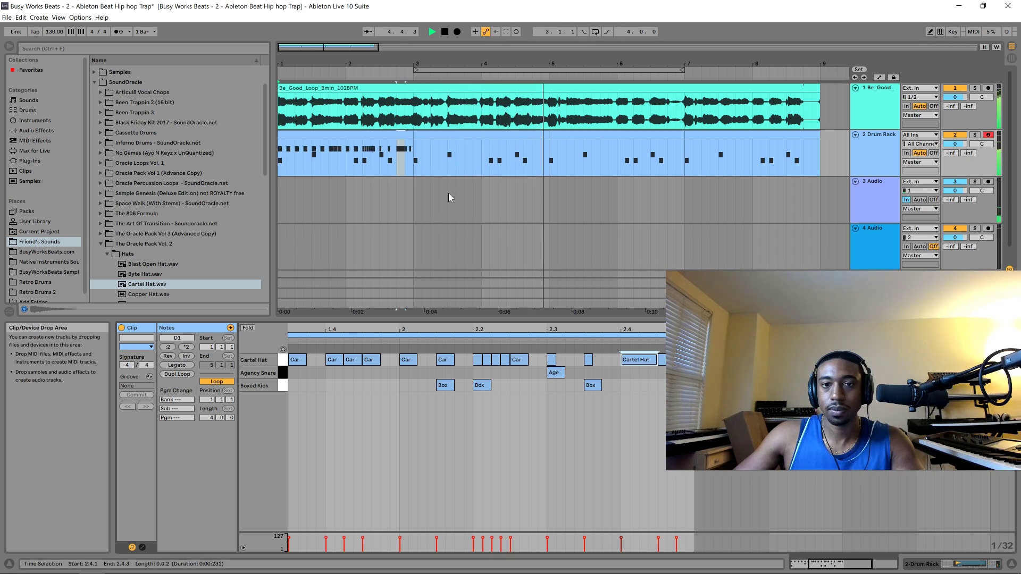
key("space")
left_click(417, 137)
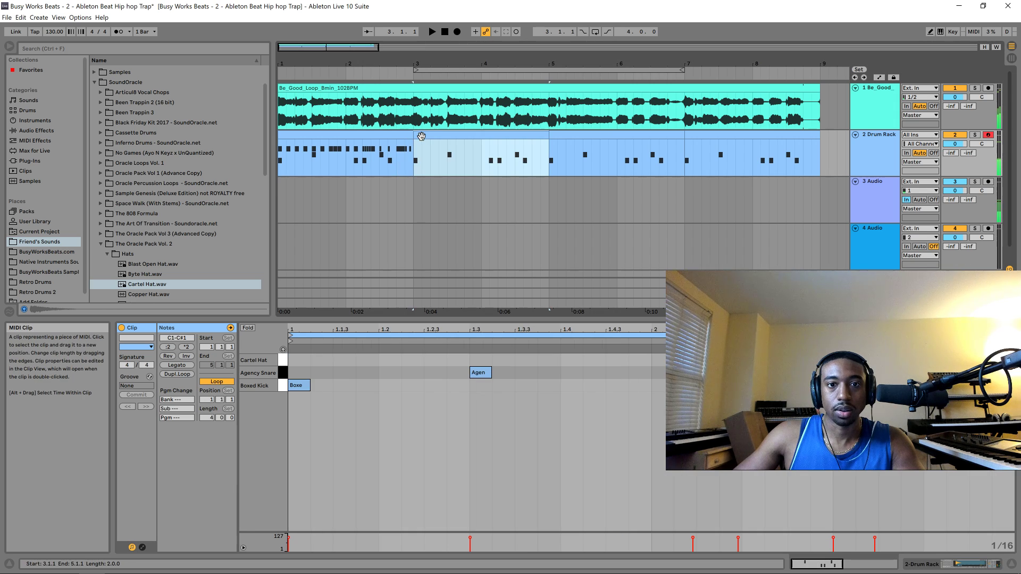
left_click(388, 143)
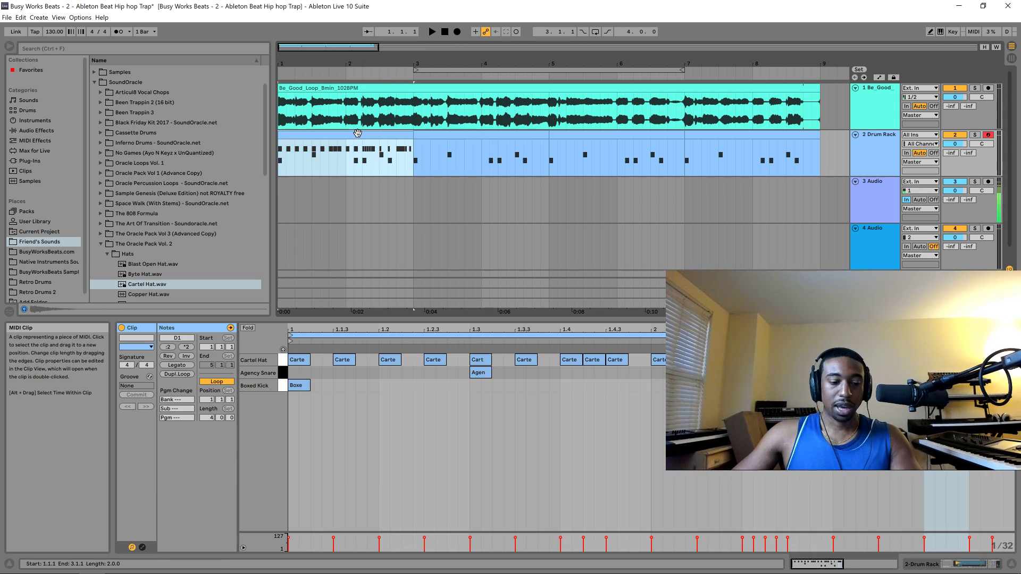
key("ctrl+s")
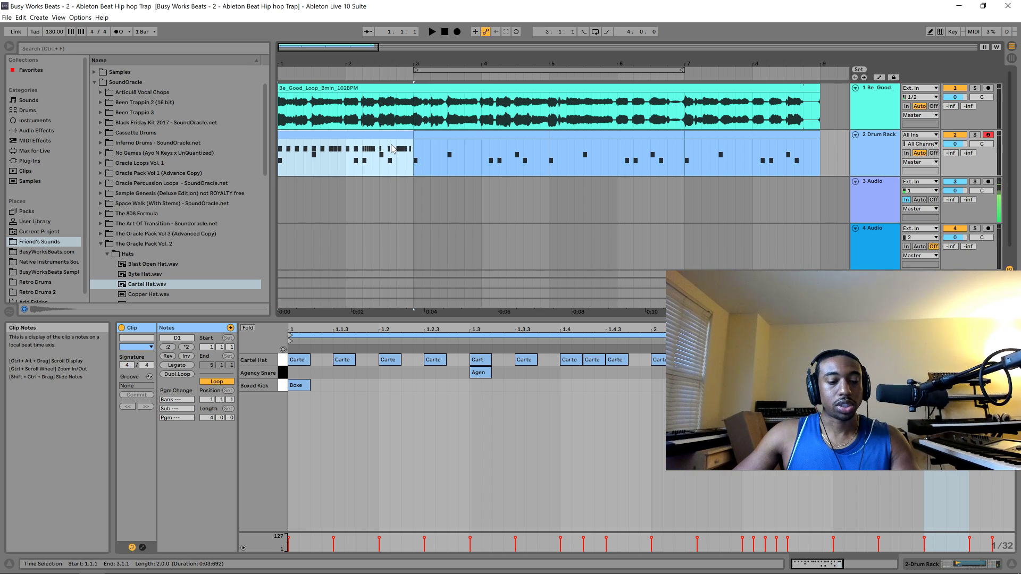
- Delete the three old drum clips covering bars 3 to 9 on the Drum Rack track
left_click(474, 137)
key("Delete")
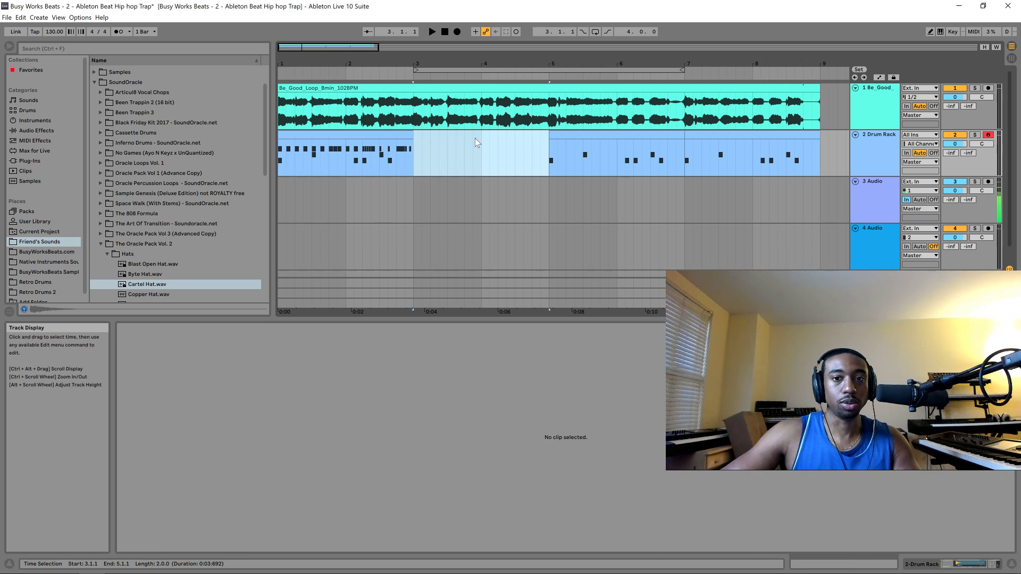
left_click(619, 140)
key("Delete")
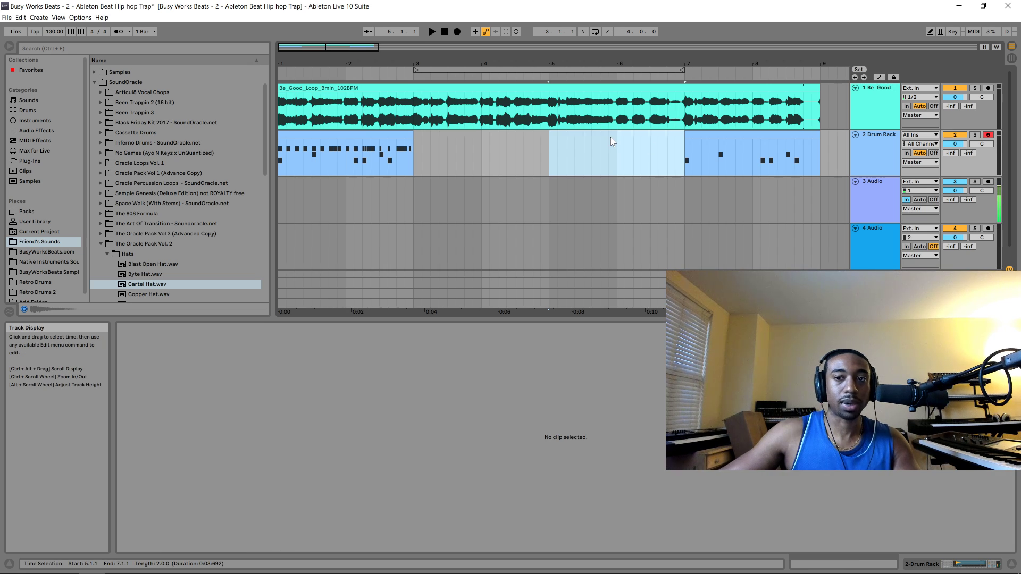
left_click(720, 142)
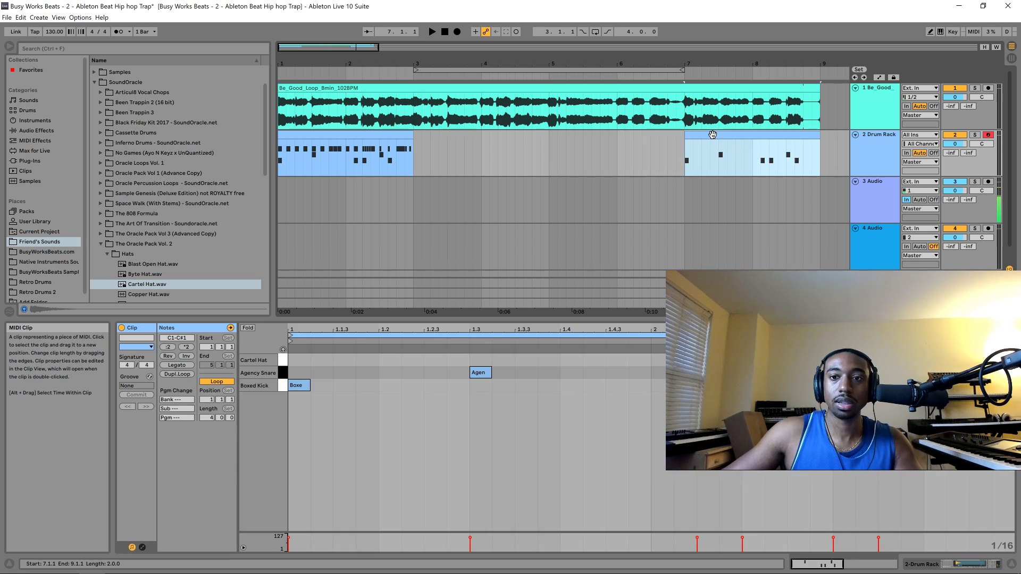
key("Delete")
- Duplicate the first two-bar section of drums and Be_Good loop three times, filling the arrangement up to bar 9
left_click(345, 135)
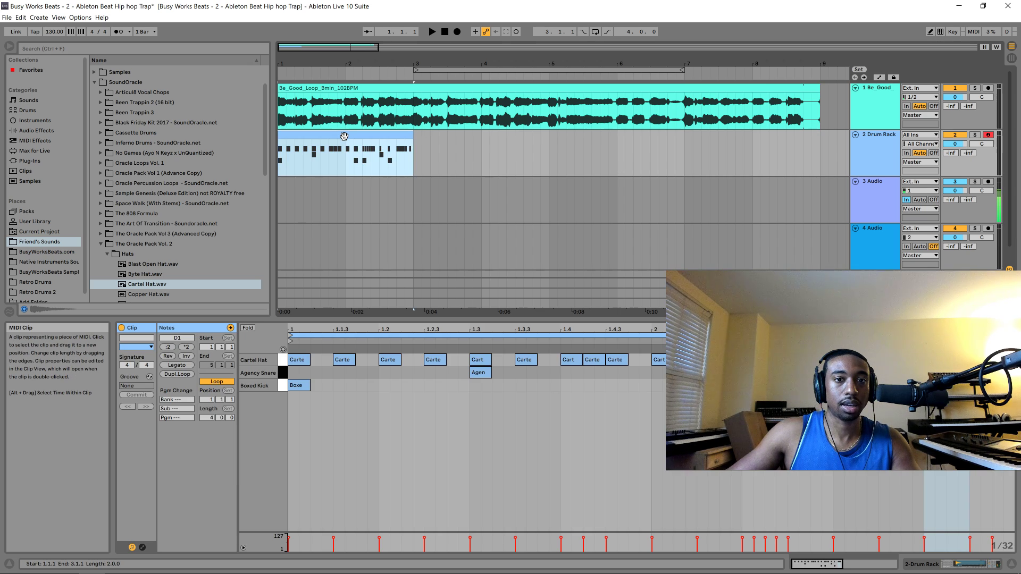
key("ctrl+d")
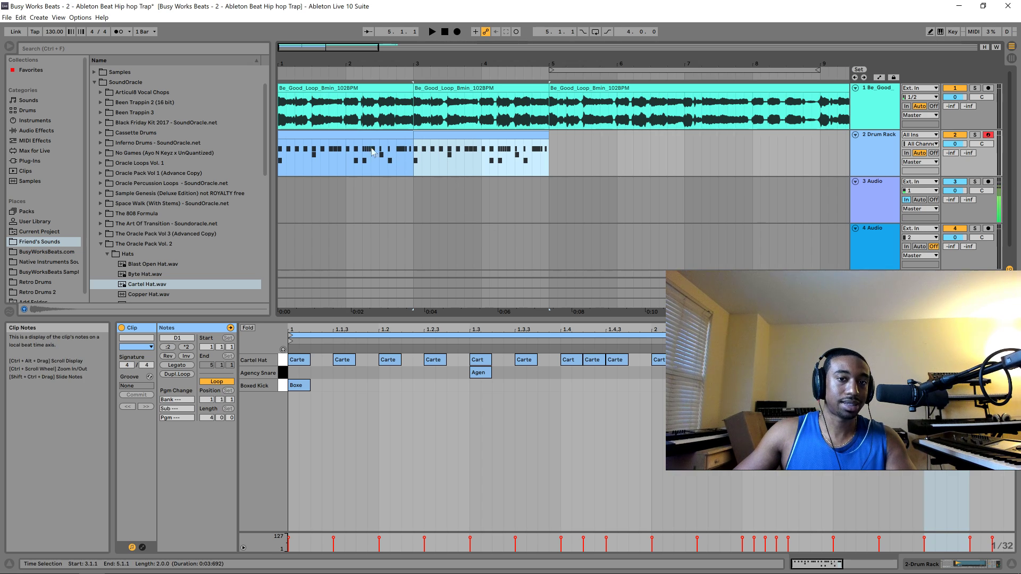
key("ctrl+d")
key("ctrl+d")
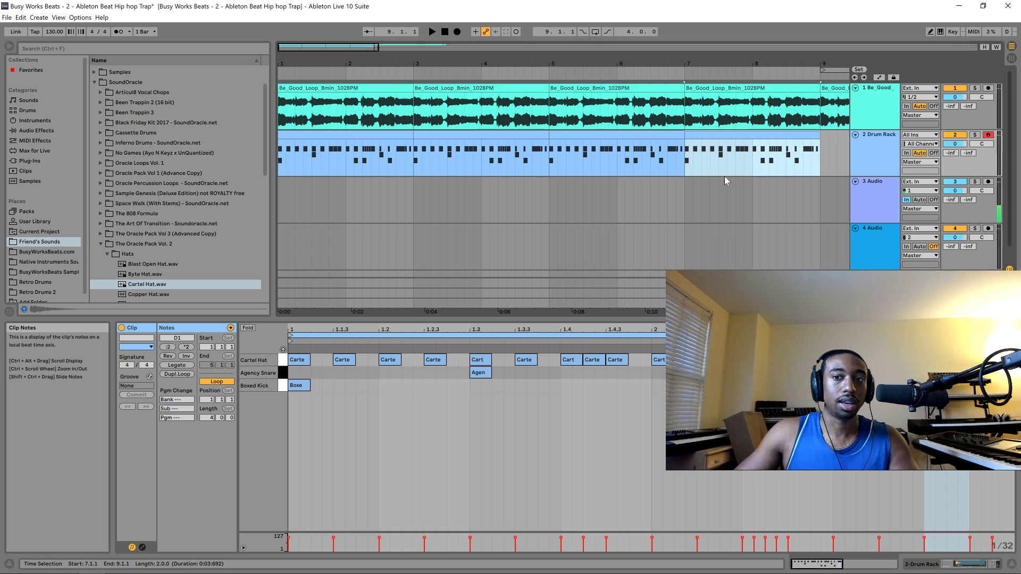
- In the drum clip at bar 3, try an Agency Snare note at 1.2.2, remove it and play the clip
left_click(434, 156)
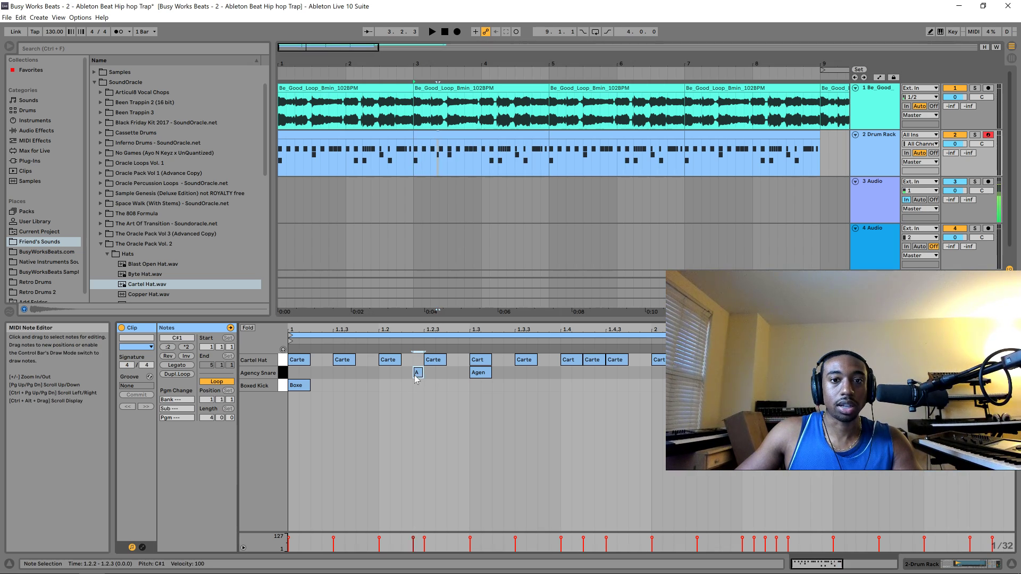
double_click(416, 373)
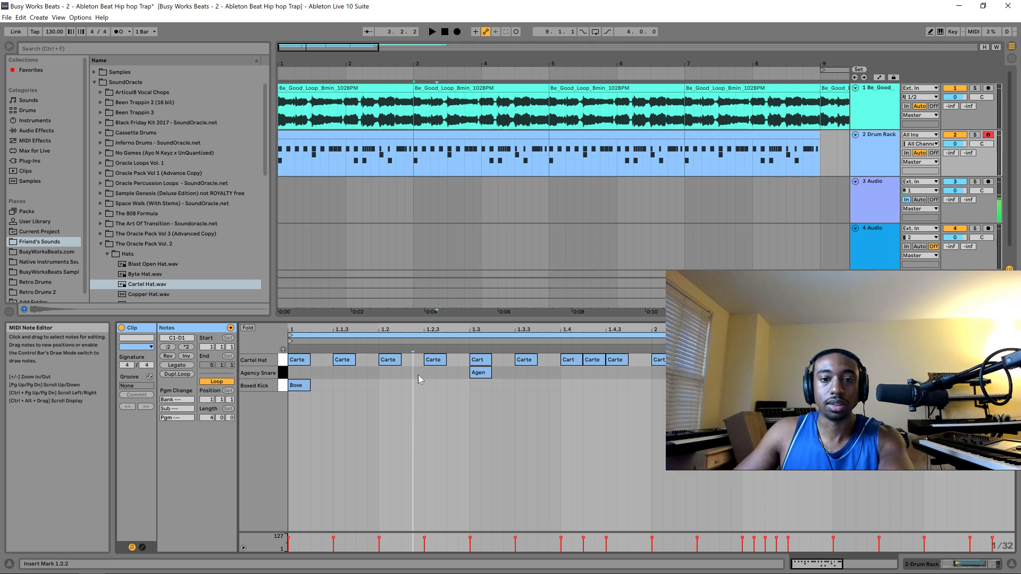
double_click(418, 375)
key("Left")
key("Left")
key("Left")
key("Left")
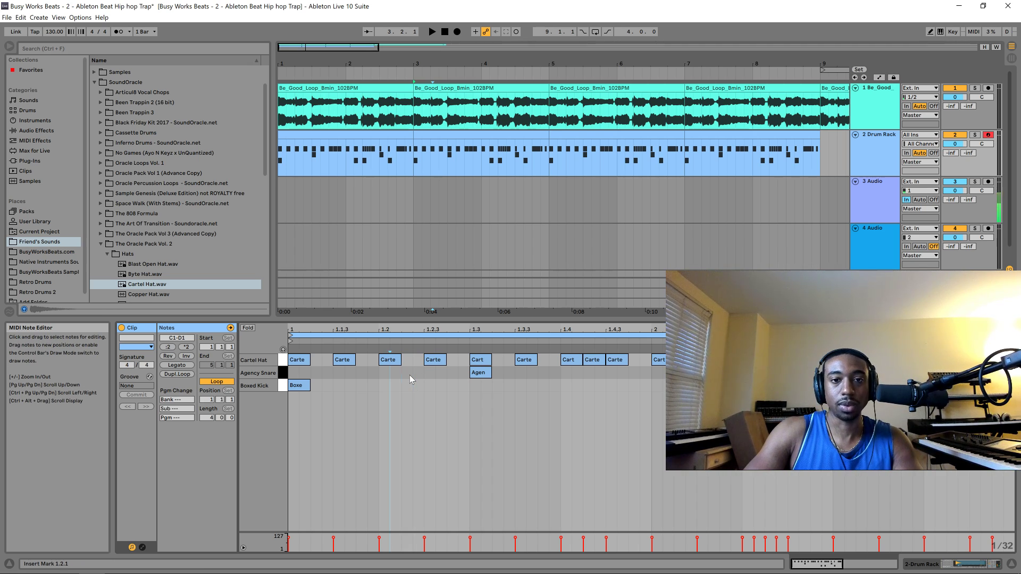
key("Left")
key("Left")
key("Left")
key("space")
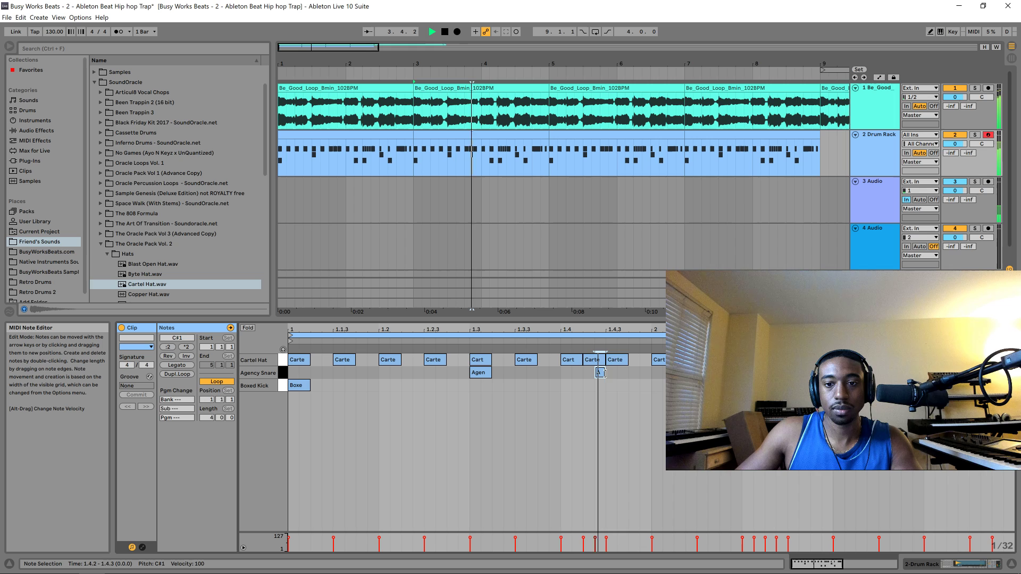
- Add a 1/32 Agency Snare note at 1.4.2 in the bar 3 drum clip and play the pattern
double_click(610, 373)
key("space")
left_click_drag(610, 374, 604, 376)
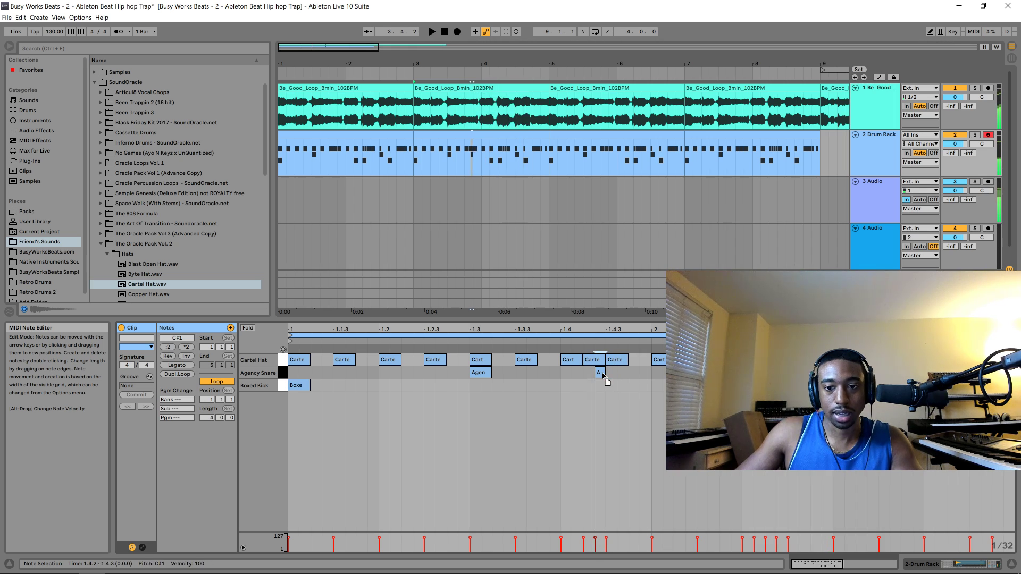
key("space")
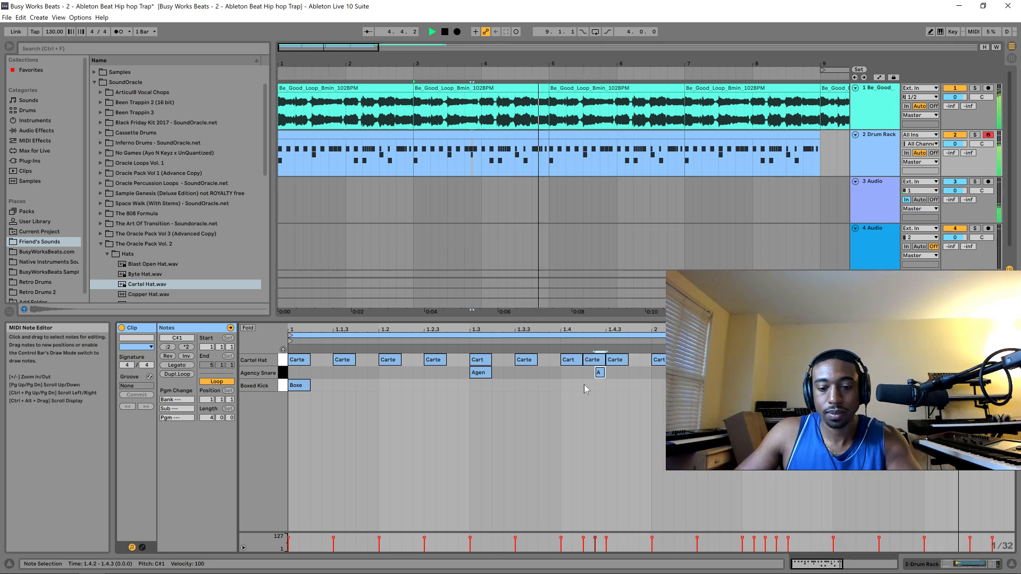
left_click_drag(530, 341, 448, 339)
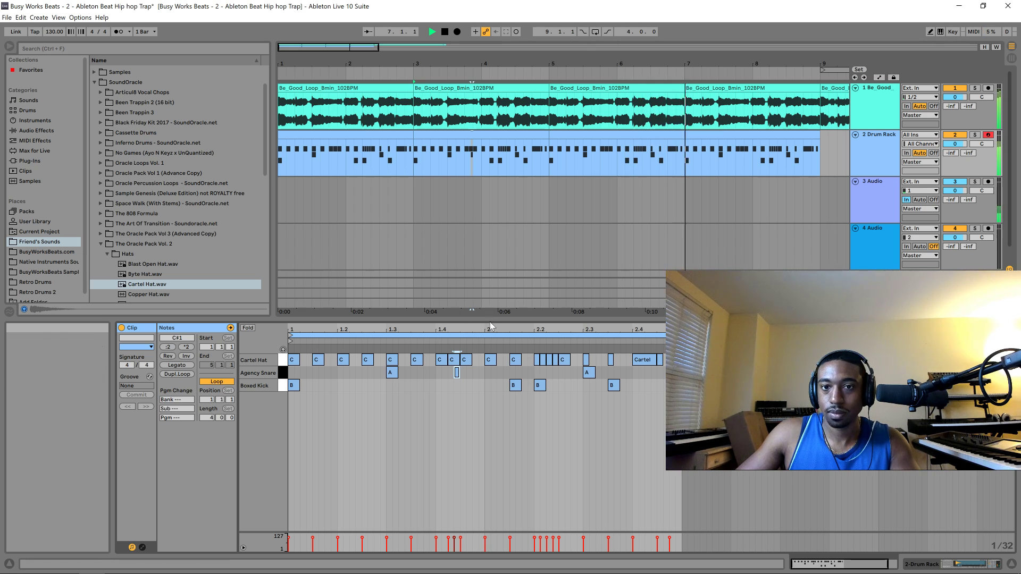
- Replay the bar 3 drum clip and move its added Agency Snare note to 1.4.3
left_click(465, 134)
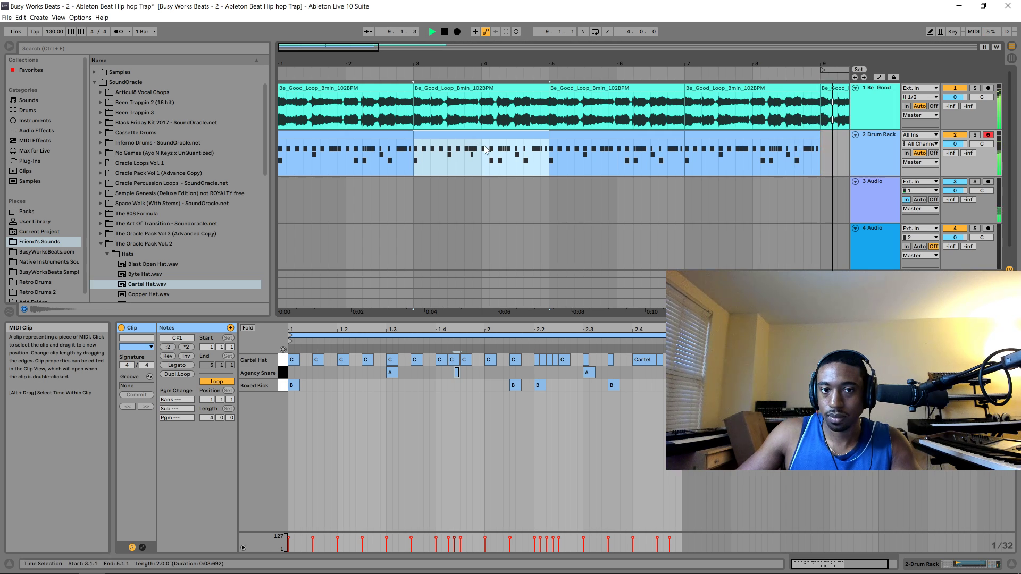
key("space")
key("space")
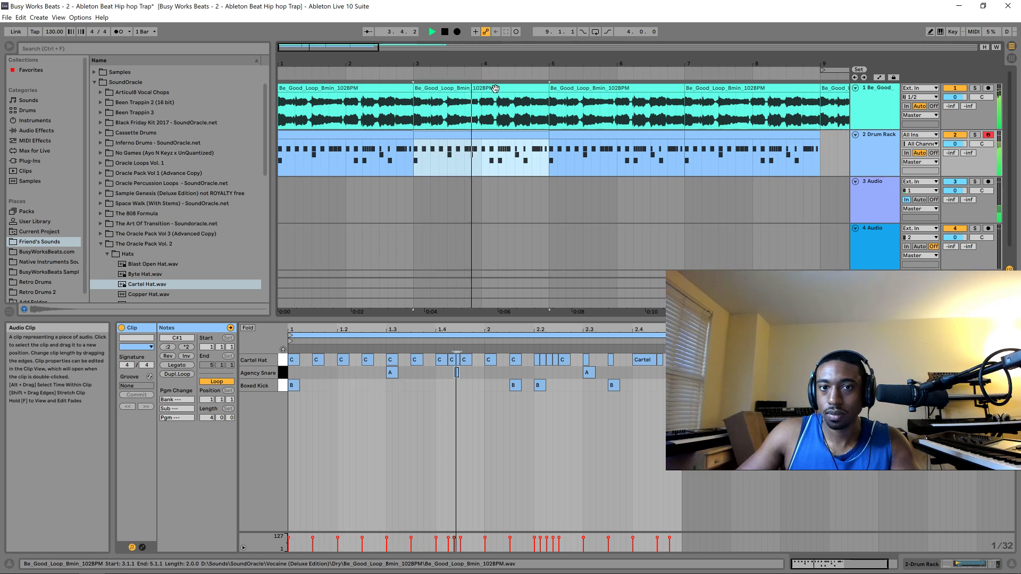
left_click(465, 364)
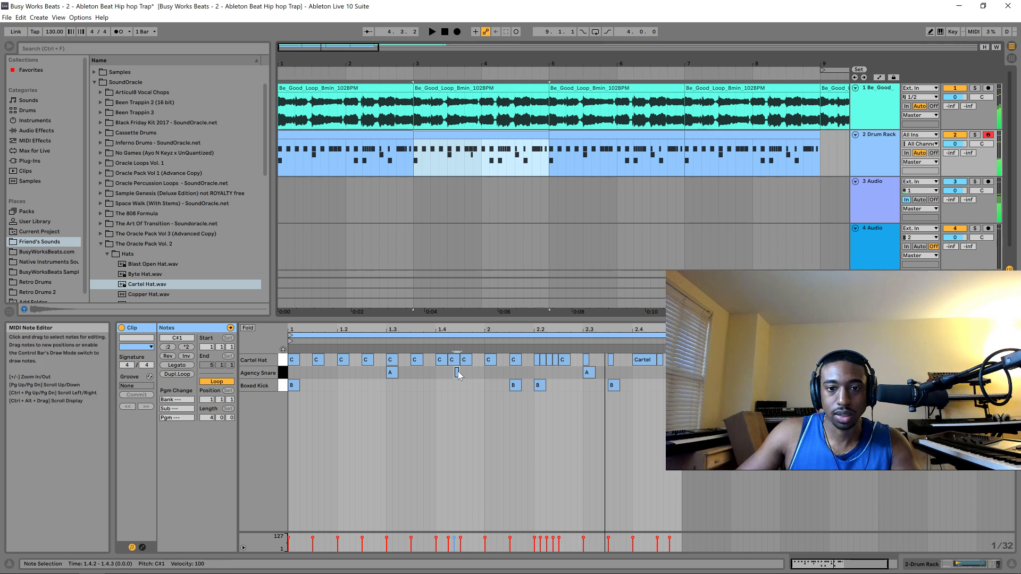
left_click_drag(458, 371, 461, 376)
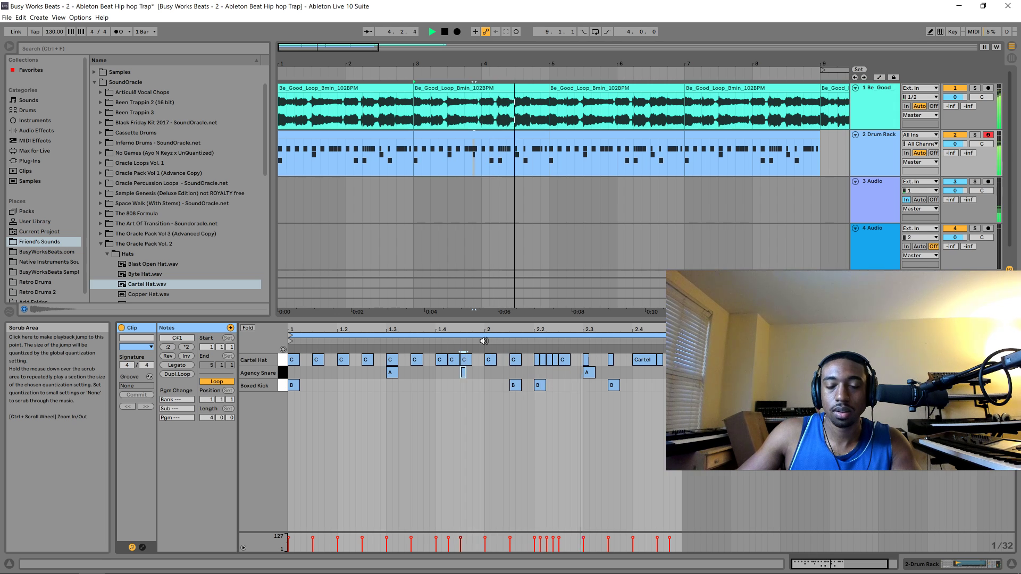
left_click(494, 134)
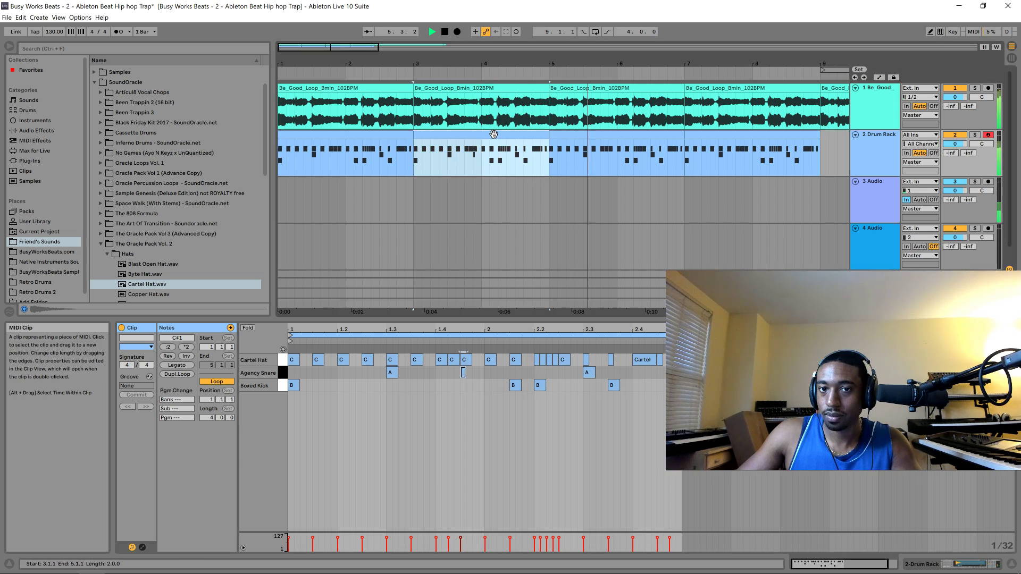
- Replace the drum clip spanning bars 7 to 9 with a copy of the edited clip from bar 3
left_click(729, 138)
key("Delete")
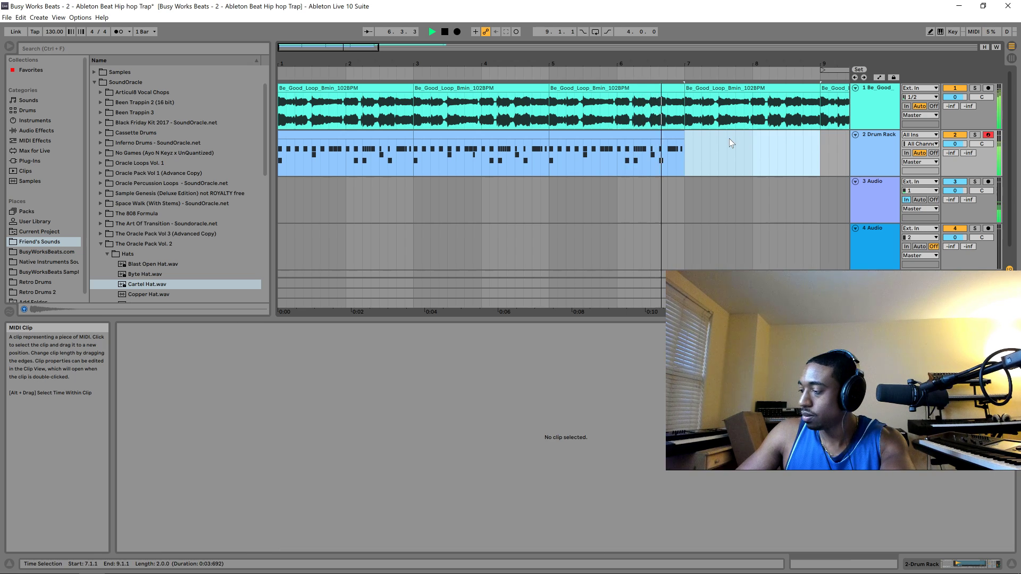
key("space")
left_click(450, 135)
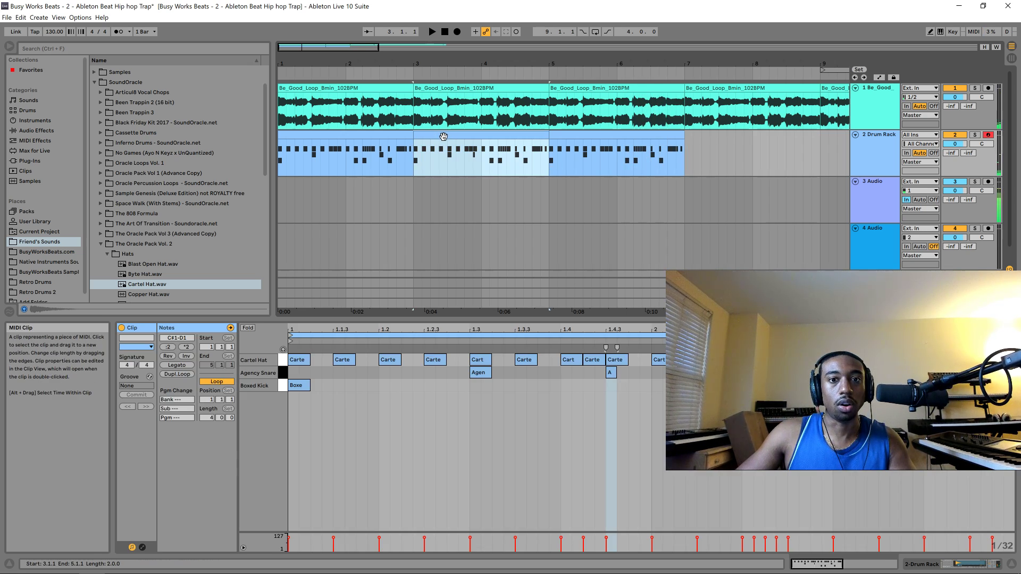
key("ctrl+d")
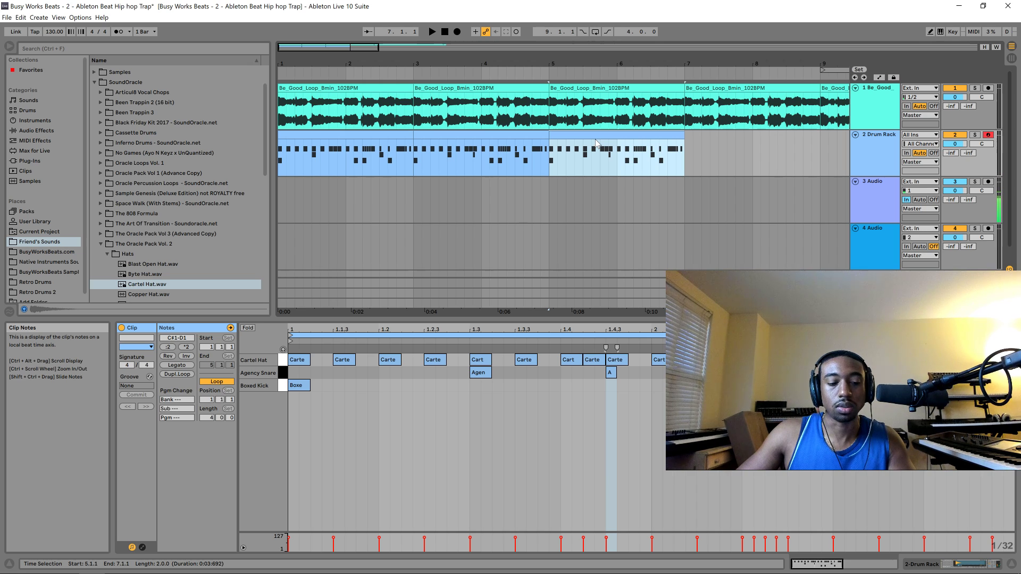
left_click(492, 148)
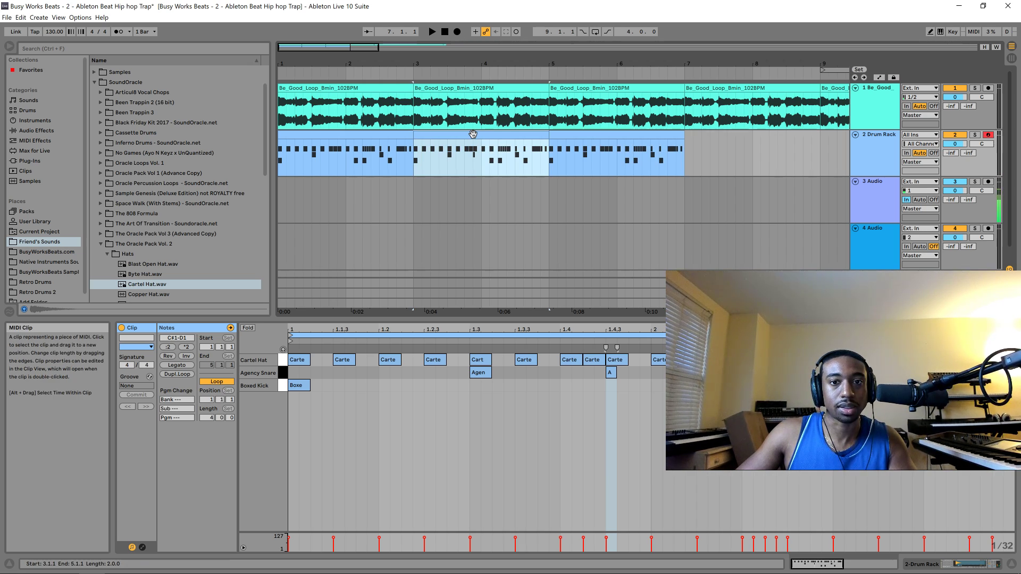
key("ctrl+d")
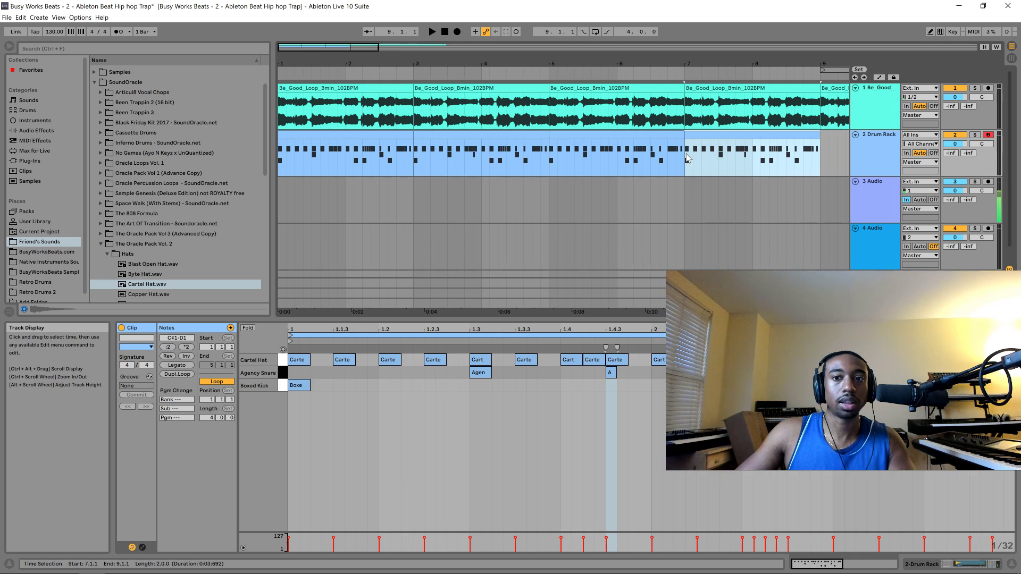
- Delete the leftover Be_Good loop audio between bars 9 and 15
key("minus")
key("minus")
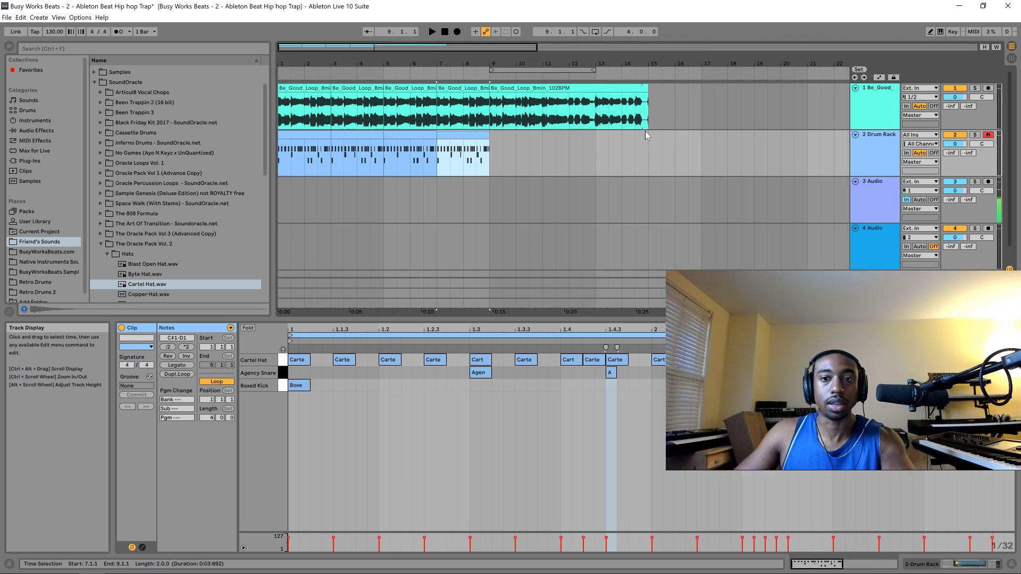
left_click(531, 118)
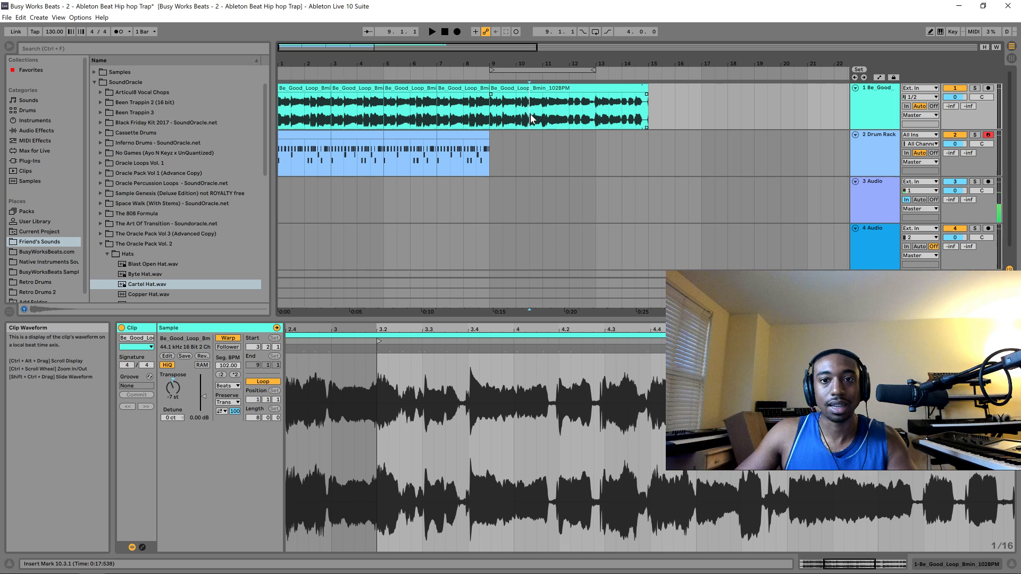
left_click(582, 98)
key("Delete")
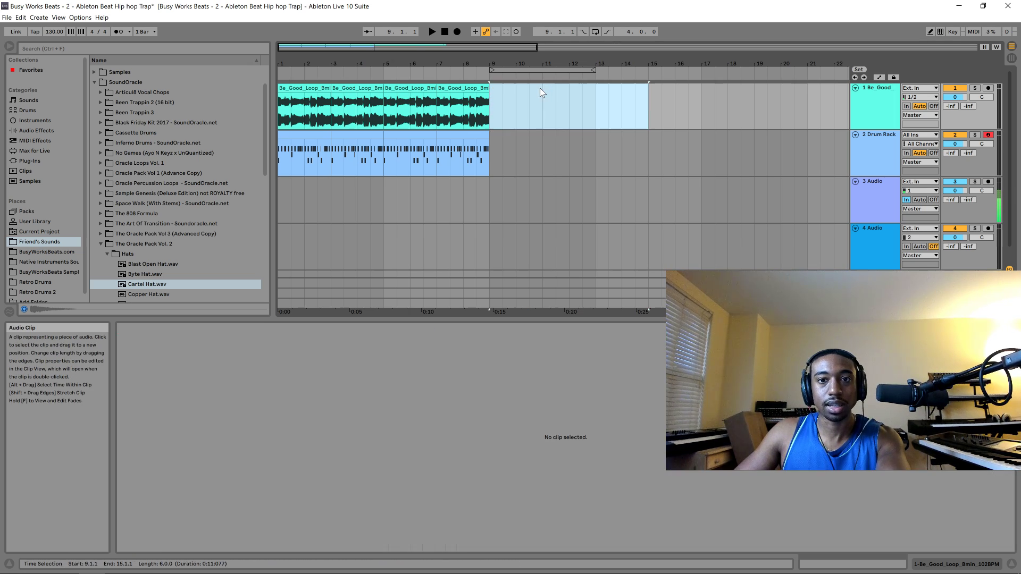
- Check the Be_Good clips at bars 7 and 5, then play the arrangement from the beginning
left_click(452, 88)
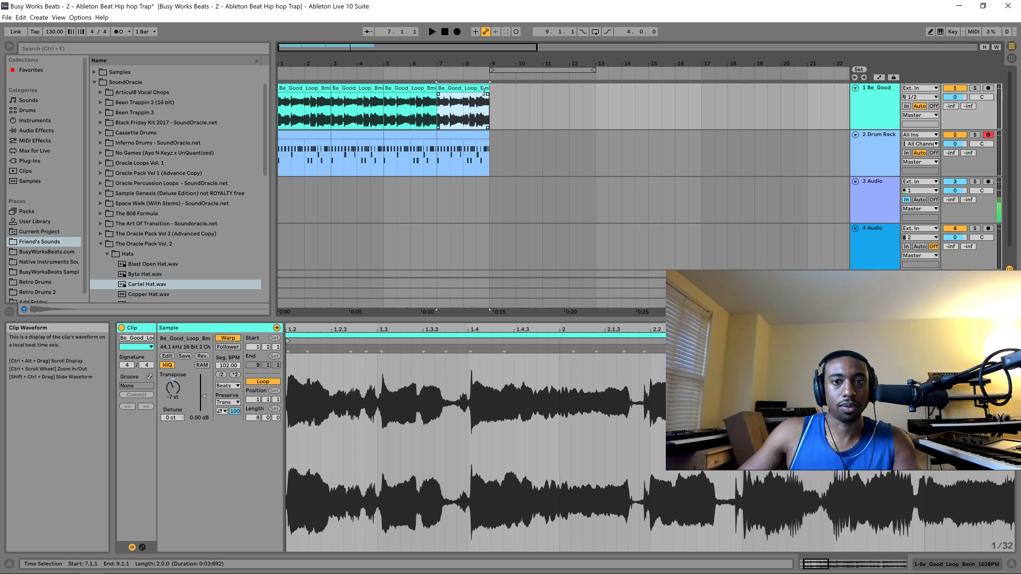
left_click(419, 105)
left_click(420, 88)
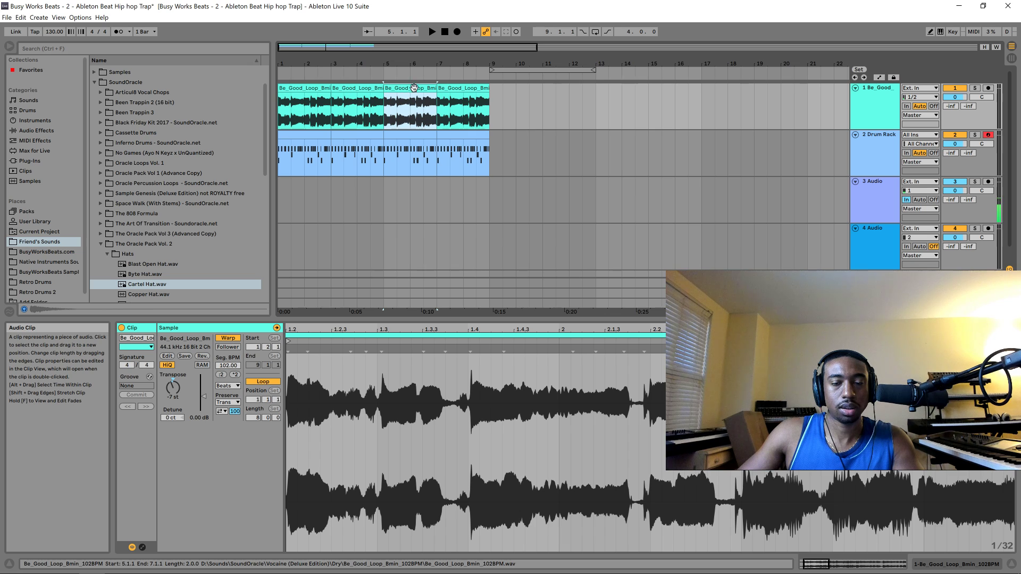
double_click(444, 33)
key("space")
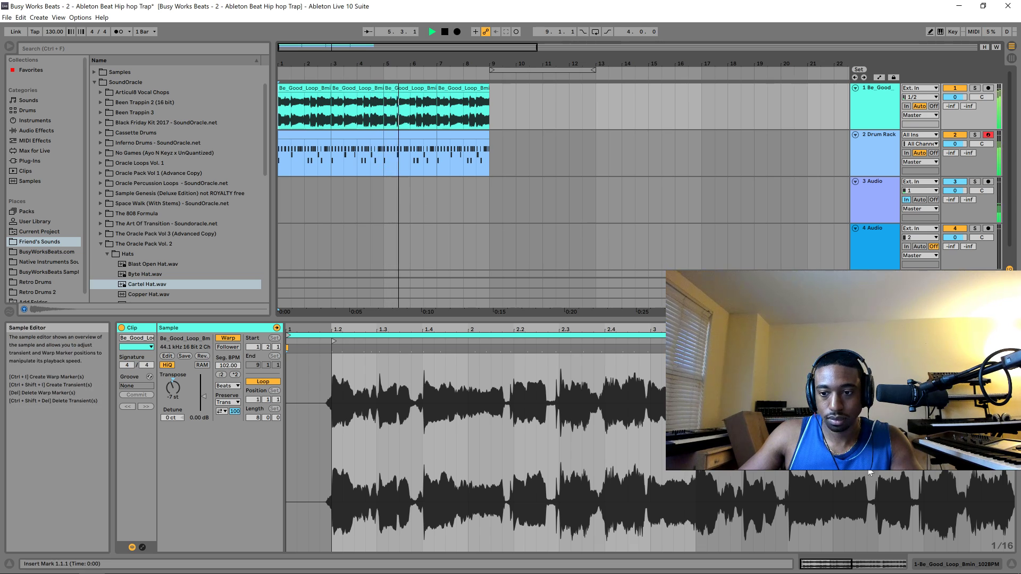
- Show the Drum Rack devices and start hot-swapping the sample on the Cartel Hat pad
left_click(870, 162)
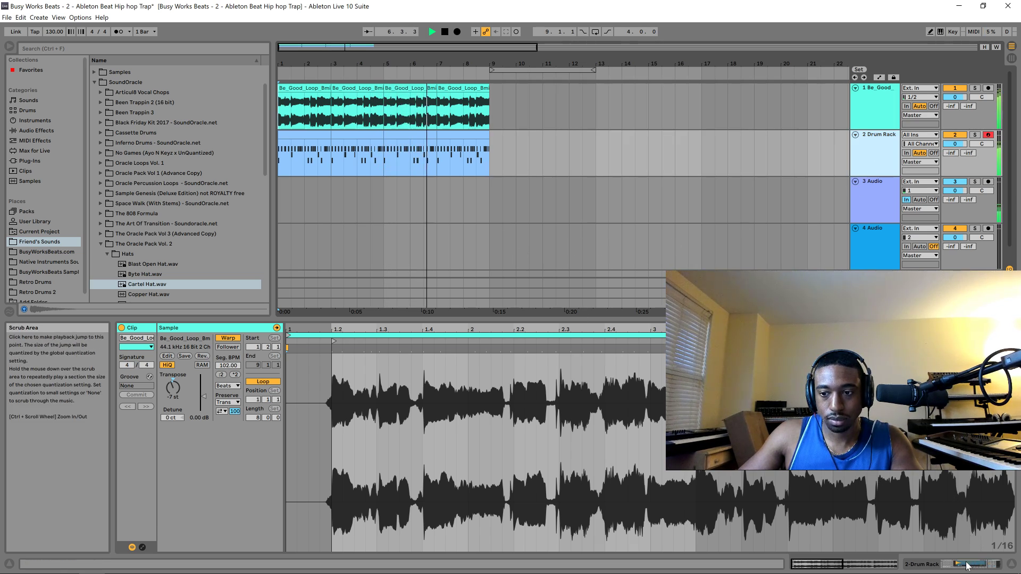
key("shift+Tab")
left_click(227, 536)
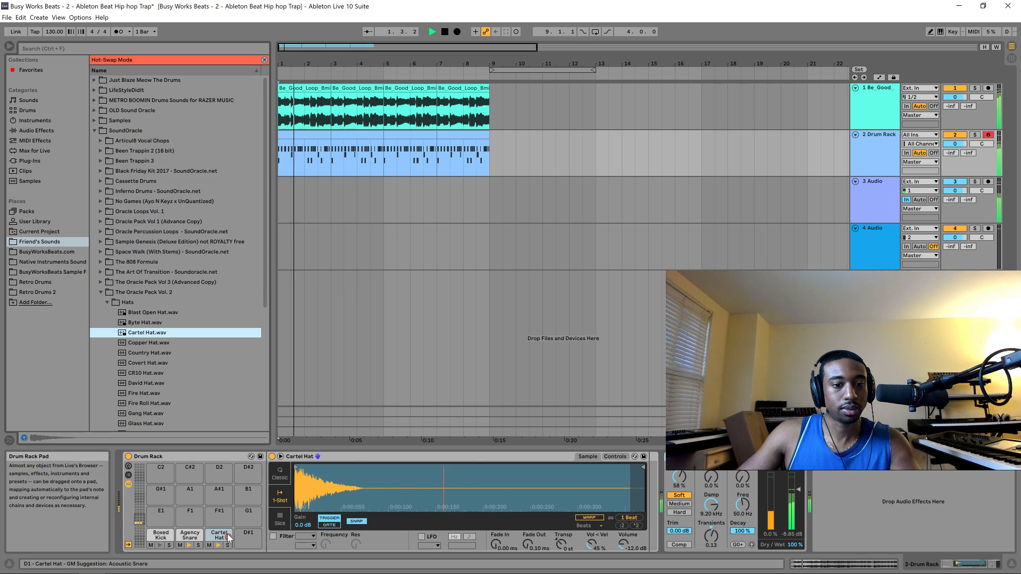
left_click(228, 536)
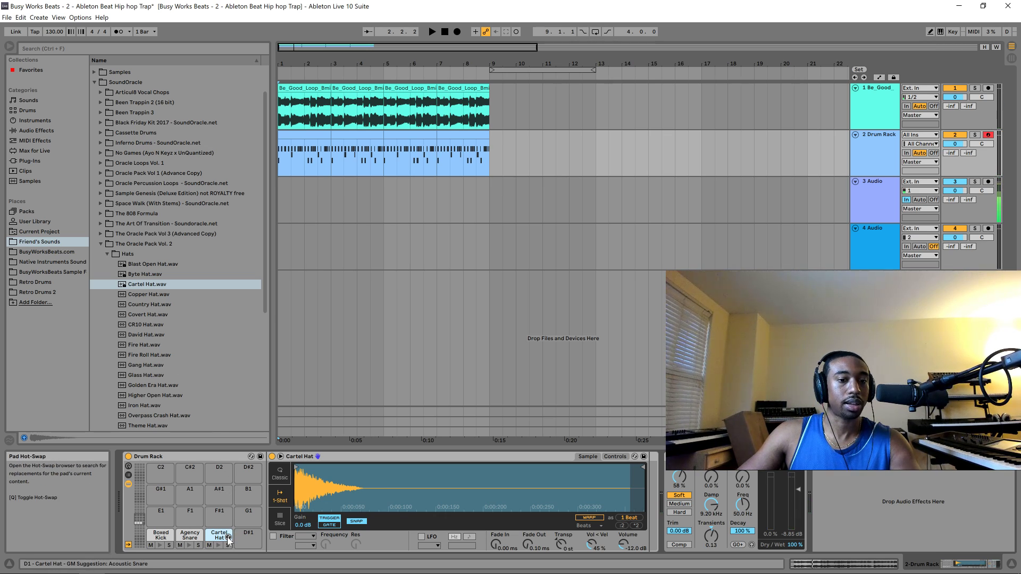
left_click(228, 539)
- Audition Country Hat.wav and Covert Hat.wav as replacement hats while the beat plays, then stop playback
key("space")
left_click(153, 351)
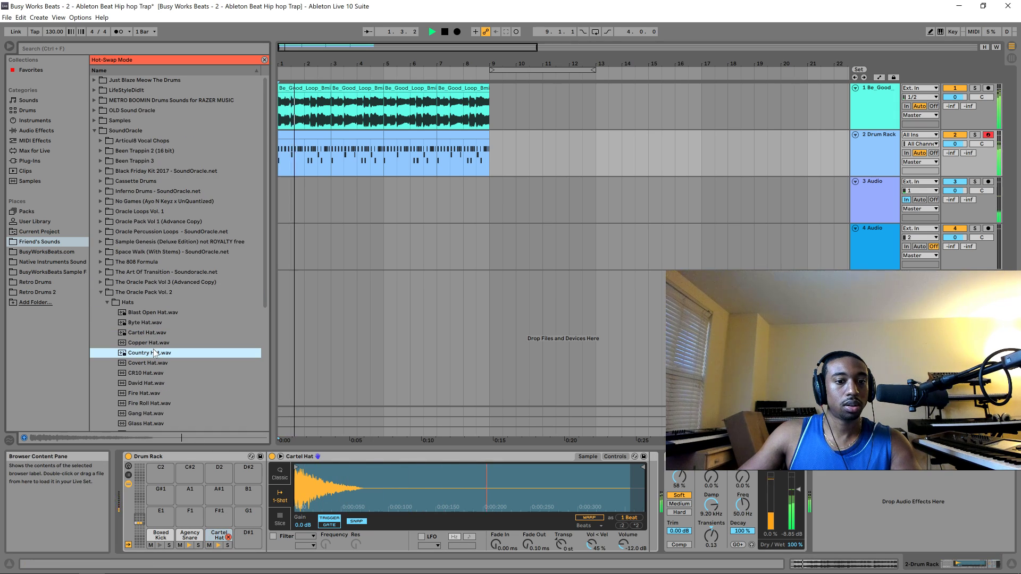
left_click(155, 362)
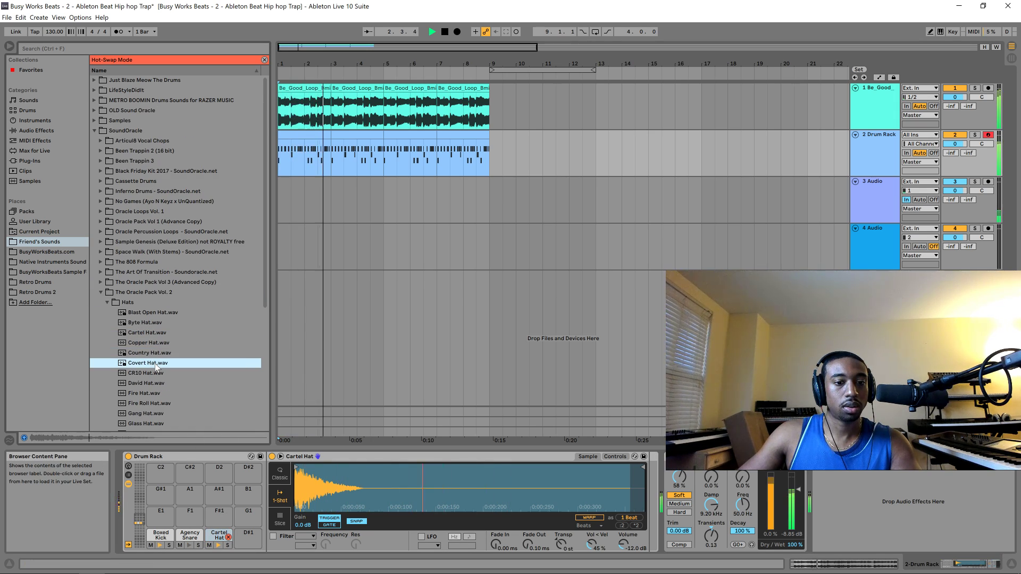
key("space")
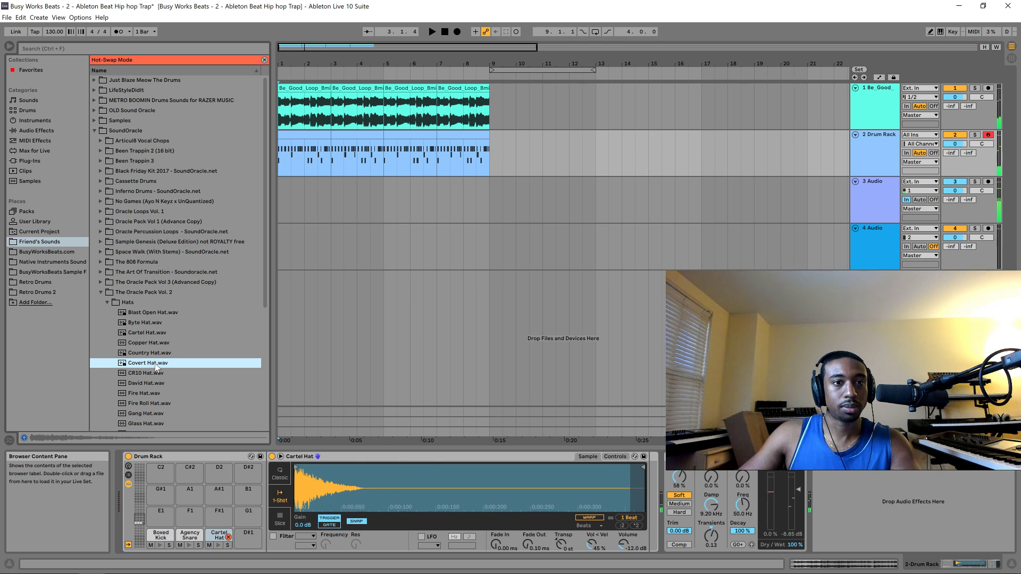
- Audition the CR10, David, Copper, Country and Blast Open hats for the Cartel Hat pad, then leave hot-swapping
key("space")
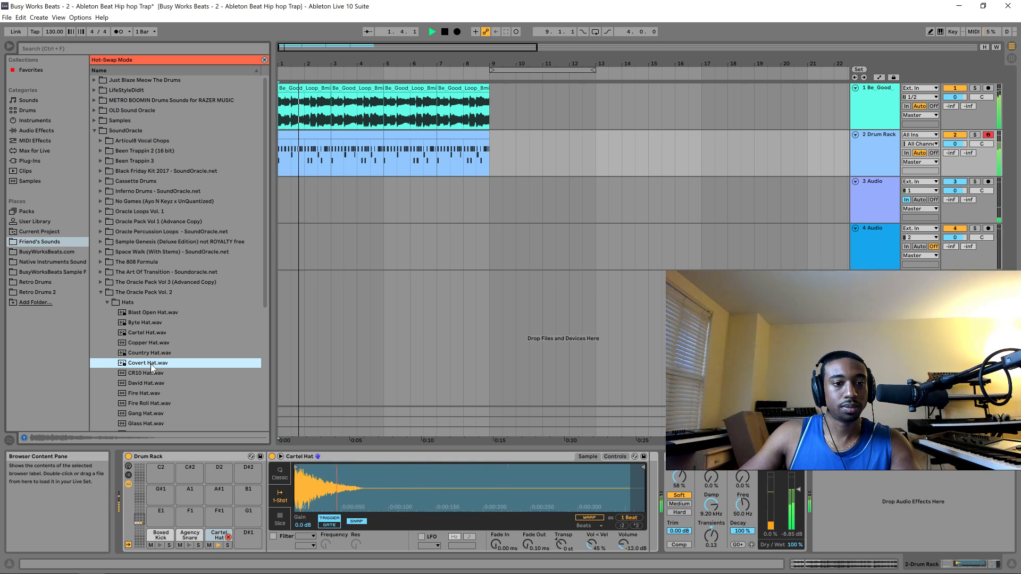
left_click(153, 371)
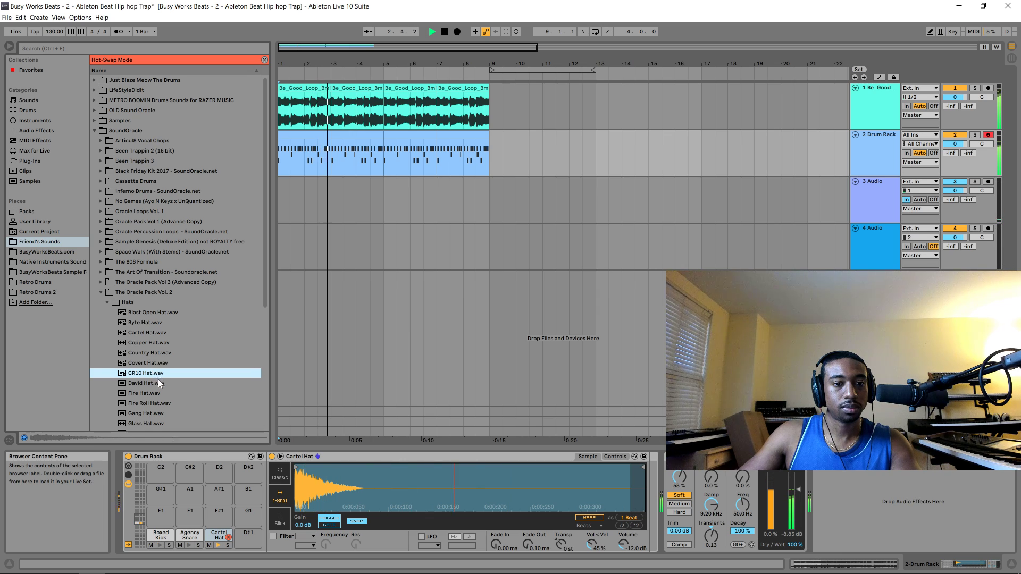
left_click(157, 380)
left_click(154, 343)
key("space")
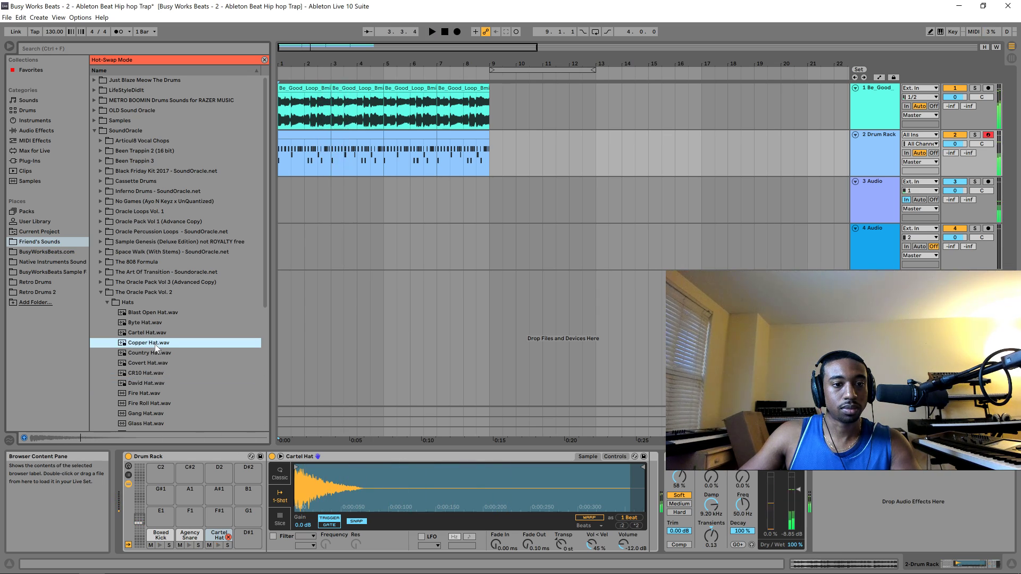
left_click(158, 359)
left_click(133, 353)
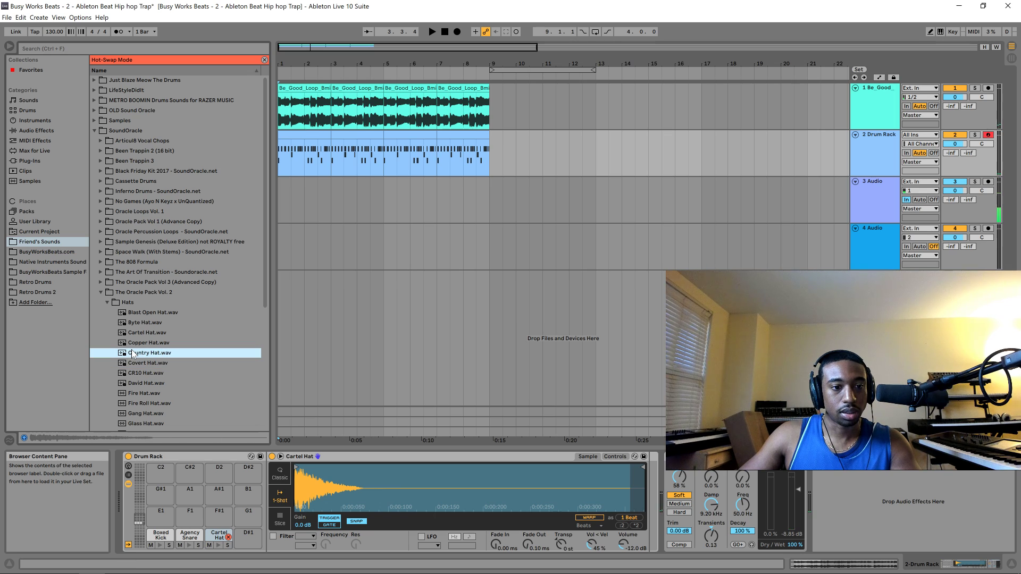
left_click(142, 314)
left_click(229, 537)
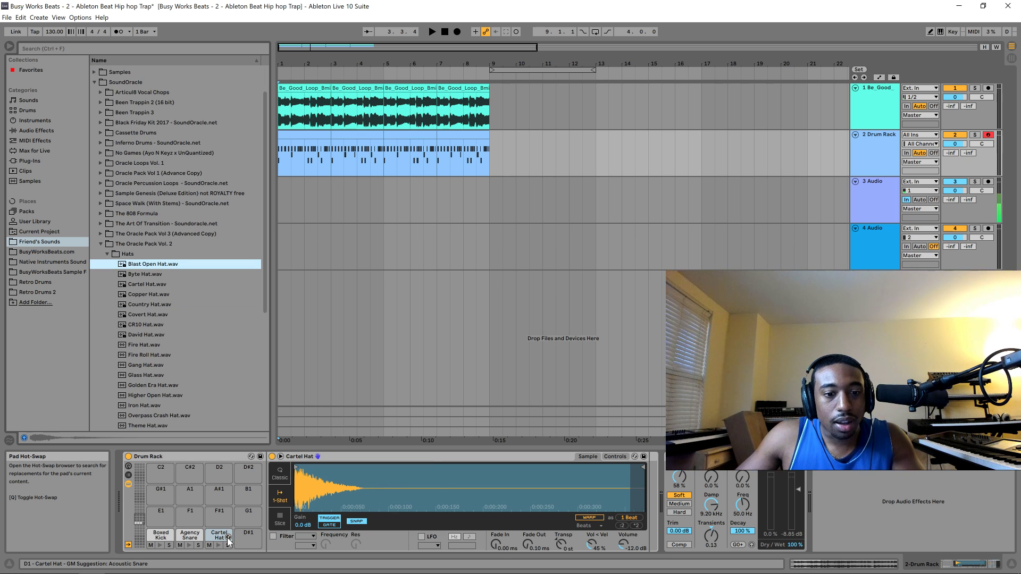
- Transpose the Cartel Hat down 6 semitones while the beat plays and switch its sampler to Classic playback mode
key("space")
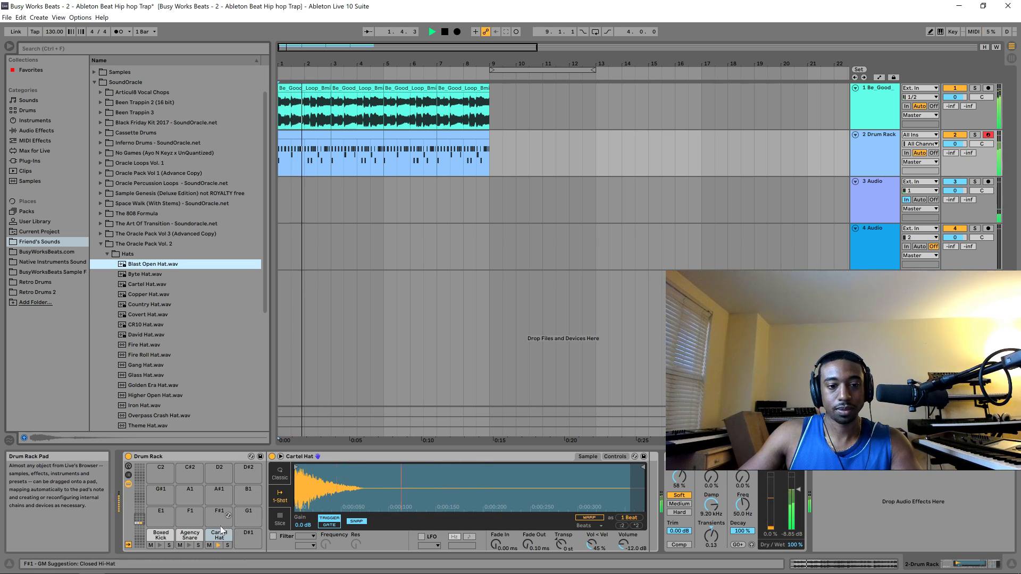
left_click_drag(561, 544, 561, 559)
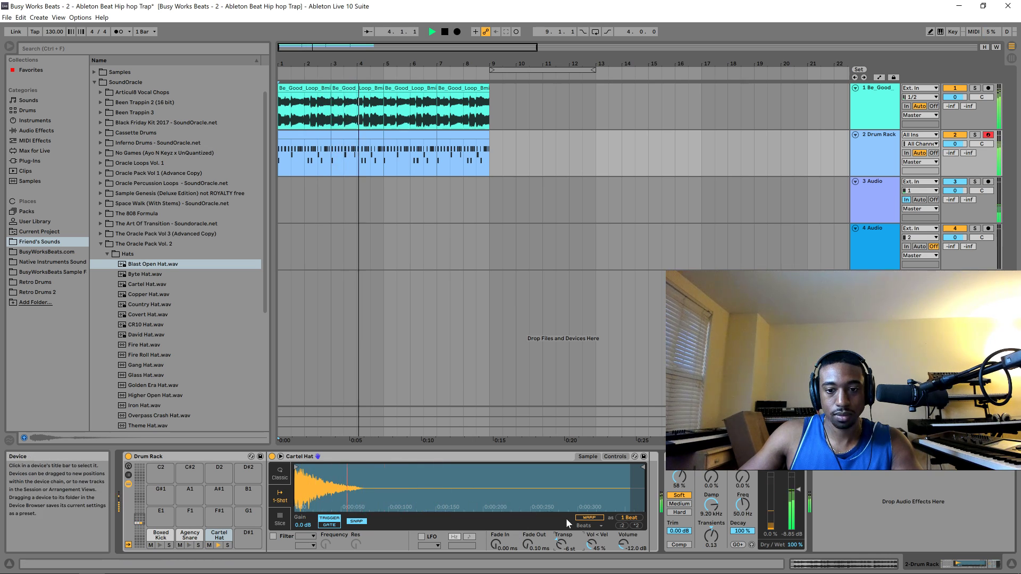
key("space")
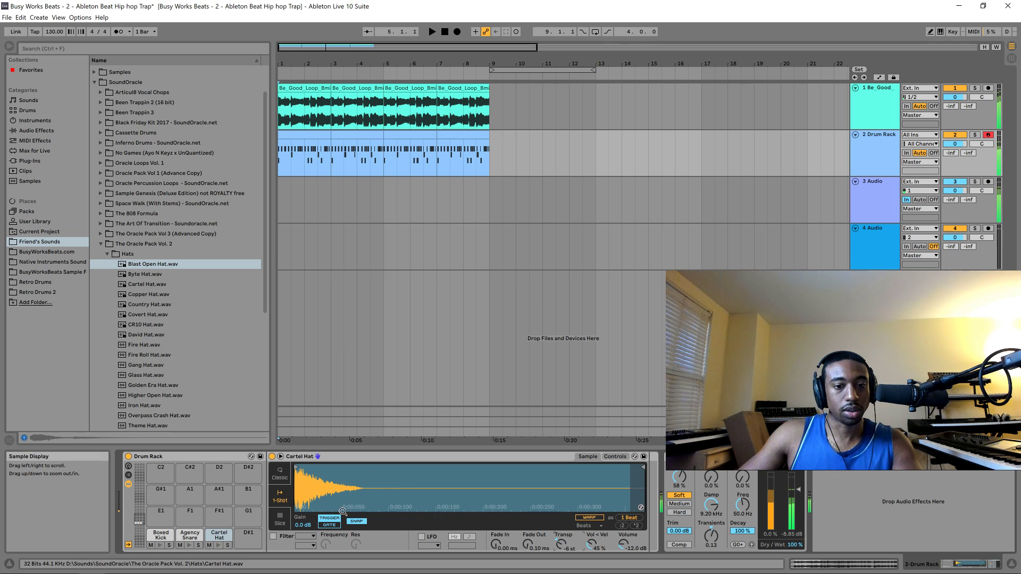
left_click(283, 512)
left_click(278, 499)
left_click(278, 480)
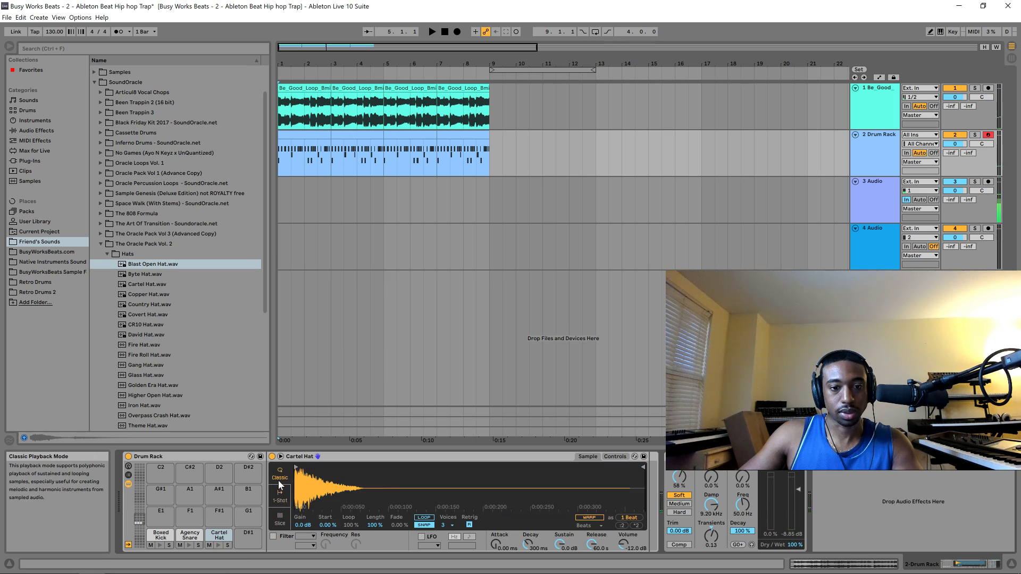
- Shorten the Cartel Hat's envelope to 1.00 ms decay, -15 dB sustain and 1.00 ms release, with volume at -0.57 dB
key("space")
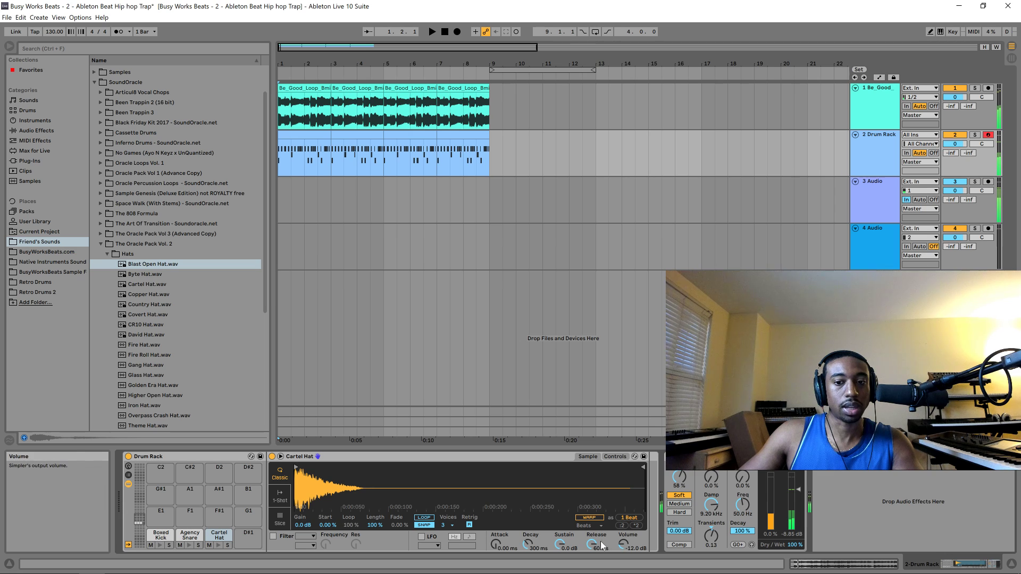
left_click_drag(592, 544, 592, 573)
key("space")
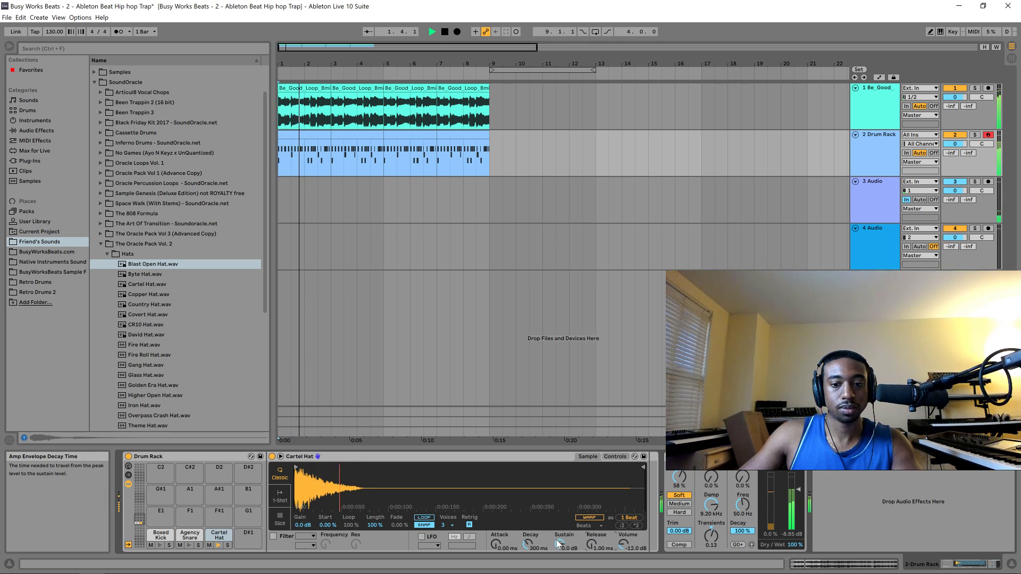
left_click_drag(539, 545, 559, 561)
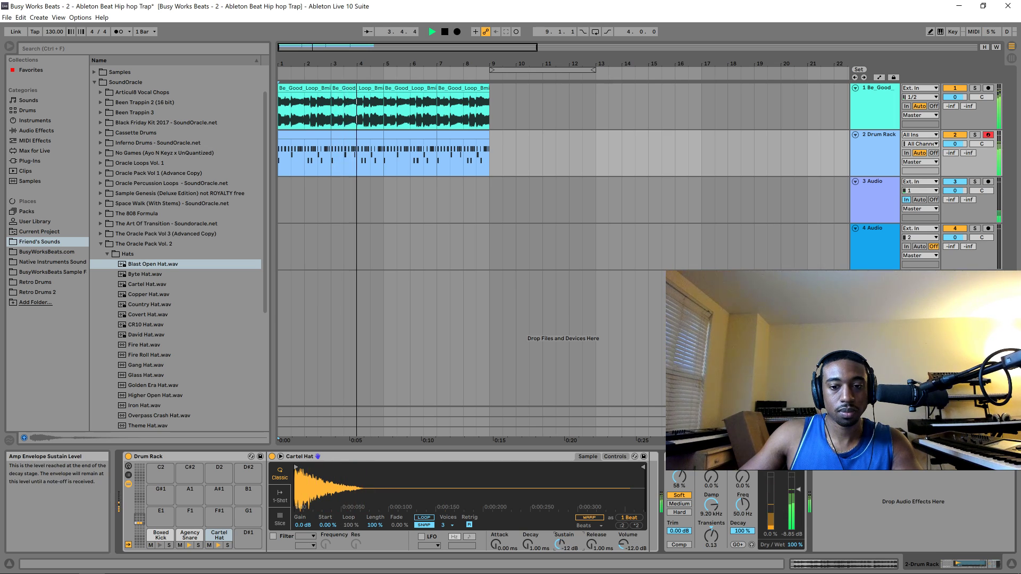
left_click_drag(618, 545, 617, 544)
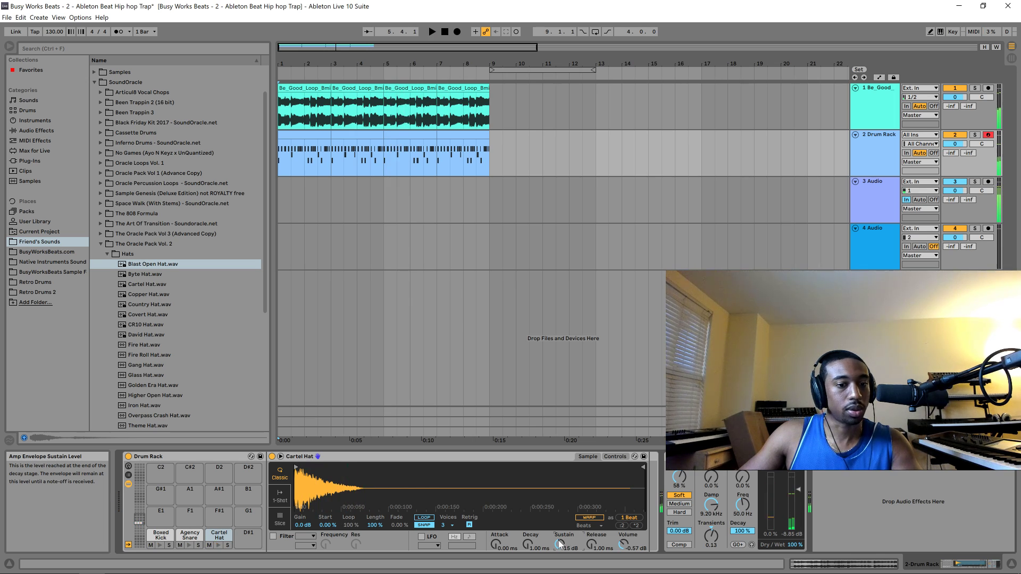
key("space")
left_click_drag(560, 542, 559, 554)
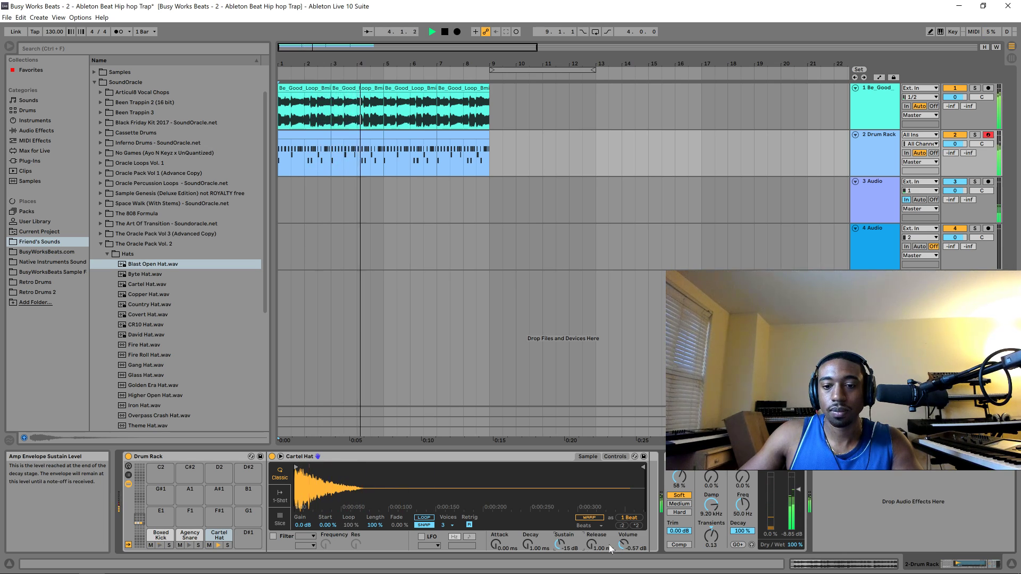
left_click_drag(621, 545, 621, 548)
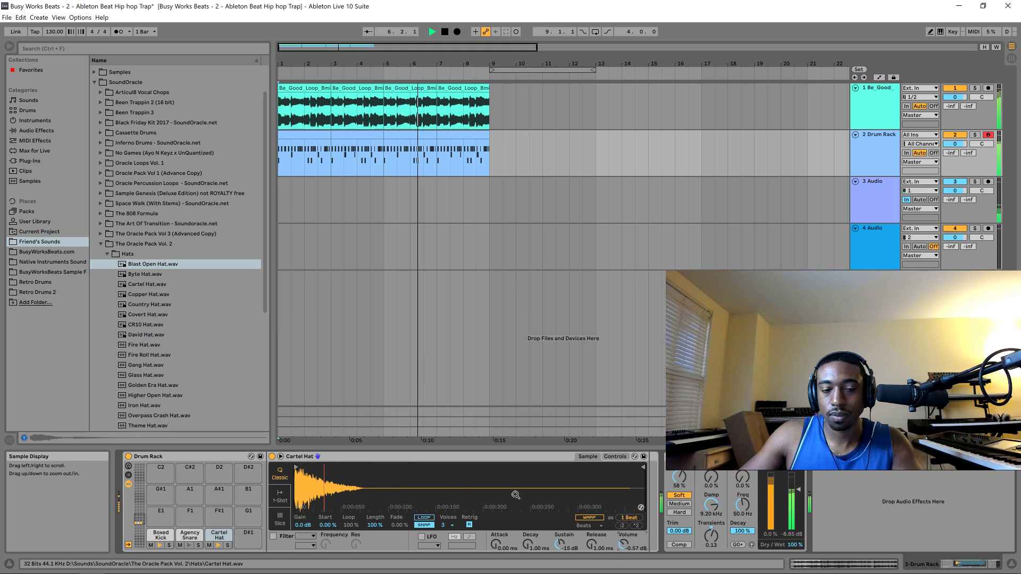
- Lower the drum bus drive to 47% and set the Boxed Kick's volume to -2.29 dB during playback
left_click_drag(679, 477, 680, 490)
key("space")
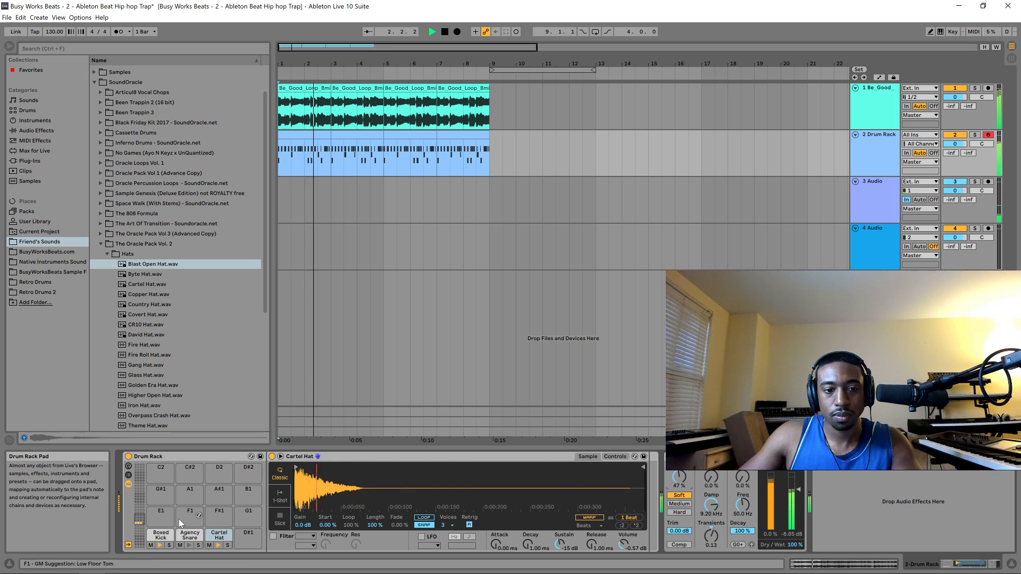
left_click(160, 535)
left_click_drag(636, 546, 636, 538)
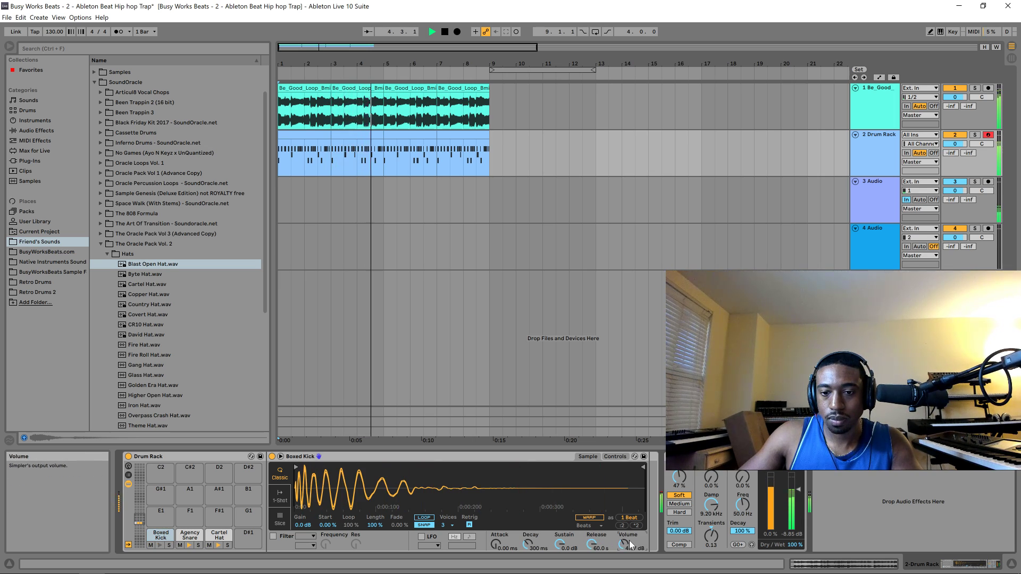
left_click_drag(621, 538, 618, 535)
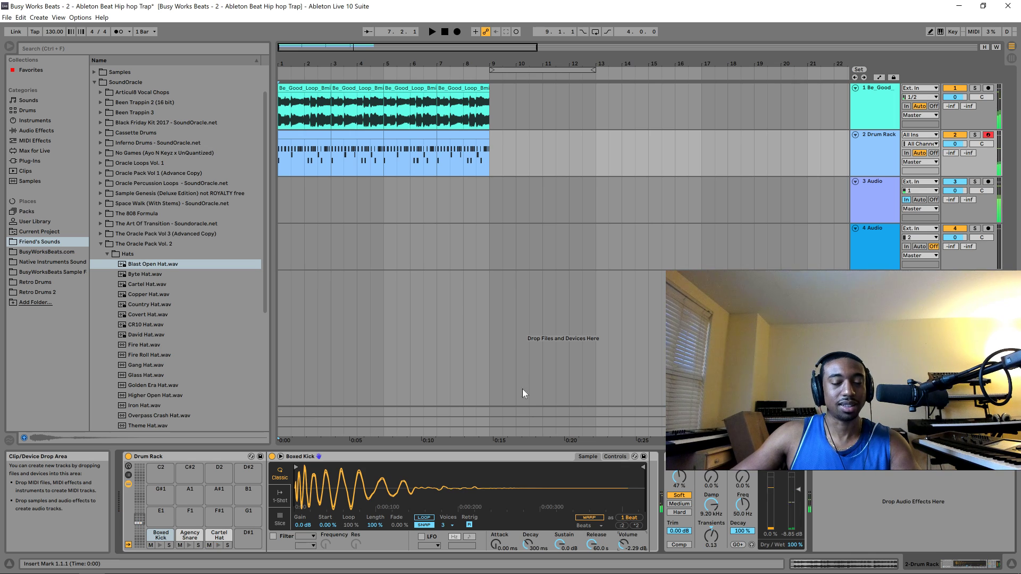
- Shorten the Boxed Kick's envelope to 1.09 ms decay, -12 dB sustain and 1.00 ms release, with volume at 0.57 dB
key("space")
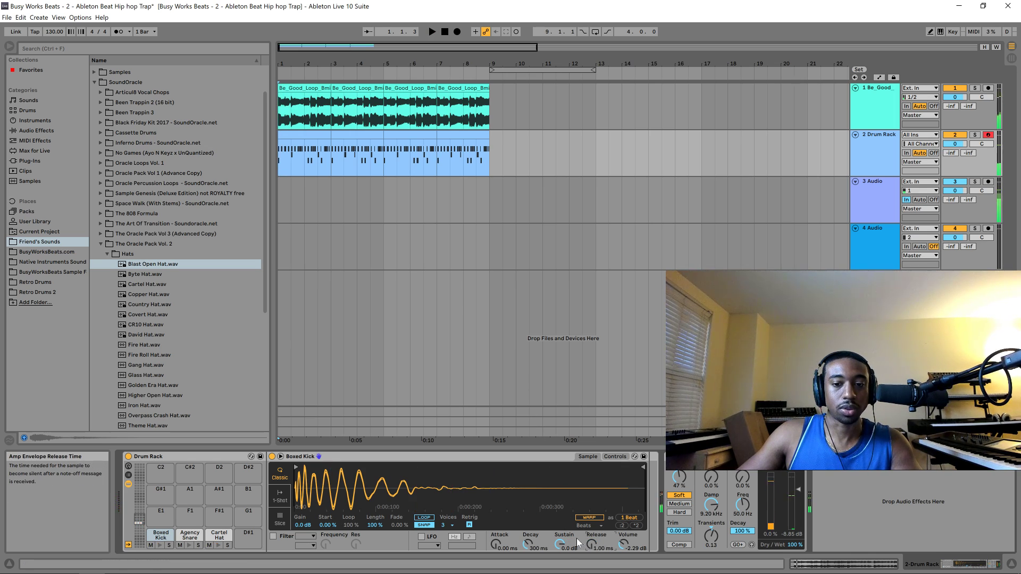
key("space")
left_click_drag(562, 544, 563, 573)
left_click_drag(539, 541, 560, 526)
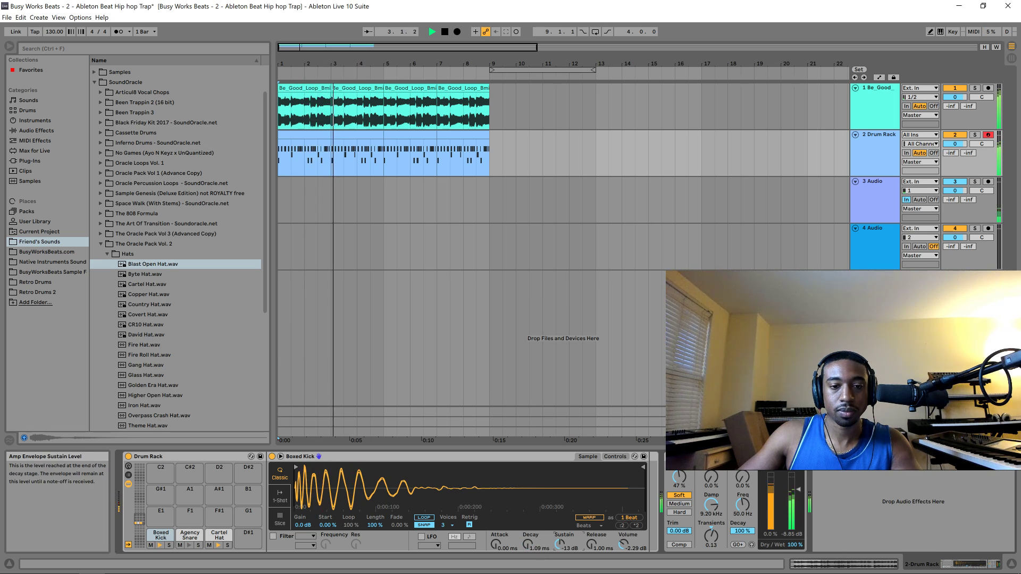
mouse_move(624, 545)
left_mouse_down()
mouse_move(623, 524)
mouse_move(623, 569)
mouse_move(621, 539)
left_mouse_up()
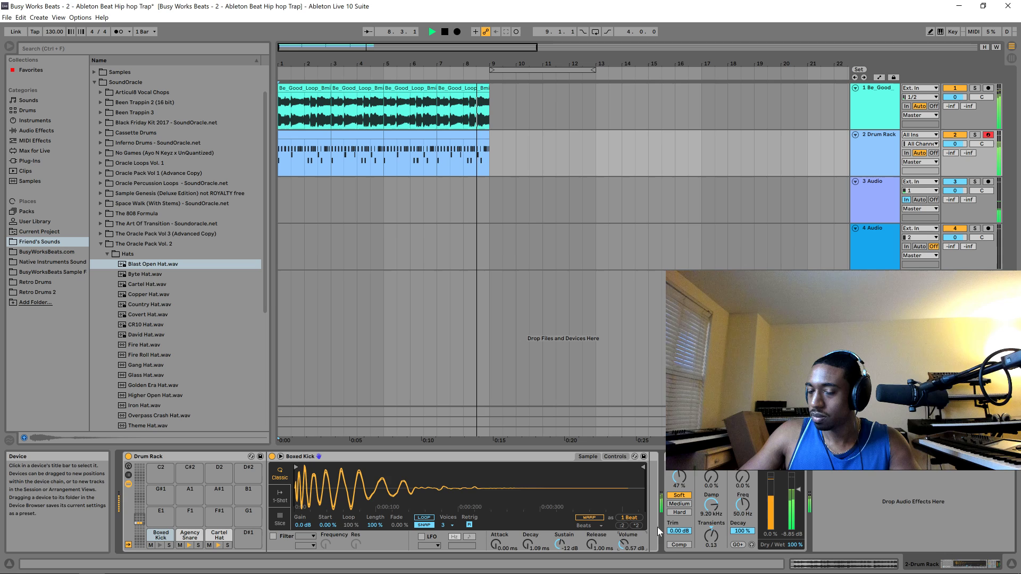
- Set the drum bus boom amount to 31%, then raise the Boxed Kick's sustain to -7.6 dB and volume to 2.86 dB
left_click_drag(744, 485, 745, 481)
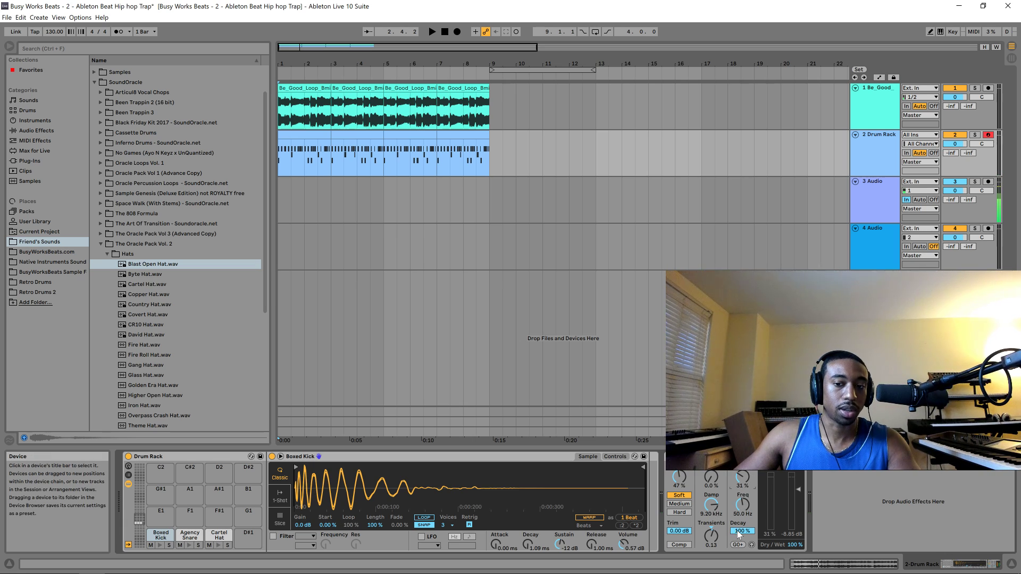
key("space")
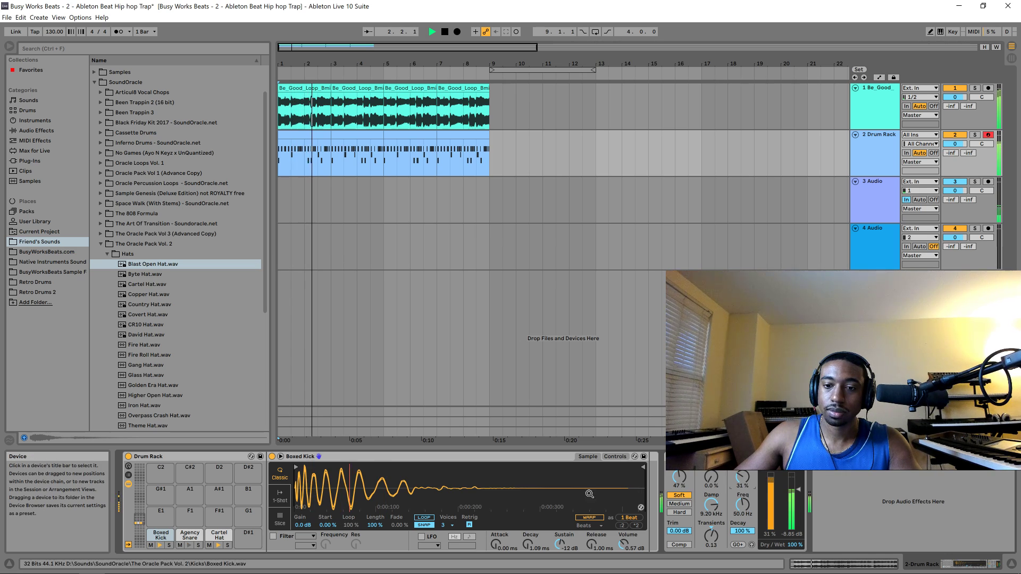
left_click_drag(564, 544, 563, 534)
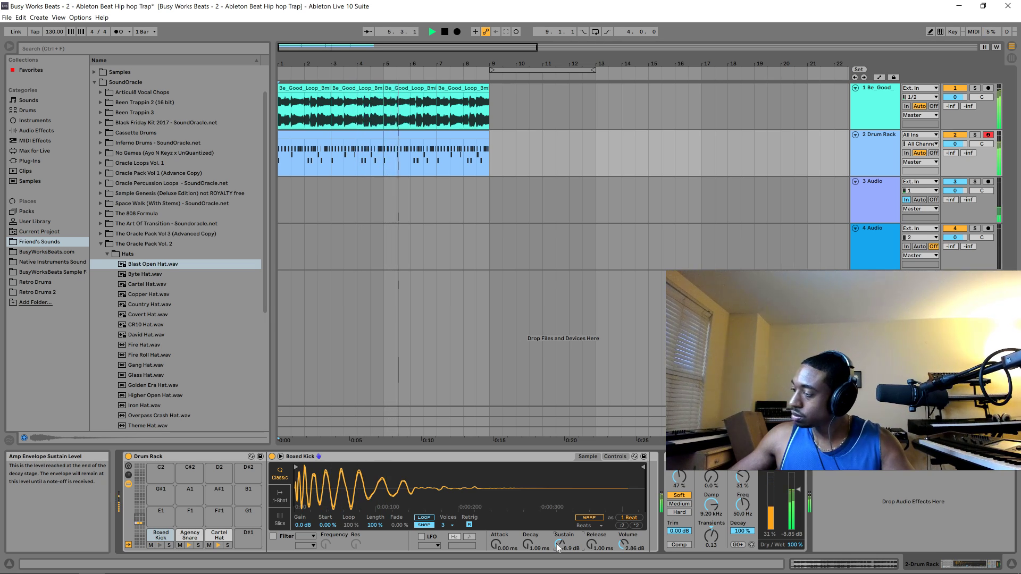
left_click_drag(557, 543, 556, 540)
key("space")
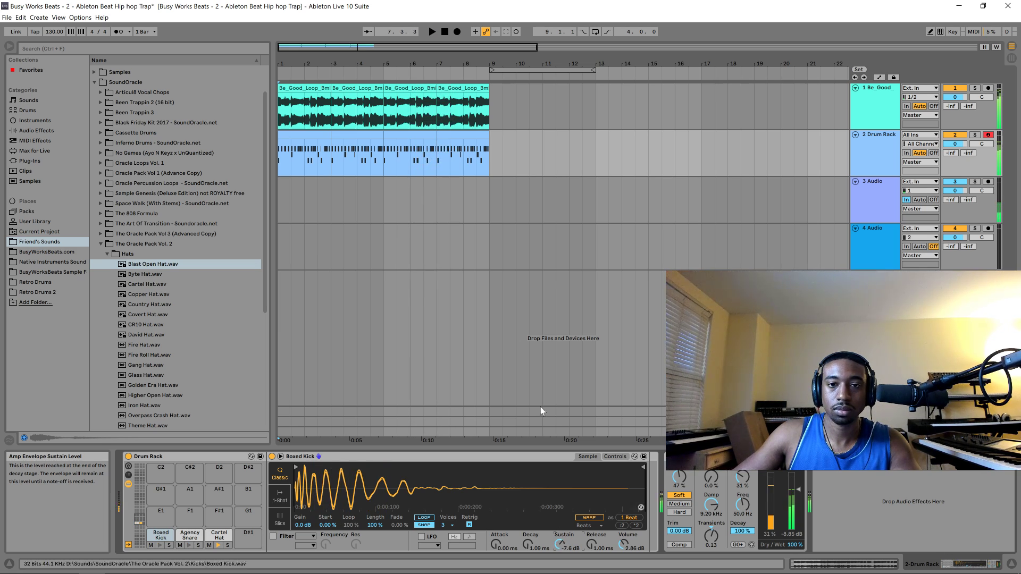
- Try reversing the last Be_Good clip, from bar 7 to bar 9, and listen to it
right_click(450, 86)
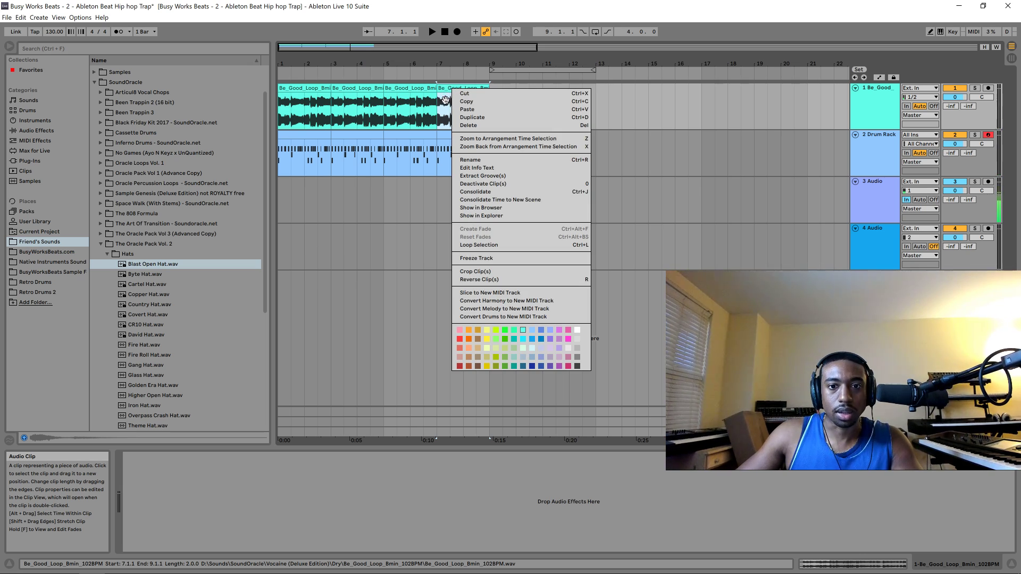
left_click(437, 96)
right_click(452, 88)
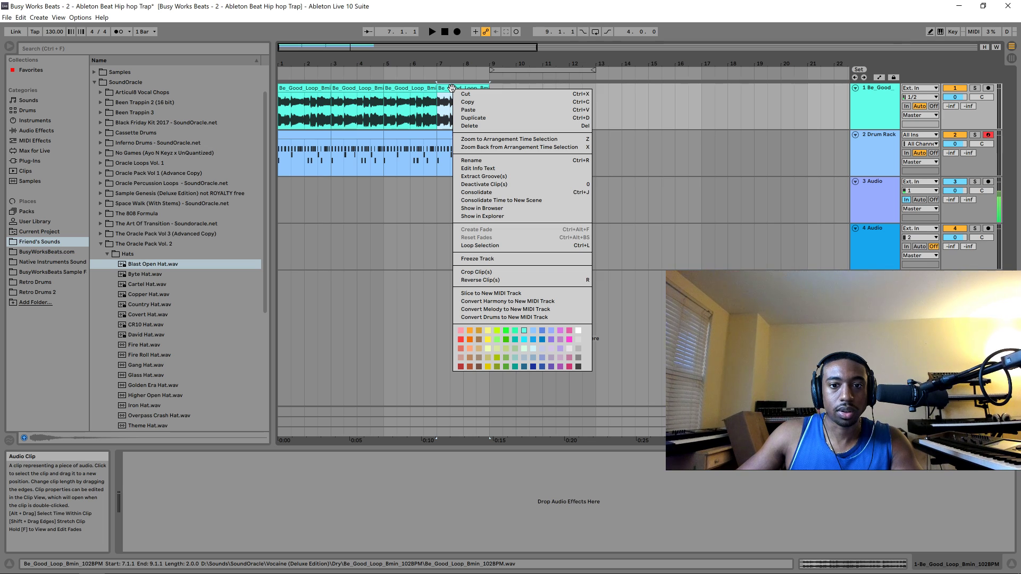
left_click(499, 281)
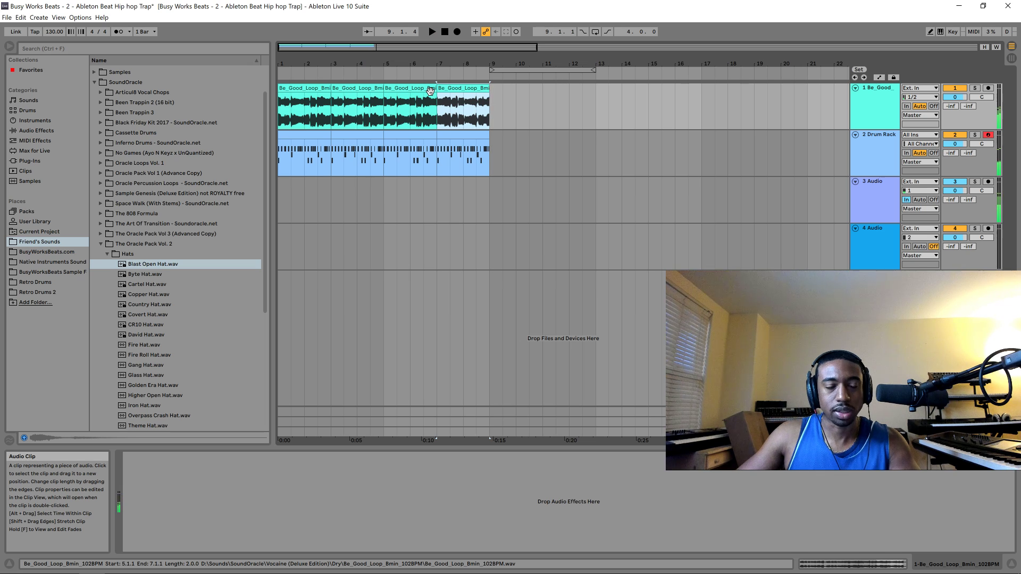
key("space")
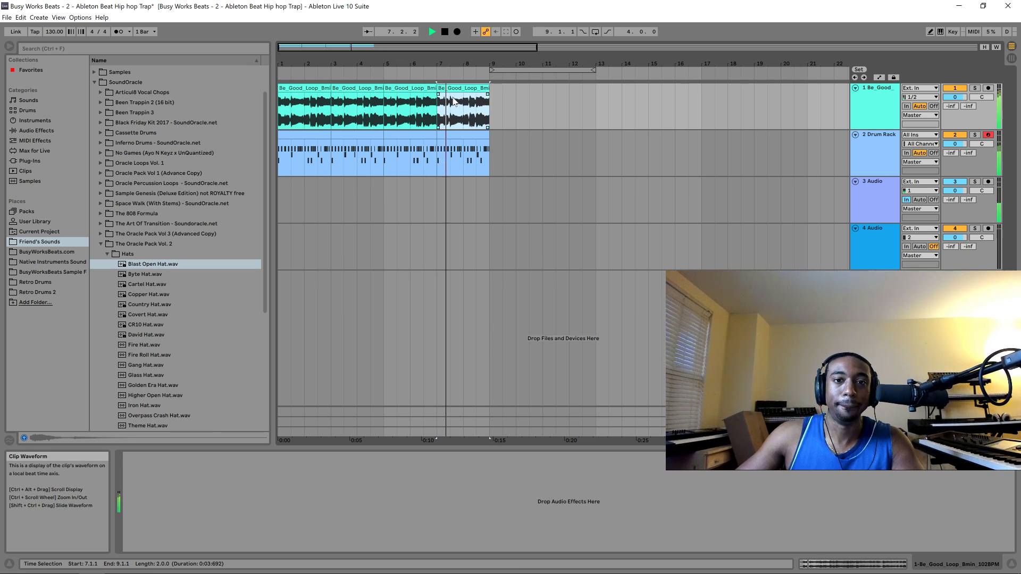
key("space")
right_click(453, 100)
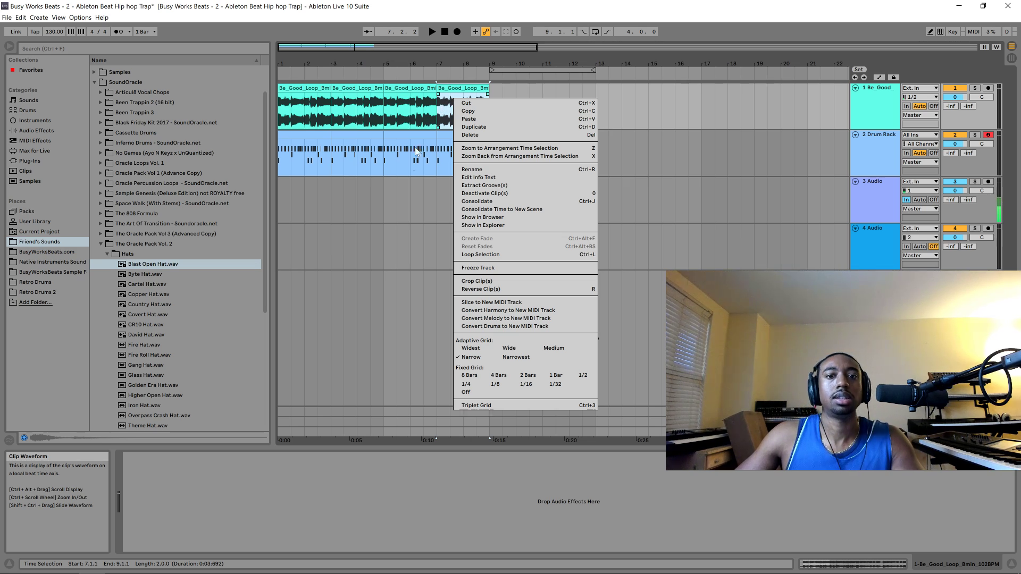
left_click(394, 217)
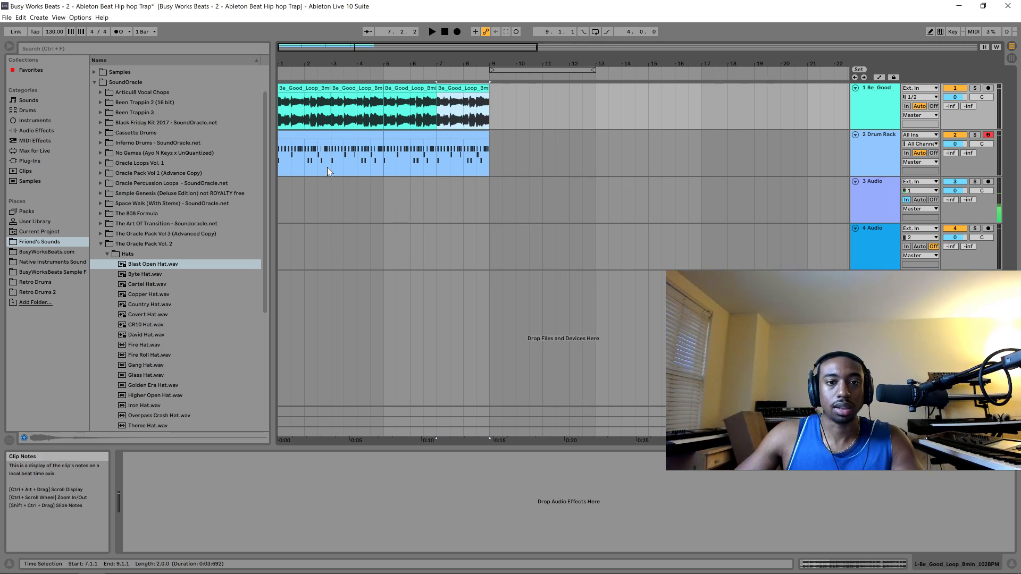
- Trim the last Be_Good clip into half-bar chops from bar 7, duplicating the chop so the copies run to 8.3.1
left_click(435, 33)
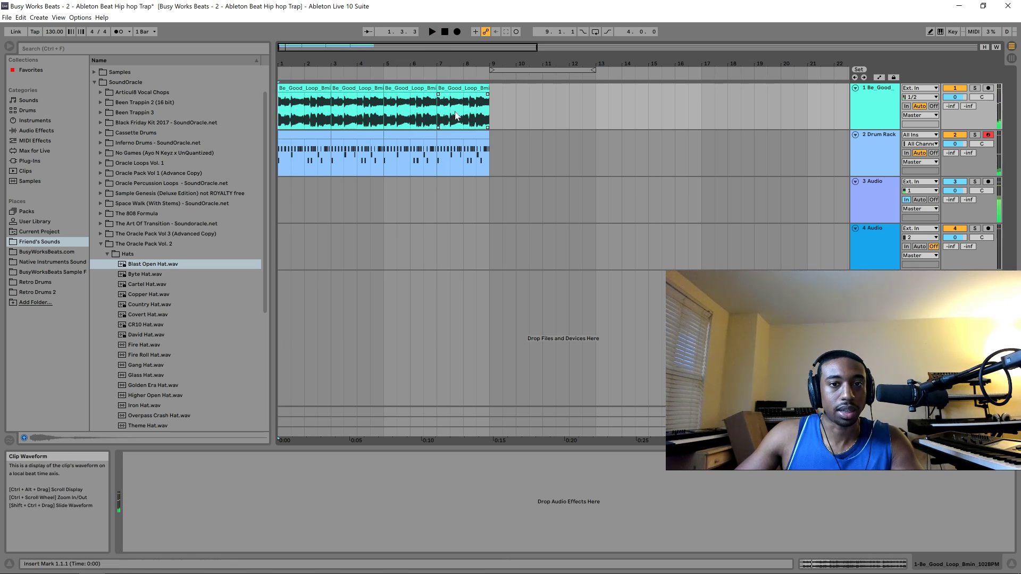
left_click_drag(490, 110, 450, 110)
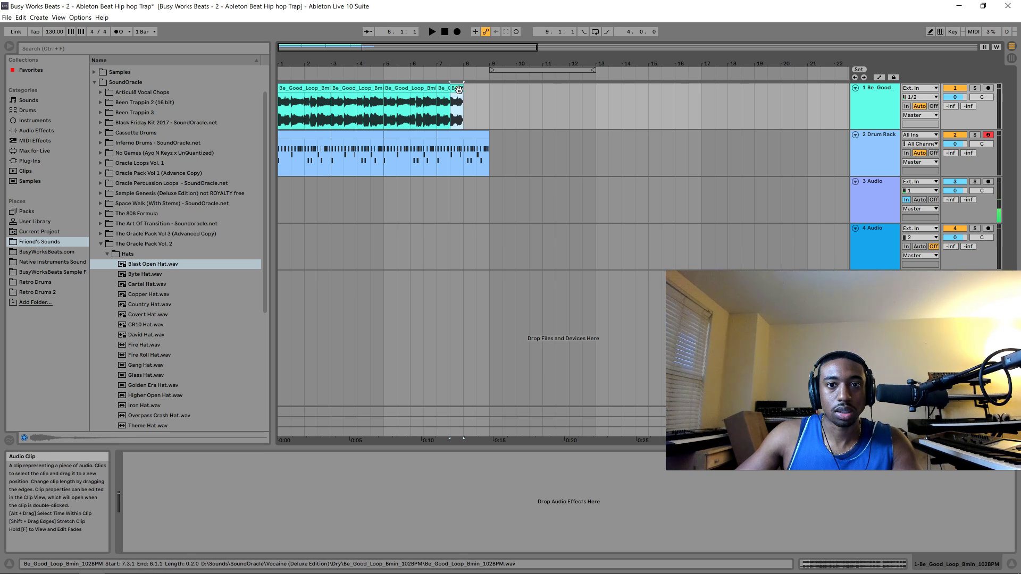
key("ctrl+d")
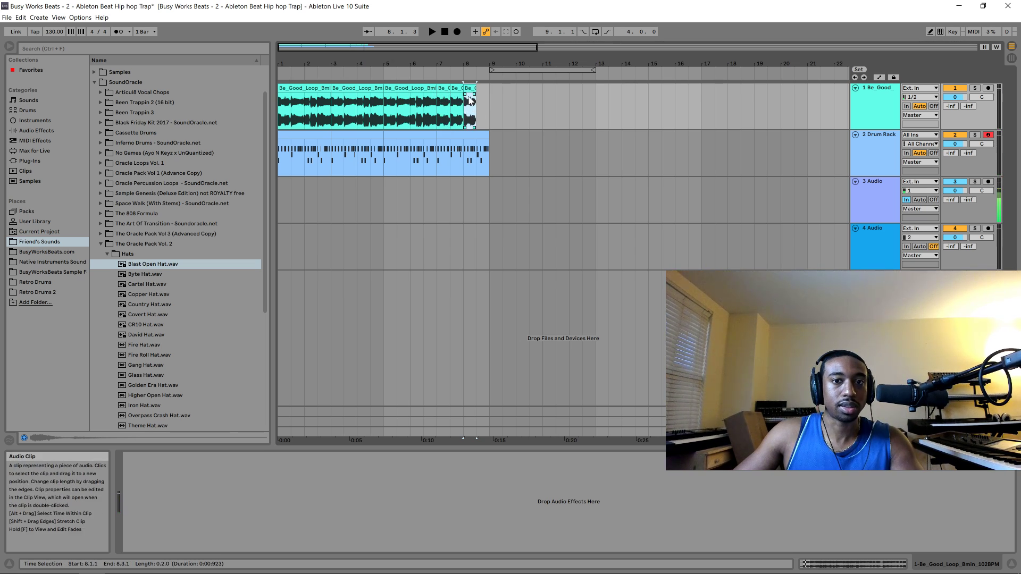
left_click_drag(471, 63, 468, 90)
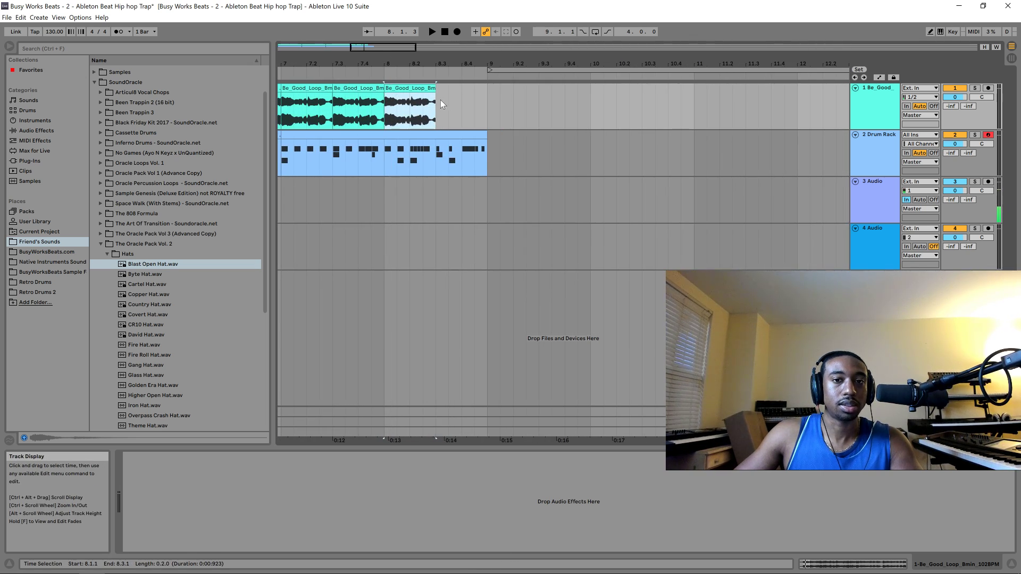
- Resize the last chop, starting at 8.1.1, so it ends at 8.2.3, and start playback
left_click_drag(435, 88, 478, 89)
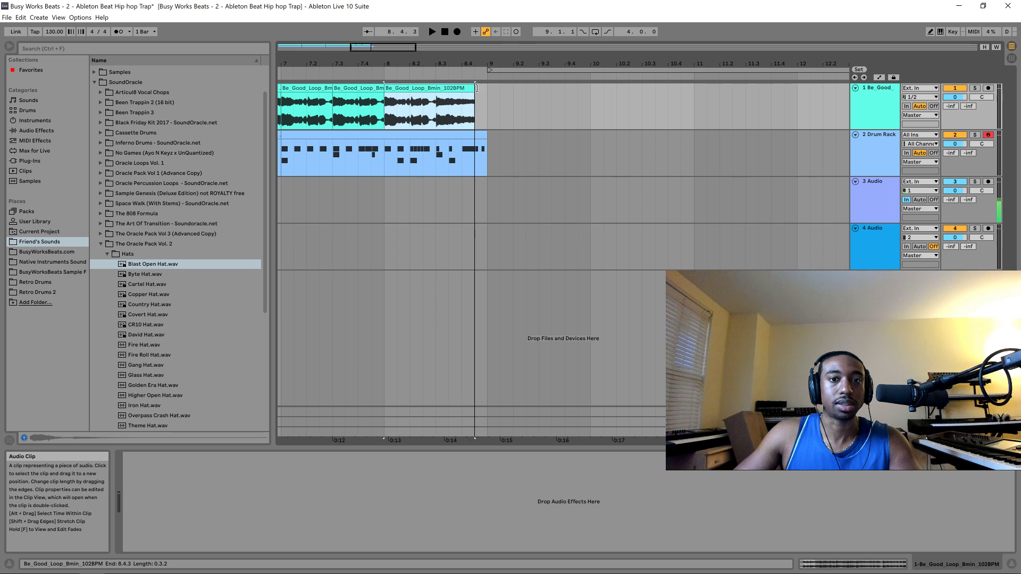
mouse_move(385, 96)
left_mouse_down()
mouse_move(440, 98)
mouse_move(387, 98)
left_mouse_up()
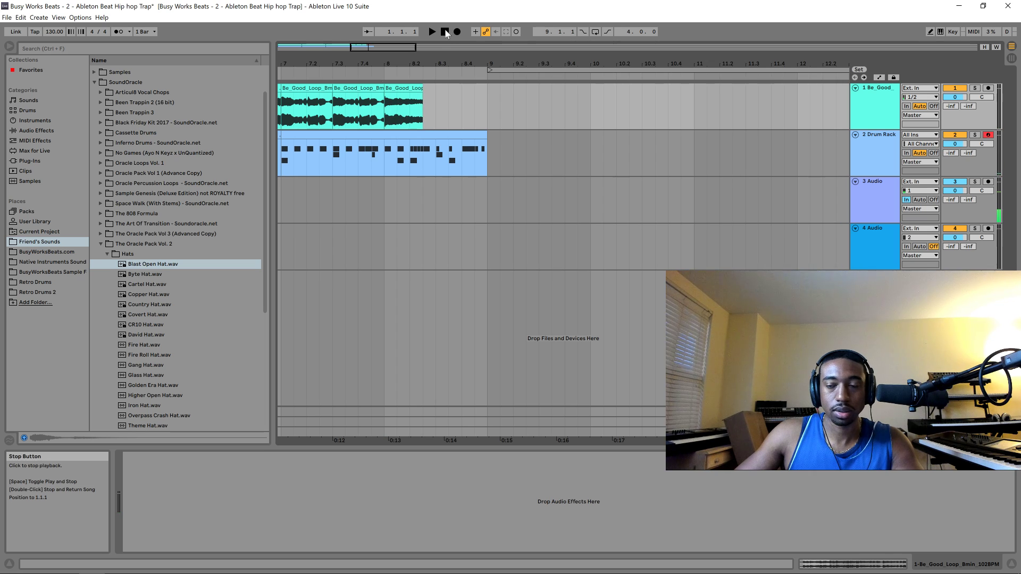
key("space")
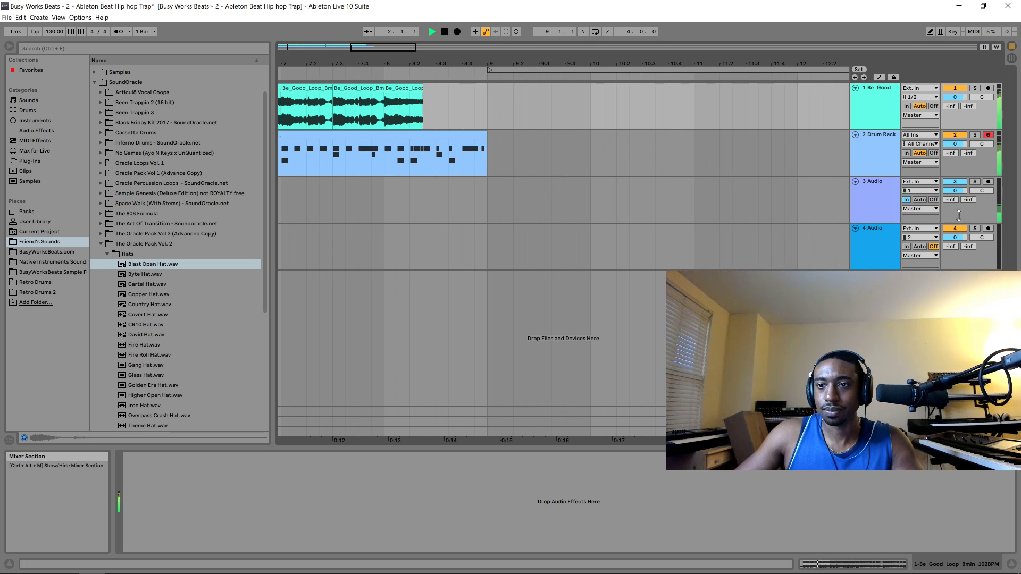
- Try the Auto monitoring setting on the first empty audio track, and rename that track as mic
left_click(920, 200)
key("space")
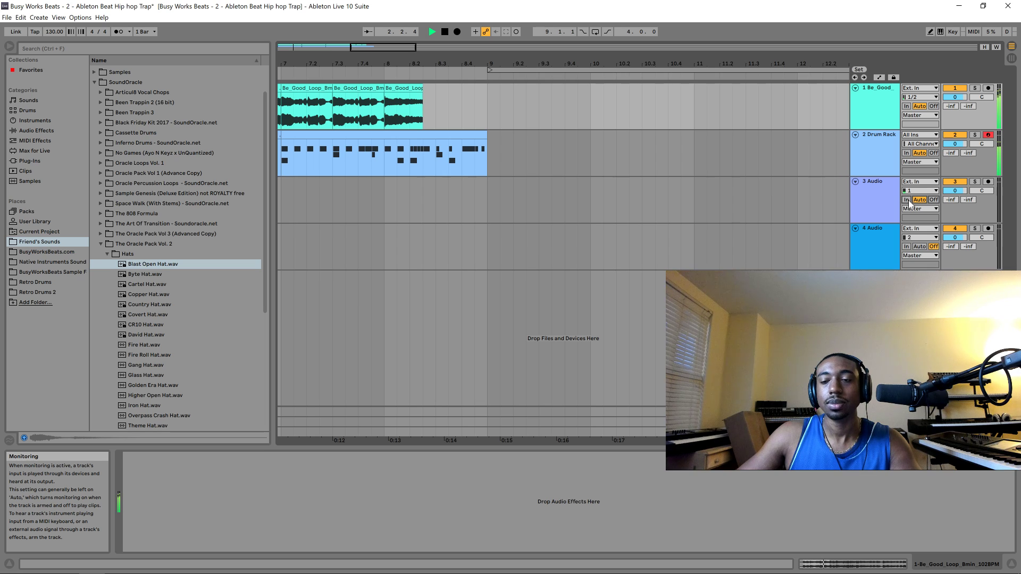
right_click(877, 189)
left_click(905, 233)
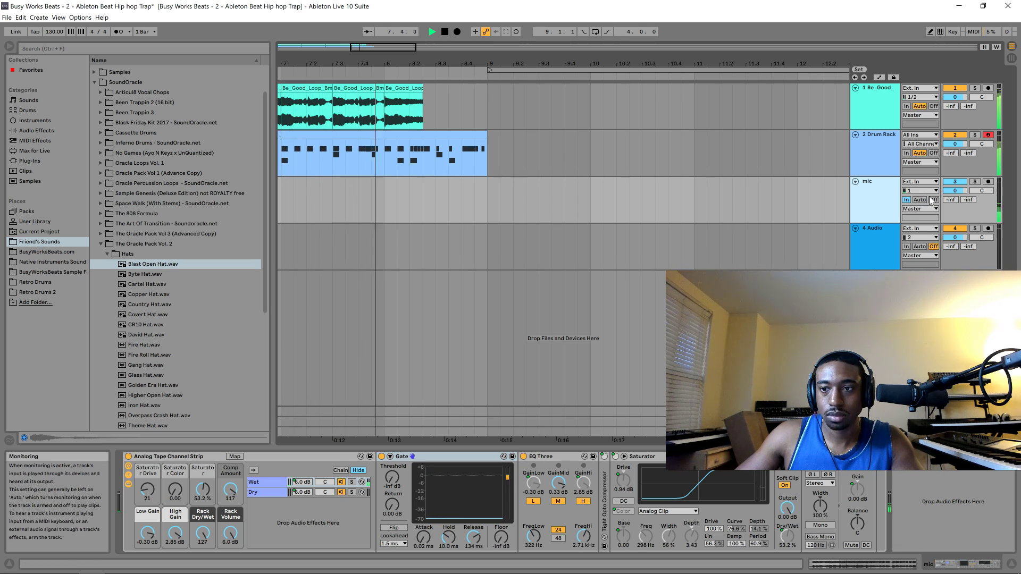
- Listen repeatedly to the chopped Be_Good section around bars 7 and 8 against the drums
left_click(415, 115)
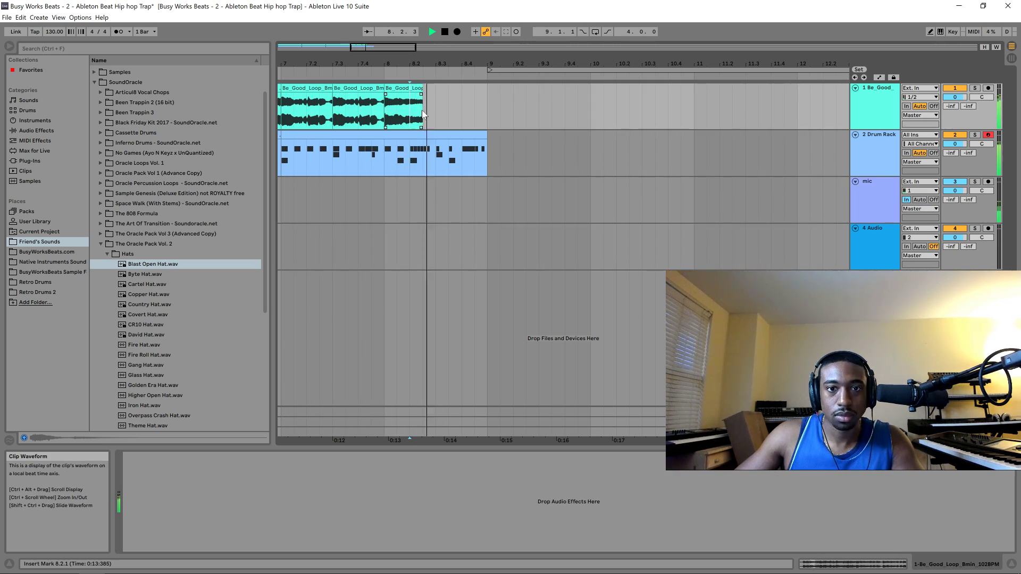
key("space")
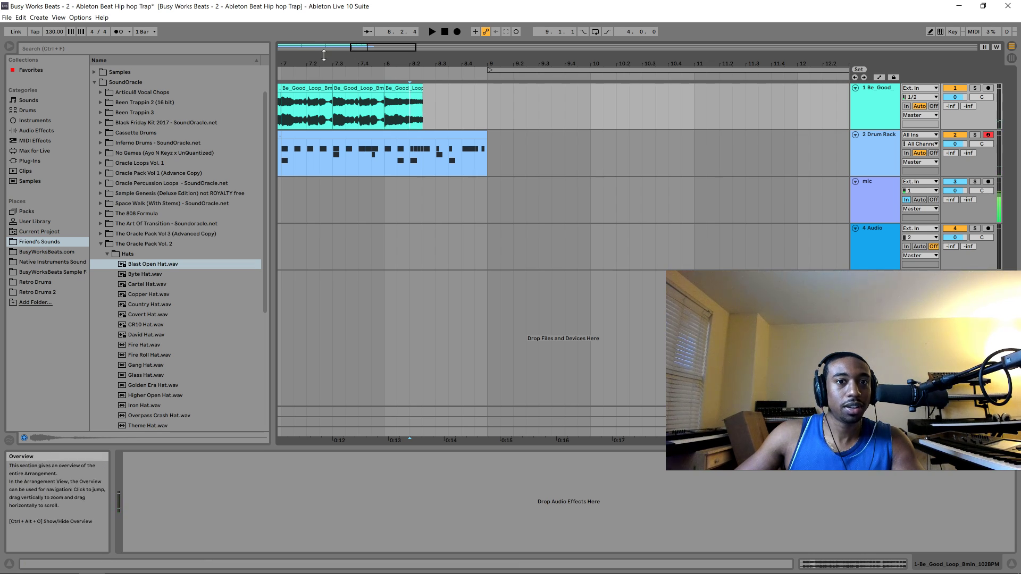
left_click(319, 76)
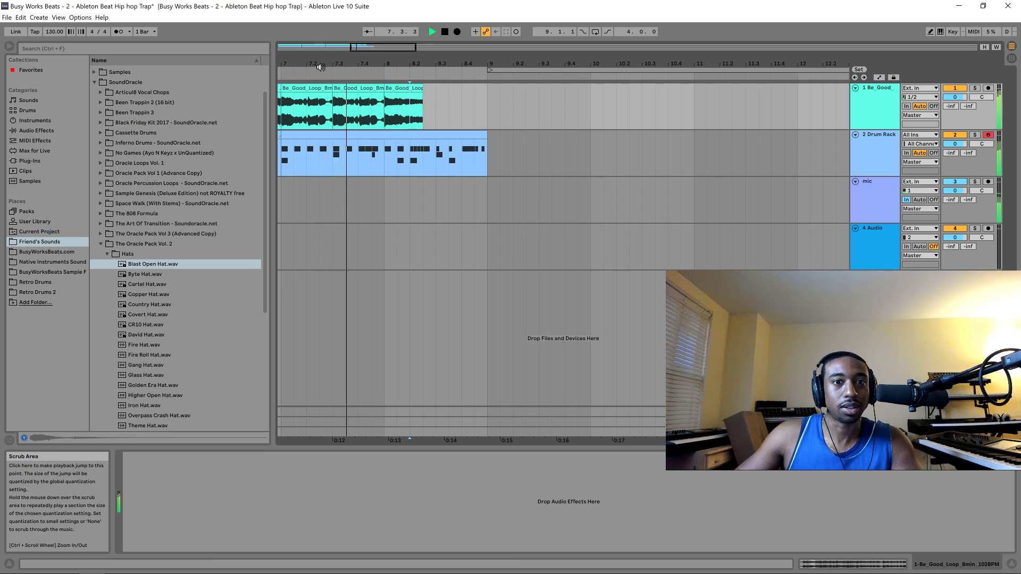
key("space")
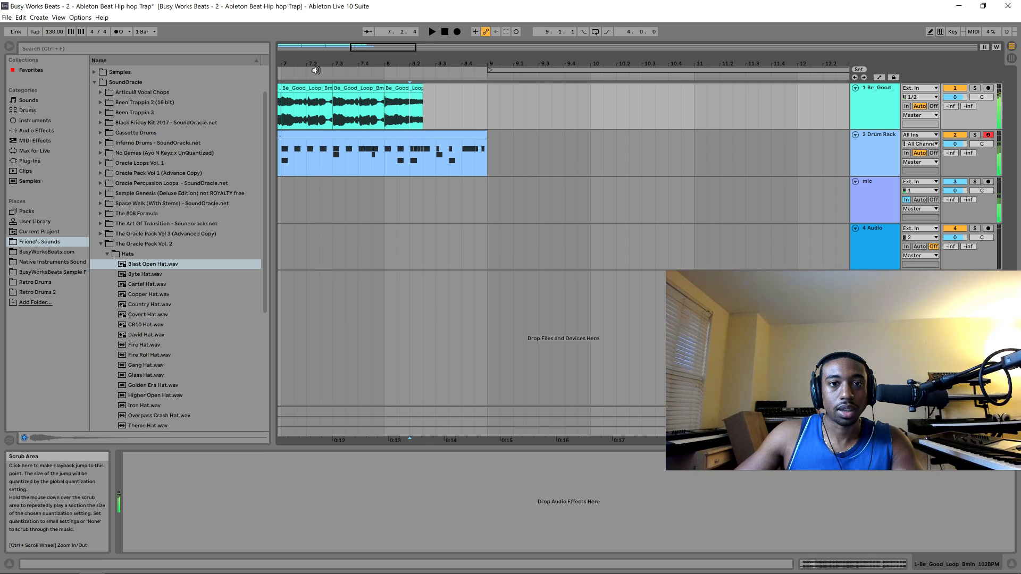
left_click(352, 71)
left_click(330, 50)
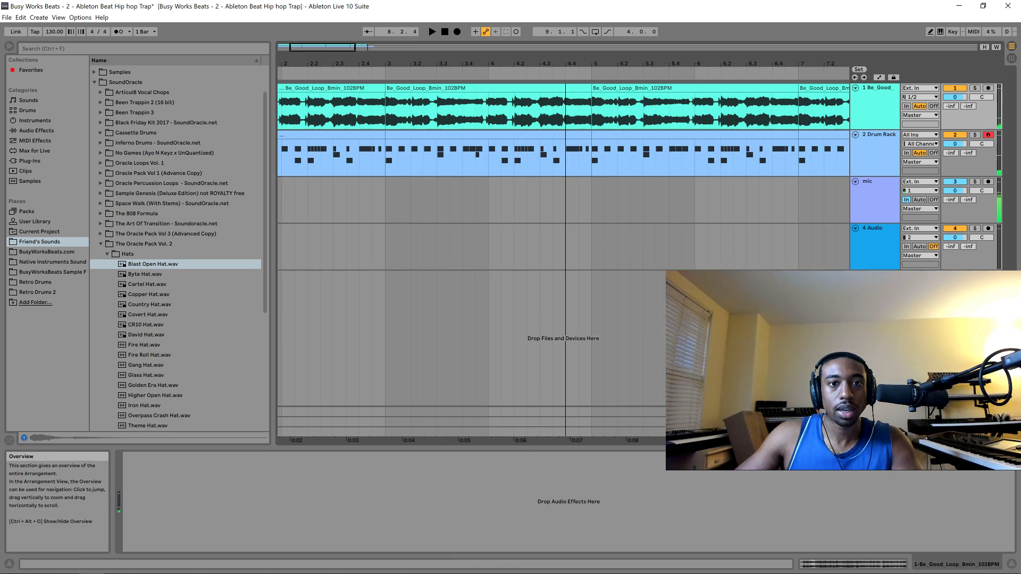
scroll(609, 68, "down", 5)
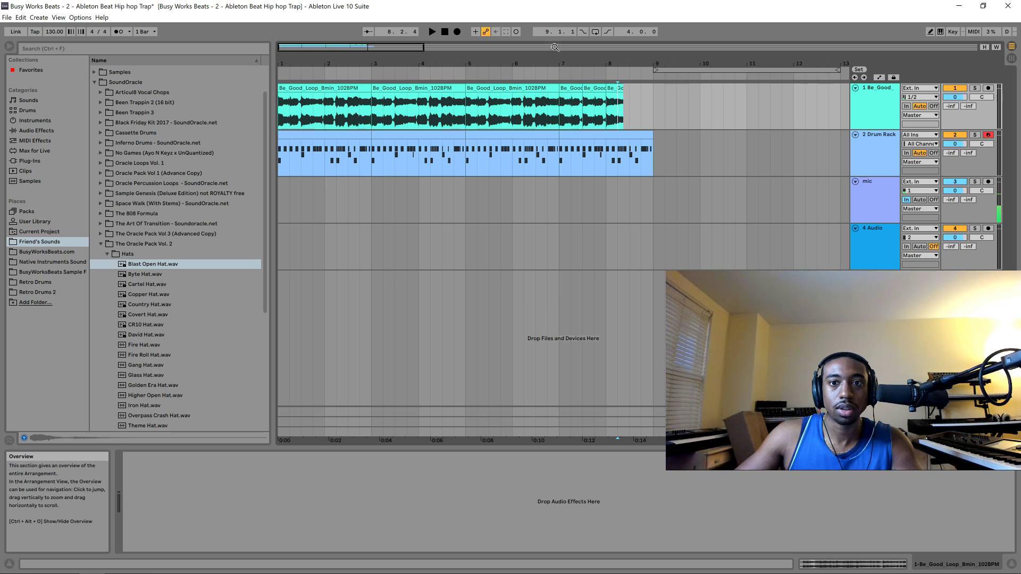
mouse_move(555, 52)
left_mouse_down()
mouse_move(478, 67)
mouse_move(455, 49)
left_mouse_up()
left_click(350, 78)
key("space")
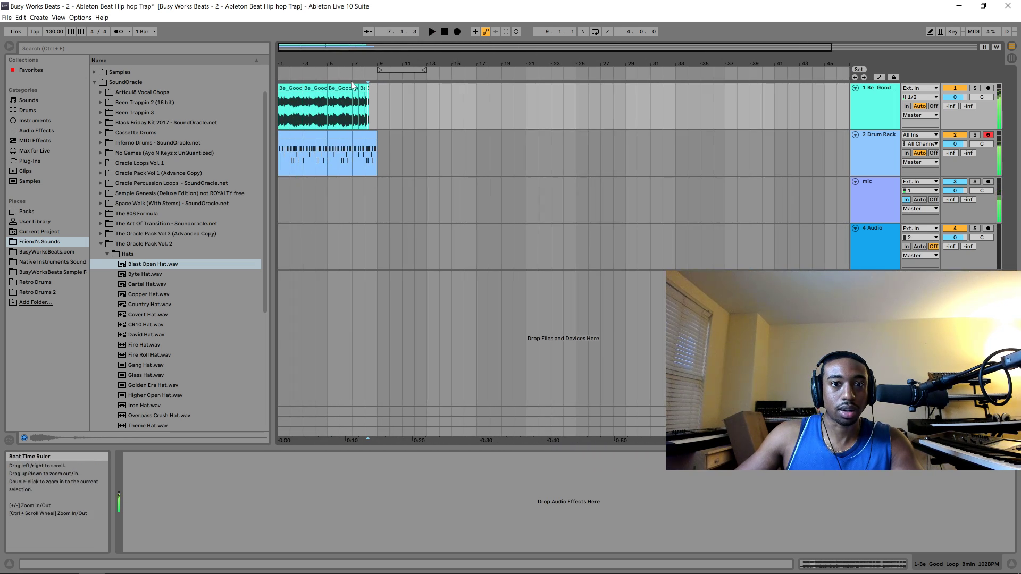
key("space")
key("space")
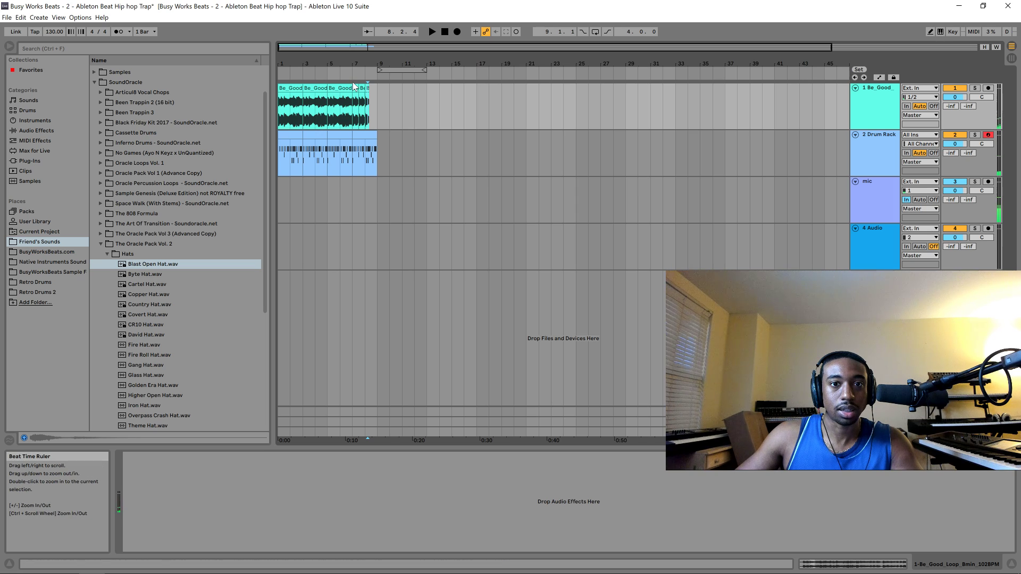
left_click(347, 92)
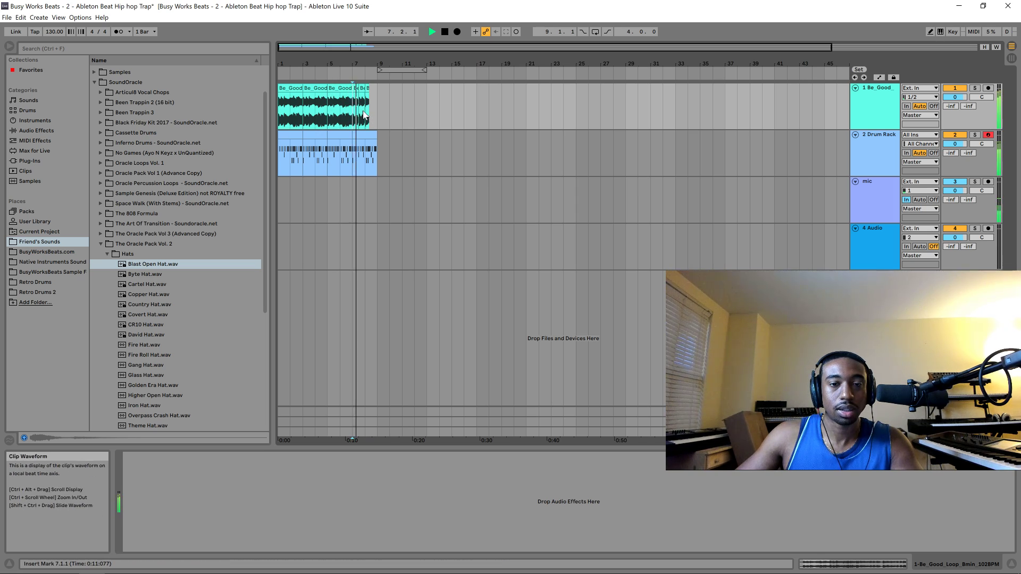
key("space")
- Duplicate the Be_Good chop that starts at 8.1.1 and move the copy to 8.2.1
left_click_drag(357, 64, 410, 88)
key("space")
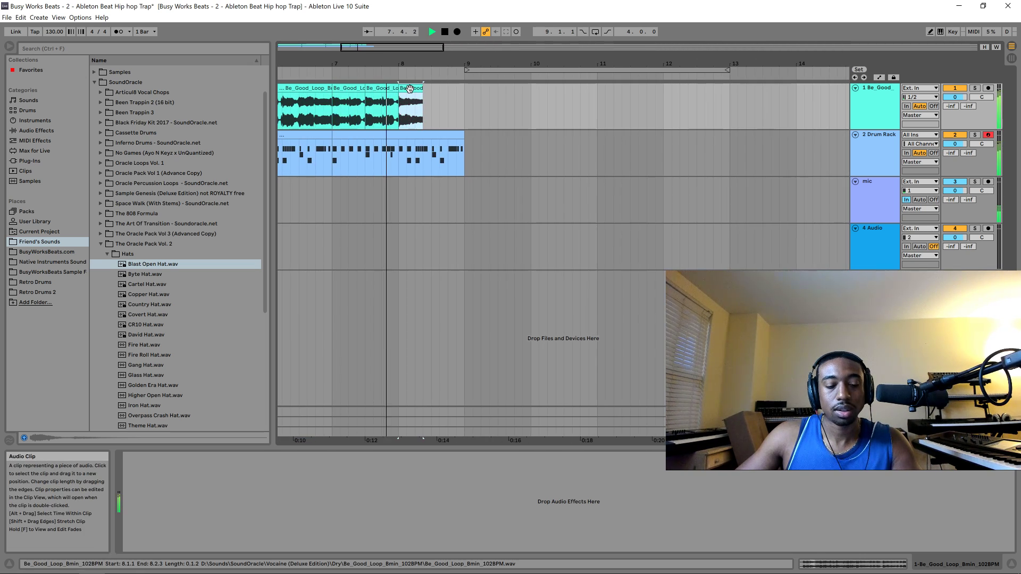
key("ctrl+d")
key("space")
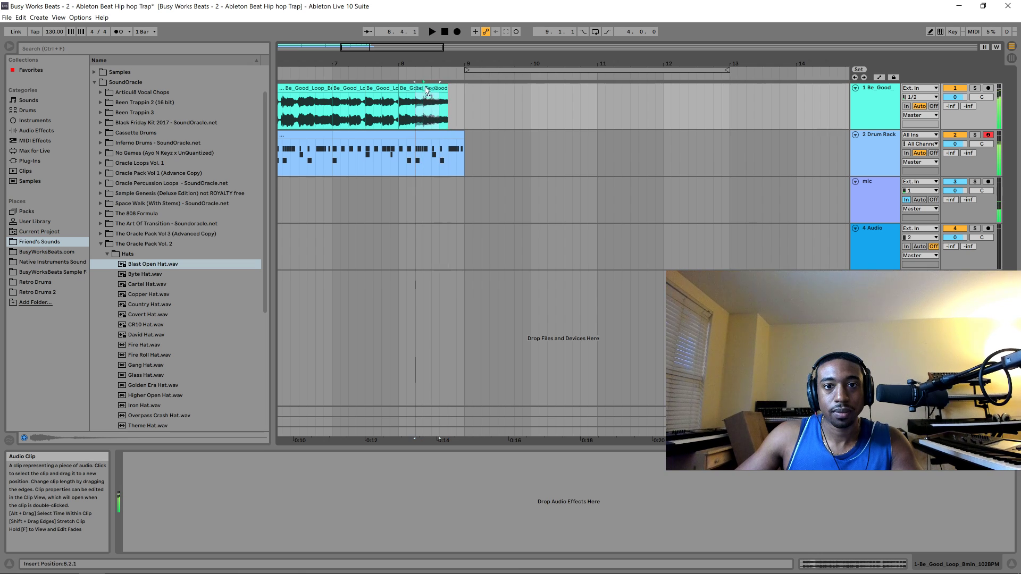
left_click_drag(425, 90, 425, 90)
- Audition the bar 8 chops and shorten the last one, starting at 8.2.1, to about one beat
key("space")
key("space")
left_click(363, 62)
key("space")
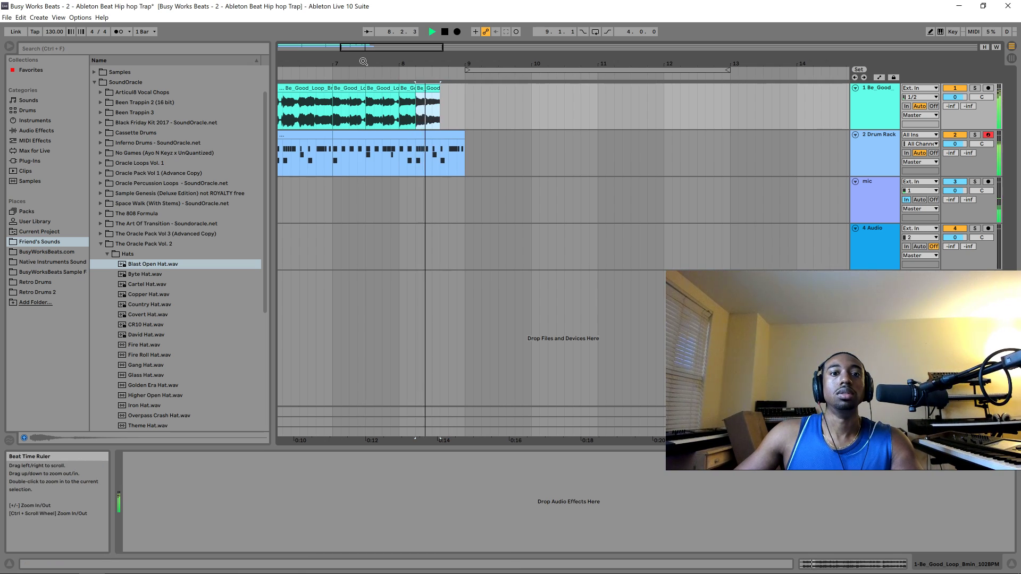
key("space")
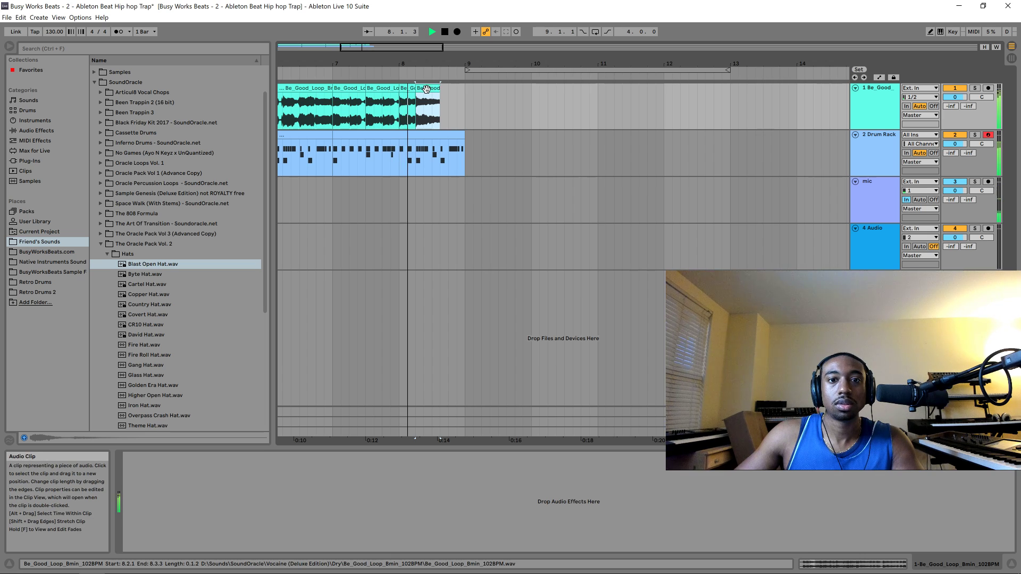
key("space")
left_click_drag(437, 91, 429, 91)
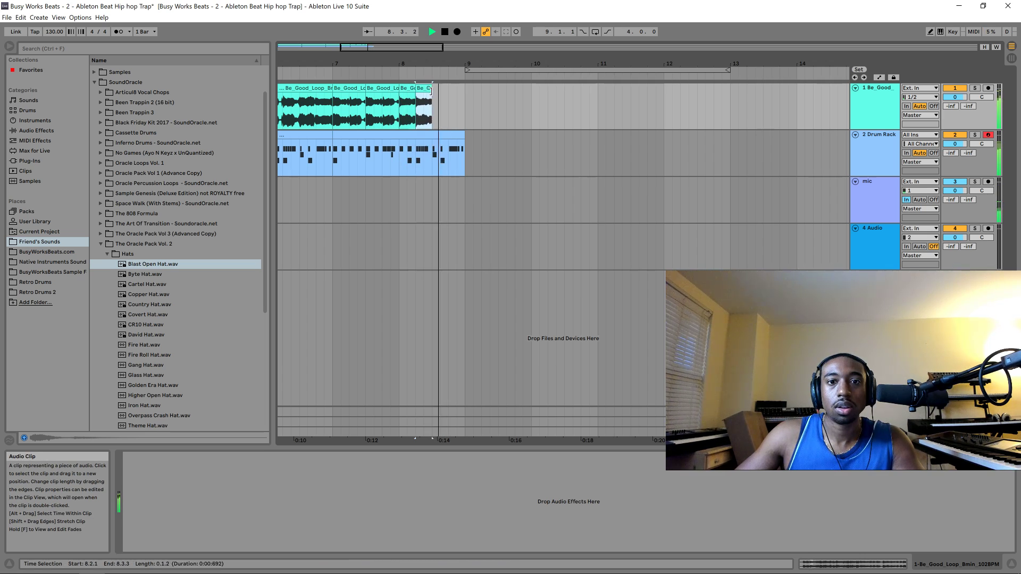
- Duplicate the short vocal slice at the end of track 1 once more, and play the arrangement from bar 7
key("ctrl+d")
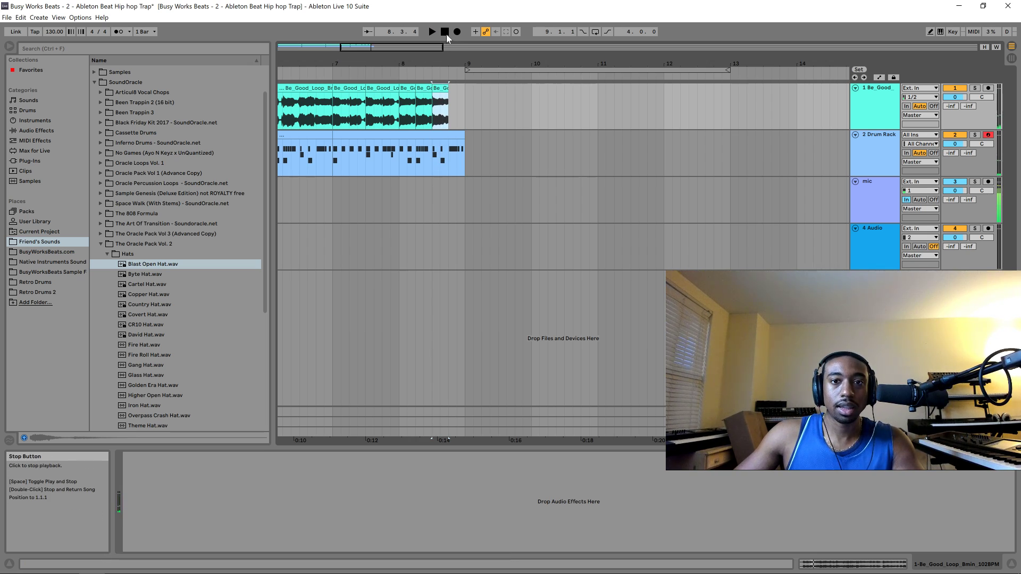
left_click(444, 32)
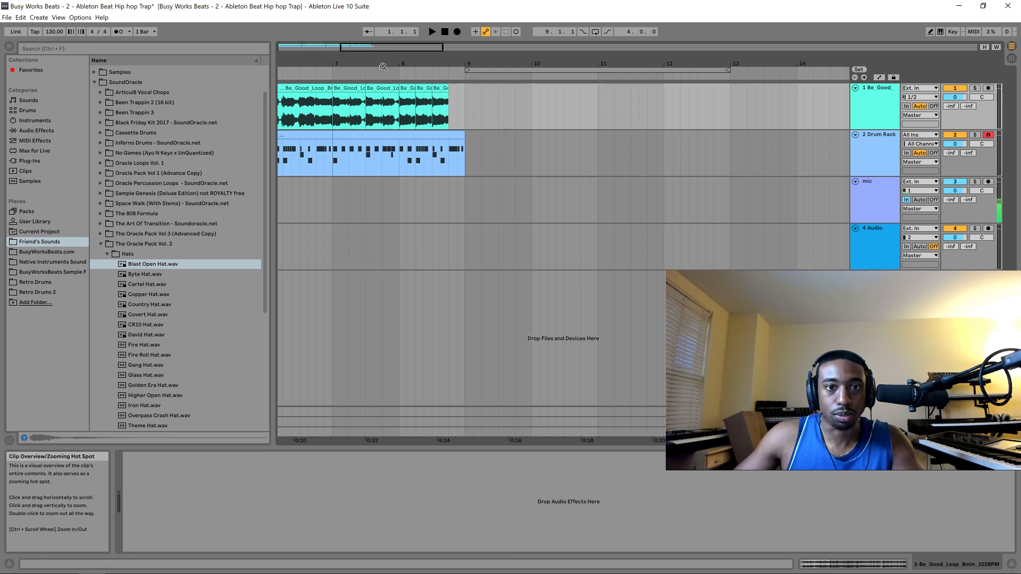
left_click(338, 72)
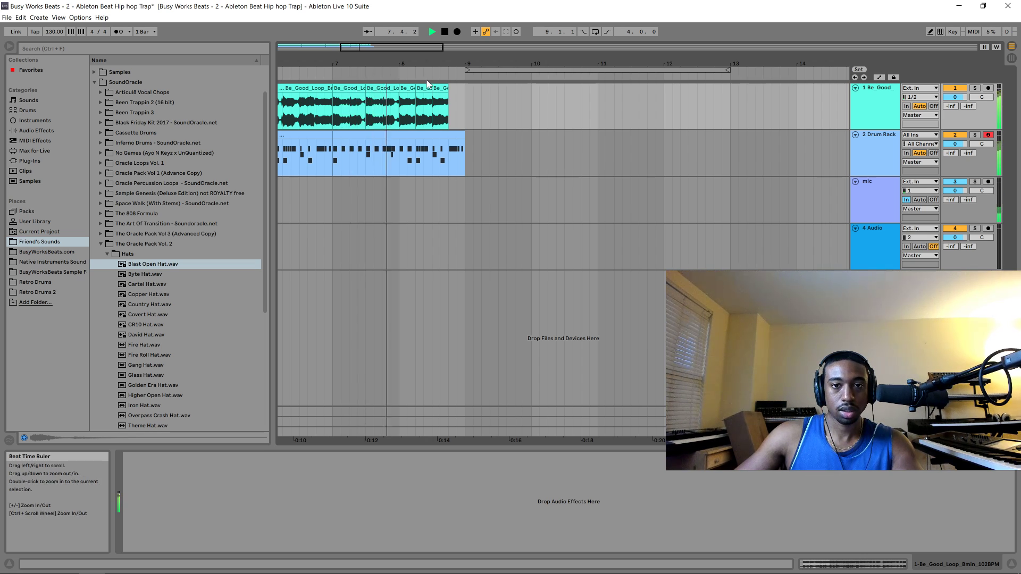
key("space")
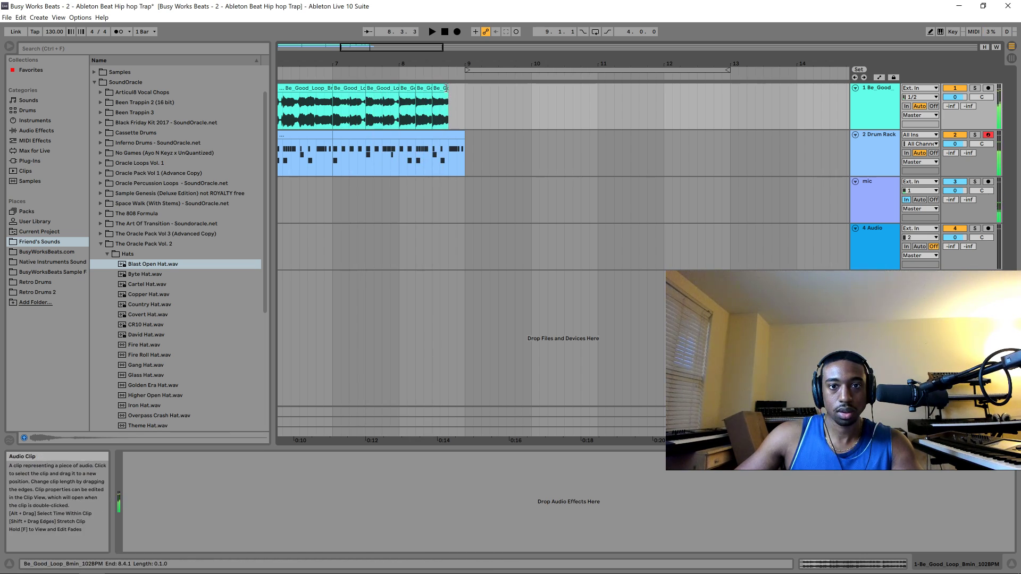
- Split the last vocal slice at 8.3.3, repeat the shorter slices up to bar 9, and play back from bar 7
left_click_drag(448, 88, 448, 86)
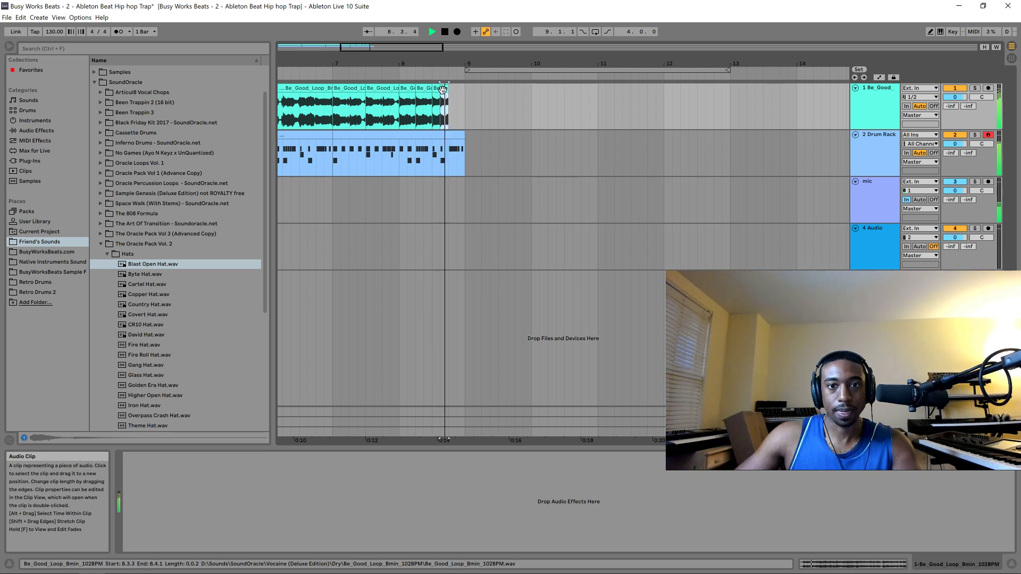
key("space")
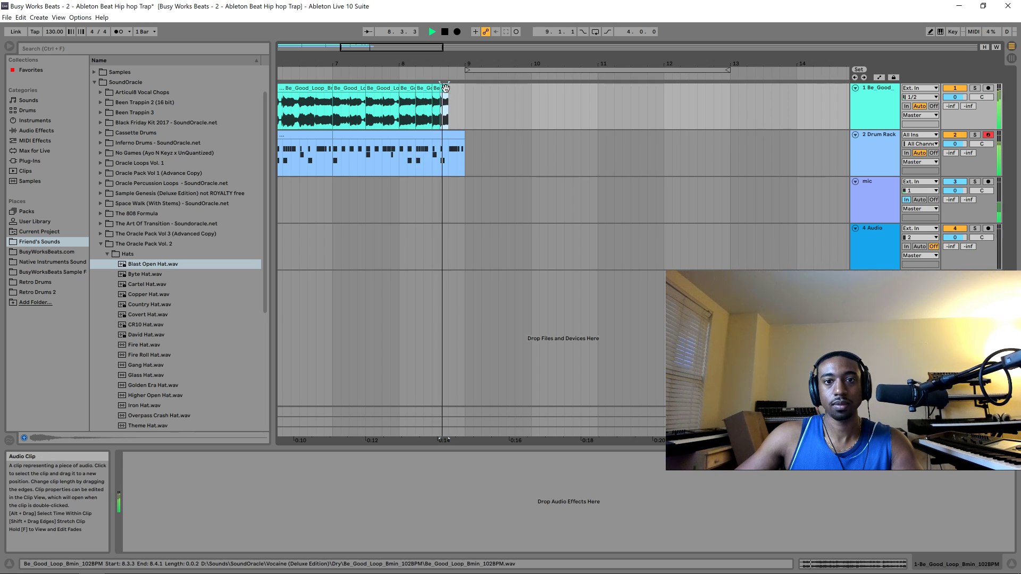
key("space")
left_click_drag(449, 87, 466, 87)
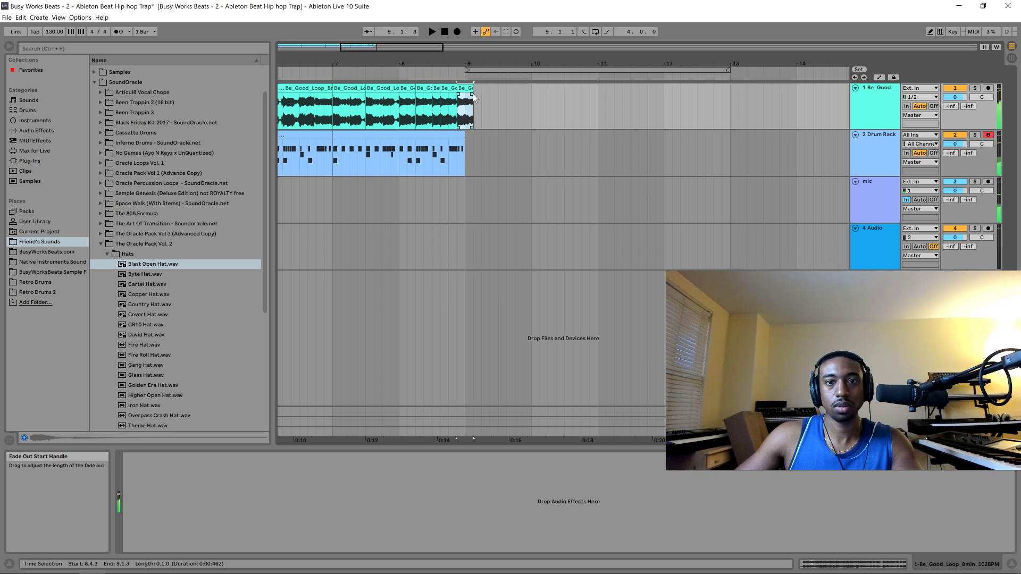
key("space")
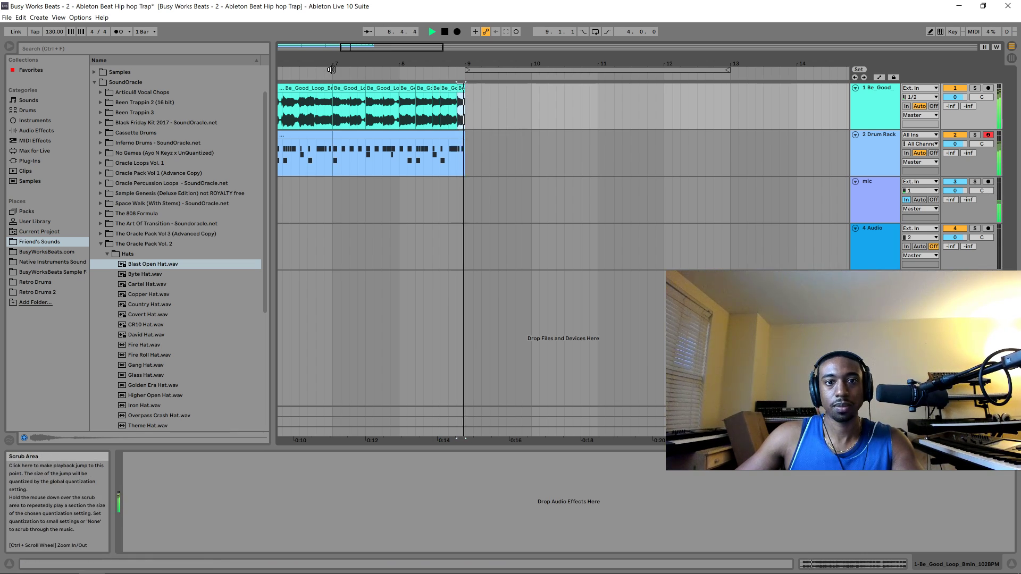
left_click(331, 70)
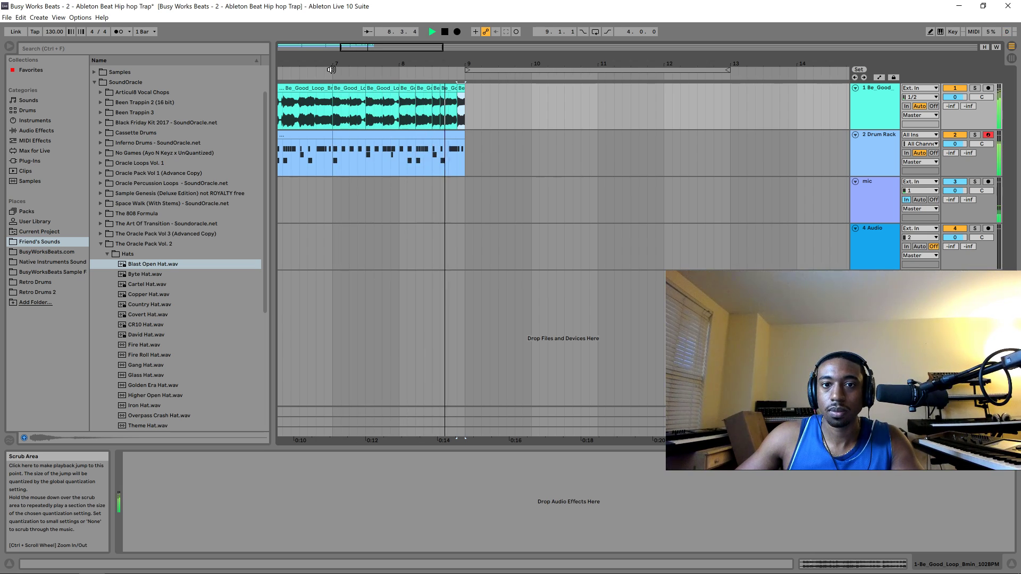
key("space")
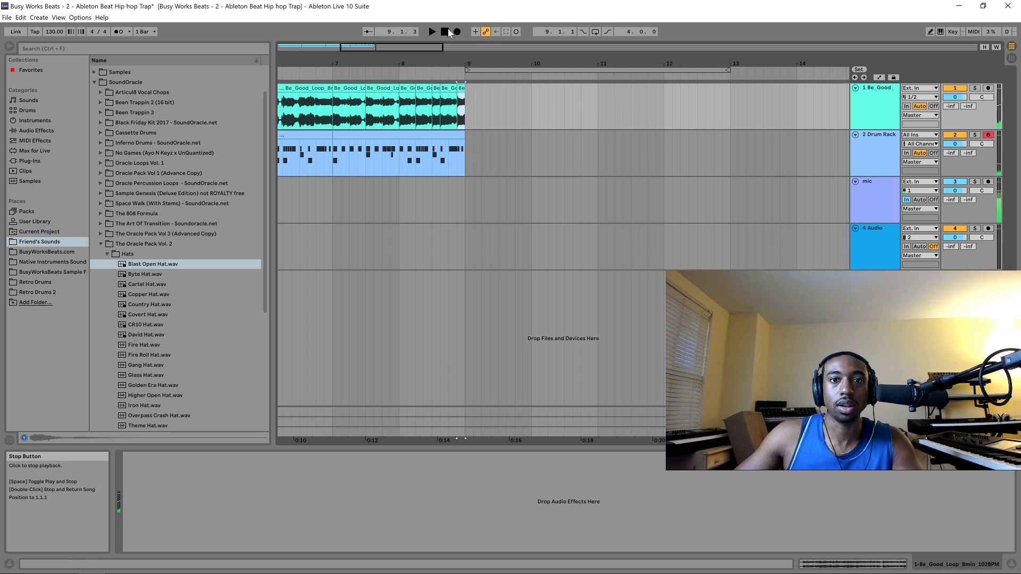
left_click(446, 32)
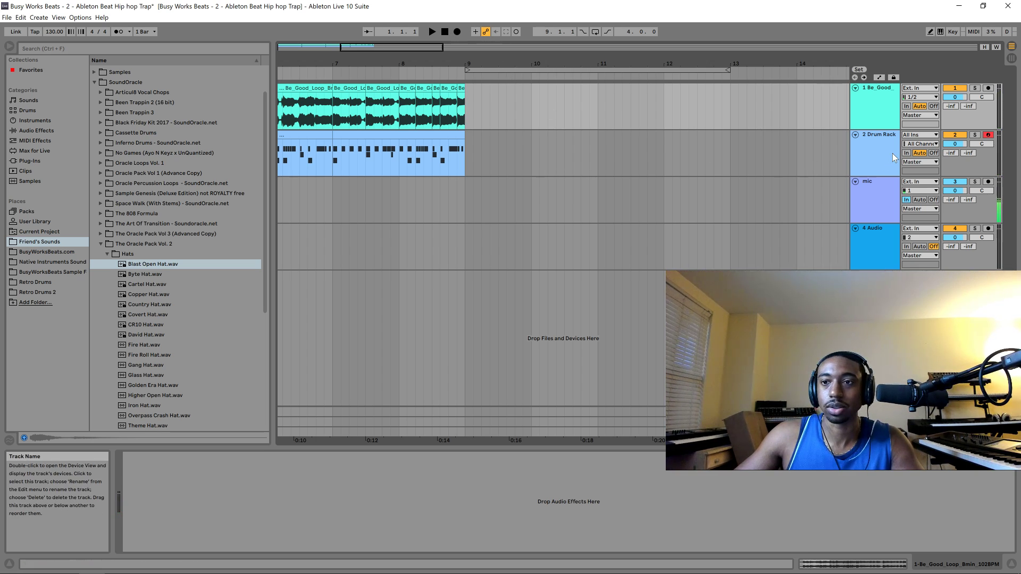
- Show the Drum Rack track's devices and, in the Session View mixer, lower the vocal loop track's volume to about -21 dB during playback
key("space")
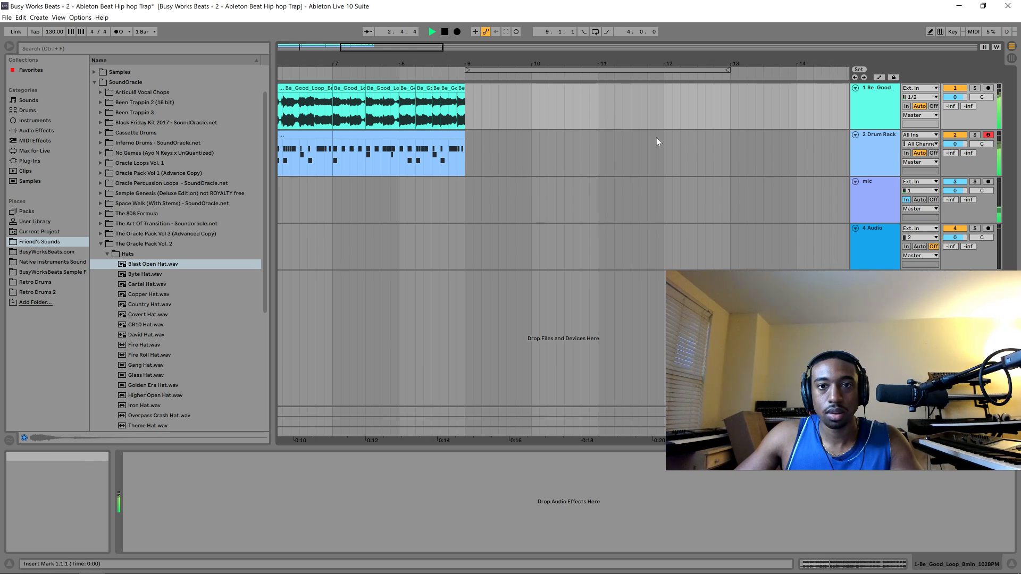
key("space")
left_click(934, 168)
key("space")
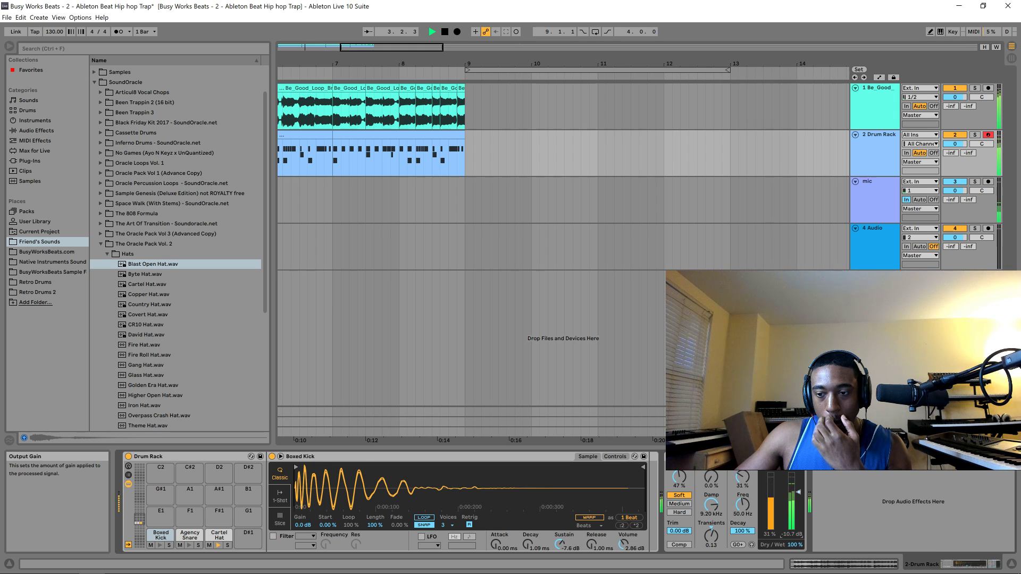
key("Tab")
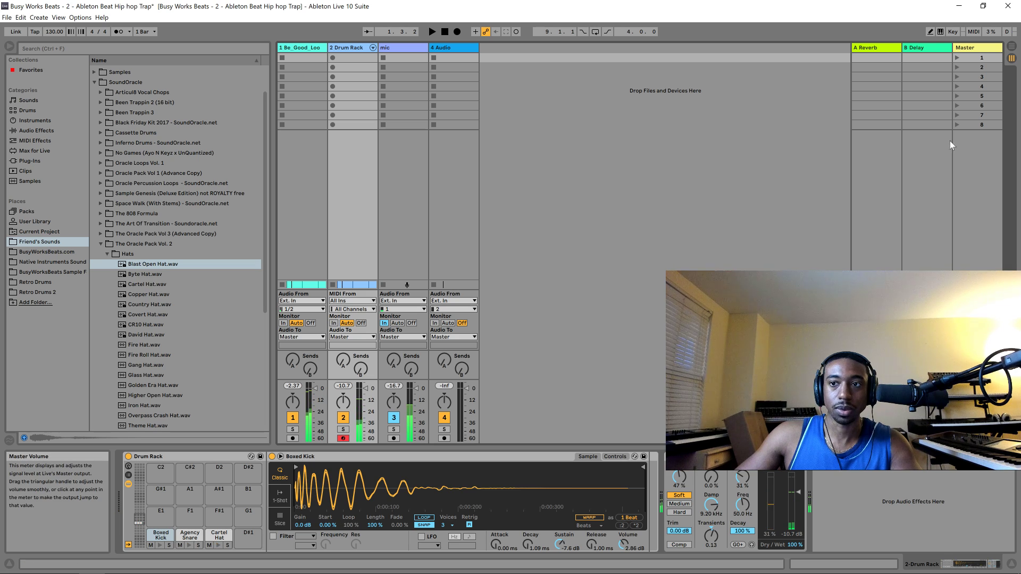
key("space")
key("space")
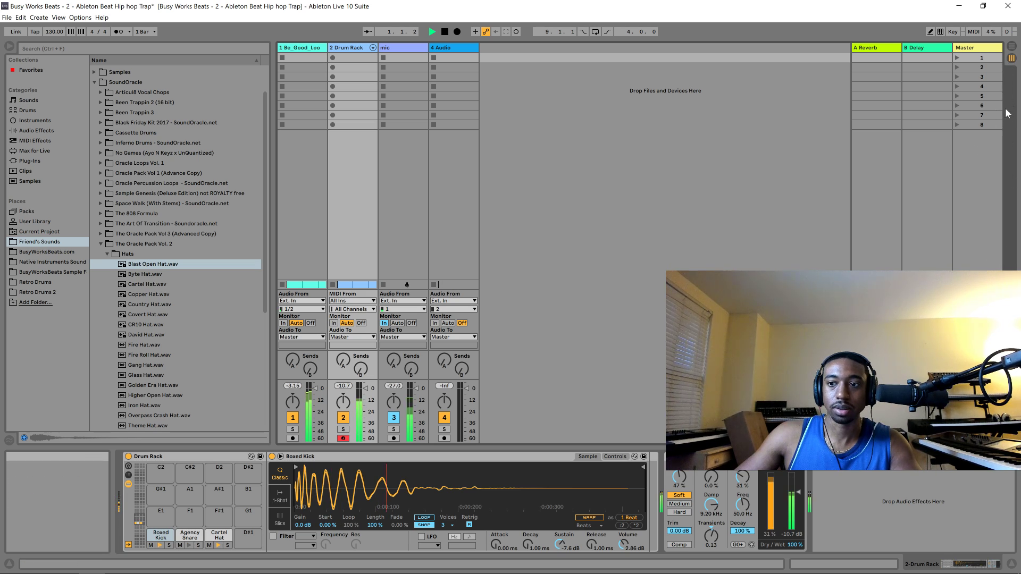
key("Tab")
left_click(1012, 59)
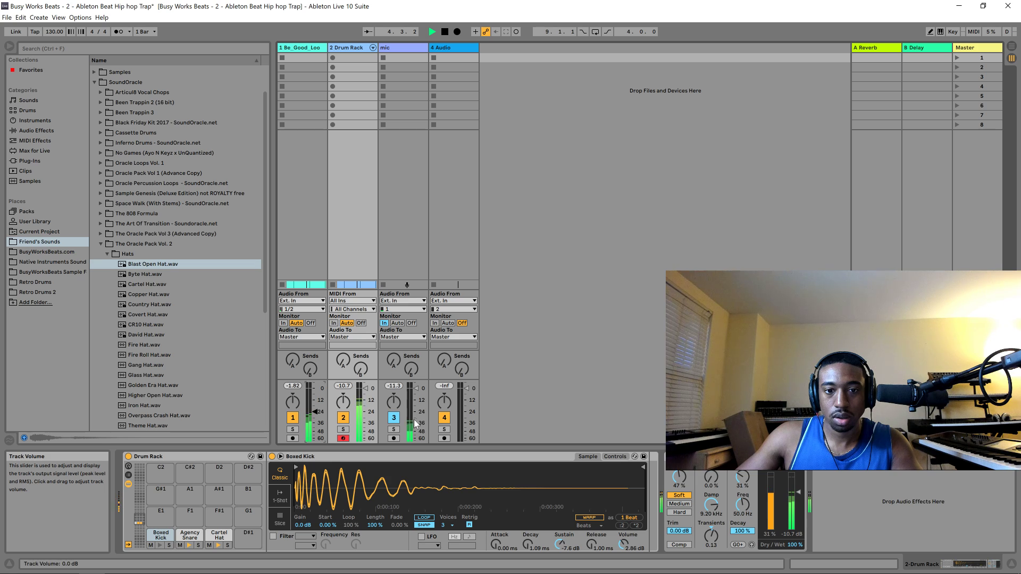
- Set the Drum Buss boom amount to 26% and output gain to -6.63 dB, and the Boxed Kick's sustain to -5.4 dB
left_click_drag(791, 505, 741, 482)
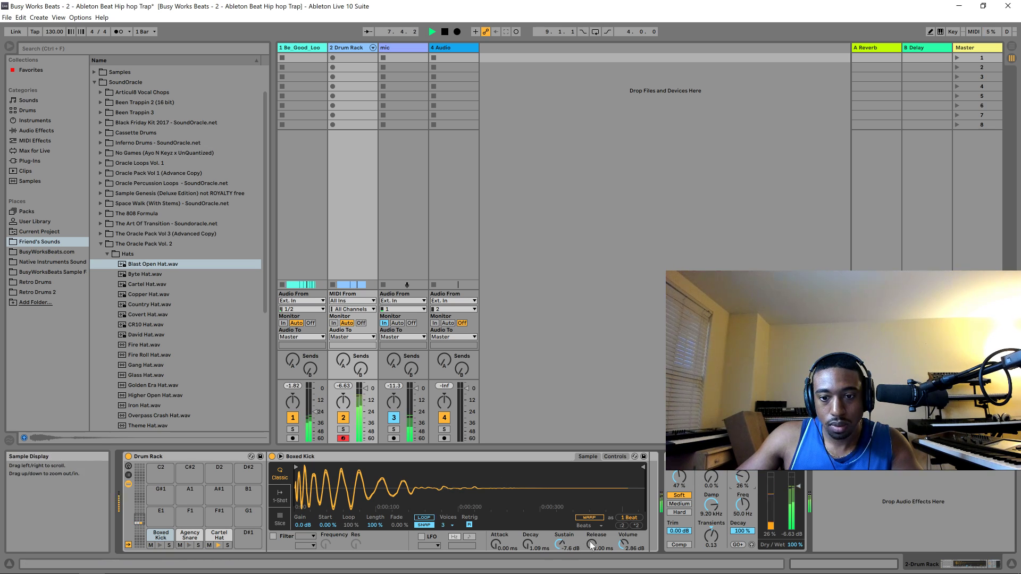
left_click_drag(560, 545, 560, 540)
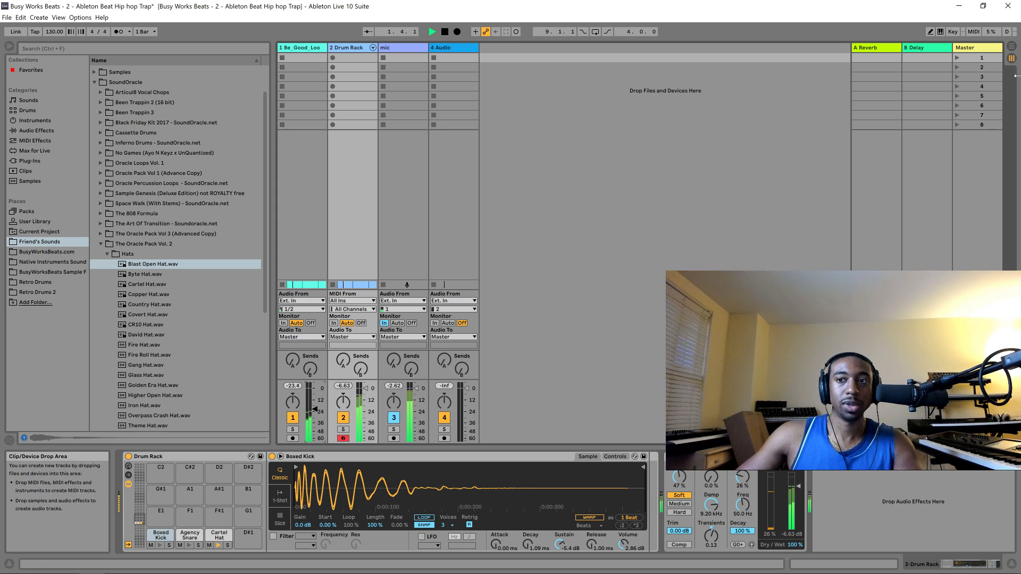
- Turn off input monitoring on the mic track and return to the Session View mixer
key("Tab")
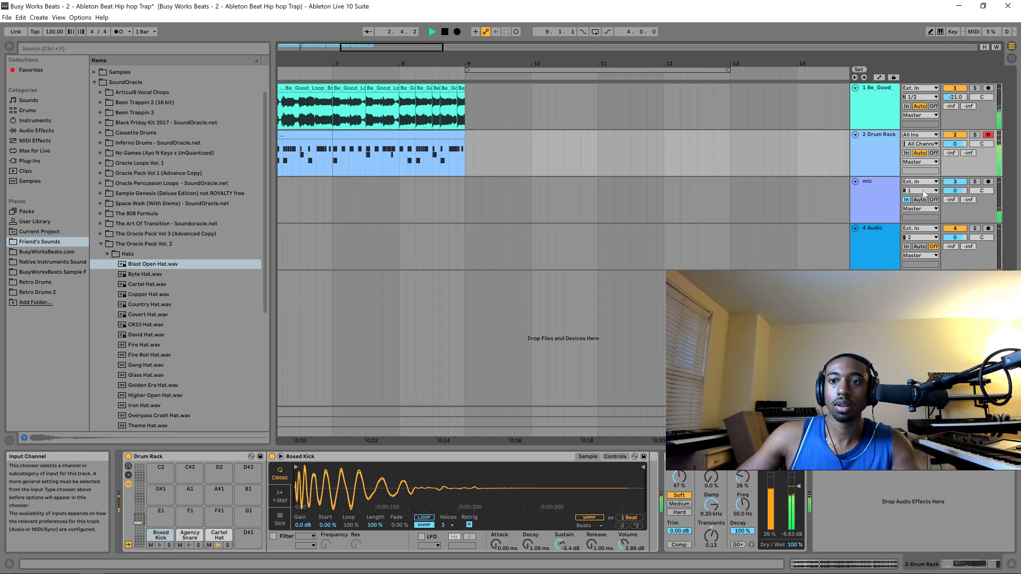
left_click(934, 200)
left_click(1012, 58)
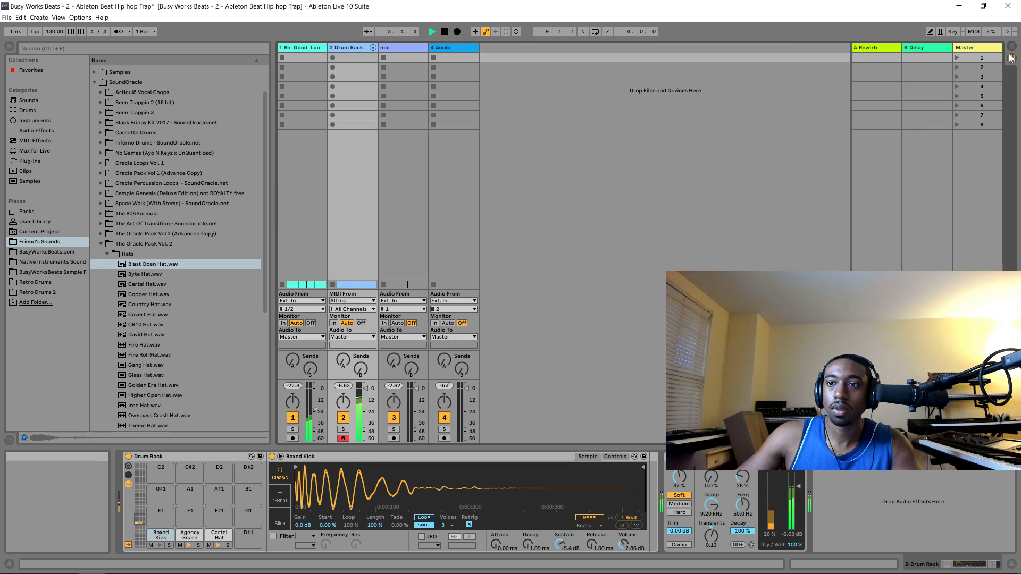
- Set the Drum Rack track's drive to 36%, and the Boxed Kick to 0.0 dB sustain, 112 ms release and -5.14 dB volume
left_click(314, 219)
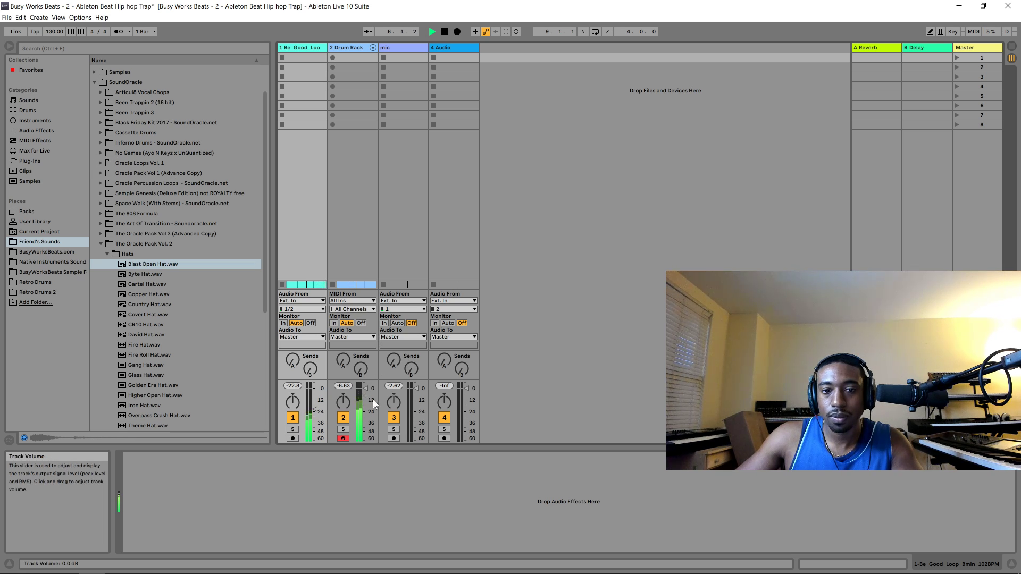
left_click(373, 226)
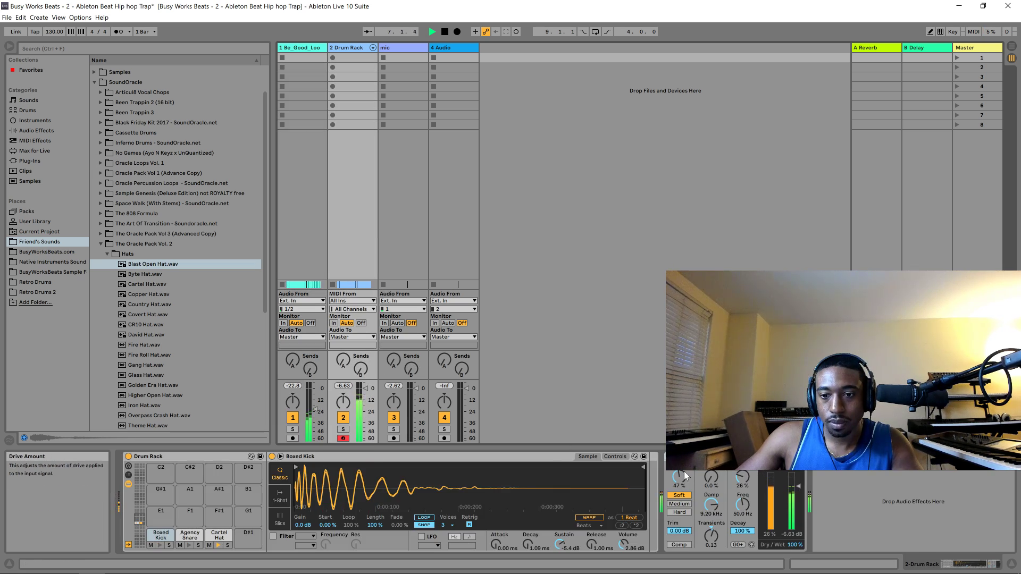
left_click_drag(681, 476, 681, 487)
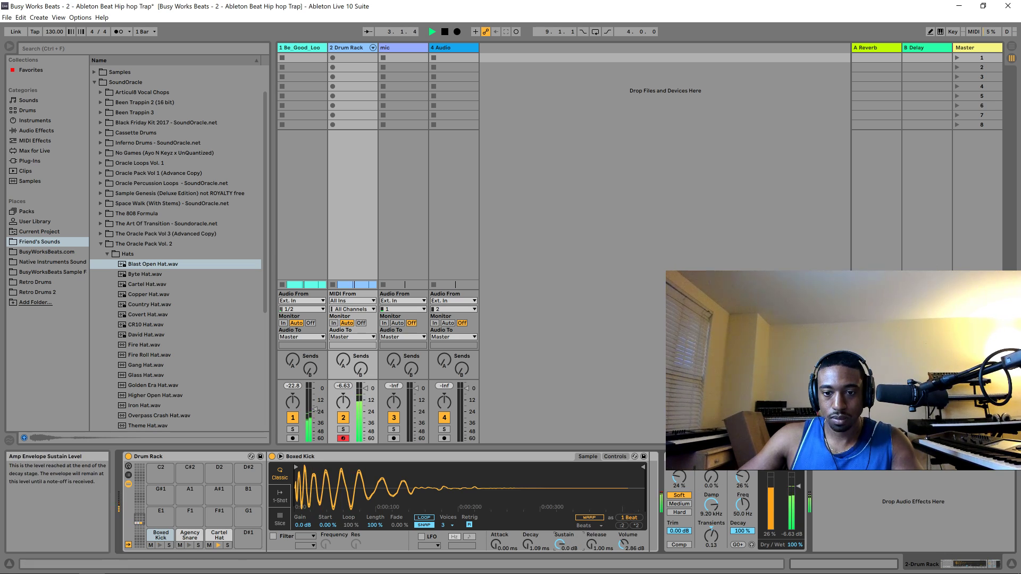
left_click_drag(591, 545, 591, 524)
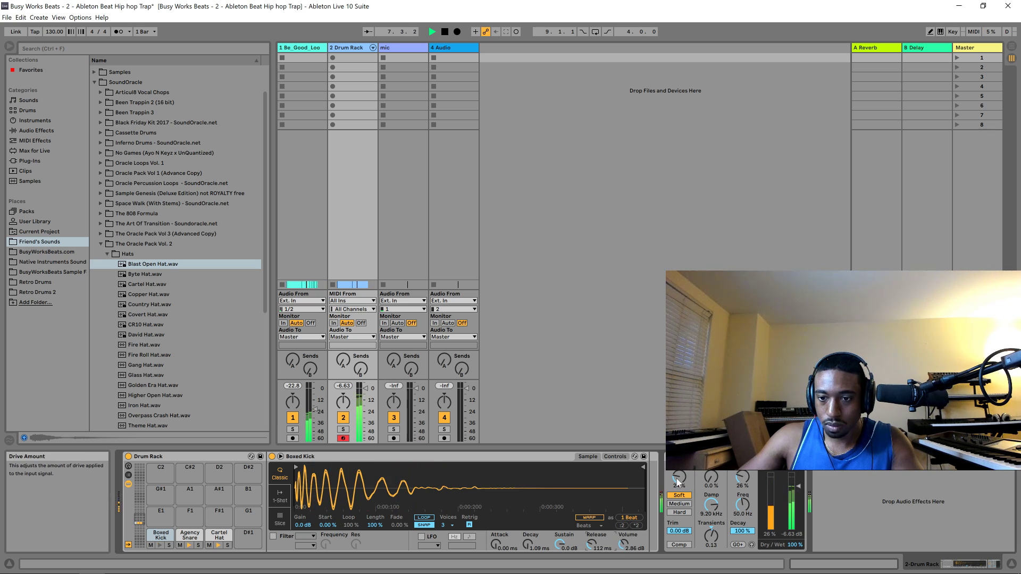
left_click_drag(679, 477, 679, 469)
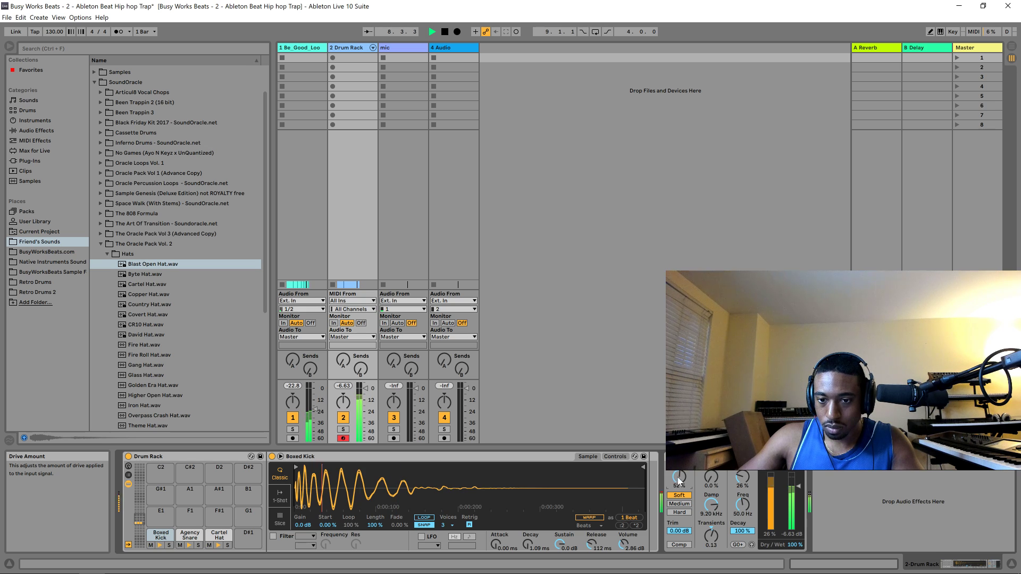
key("space")
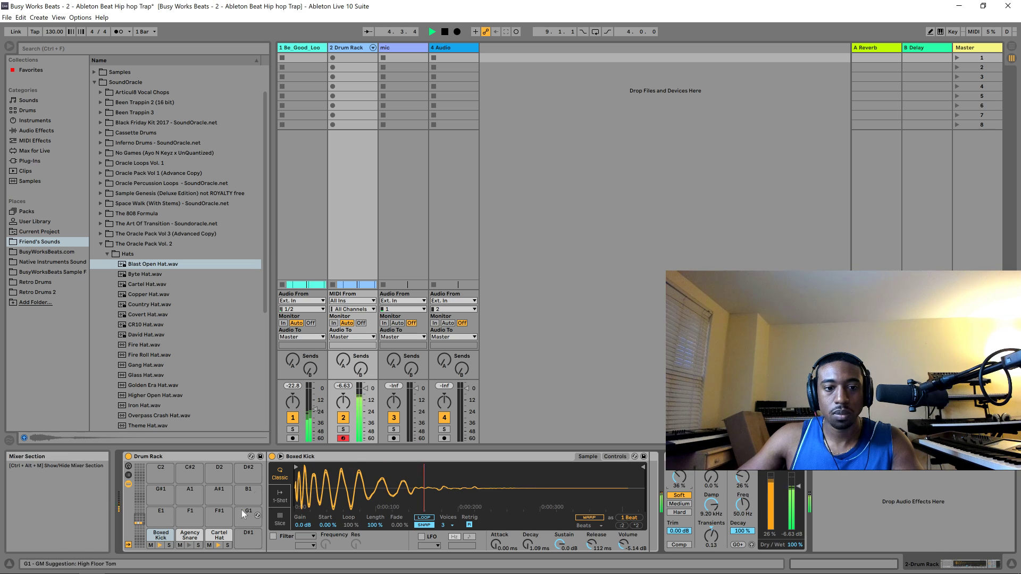
- Switch the Agency Snare to Classic mode and set its decay to 537 ms and sustain to 0.0 dB
left_click(193, 536)
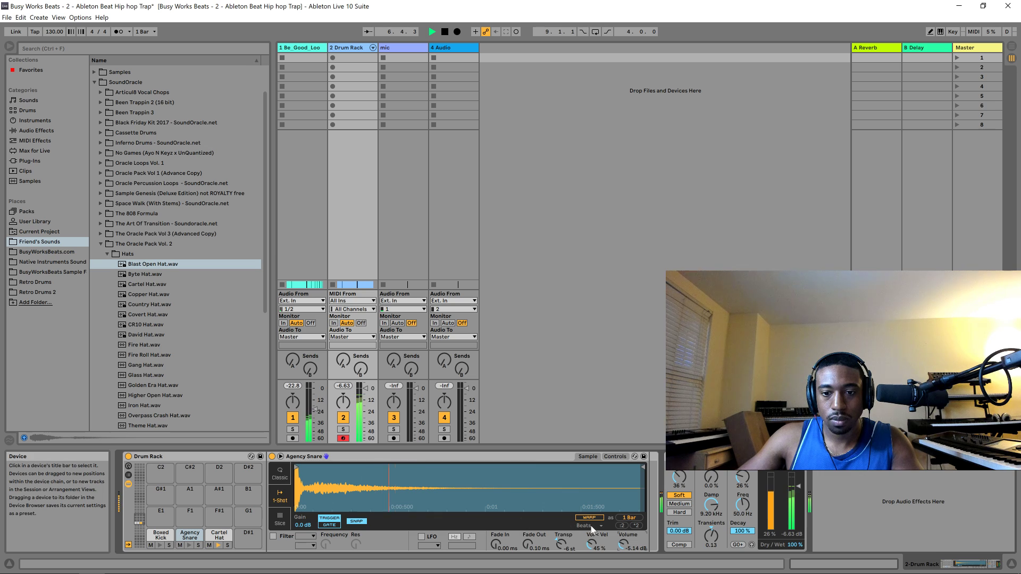
left_click(280, 472)
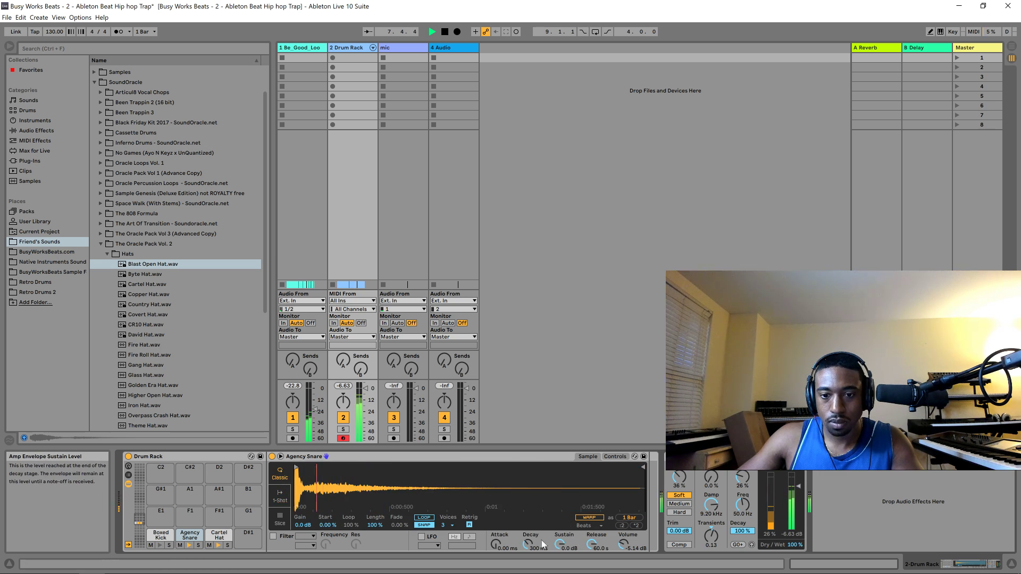
left_click_drag(528, 544, 528, 572)
left_click_drag(592, 544, 560, 542)
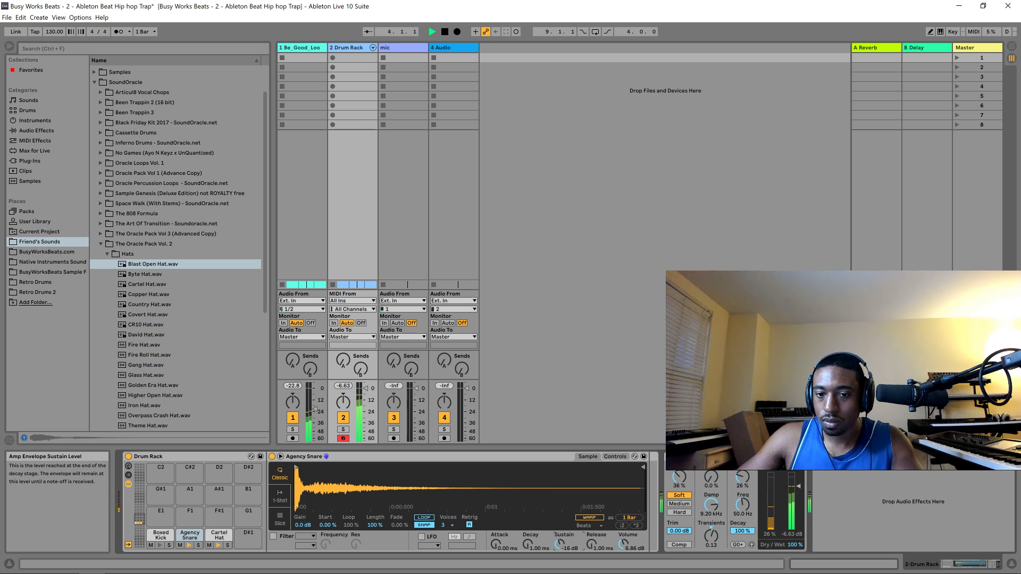
left_click_drag(559, 541, 527, 538)
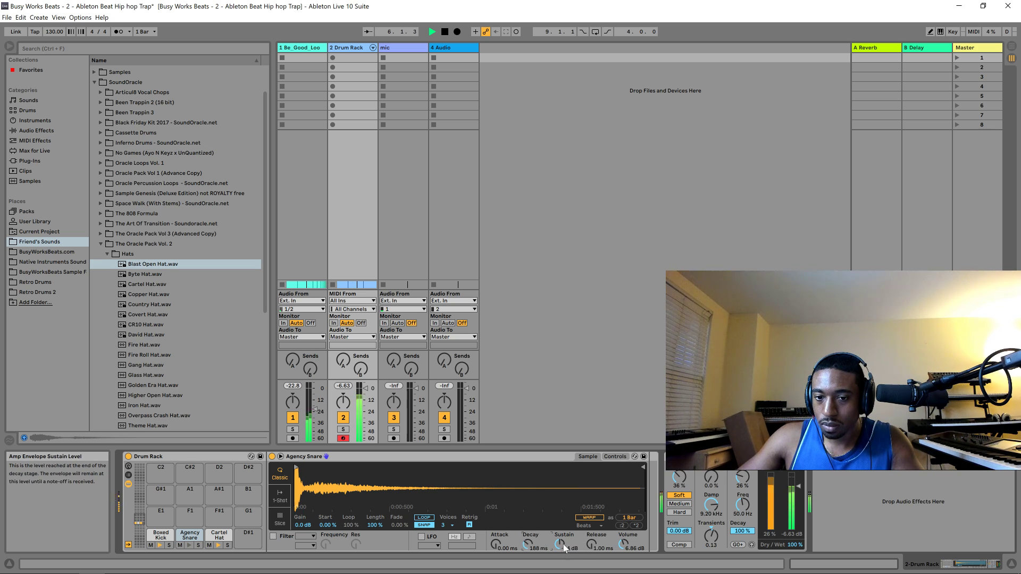
left_click_drag(528, 545, 538, 526)
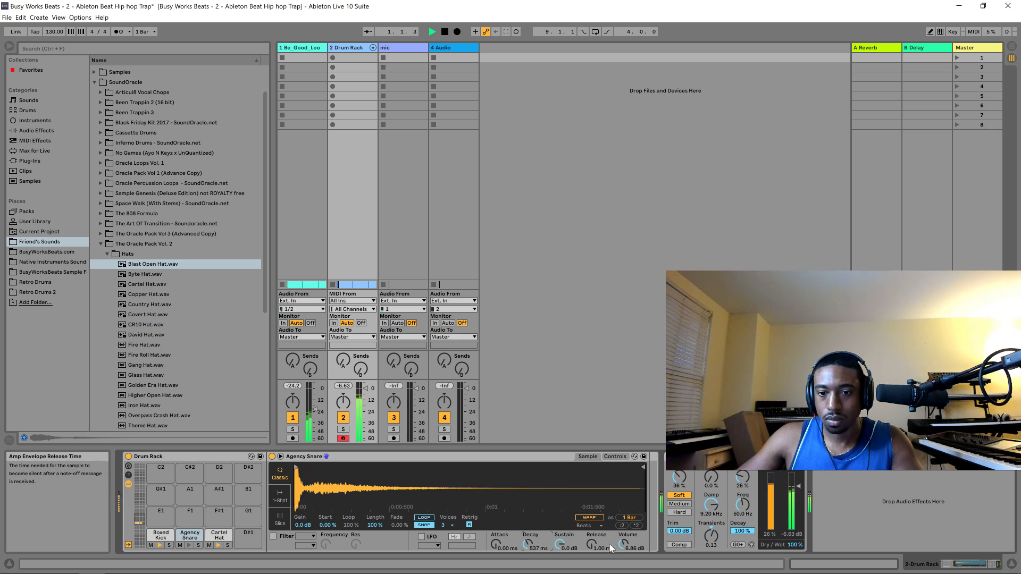
- Set the Agency Snare's release to 6.76 s and its volume to -5.71 dB
mouse_move(626, 546)
left_mouse_down()
mouse_move(625, 558)
mouse_move(623, 542)
left_mouse_up()
mouse_move(592, 544)
left_mouse_down()
mouse_move(592, 515)
mouse_move(592, 539)
left_mouse_up()
right_click(592, 543)
left_click(577, 549)
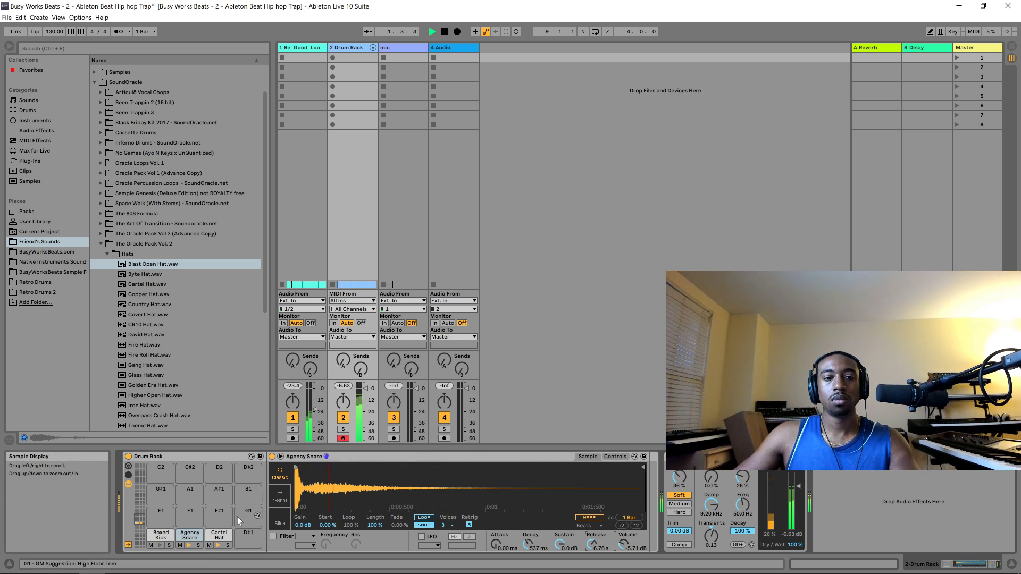
- Set the Cartel Hat to 1.00 ms decay, -15 dB sustain and -2.29 dB volume, and raise the Drum Buss transients to 0.24
left_click(219, 535)
left_click_drag(633, 543, 633, 519)
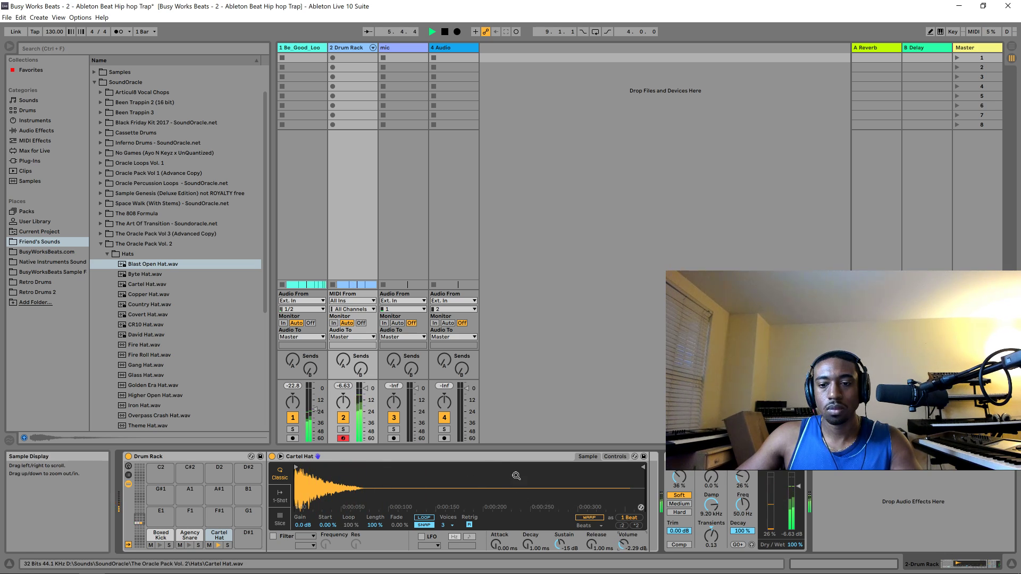
mouse_move(711, 536)
left_mouse_down()
mouse_move(712, 523)
mouse_move(711, 548)
mouse_move(712, 527)
left_mouse_up()
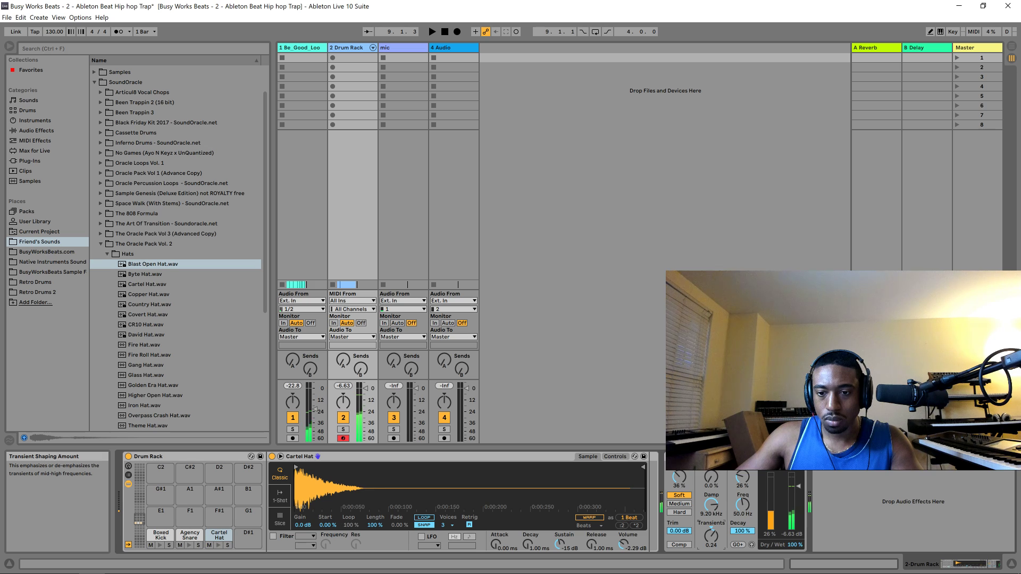
key("space")
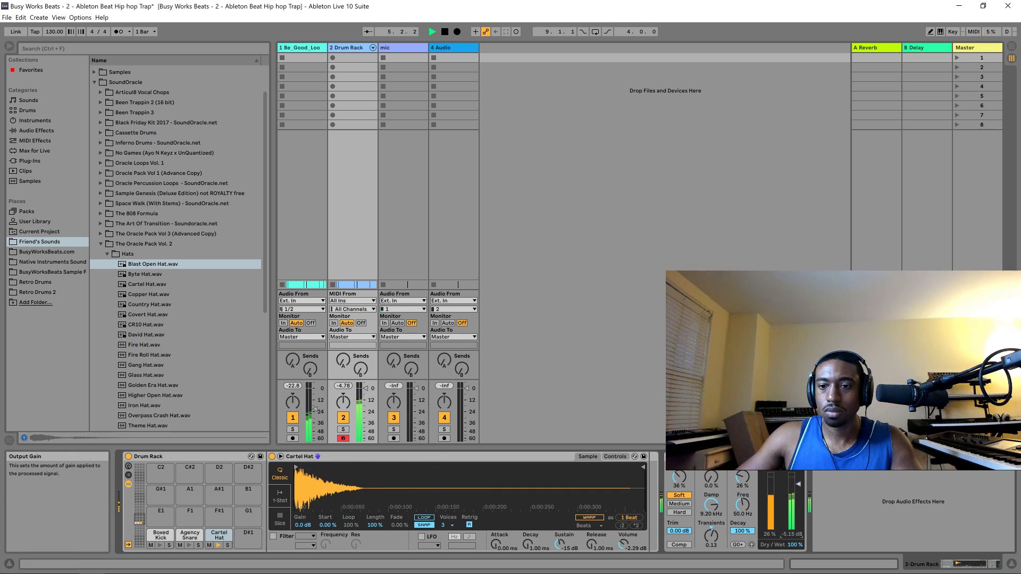
- Lower the Drum Rack track's volume to -6.0 dB and set the Drum Buss output gain to -1.07 dB
left_click_drag(799, 484, 799, 485)
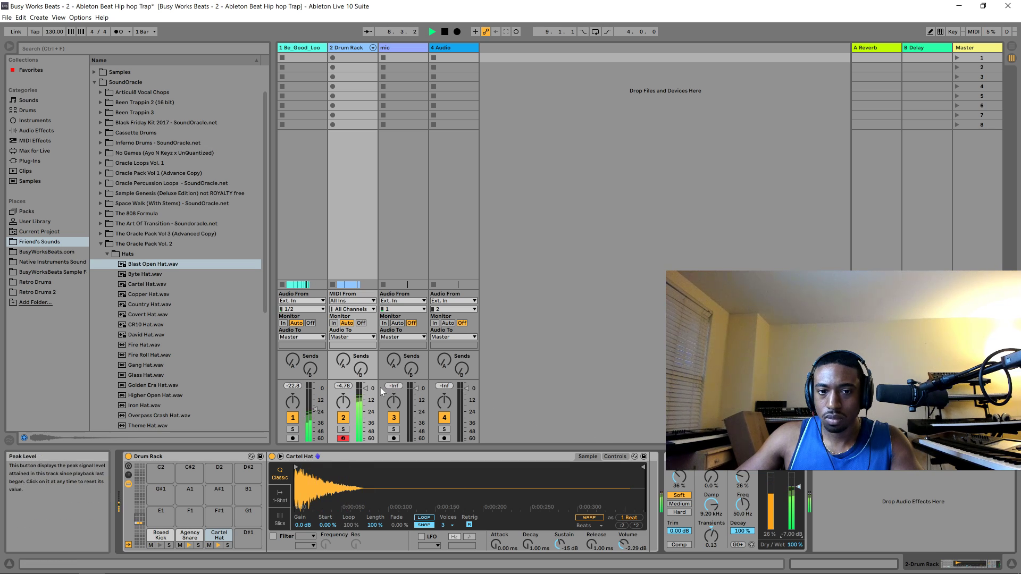
left_click_drag(365, 389, 365, 395)
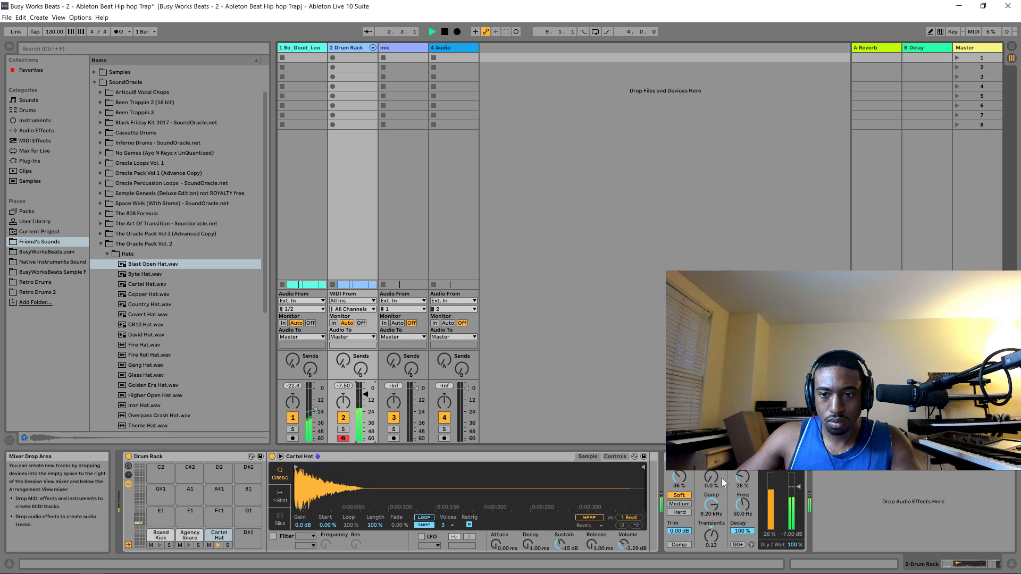
left_click_drag(799, 486, 799, 477)
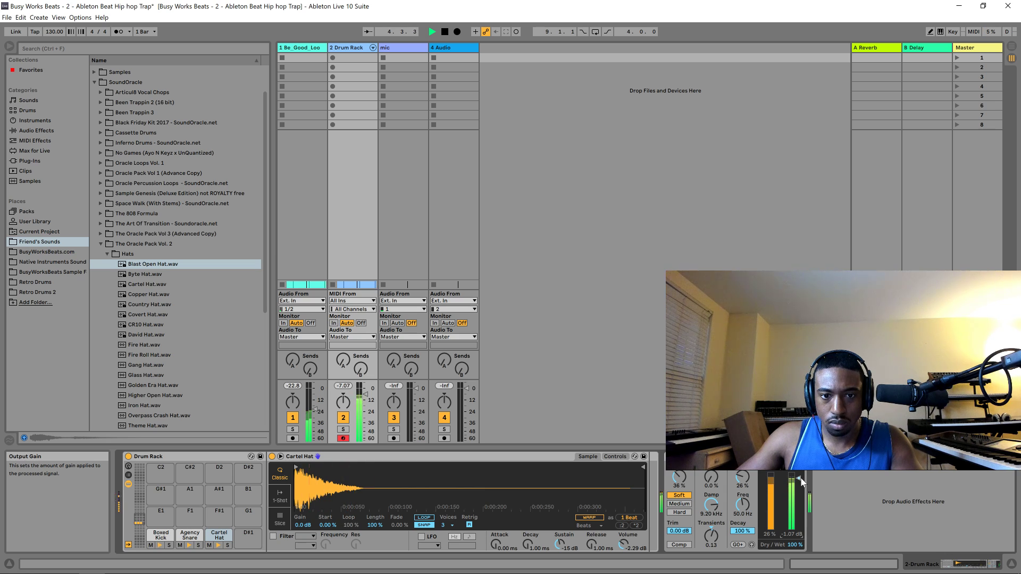
- Select the Be_Good_Loop track and browse the Mixing & Mastering audio effect racks
left_click(302, 222)
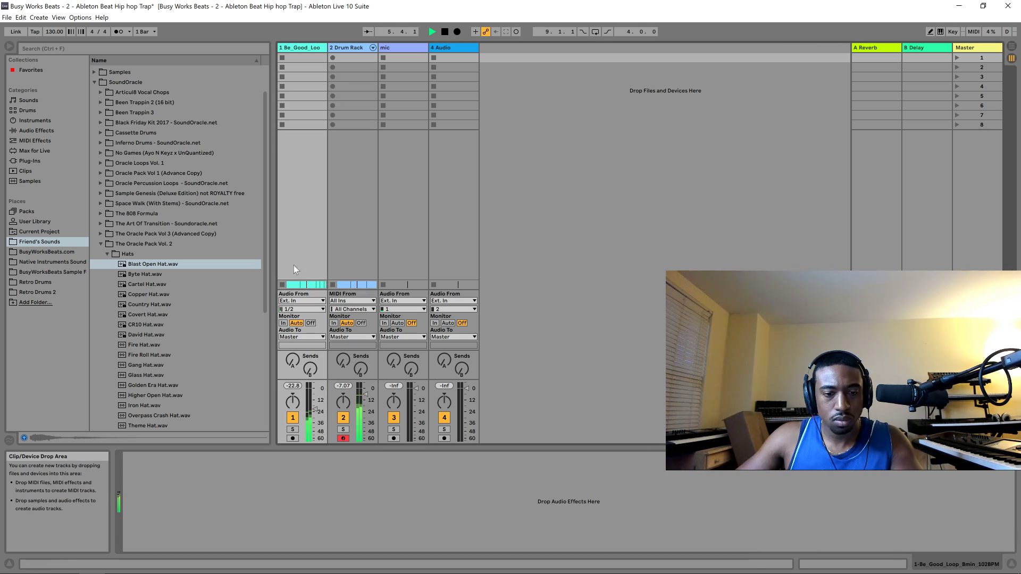
left_click(30, 129)
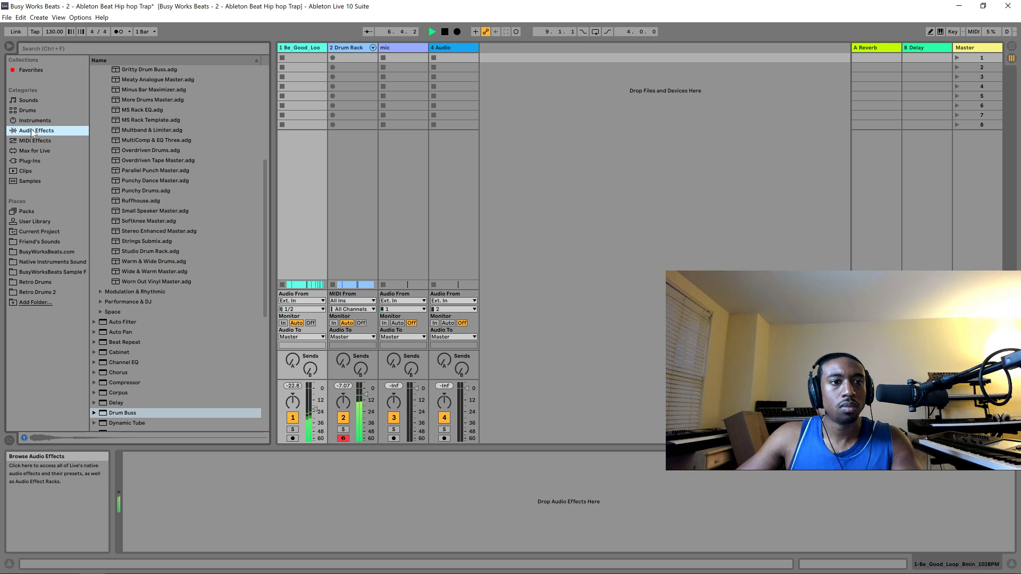
scroll(136, 286, "up", 5)
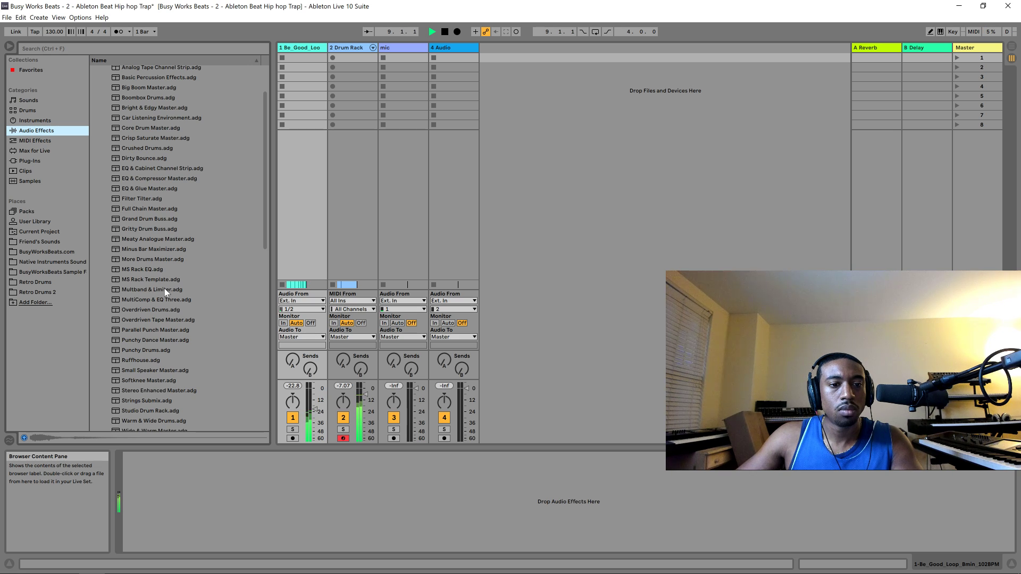
scroll(165, 292, "up", 2)
scroll(178, 296, "down", 1)
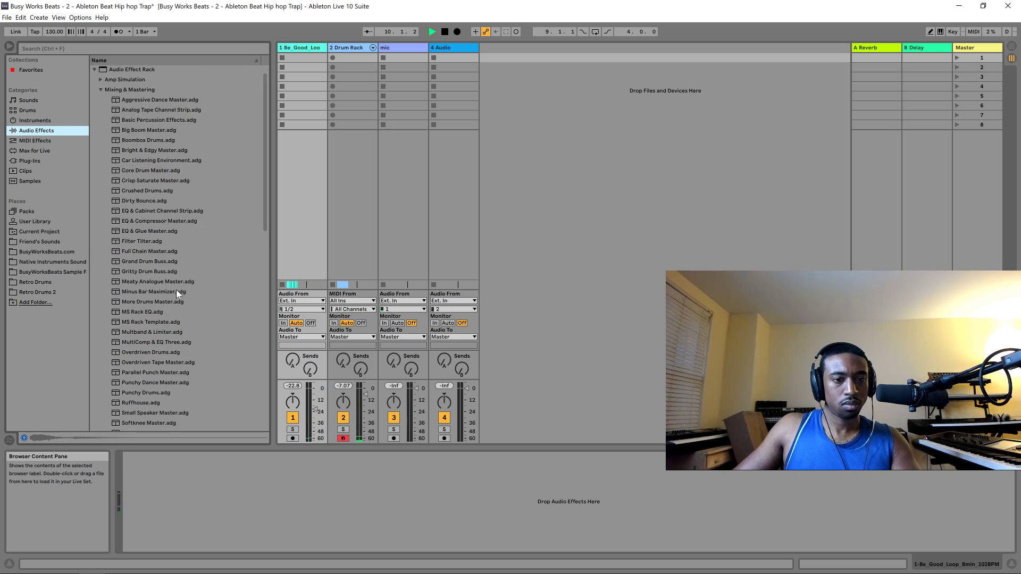
- Set the arrangement loop to run from 1.1.1 for 8 bars, turn looping on and play the beat
key("space")
key("space")
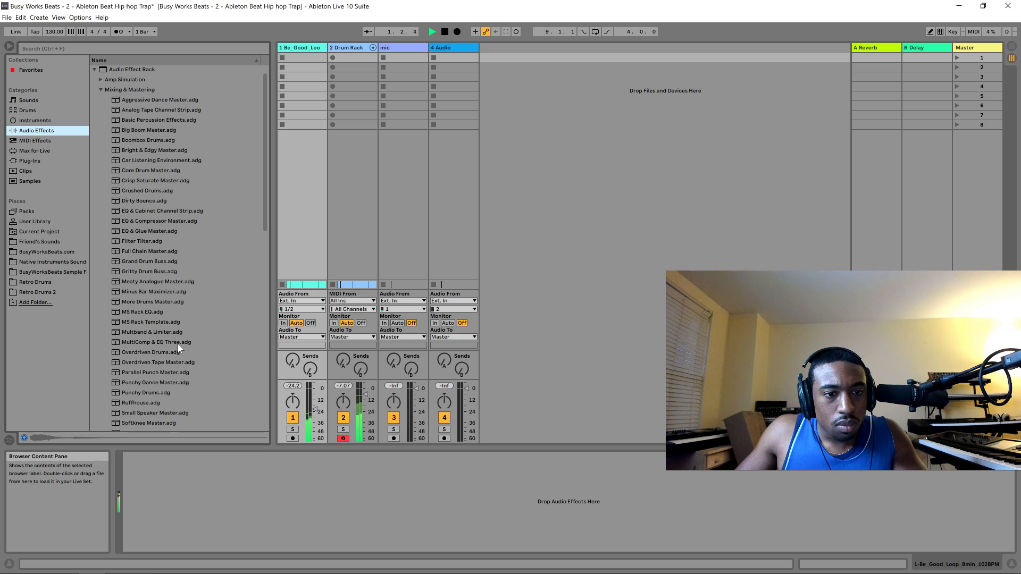
key("Tab")
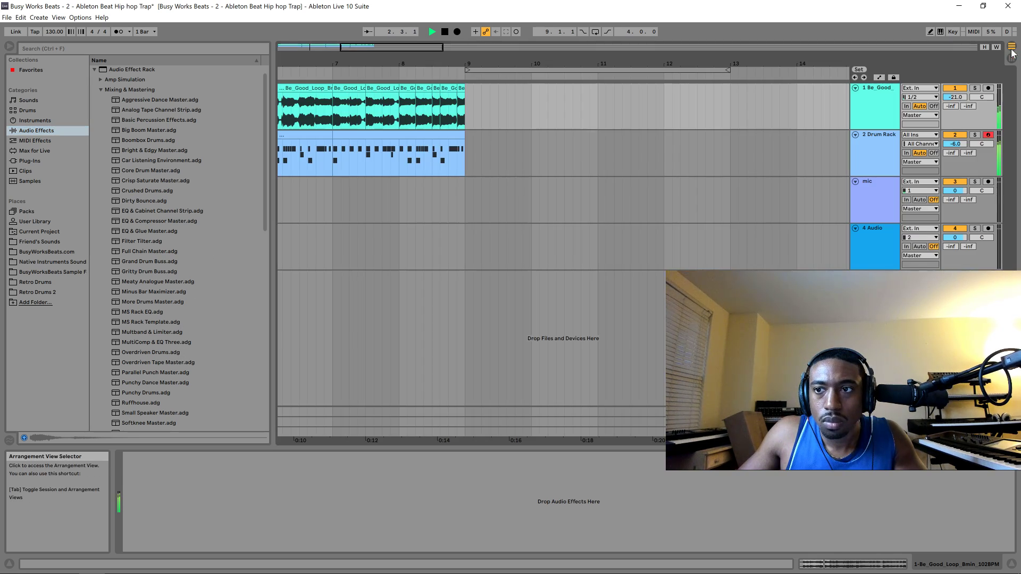
key("space")
left_click_drag(473, 69, 130, 95)
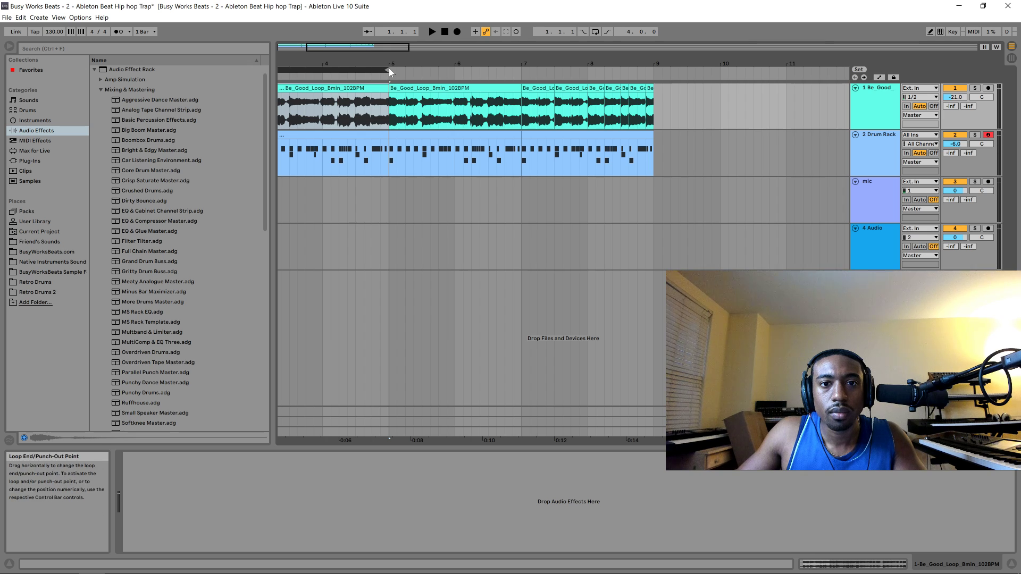
left_click_drag(388, 68, 652, 52)
key("space")
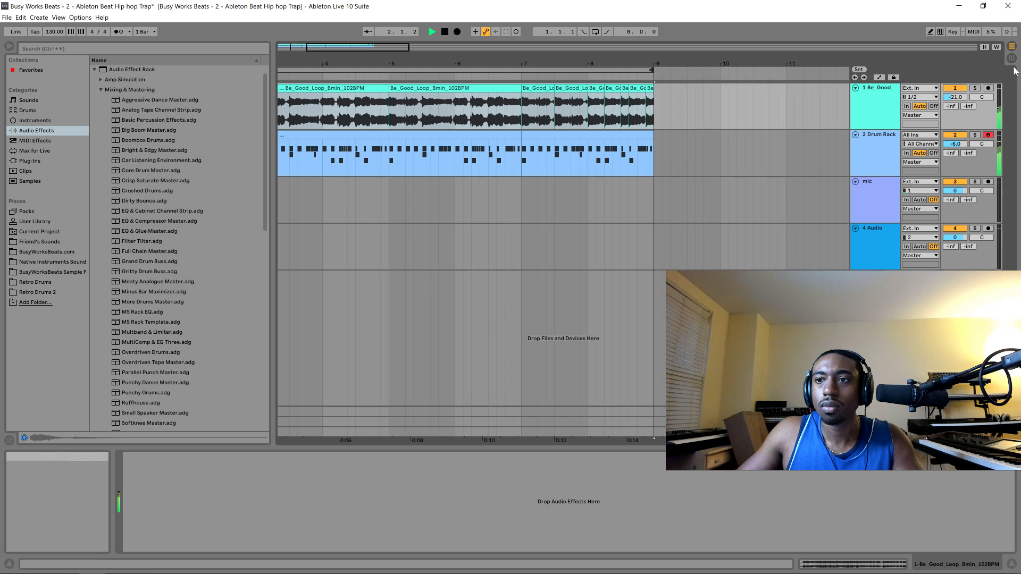
key("Tab")
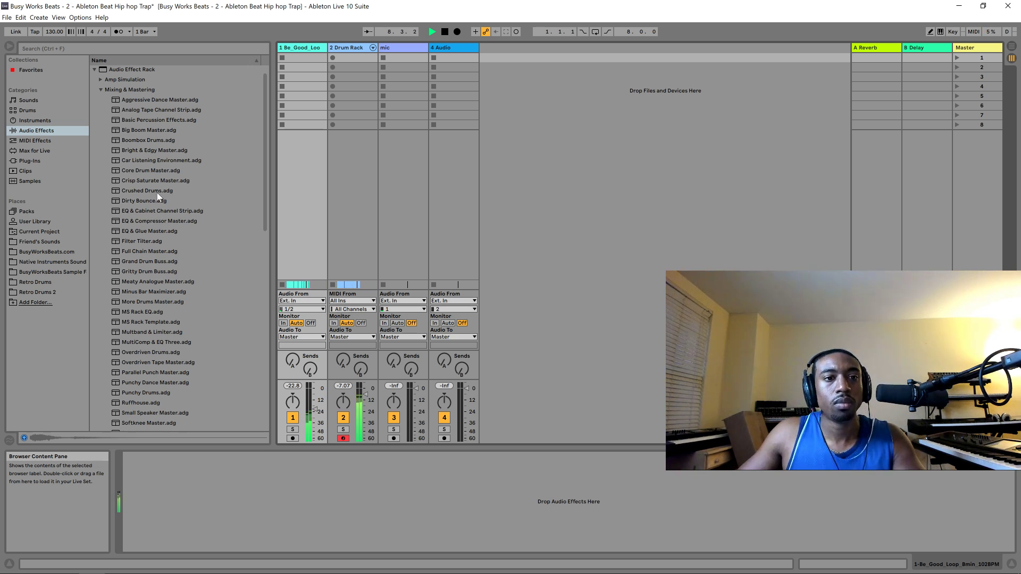
key("space")
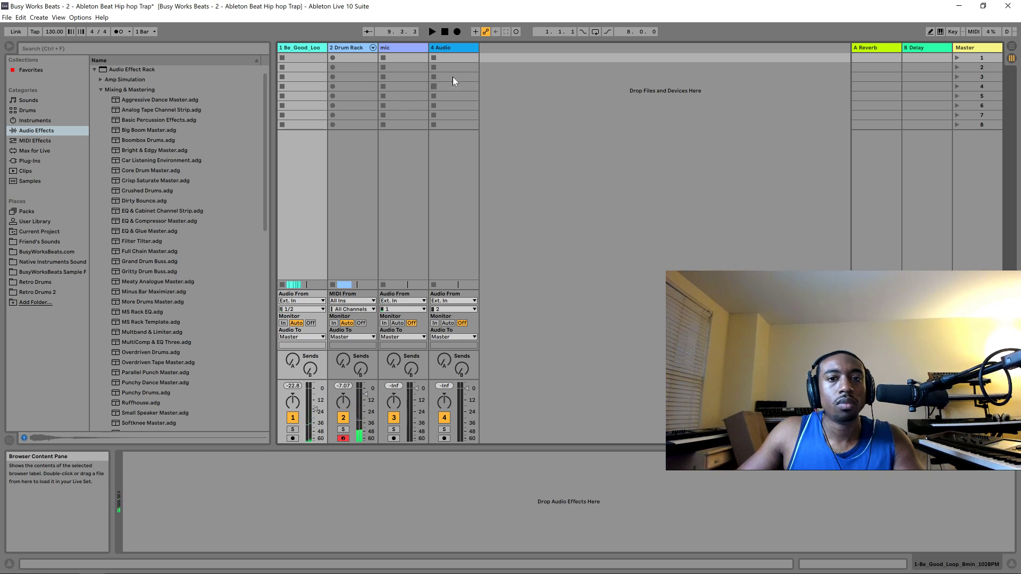
left_click(591, 33)
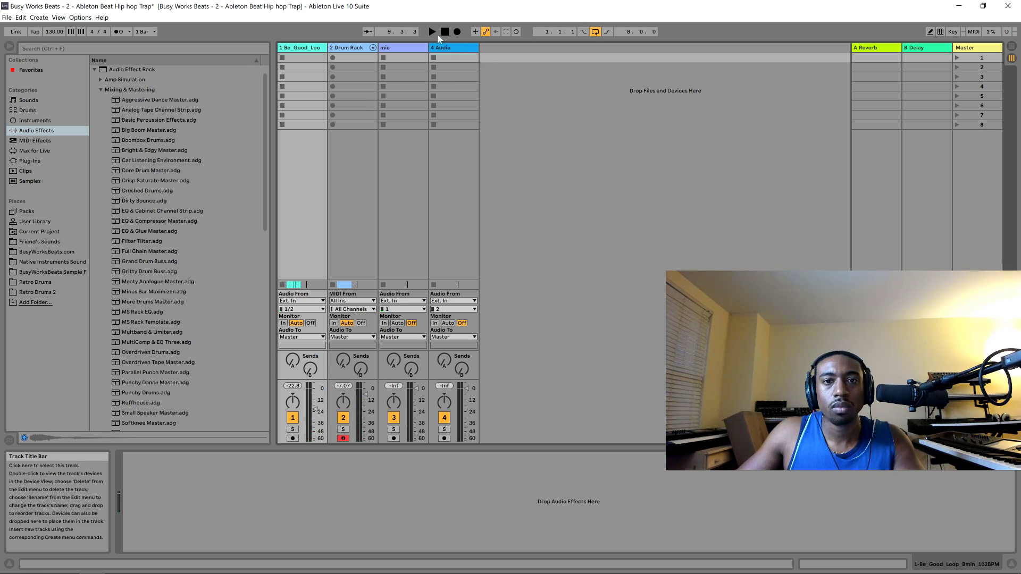
key("space")
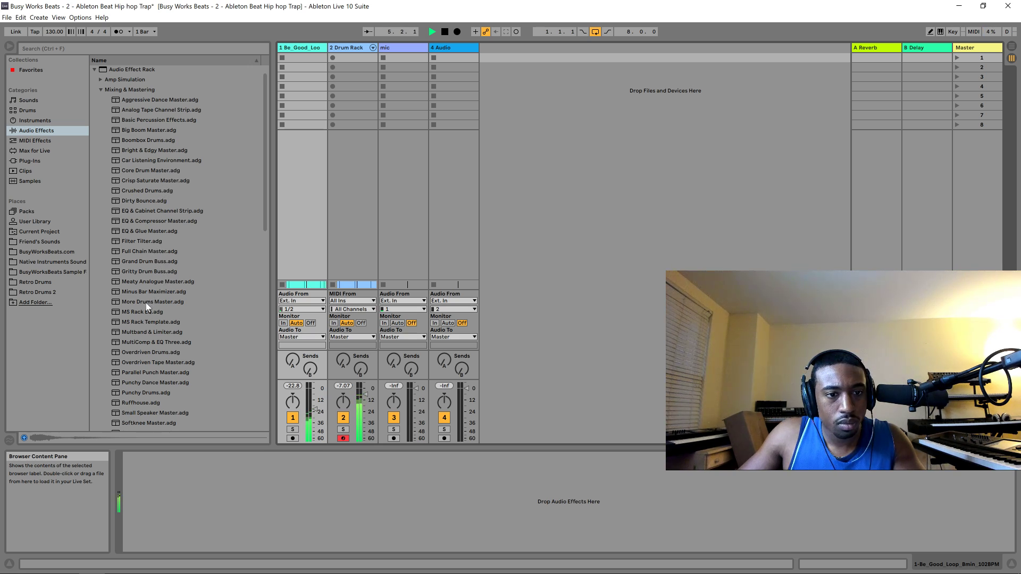
- Try the Worn Out Vinyl Master rack on the Be_Good_Loop track with crackle density 12.2 and limiter gain 2.22 dB
scroll(167, 296, "down", 3)
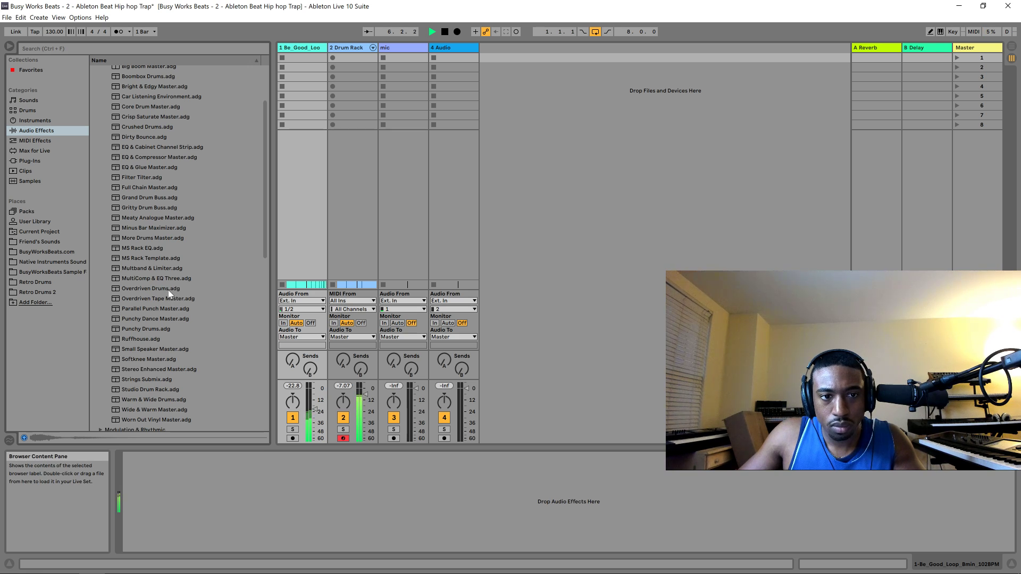
scroll(168, 289, "down", 4)
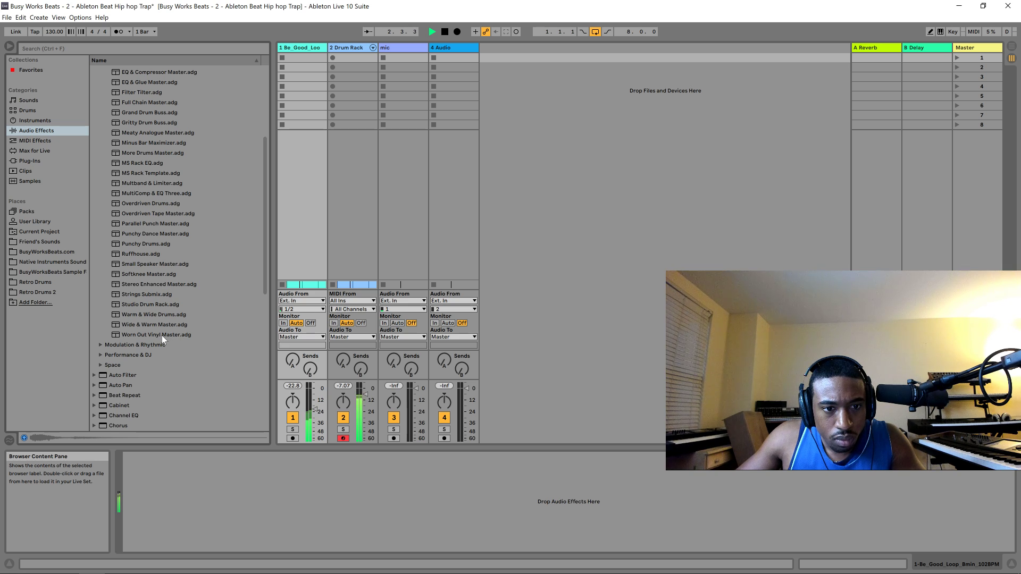
left_click_drag(162, 337, 297, 496)
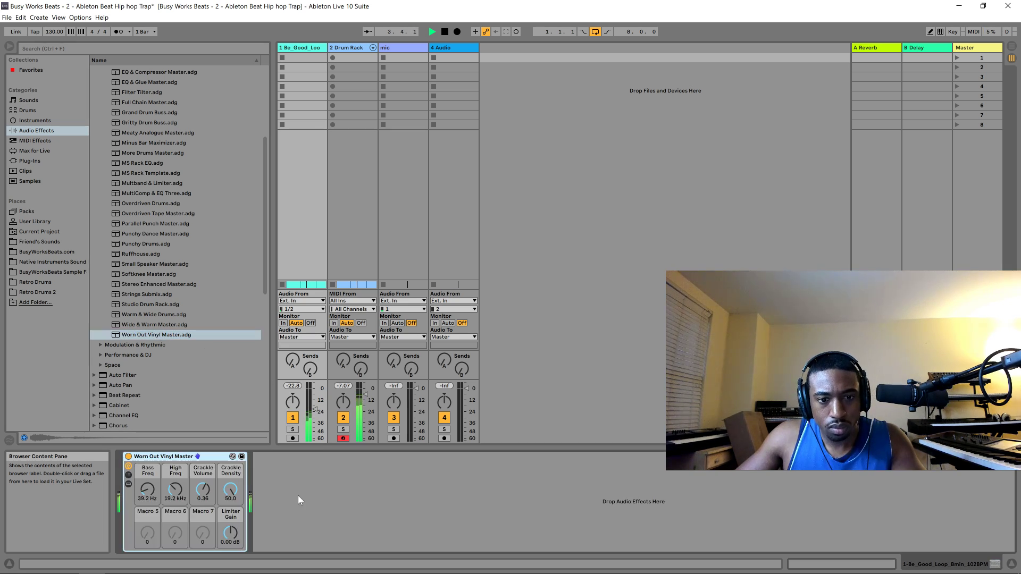
left_click(232, 492)
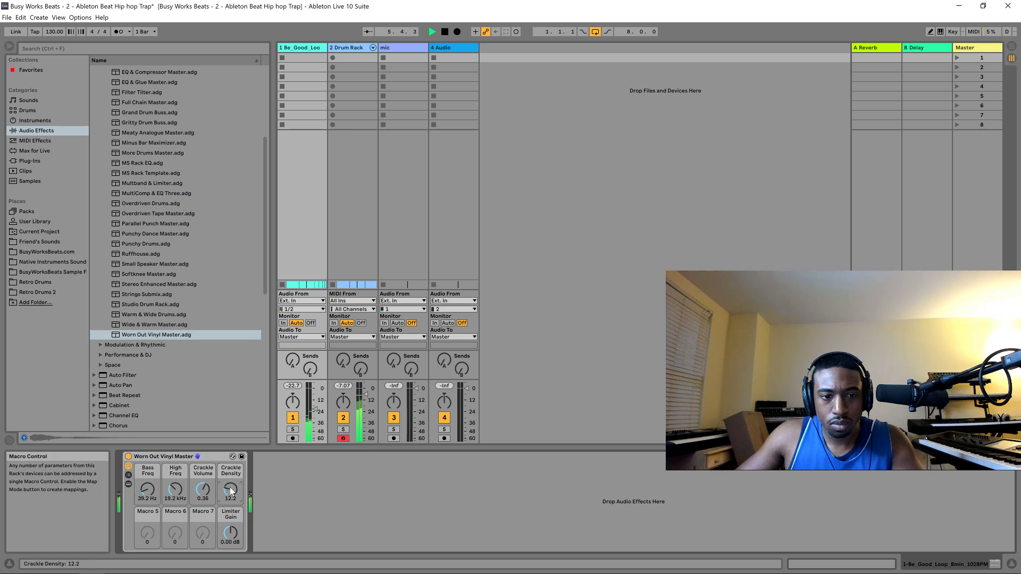
right_click(210, 464)
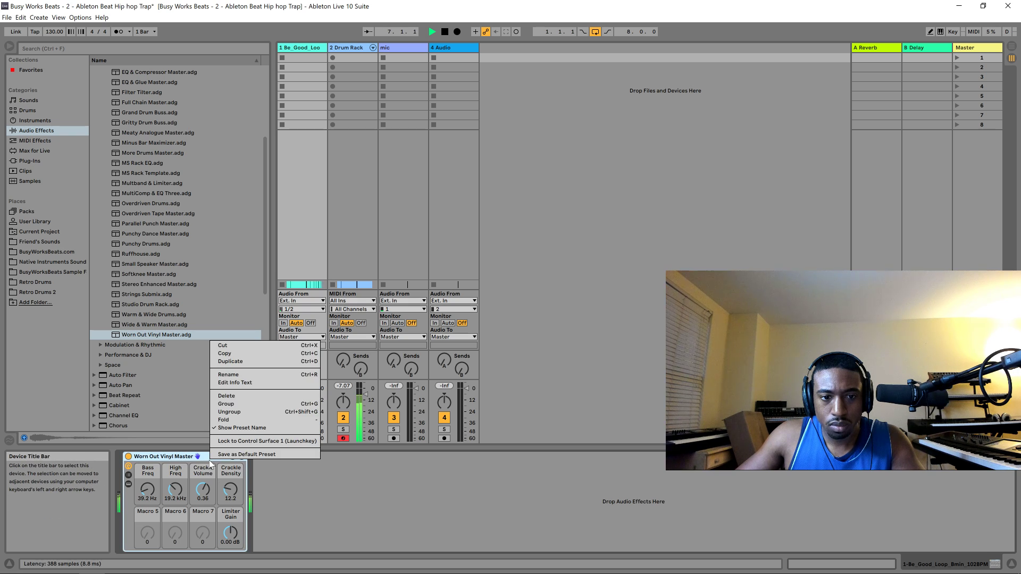
left_click(179, 456)
left_click_drag(231, 534, 232, 528)
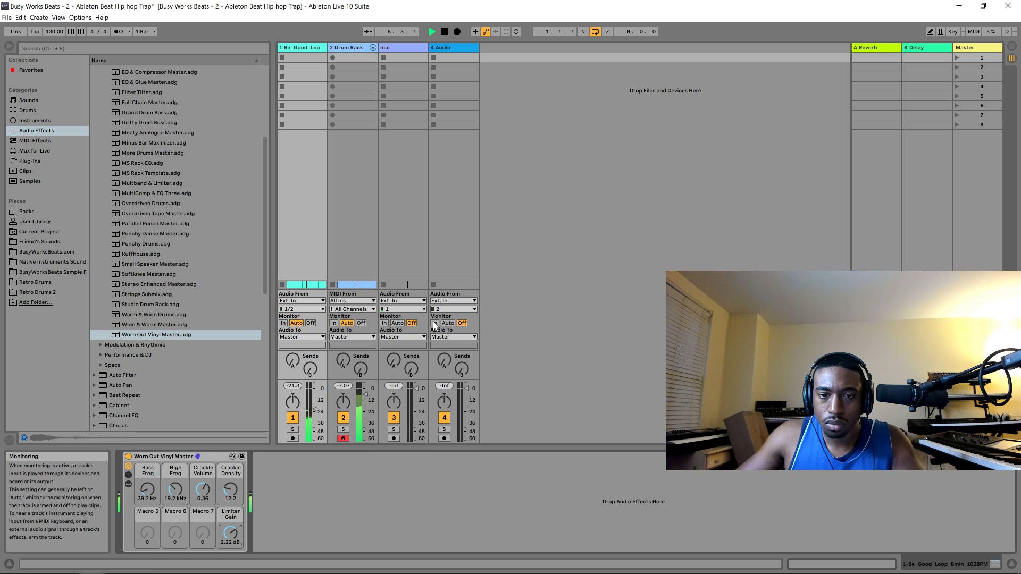
- Switch the mic track's monitoring to In and back to Off while previewing the Worn Out Vinyl Master rack
left_click(384, 323)
key("space")
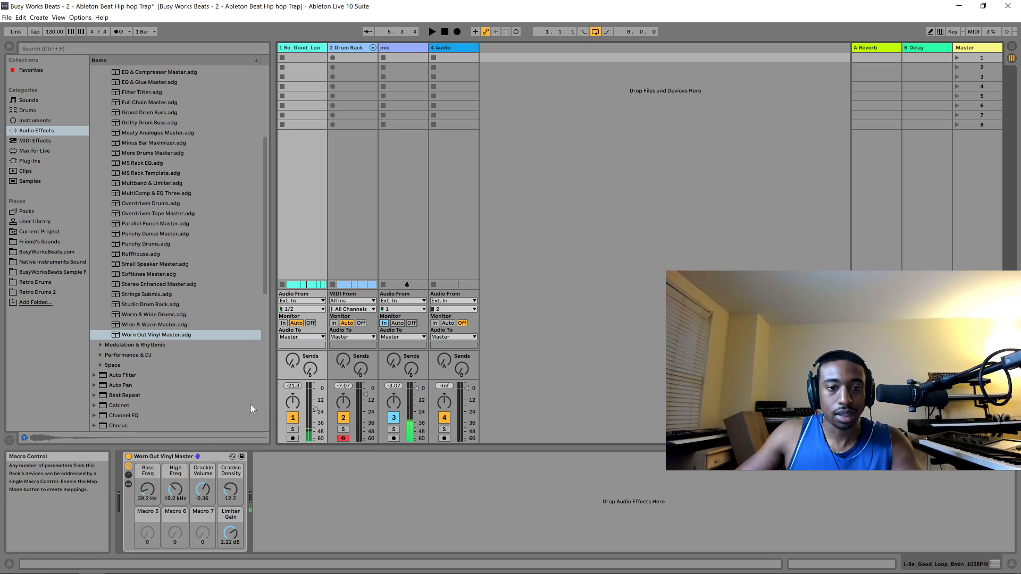
left_click(206, 457)
key("space")
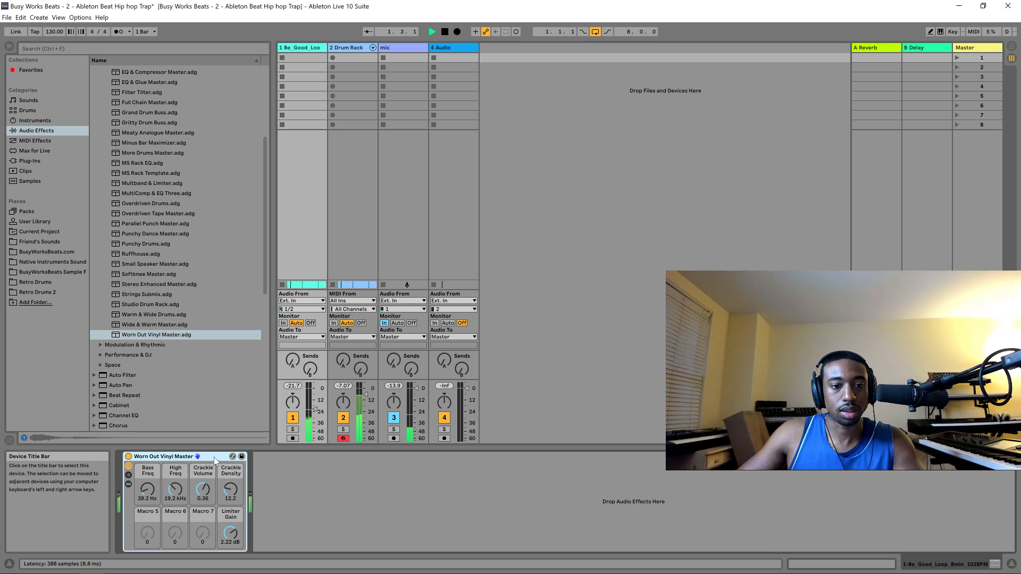
key("space")
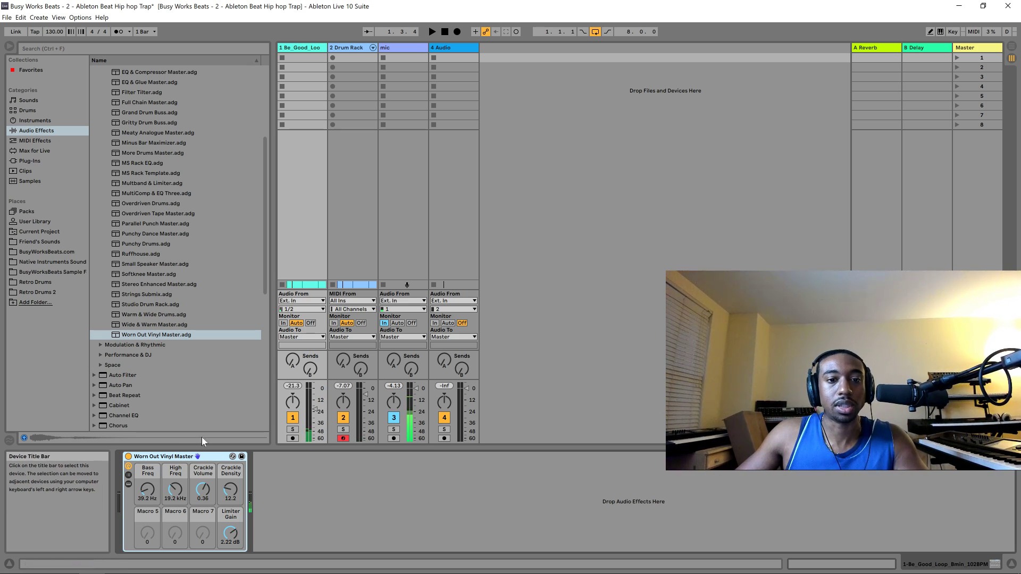
key("space")
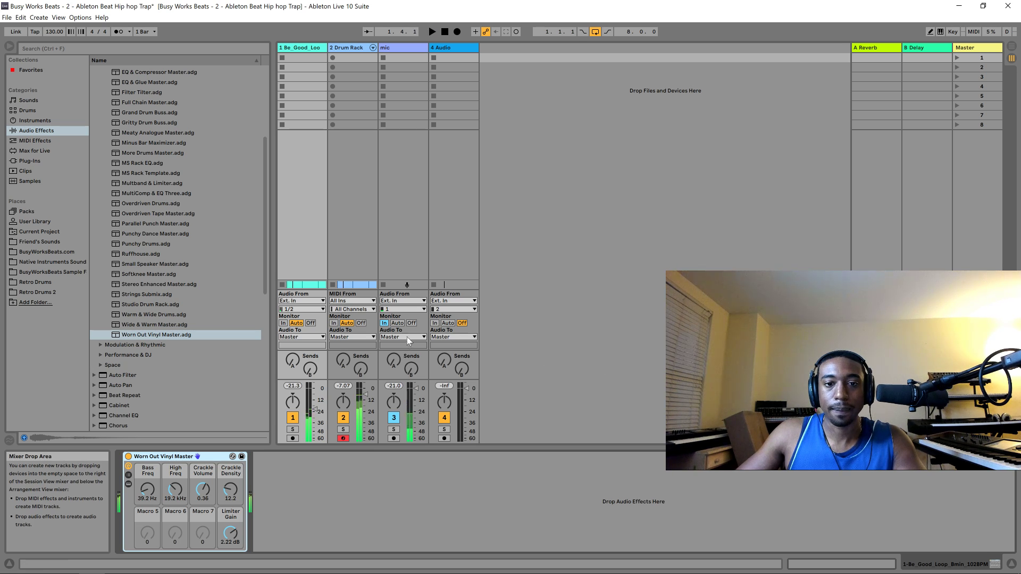
left_click(412, 323)
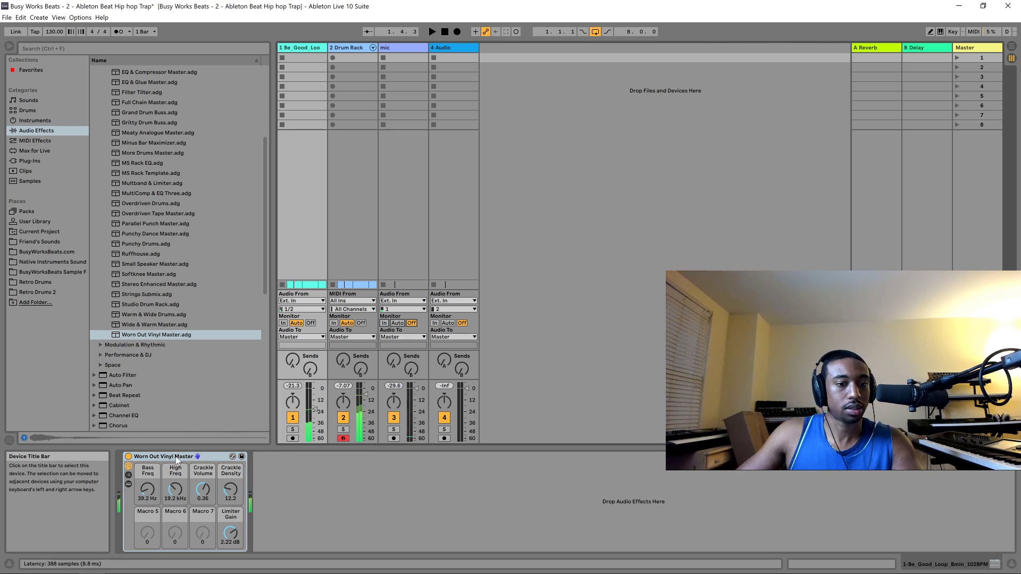
- Replace the Worn Out Vinyl Master rack on the Be_Good_Loop track with Wide & Warm Master and play the beat
right_click(160, 457)
left_click(199, 397)
scroll(170, 299, "up", 3)
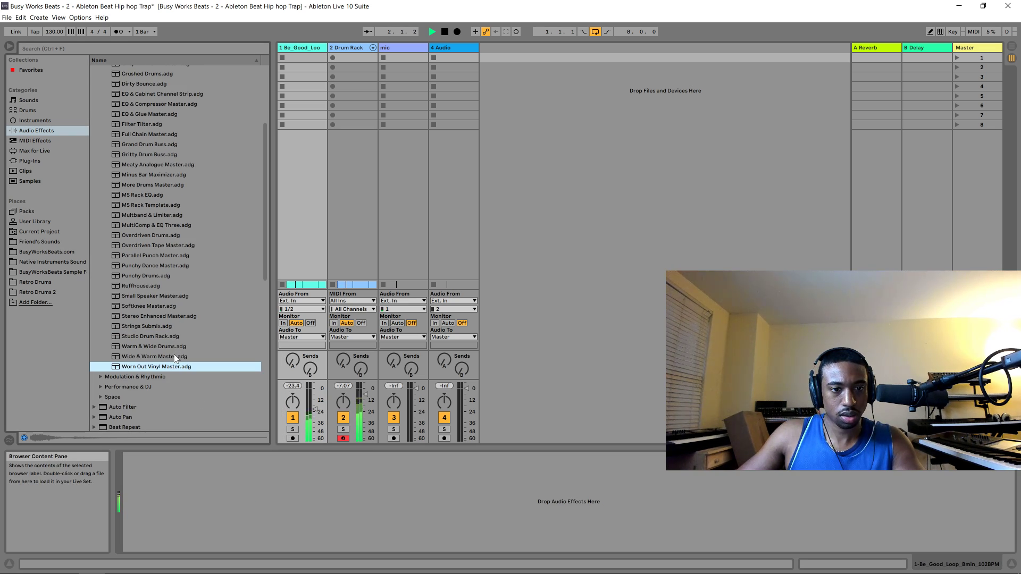
left_click_drag(166, 357, 201, 498)
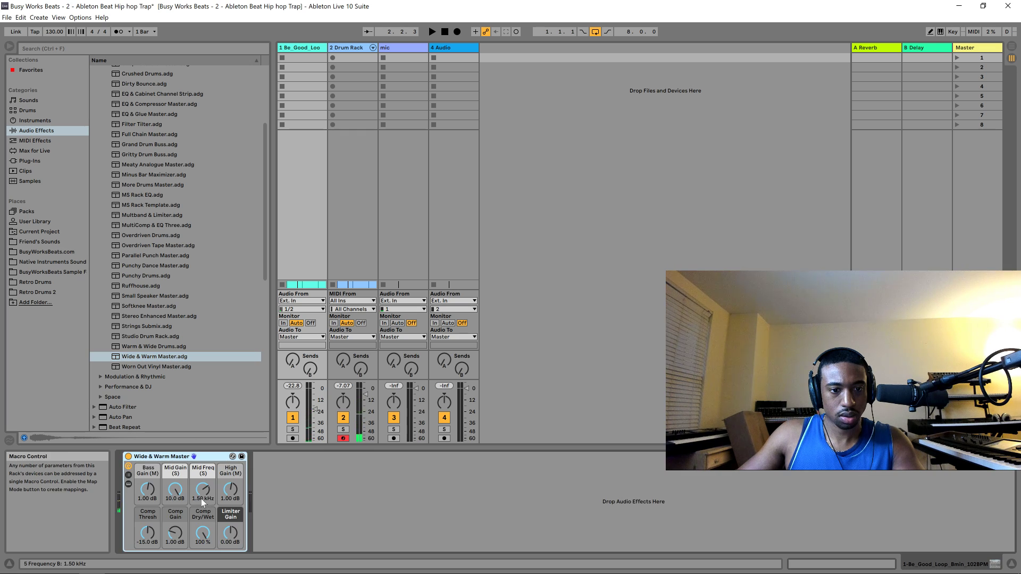
key("space")
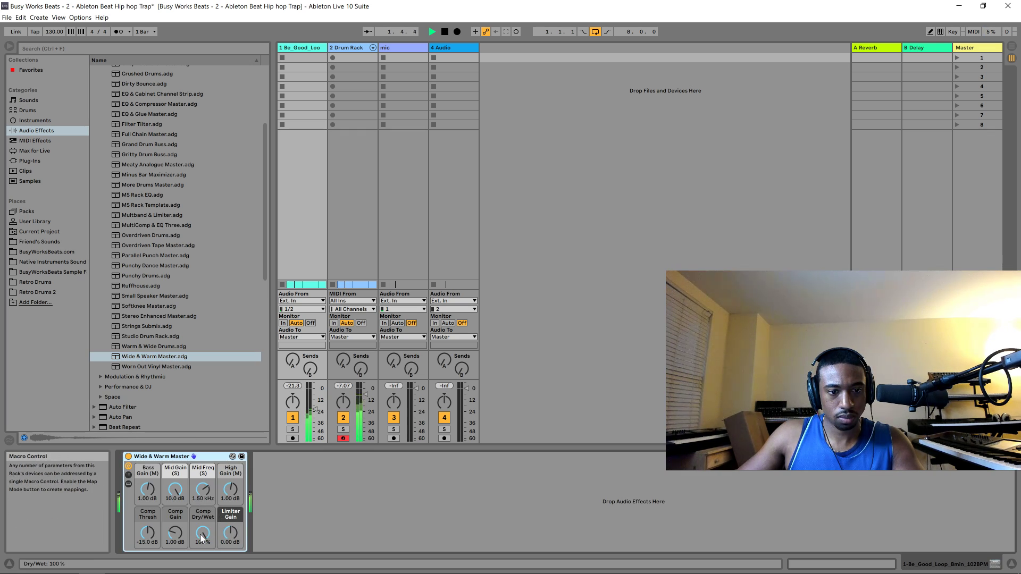
- Set Wide & Warm Master to -20.3 dB comp threshold and 11.4 dB comp gain, and raise the loop track's volume to -19.0 dB
left_click_drag(147, 533, 147, 537)
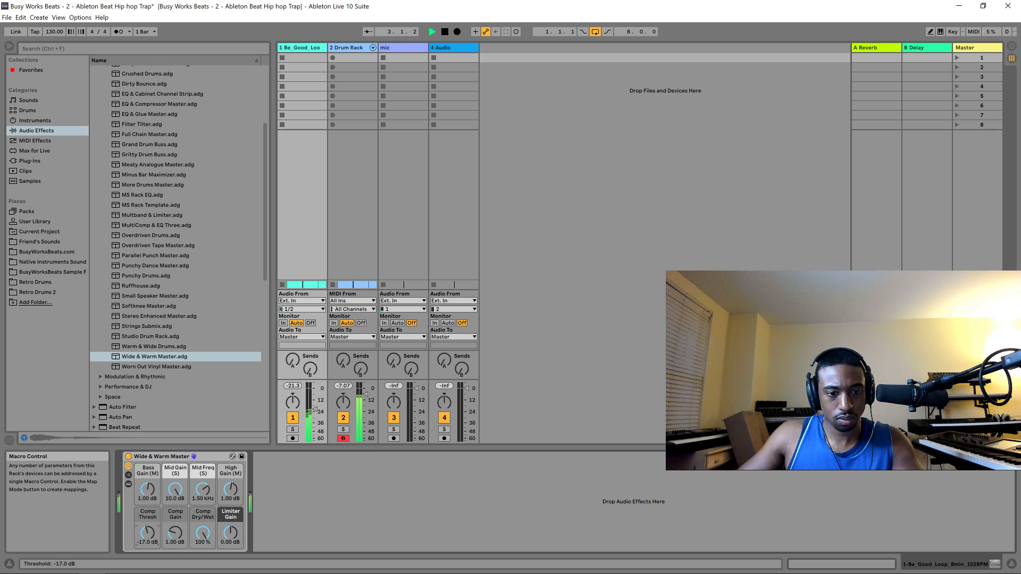
left_click(175, 533)
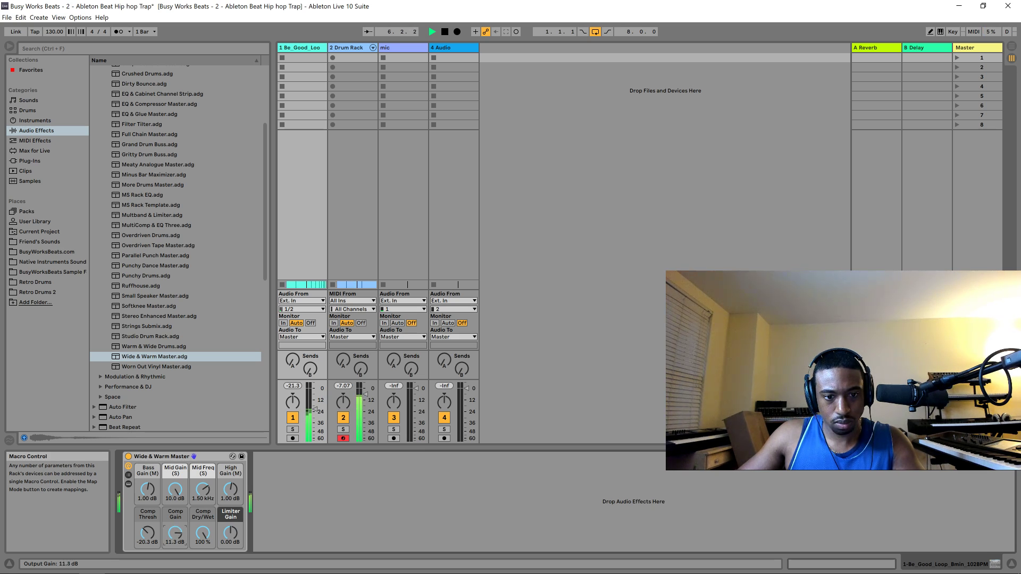
left_click_drag(175, 533, 231, 531)
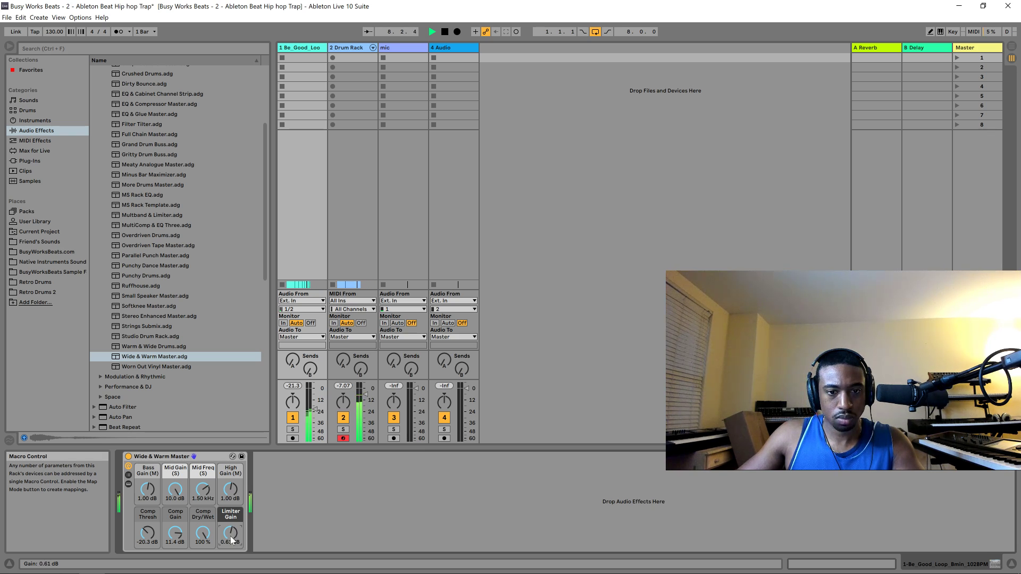
left_click_drag(314, 409, 315, 403)
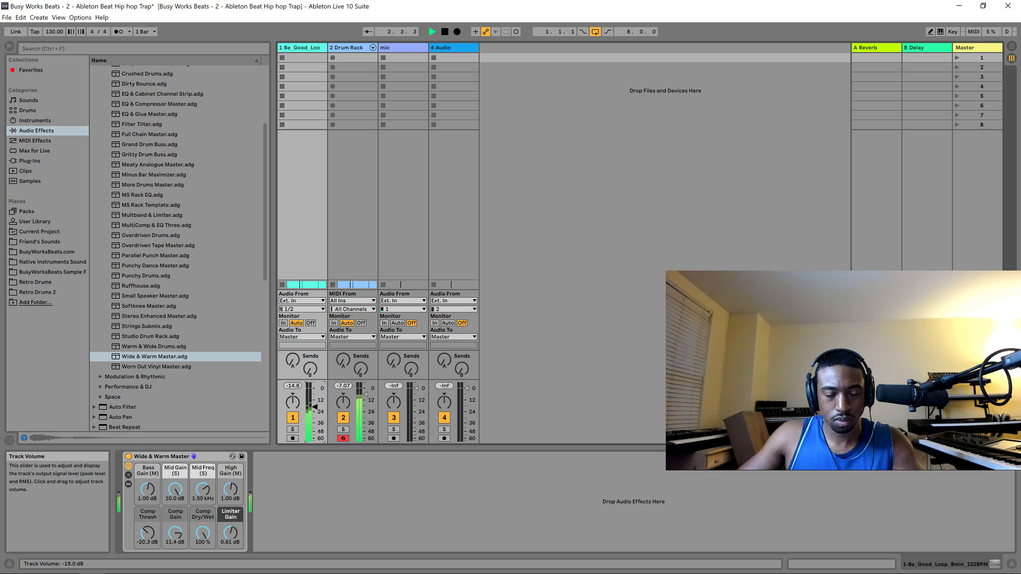
- Set Wide & Warm Master's limiter gain to -2.41 dB, mid gain to 2.99 dB, high gain to 10.0 dB and bass gain to 6.73 dB
left_click_drag(232, 530, 232, 537)
left_click_drag(175, 490, 175, 500)
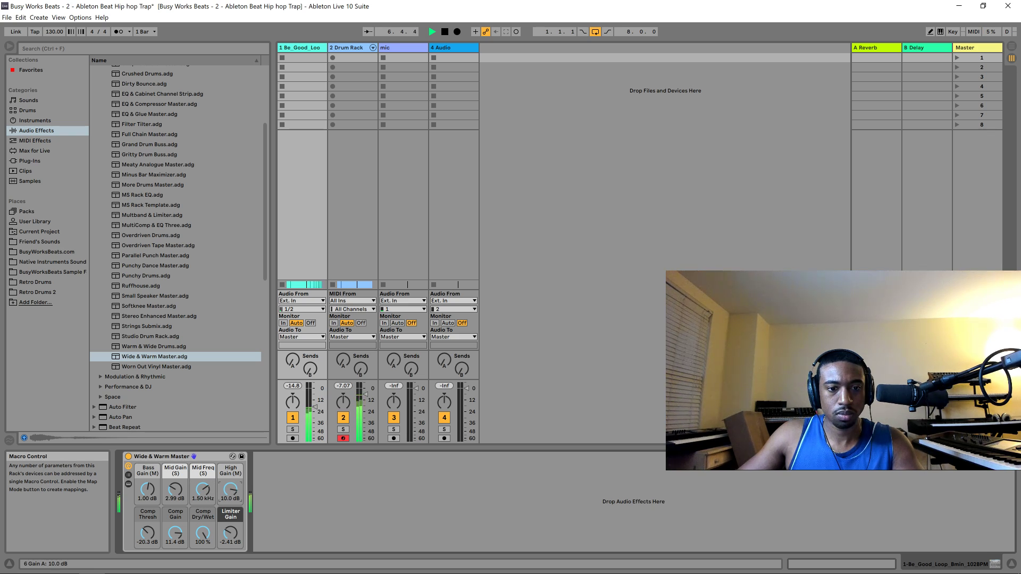
left_click_drag(148, 491, 147, 481)
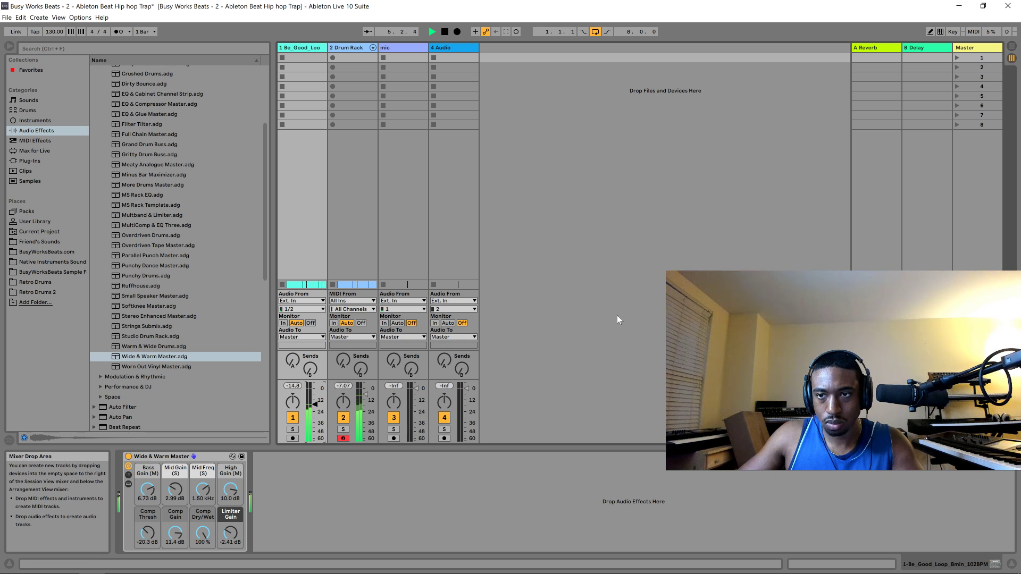
- Set the mic track's monitoring to In and raise the Be_Good_Loop track's reverb send to -7.0 dB during playback
left_click(384, 323)
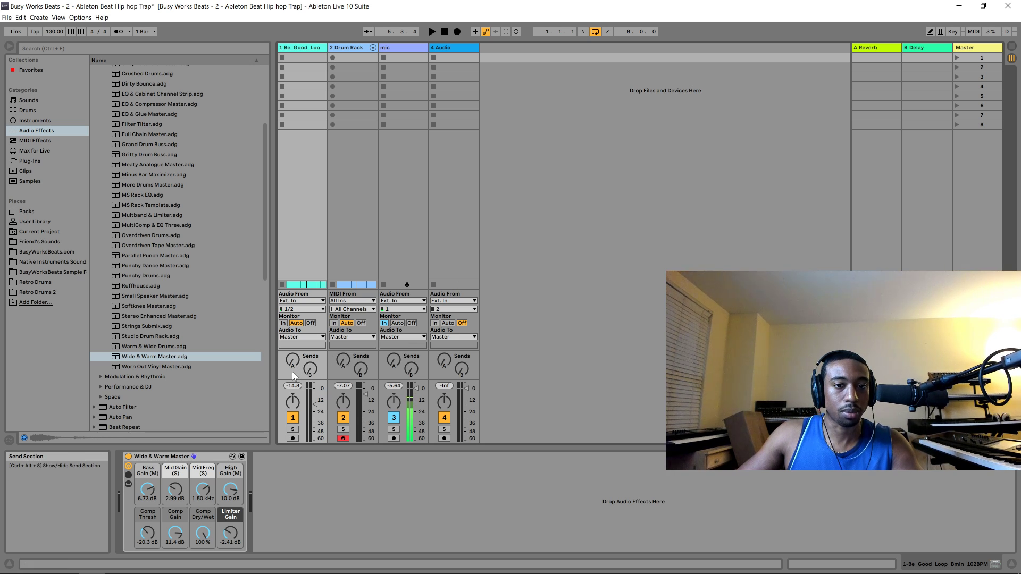
left_click_drag(292, 366, 292, 346)
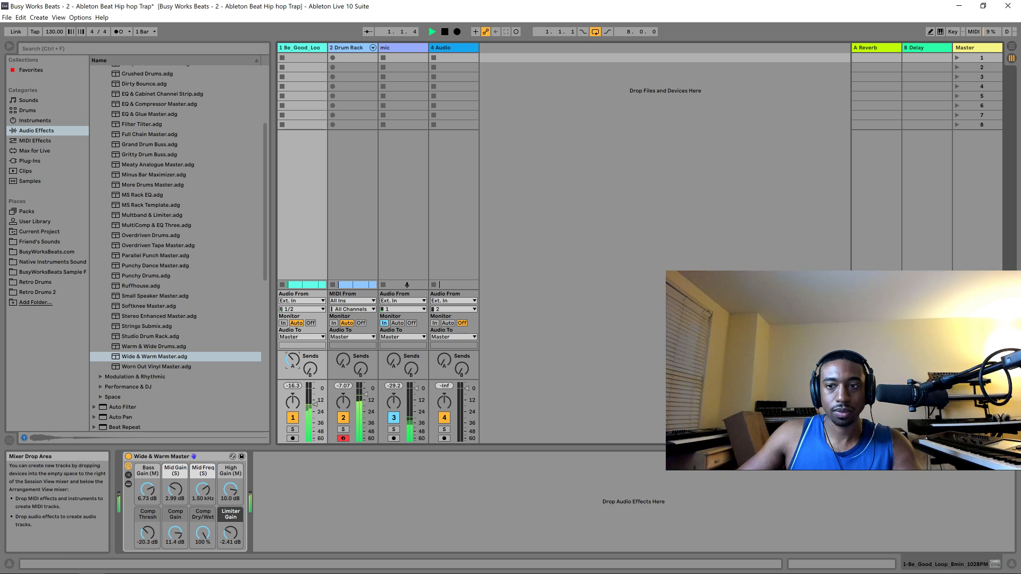
left_click(875, 188)
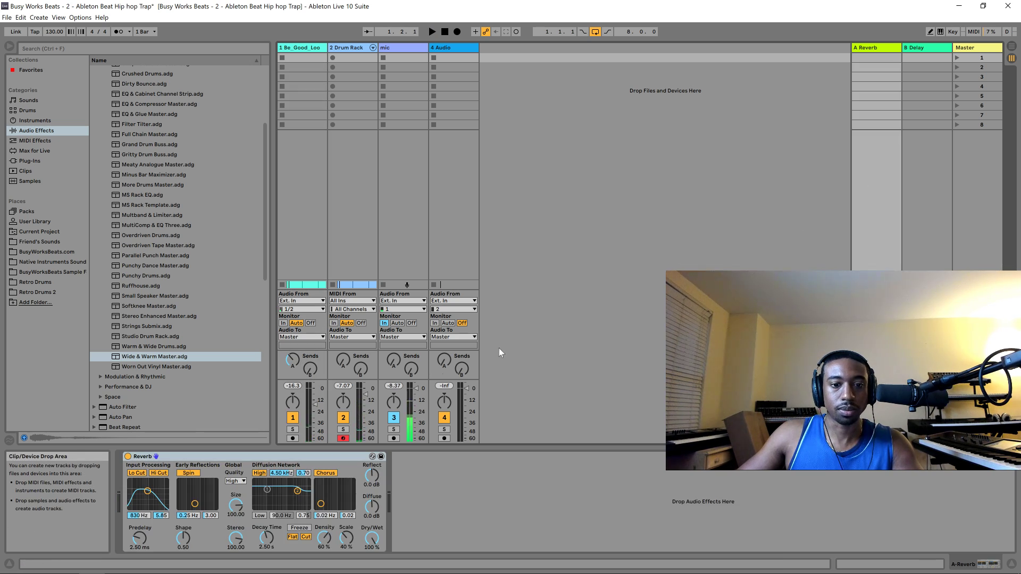
key("space")
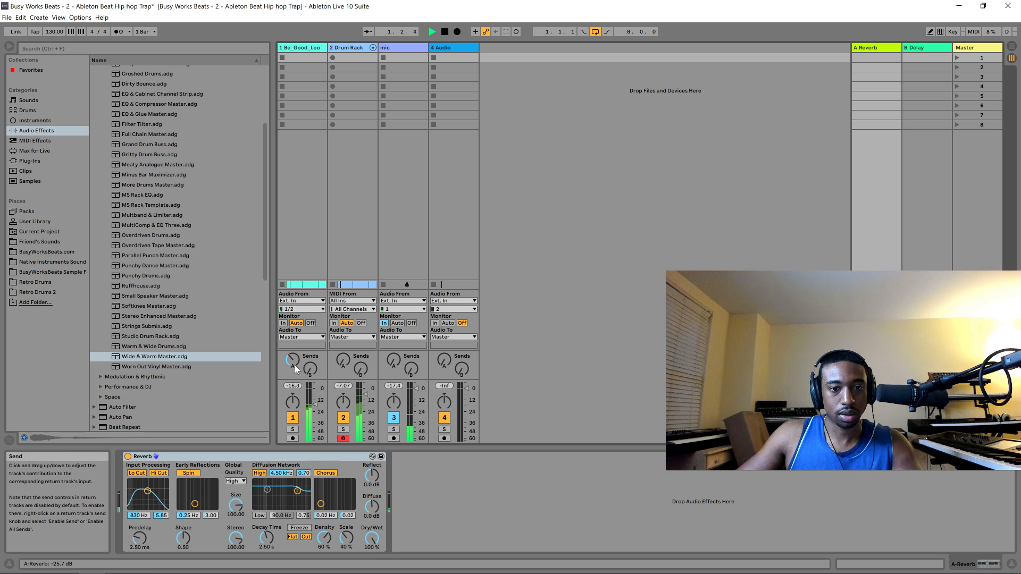
mouse_move(293, 364)
left_mouse_down()
mouse_move(294, 354)
mouse_move(294, 363)
left_mouse_up()
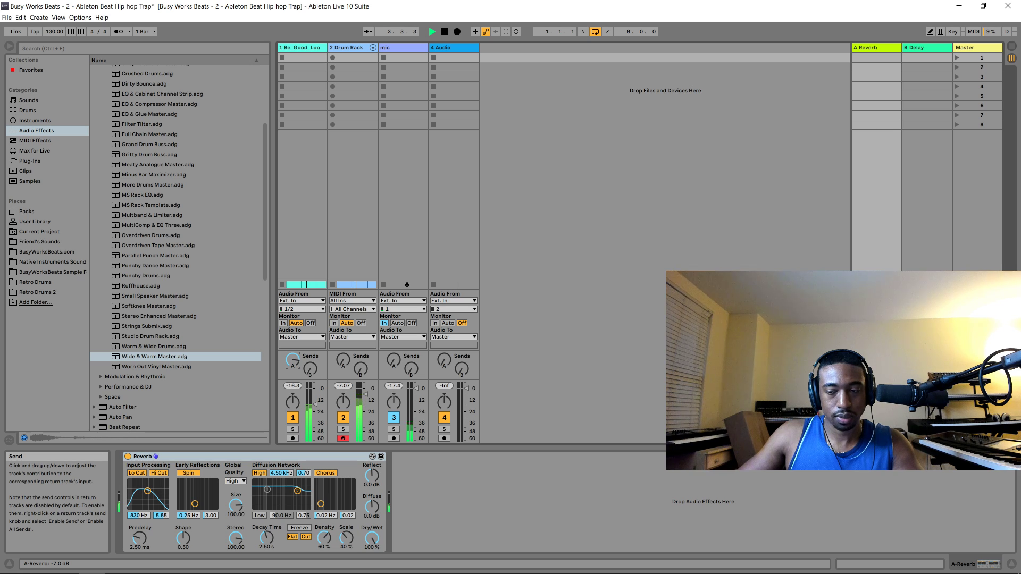
key("space")
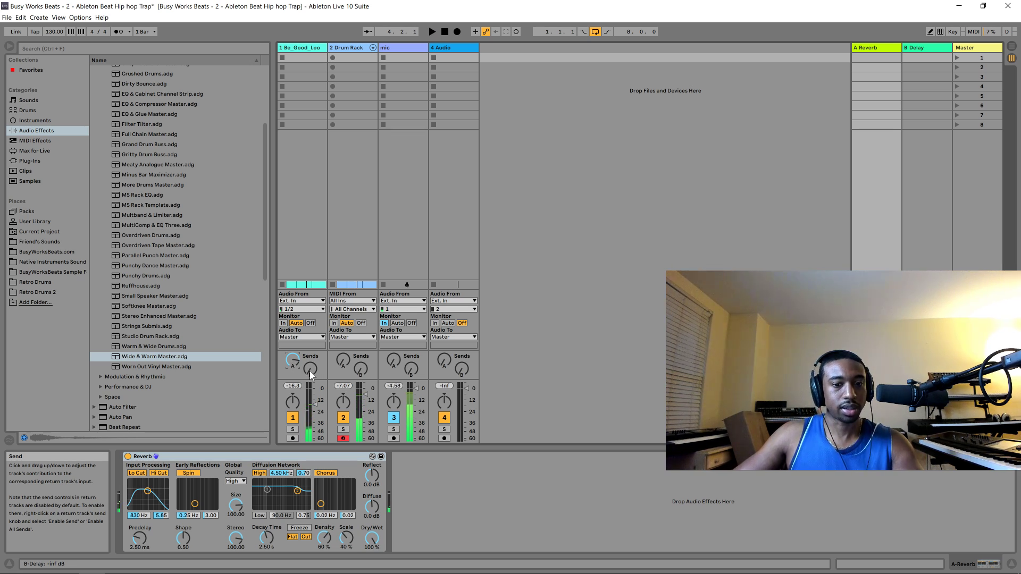
- Raise the Be_Good_Loop track's delay send to -12.7 dB during playback and show the Delay return track's device
key("space")
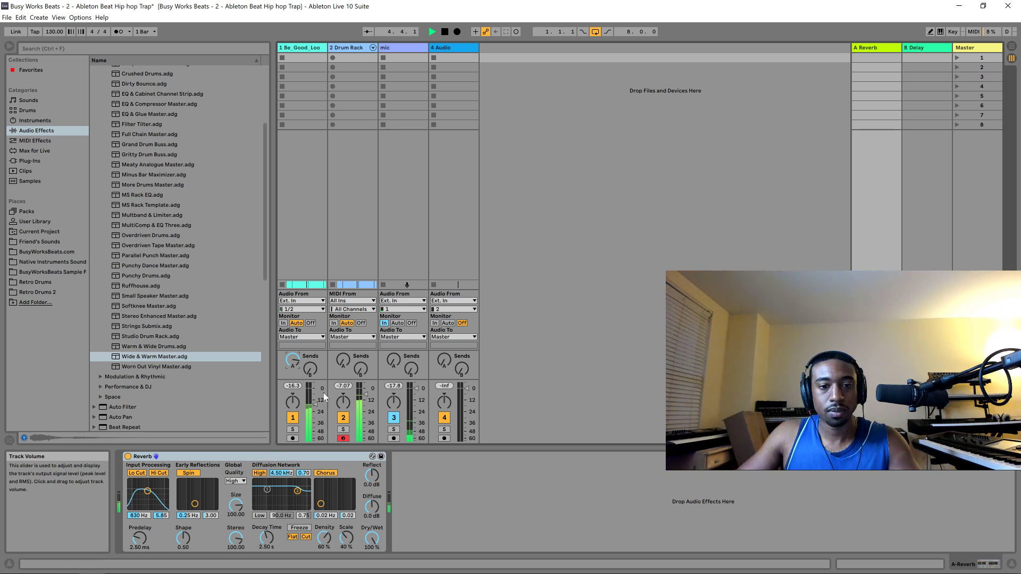
left_click_drag(310, 368, 310, 362)
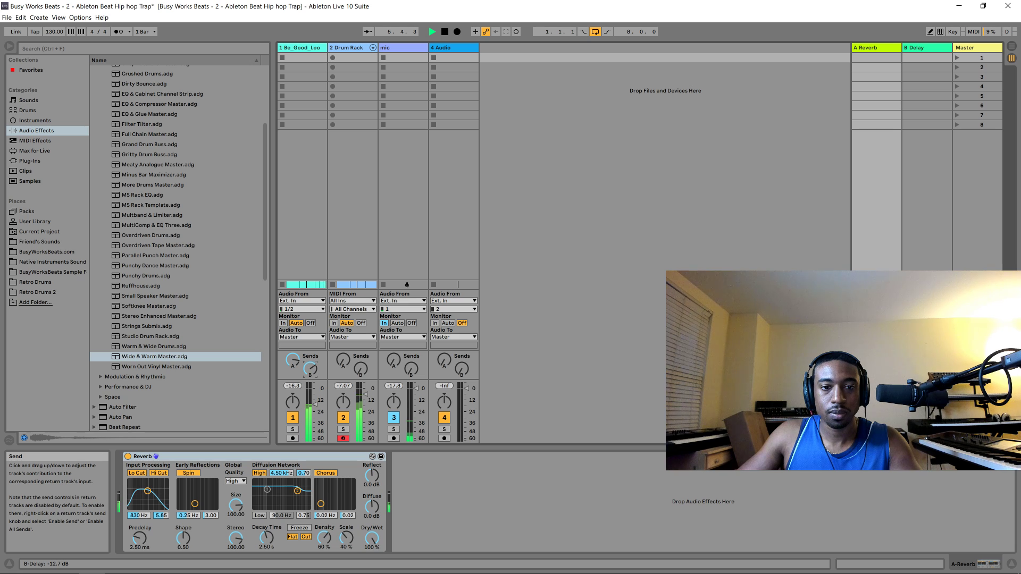
left_click(923, 208)
key("space")
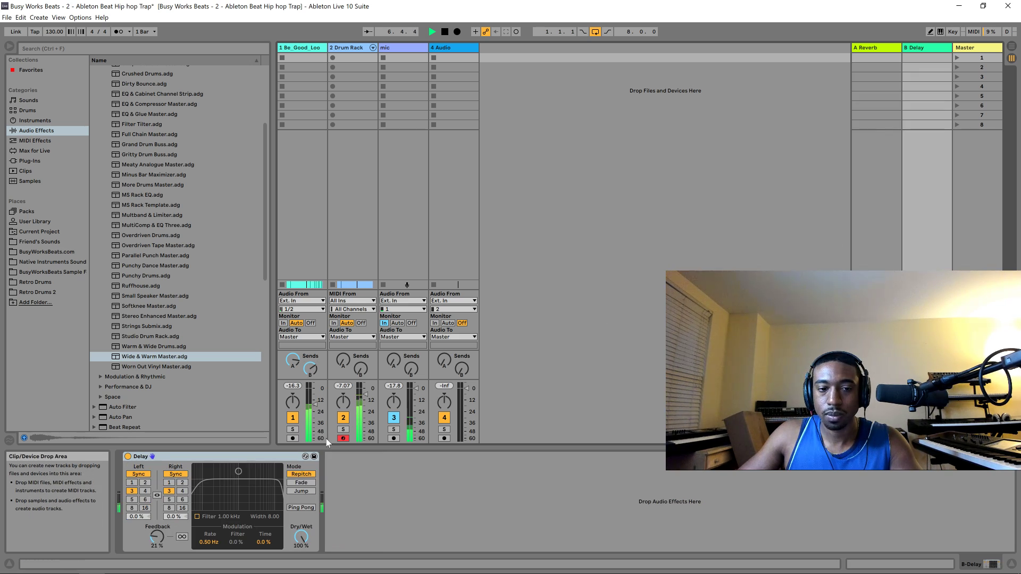
key("space")
- Set the Delay to 2 sixteenths left, 4 right, 27 % feedback and Ping Pong, and lower the loop track's delay send to -28.0 dB
left_click(181, 492)
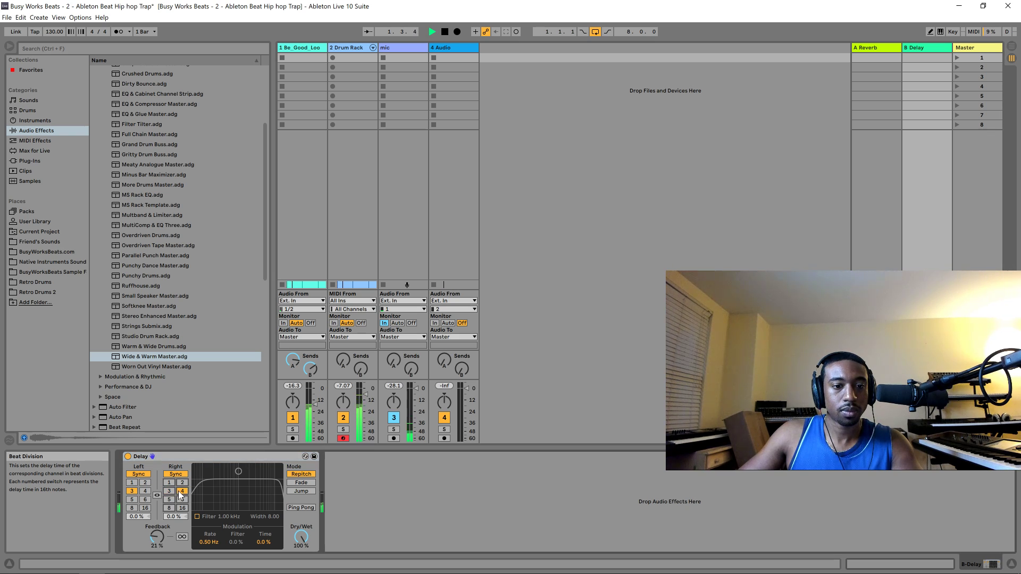
left_click(143, 484)
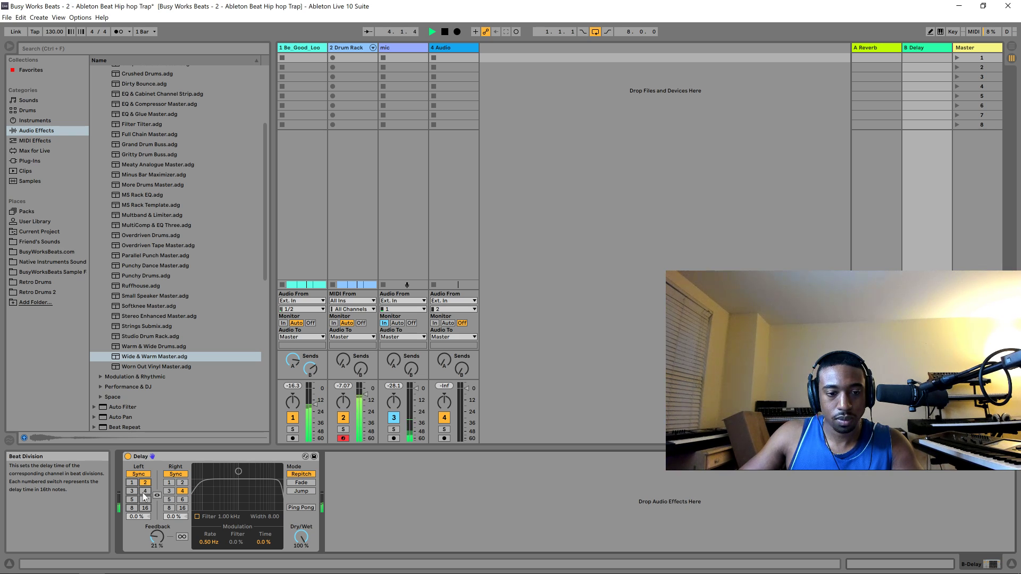
mouse_move(157, 537)
left_mouse_down()
mouse_move(157, 528)
mouse_move(157, 555)
left_mouse_up()
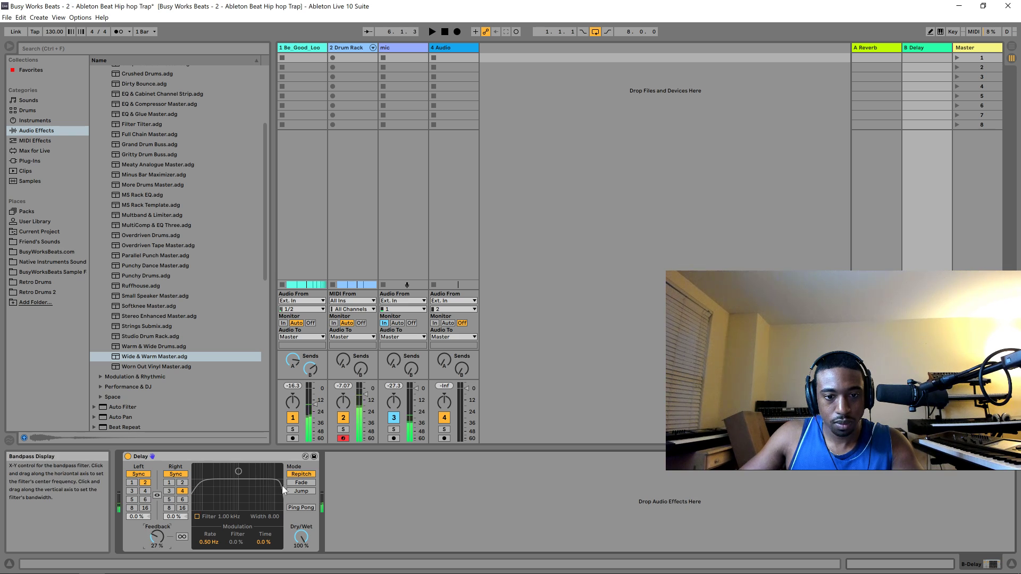
key("space")
left_click(301, 507)
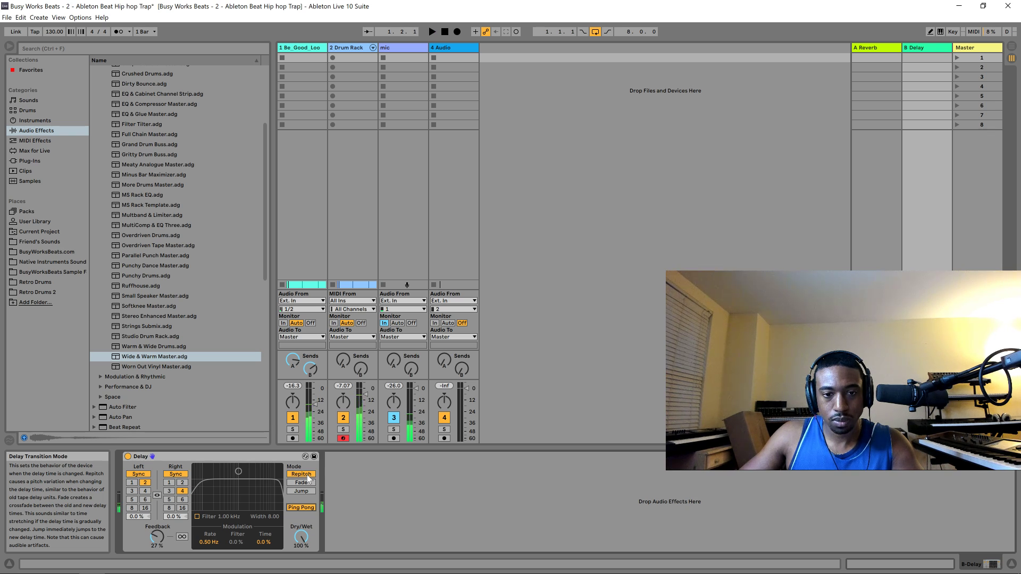
key("space")
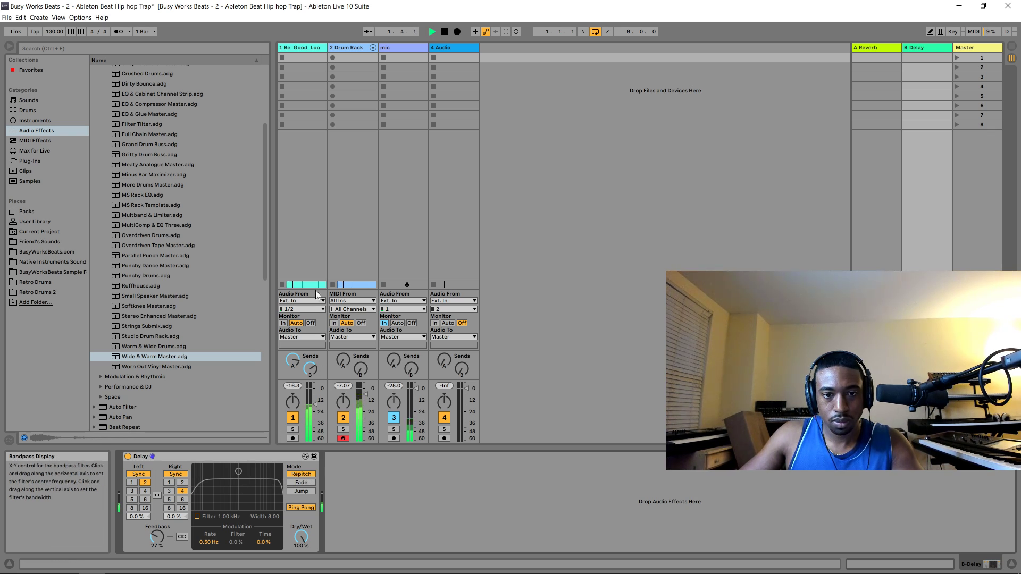
left_click_drag(310, 368, 310, 393)
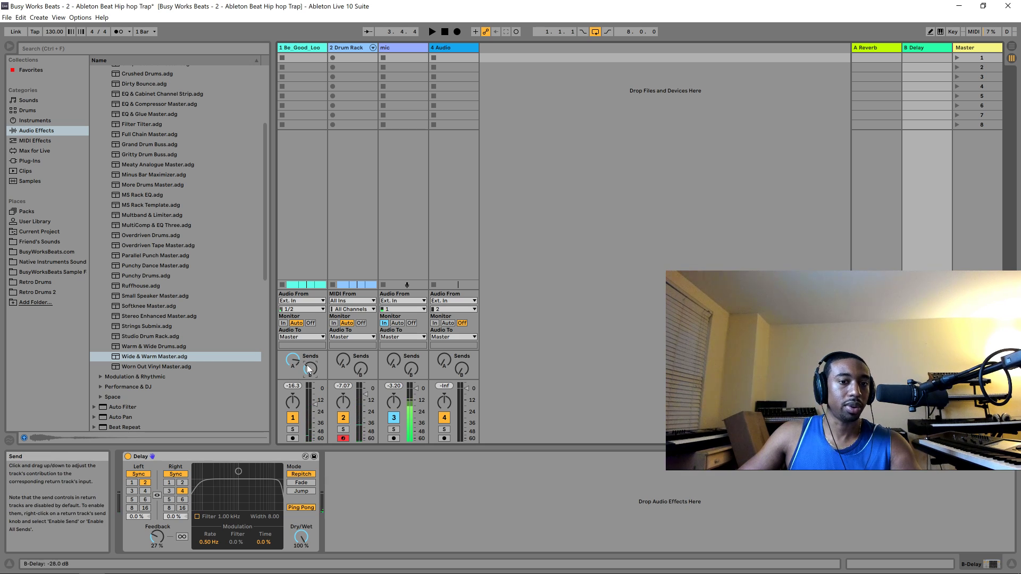
- Look at the options for inserting another return track without adding one
right_click(835, 236)
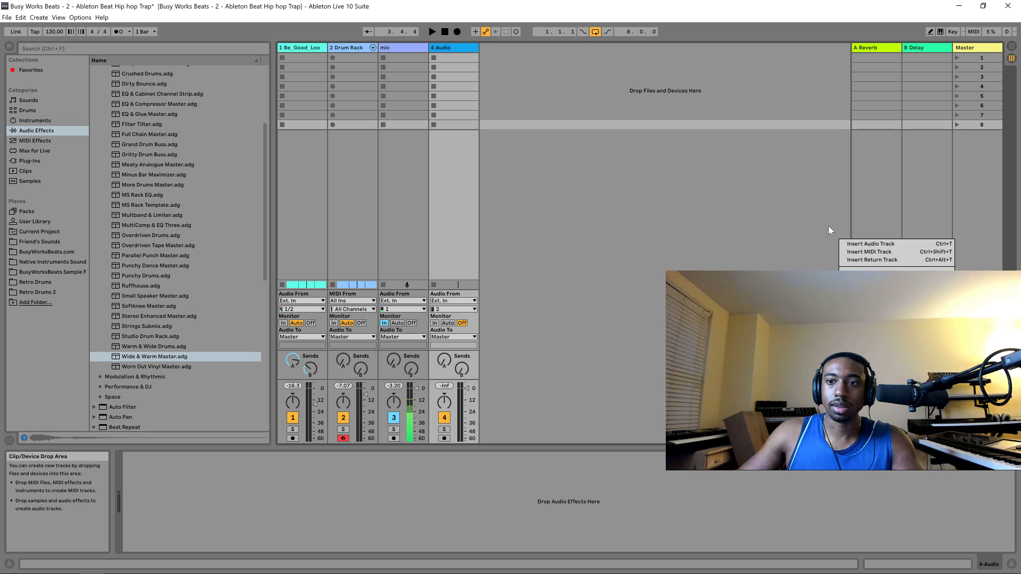
right_click(862, 198)
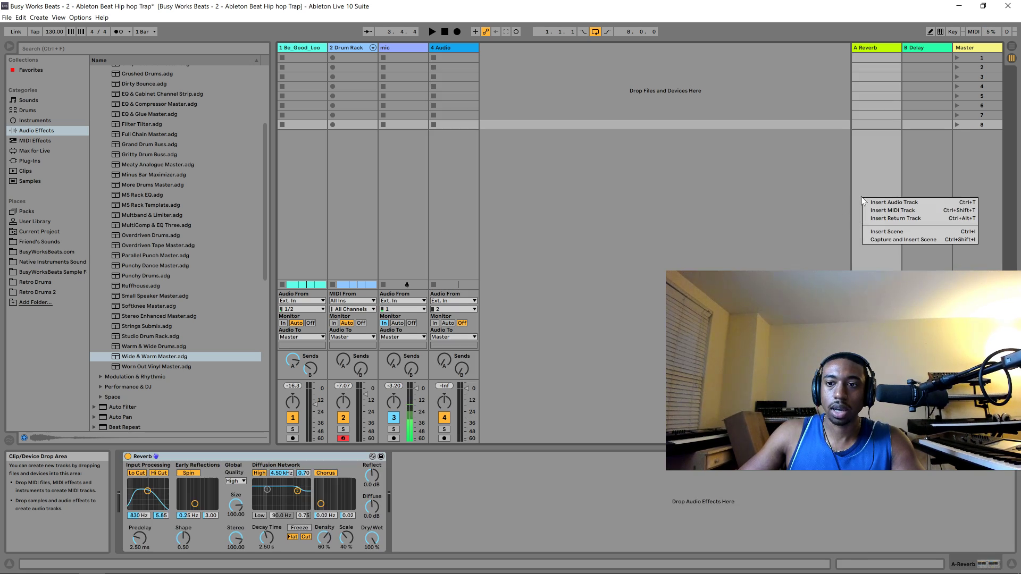
left_click(840, 203)
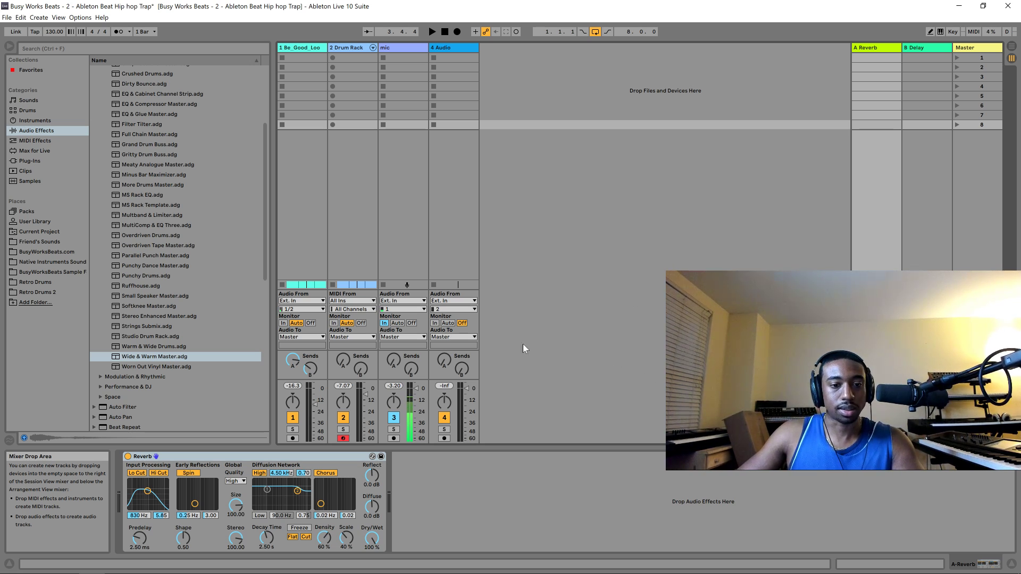
- Set the mic track's monitoring to Off and play the beat from the start
key("space")
key("space")
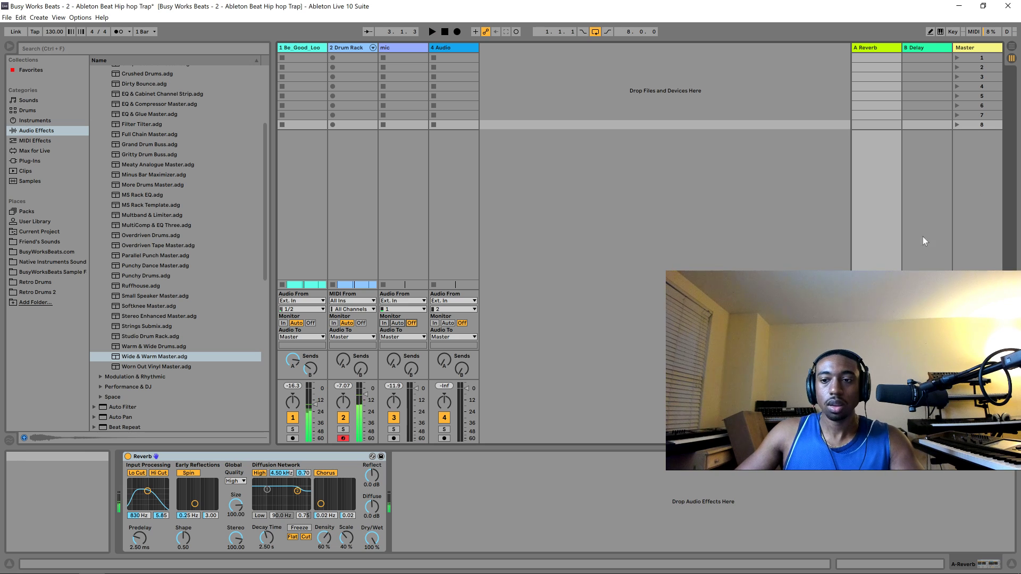
key("space")
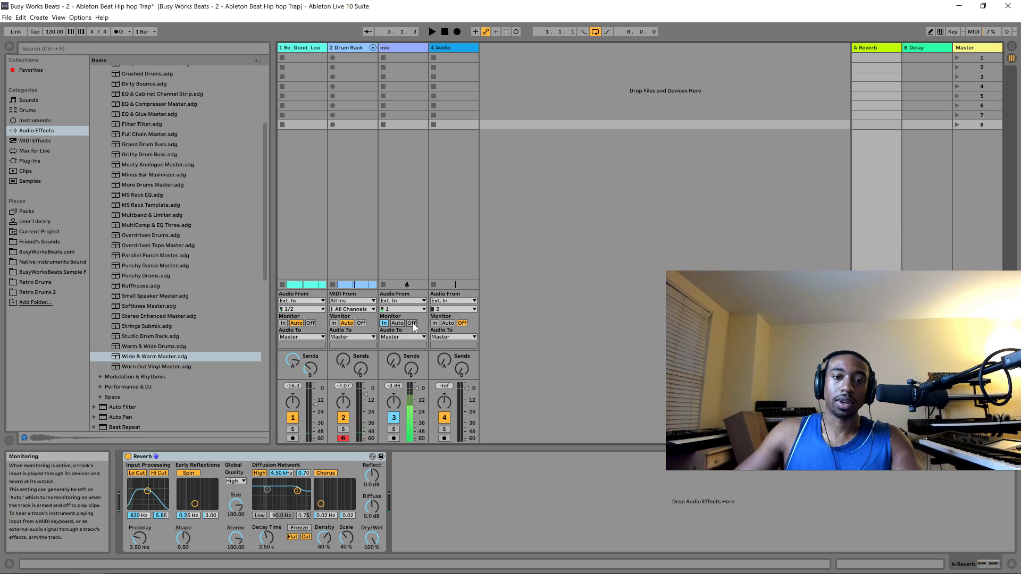
left_click(413, 323)
key("space")
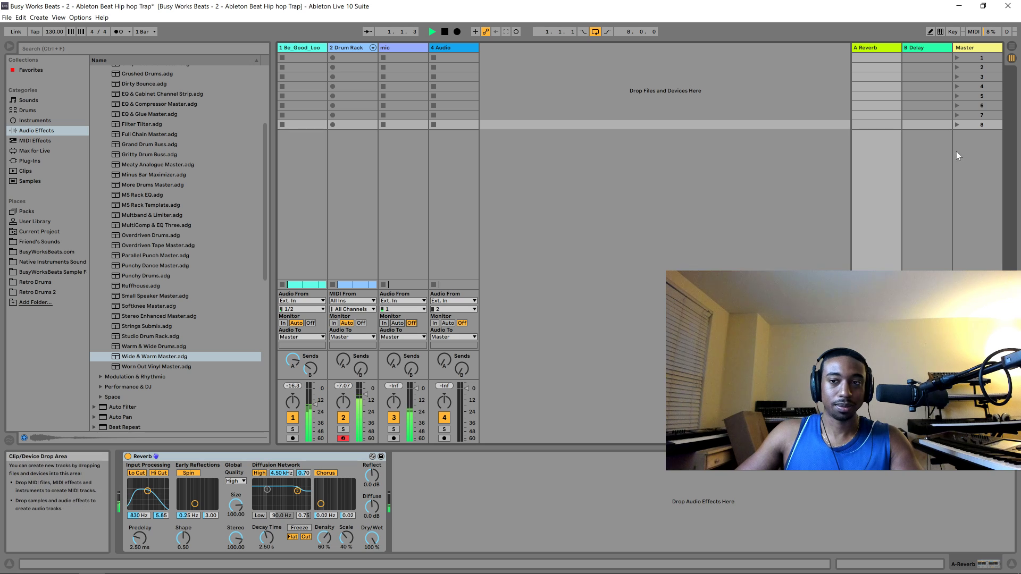
- Switch to the Arrangement View with the whole eight-bar section in sight and replay it from the start
key("Tab")
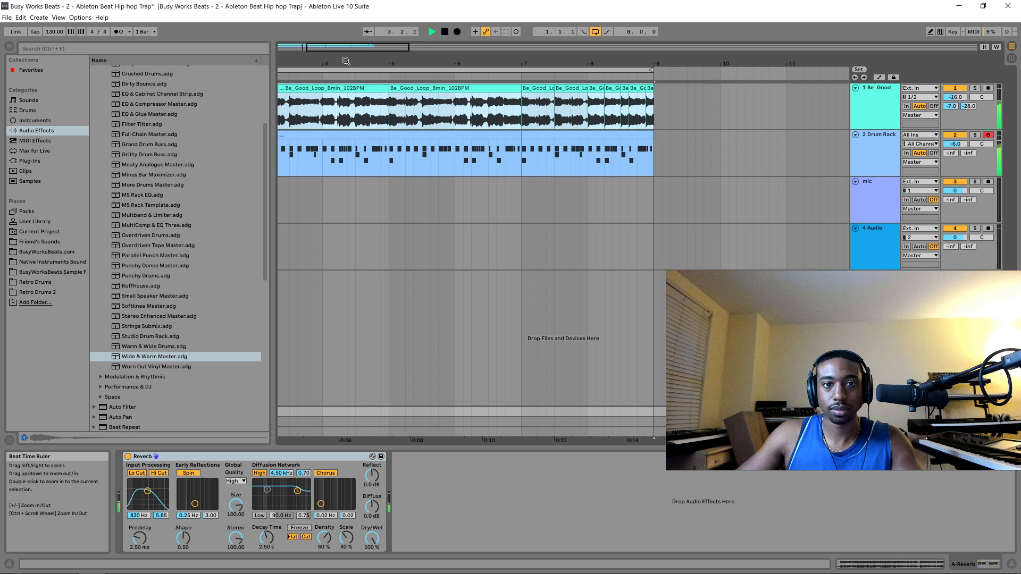
mouse_move(334, 59)
left_mouse_down()
mouse_move(498, 67)
mouse_move(527, 83)
mouse_move(469, 59)
left_mouse_up()
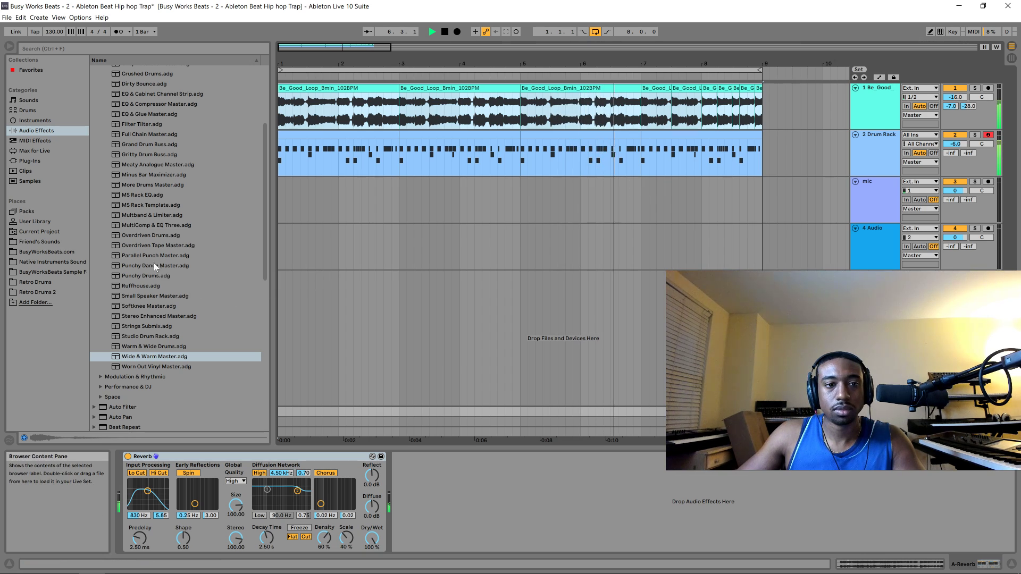
key("space")
key("space")
key("space")
key("space")
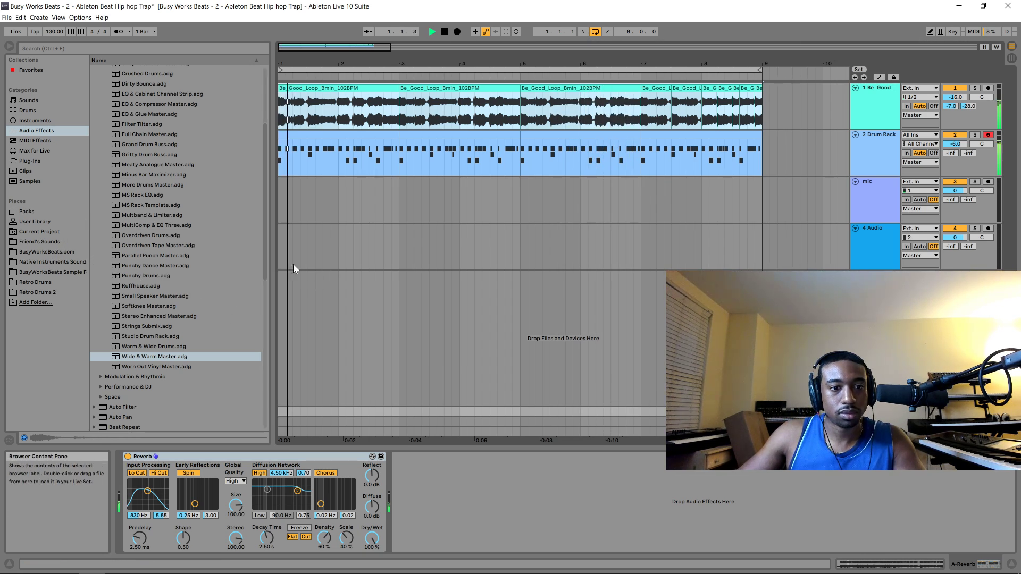
key("space")
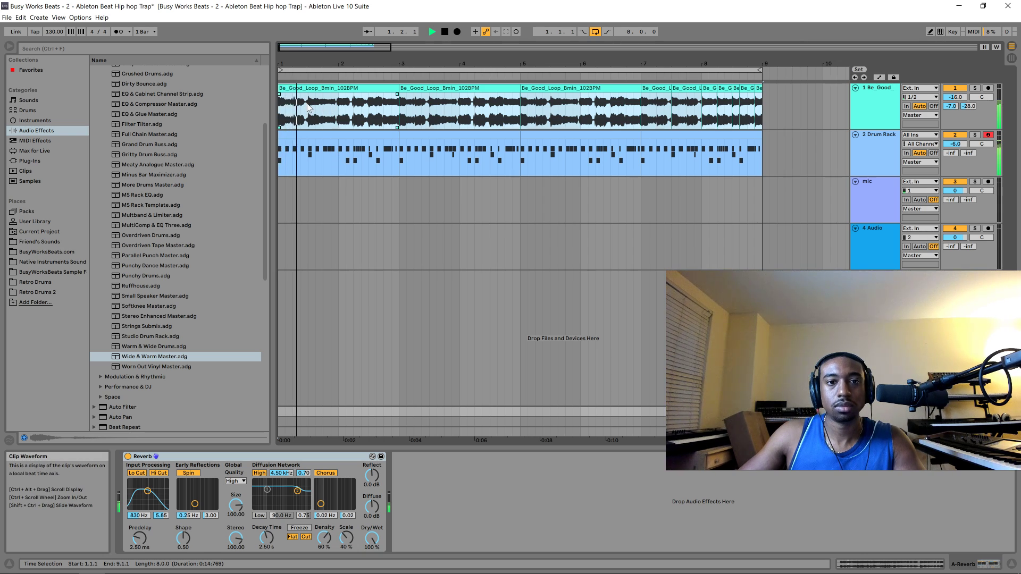
- Split the first Be_Good_Loop clip at 1.3.1, trim the second piece's start to 1.4.1 and play it back from the beginning
left_click(307, 104)
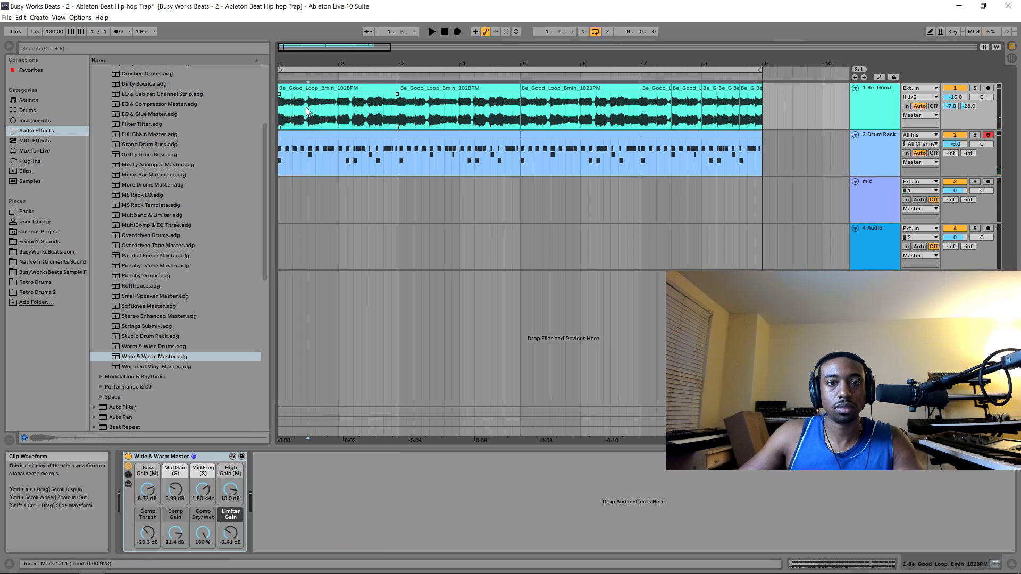
double_click(307, 109)
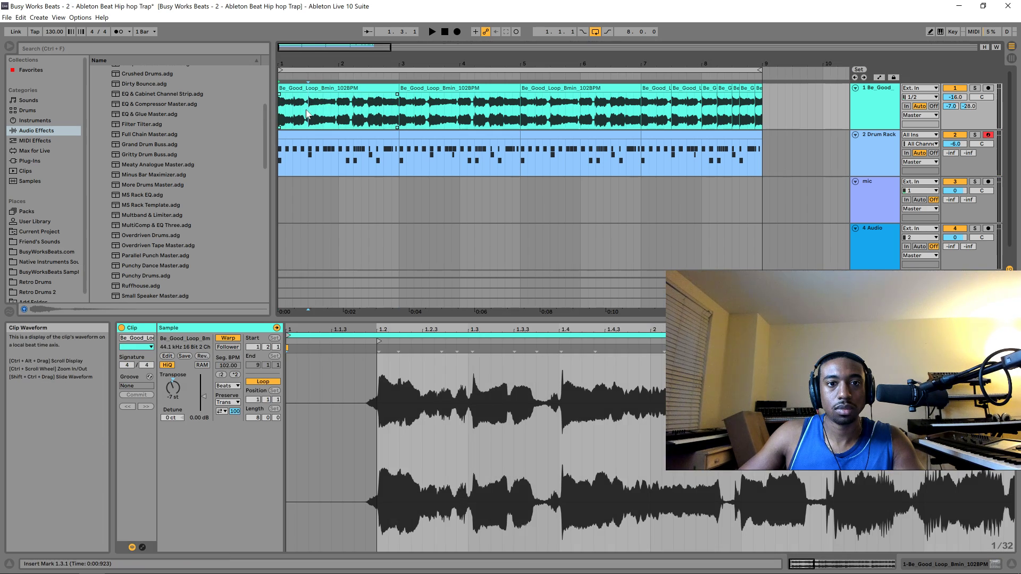
right_click(306, 113)
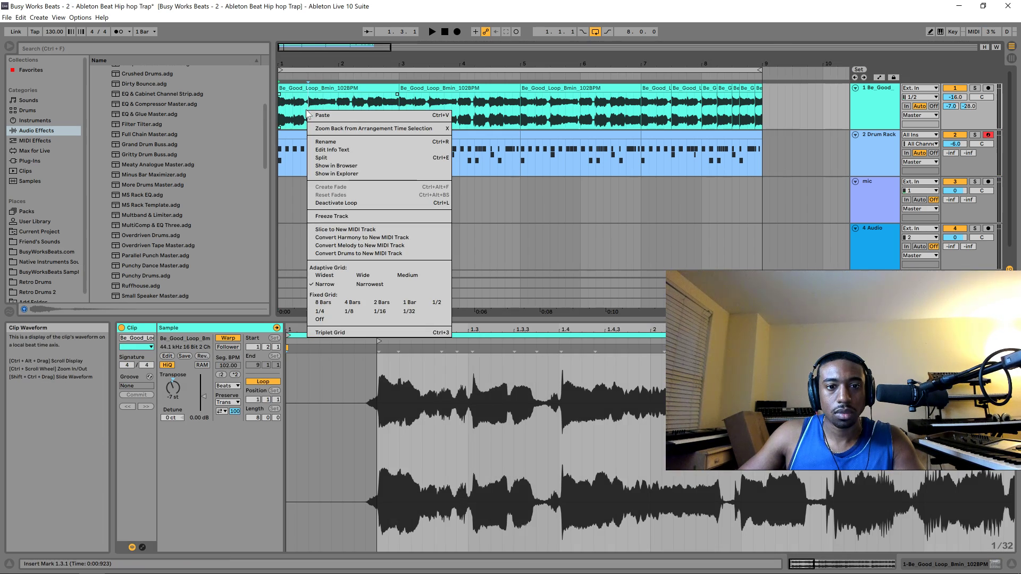
left_click(325, 157)
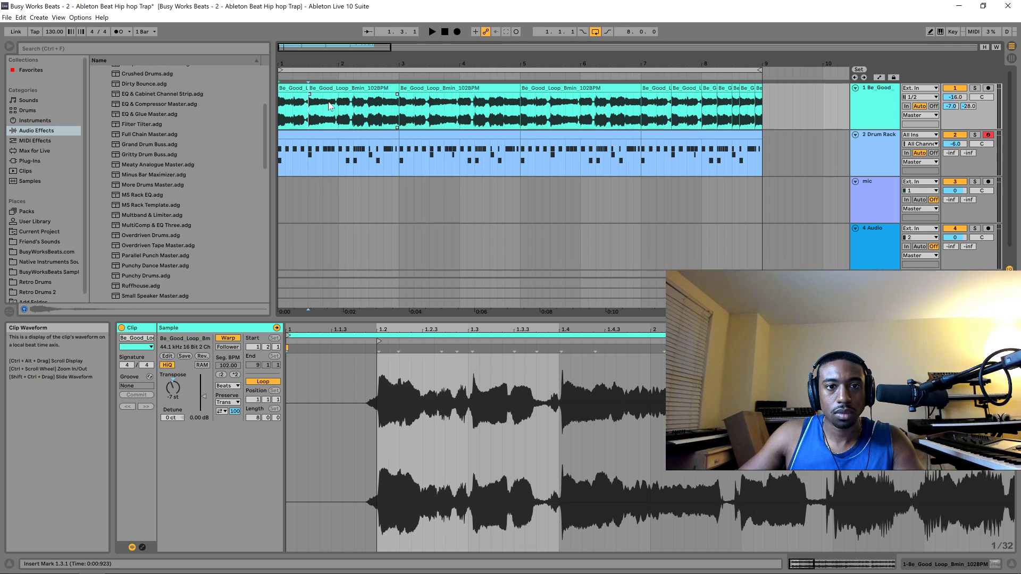
left_click_drag(310, 89, 324, 89)
key("space")
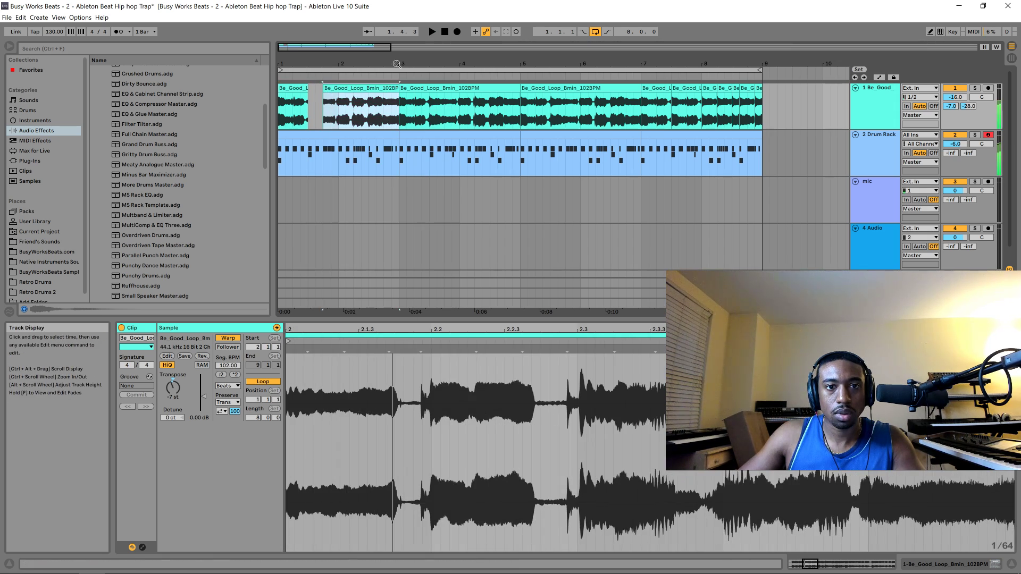
left_click(445, 33)
key("space")
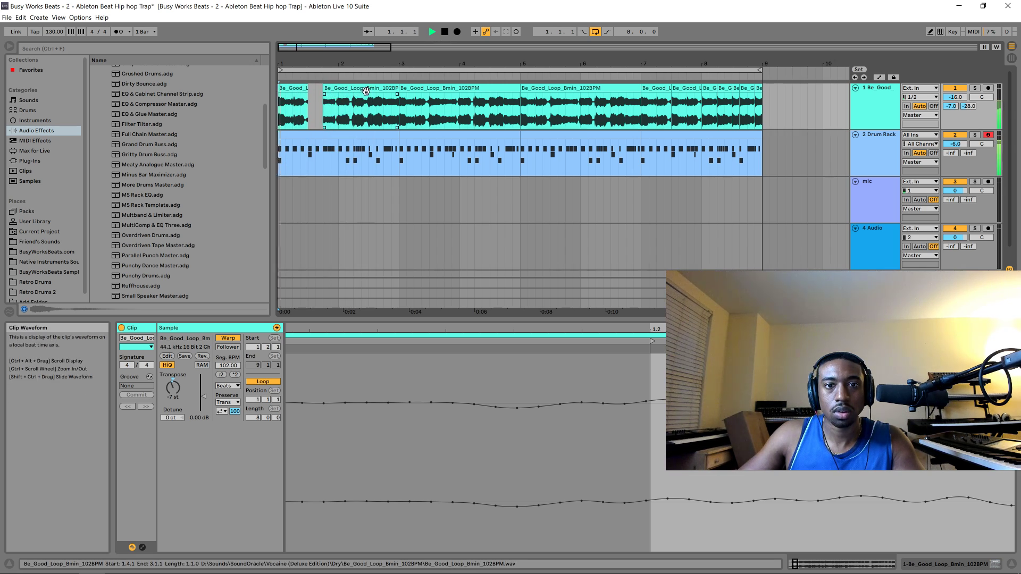
- Split the Be_Good_Loop piece that starts at 1.4.1 at position 2.3.1
left_click(367, 110)
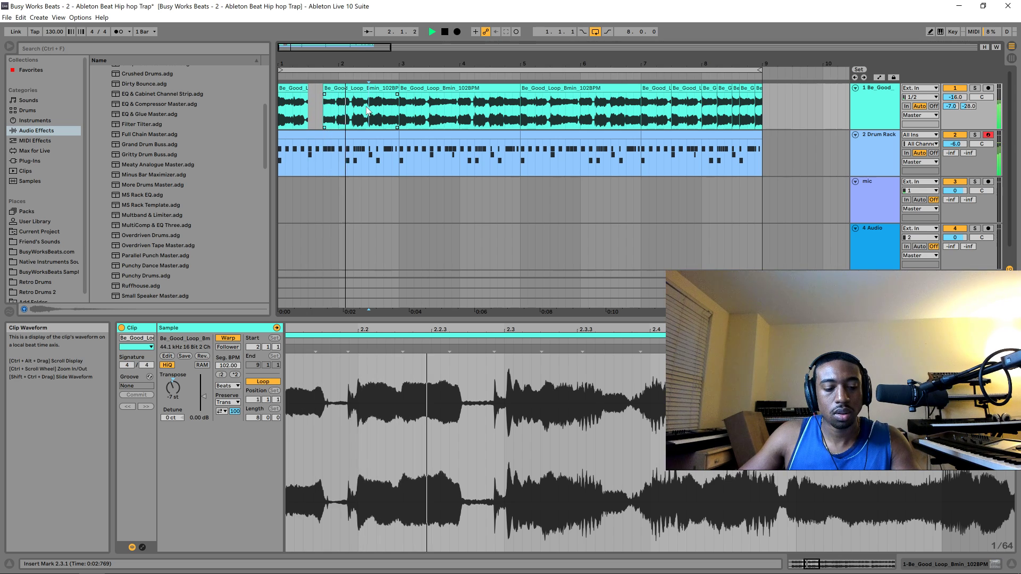
key("space")
right_click(371, 112)
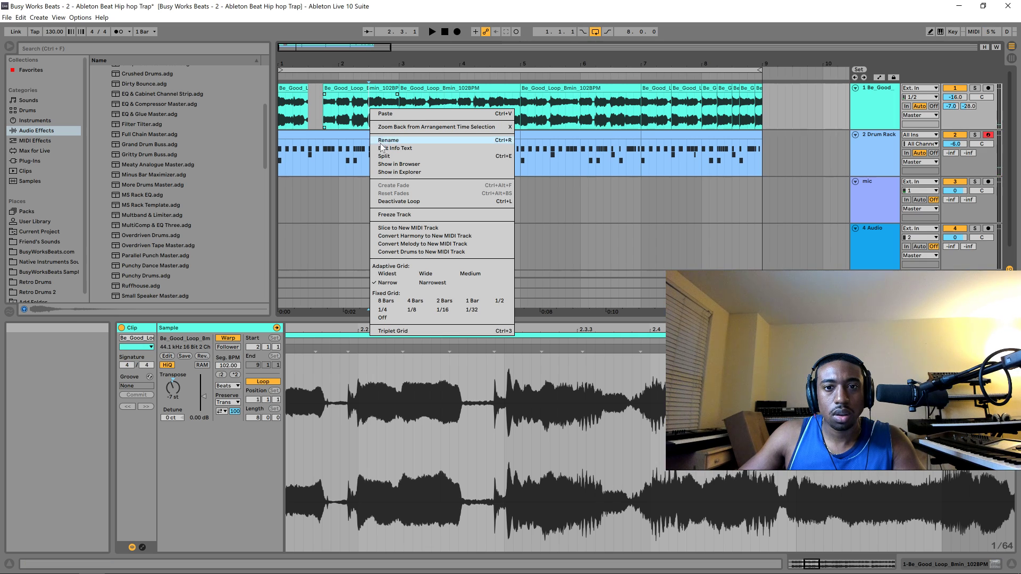
left_click(371, 111)
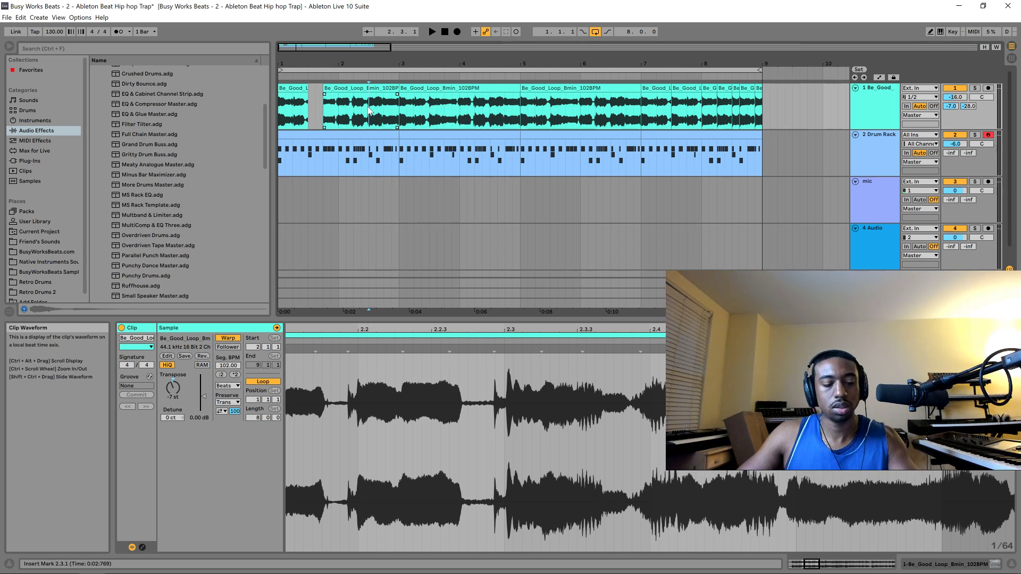
key("ctrl+e")
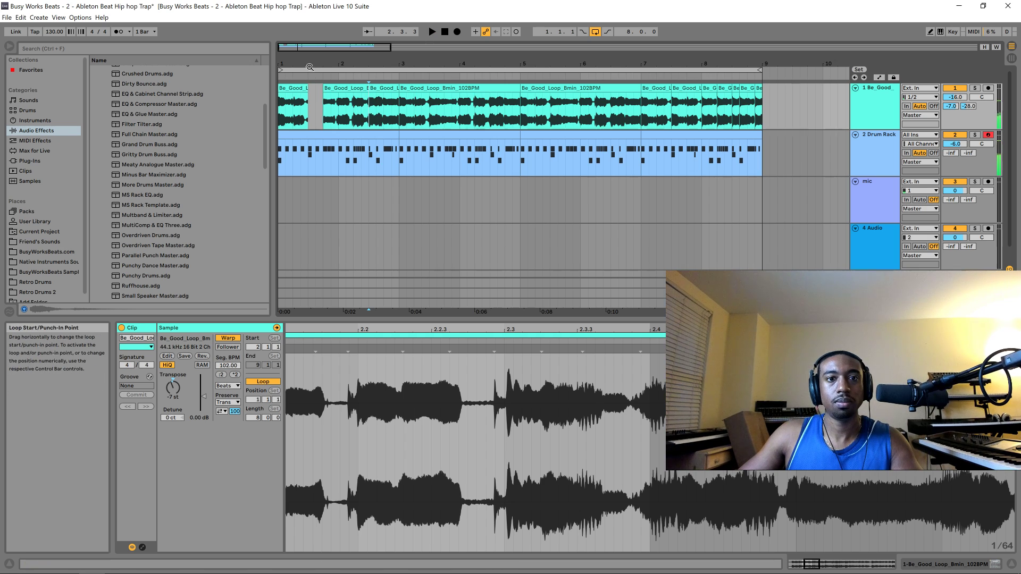
- Replay the beat from the start and trim the start of the Be_Good_Loop piece at 2.3.1 to 2.4.1
key("space")
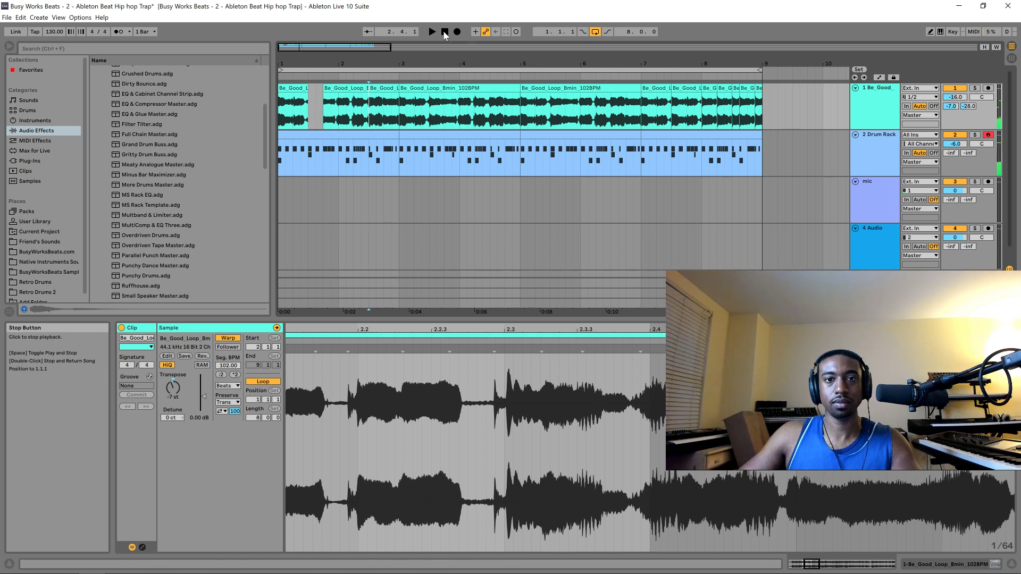
left_click(445, 32)
key("space")
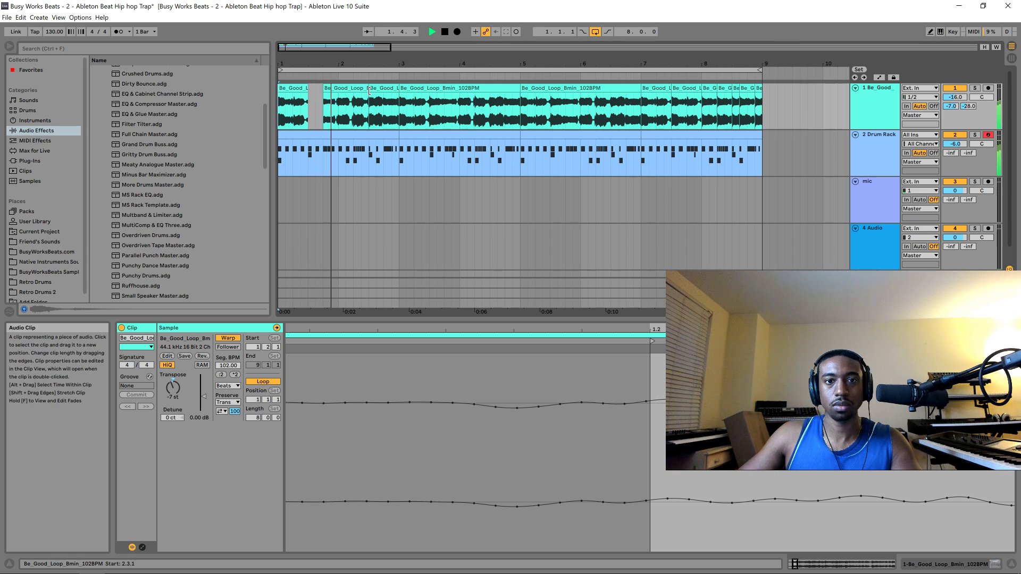
key("space")
key("space")
left_click_drag(371, 87, 384, 88)
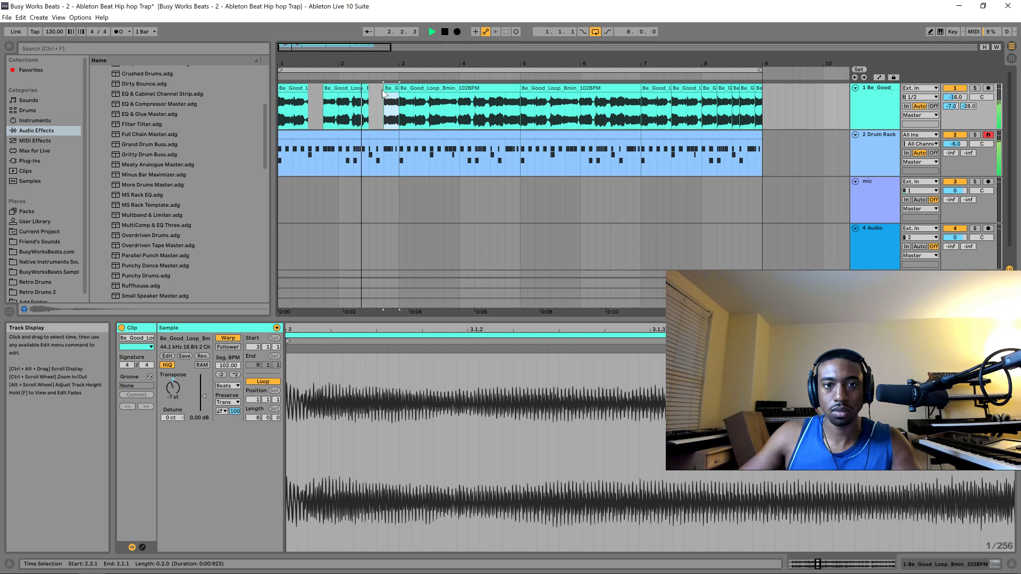
- Delete the Be_Good_Loop clip spanning 3.1.1 to 5.1.1 and stop playback
left_click(414, 87)
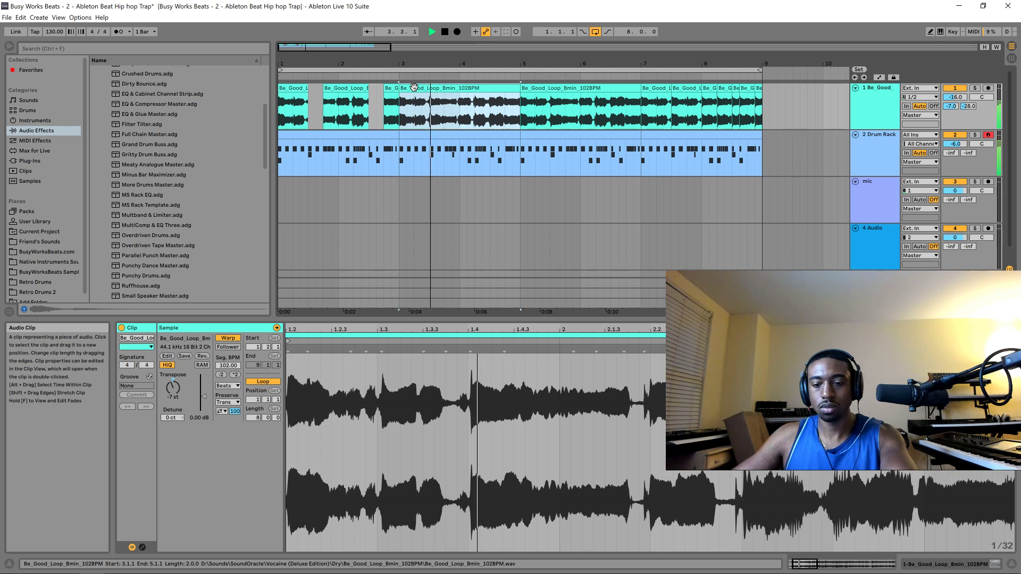
key("Delete")
key("space")
- Duplicate the chopped loop section from 1.1.1 to 3.1.3, move the copied clips to start at 3.1.1 and play the result from the beginning
left_click_drag(405, 106, 281, 112)
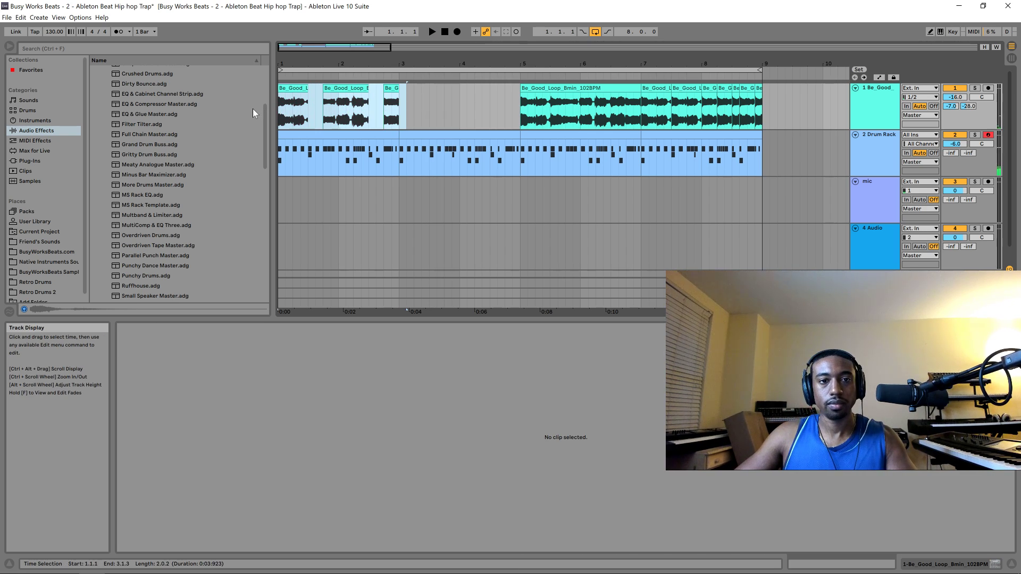
key("ctrl+d")
left_click(416, 88)
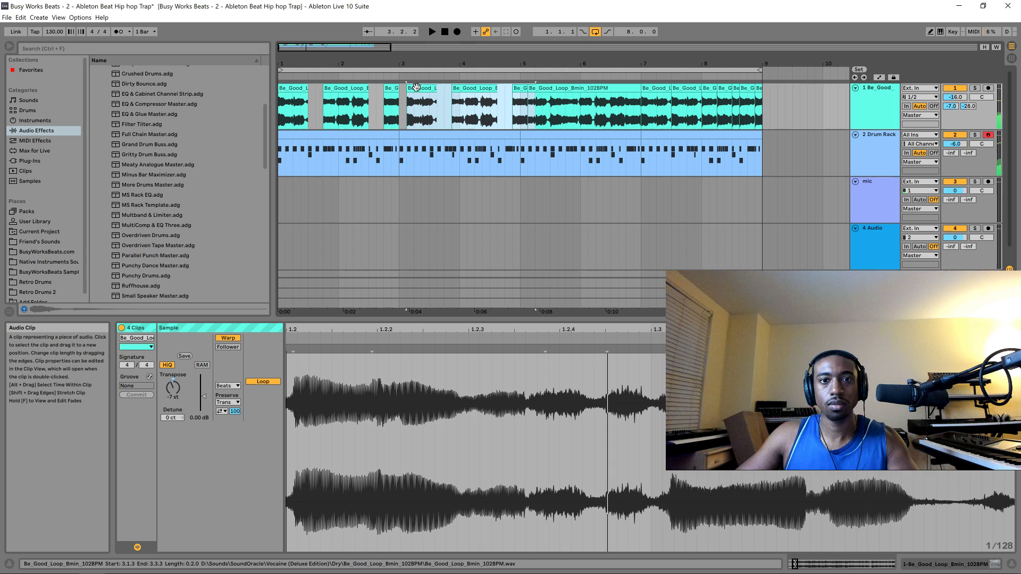
left_click_drag(416, 88, 409, 89)
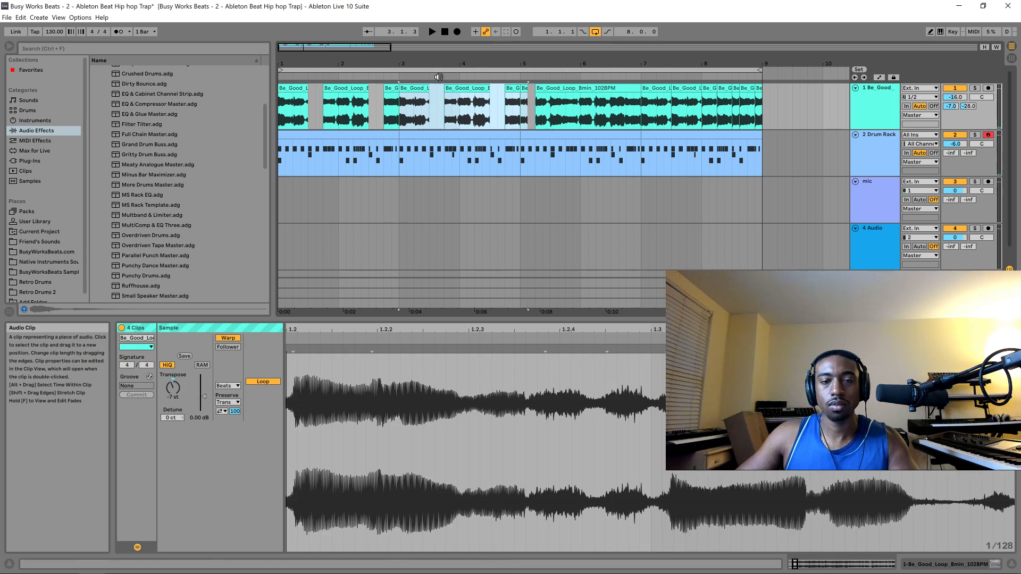
left_click(435, 119)
key("space")
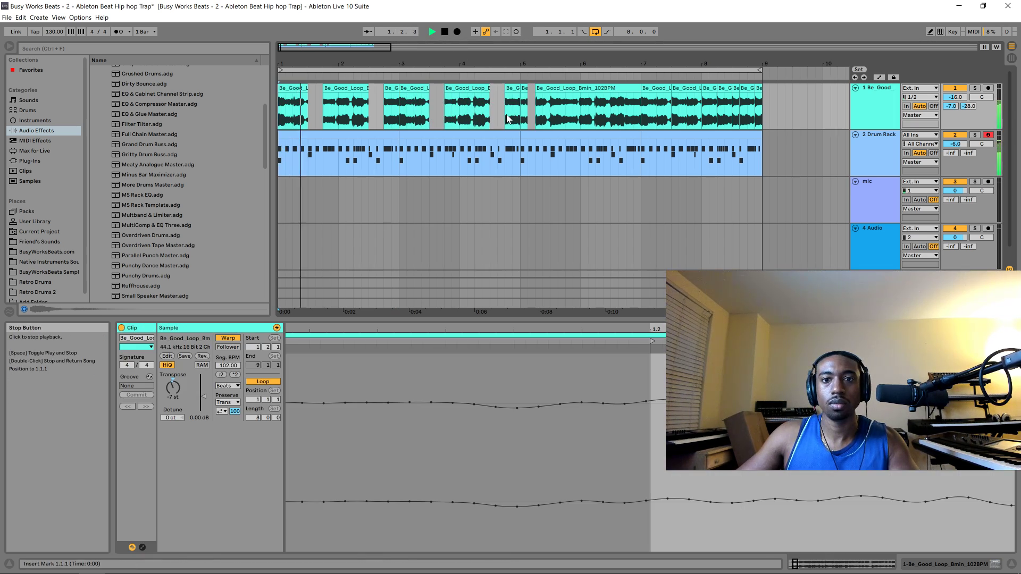
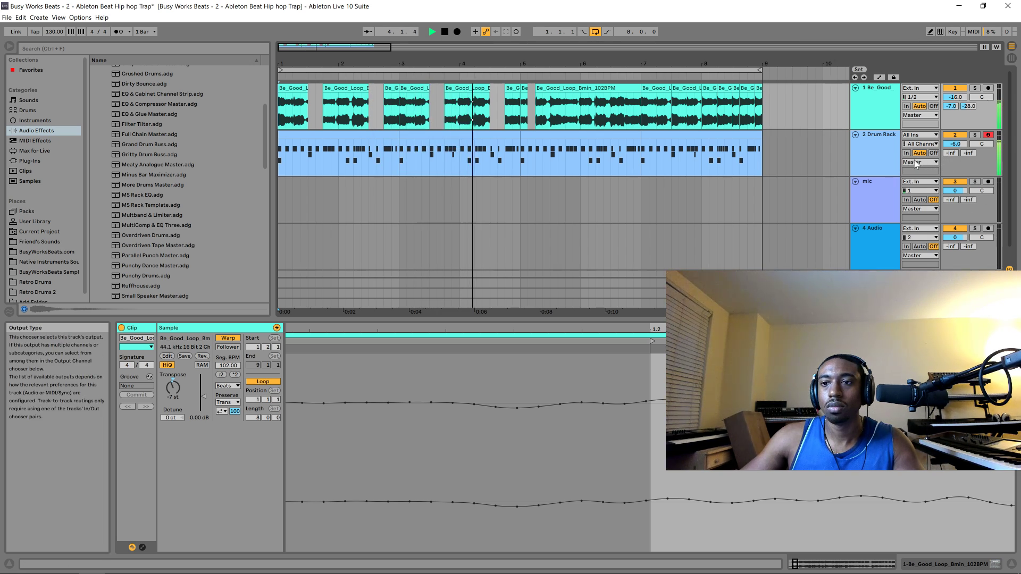
- Set the Agency Snare's release to 698 ms in the Drum Rack while the beat plays, and stop playback
left_click(876, 149)
left_click(951, 563)
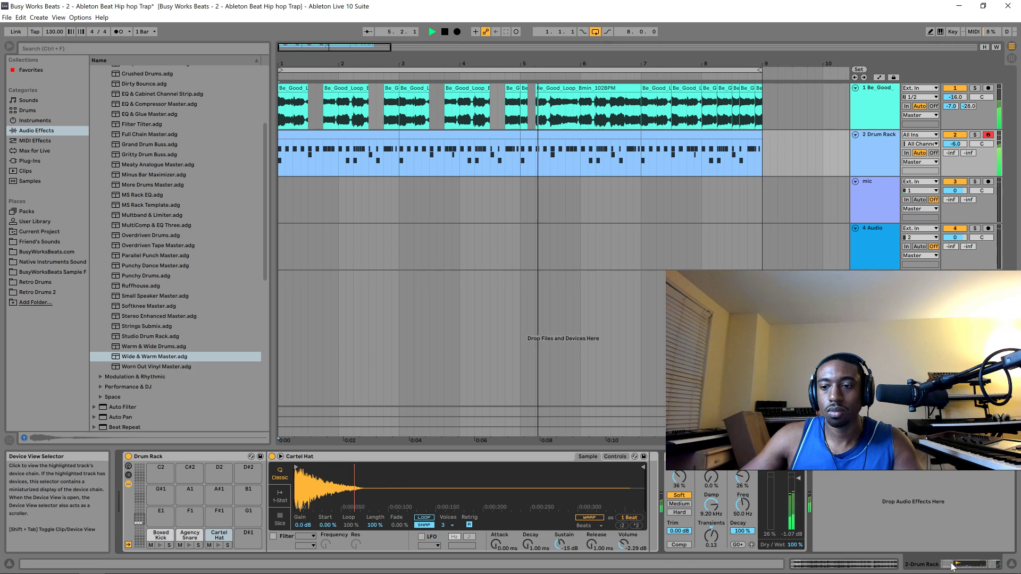
left_click(189, 535)
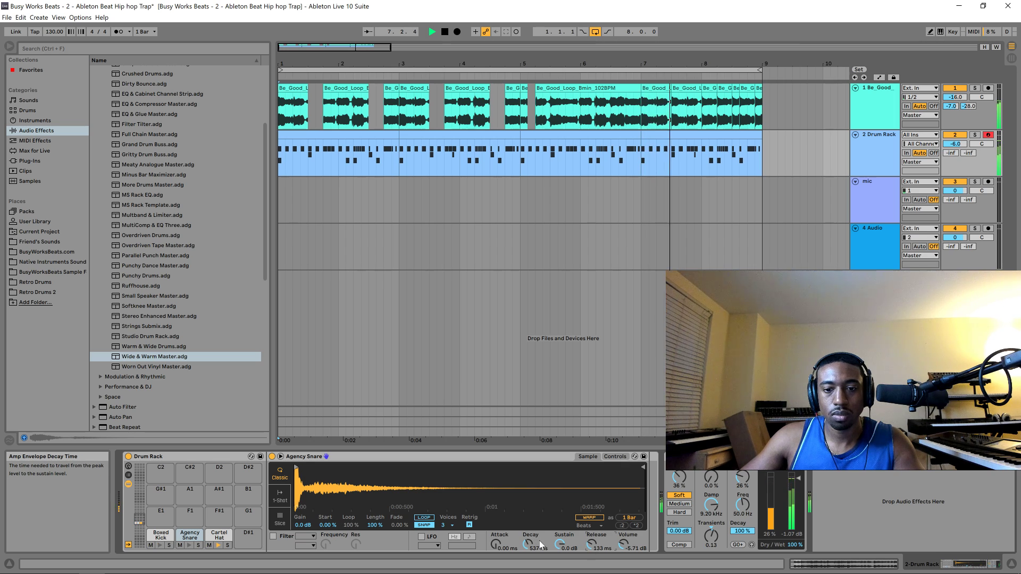
left_click_drag(599, 548, 600, 537)
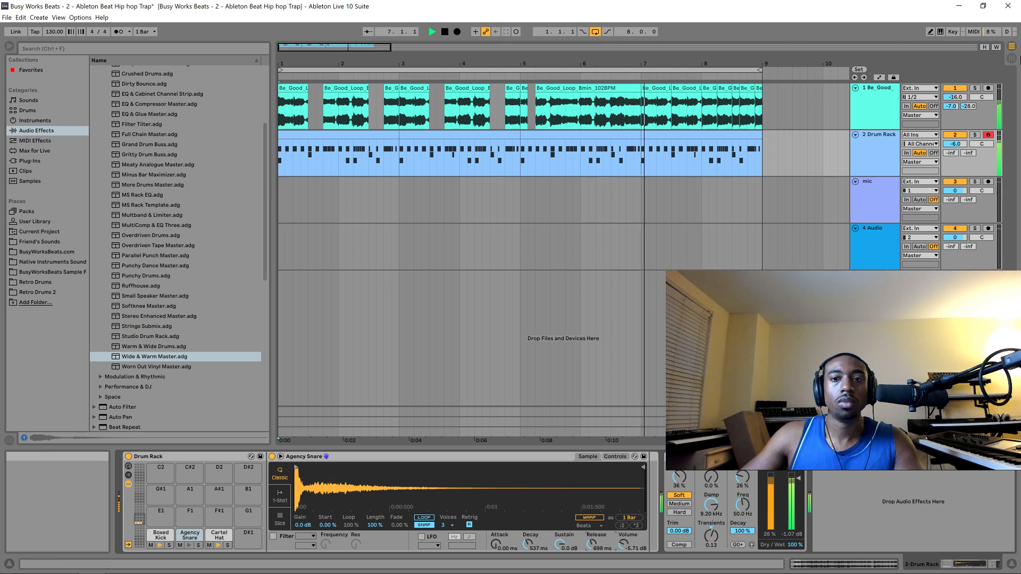
key("space")
- Set the mic track's monitoring to In and expand The 808 Formula folder in Friend's Sounds with the beat playing
left_click(906, 200)
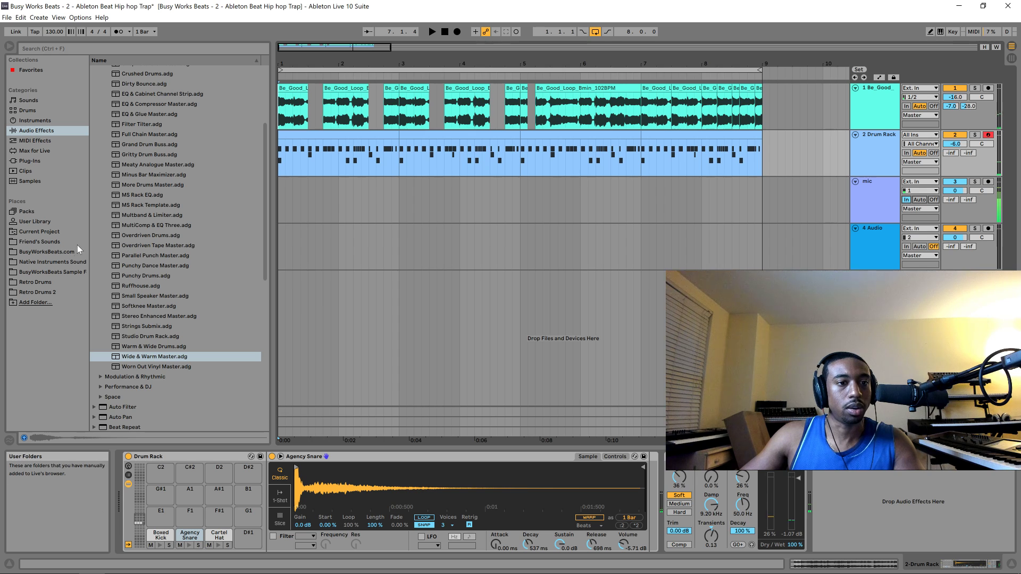
left_click(47, 237)
key("space")
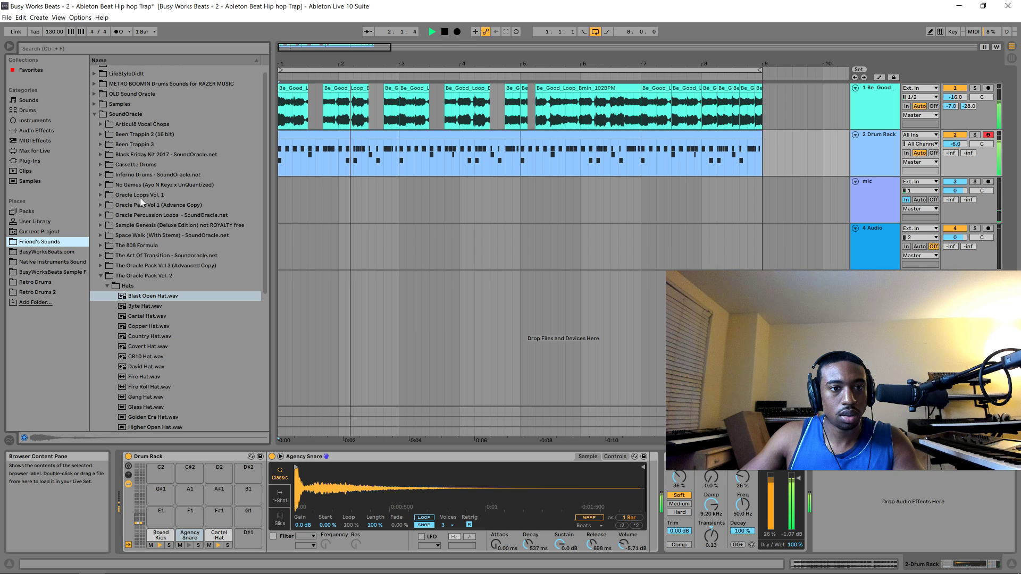
left_click(101, 246)
- Audition the 808 samples from 3 Ring Circuits 808.wav down to Gust of Dust 808.wav against the beat
left_click(139, 261)
key("space")
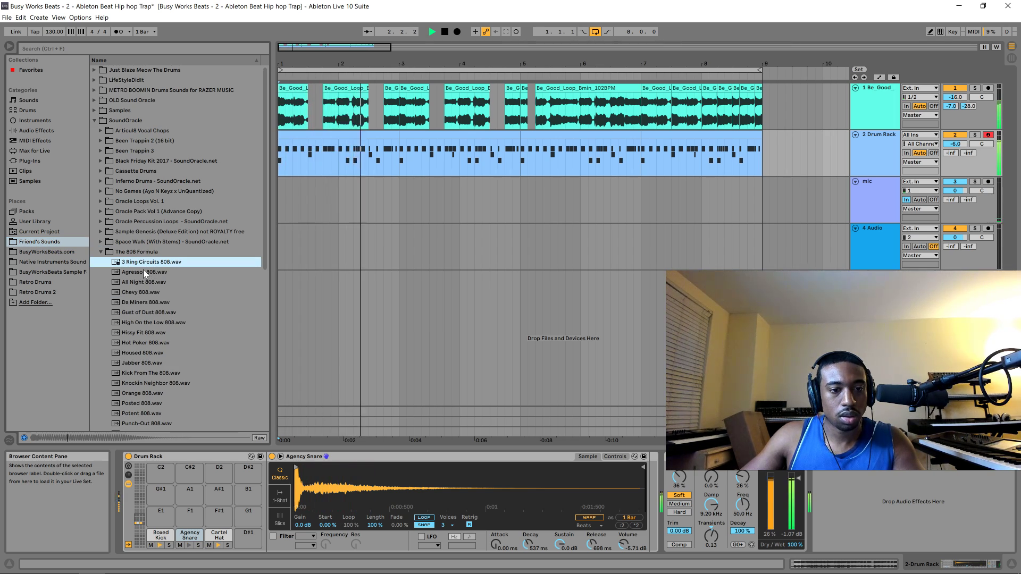
left_click(144, 272)
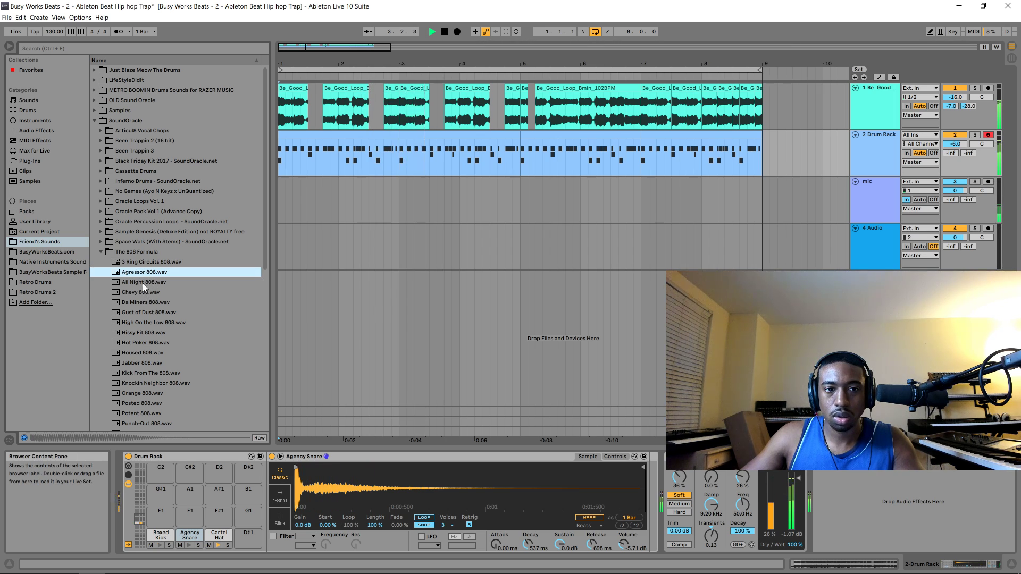
left_click(142, 282)
left_click(156, 293)
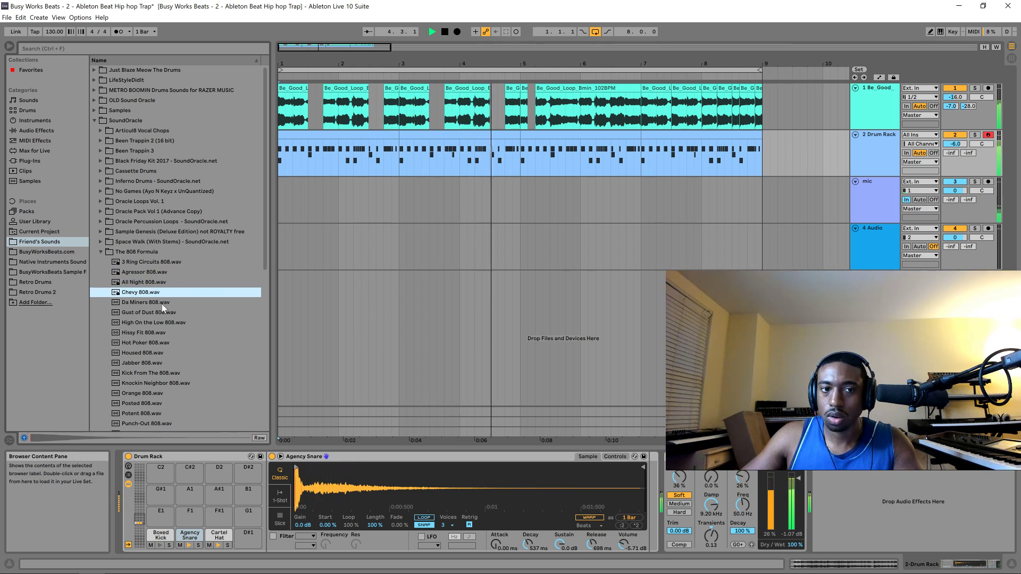
left_click(157, 303)
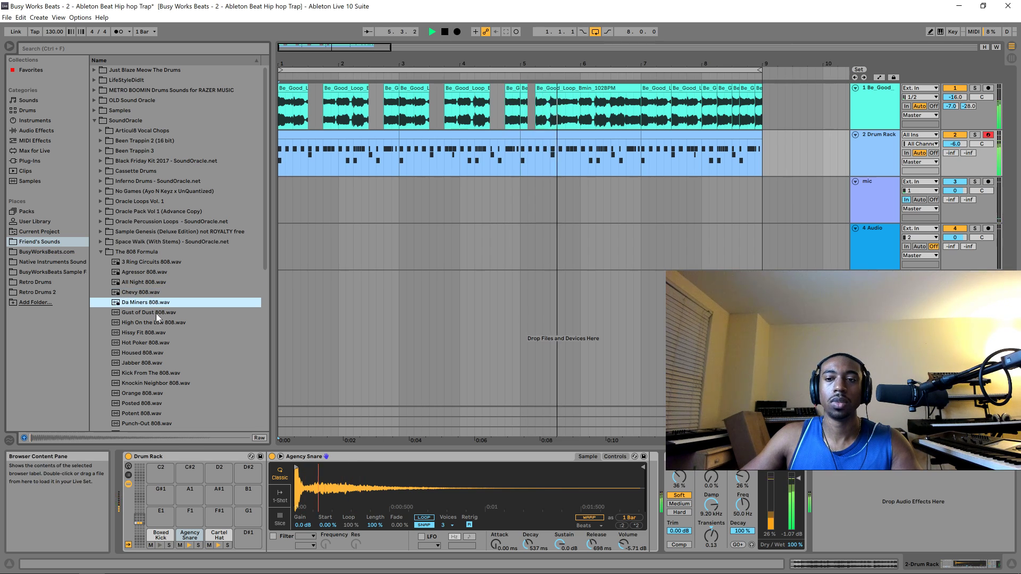
left_click(156, 314)
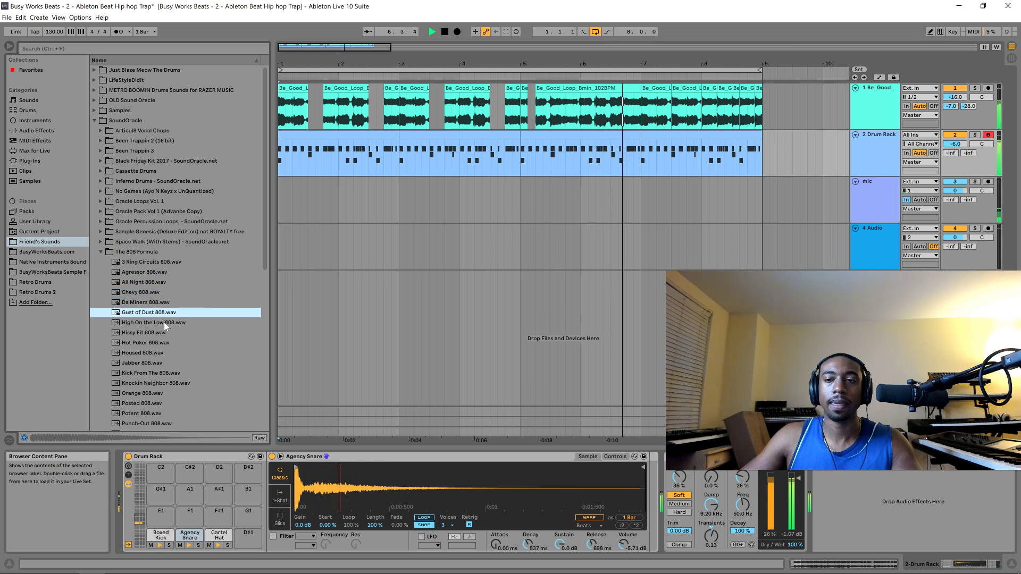
key("space")
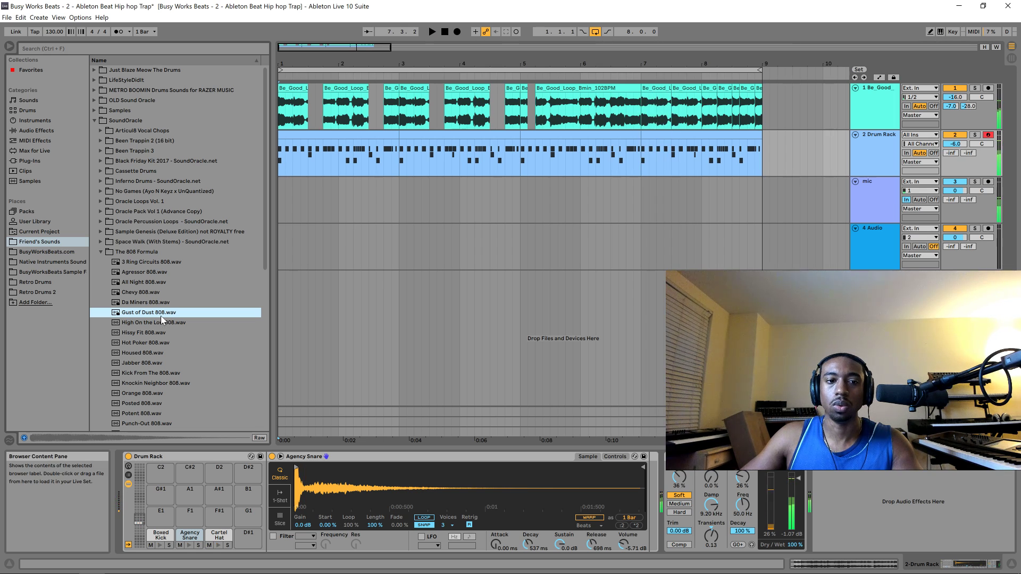
mouse_move(150, 315)
left_mouse_down()
mouse_move(611, 224)
mouse_move(871, 250)
mouse_move(873, 101)
mouse_move(872, 245)
mouse_move(561, 244)
mouse_move(481, 204)
mouse_move(151, 314)
left_mouse_up()
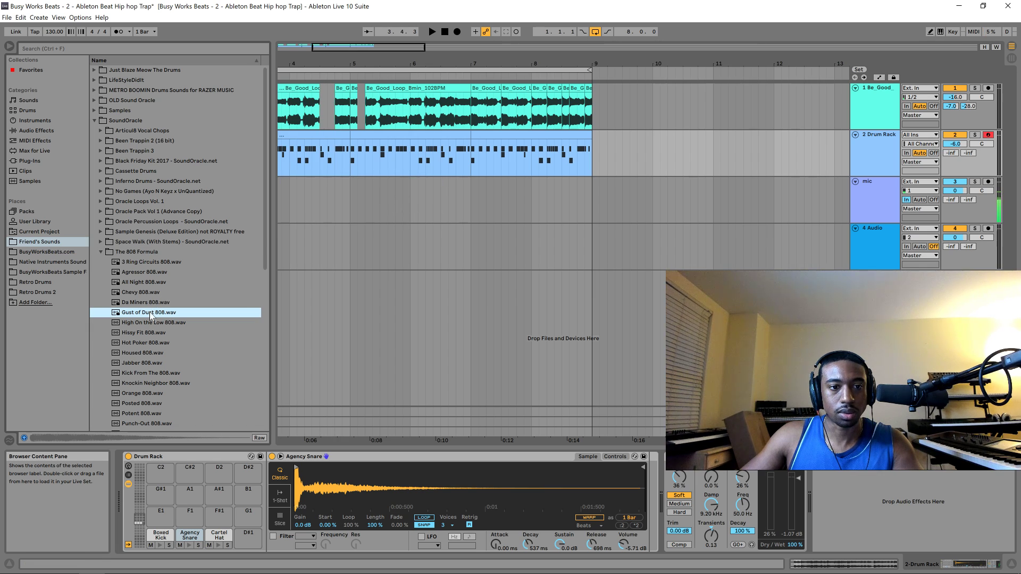
- Insert a new MIDI track below the 4 Audio track
left_click(871, 259)
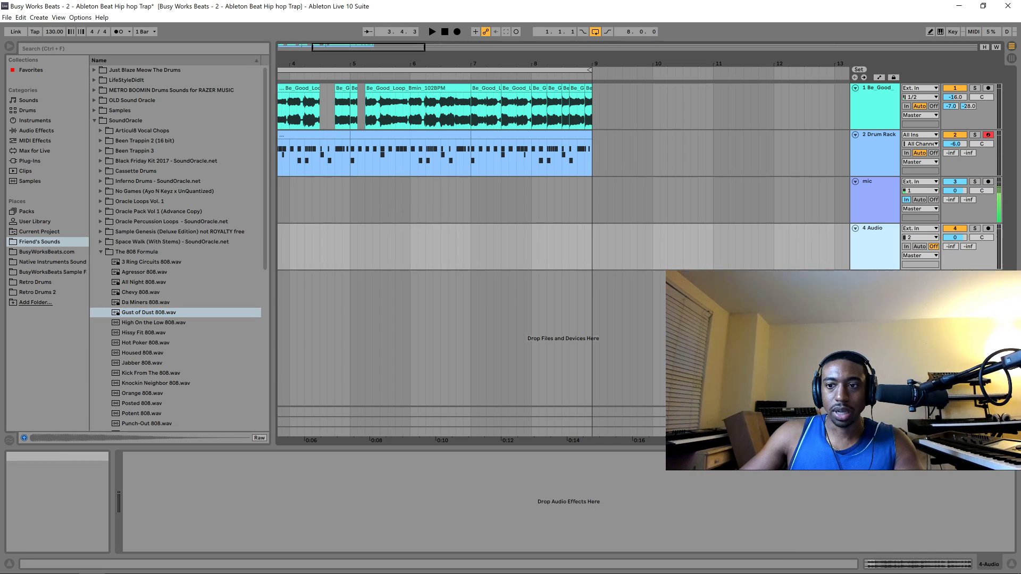
key("ctrl+shift+t")
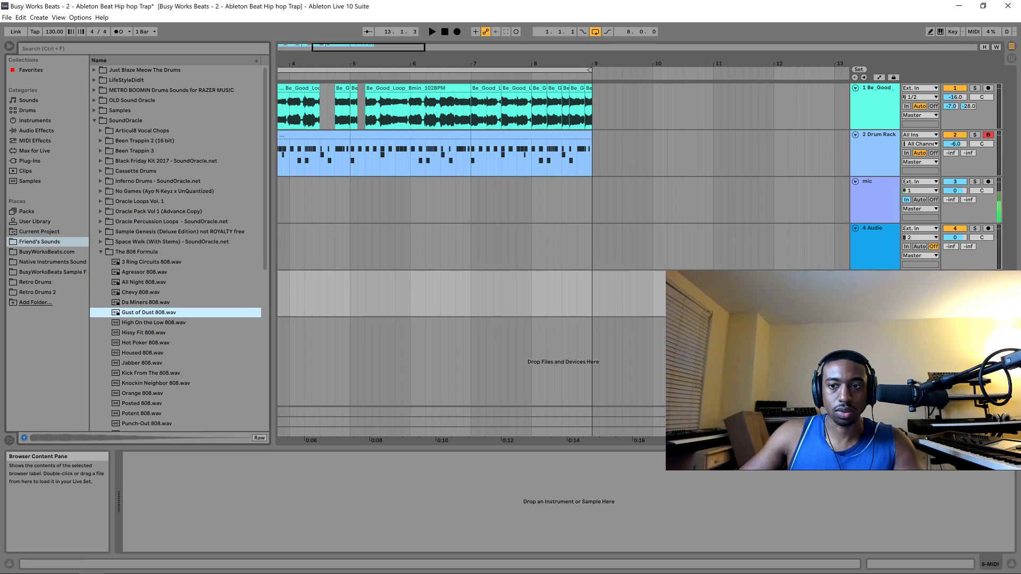
left_click_drag(845, 293, 132, 316)
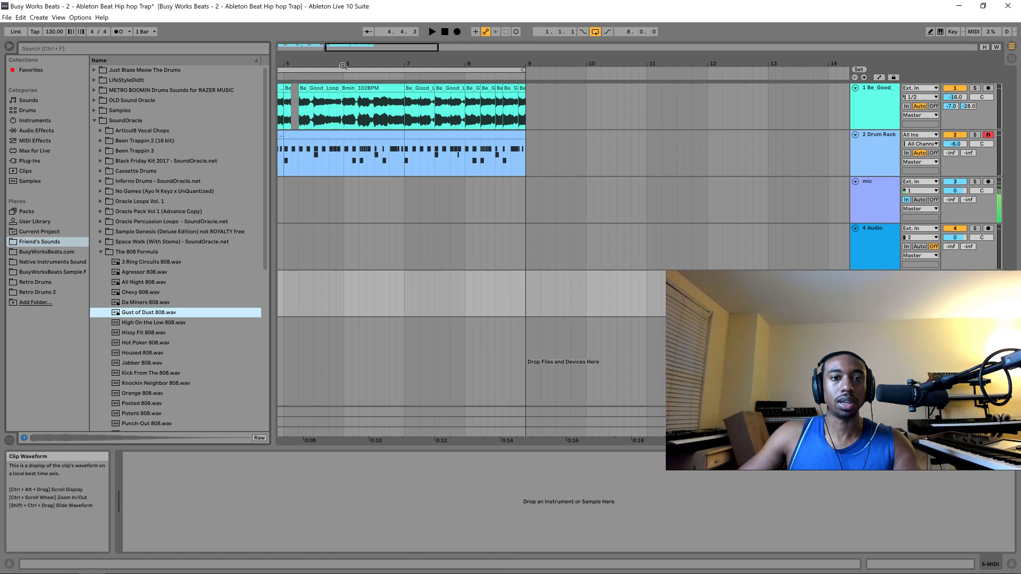
left_click_drag(352, 52, 312, 47)
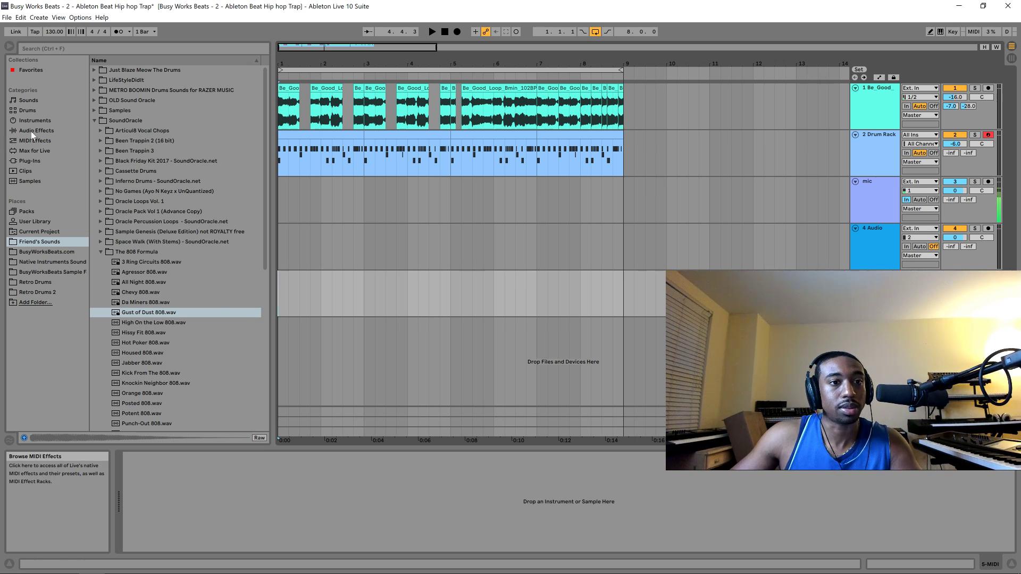
- Load the Sampler instrument onto the new MIDI track
left_click(30, 109)
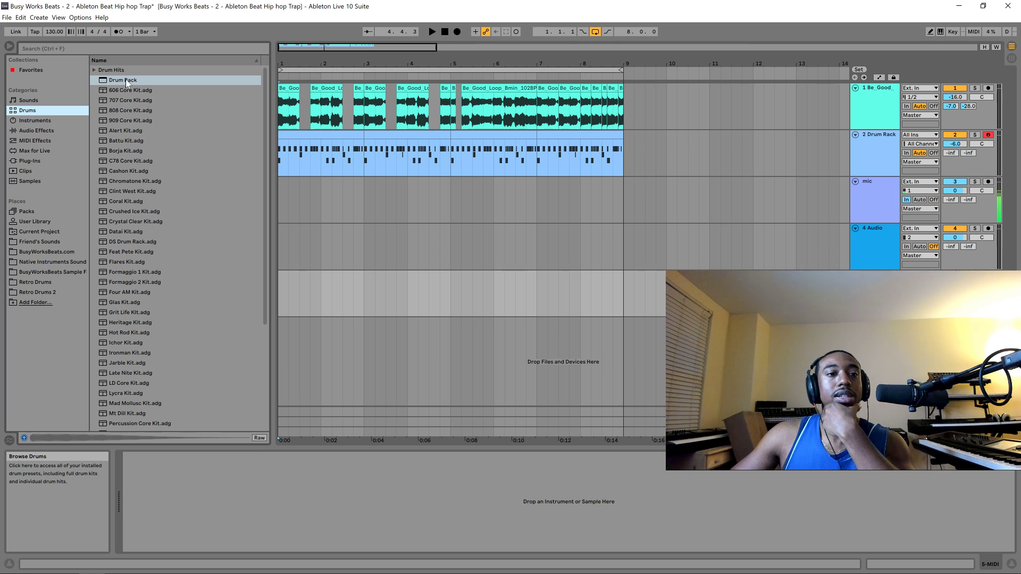
left_click(124, 81)
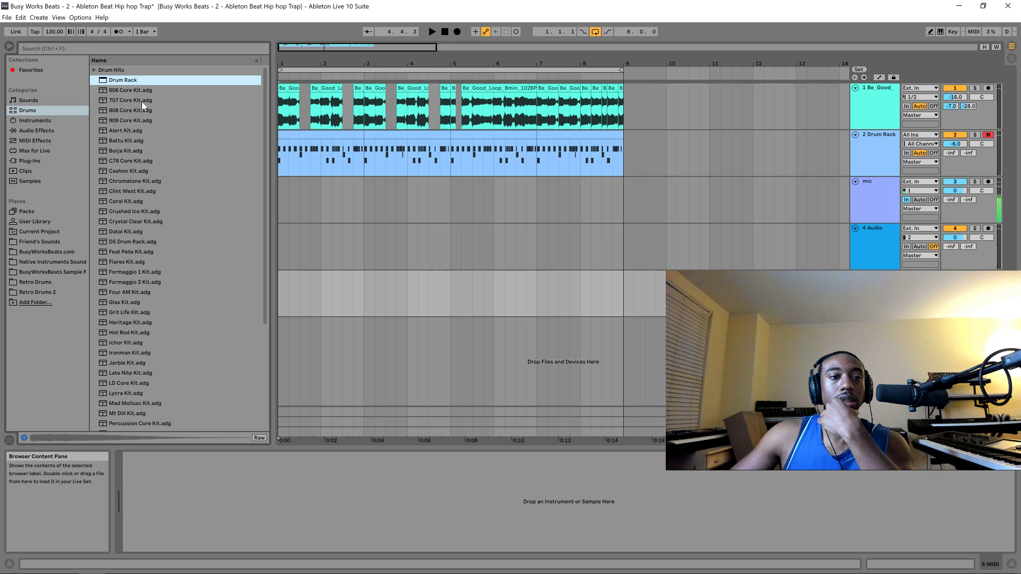
left_click(55, 122)
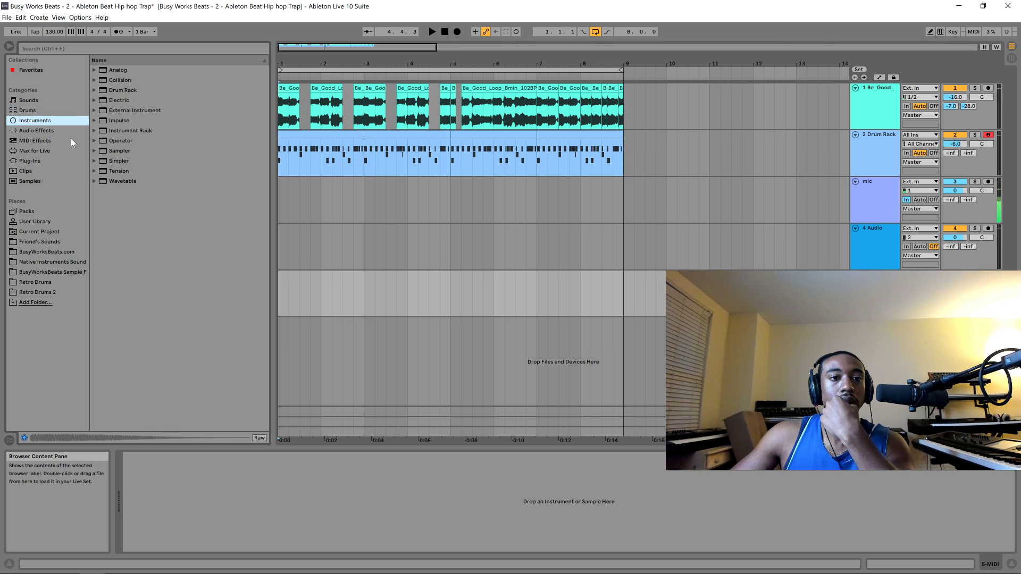
left_click_drag(114, 152, 135, 169)
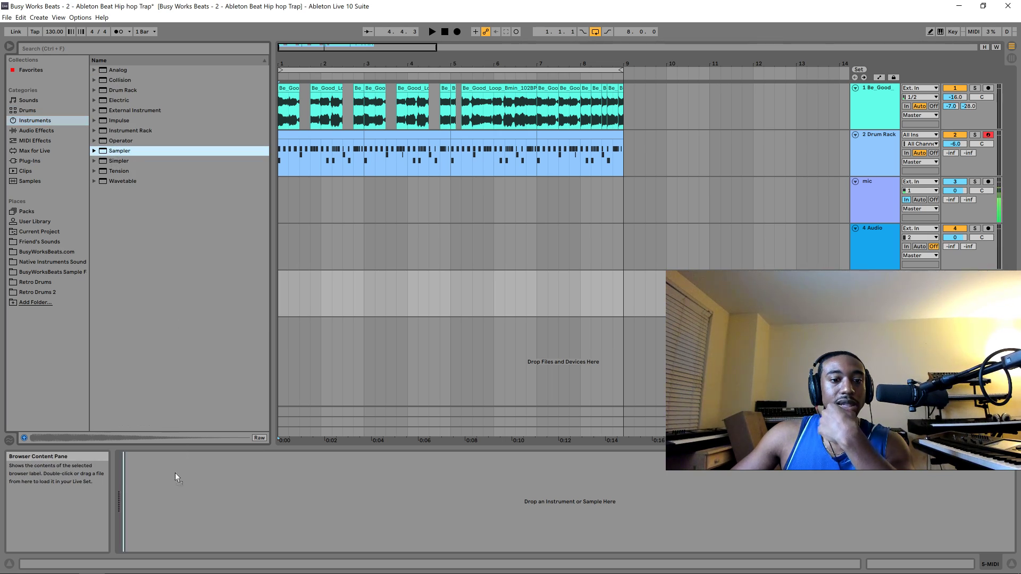
left_click_drag(178, 477, 180, 500)
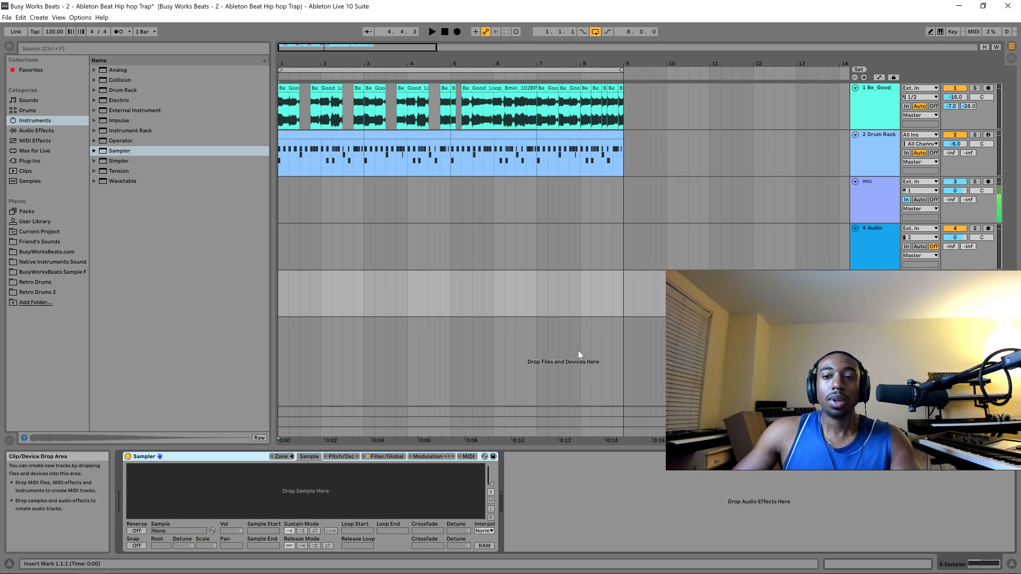
- Delete the empty 4 Audio track
left_click(877, 242)
right_click(877, 241)
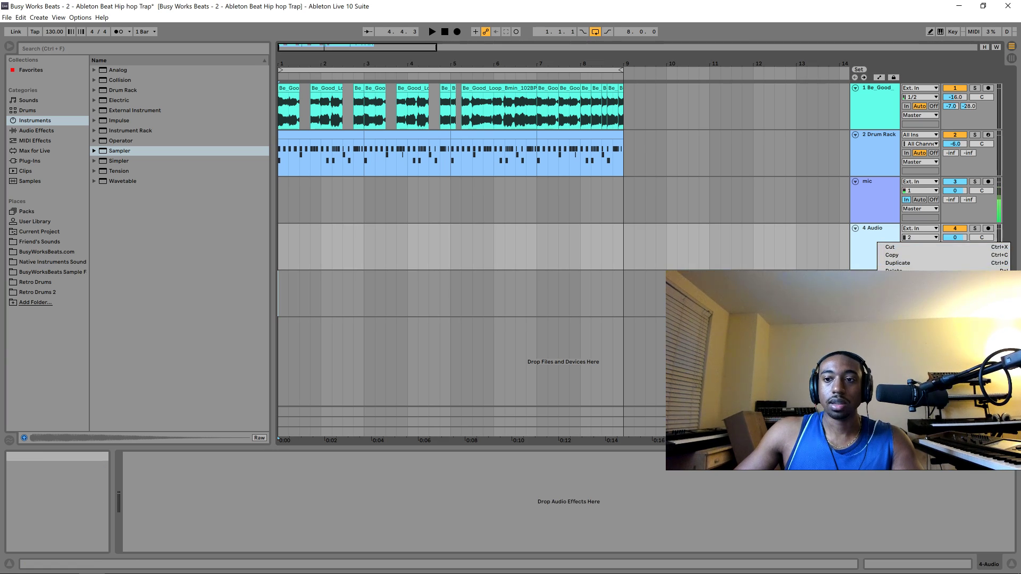
left_click(896, 272)
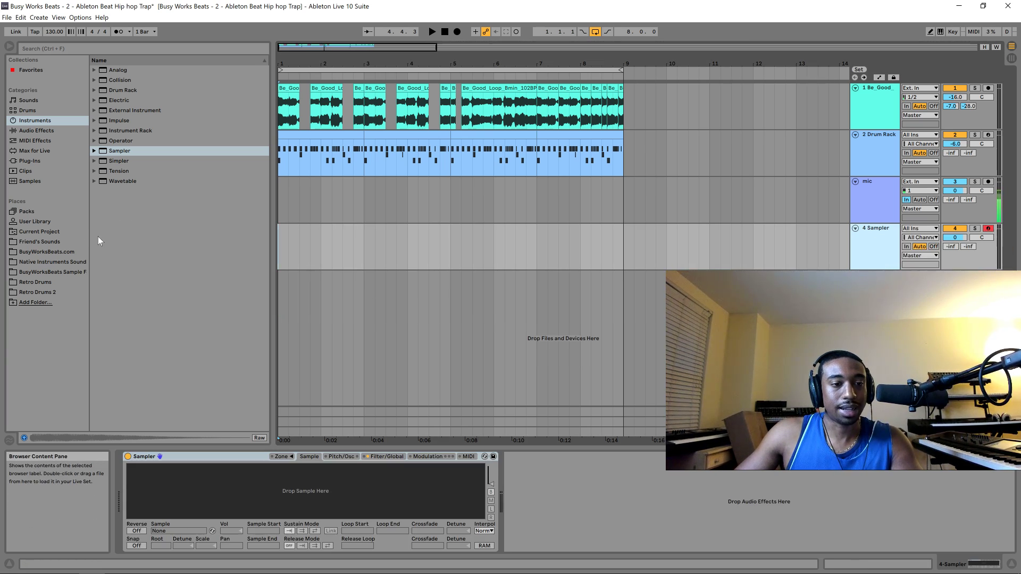
- Load Gust of Dust 808.wav from The 808 Formula into the Sampler and briefly play the beat
left_click(39, 242)
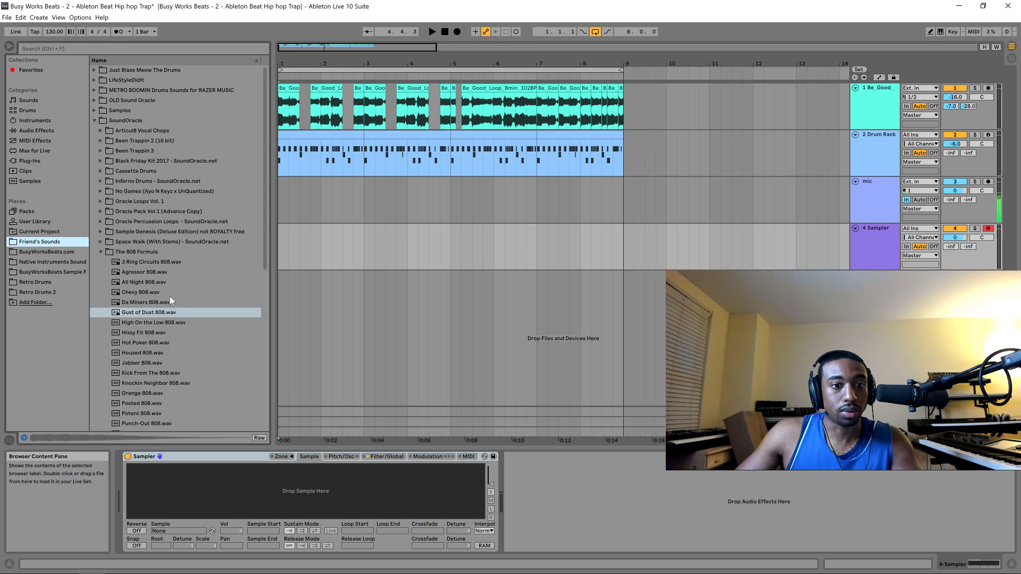
left_click_drag(143, 312, 269, 468)
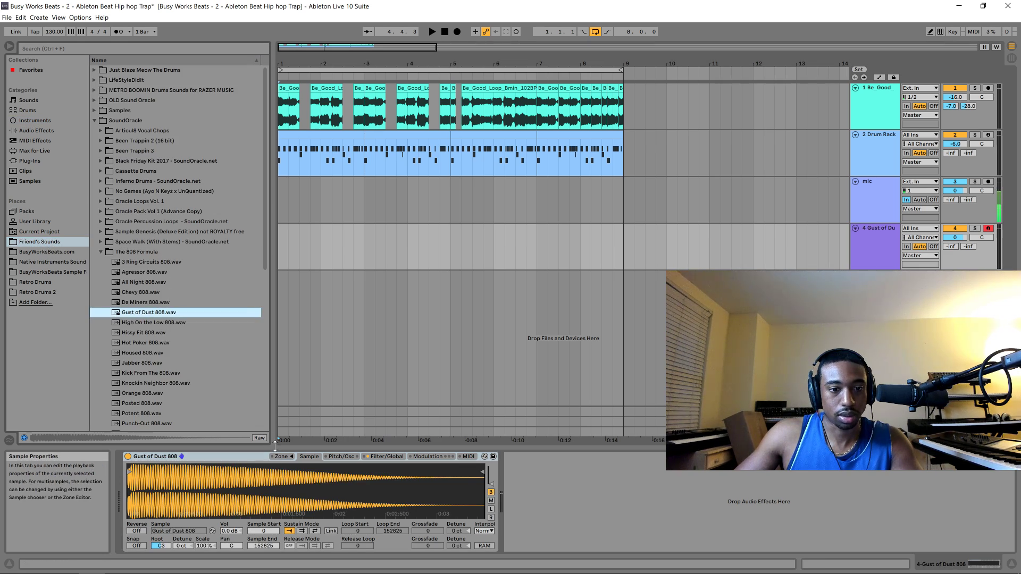
key("space")
key("space")
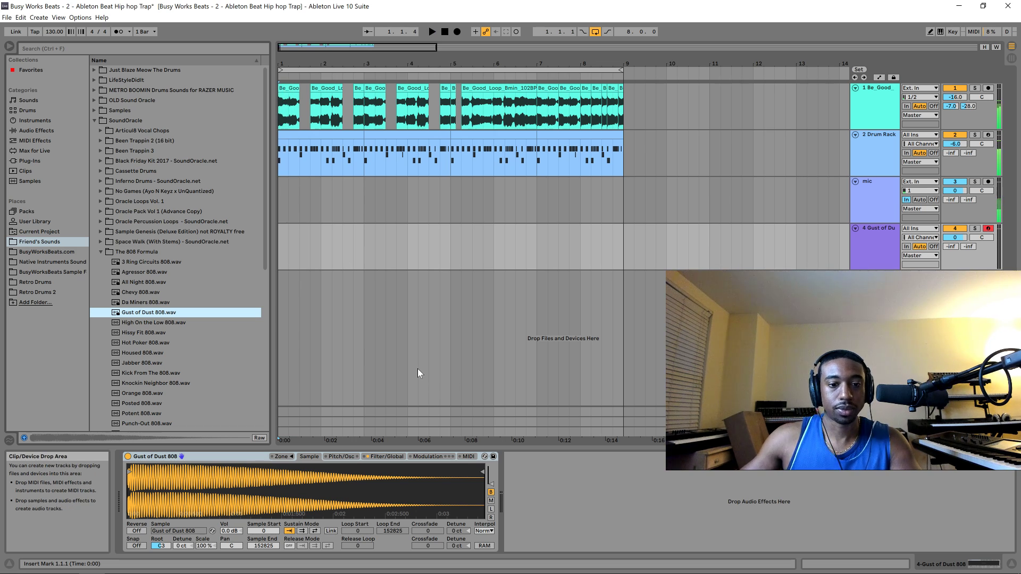
- Play the beat briefly and move the Gust of Dust 808 track above the mic track
key("space")
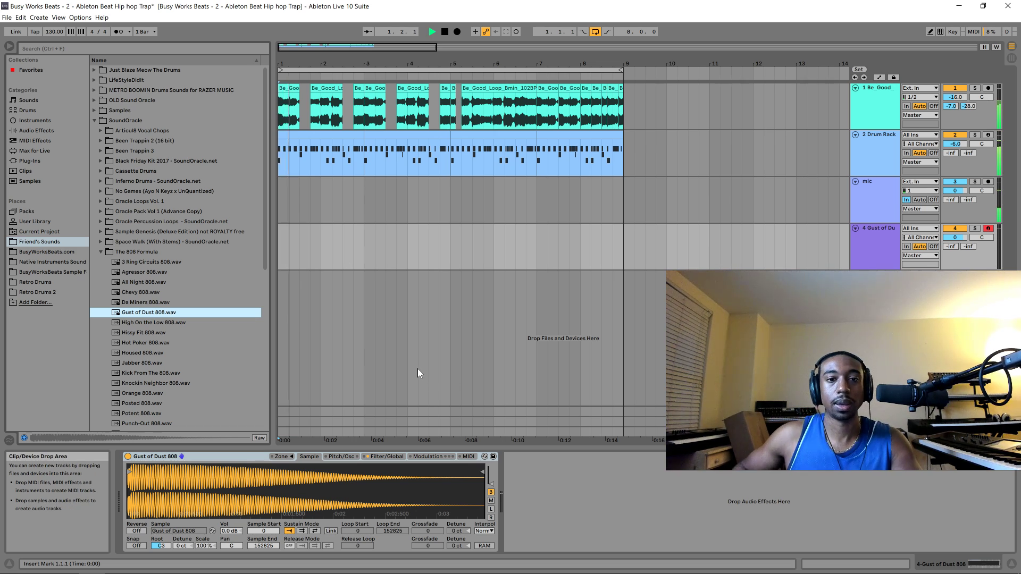
key("space")
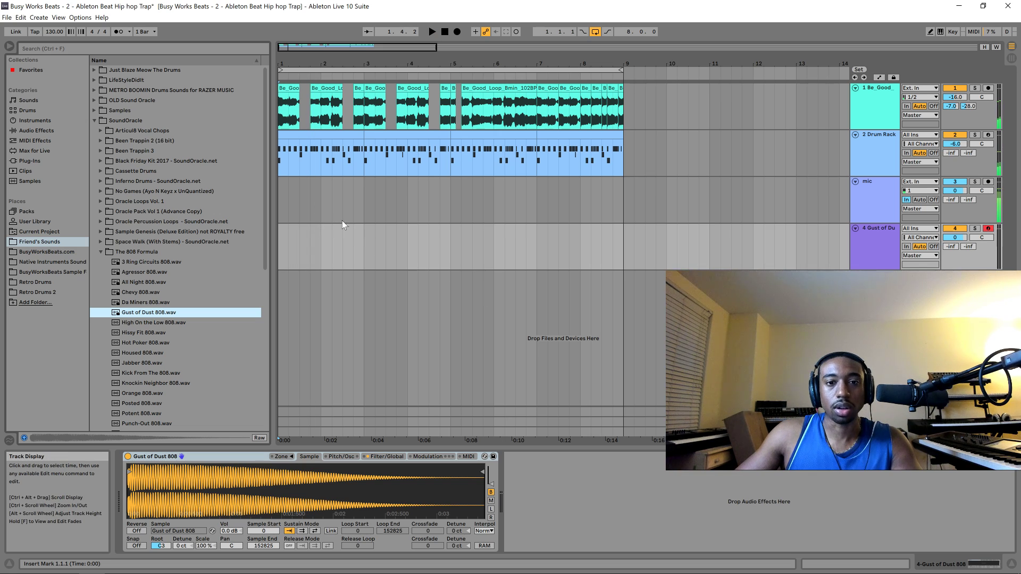
left_click_drag(869, 232, 860, 178)
- Insert an empty one-bar MIDI clip at bar 1 on the Gust of Dust 808 track
left_click_drag(320, 186, 285, 192)
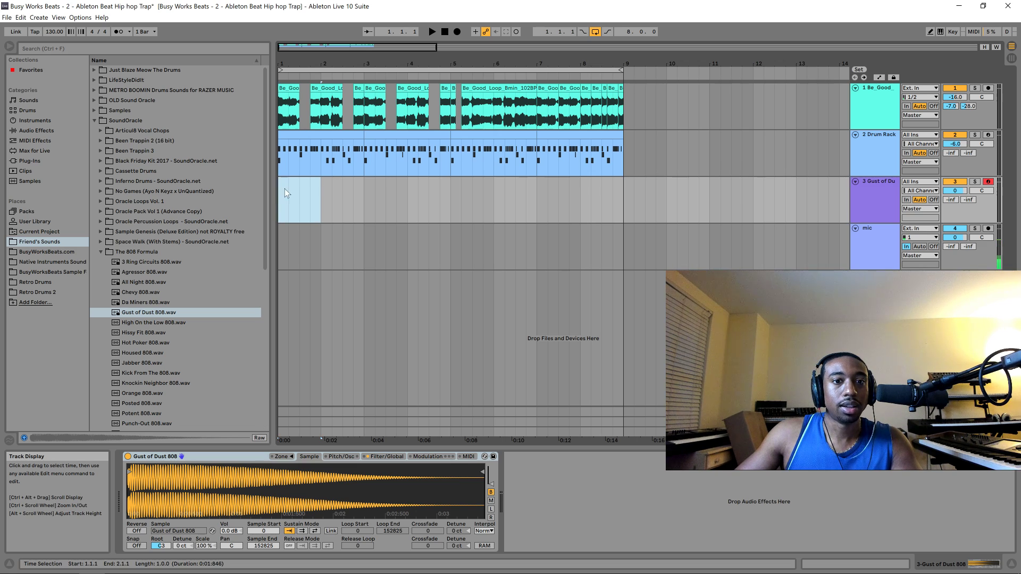
right_click(303, 197)
left_click(342, 282)
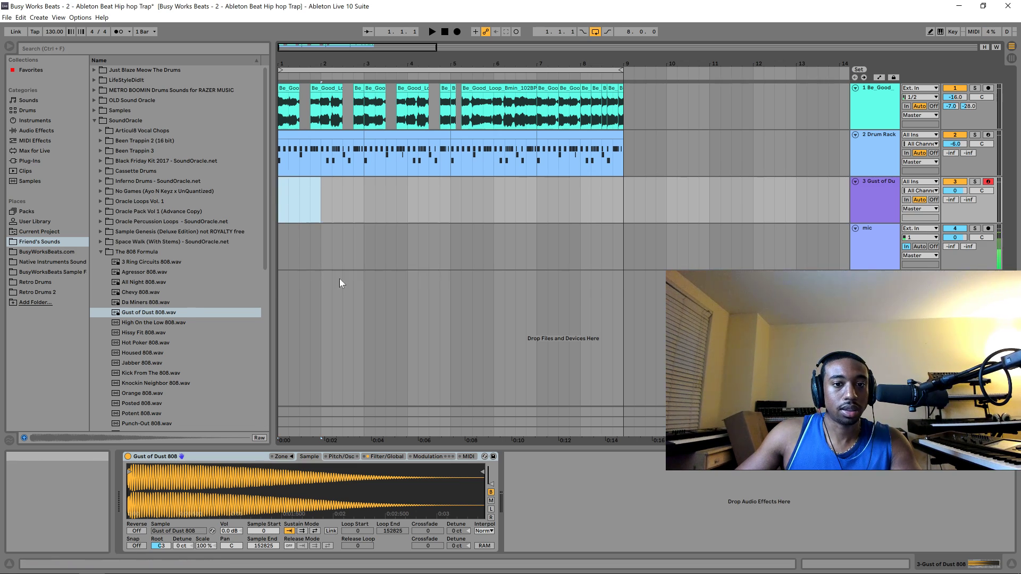
- Audition the 808 on the piano roll keys and add a short C4 note at the start of the clip
left_click(260, 470)
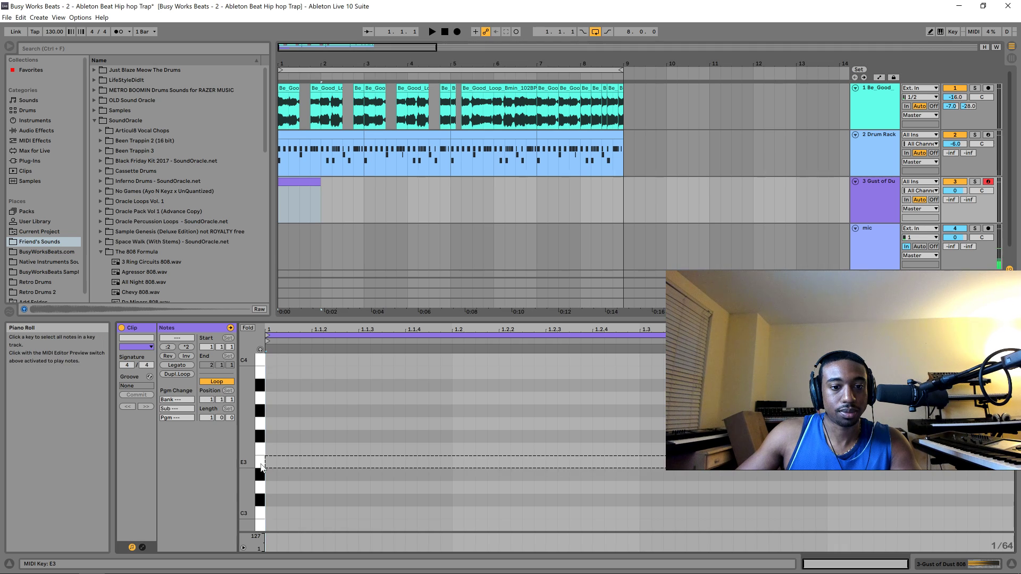
left_click(260, 350)
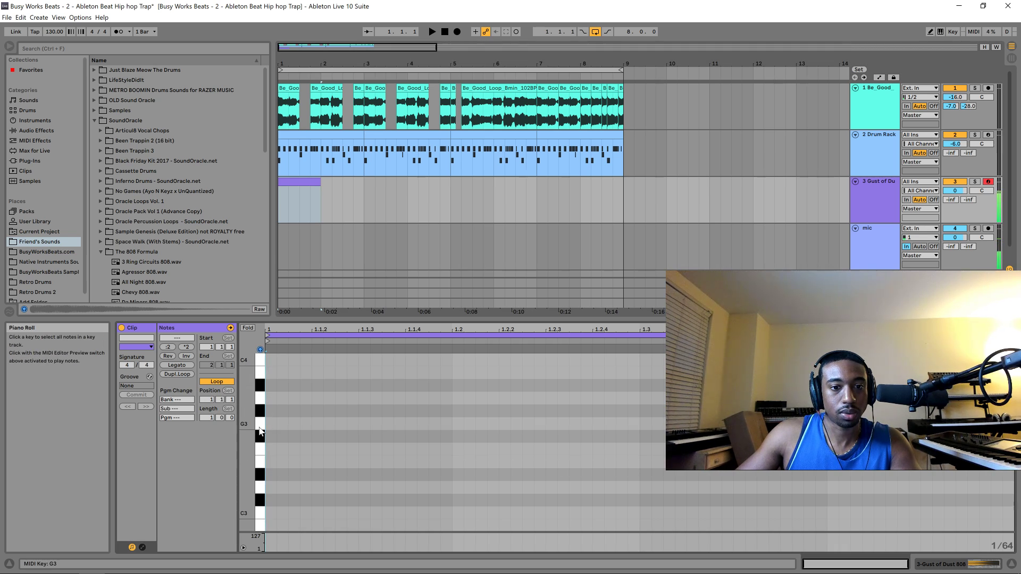
key("space")
scroll(261, 418, "up", 3)
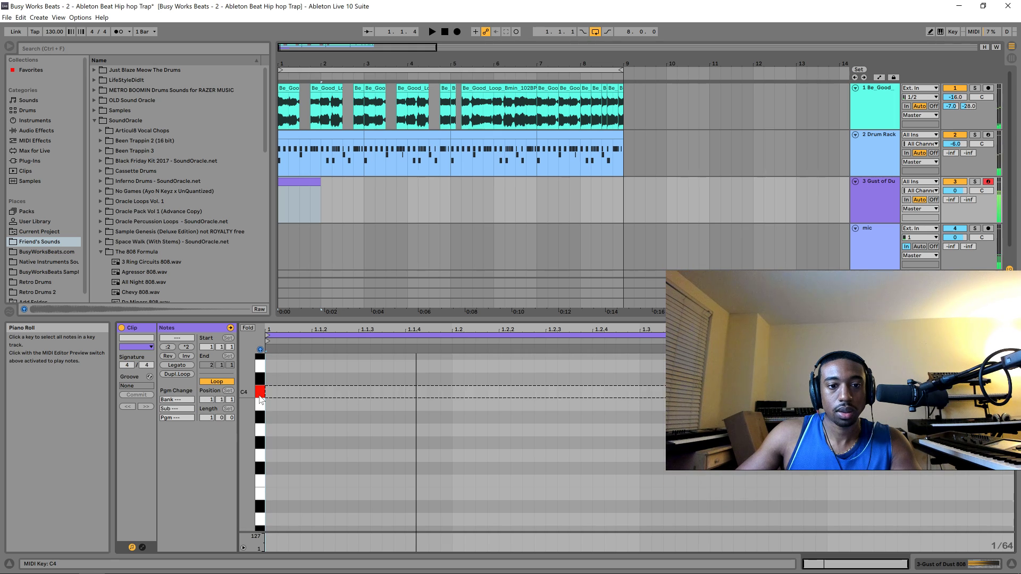
double_click(271, 393)
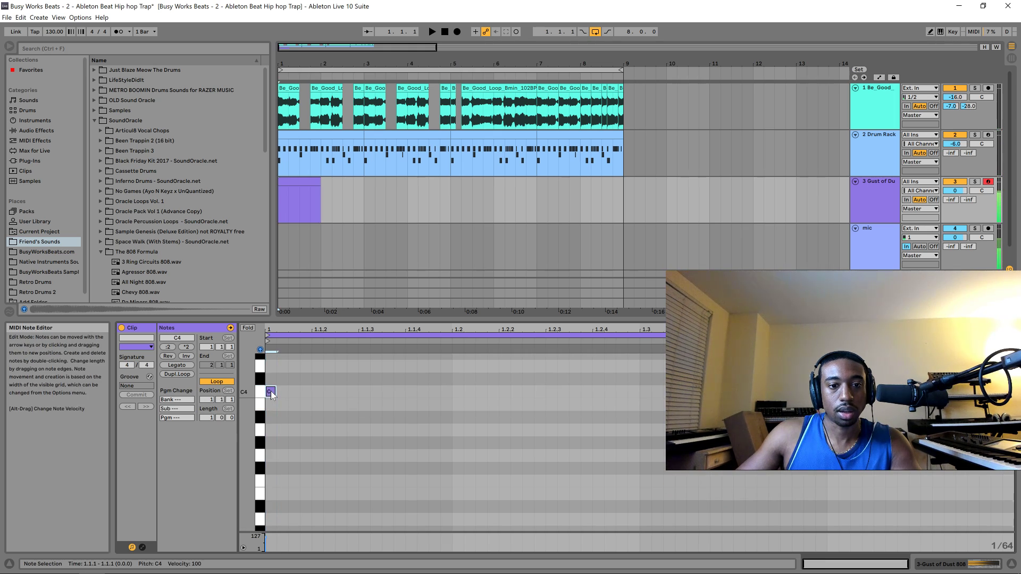
- Check the transpose setting among the Sampler's Pitch/Osc parameters while the beat plays
left_click(877, 204)
left_click(967, 566)
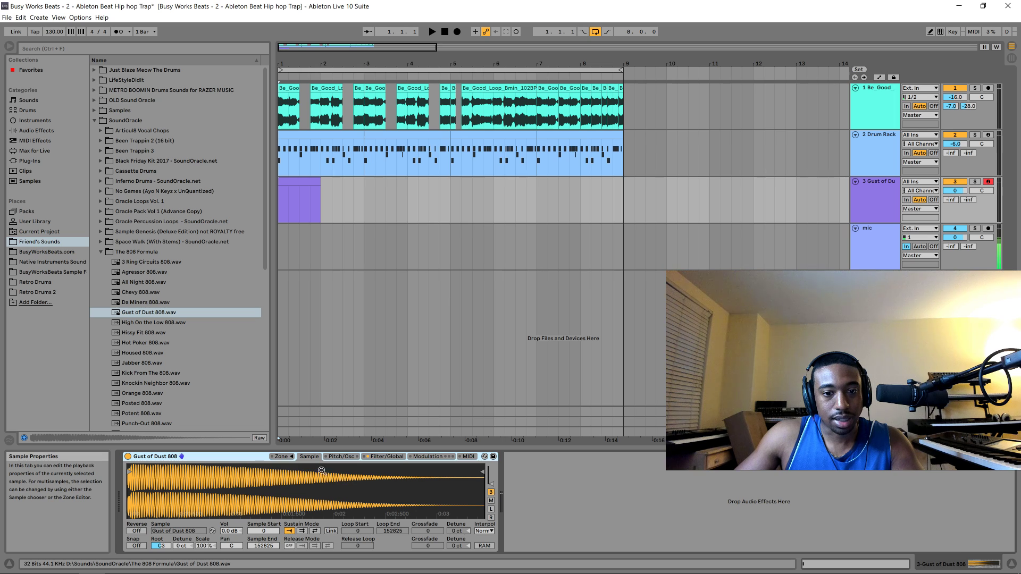
left_click(337, 457)
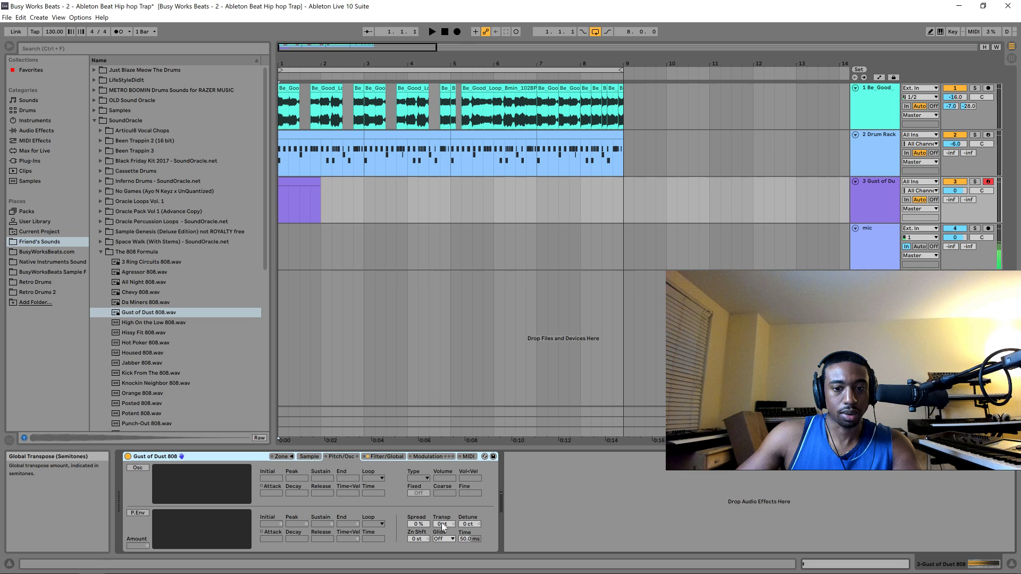
key("space")
left_click_drag(442, 524, 442, 525)
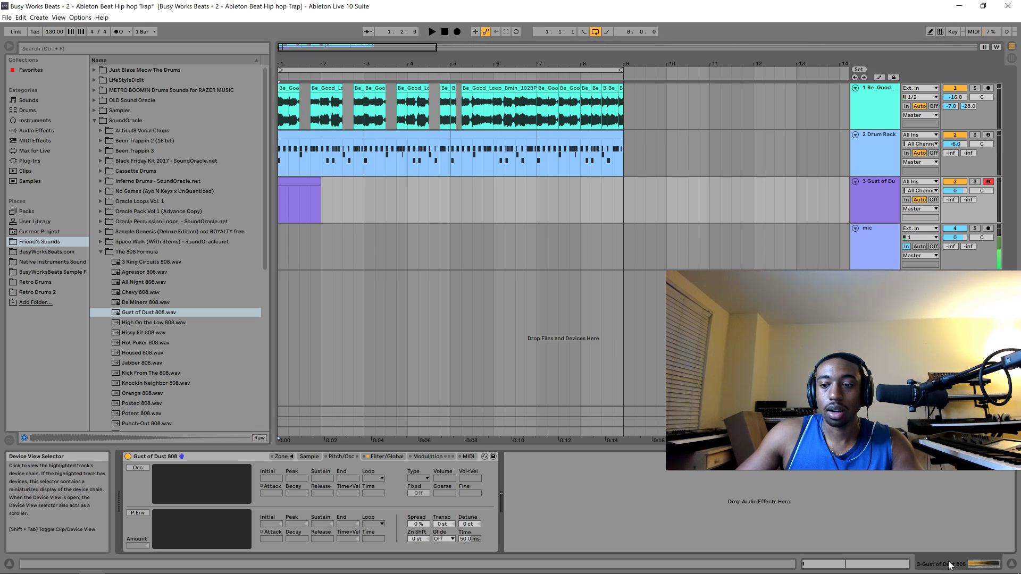
- Lengthen the C4 note at the start of the 808 clip to one beat and play it with the beat
left_click(872, 566)
key("space")
left_click_drag(276, 391, 447, 403)
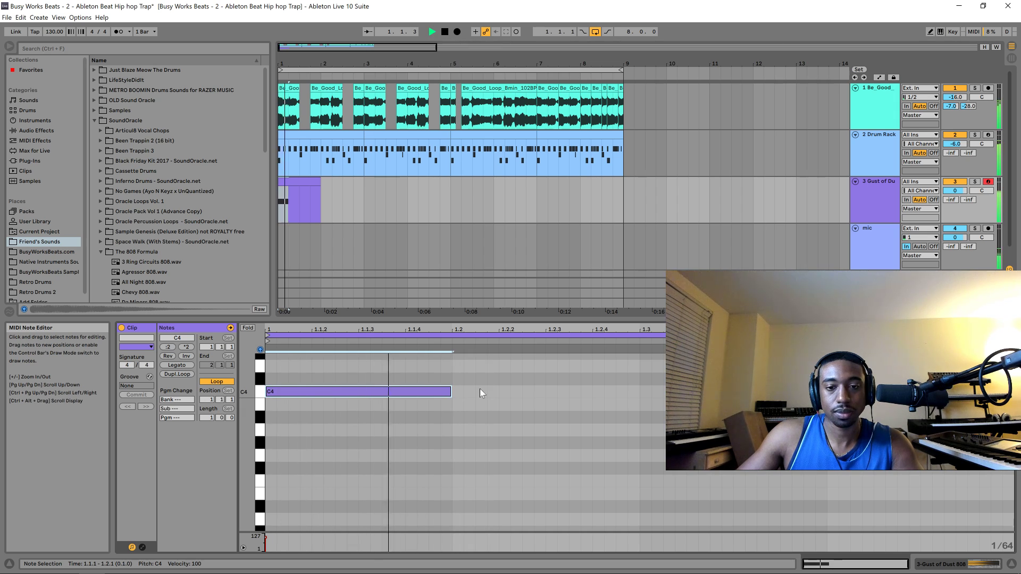
key("space")
key("space")
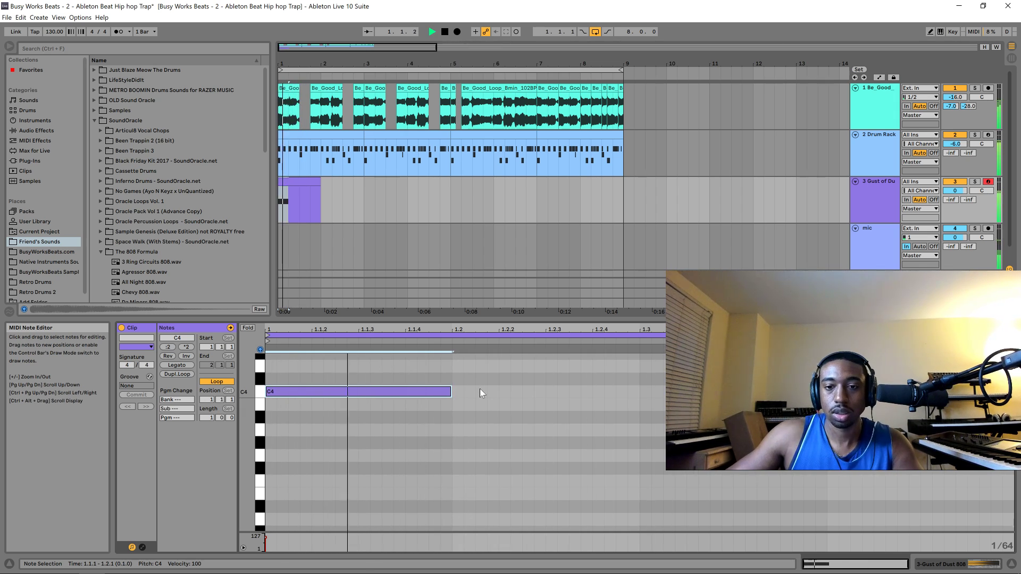
- Add a one-beat C4 note at 1.3 in the 808 clip and play the pattern
double_click(641, 391)
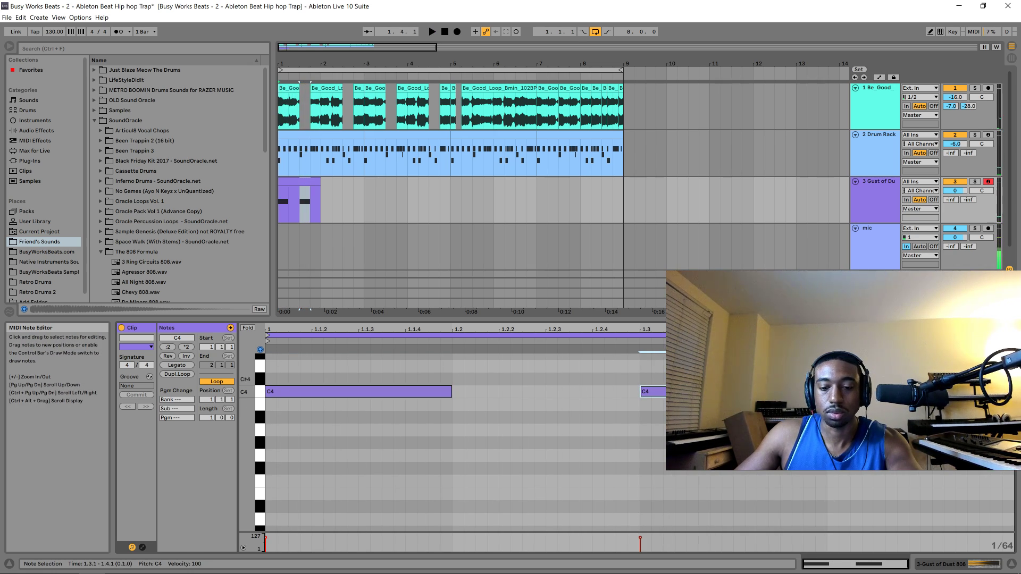
mouse_move(451, 391)
left_mouse_down()
mouse_move(371, 392)
mouse_move(451, 391)
left_mouse_up()
key("space")
key("space")
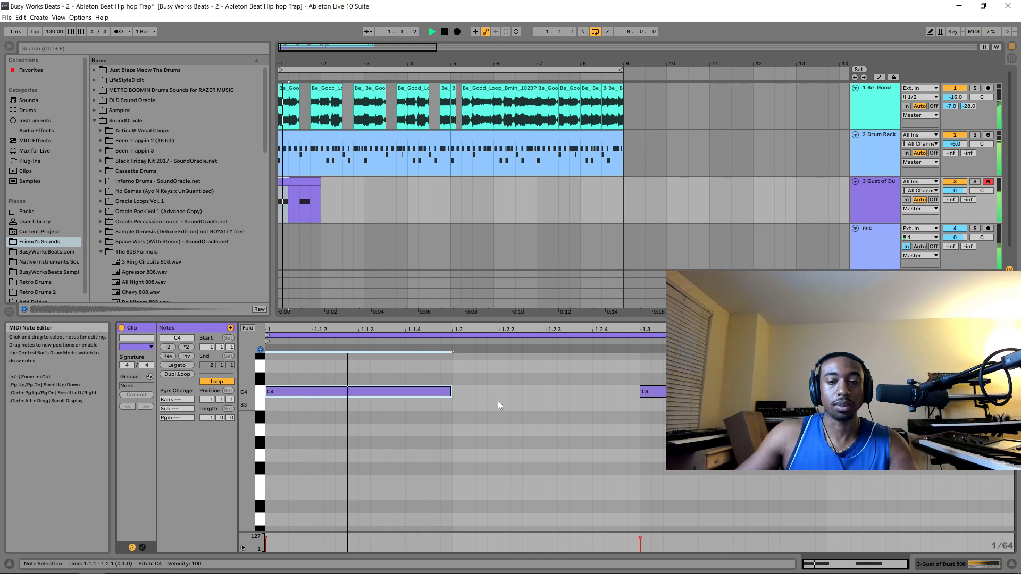
key("space")
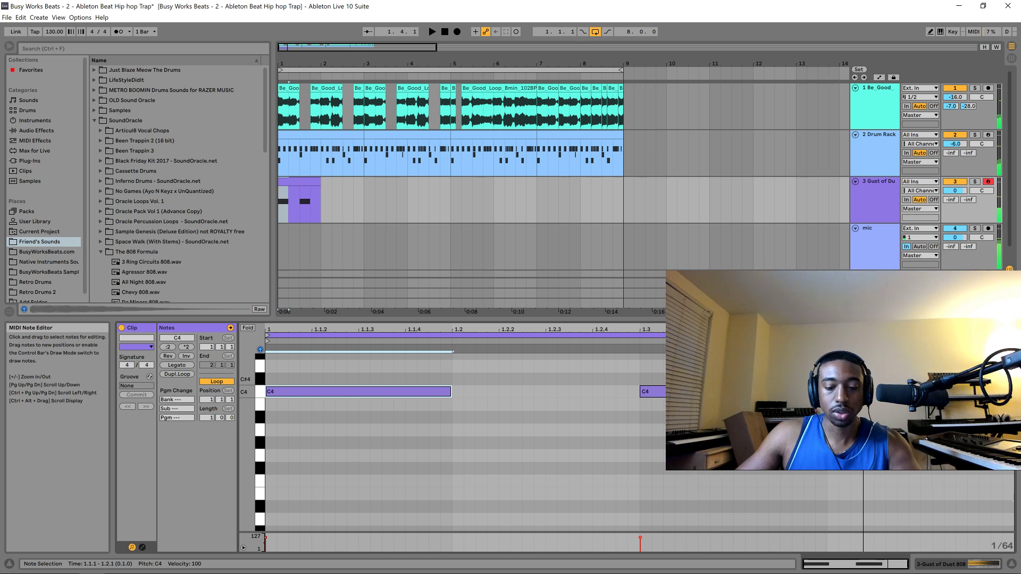
mouse_move(534, 330)
left_mouse_down()
mouse_move(534, 339)
mouse_move(535, 329)
left_mouse_up()
key("space")
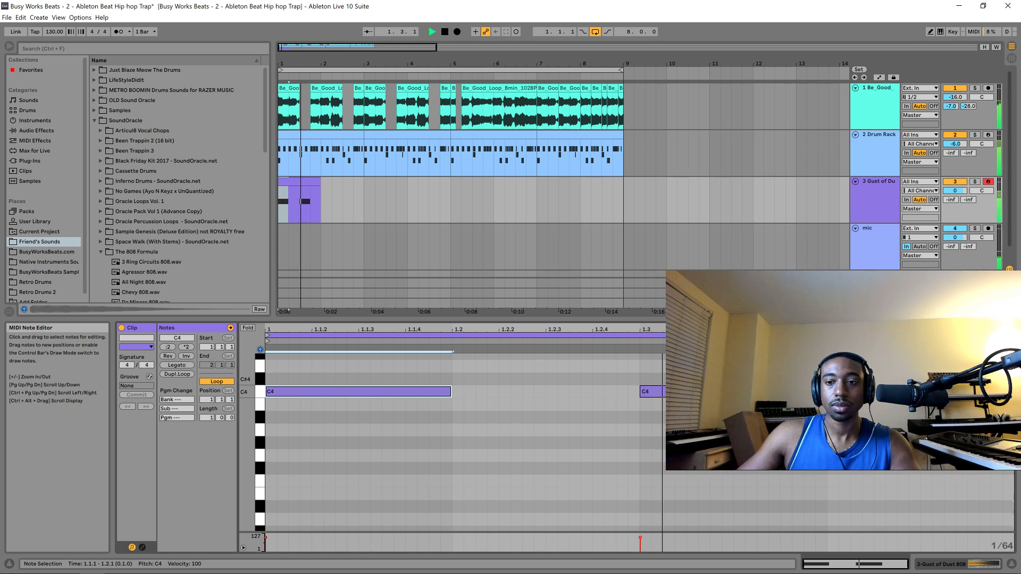
- Stop playback and add a one-beat G3 note at 1.4 in the 808 clip
key("space")
double_click(821, 456)
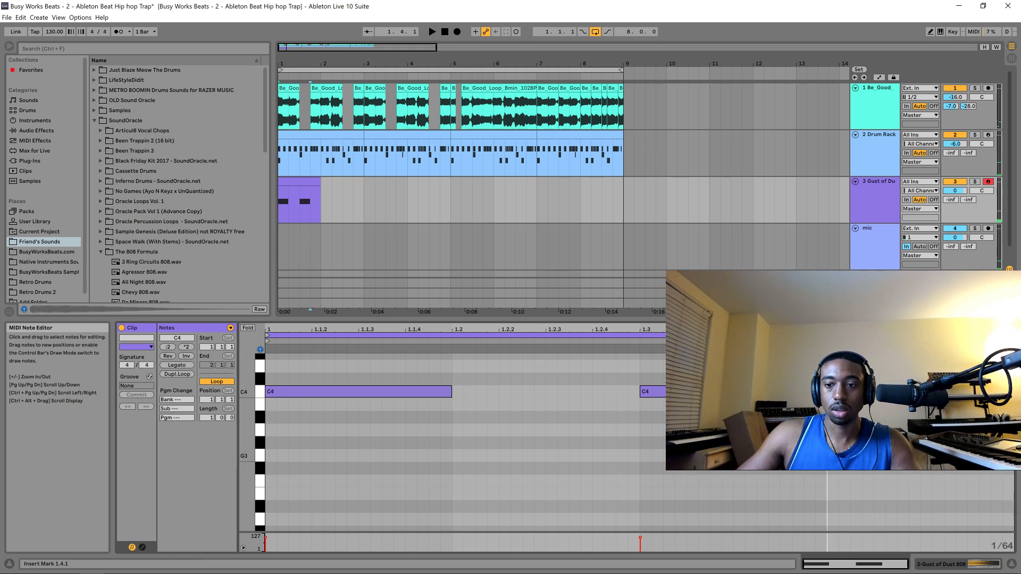
left_click_drag(822, 456, 833, 456)
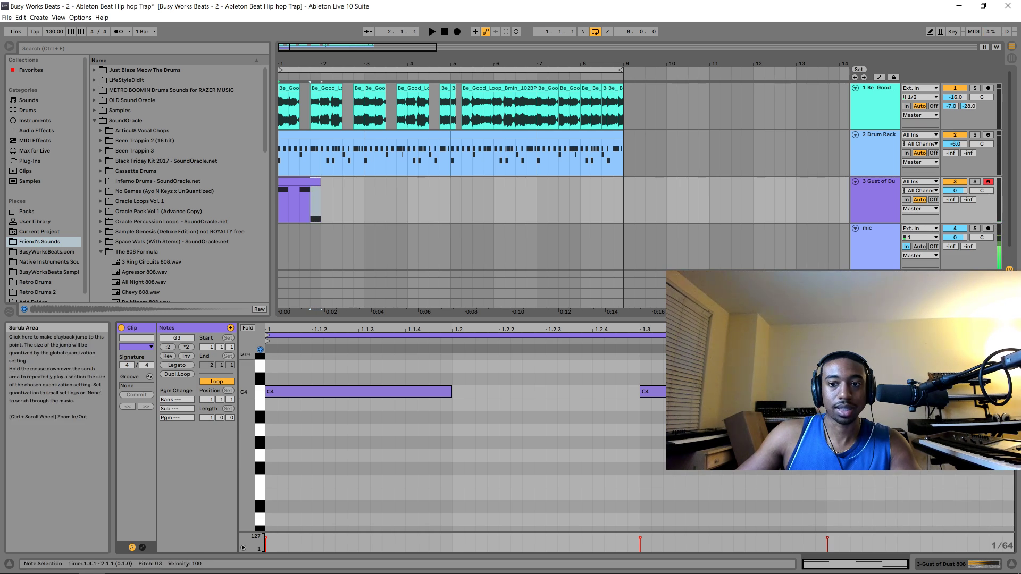
- Try extending the 808 clip to bar 3, then shorten it back to one bar
mouse_move(808, 329)
left_mouse_down()
mouse_move(809, 426)
mouse_move(808, 333)
left_mouse_up()
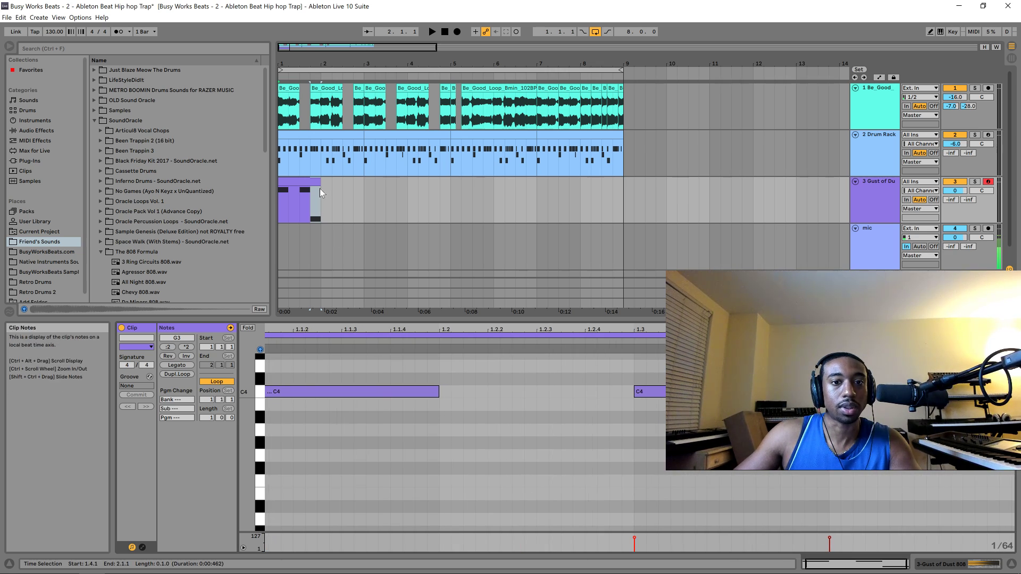
left_click_drag(320, 201, 364, 187)
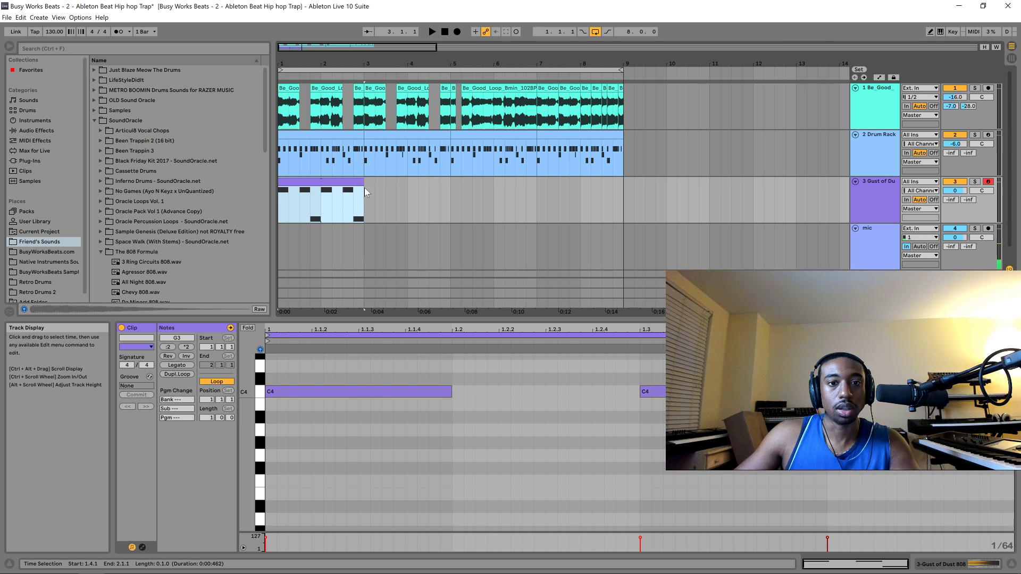
left_click_drag(362, 184, 320, 184)
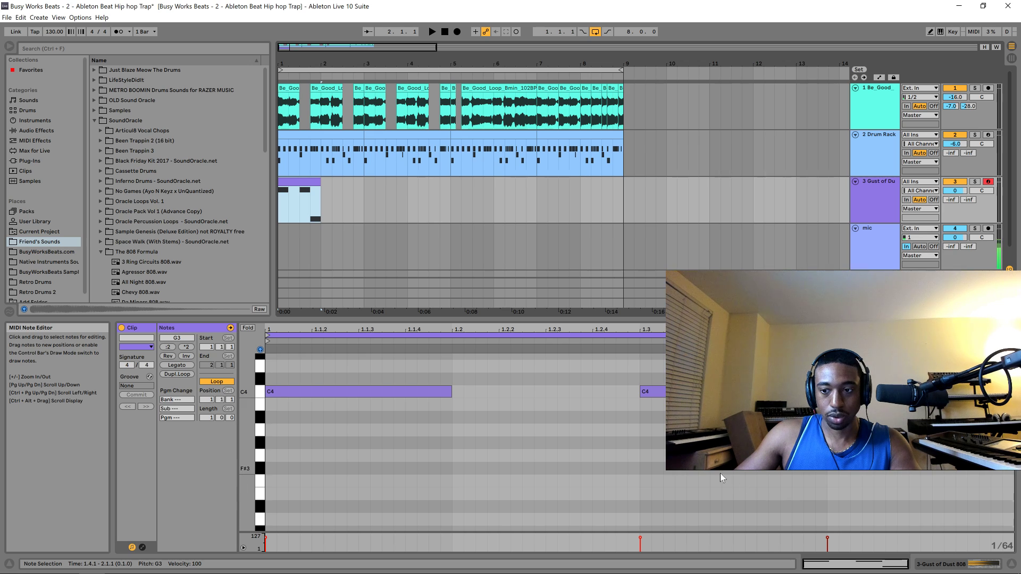
- Set the note editor's fixed grid to 1/32
right_click(496, 471)
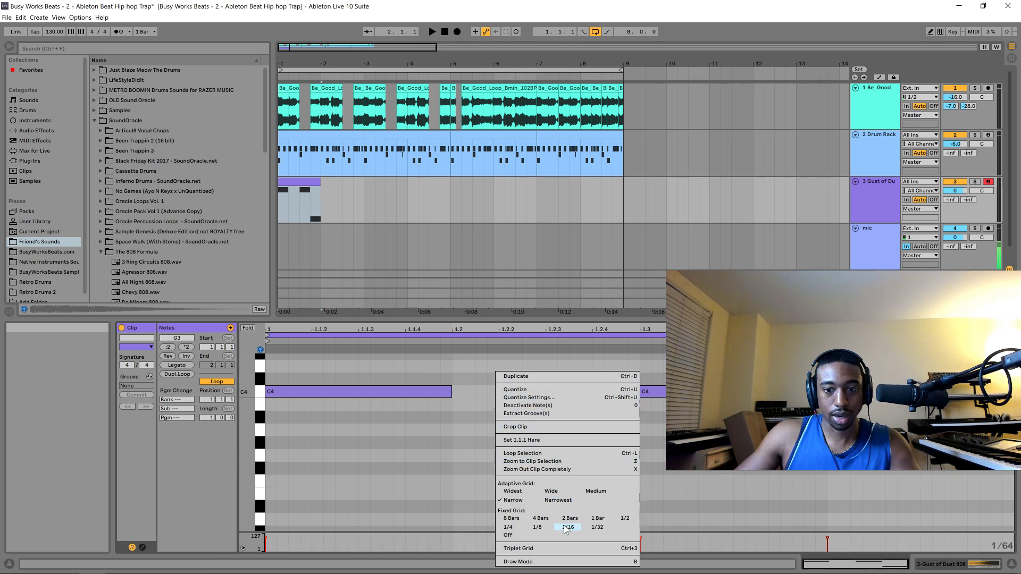
left_click(597, 528)
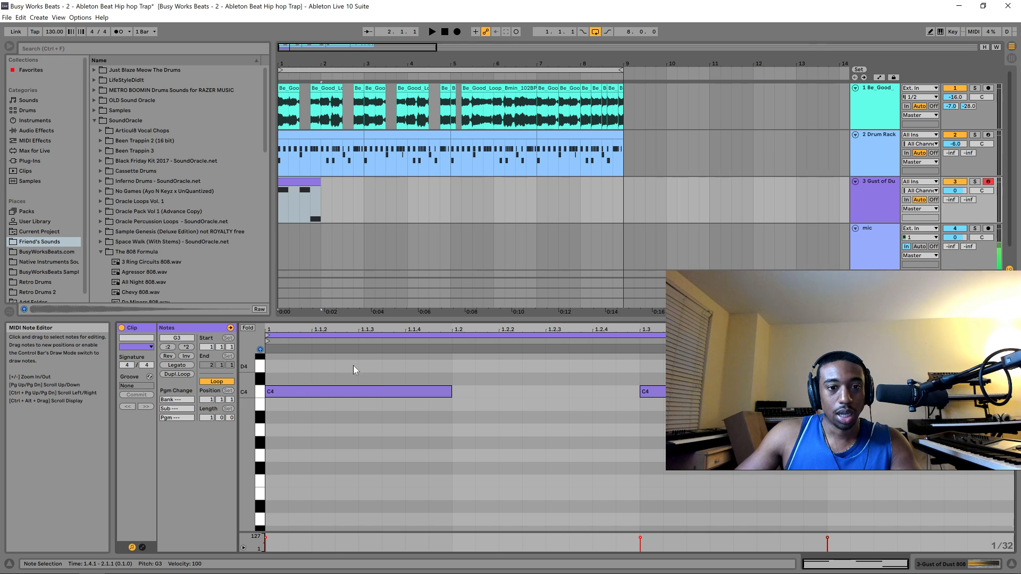
mouse_move(348, 329)
left_mouse_down()
mouse_move(348, 341)
mouse_move(347, 329)
left_mouse_up()
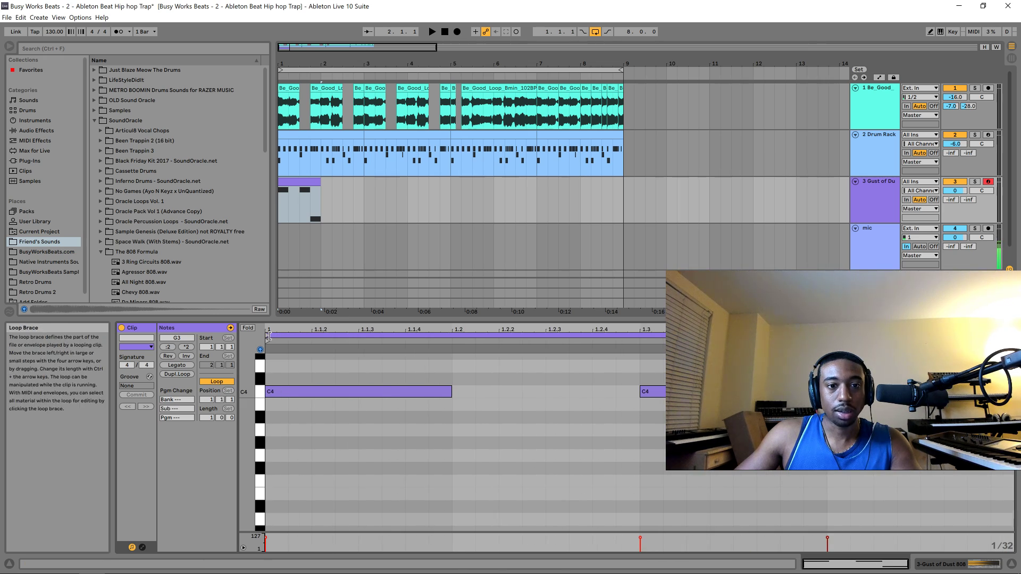
- Select the 808 clip's loop contents and extend the clip to bar 3 so the pattern repeats
left_click(270, 335)
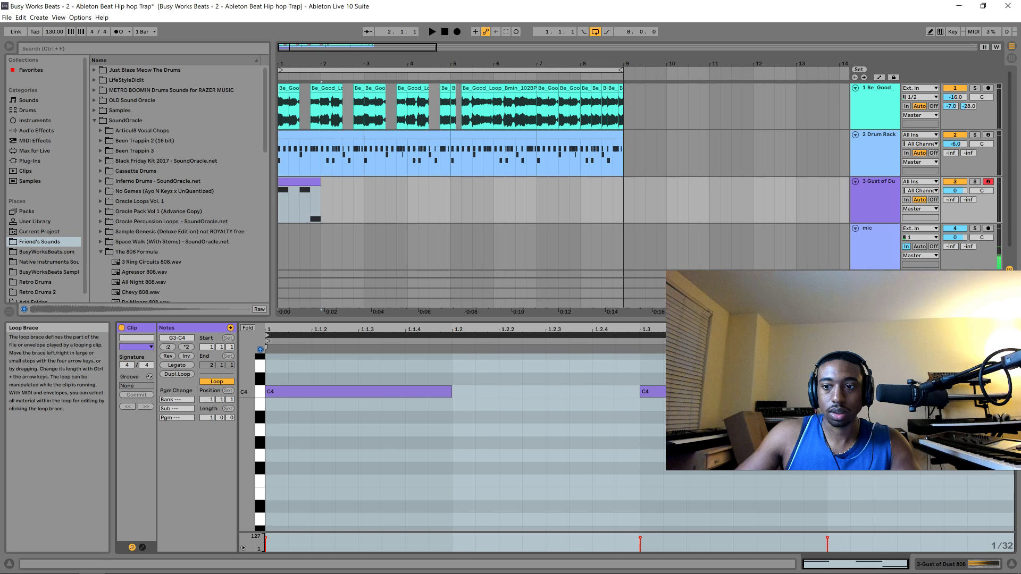
right_click(546, 392)
left_click(331, 210)
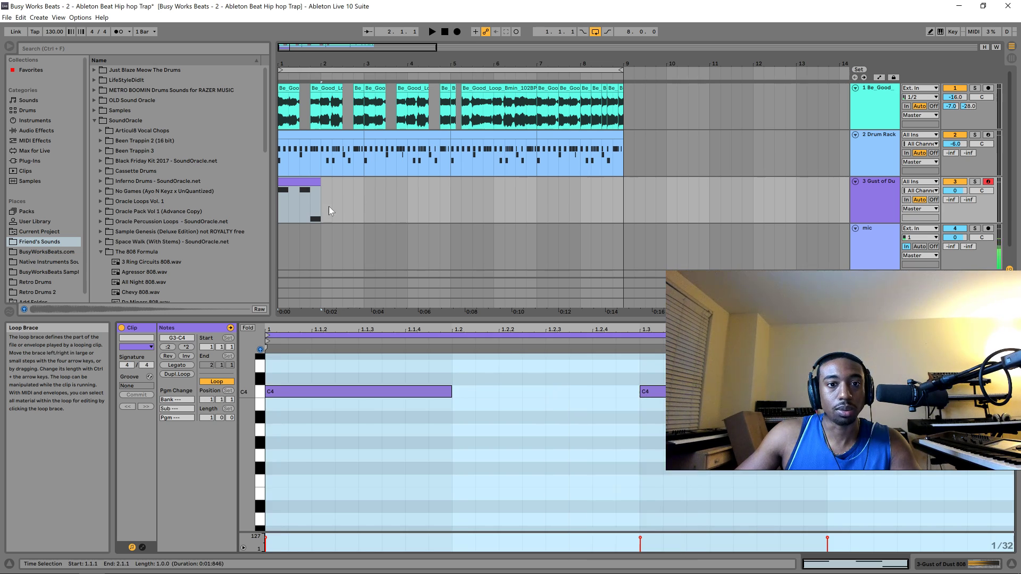
left_click(311, 196)
left_click_drag(318, 183, 366, 202)
mouse_move(567, 326)
left_mouse_down()
mouse_move(566, 380)
mouse_move(567, 326)
left_mouse_up()
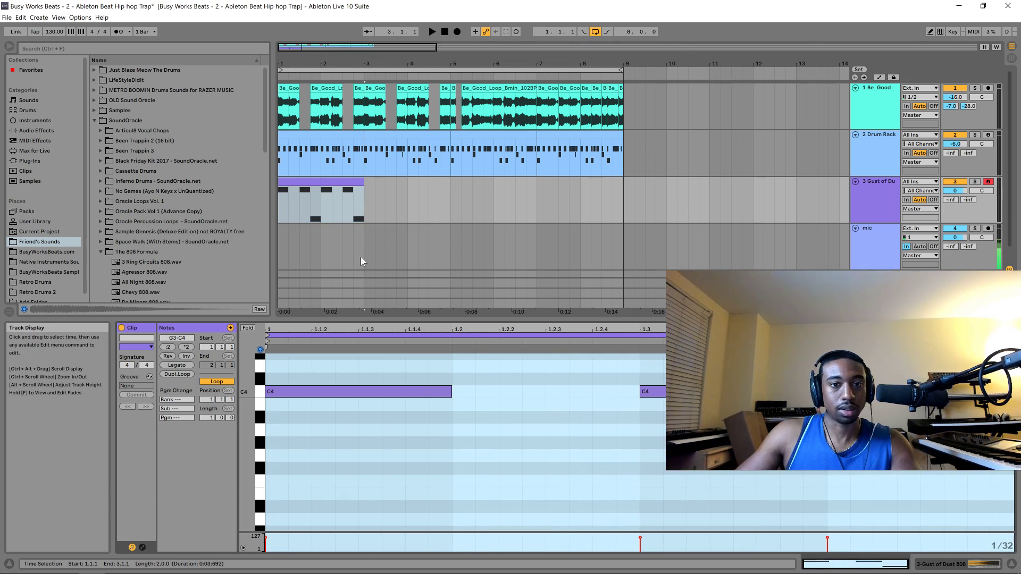
- Delete the extended MIDI clip from the Gust of Dust 808 track
left_click(343, 239)
left_click(332, 215)
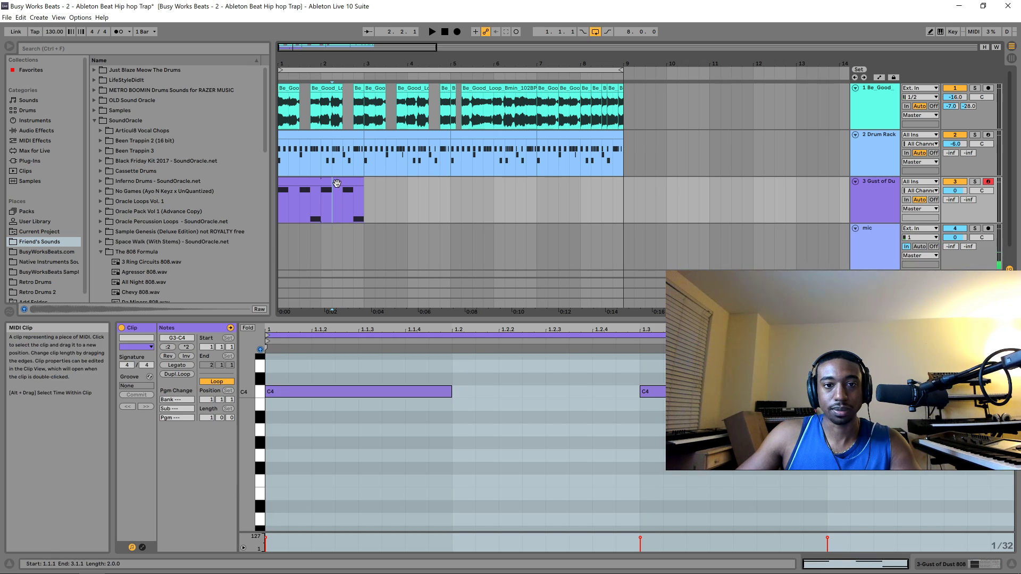
key("Delete")
left_click(298, 202)
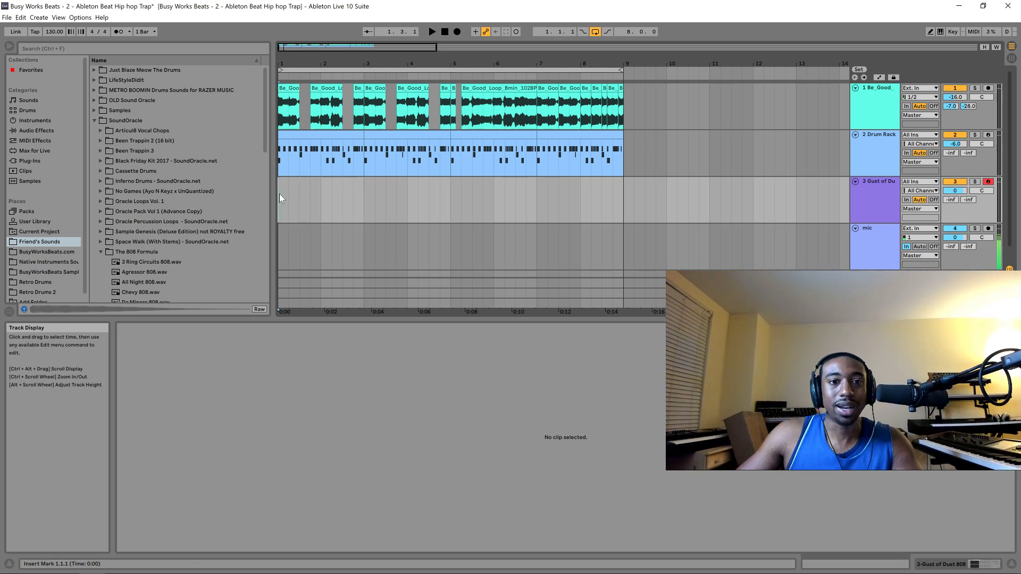
- Insert an empty two-bar MIDI clip from bar 1 to bar 3 on the Gust of Dust 808 track
left_click_drag(279, 194, 363, 201)
right_click(354, 199)
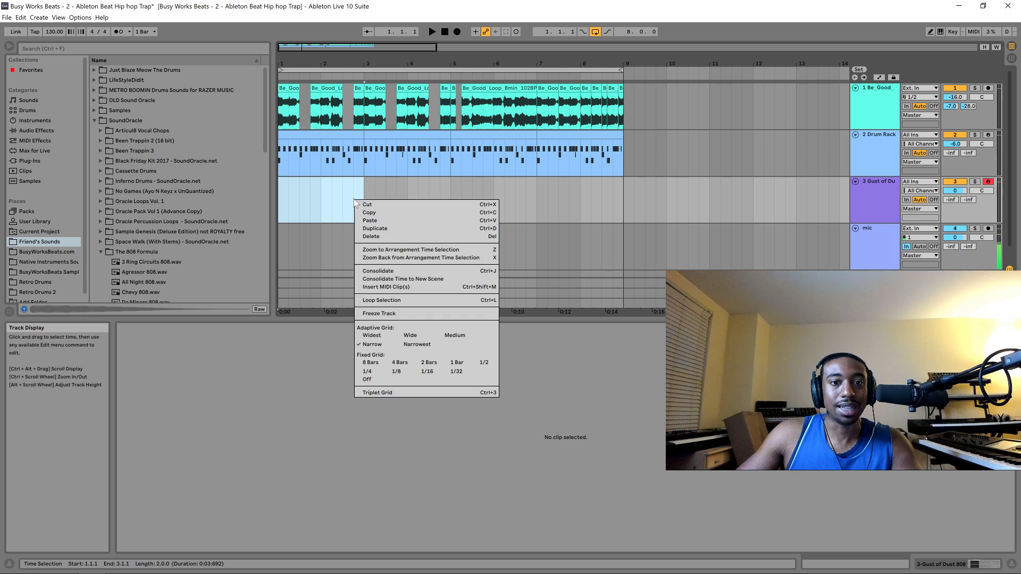
left_click(386, 287)
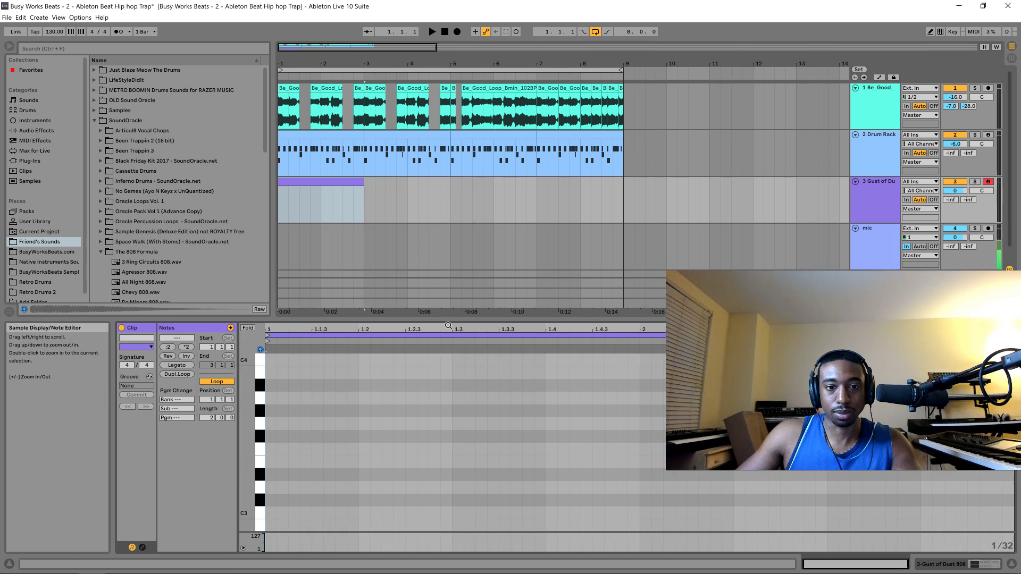
- Add one-beat C4 notes at beats 1.1 and 1.3 in the empty two-bar 808 clip
scroll(268, 387, "up", 1)
left_click(270, 372)
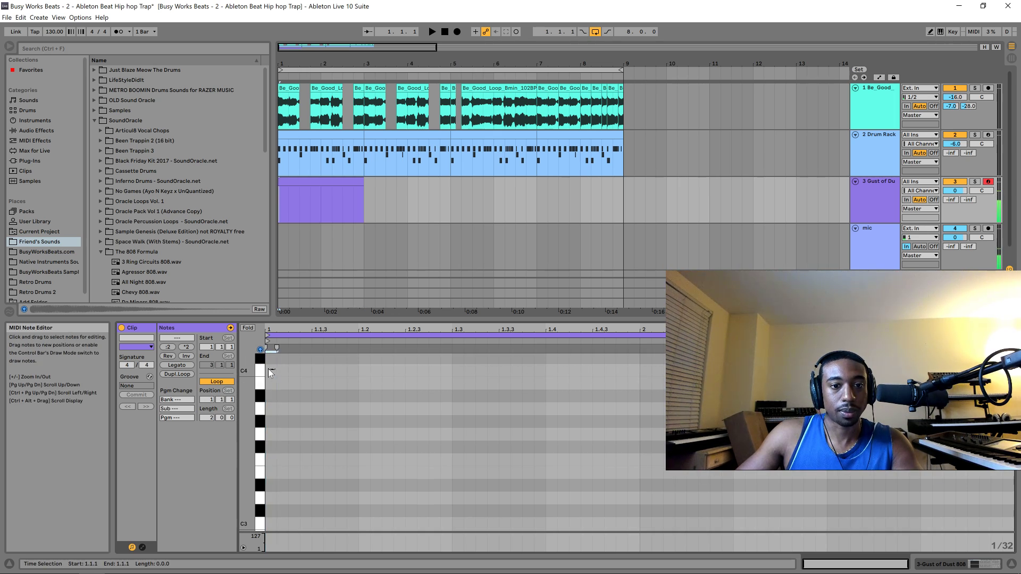
double_click(270, 372)
left_click_drag(277, 371, 357, 372)
key("space")
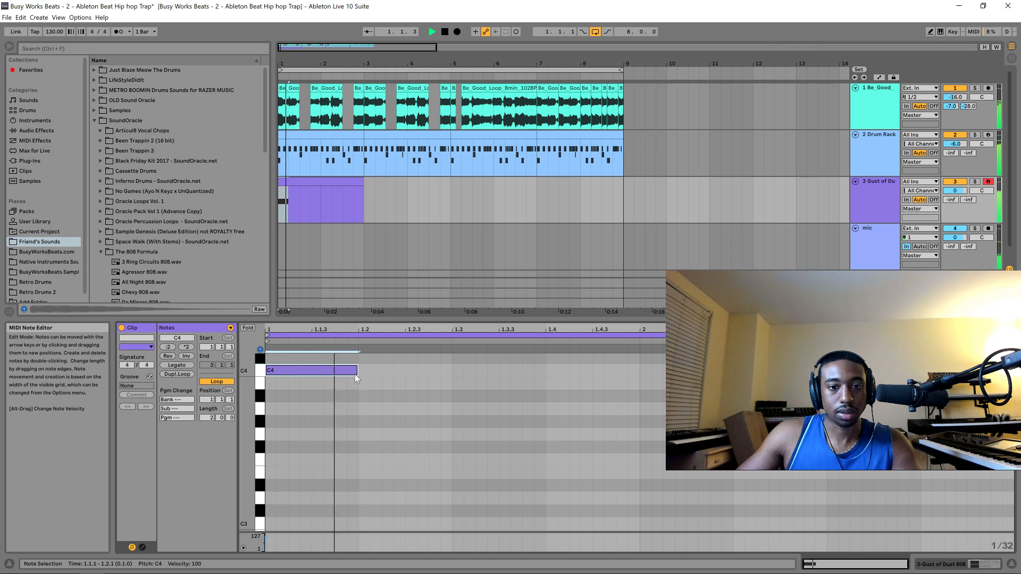
double_click(456, 371)
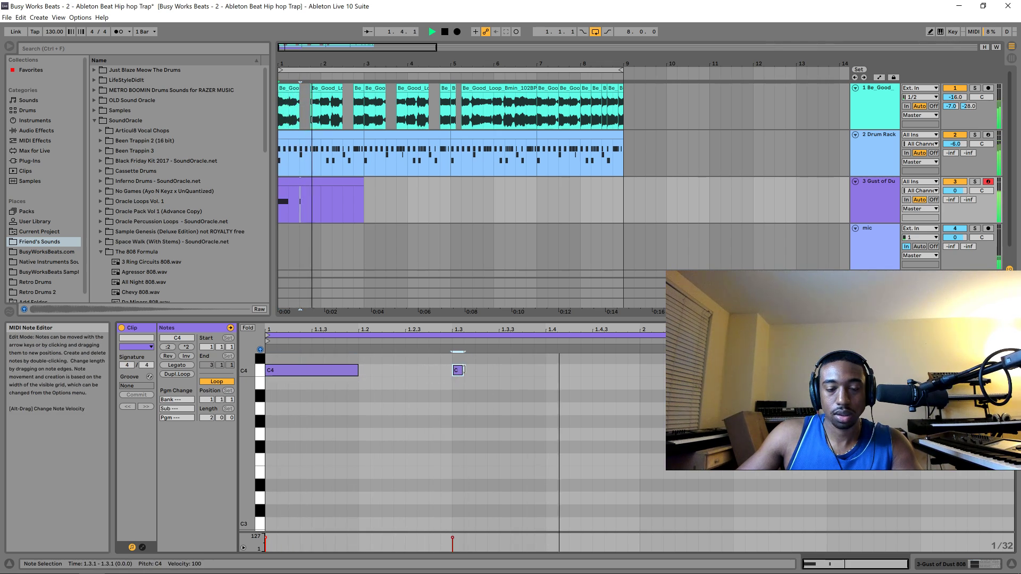
left_click_drag(464, 370, 545, 370)
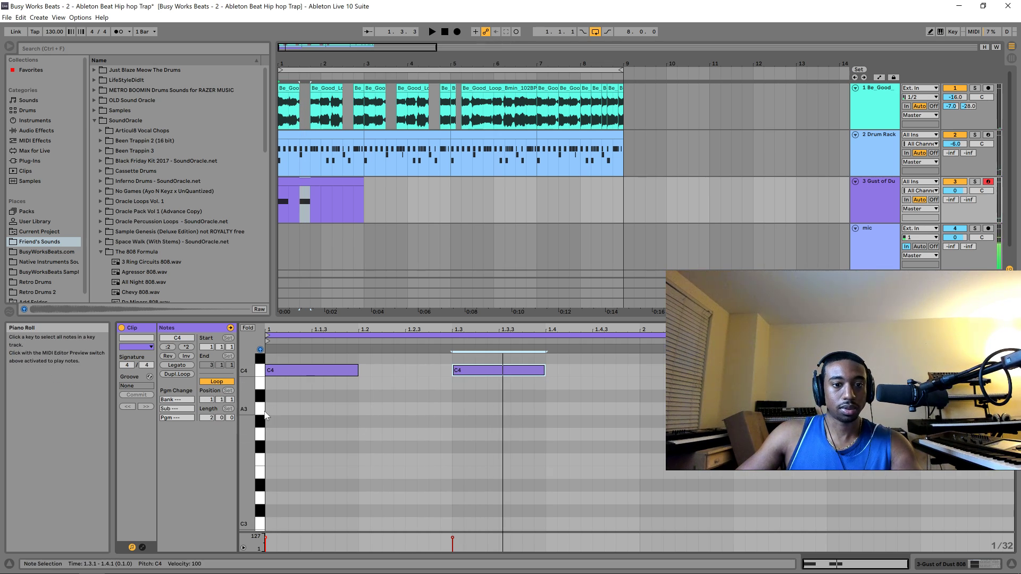
- Add a one-beat G3 note at beat 1.4 of the 808 clip and play the pattern back
double_click(551, 434)
left_click_drag(557, 435, 638, 435)
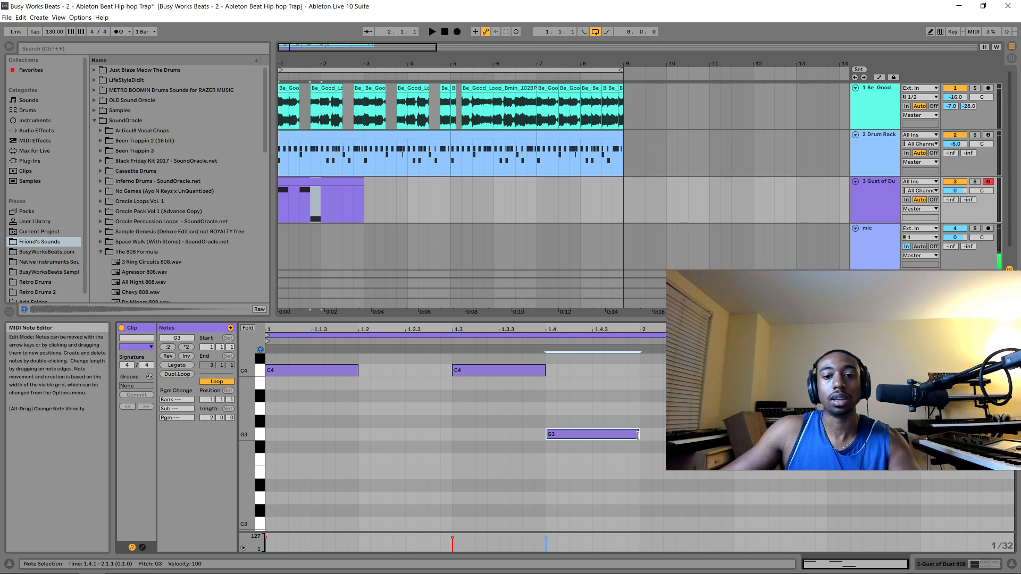
key("space")
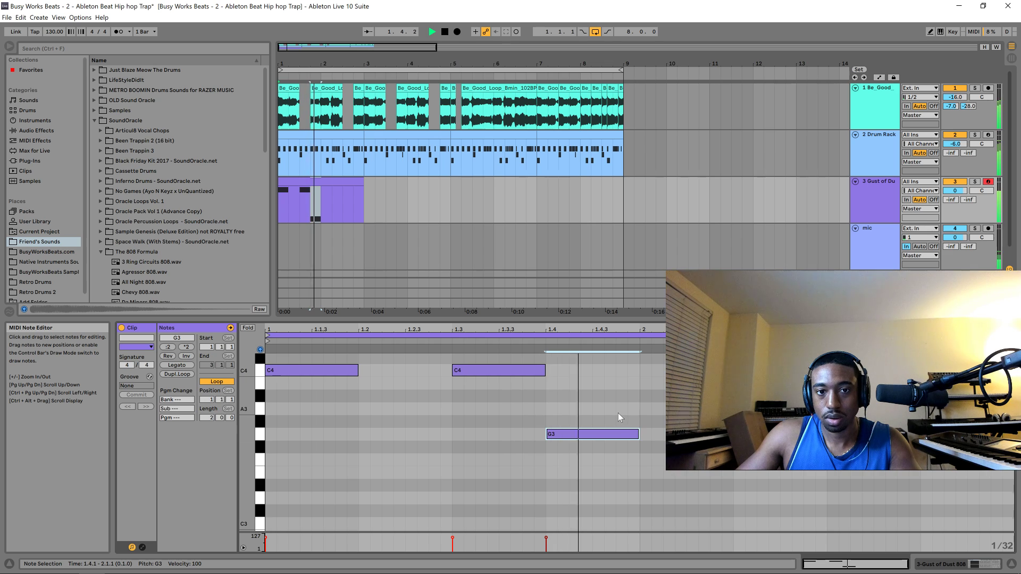
key("space")
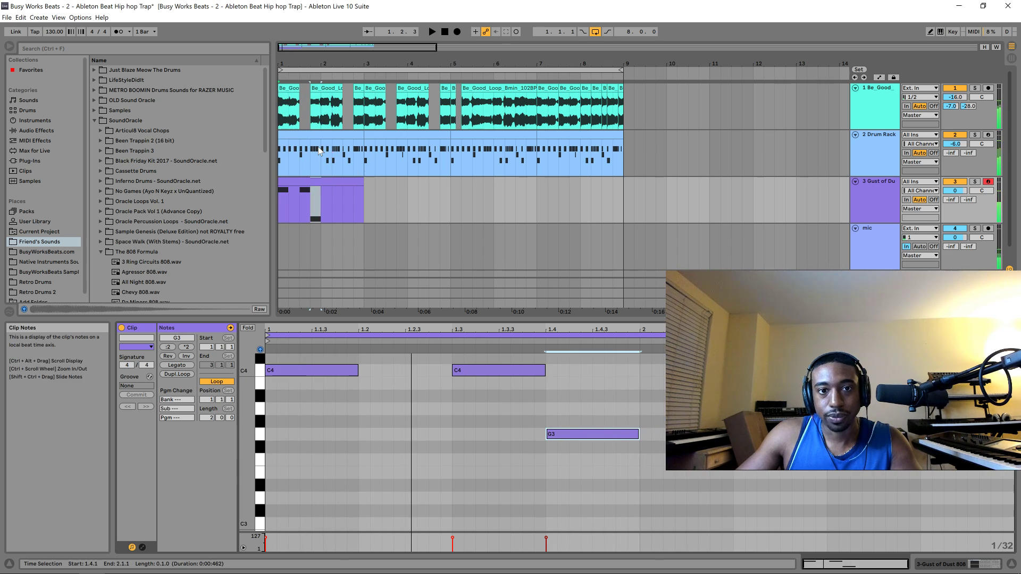
- In the first Drum Rack clip, add Boxed Kick hits at 1.3, 1.4 and 2.3 and remove the kick at 2.1.3
left_click(319, 151)
key("space")
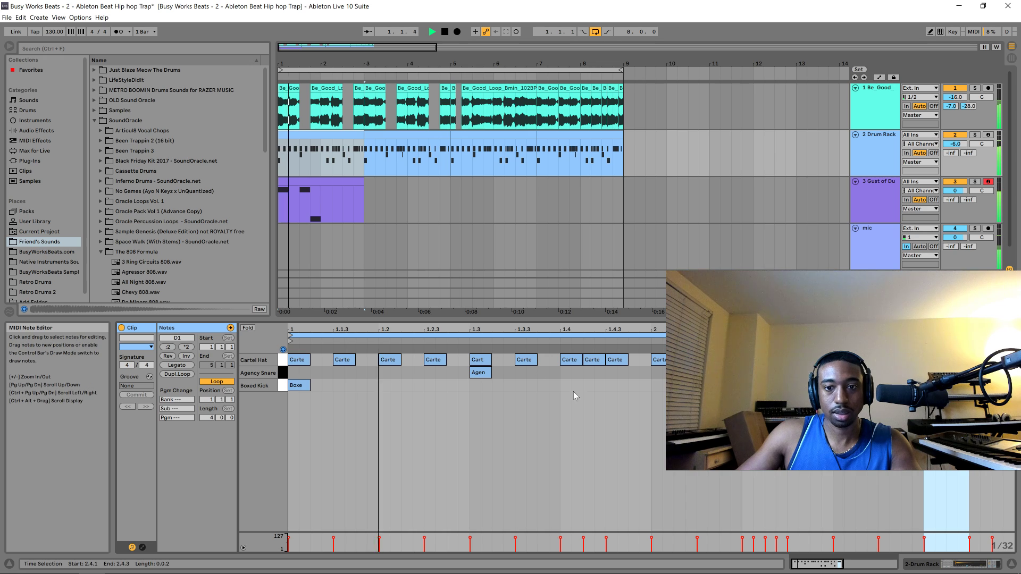
double_click(565, 385)
double_click(474, 385)
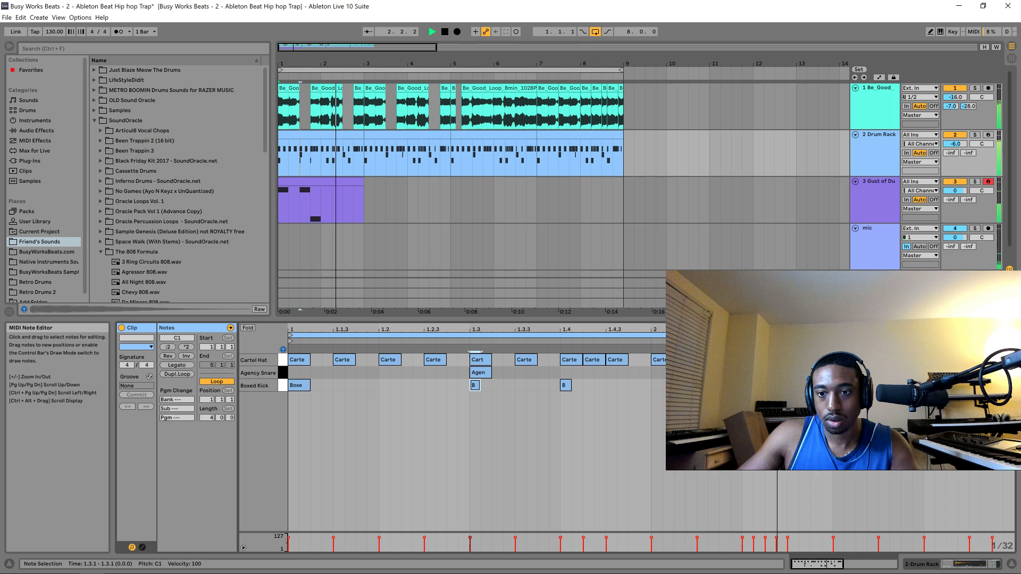
key("space")
key("space")
double_click(702, 385)
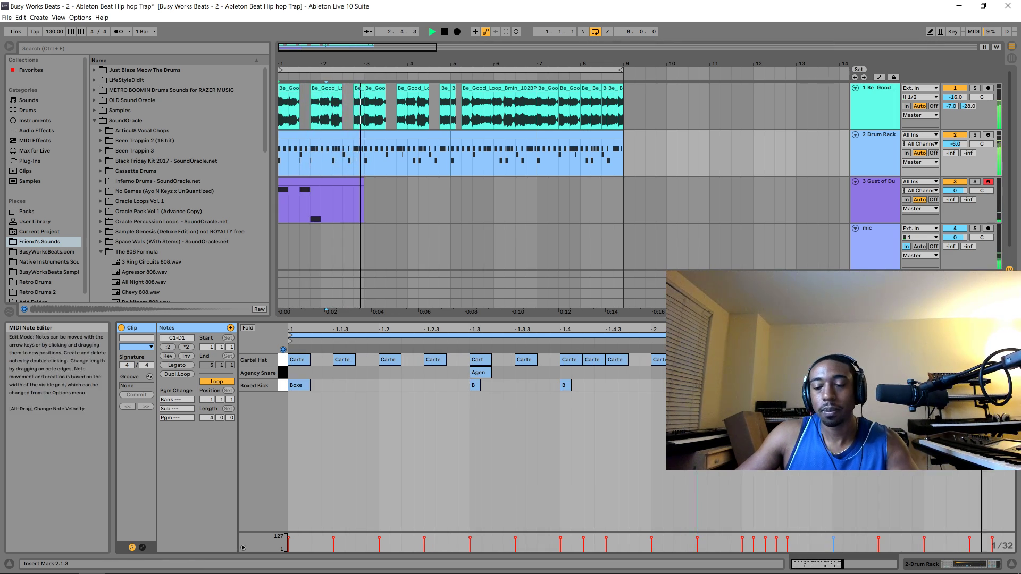
double_click(839, 385)
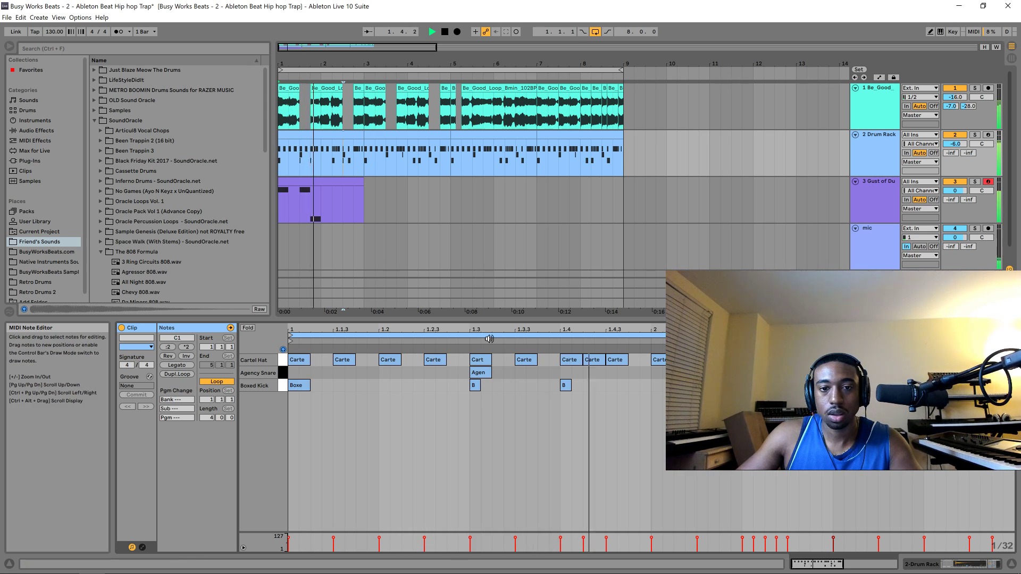
left_click(343, 139)
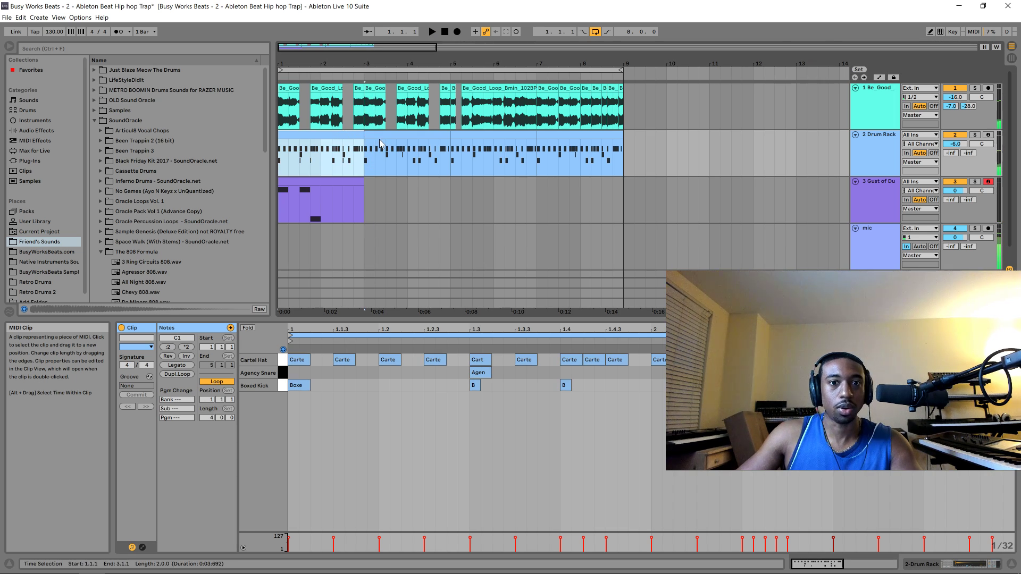
- Add Boxed Kick hits at beats 1.3 and 1.4 of the second Drum Rack clip, starting at bar 3
left_click(377, 140)
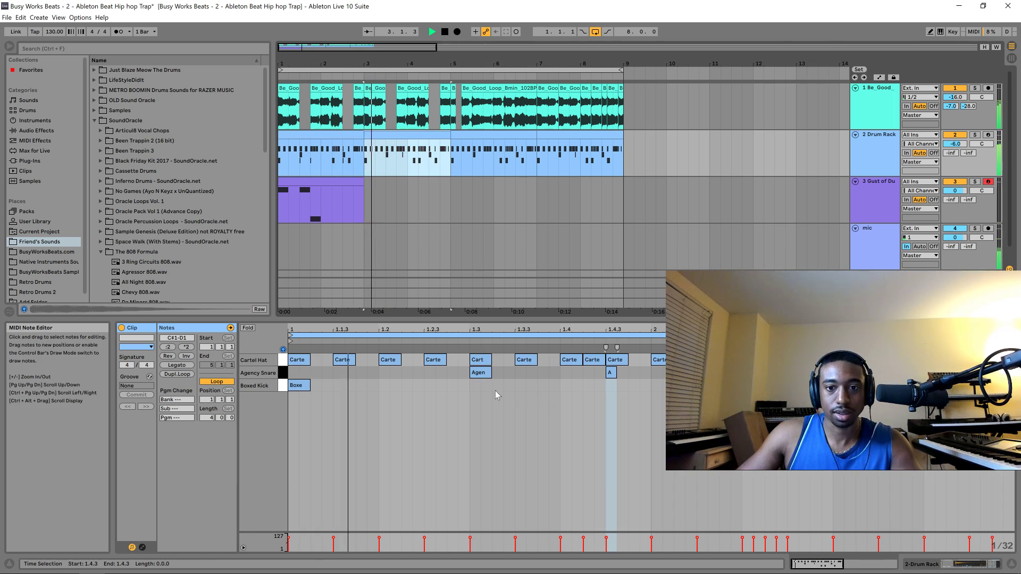
double_click(473, 385)
key("space")
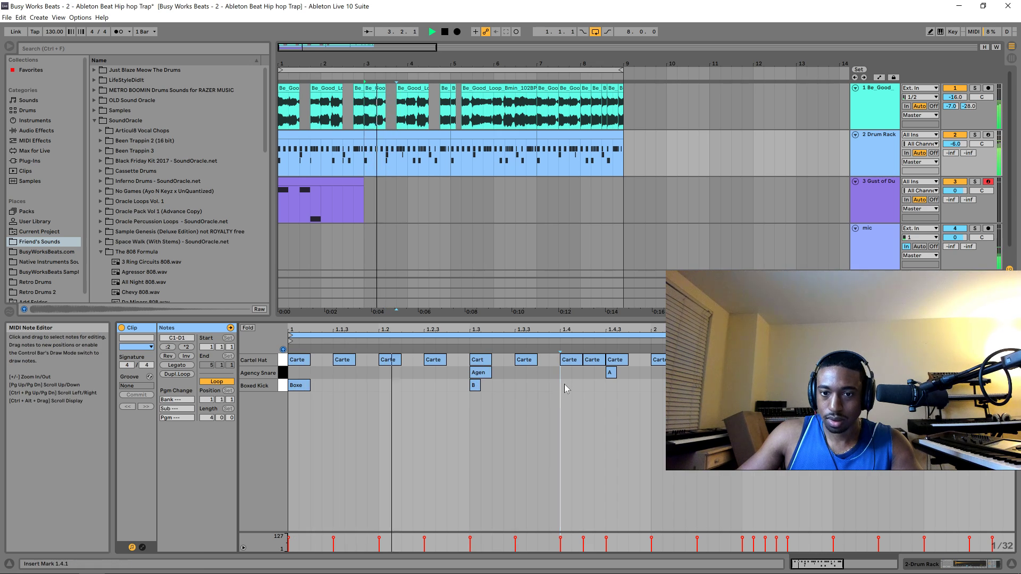
double_click(565, 385)
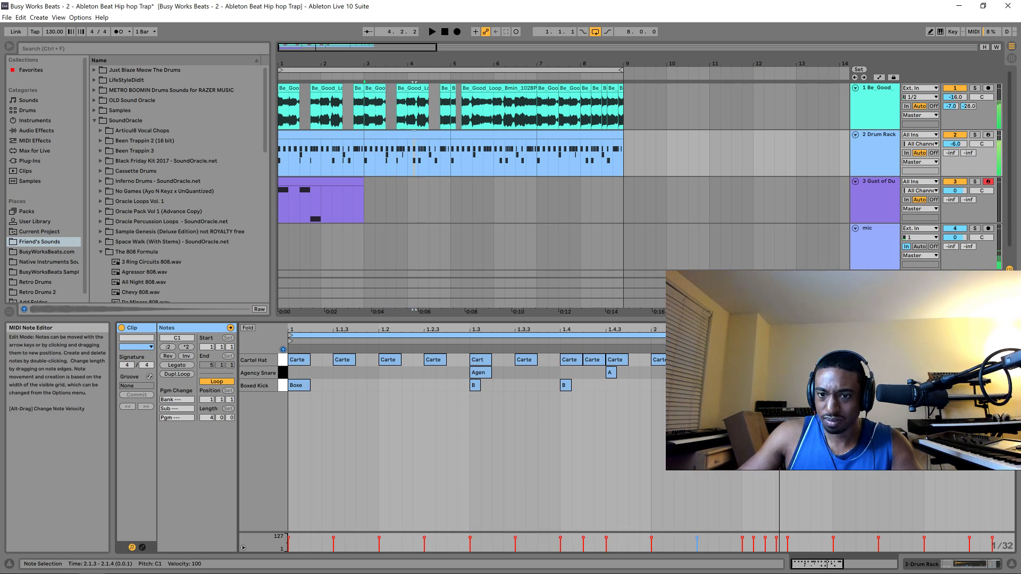
left_click(697, 426)
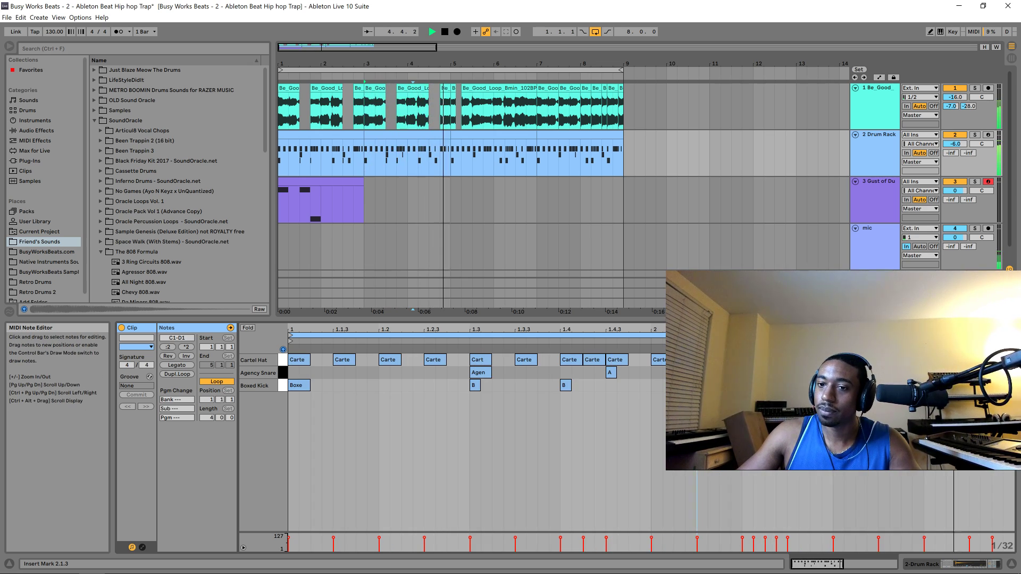
- Add Boxed Kick hits at beats 1.3, 1.4 and 2.3 of the third Drum Rack clip, starting at bar 5
left_click(479, 136)
double_click(471, 386)
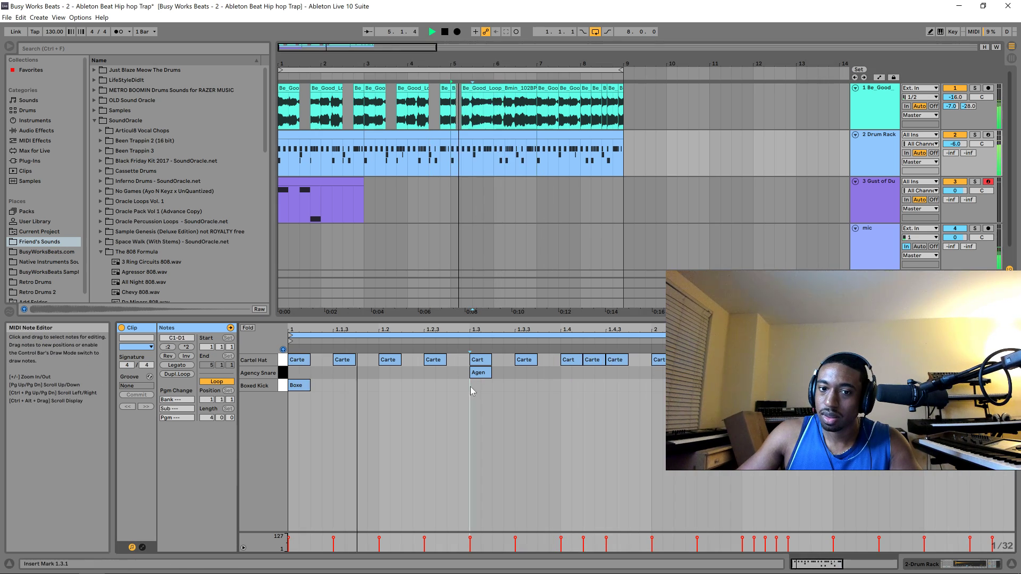
left_click(565, 386)
double_click(564, 385)
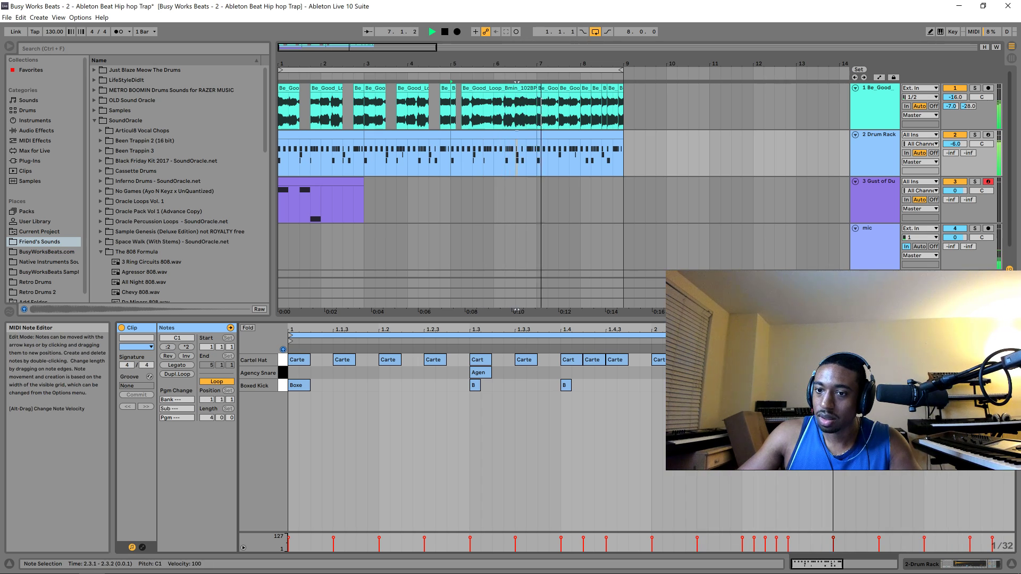
- Add Boxed Kick hits at 1.3 and 2.3 of the last Drum Rack clip, starting at bar 7, and save the set
left_click(563, 136)
key("space")
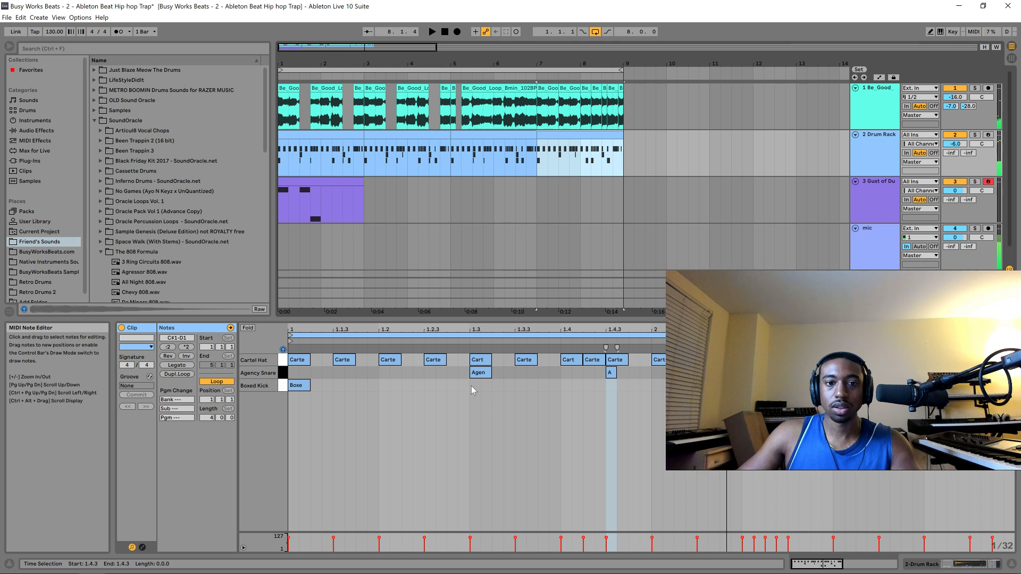
double_click(471, 386)
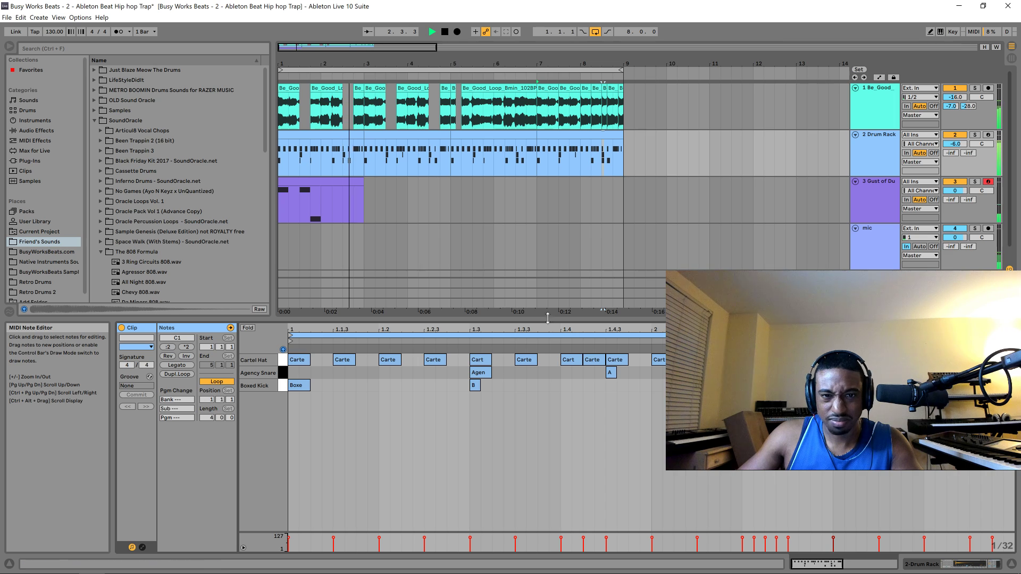
key("space")
left_click(440, 211)
key("ctrl+s")
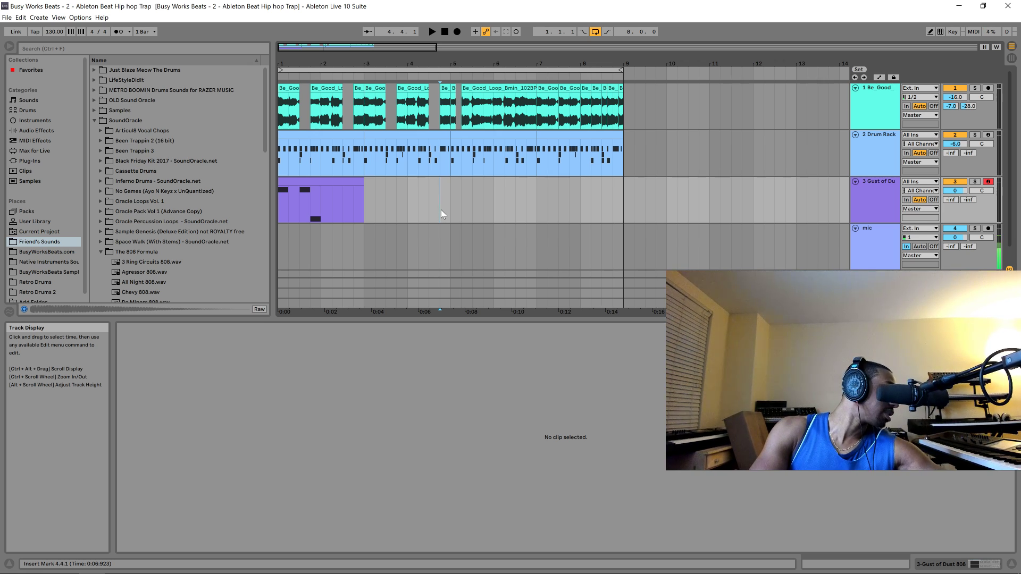
- Open the 808 clip's notes and play the beat from bar 1 to check the bass against the kicks
key("space")
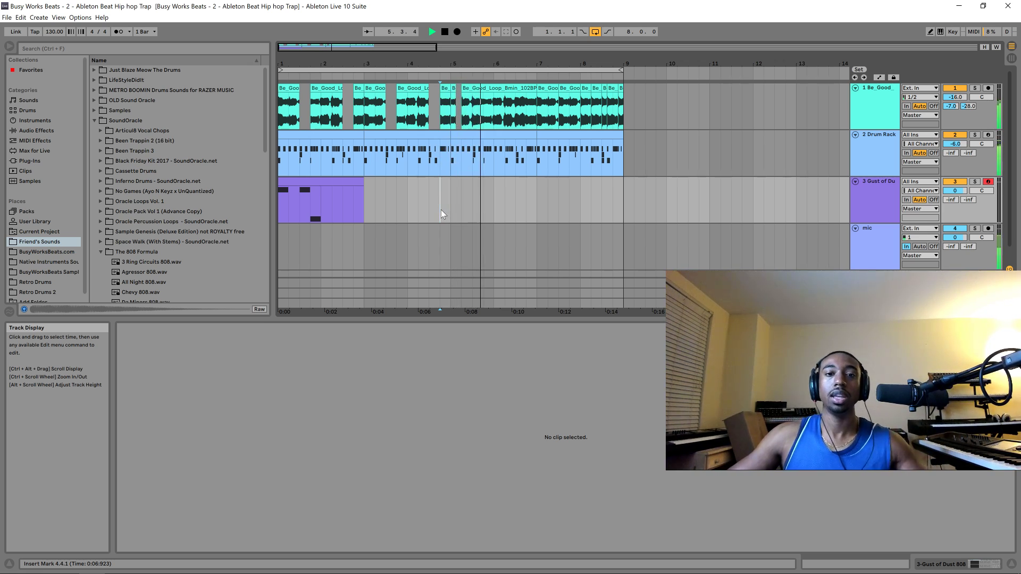
double_click(445, 32)
key("space")
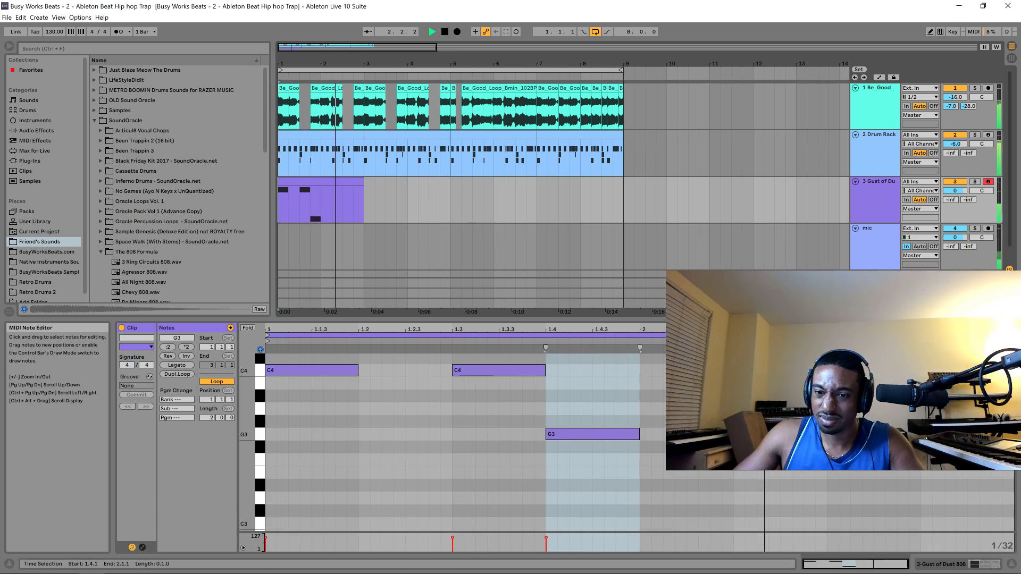
key("space")
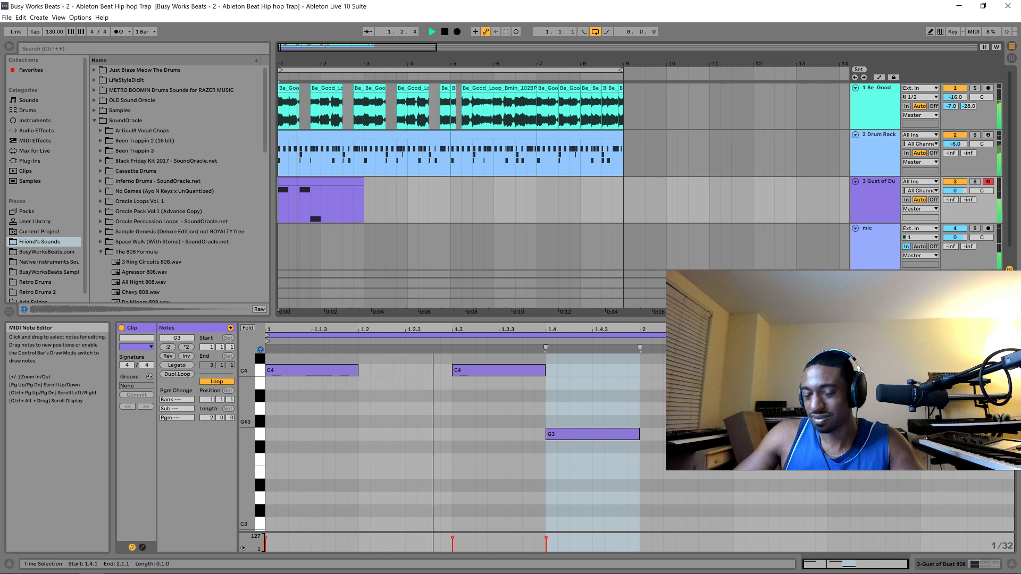
key("space")
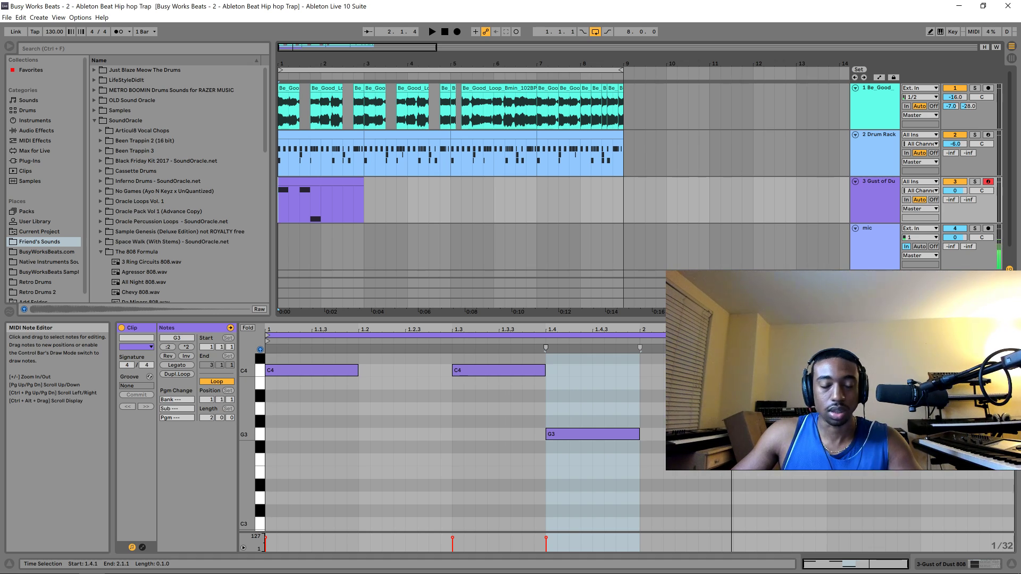
key("space")
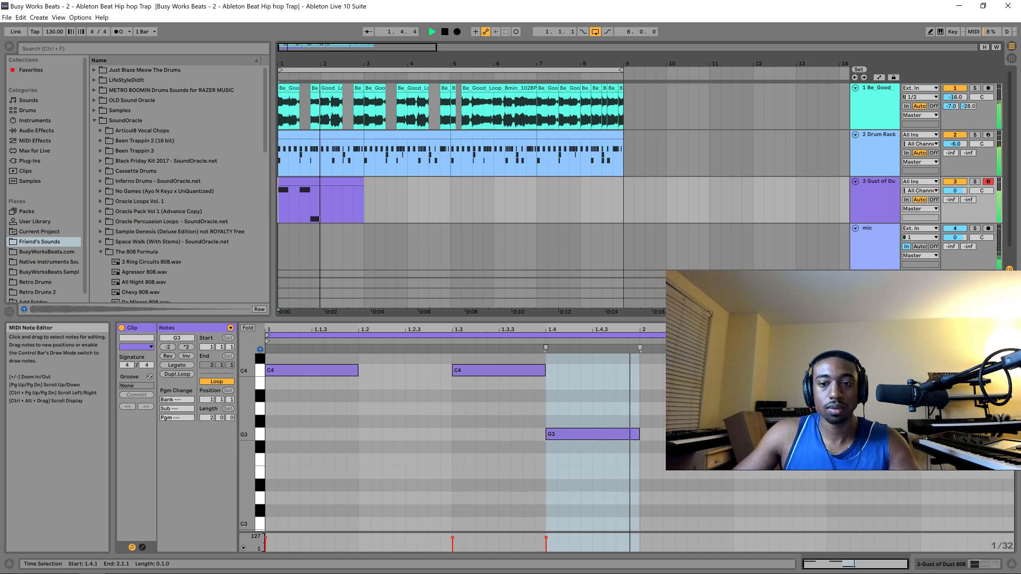
- Add G3 notes at beats 2.2 and 2.3 of the 808 clip, lengthening the first to half a beat
left_click(734, 420)
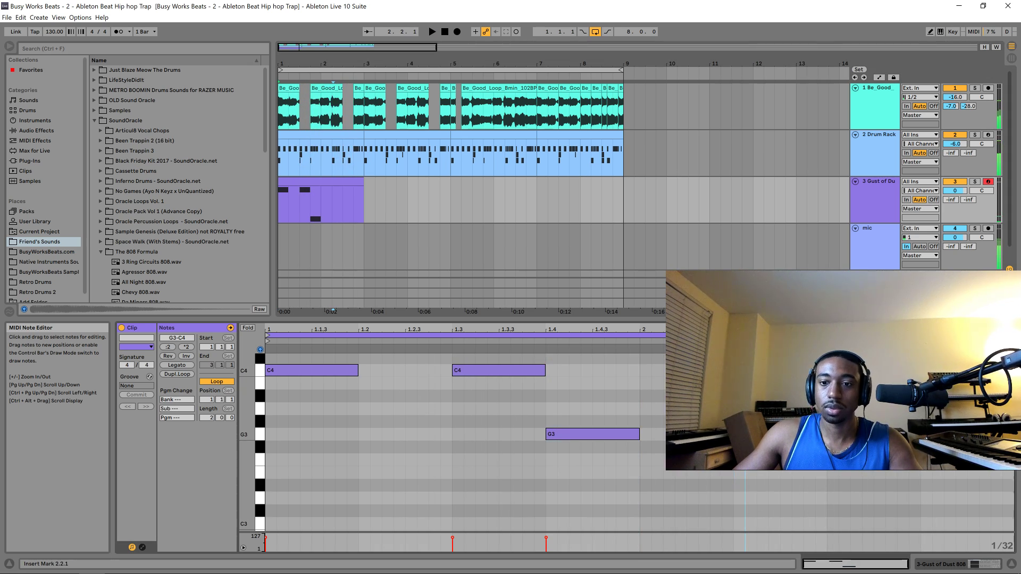
double_click(735, 434)
key("space")
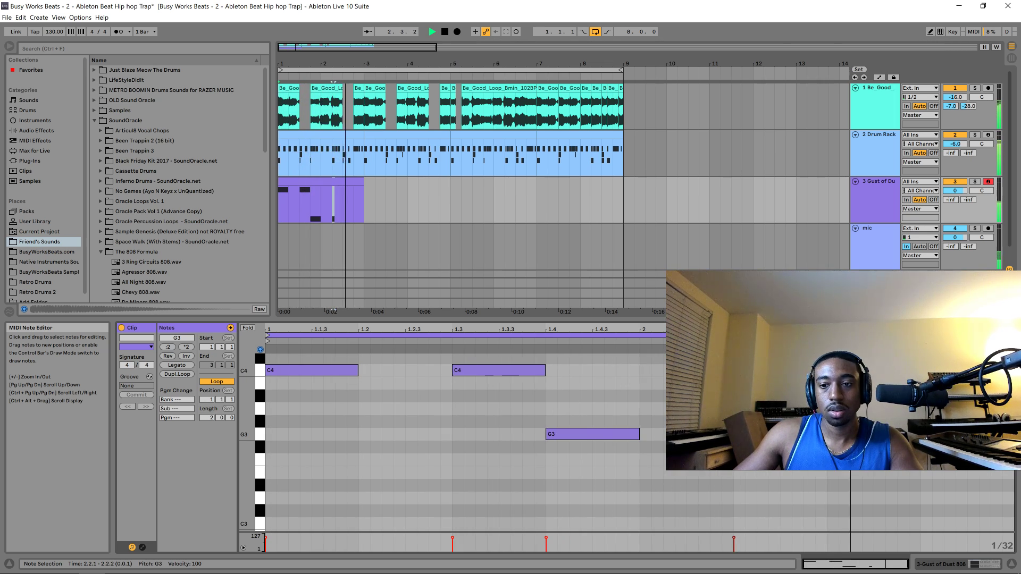
key("space")
key("space")
left_click_drag(756, 435, 780, 435)
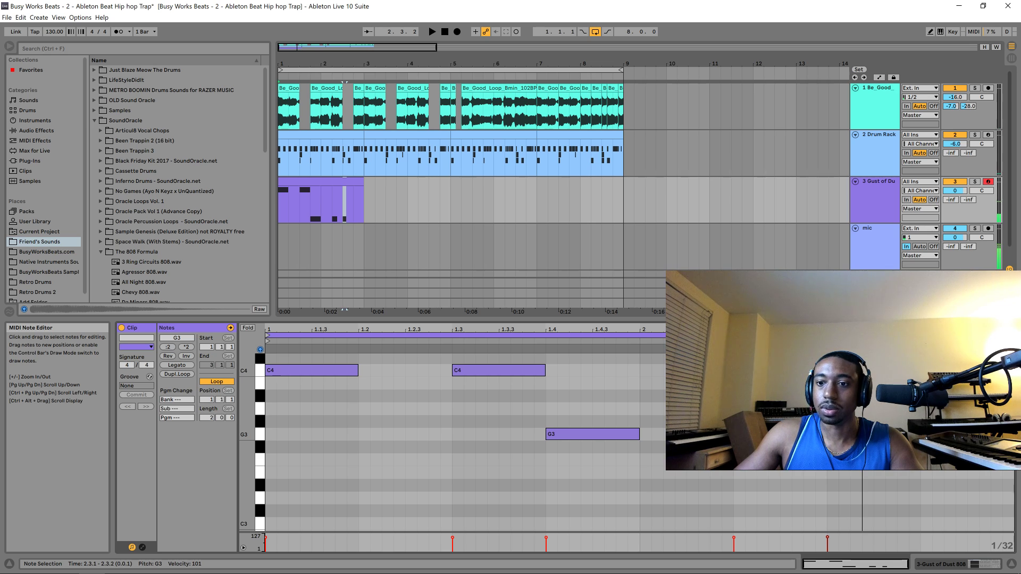
- Add a half-beat C3 note at position 2.3.3 of the 808 clip and listen to the pattern
double_click(874, 460)
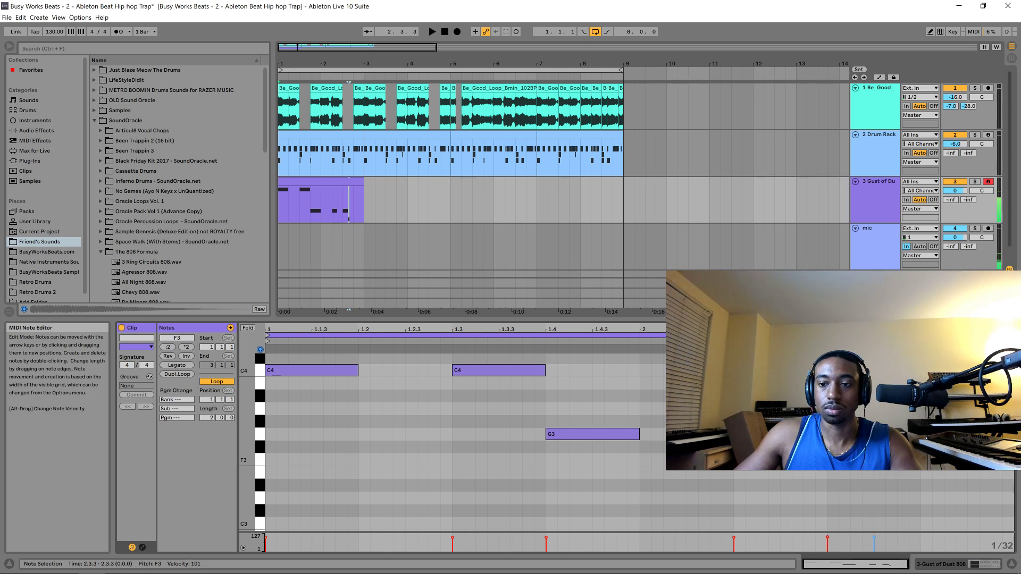
left_click_drag(884, 521, 919, 522)
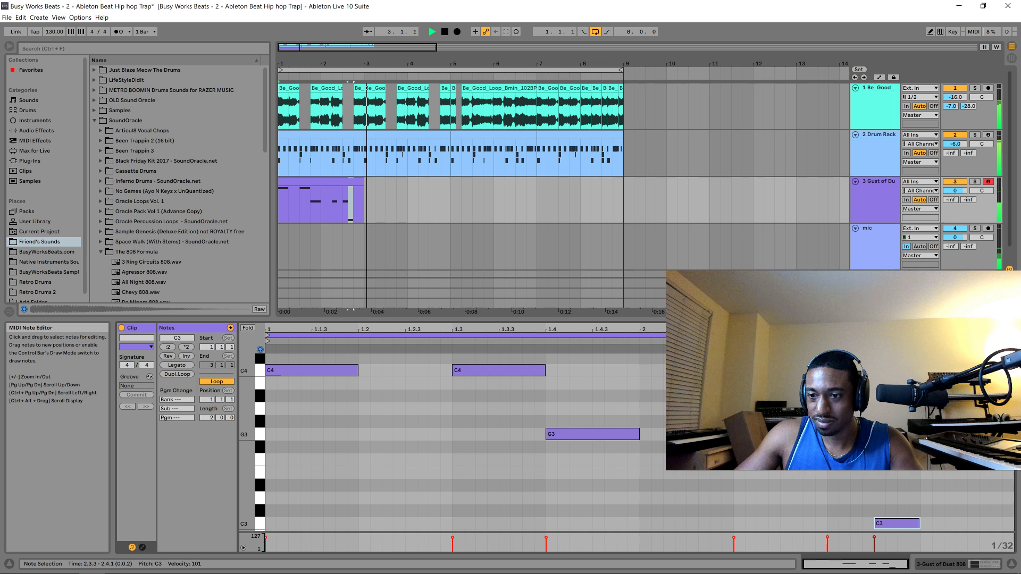
key("space")
- Add an A#3 note at position 2.4.3 of the 808 clip and play the pattern back
left_click(979, 434)
double_click(996, 435)
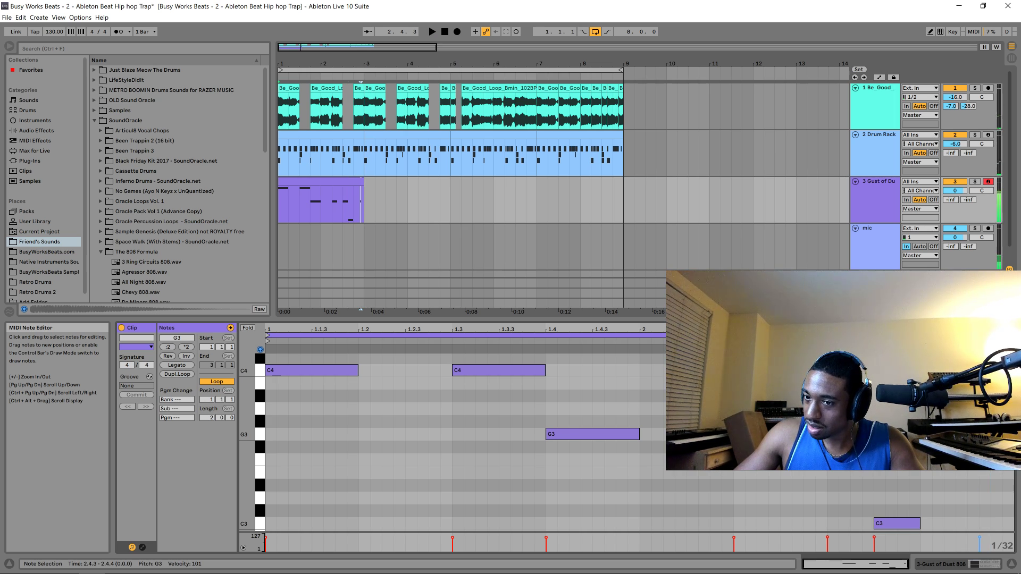
left_click_drag(995, 434, 996, 397)
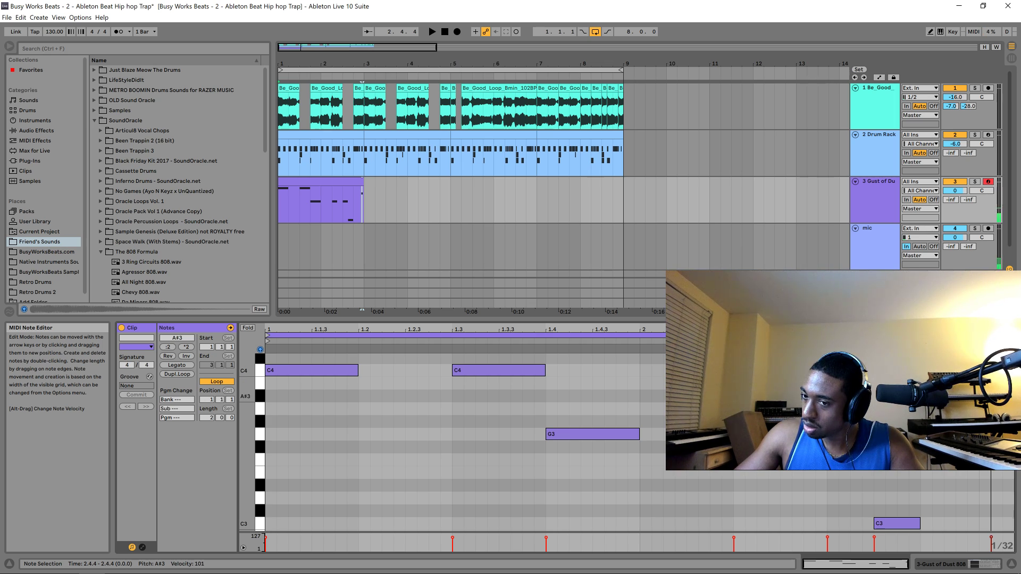
key("space")
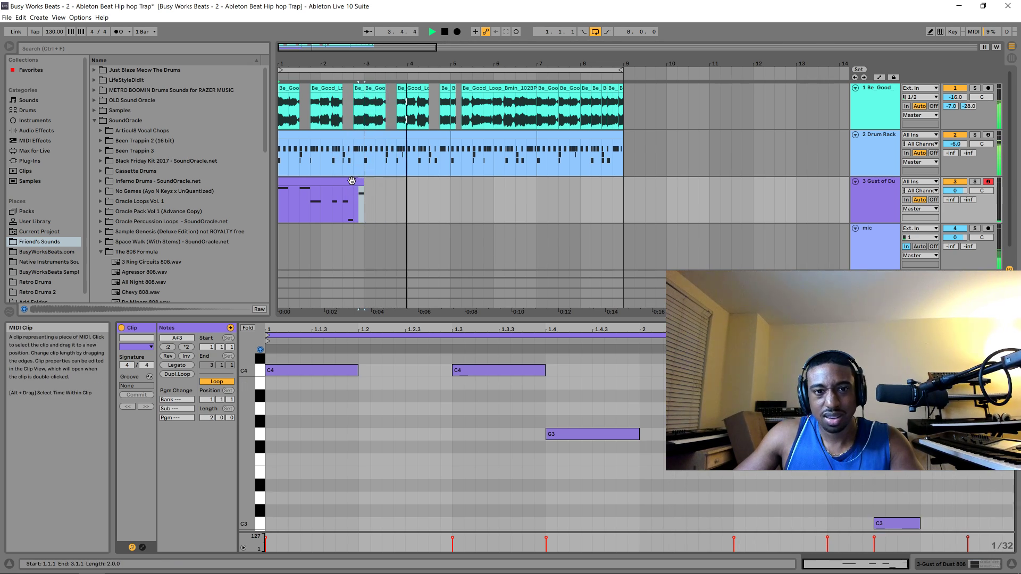
- Duplicate the two-bar 808 clip three times so the bass pattern fills the arrangement up to bar 9
key("ctrl+d")
key("ctrl+d")
key("ctrl+d")
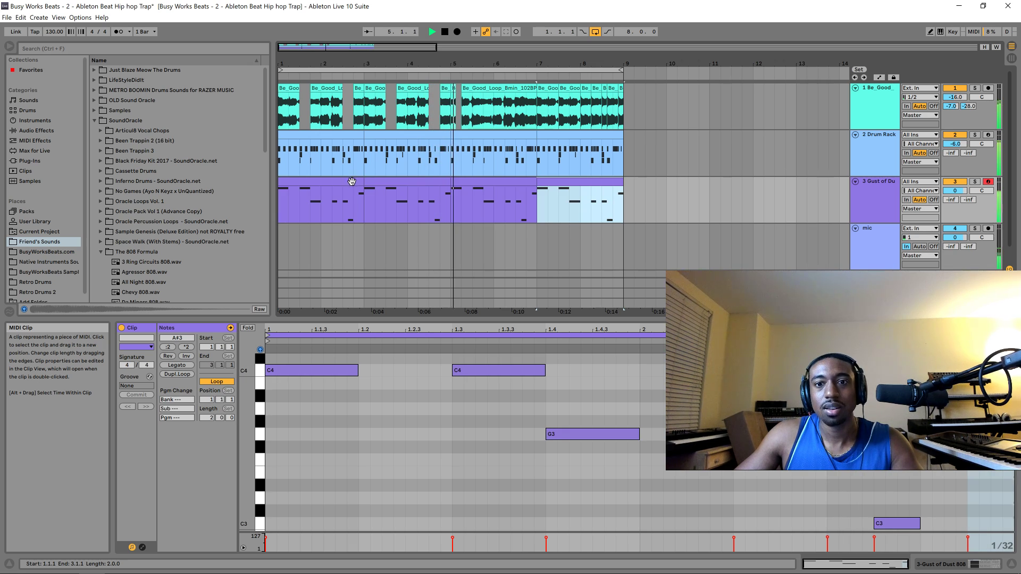
- Save the Live set with the repeated 808 pattern and stop playback
left_click(505, 242)
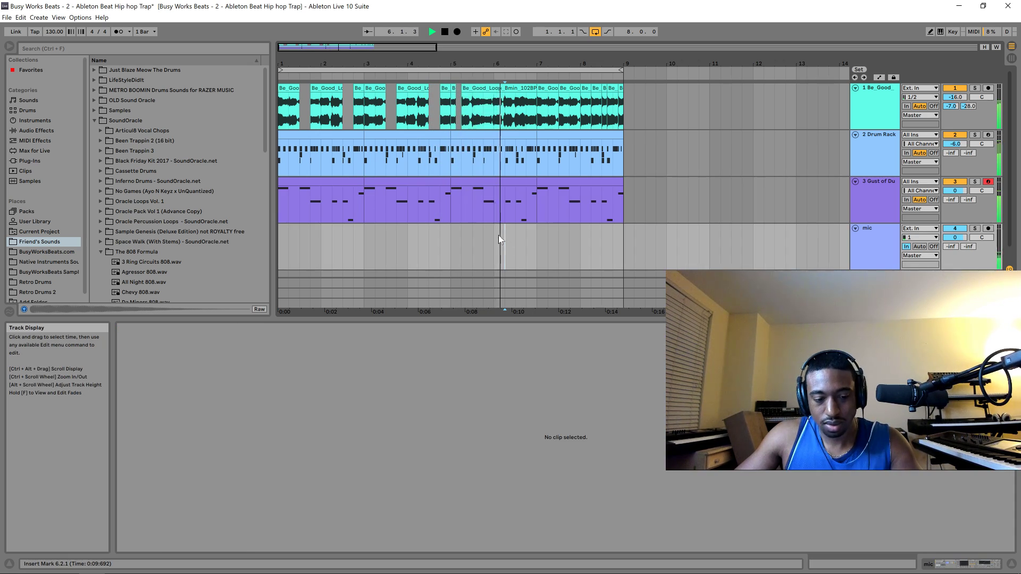
key("ctrl+s")
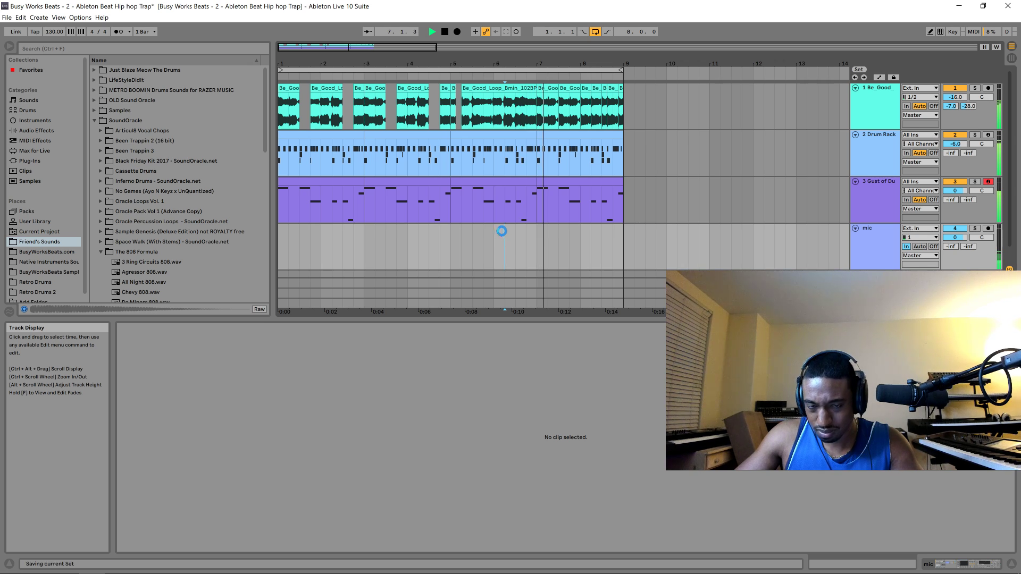
key("space")
- Shorten the first and third 808 clips to end at 2.4.1 and 6.4.1, save the set and play it from the start
left_click_drag(363, 182, 351, 184)
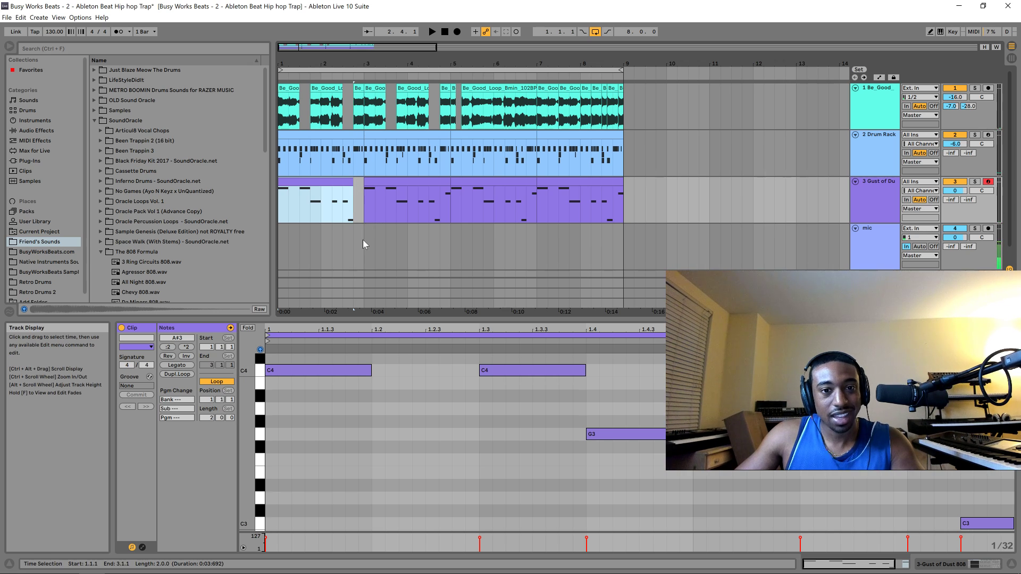
left_click(364, 242)
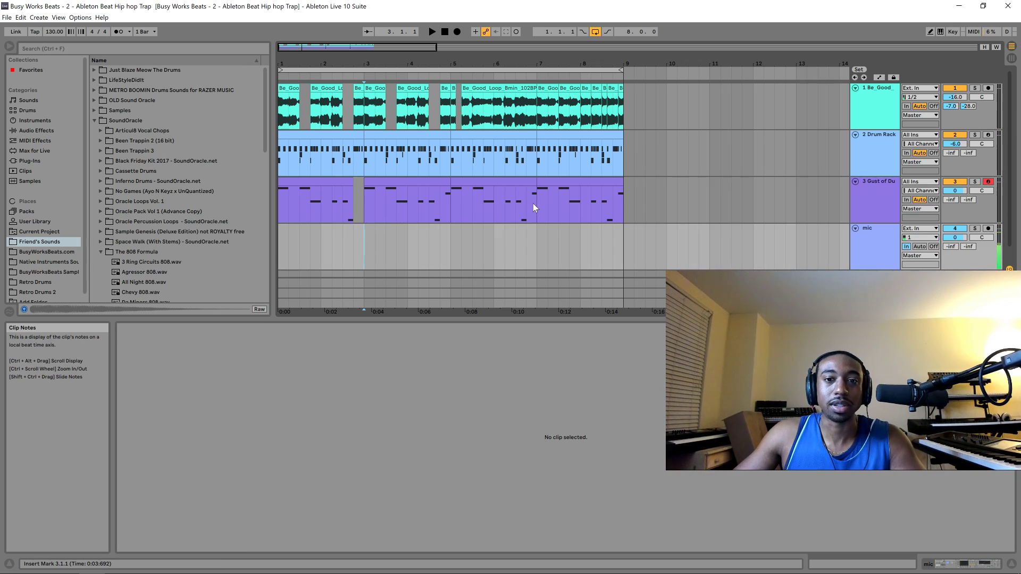
left_click_drag(534, 194, 526, 196)
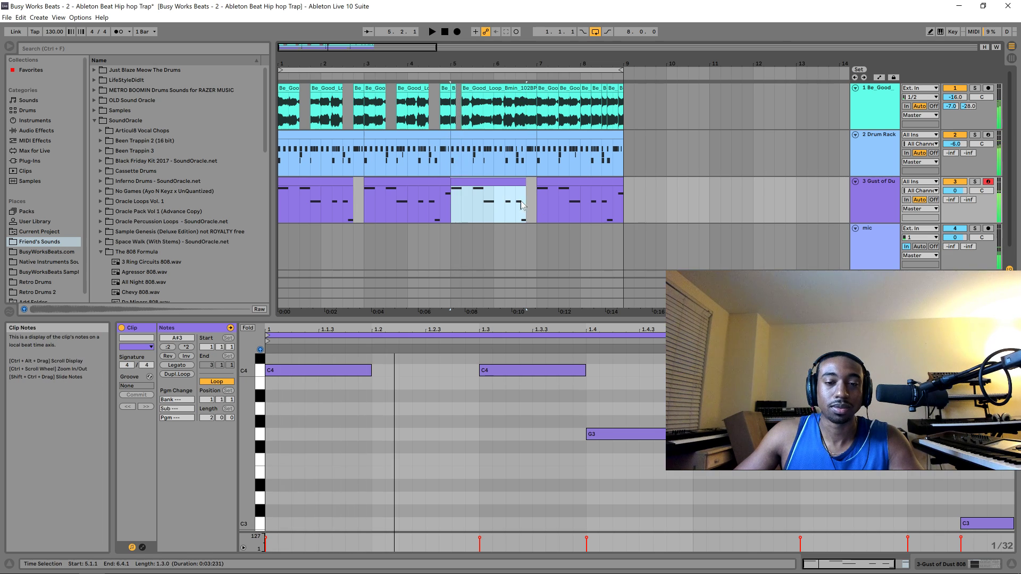
left_click(446, 33)
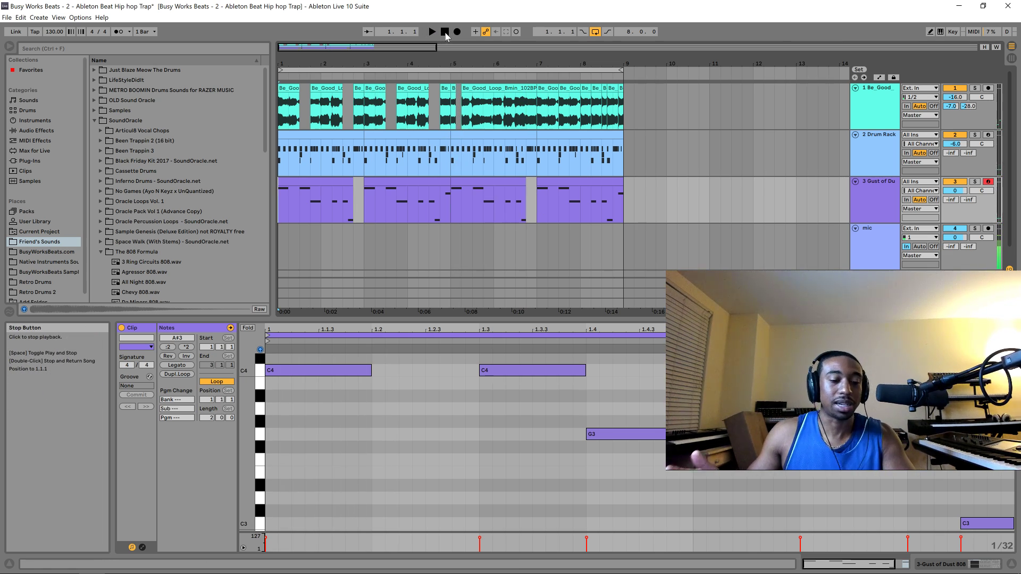
key("ctrl+s")
key("space")
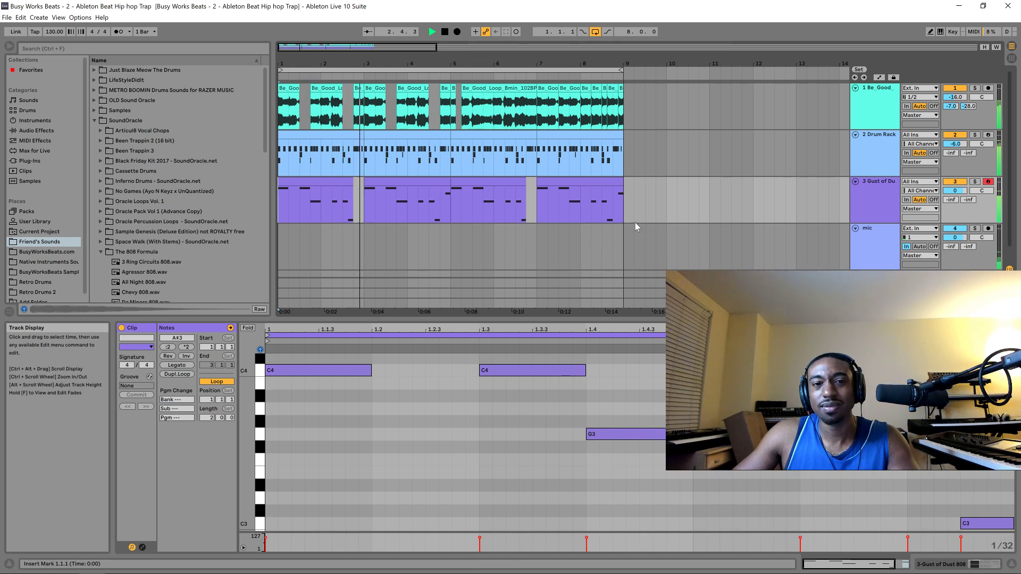
- Listen to the beat in Session View with the mic track's monitoring off, and return its monitoring to In
key("Tab")
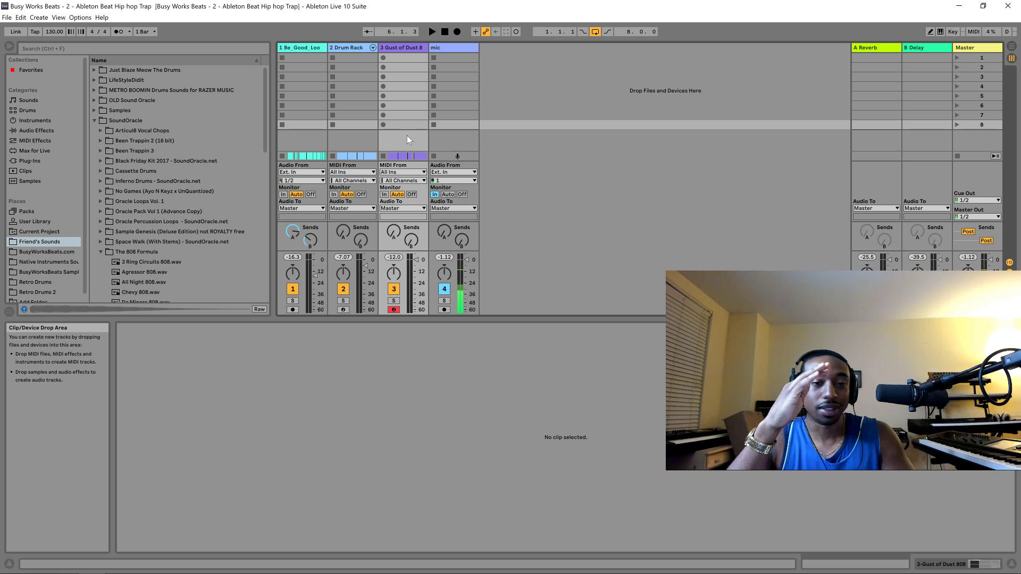
key("Tab")
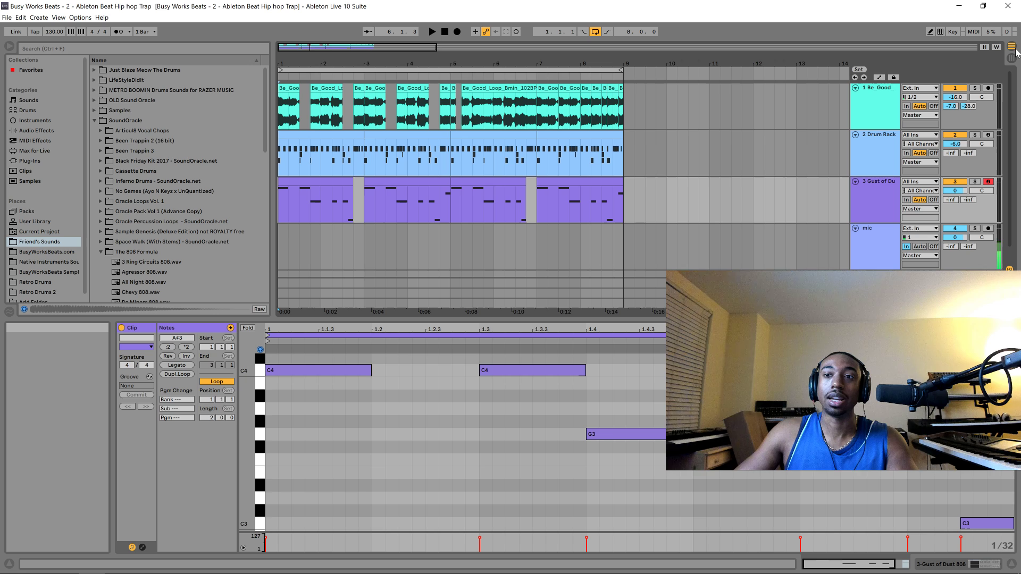
left_click(645, 208)
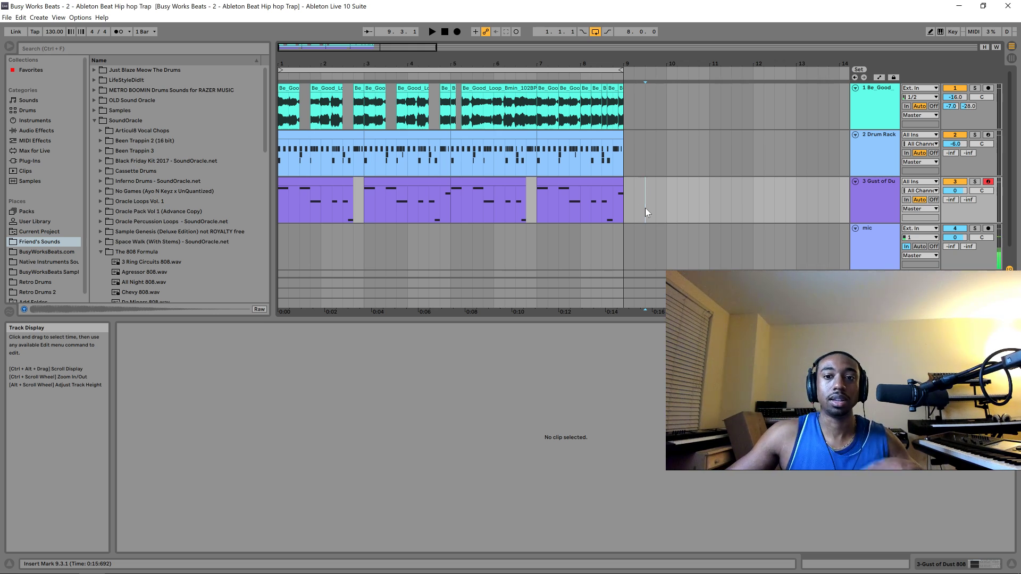
left_click(1012, 59)
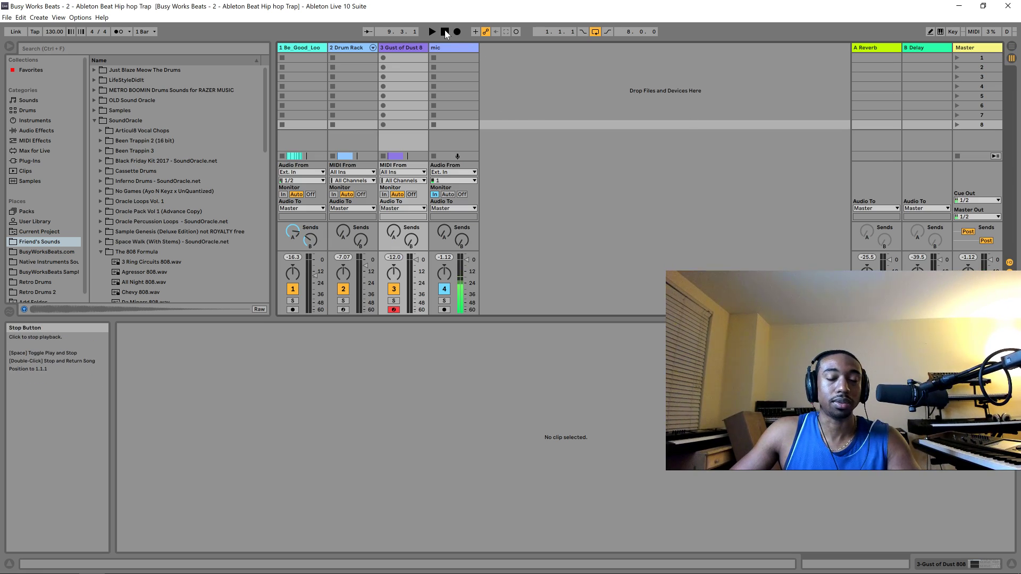
key("space")
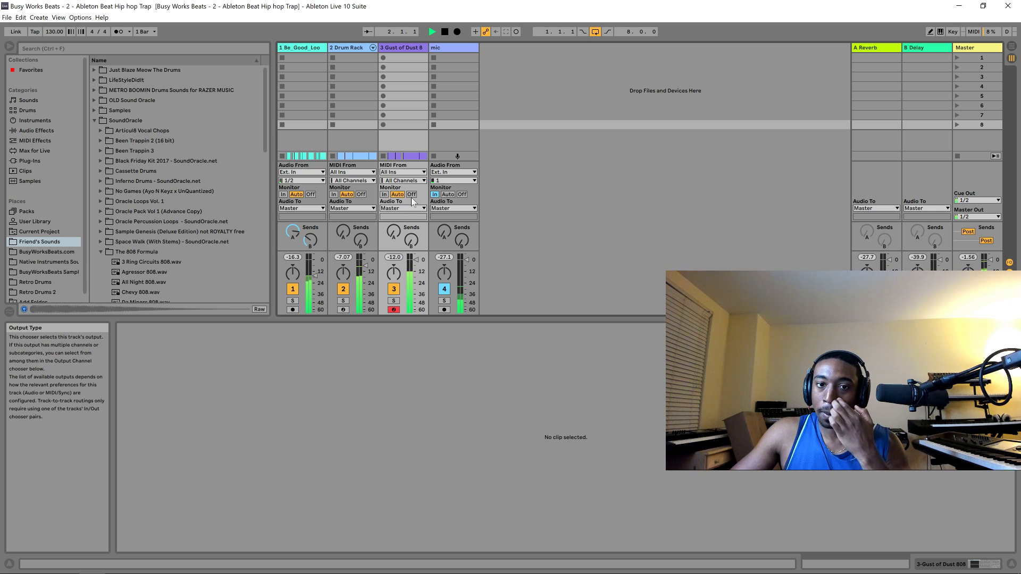
left_click(462, 195)
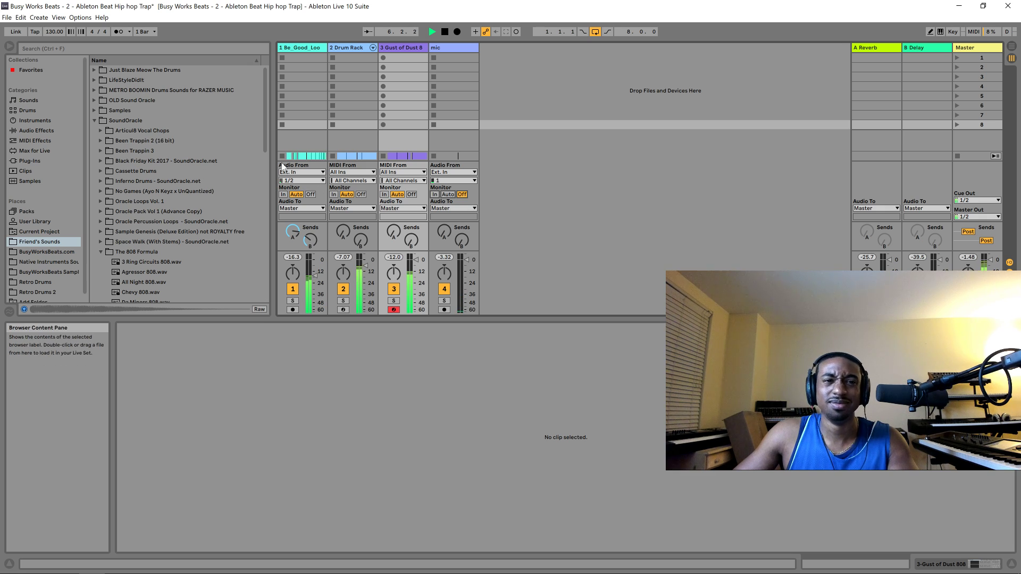
left_click(434, 194)
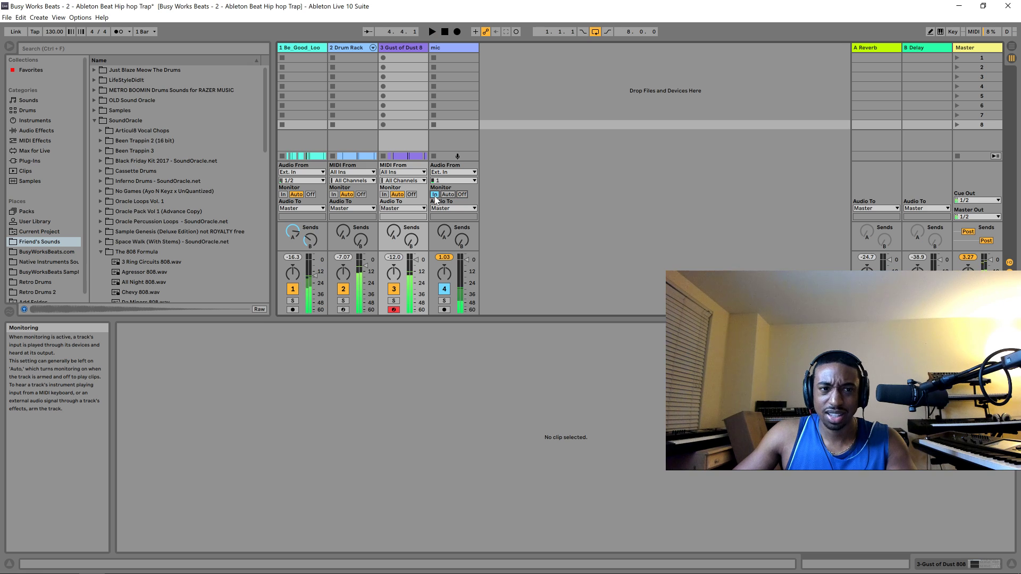
- Show the Plug-Ins collection in the browser and select the B Delay return track
left_click(34, 160)
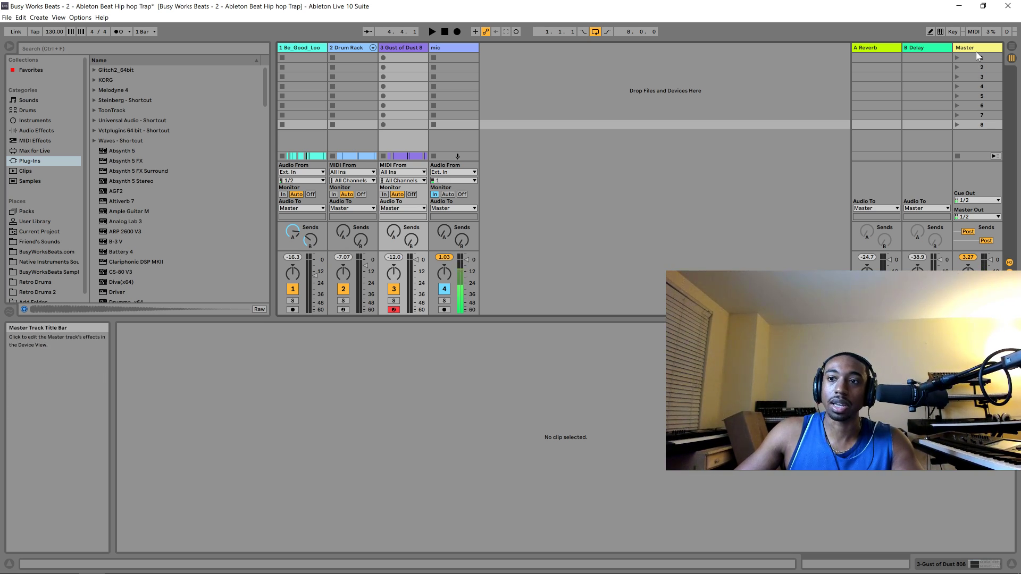
right_click(981, 134)
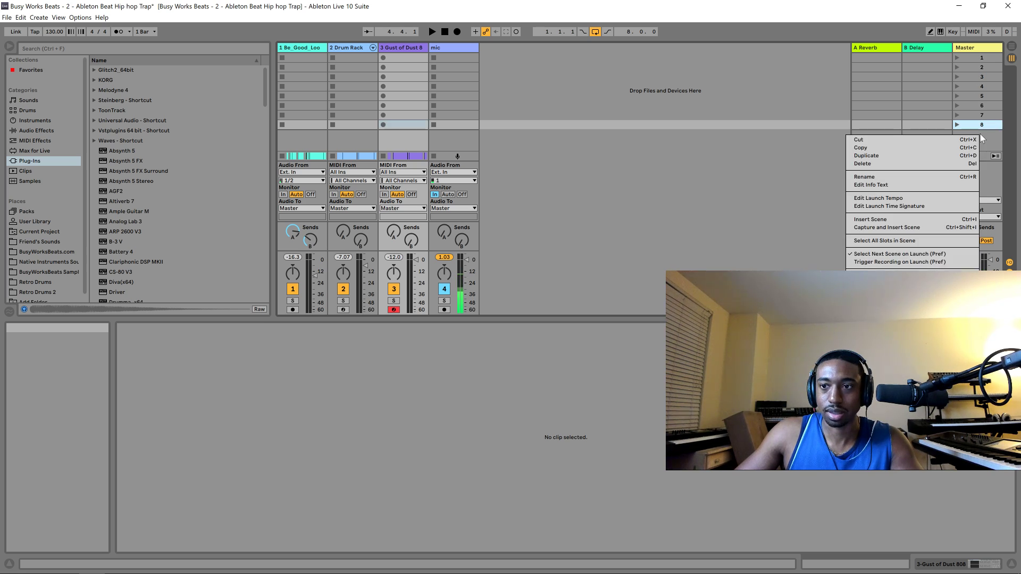
left_click(741, 190)
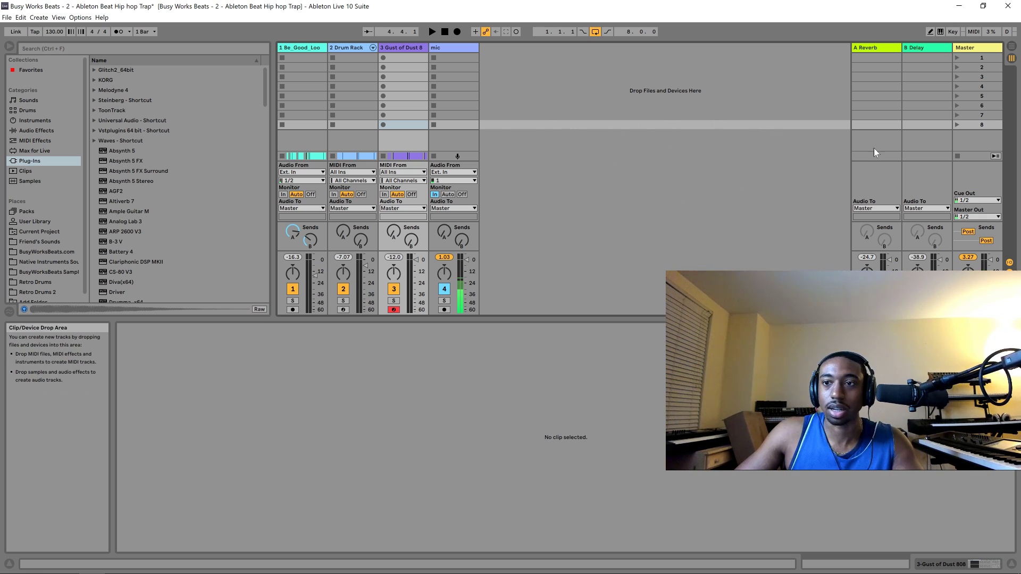
left_click(920, 135)
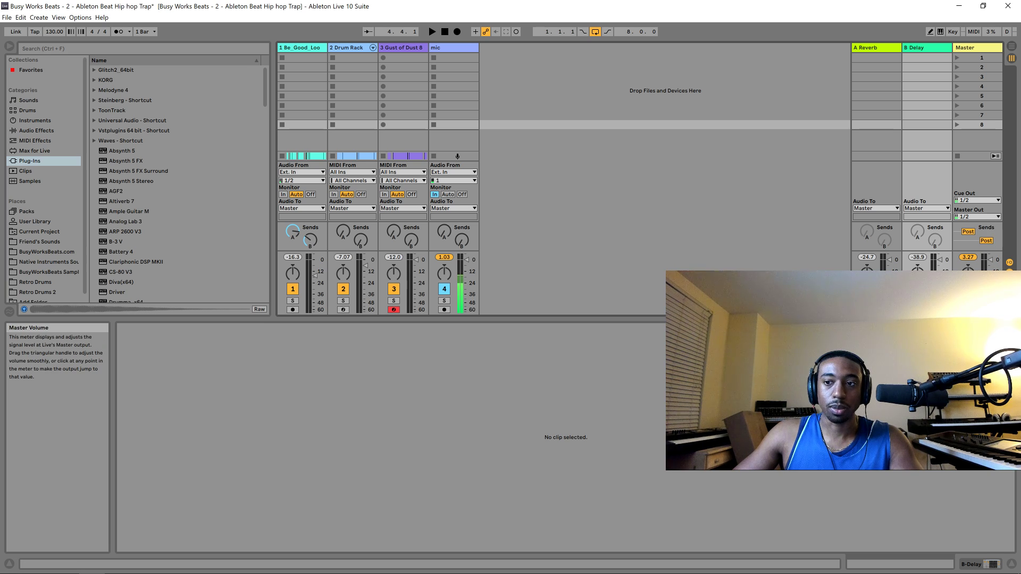
- Turn off the mic track's monitoring to audition the beat, and look through the mic's output routing options
key("space")
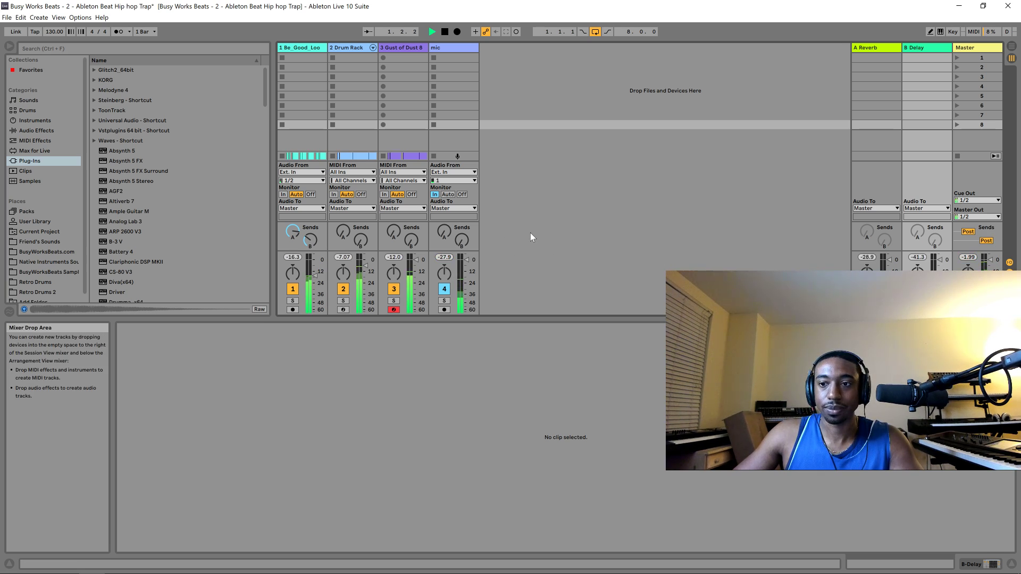
key("space")
left_click(462, 195)
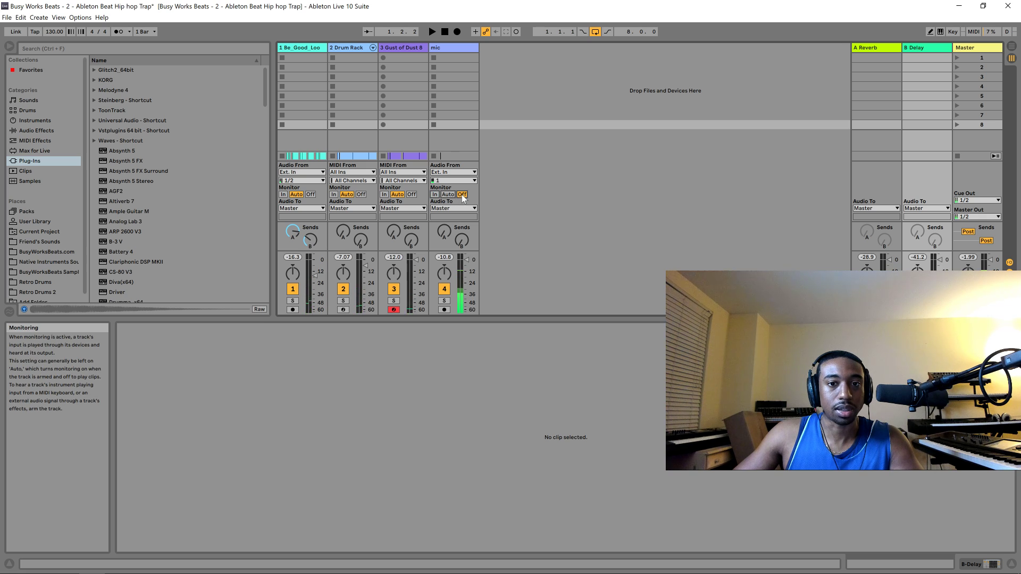
key("space")
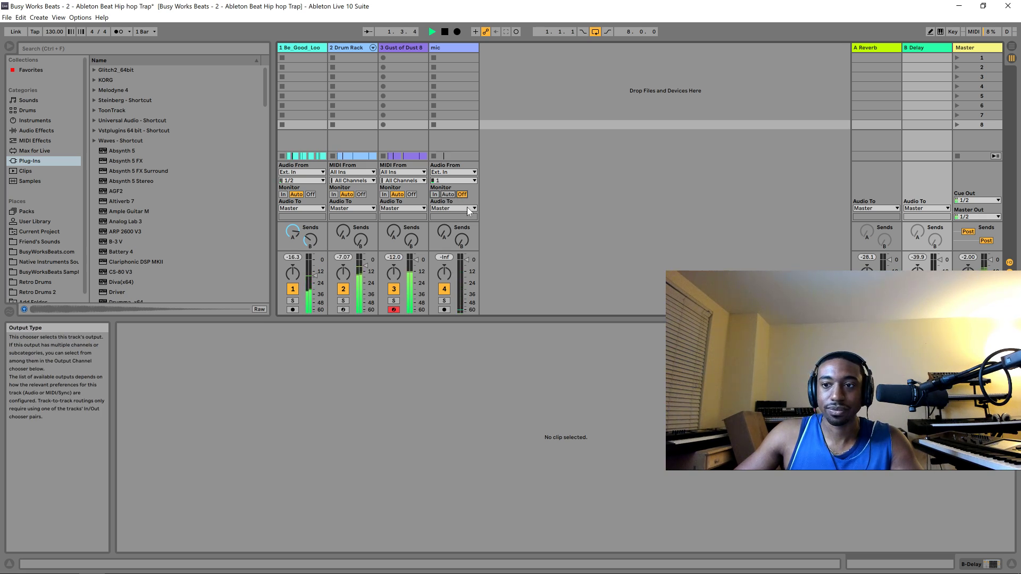
left_click(471, 209)
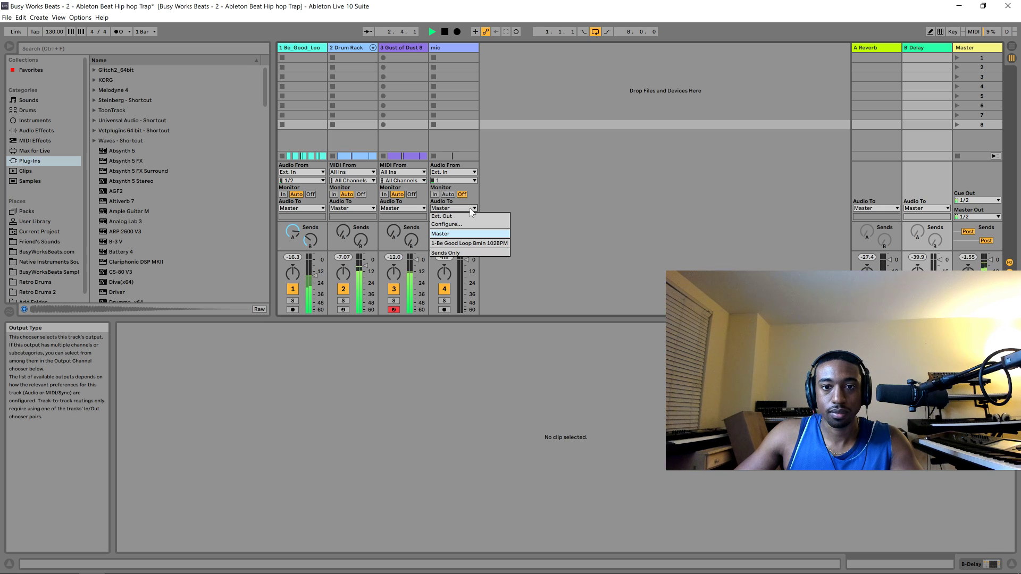
left_click(520, 181)
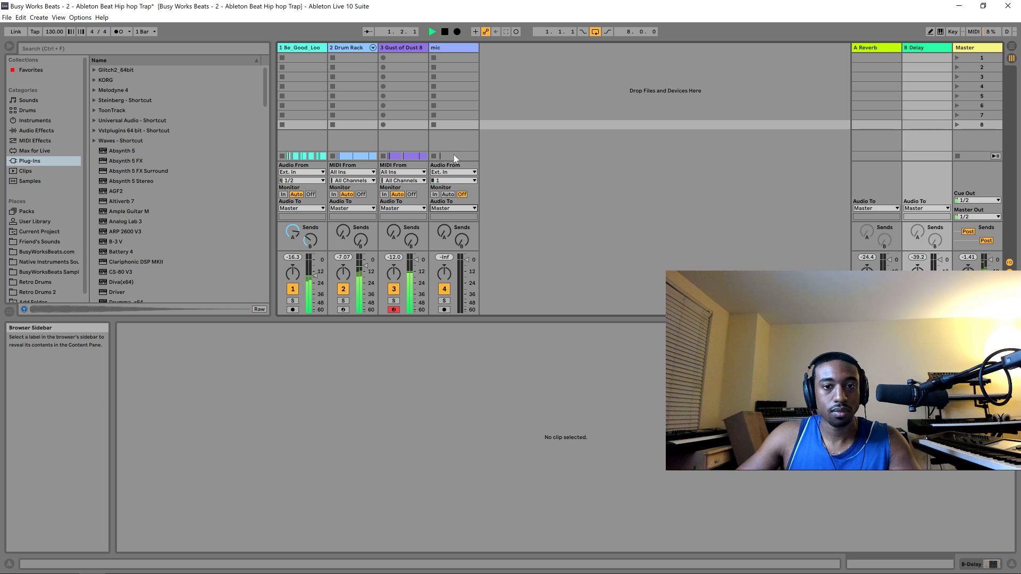
left_click(434, 194)
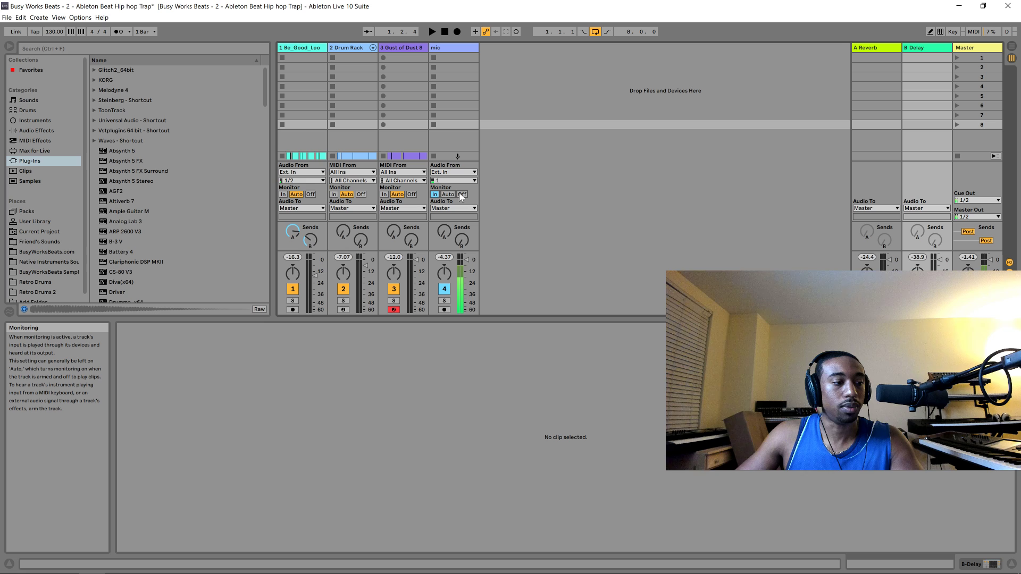
left_click(461, 194)
key("space")
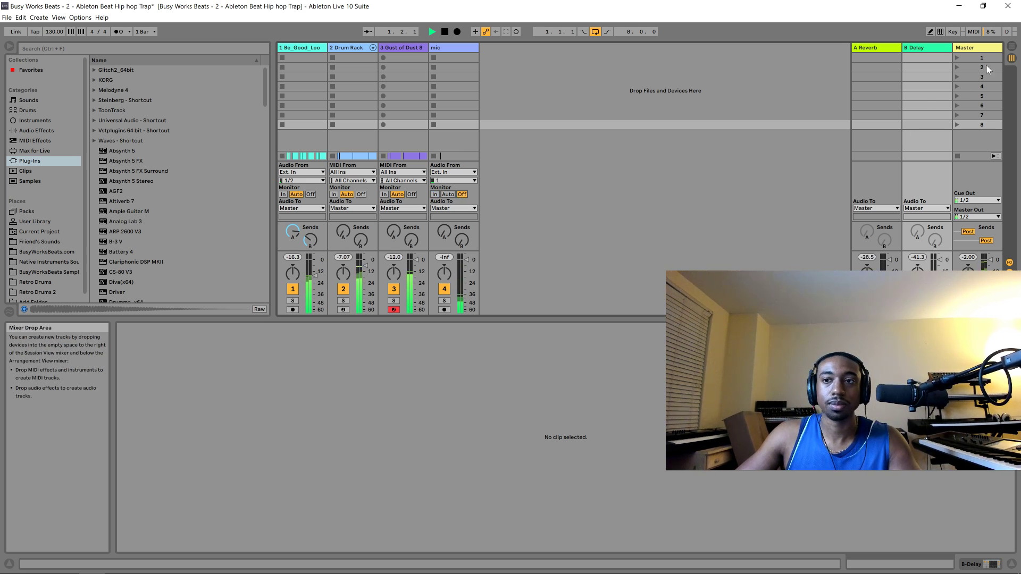
- Duplicate all tracks' first eight bars in the arrangement so the beat extends to bar 17
key("Tab")
left_click_drag(630, 218, 237, 89)
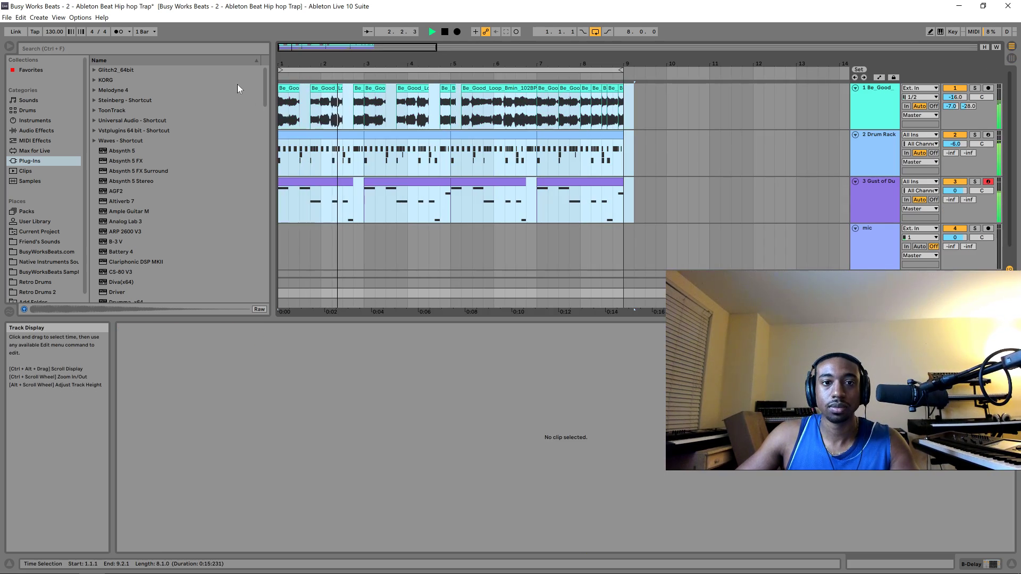
left_click(624, 225)
left_click_drag(624, 232, 244, 54)
key("ctrl+d")
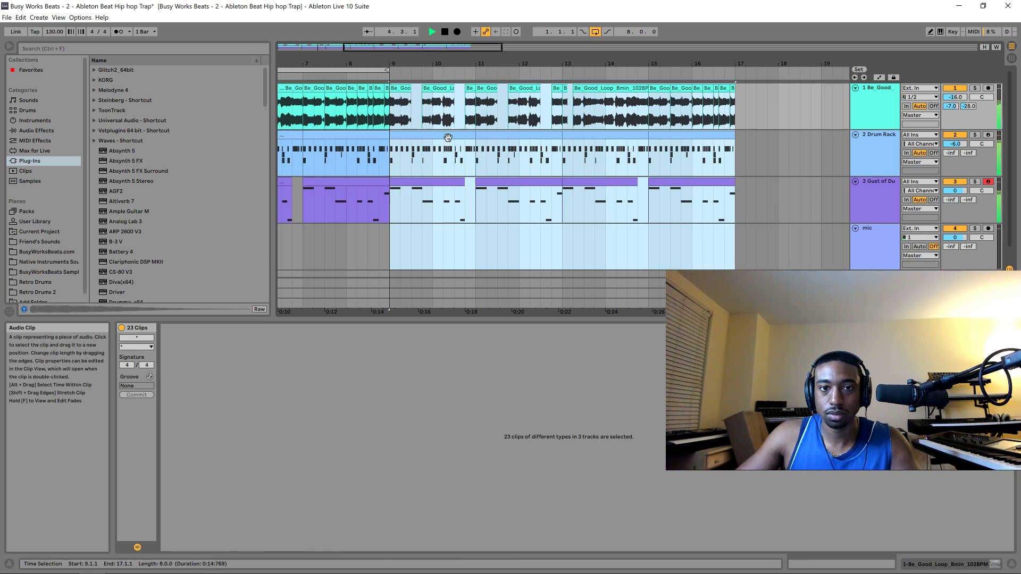
left_click(388, 241)
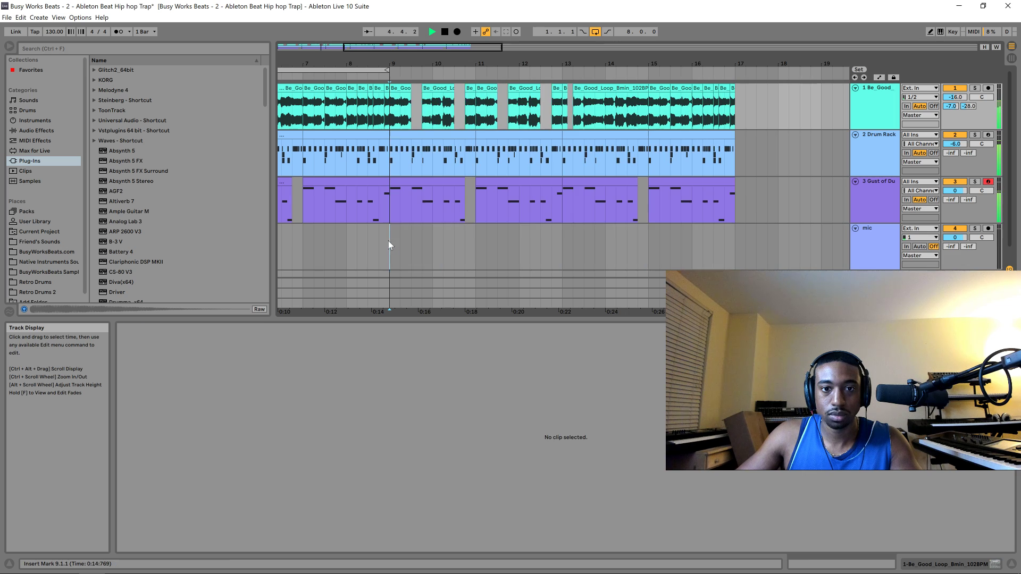
- Set the mic track's monitoring to In, select the vocal loop track in Session View and briefly audition the beat
left_click(1010, 59)
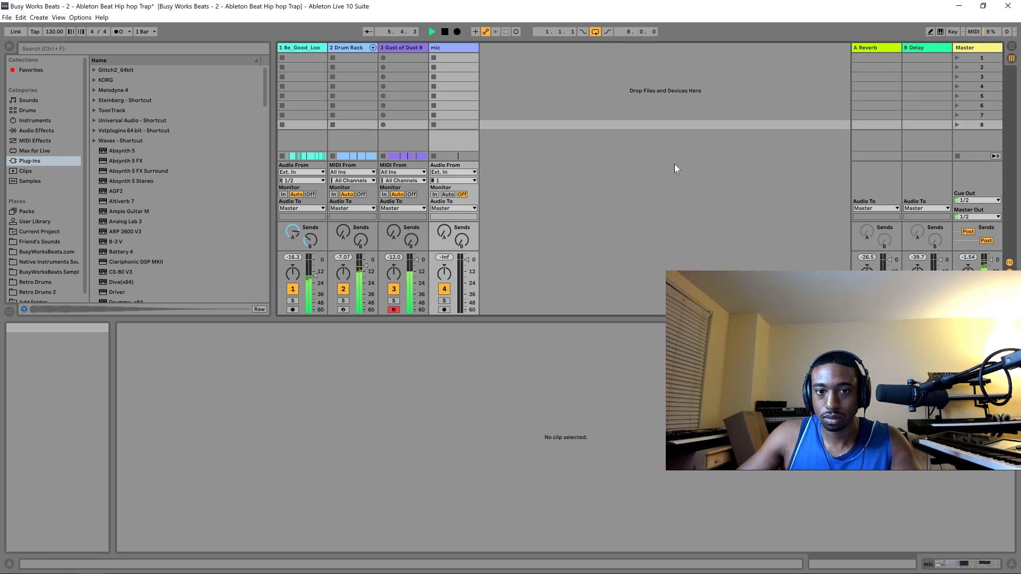
left_click(435, 194)
key("space")
left_click(311, 137)
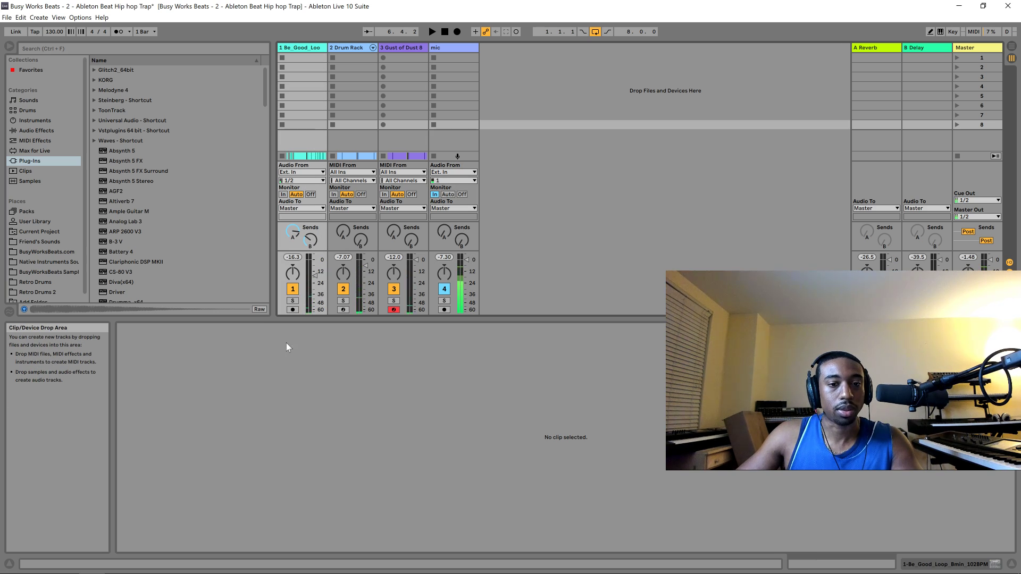
key("space")
key("space")
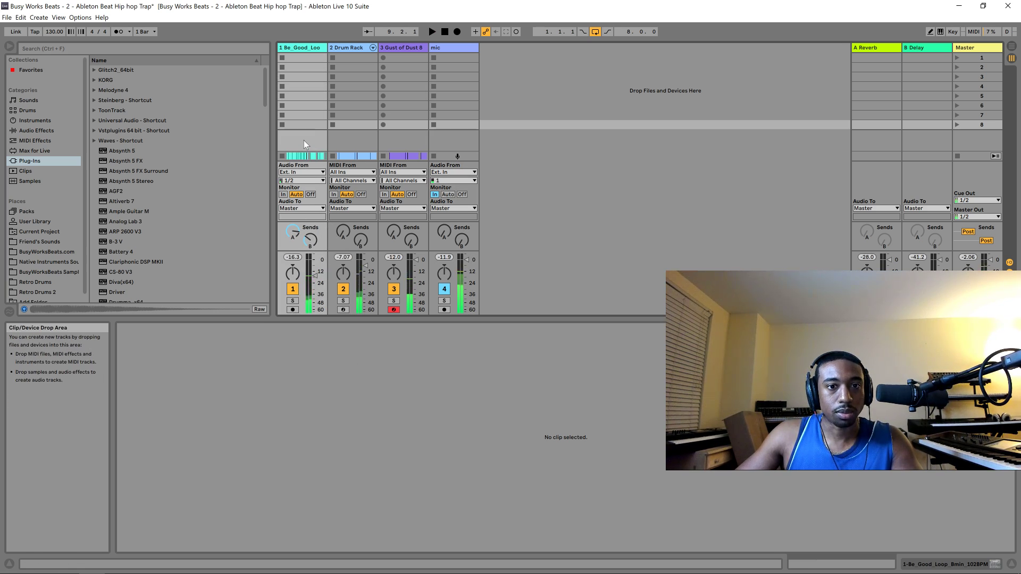
- Display the vocal loop track's device chain, place the insertion point after the Wide & Warm Master rack and play the beat
left_click(304, 126)
left_click(276, 360)
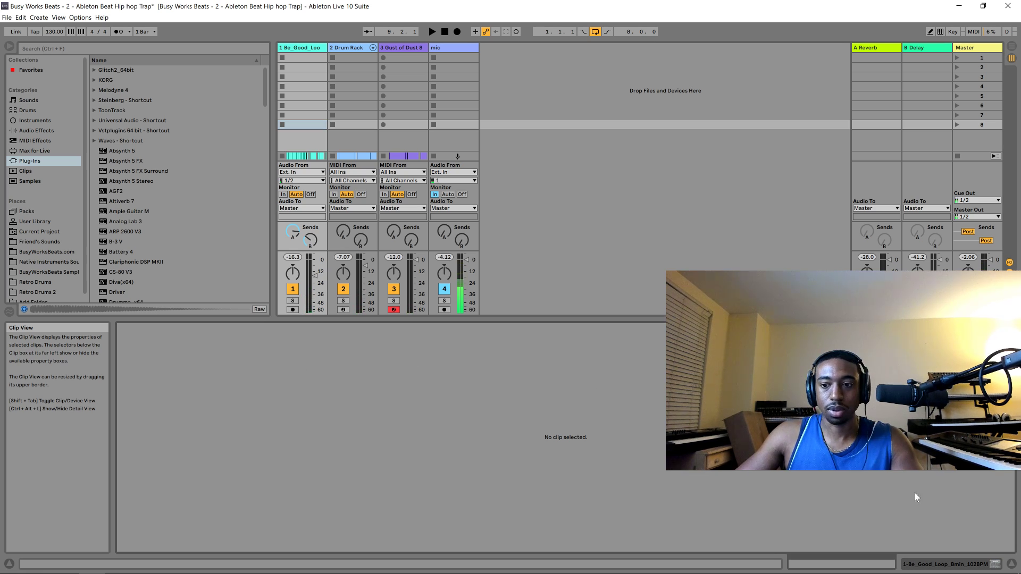
key("shift+Tab")
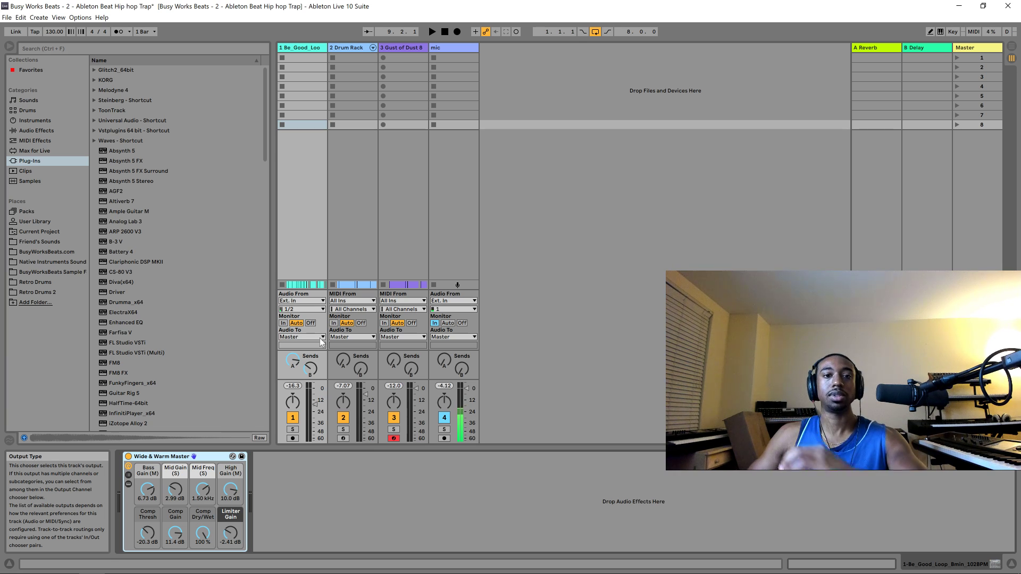
left_click(297, 493)
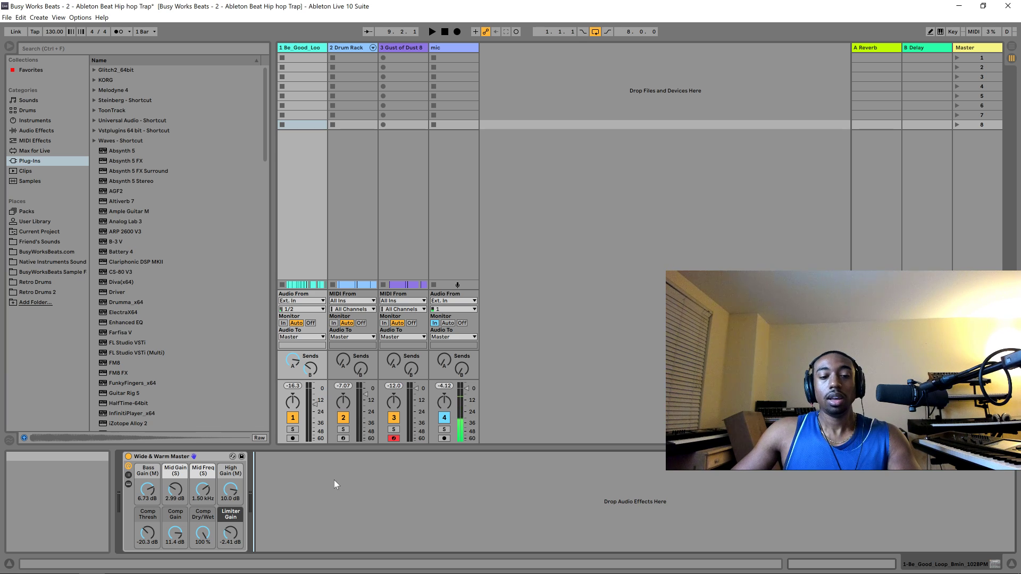
key("space")
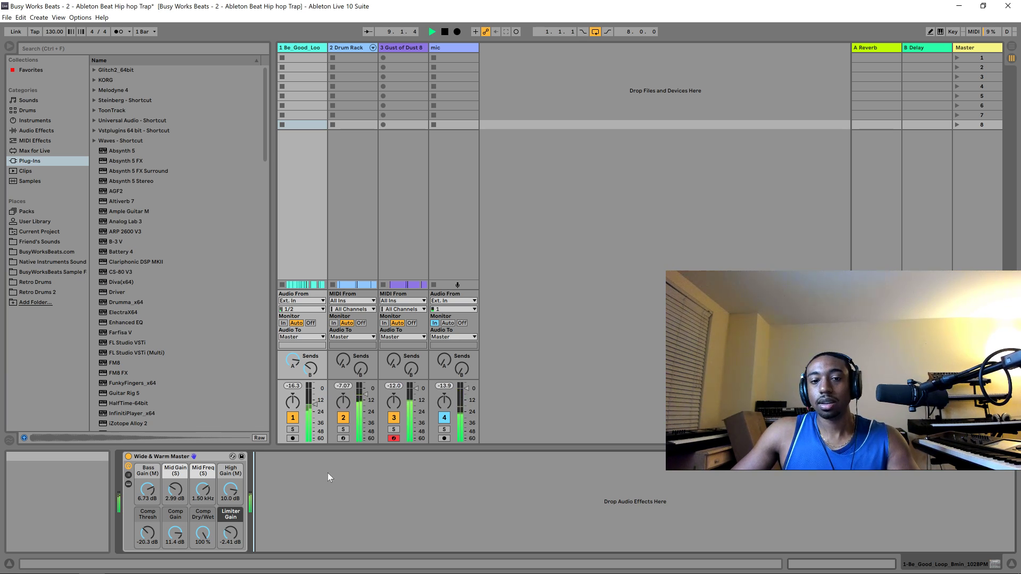
- Turn off the mic track's monitoring and add the EQ Three audio effect after the Wide & Warm Master rack on the vocal loop track
key("space")
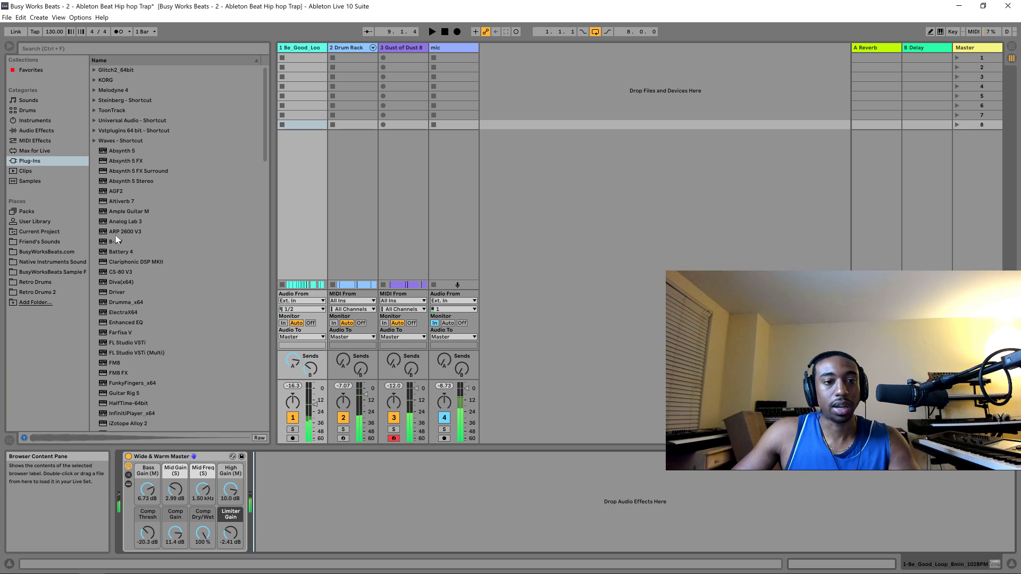
left_click(36, 130)
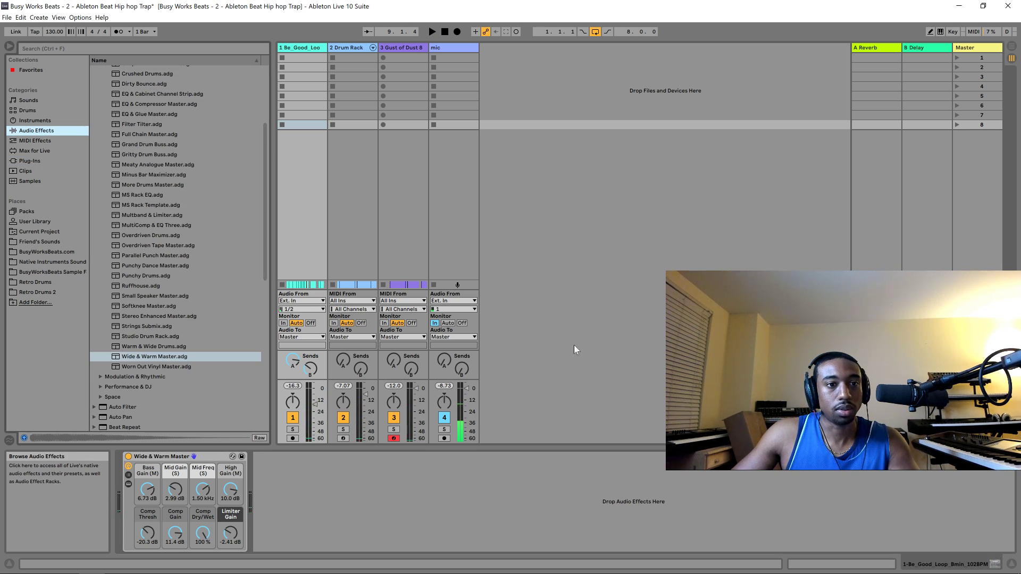
key("space")
left_click(462, 322)
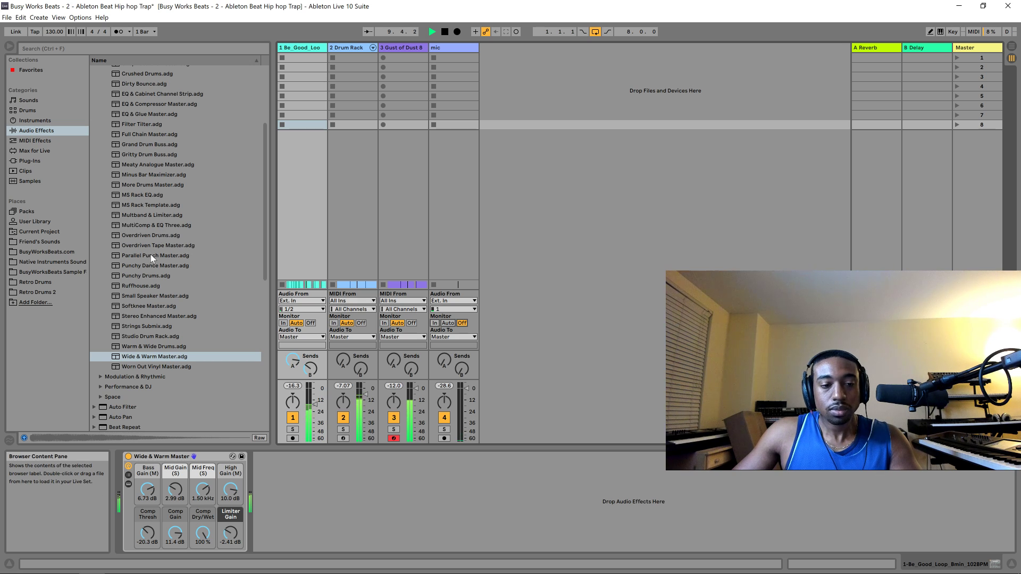
scroll(154, 260, "down", 3)
scroll(180, 284, "down", 3)
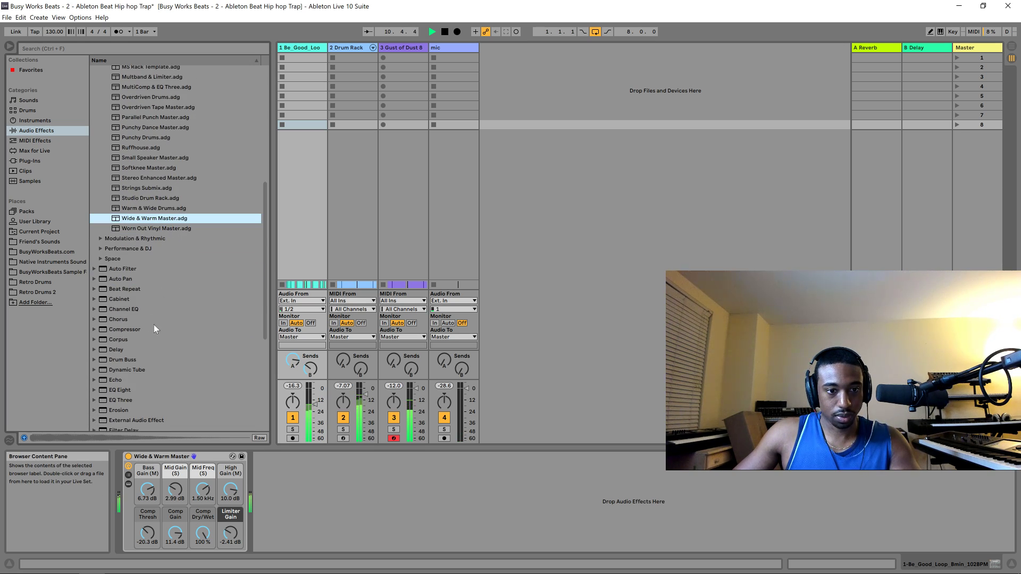
scroll(147, 313, "down", 1)
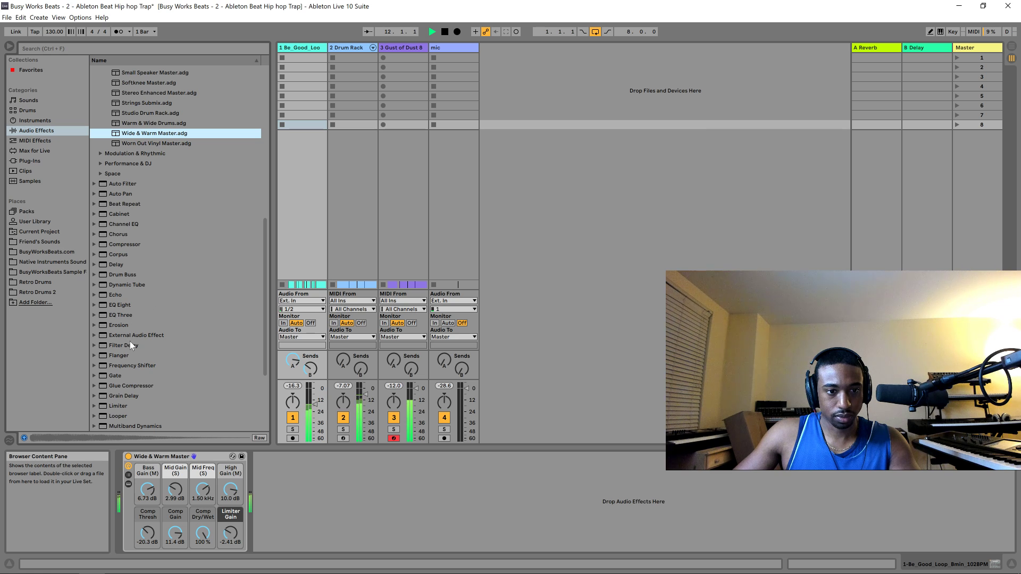
scroll(139, 368, "down", 1)
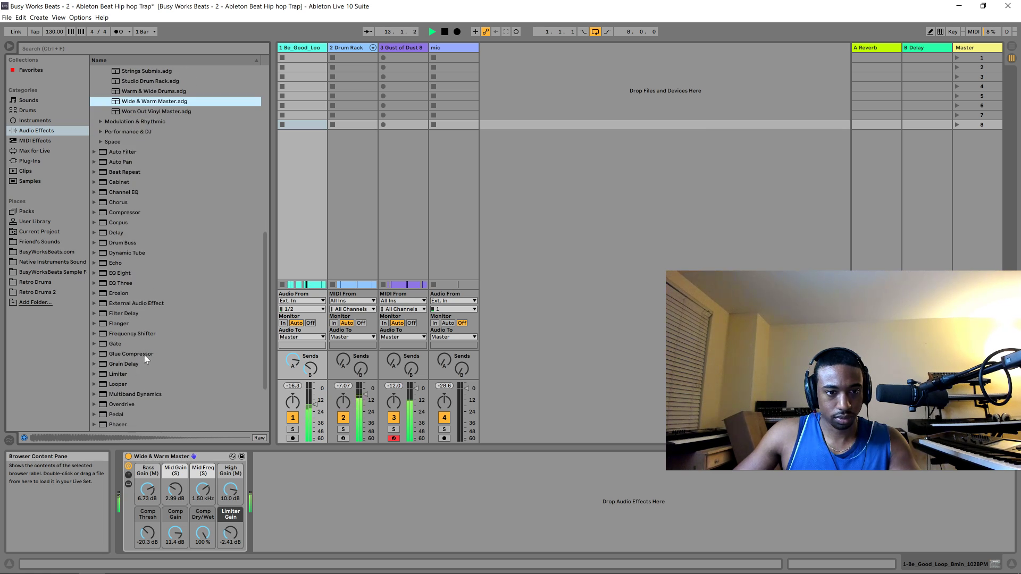
scroll(139, 318, "down", 1)
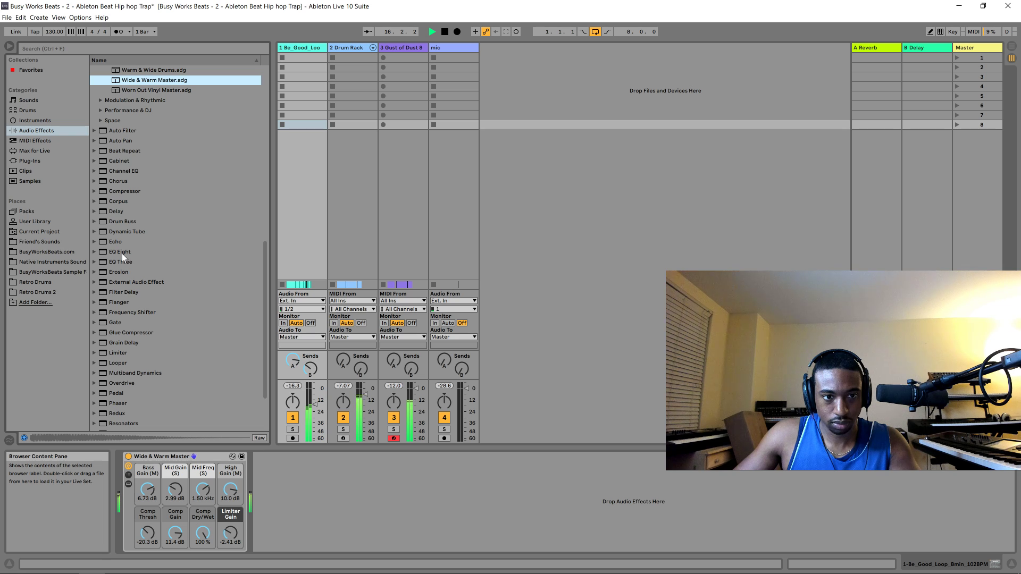
left_click_drag(123, 260, 303, 497)
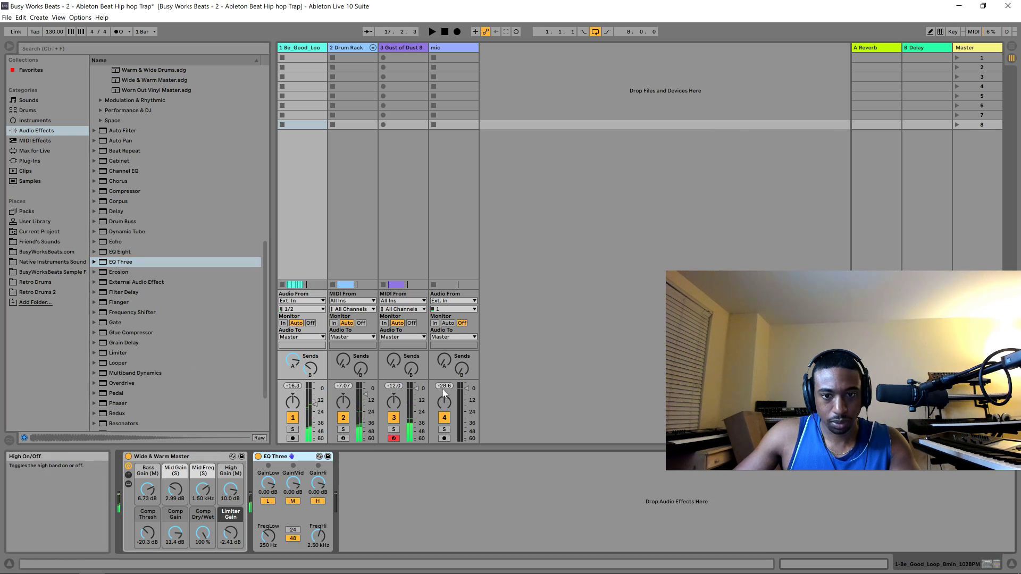
- Set the mic track's monitoring to In and show the automation of EQ Three's Device On switch in the arrangement
left_click(435, 323)
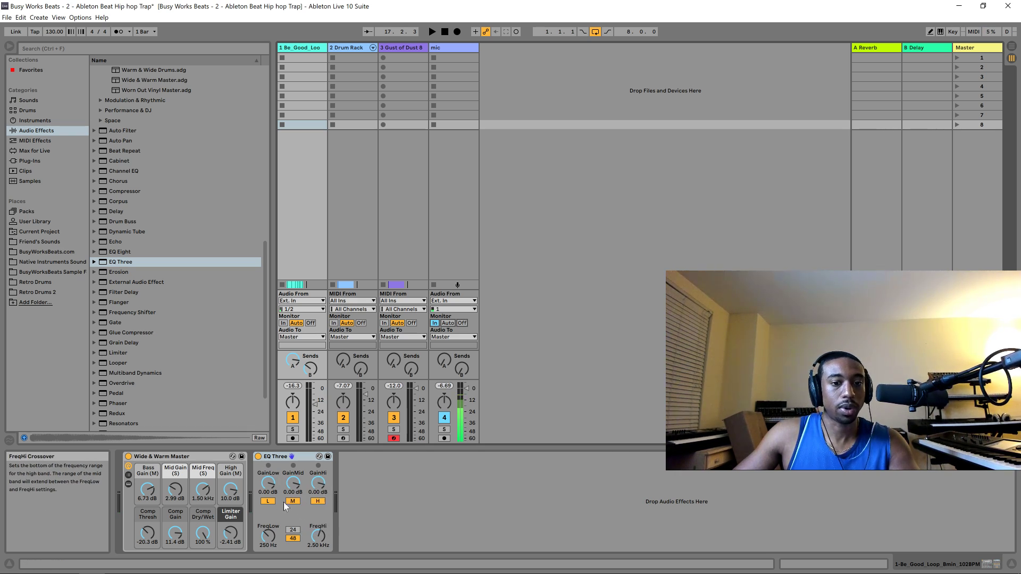
right_click(322, 486)
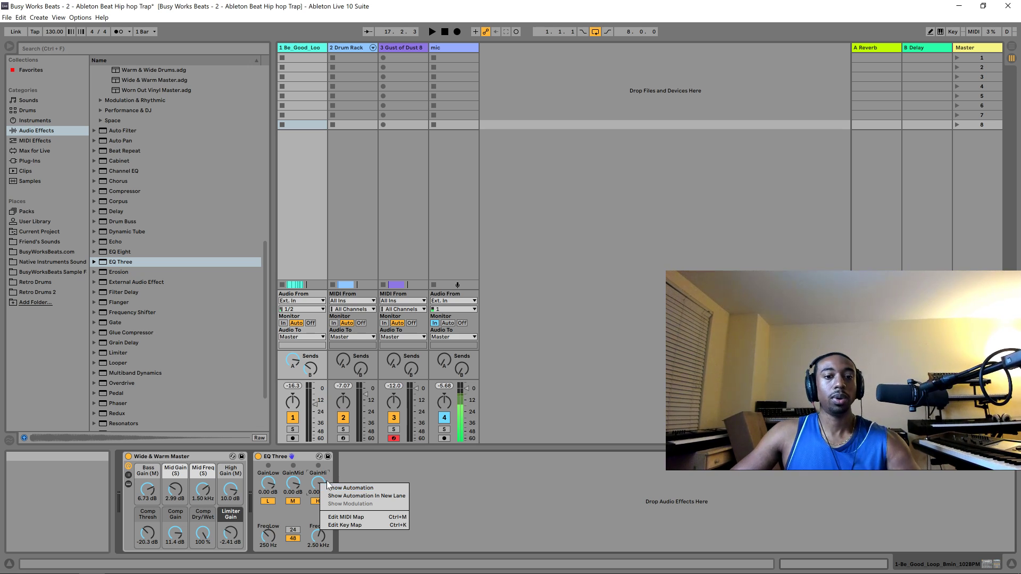
left_click(346, 475)
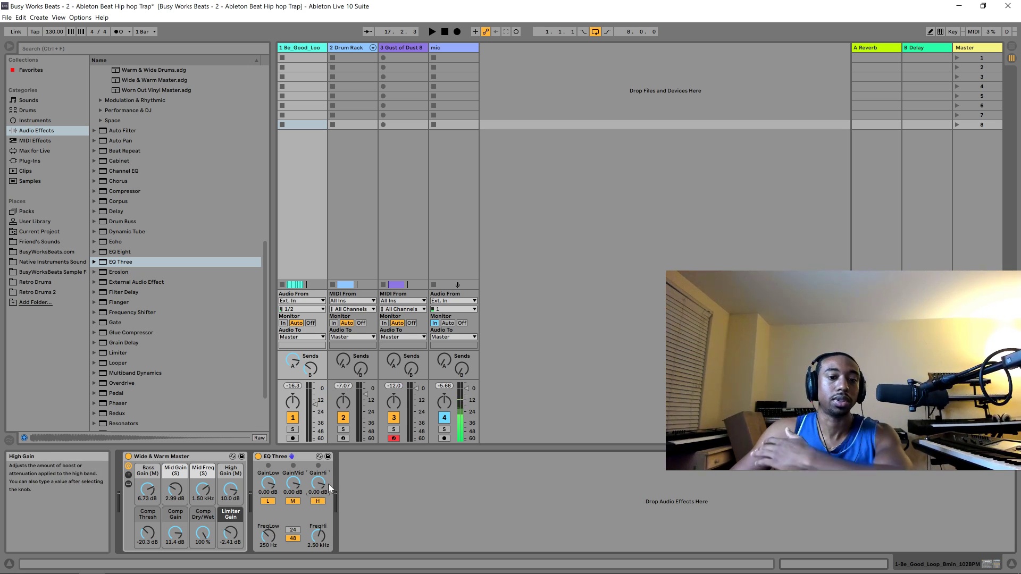
right_click(258, 457)
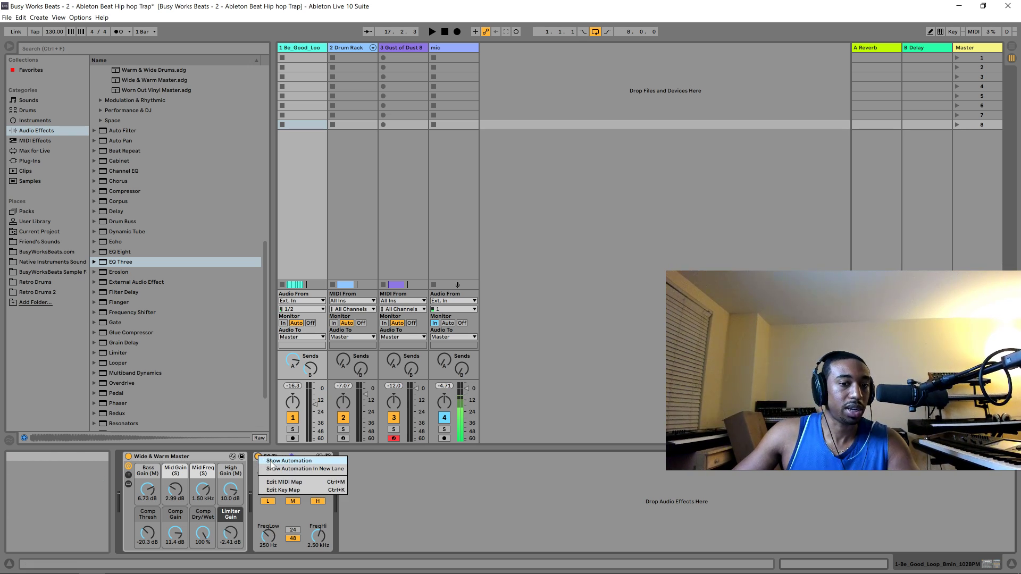
left_click(392, 492)
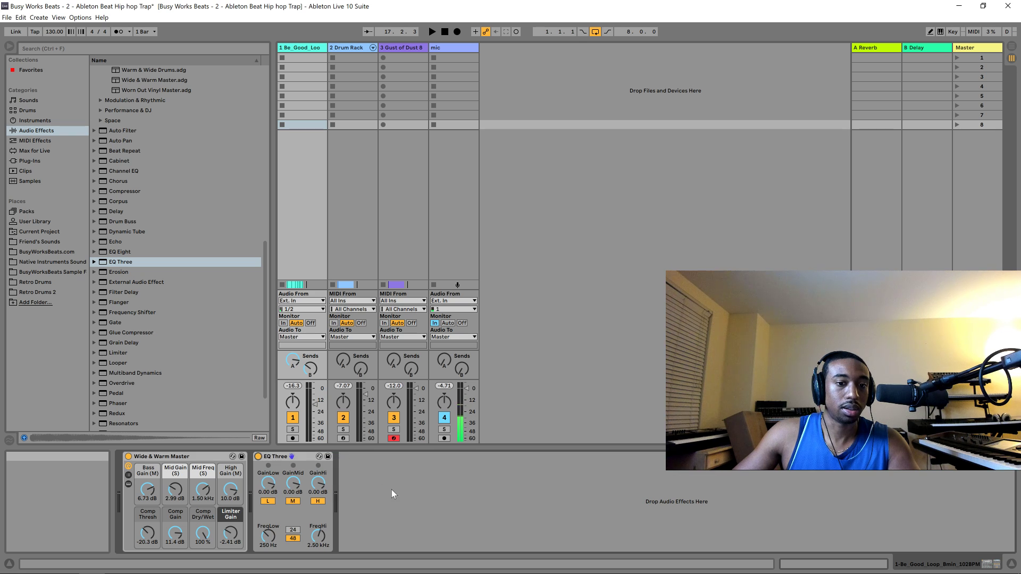
right_click(261, 461)
left_click(270, 465)
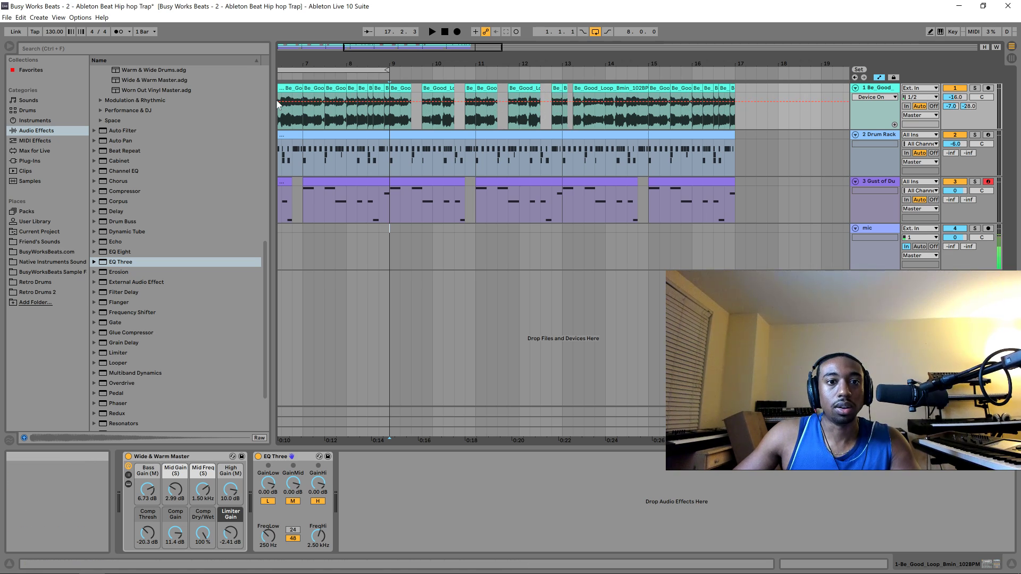
- Automate EQ Three's Device On switch so it is off before bar 9, on from bar 9 to 17, and off after
left_click_drag(280, 103, 280, 119)
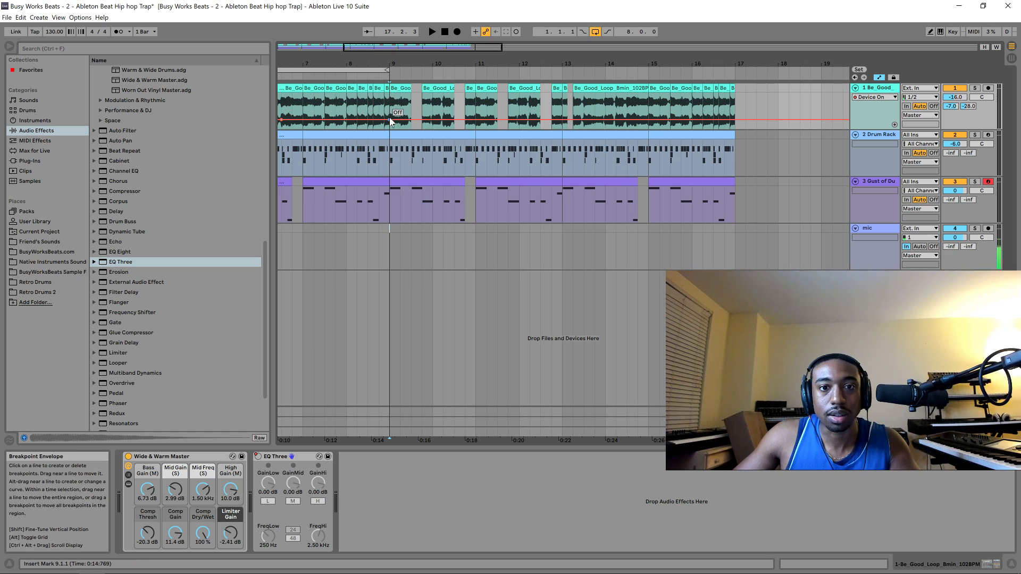
left_click_drag(395, 120, 389, 101)
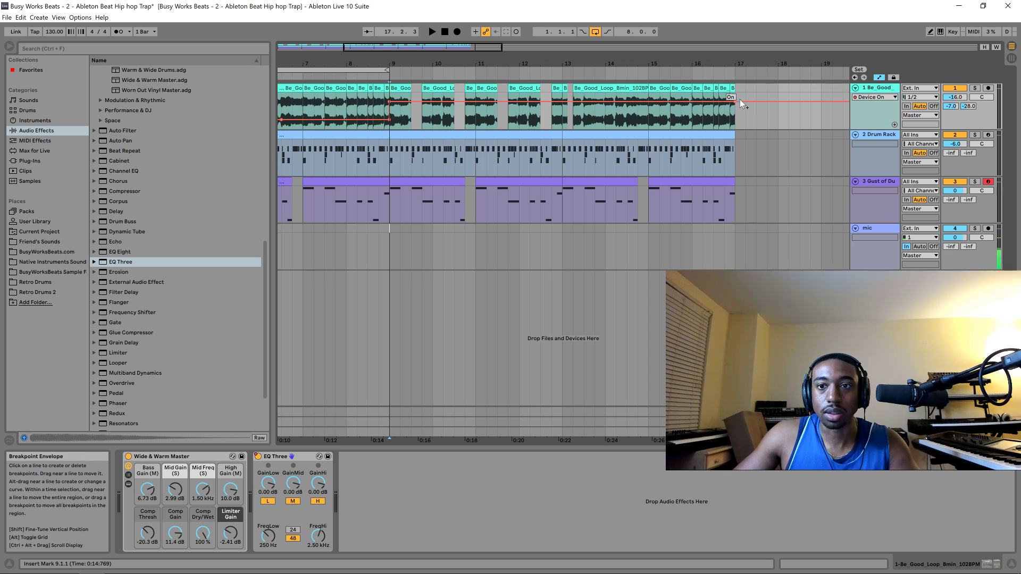
left_click_drag(743, 104, 743, 120)
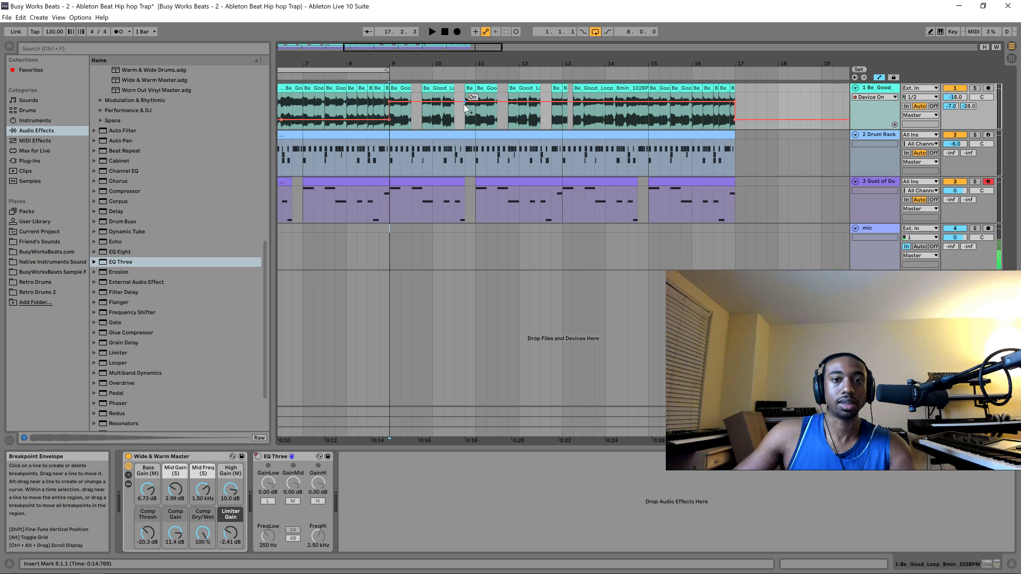
- While the beat plays, lower EQ Three's GainHi to -50.7 dB and return to the arrangement
key("space")
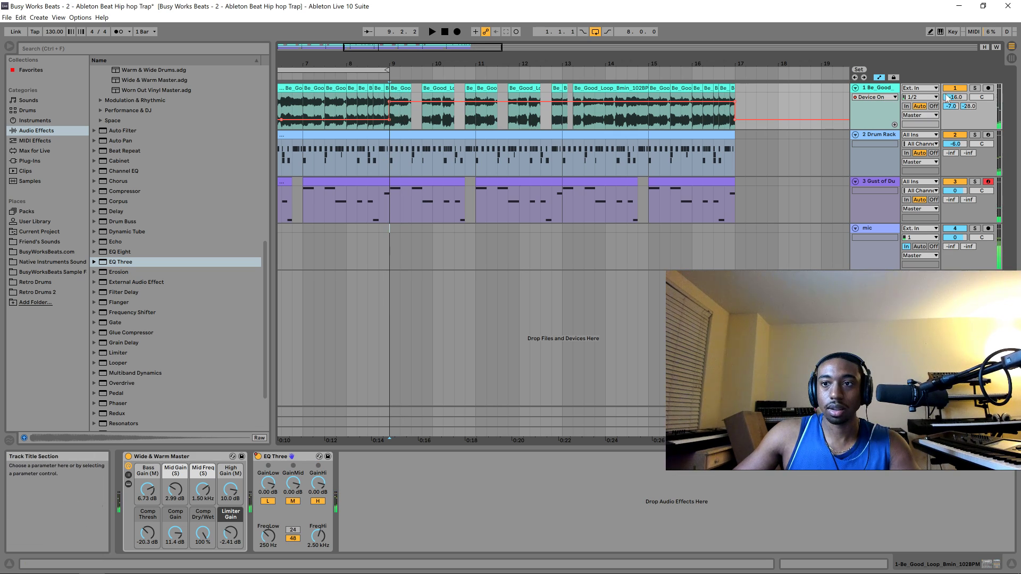
left_click(1011, 58)
left_click_drag(321, 483, 321, 514)
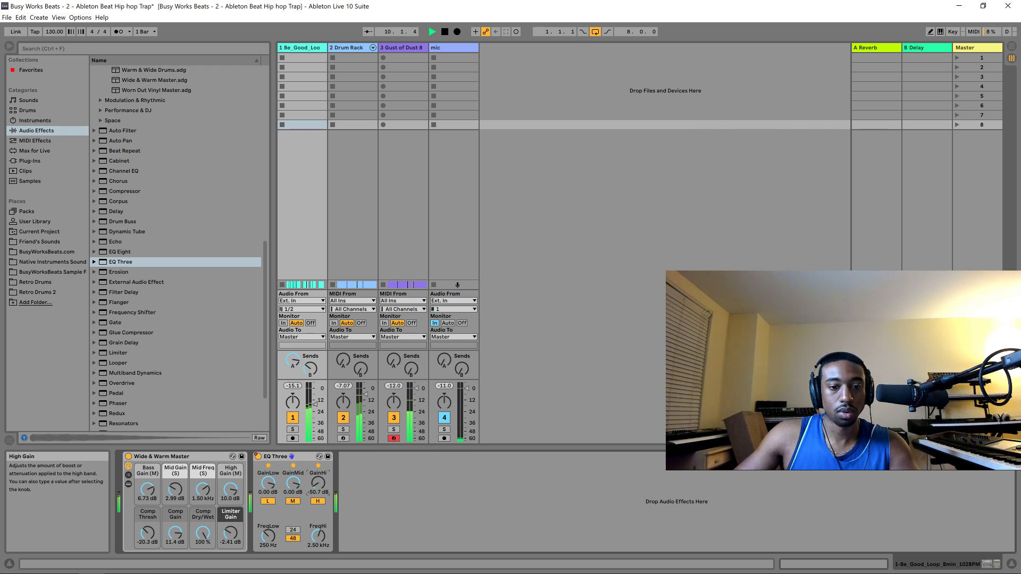
key("space")
left_click(1012, 48)
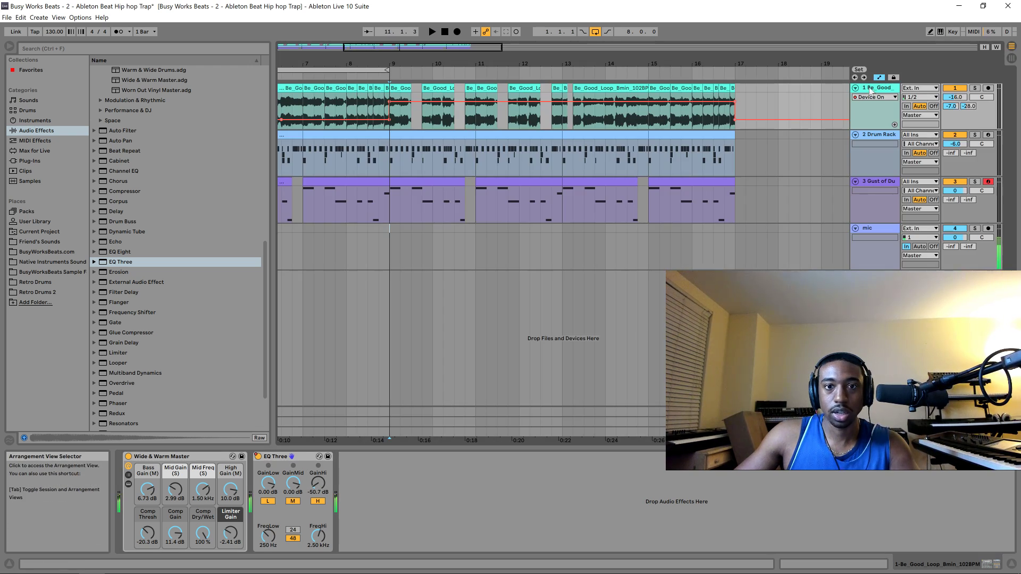
- Audition the beat from around bar 7 and save the Live set
key("space")
left_click(326, 79)
key("space")
key("ctrl+s")
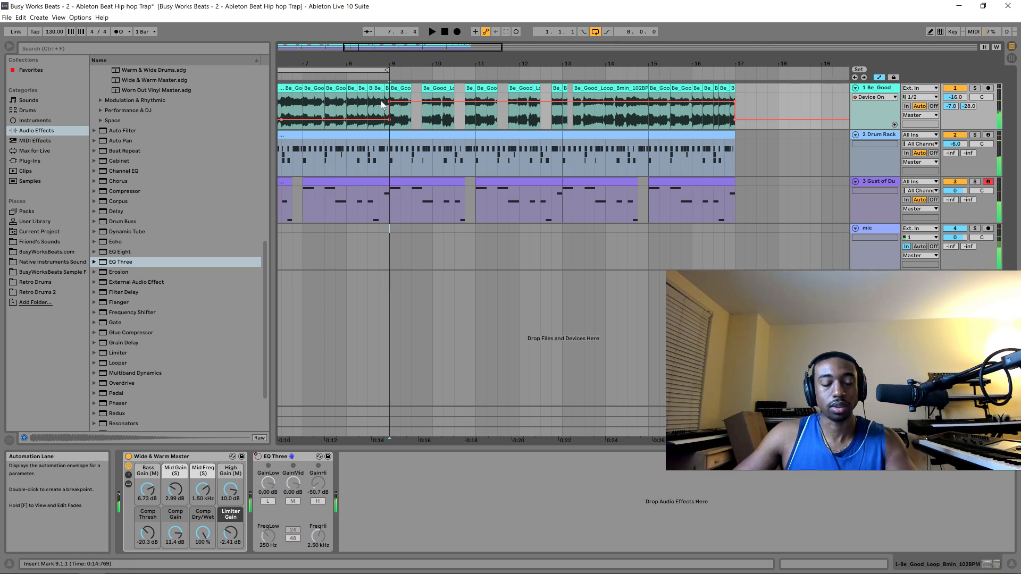
- Play the beat from bar 9 with the mic track's monitoring off, and return to the arrangement
key("Tab")
key("space")
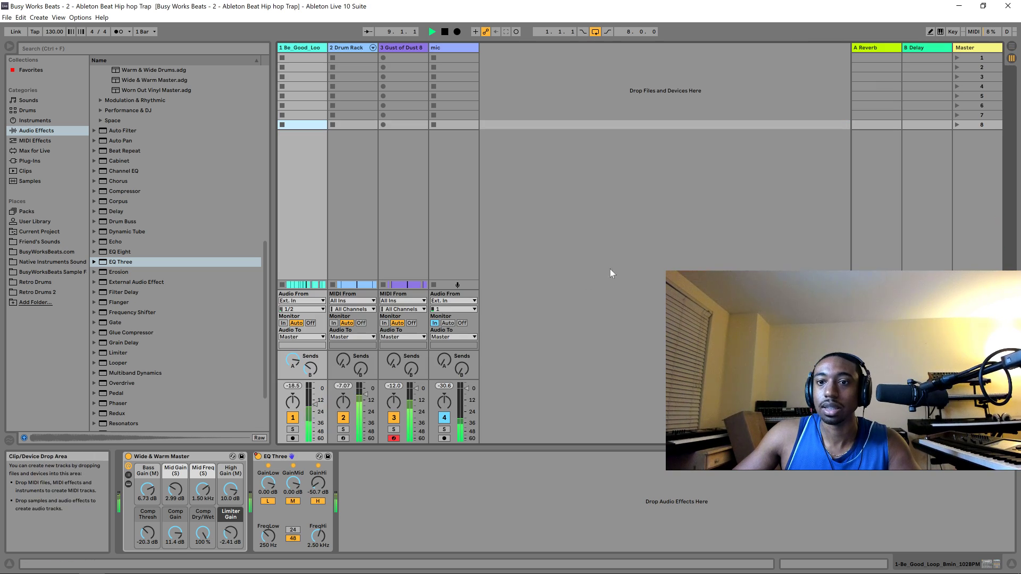
left_click(463, 324)
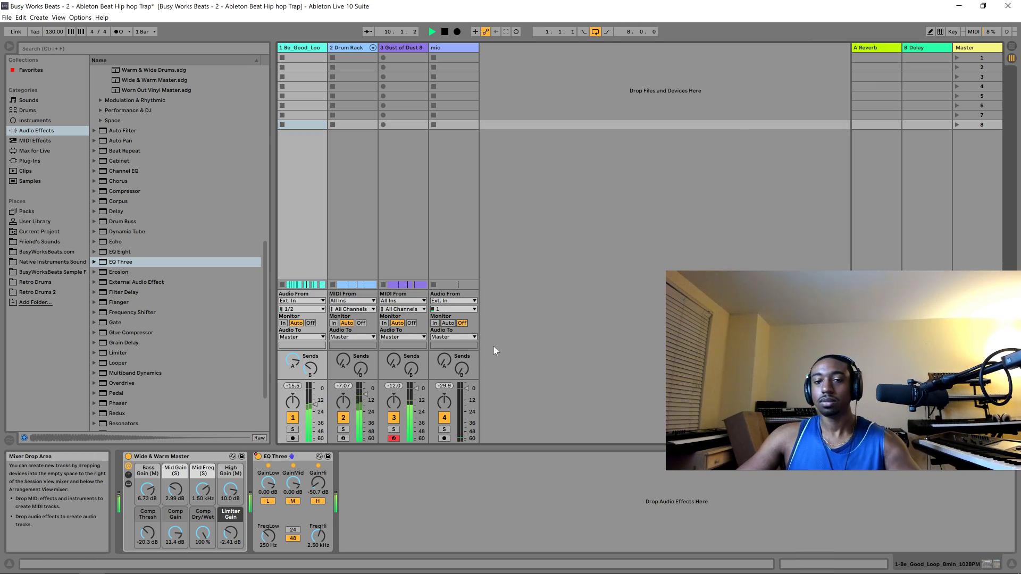
left_click(1012, 48)
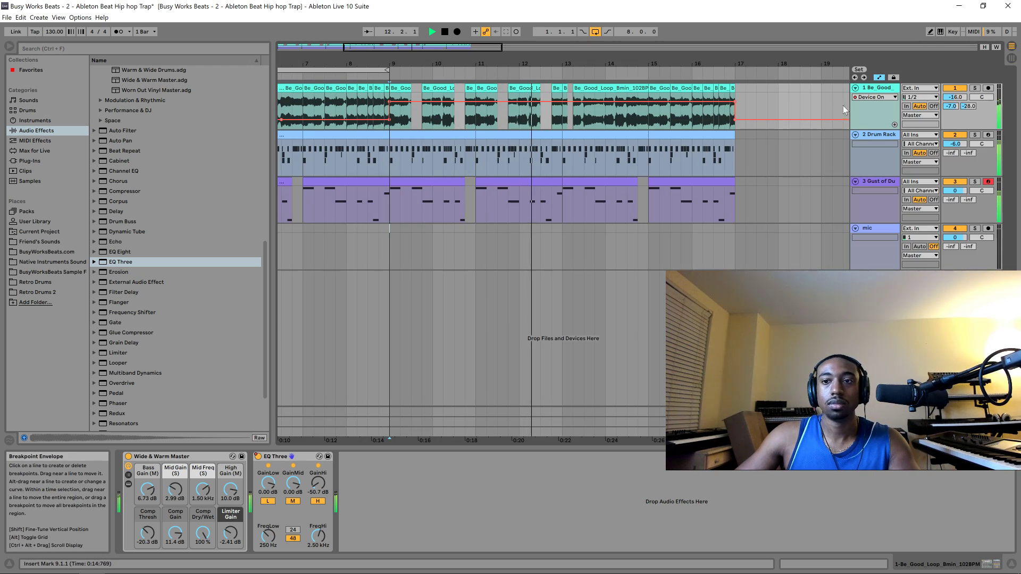
- Set the vocal loop track's displayed automation to None, and show EQ Three's Device On envelope again
left_click(894, 97)
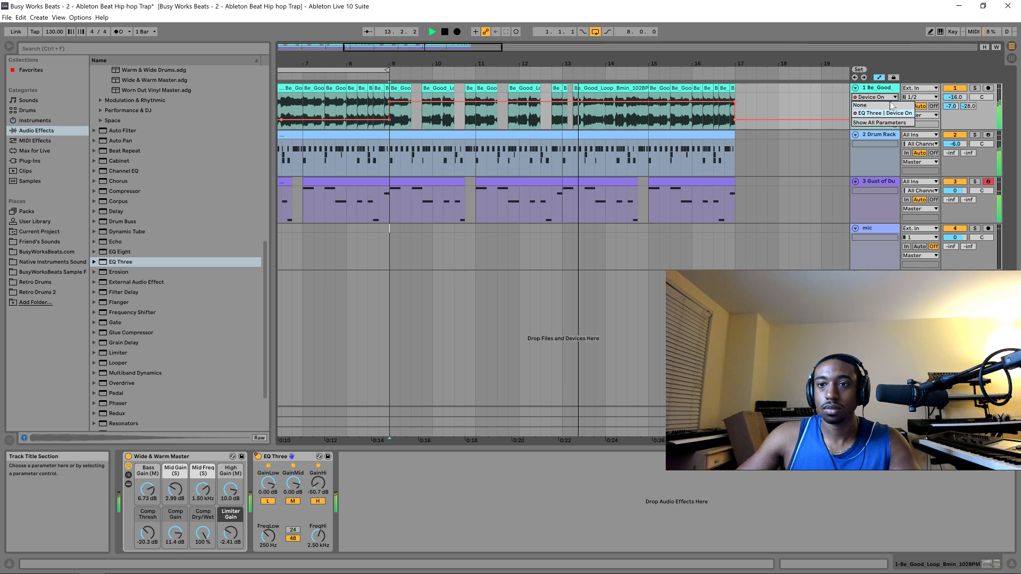
left_click(892, 105)
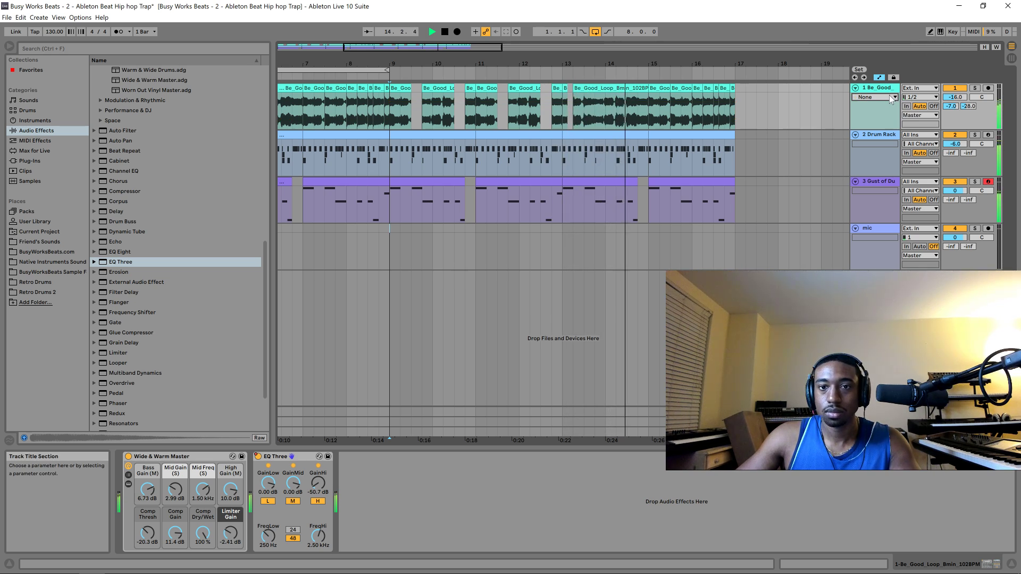
left_click(890, 98)
left_click(885, 113)
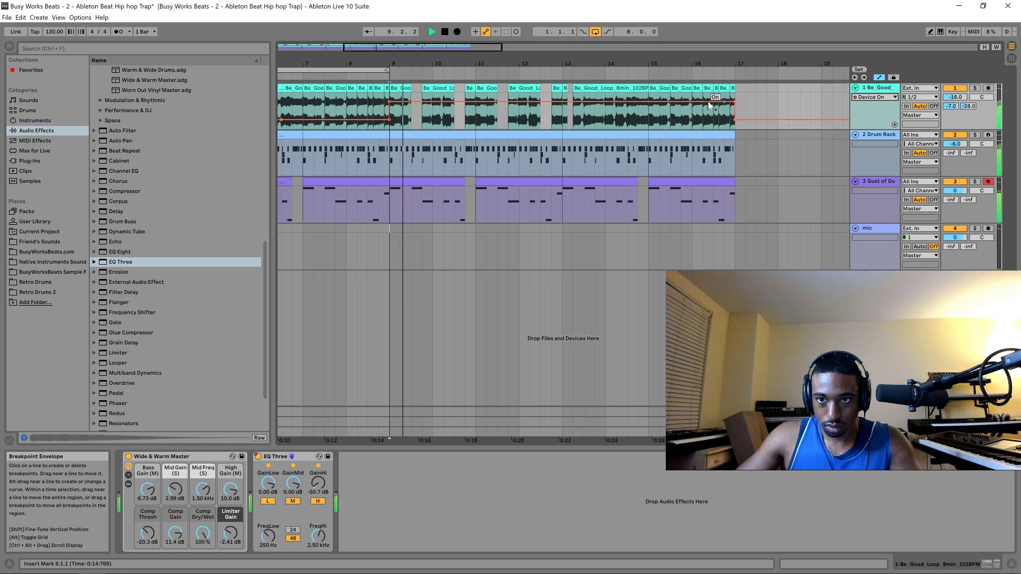
- Add a breakpoint at bar 16 of the EQ Three on/off envelope and try to delete the one at bar 17
left_click(691, 101)
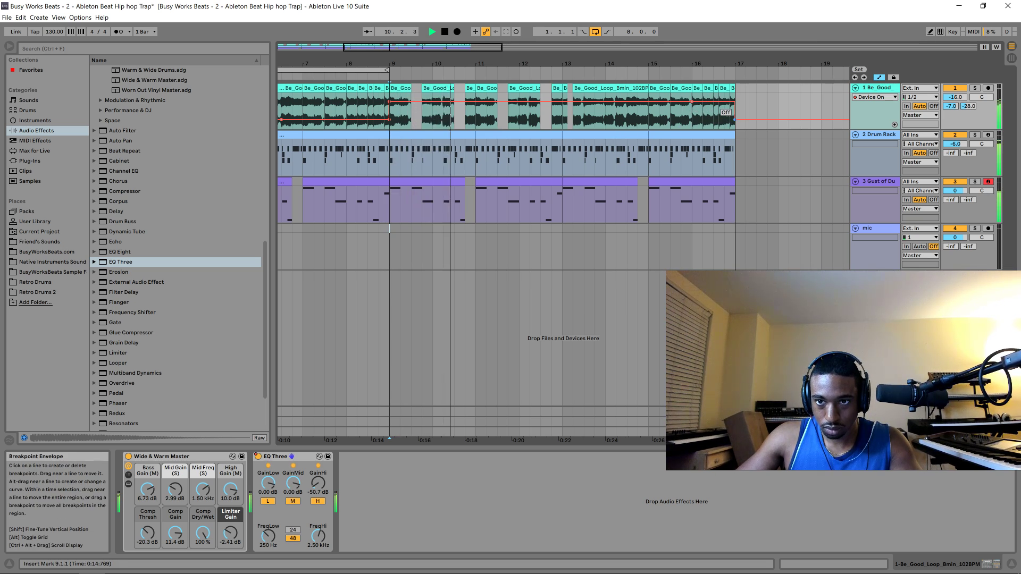
key("space")
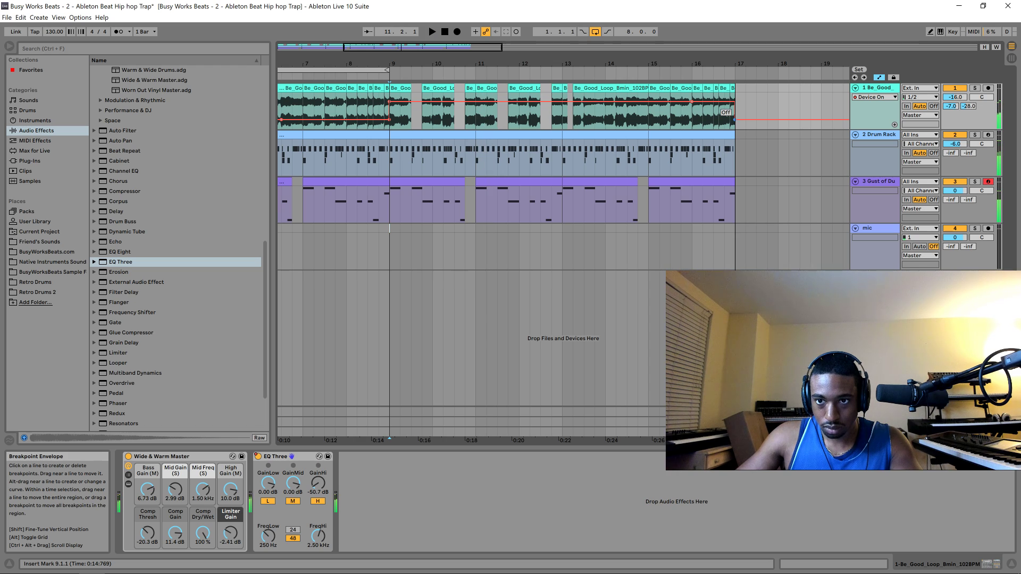
right_click(735, 101)
left_click(758, 155)
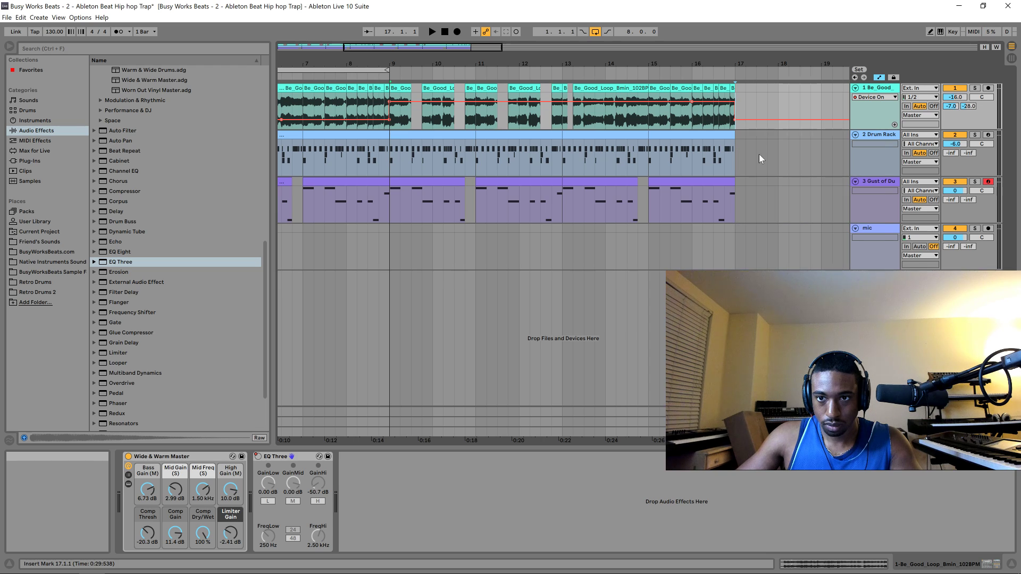
right_click(733, 100)
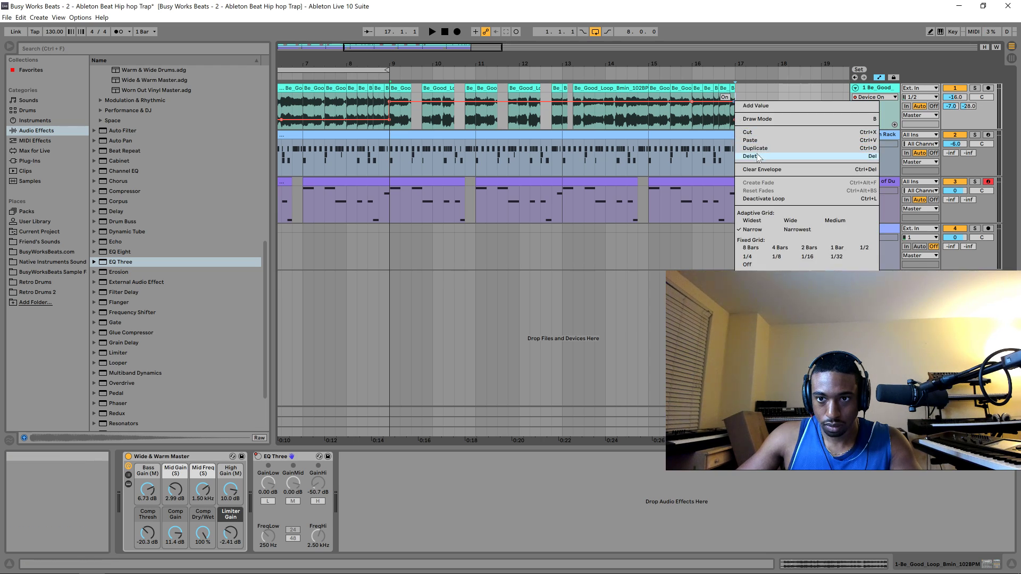
left_click(755, 155)
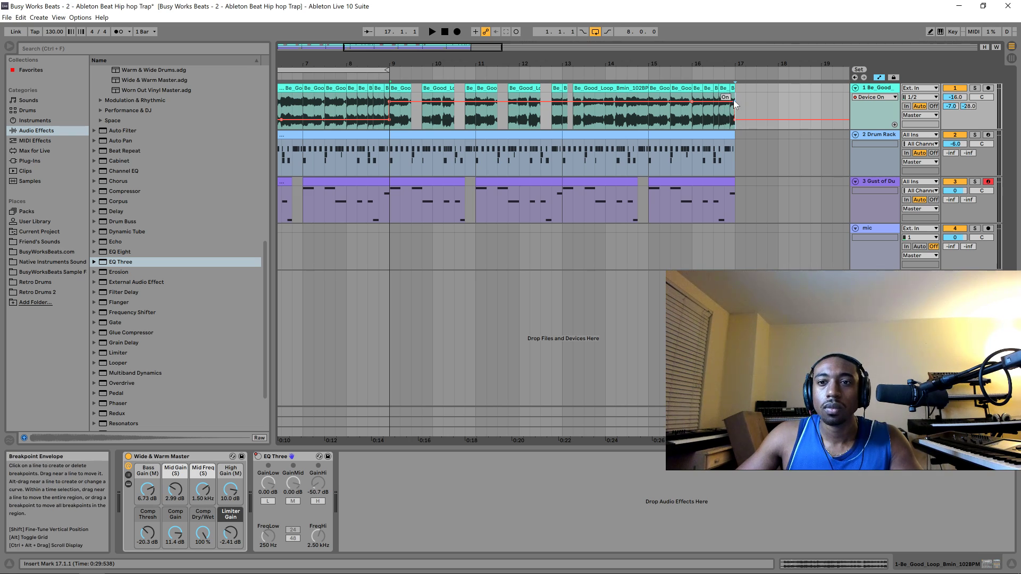
- Play the beat briefly, set the mic track's monitoring to In and try lowering the EQ Three envelope to Off between bars 16 and 17
key("space")
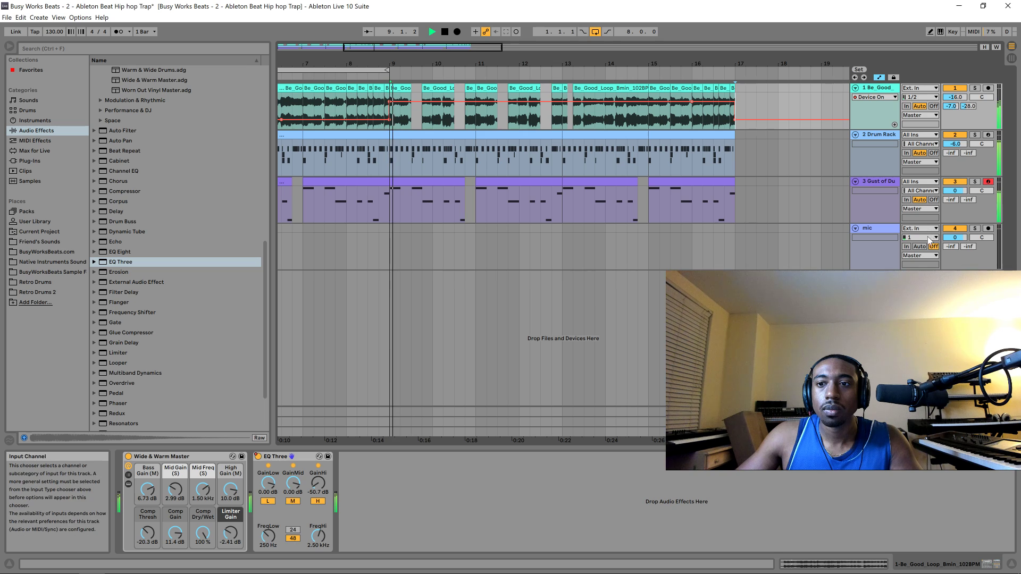
left_click(909, 247)
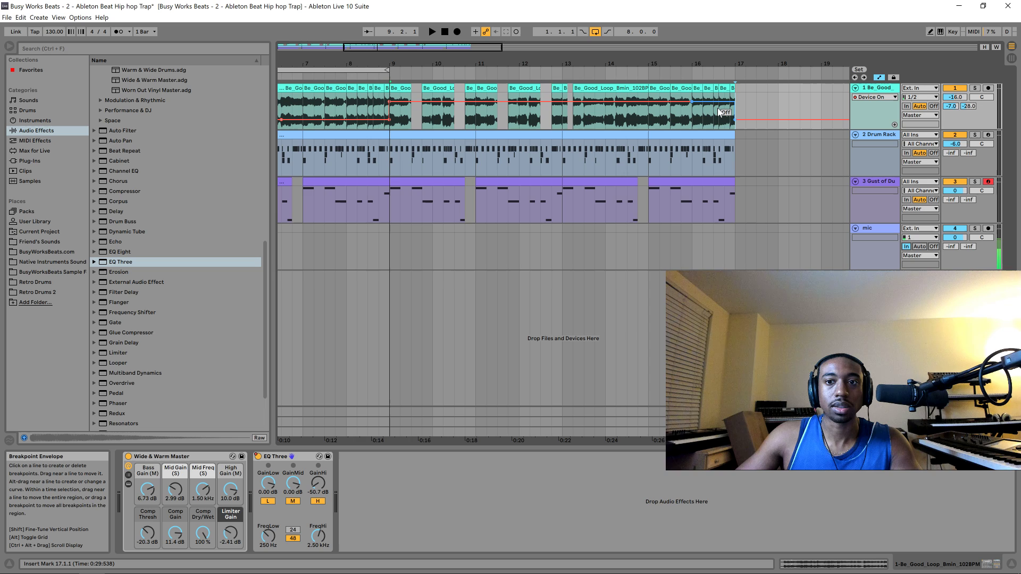
left_click_drag(719, 110, 719, 120)
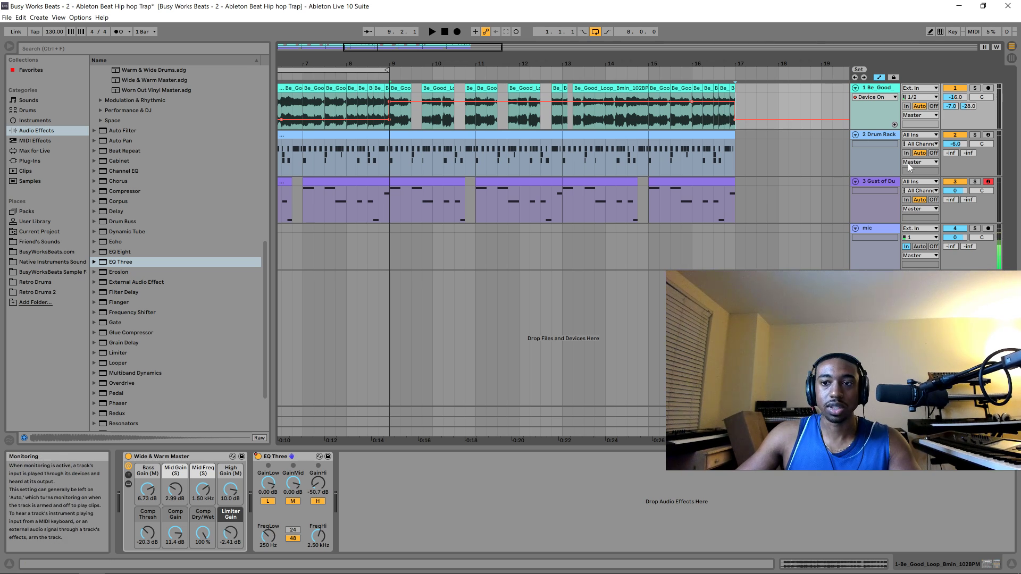
- Play the beat with the mic track's monitoring off and try raising the Gust of Dust 808's Spread to 41%
left_click(935, 247)
key("space")
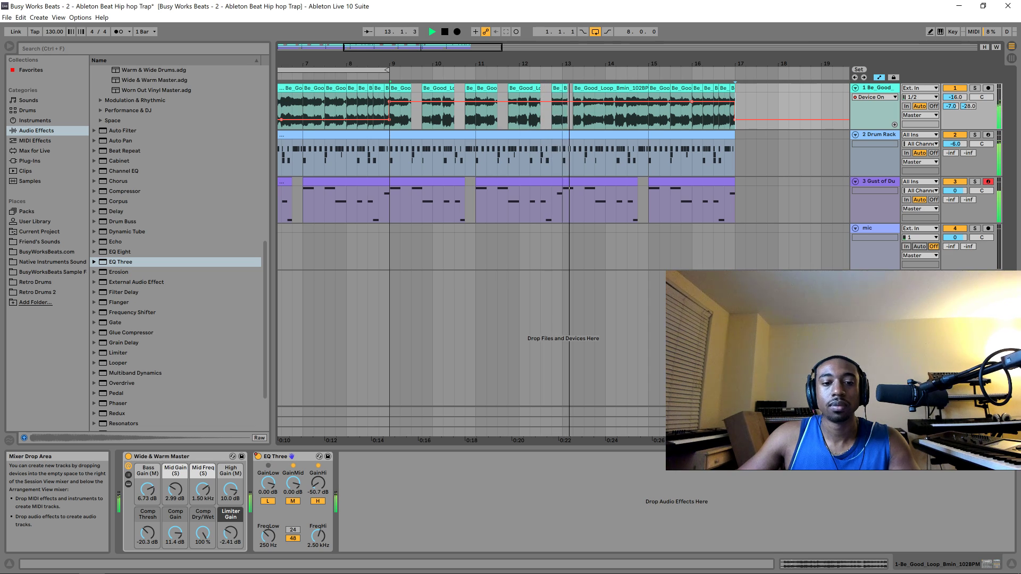
left_click(881, 209)
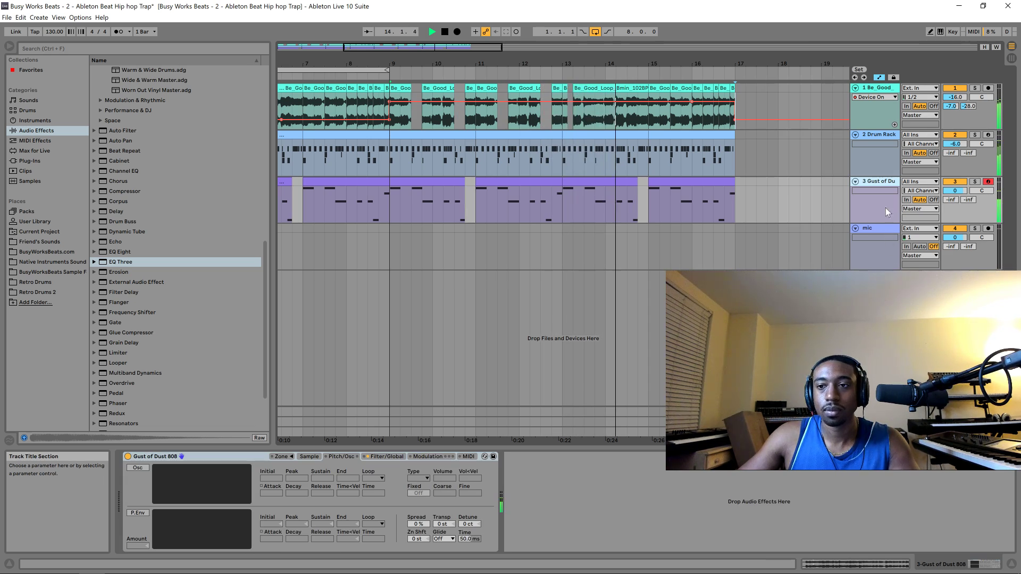
left_click(1012, 58)
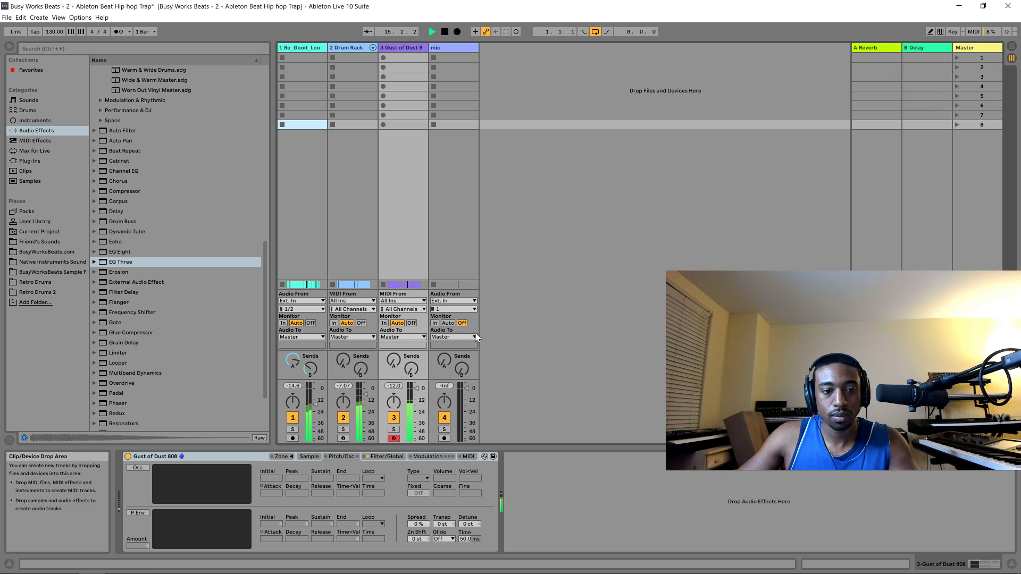
mouse_move(443, 523)
left_mouse_down()
mouse_move(443, 512)
mouse_move(443, 520)
left_mouse_up()
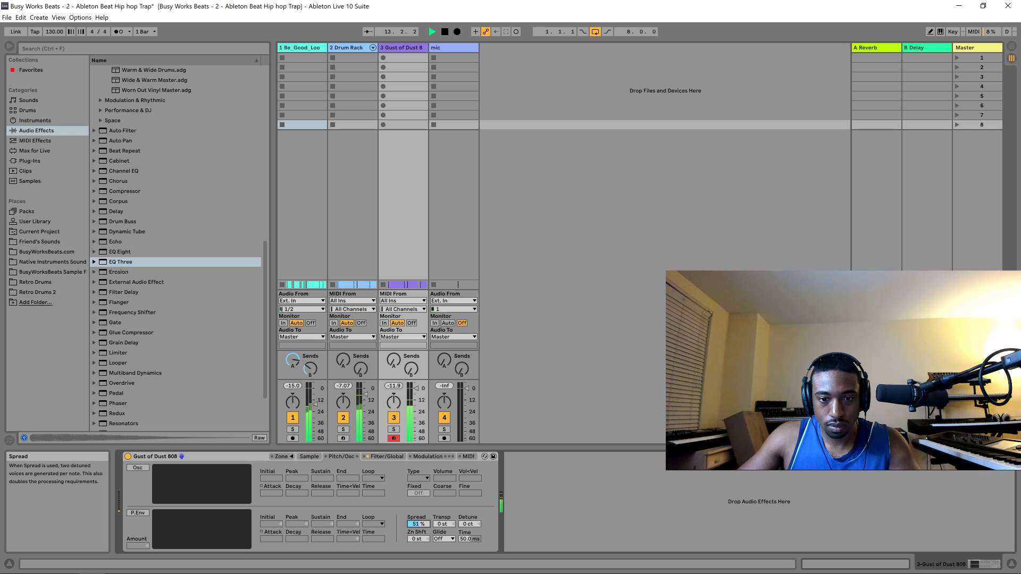
key("space")
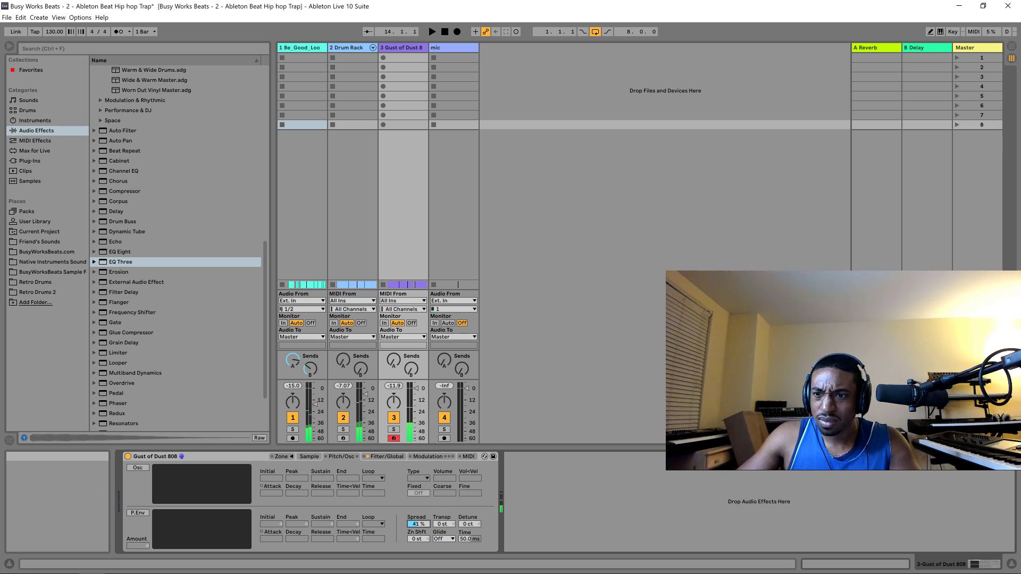
- Reset the 808's Spread to 0%, and raise it to 14% while the beat plays with mic monitoring off
left_click(433, 323)
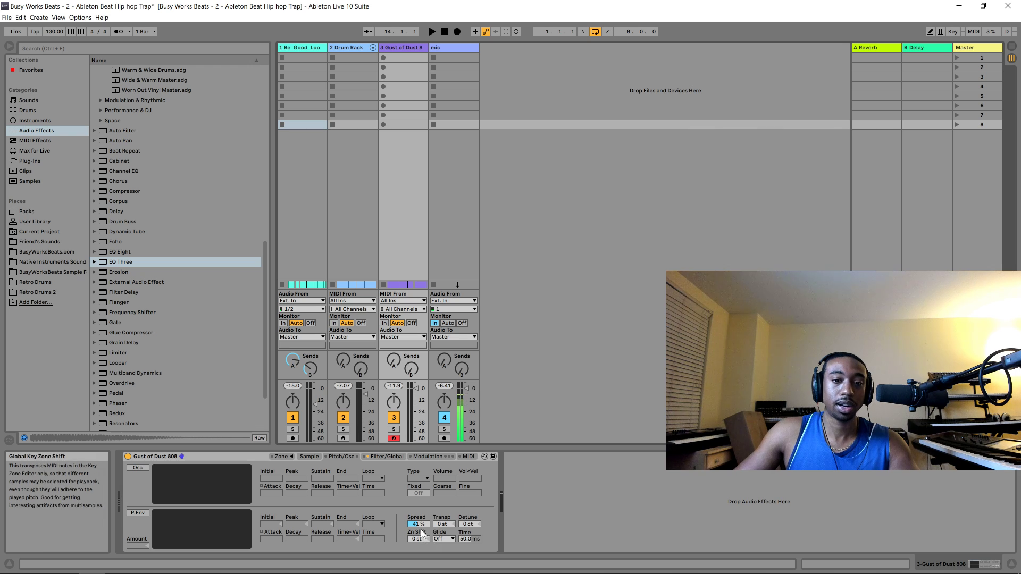
left_click_drag(419, 524, 419, 548)
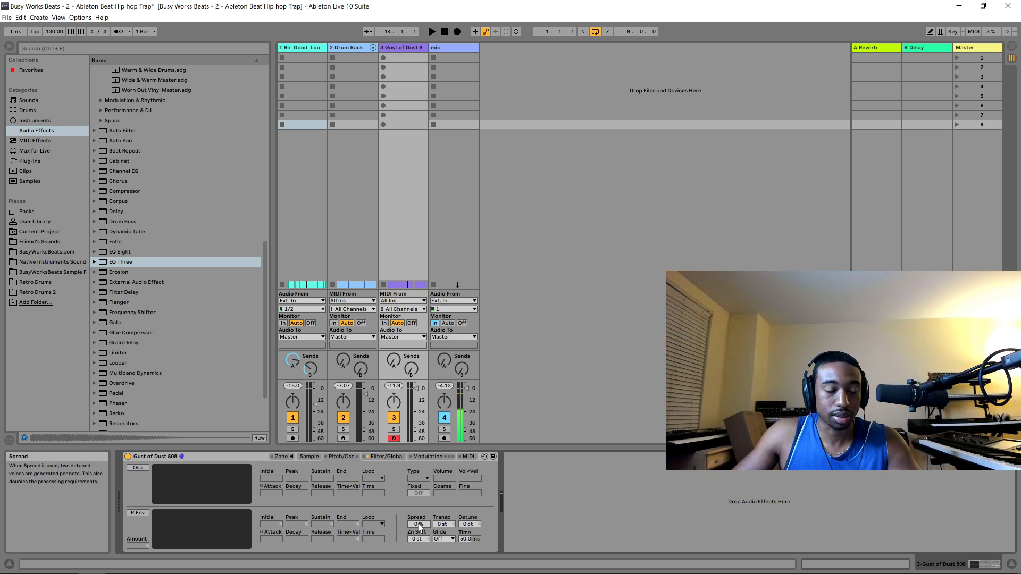
left_click(462, 322)
key("space")
left_click_drag(418, 524, 419, 519)
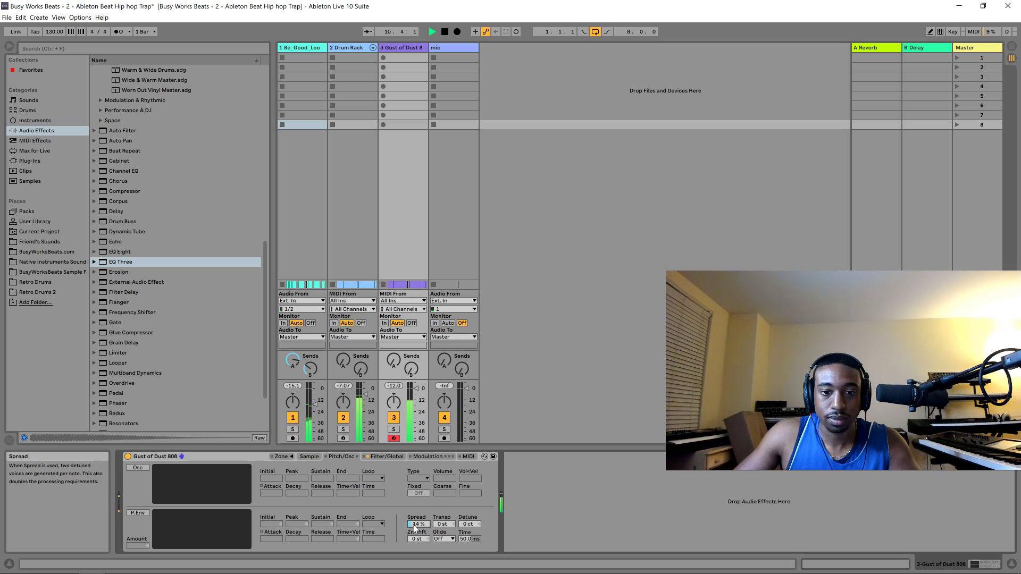
- Look through the 808 Sampler's filter, modulation, zone and sample settings during playback
left_click(384, 456)
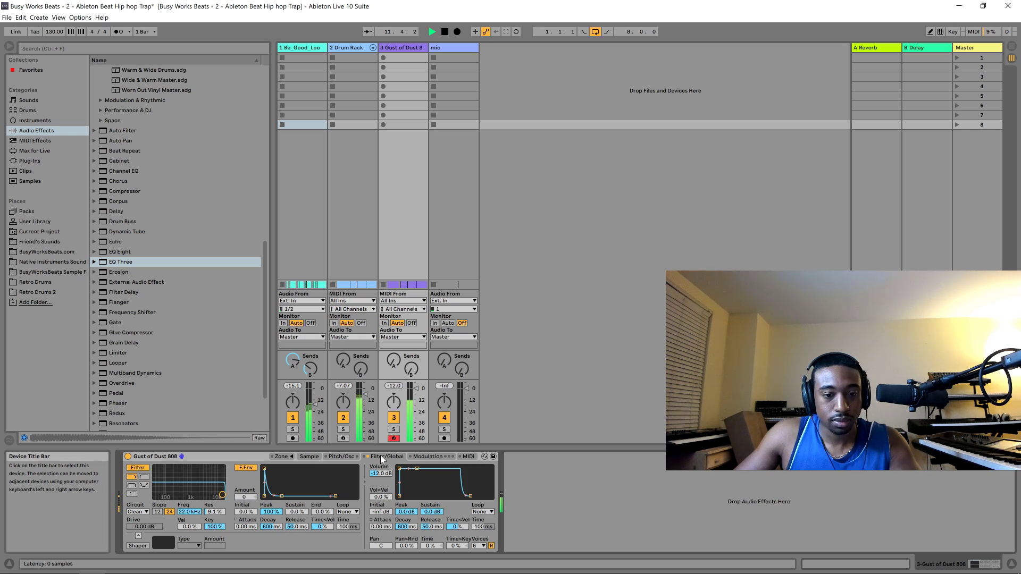
left_click(418, 457)
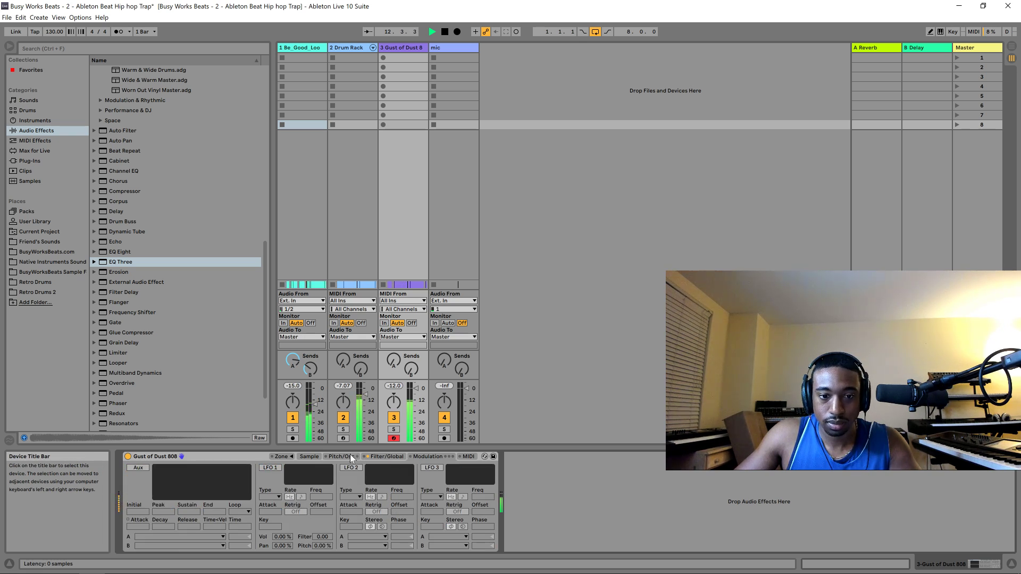
left_click(294, 457)
left_click(310, 455)
left_click(285, 456)
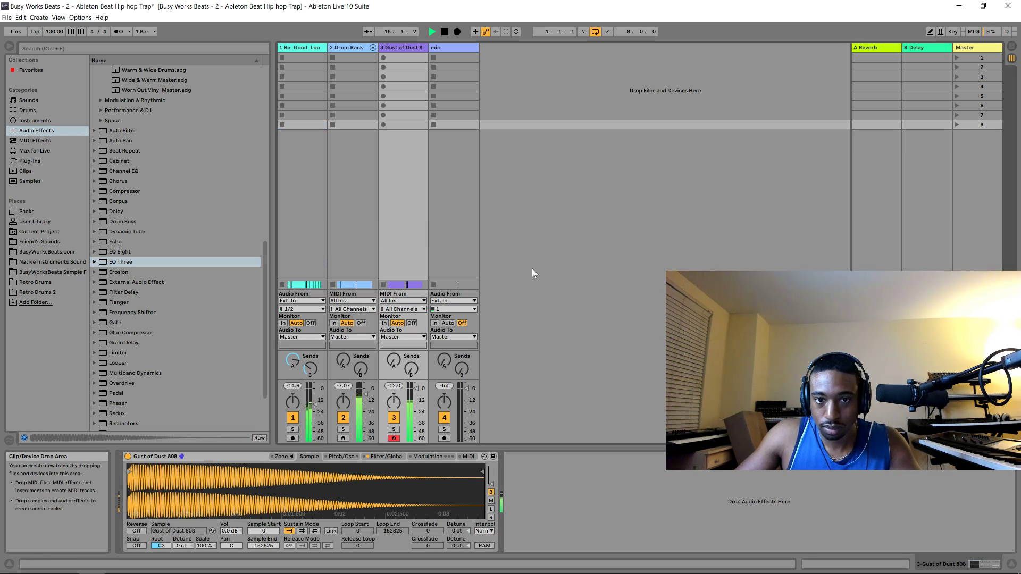
- Return to the arrangement, play the last 808 clip from bar 15, and open it for note editing
key("Tab")
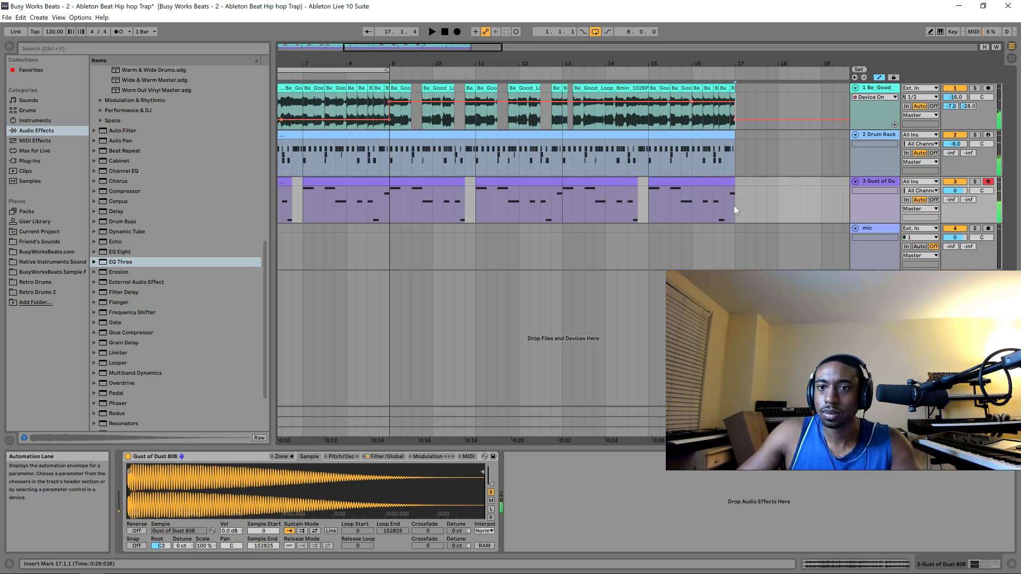
key("space")
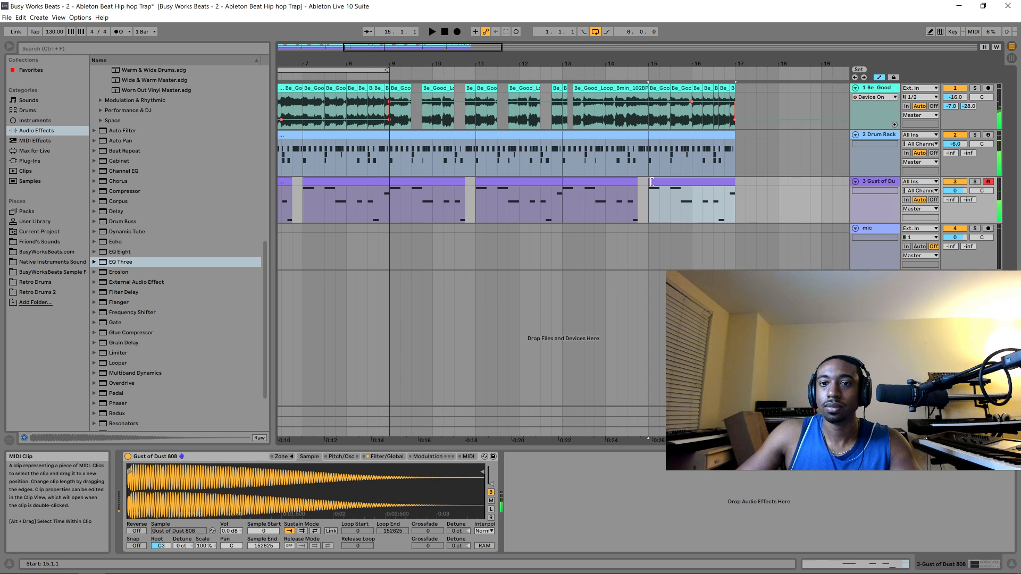
left_click(705, 186)
key("space")
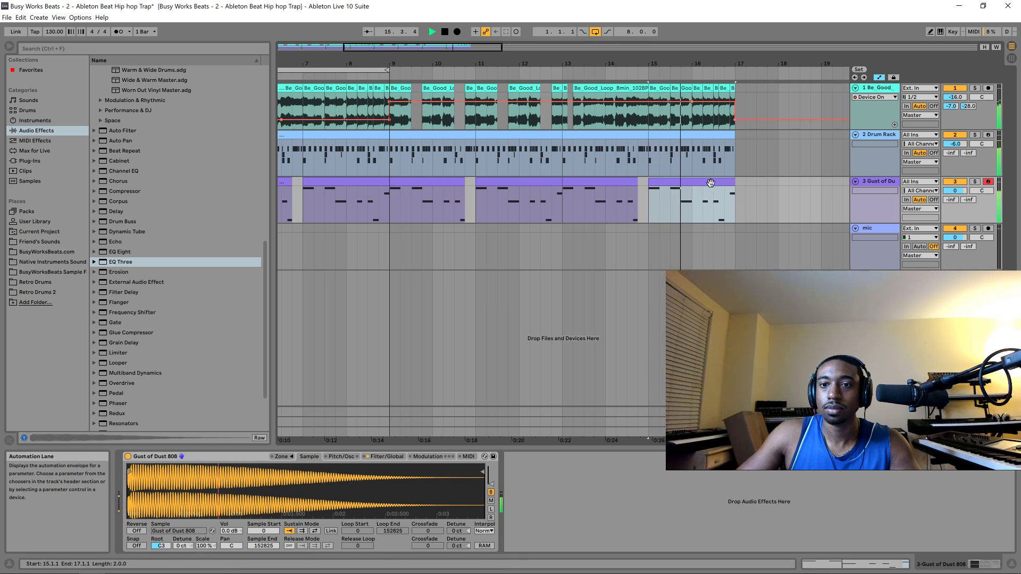
double_click(709, 181)
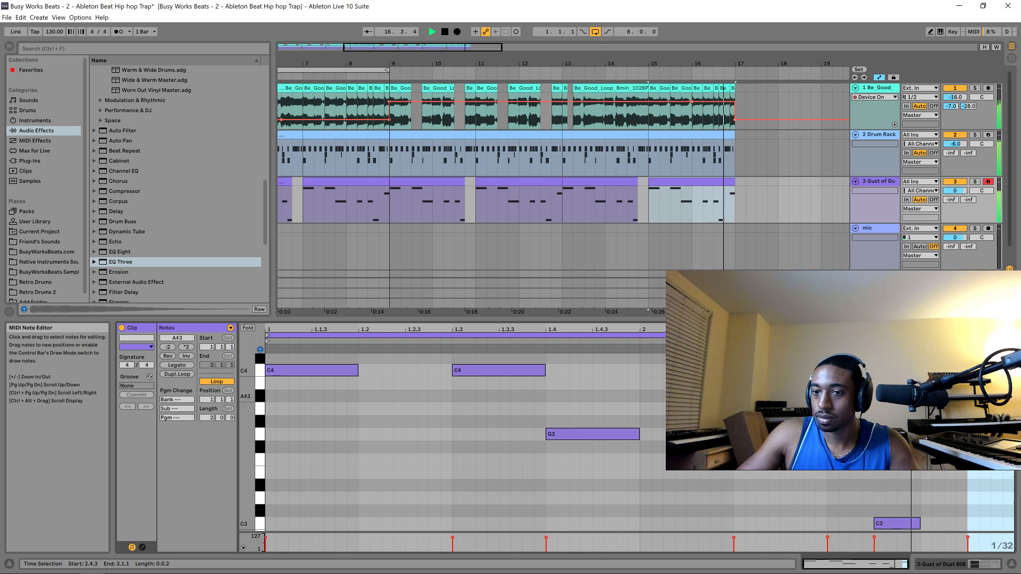
- Stop playback, add a note at 2.4.1 in the last 808 clip and transpose it up to G5
key("space")
scroll(923, 390, "up", 2)
double_click(923, 390)
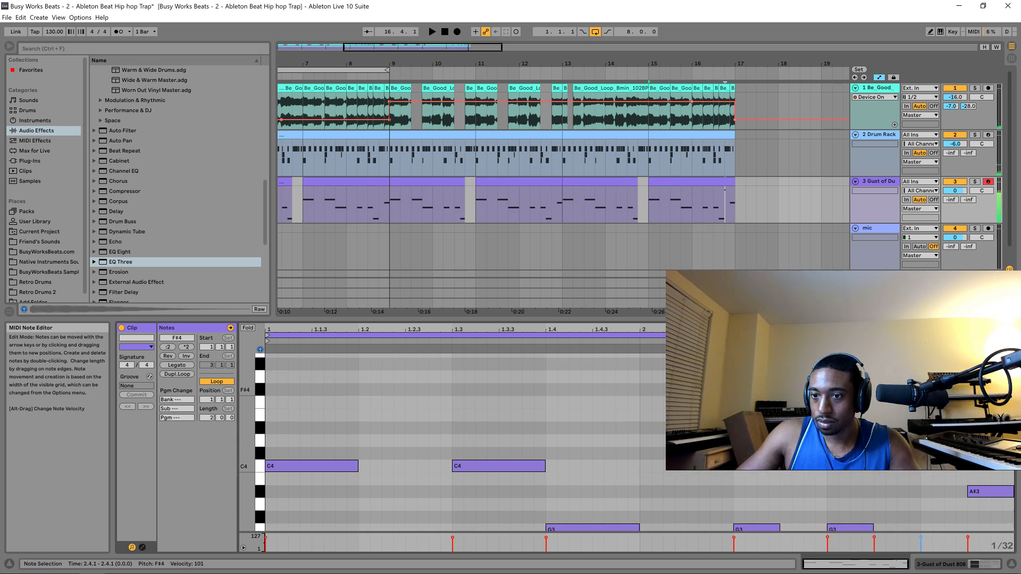
key("Up")
key("Up")
key("Up")
key("Up")
key("Up")
key("Up")
key("Up")
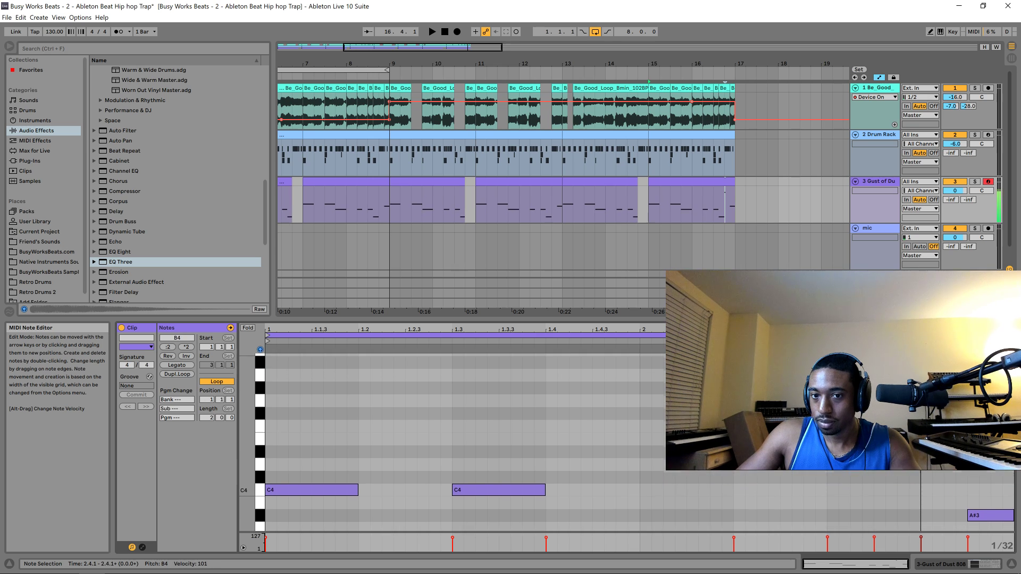
key("Up")
key("Up")
key("Up")
key("Up")
key("Up")
key("Up")
key("Up")
- Play the clip from bar 15 and extend the new G5 note to end at 2.4.2
key("space")
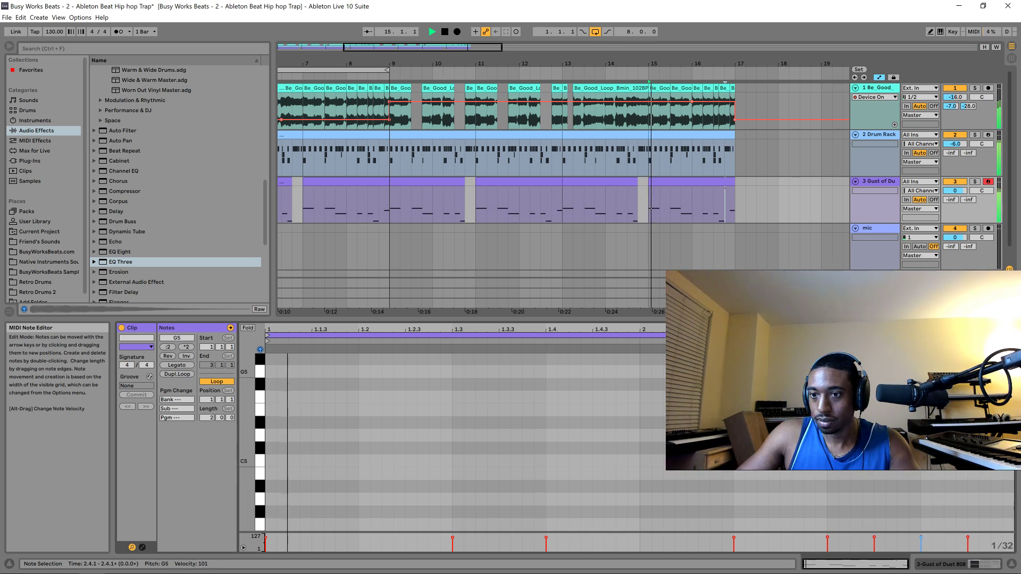
scroll(466, 441, "down", 5)
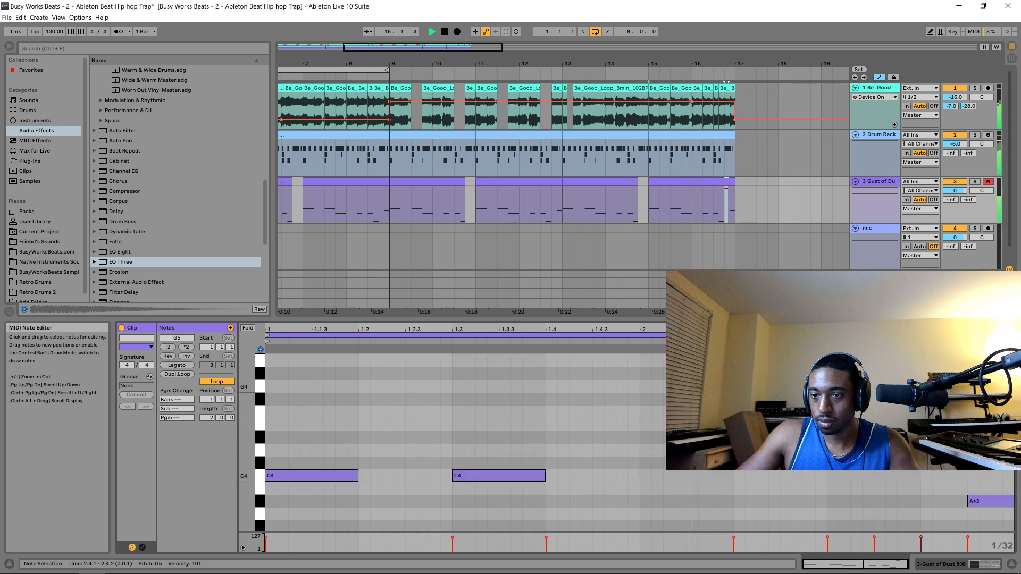
scroll(465, 441, "up", 6)
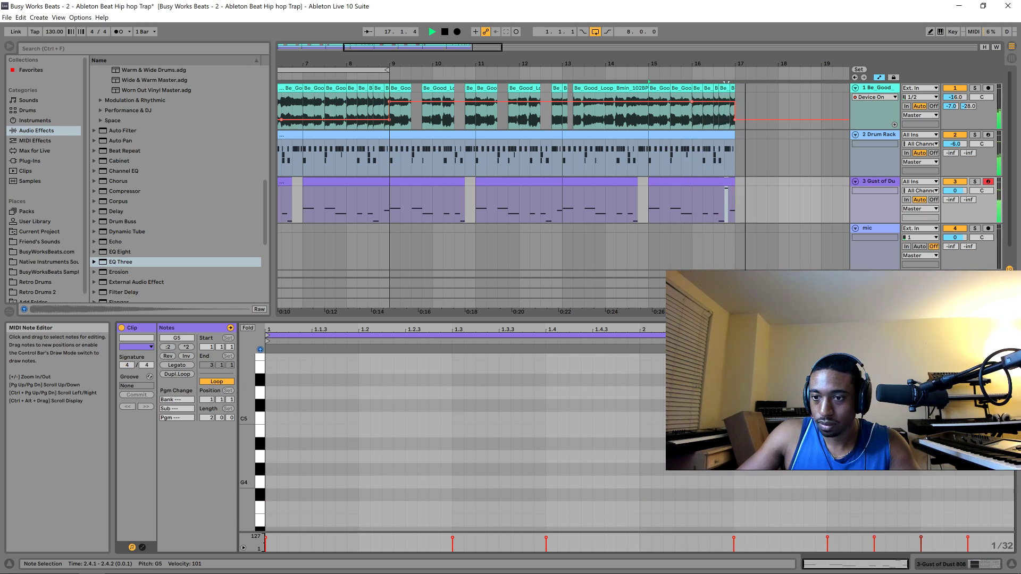
scroll(465, 442, "down", 5)
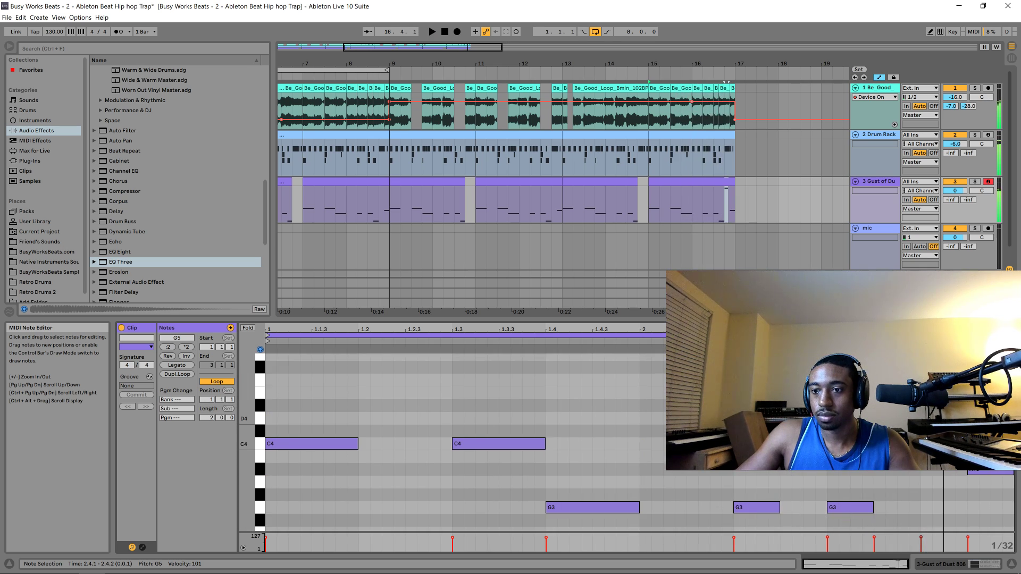
scroll(466, 441, "up", 6)
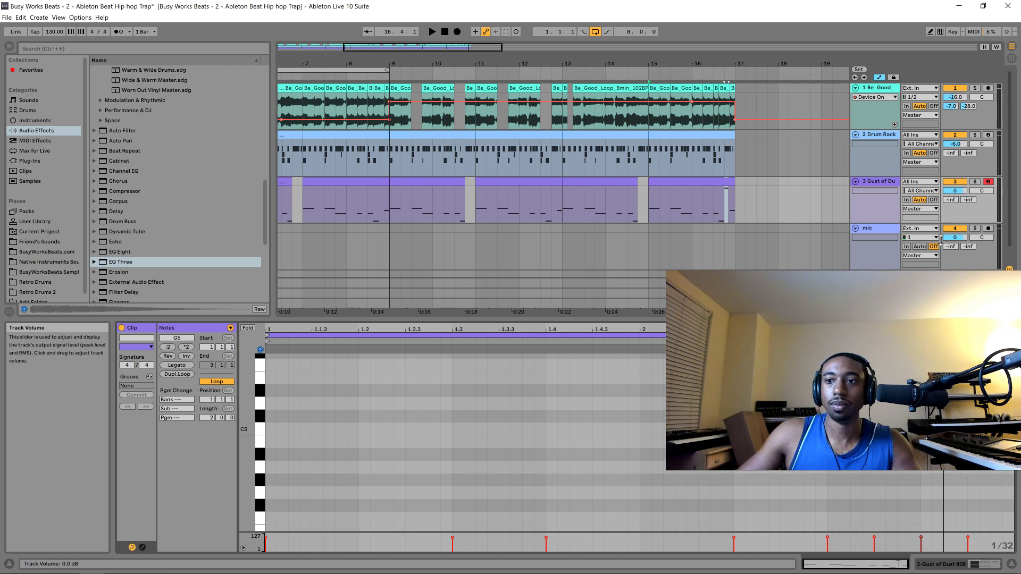
- Set the mic track's monitoring to In and add an A#3 note at 2.4.2 in the last 808 clip
left_click(907, 246)
scroll(465, 441, "down", 6)
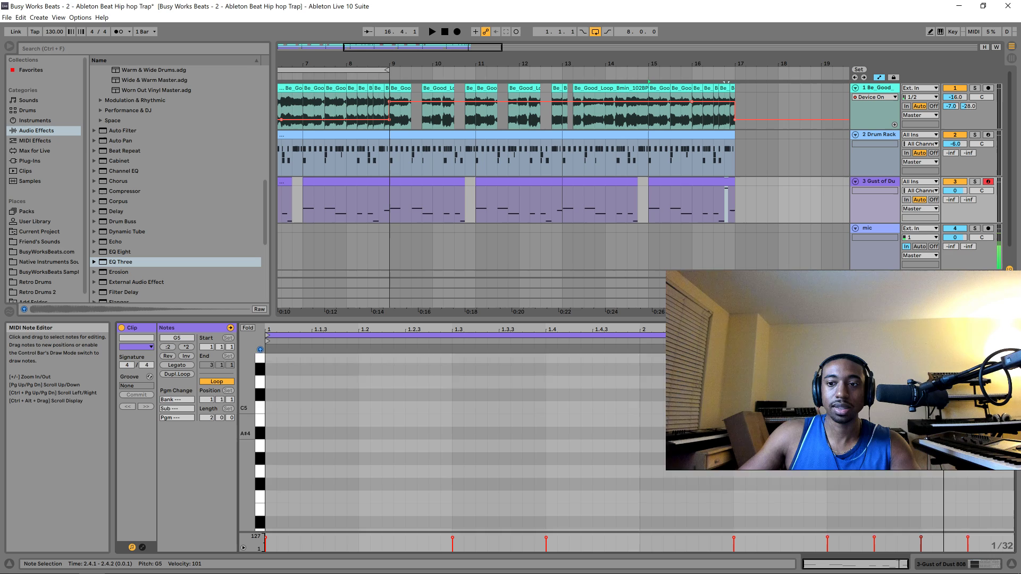
double_click(939, 449)
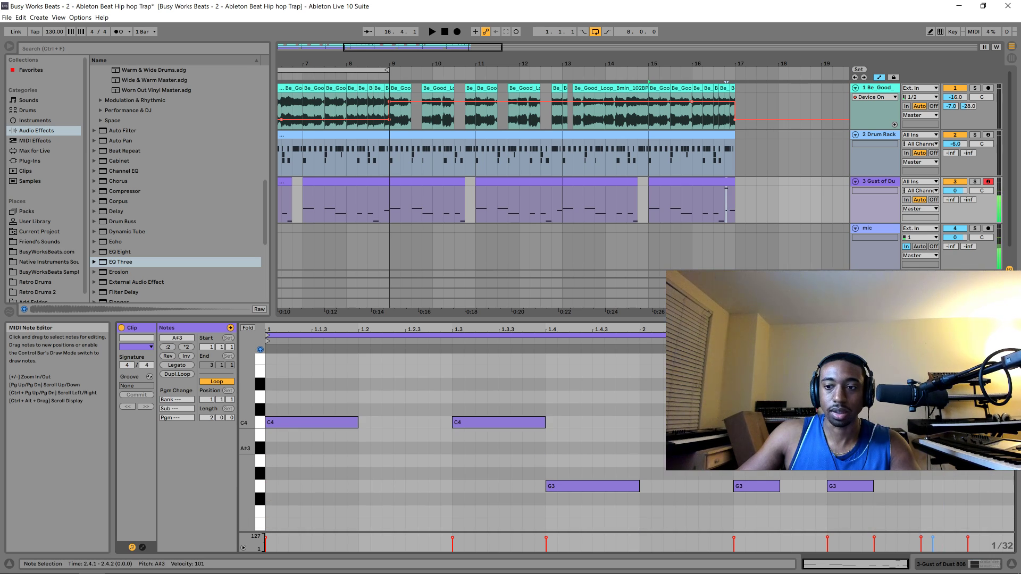
left_click_drag(939, 448, 951, 448)
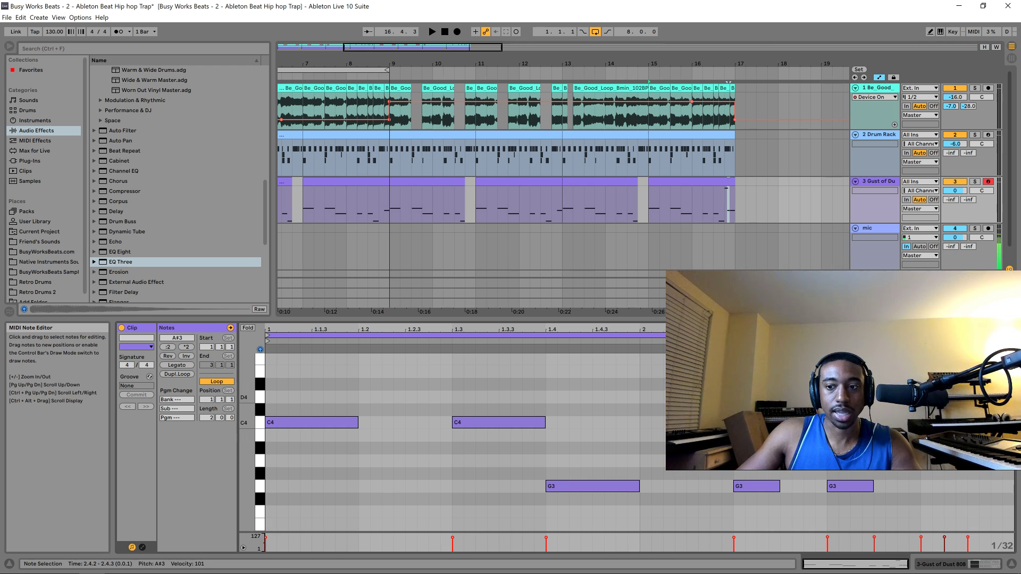
- Try the 808 Sampler's Portamento mode during playback, and set its glide mode to Glide
left_click(935, 564)
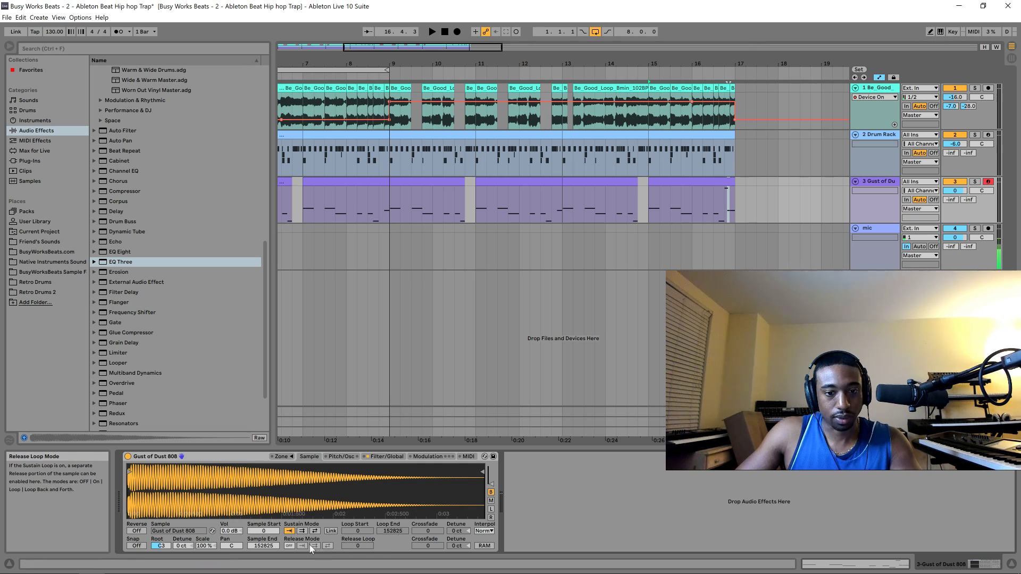
left_click(341, 457)
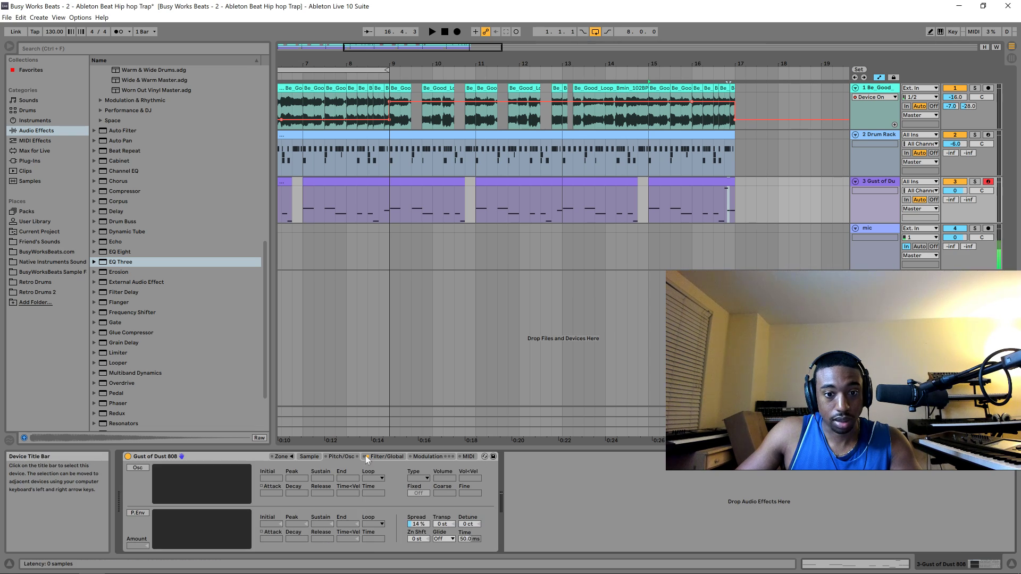
left_click(444, 539)
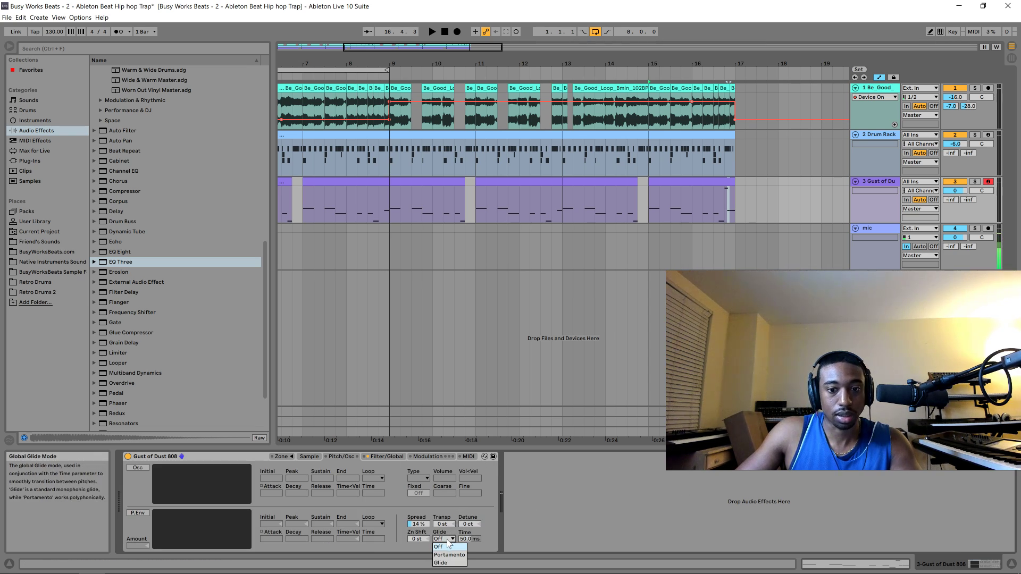
left_click(450, 549)
key("space")
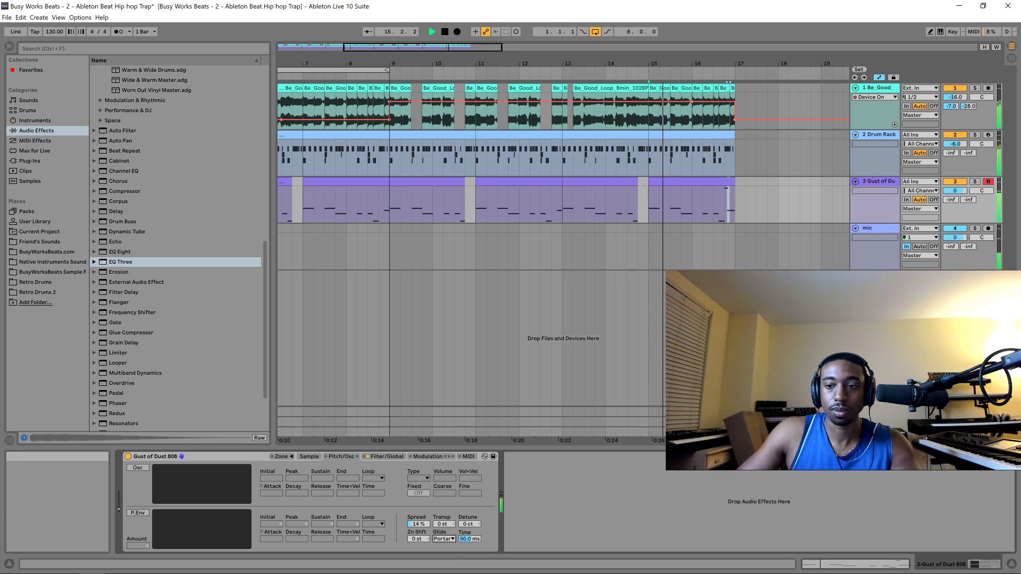
left_click(934, 246)
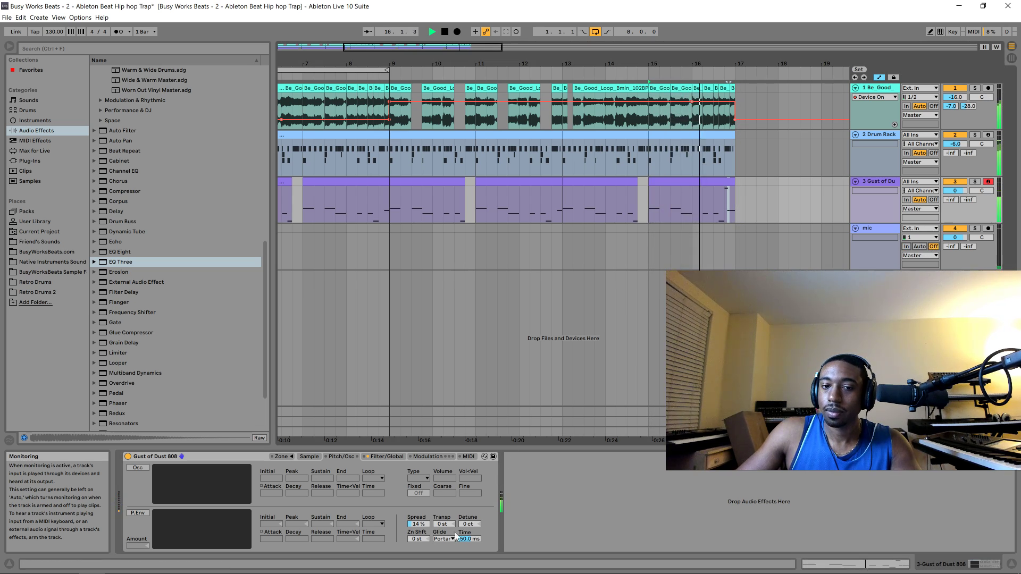
left_click(436, 539)
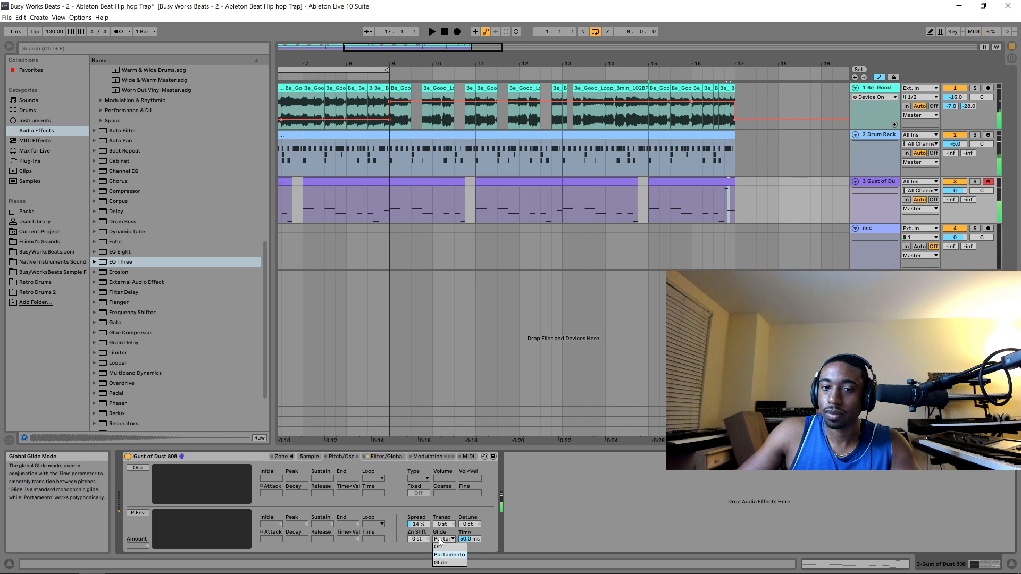
left_click(447, 548)
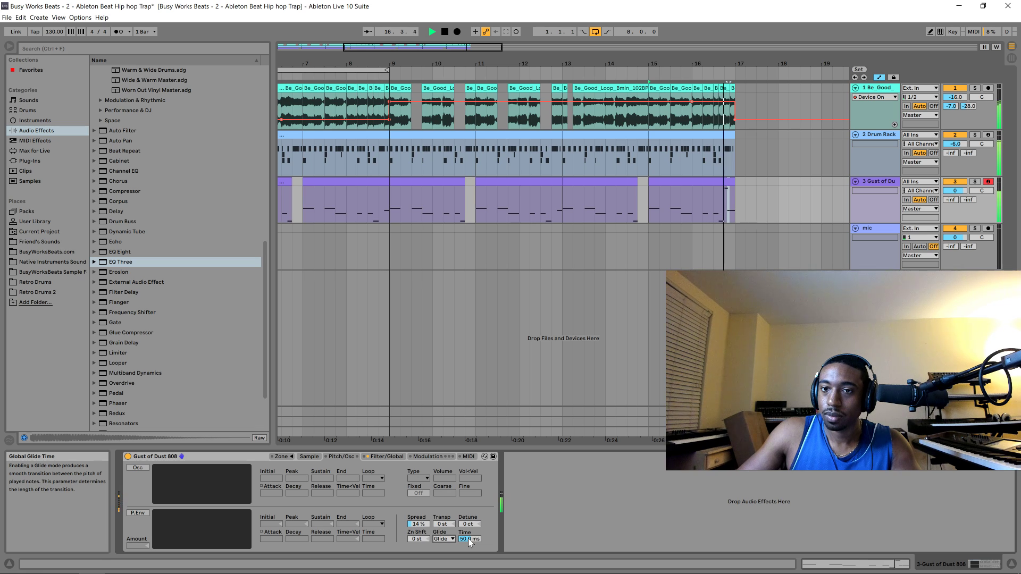
left_click(908, 247)
key("space")
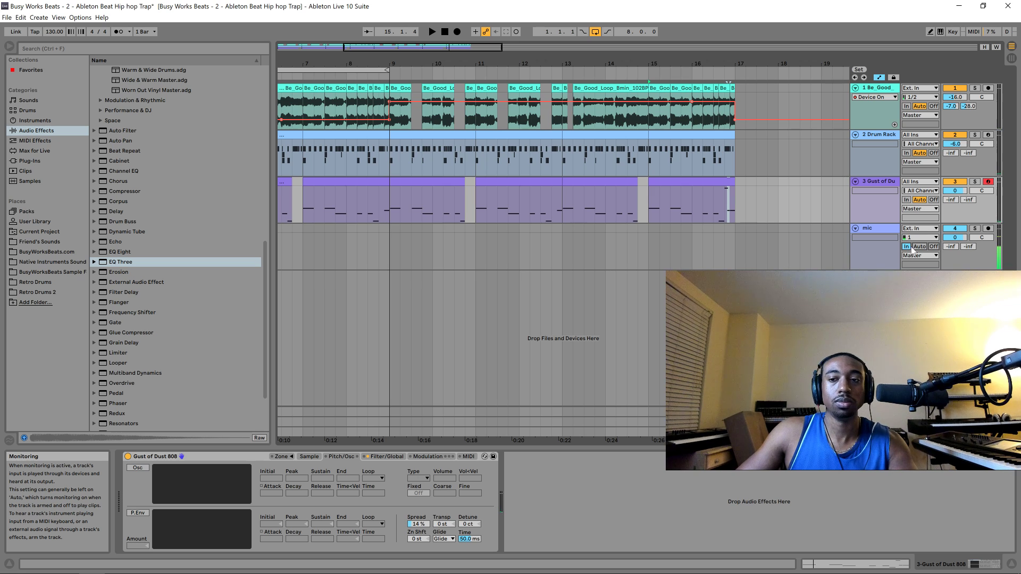
- Play from bar 15 with the mic track's monitoring off, and reopen the last 808 clip's notes
left_click(932, 248)
key("space")
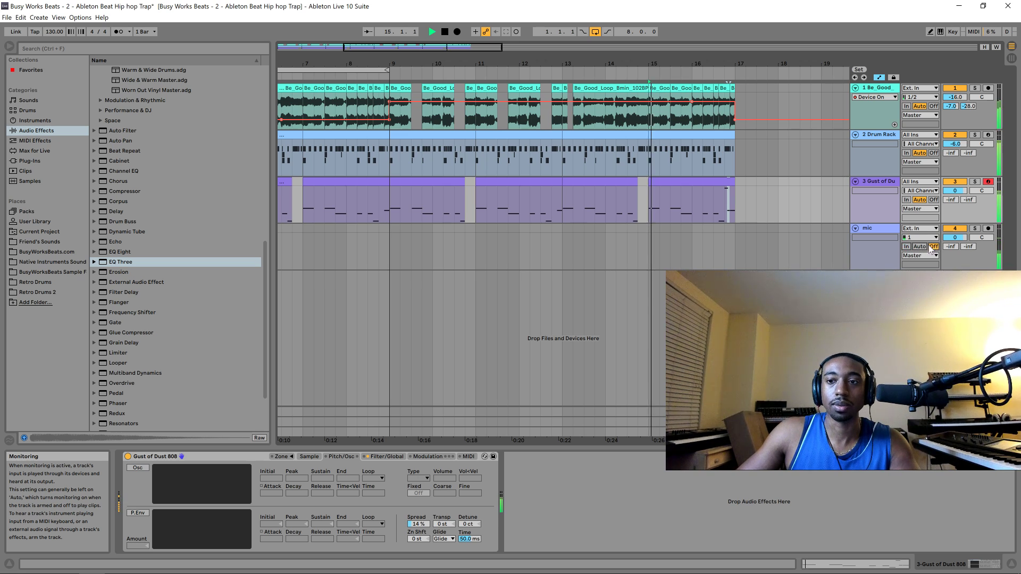
double_click(719, 181)
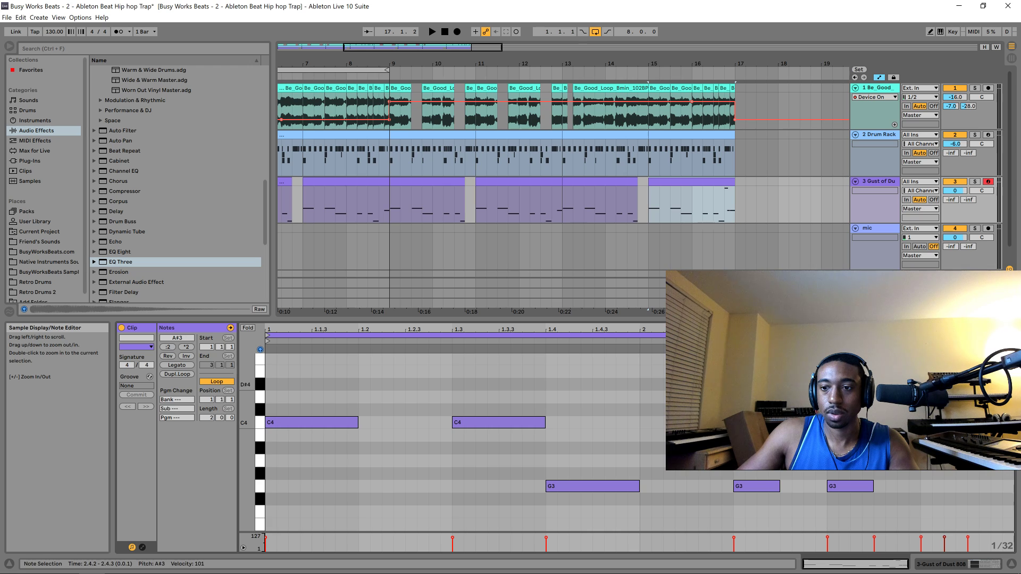
- Delete the A#3 note at 2.4.2 in the last 808 clip and extend its G5 note to end at 2.4.3
left_click_drag(926, 391, 959, 437)
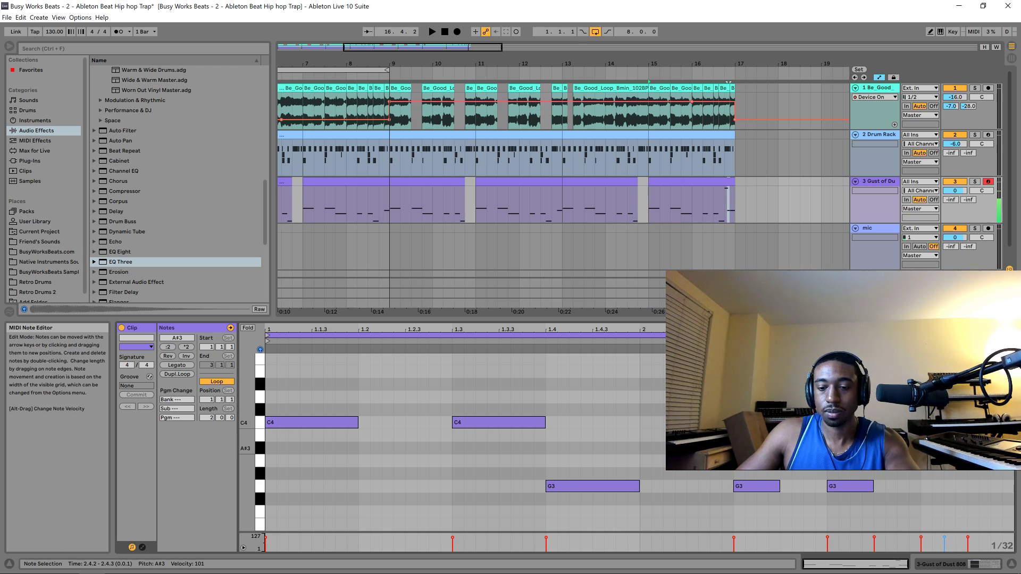
key("Delete")
scroll(949, 480, "up", 3)
scroll(949, 480, "up", 5)
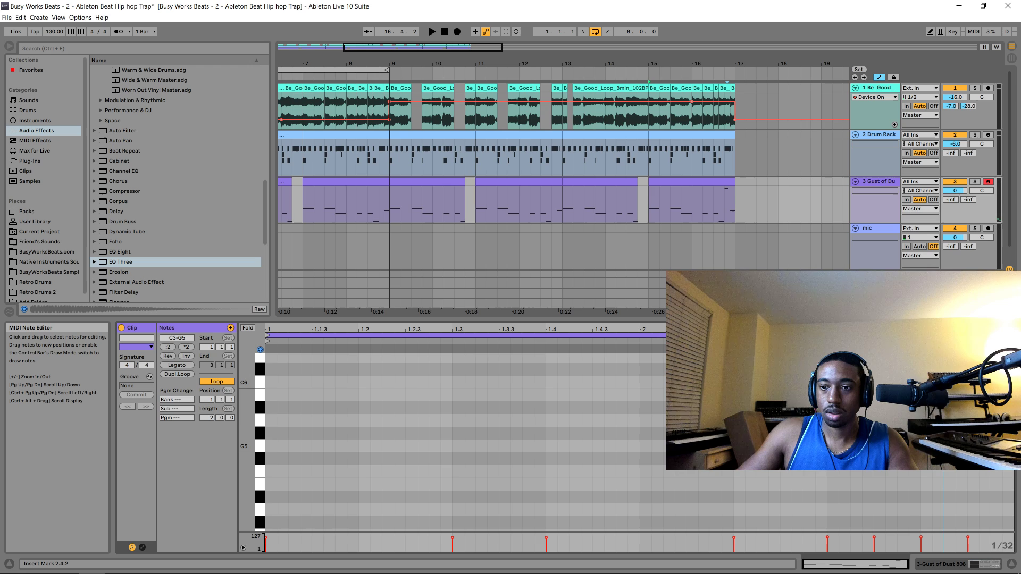
left_click_drag(956, 447, 979, 447)
scroll(968, 446, "down", 4)
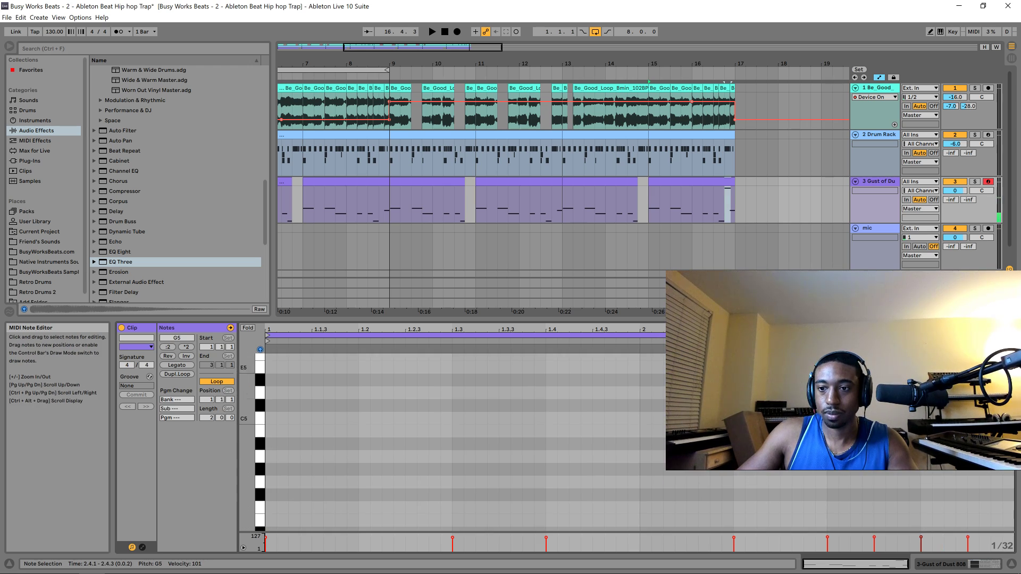
- Play the last 808 clip from bar 15 with the mic track's monitoring off, and bring back the 808 track's device chain
left_click(878, 349)
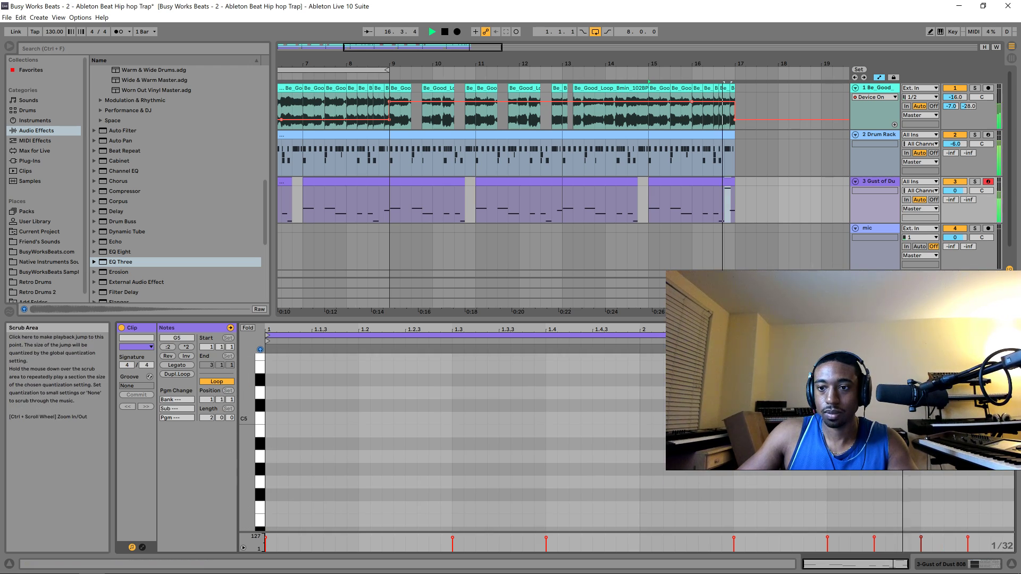
key("space")
left_click(906, 246)
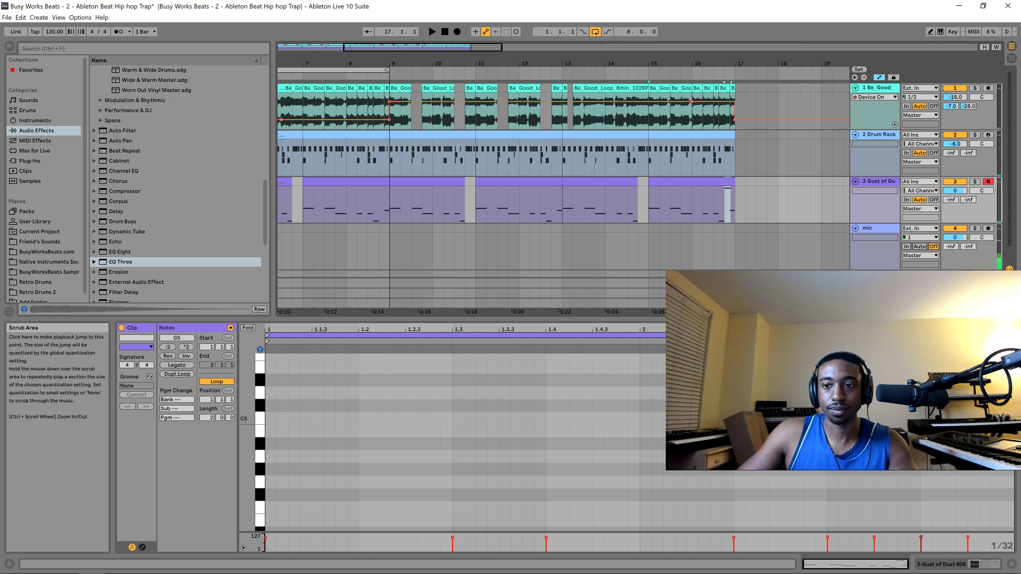
left_click(723, 71)
left_click(650, 81)
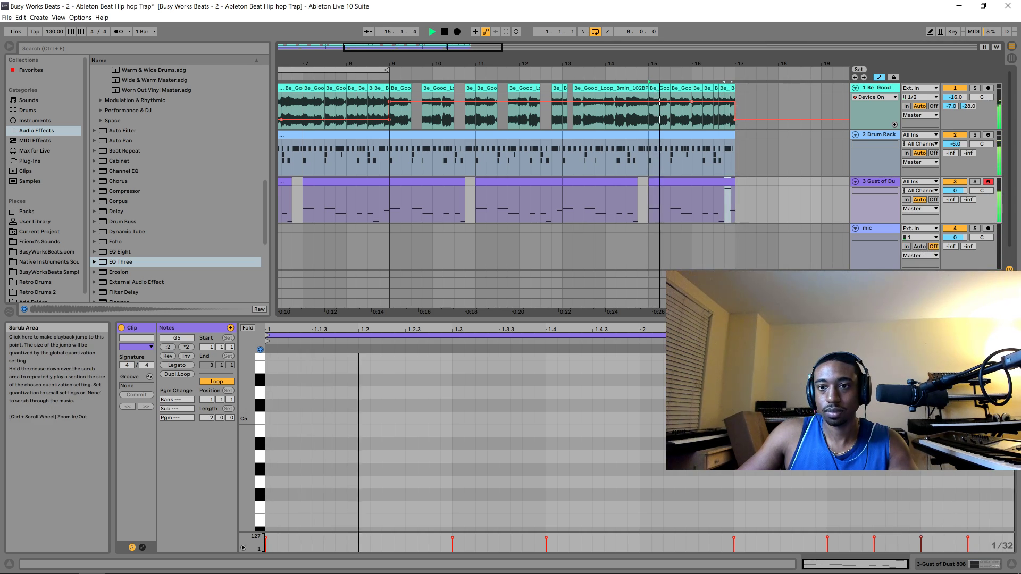
scroll(639, 442, "down", 2)
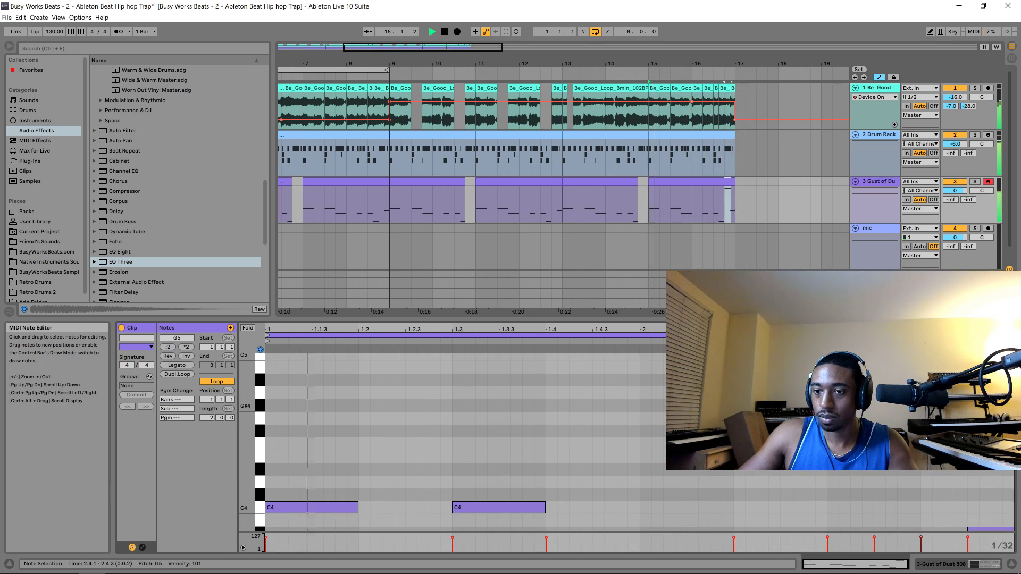
scroll(531, 441, "down", 4)
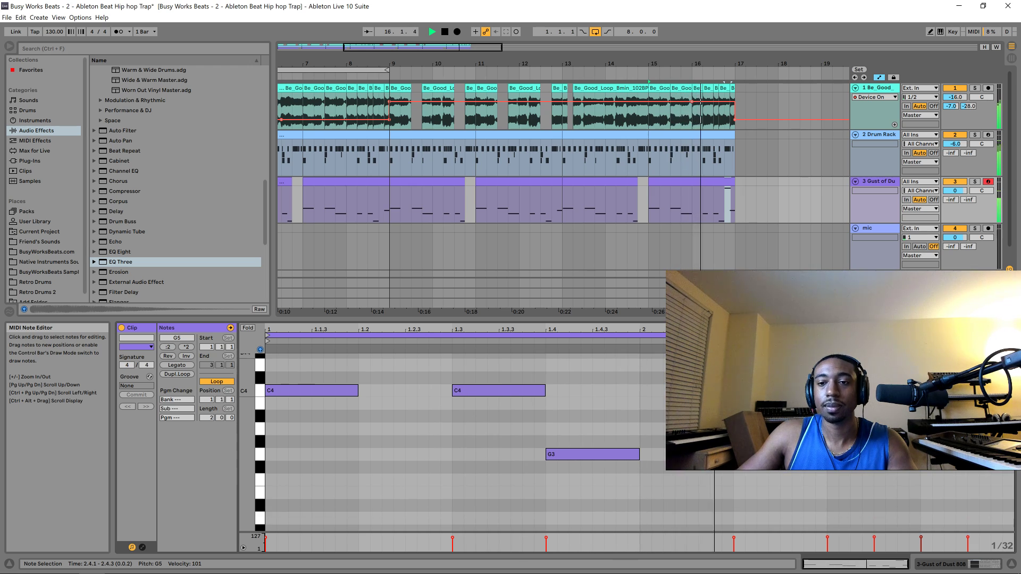
key("shift+Tab")
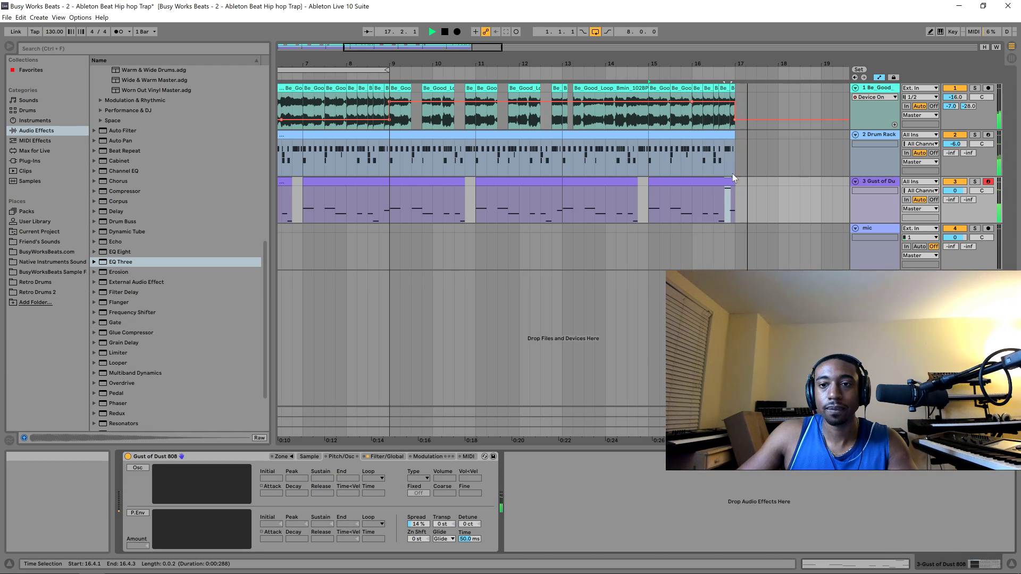
key("space")
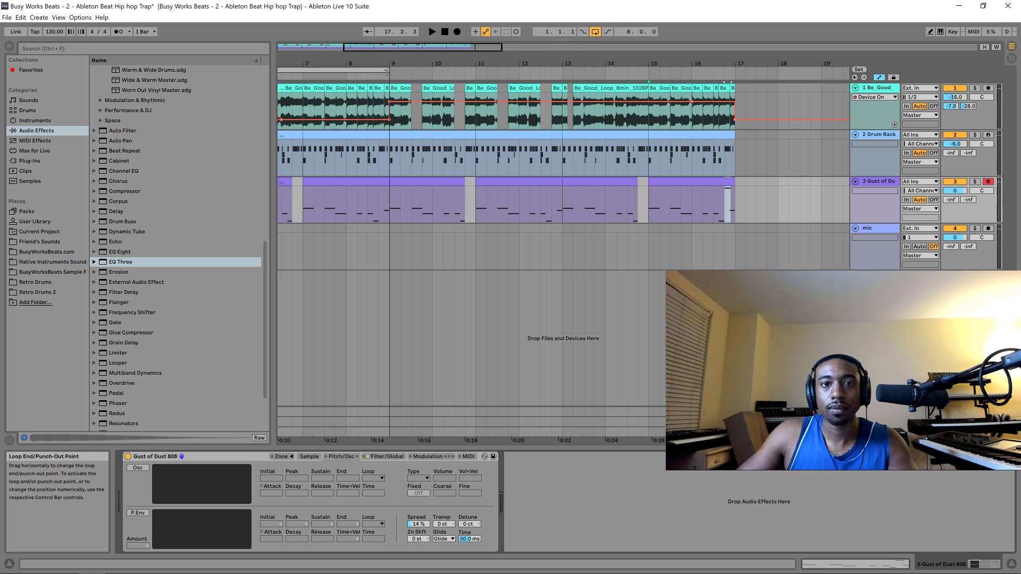
- Extend the arrangement loop to 16 bars, ending at bar 17, and play the beat from bar 1
left_click_drag(387, 70, 733, 69)
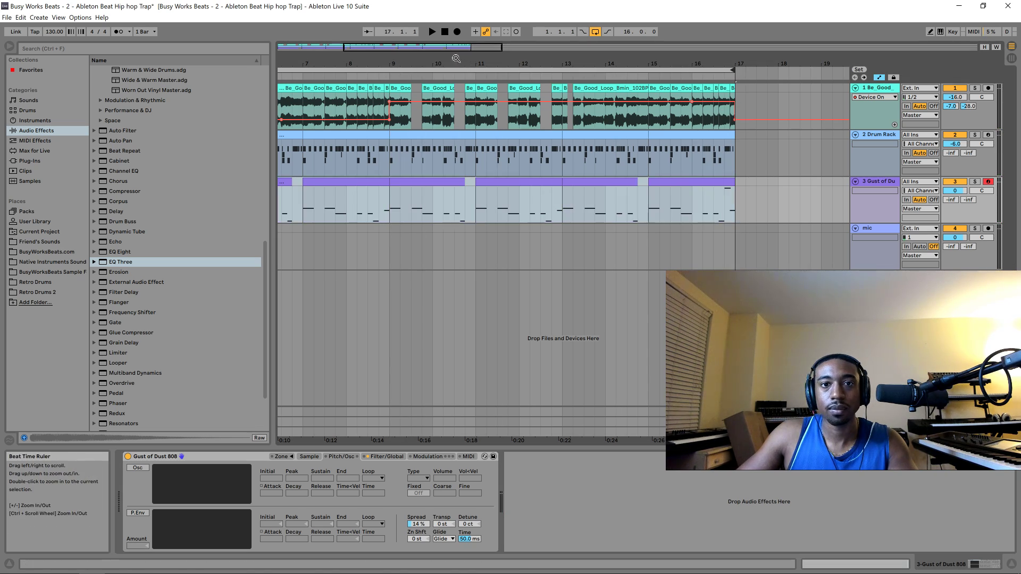
left_click(445, 33)
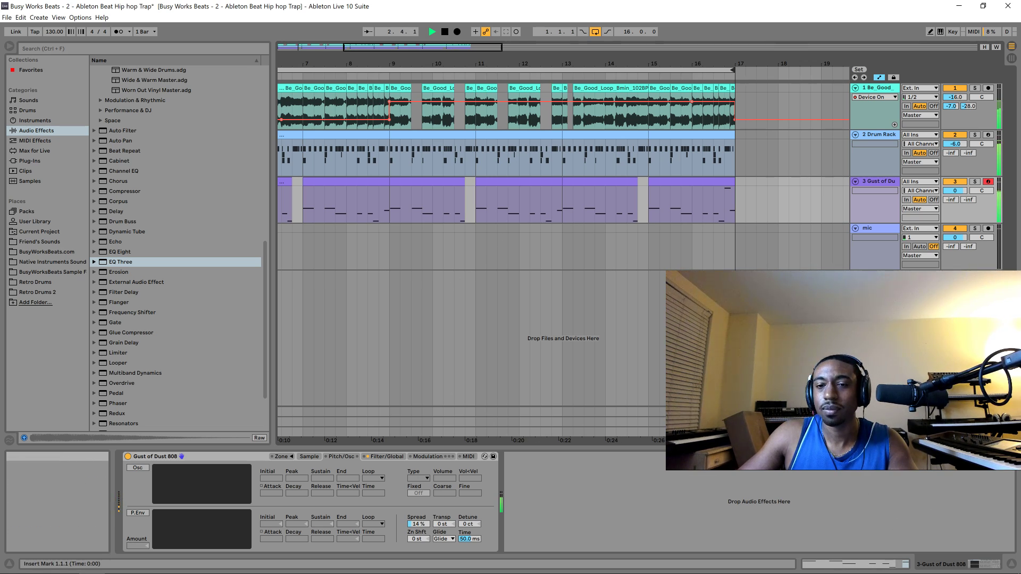
left_click(626, 283)
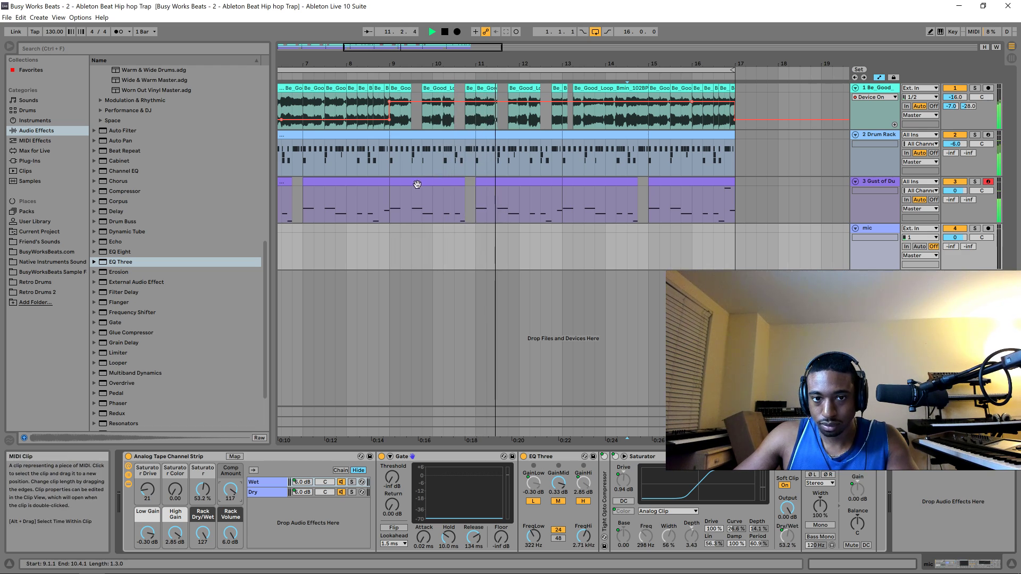
- Replace the 808 clip at bars 7 to 9 with a copy of the final clip from bar 15, and save the set
left_click(371, 180)
key("ctrl+x")
left_click(642, 189)
key("ctrl+v")
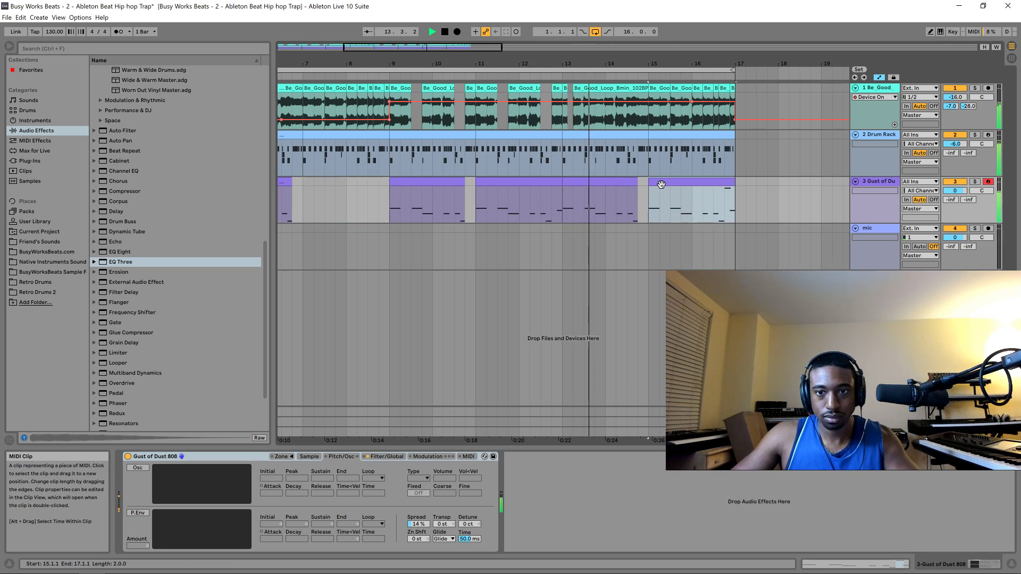
left_click(304, 192)
key("ctrl+v")
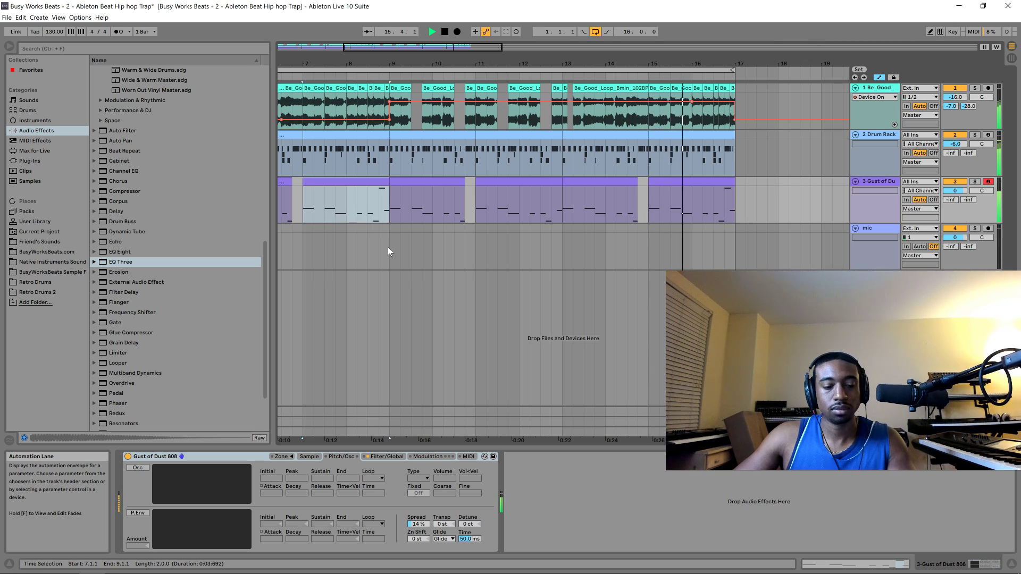
key("ctrl+s")
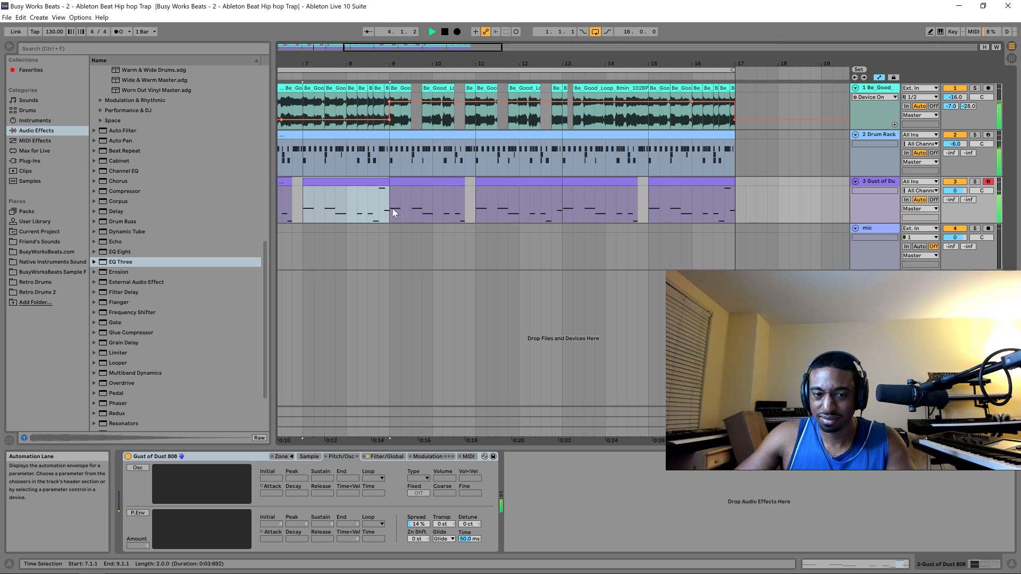
- Switch to Session View, stop playback and set the mic track's monitoring to In
left_click(1011, 59)
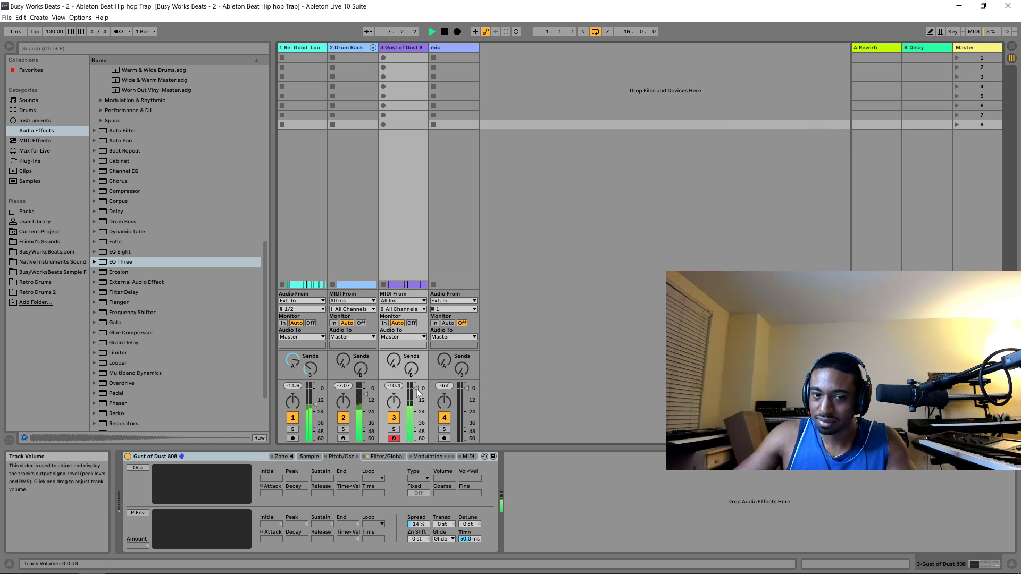
key("space")
left_click(435, 323)
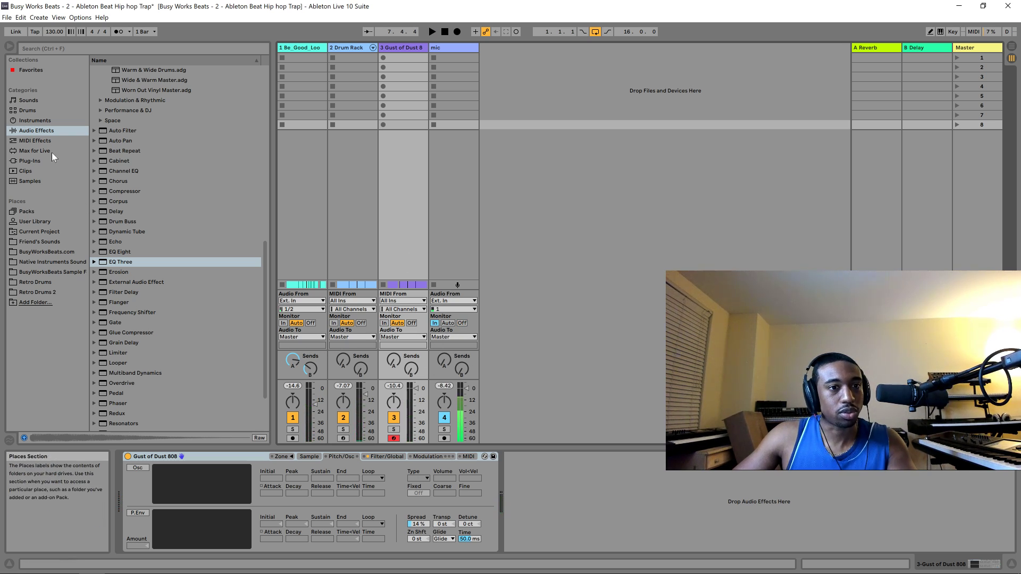
- Add a Drum Buss after the Gust of Dust 808 Sampler and save the set
scroll(170, 256, "up", 5)
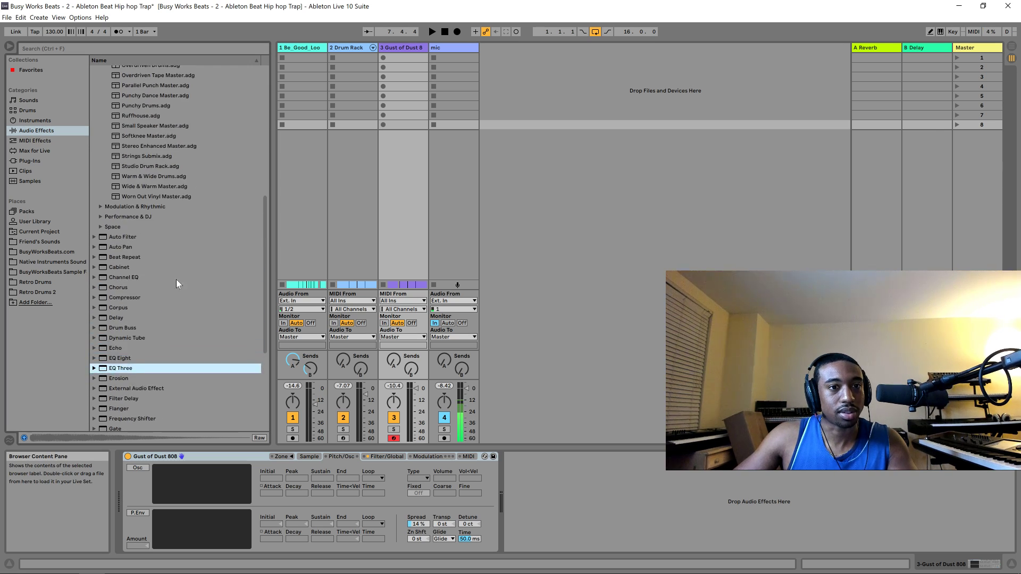
scroll(154, 288, "down", 5)
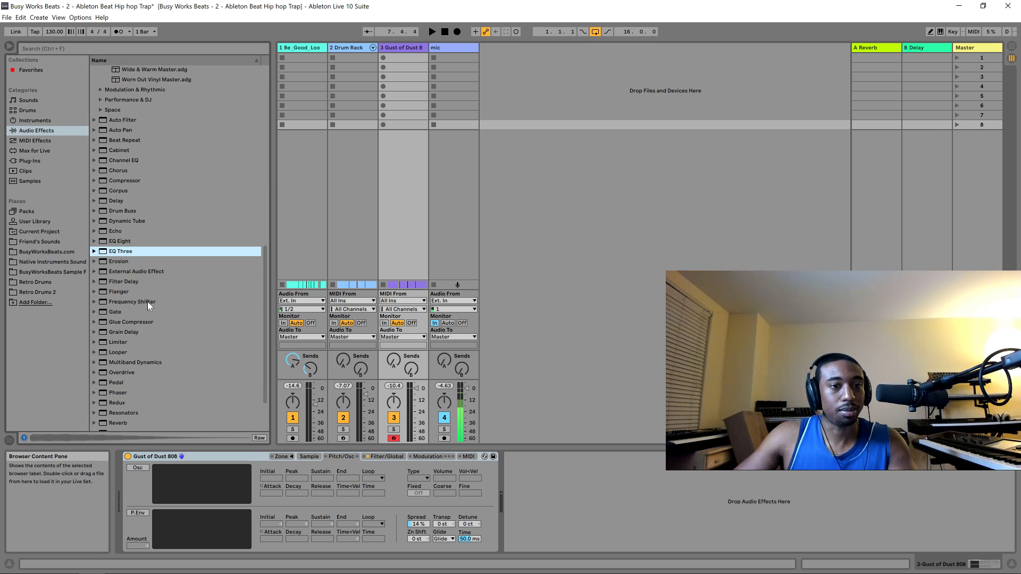
scroll(154, 308, "down", 2)
scroll(161, 215, "down", 1)
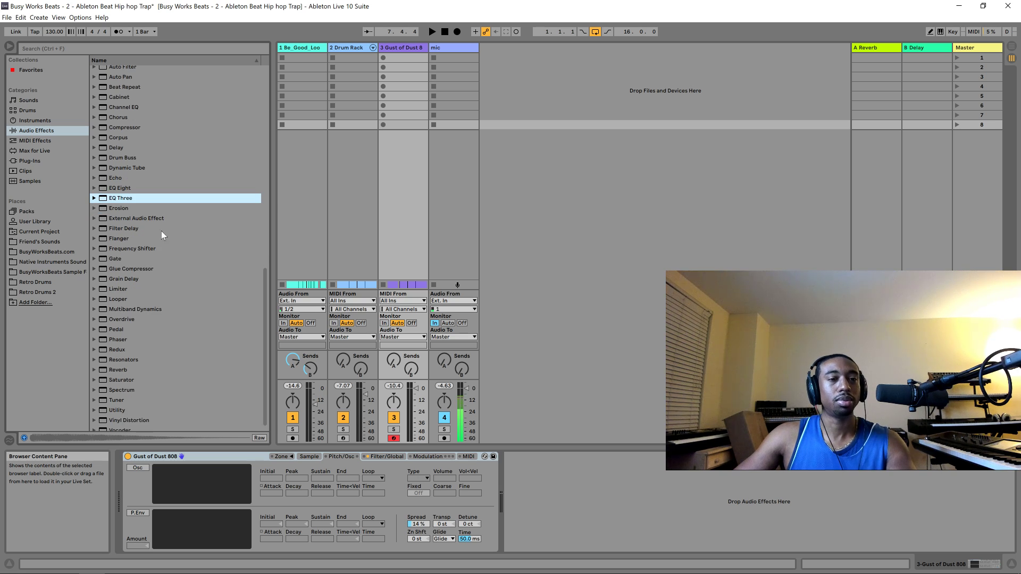
left_click_drag(131, 157, 549, 494)
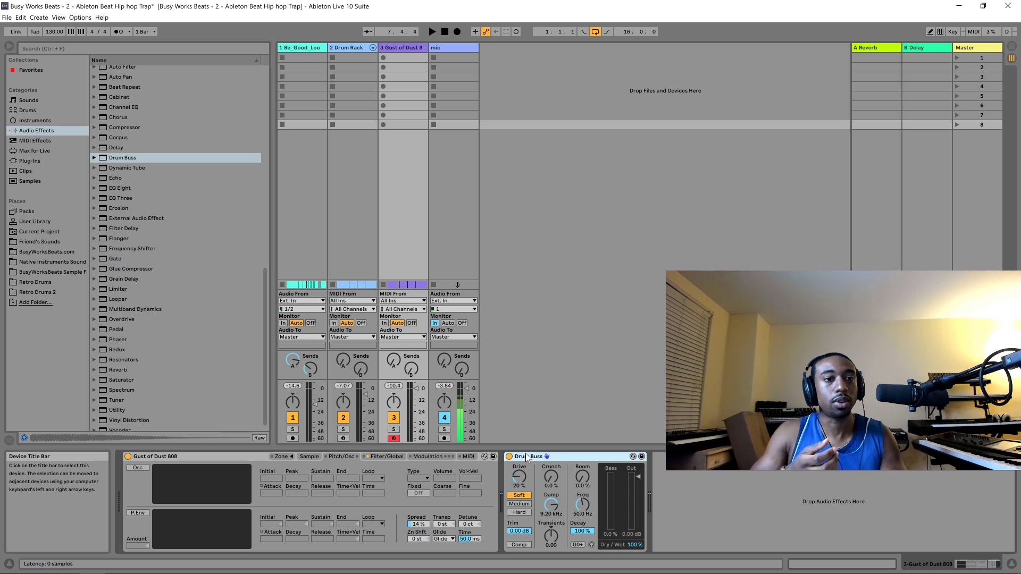
left_click(446, 241)
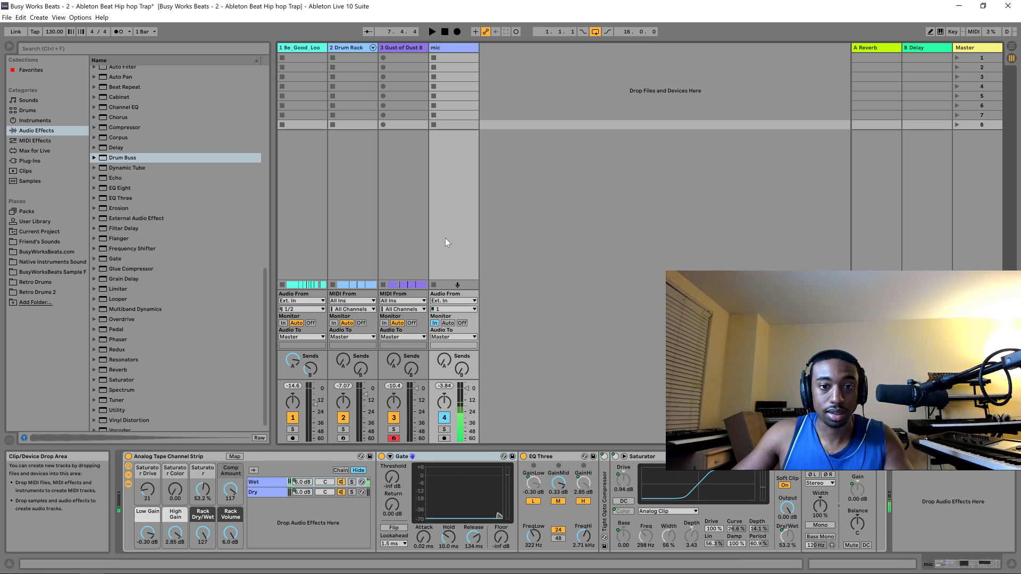
key("ctrl+s")
- Compare the device chains of the mic and 808 tracks, and play the beat briefly to check the CPU load
left_click(409, 230)
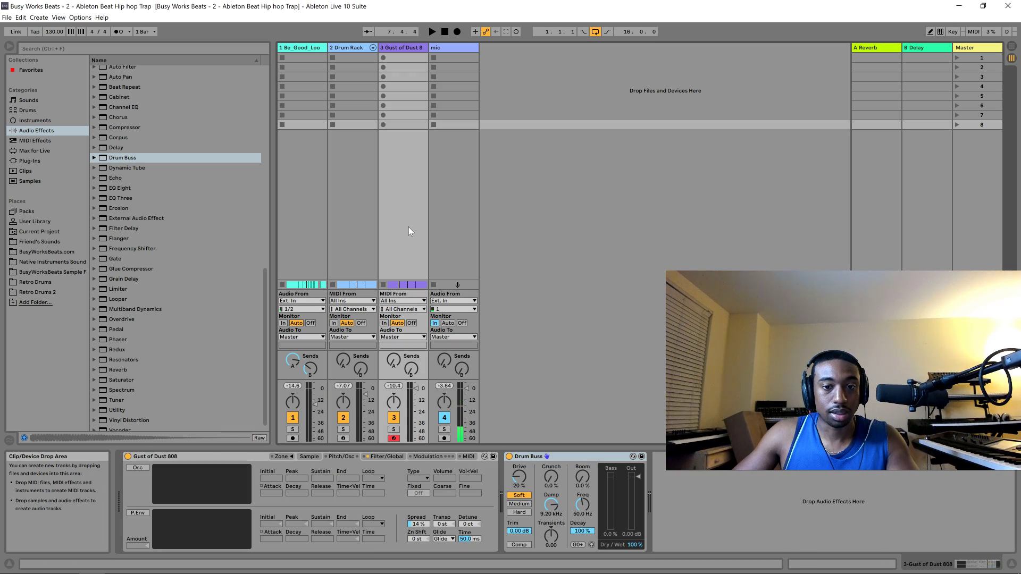
left_click(458, 220)
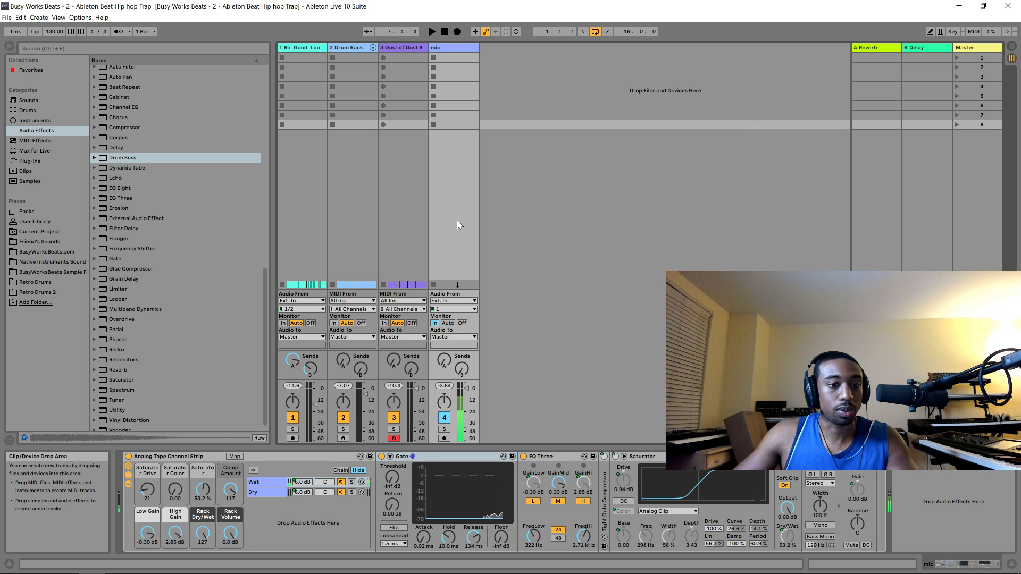
left_click(413, 234)
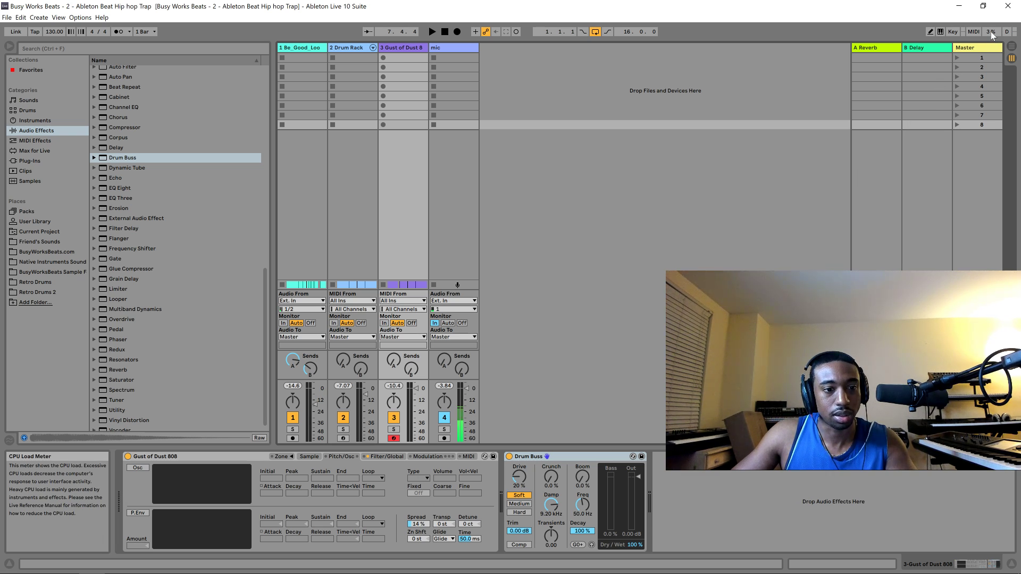
key("space")
key("space")
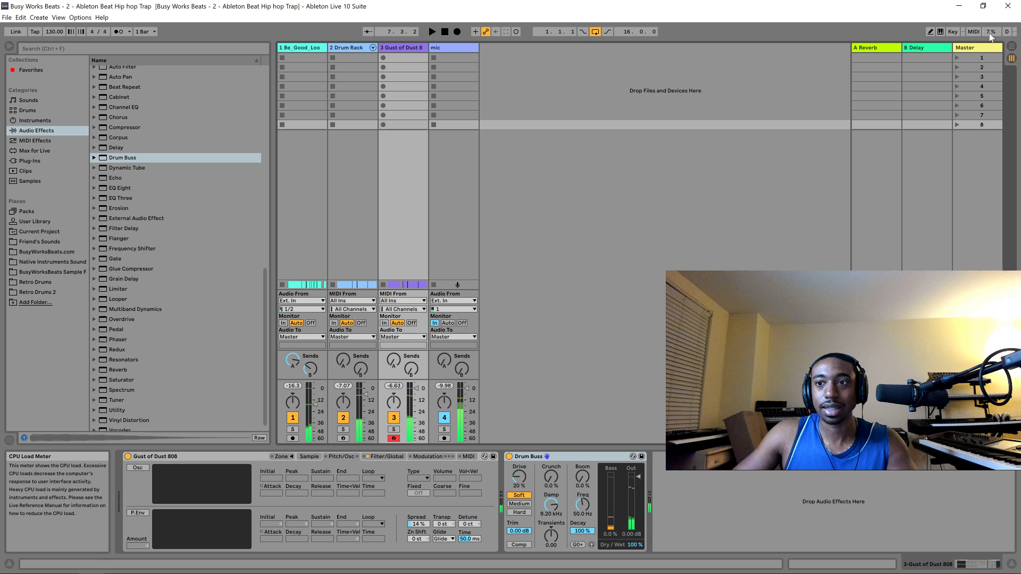
key("space")
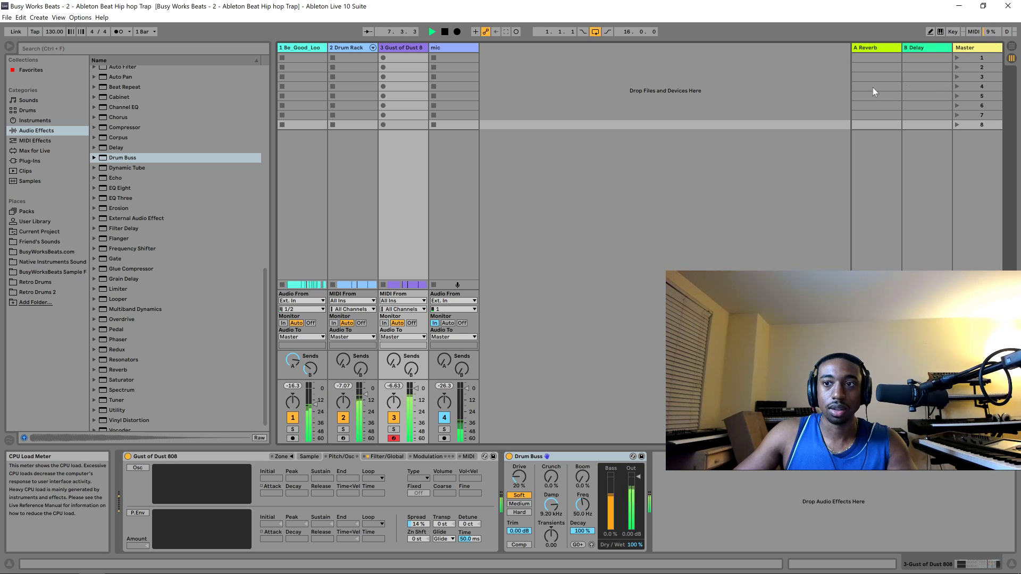
key("space")
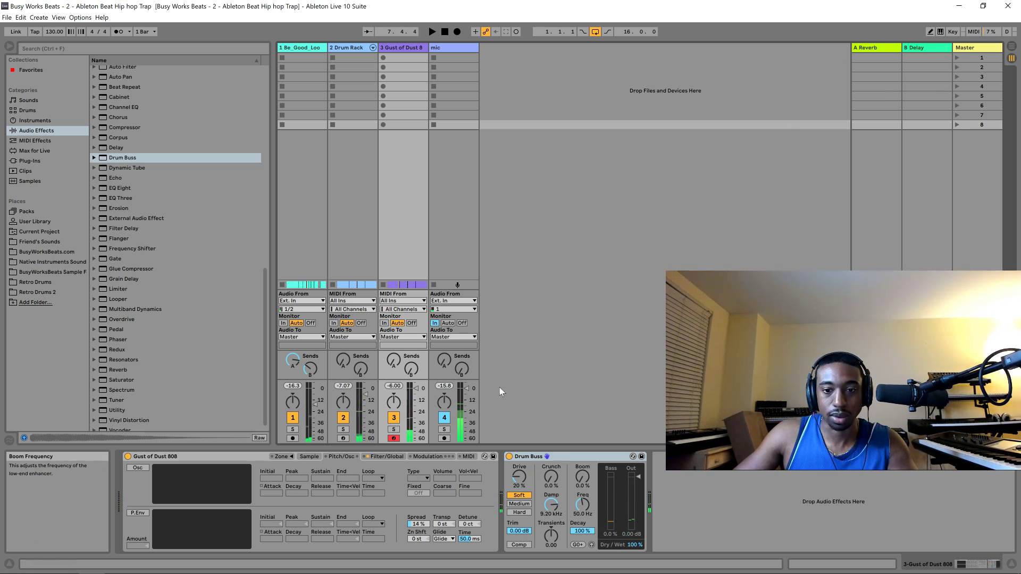
- Turn the mic track's monitoring off and, during playback, set the Drum Buss Drive to 51%, Crunch to 87% and output to -11.4 dB
left_click(462, 323)
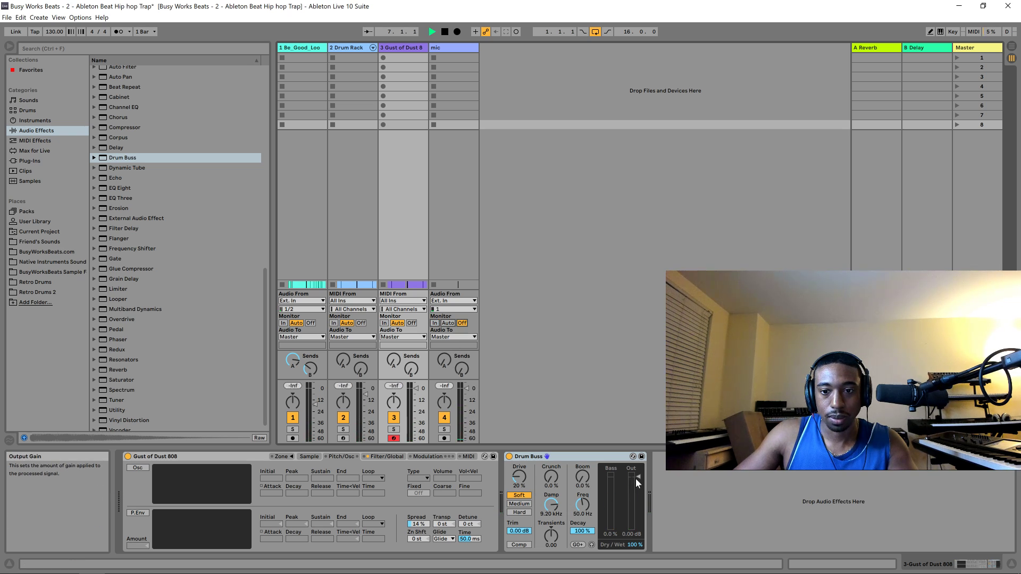
key("space")
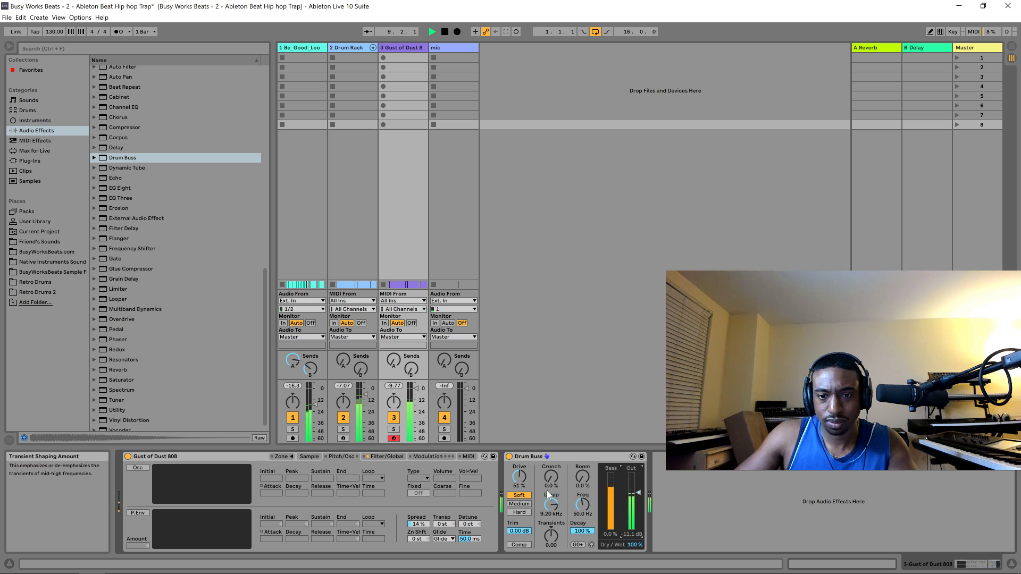
left_click_drag(551, 477, 551, 471)
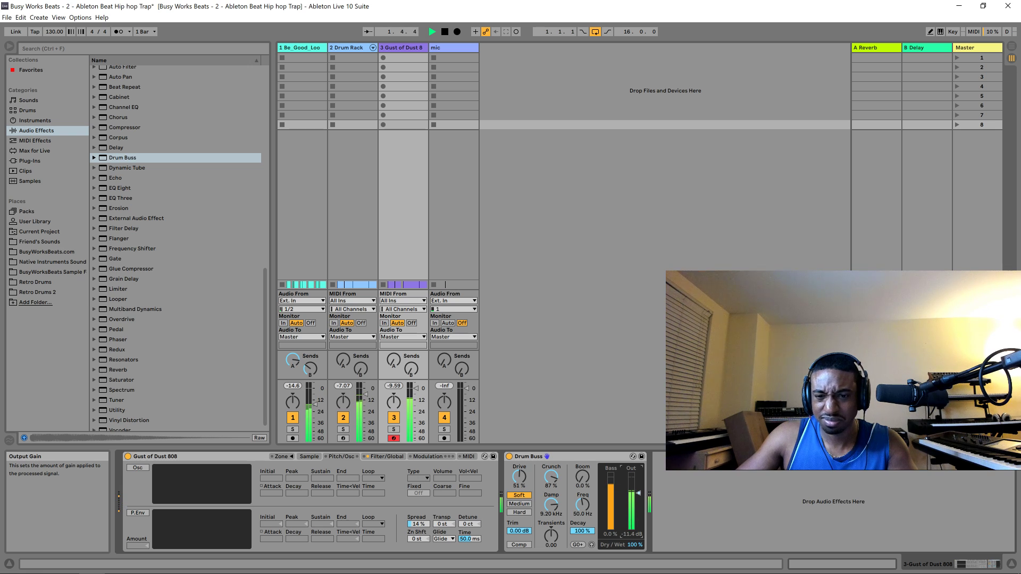
- Set the Drum Buss distortion type to Hard, output to -13.3 dB and Dry/Wet to 54%, and bypass the device to compare
left_click(521, 504)
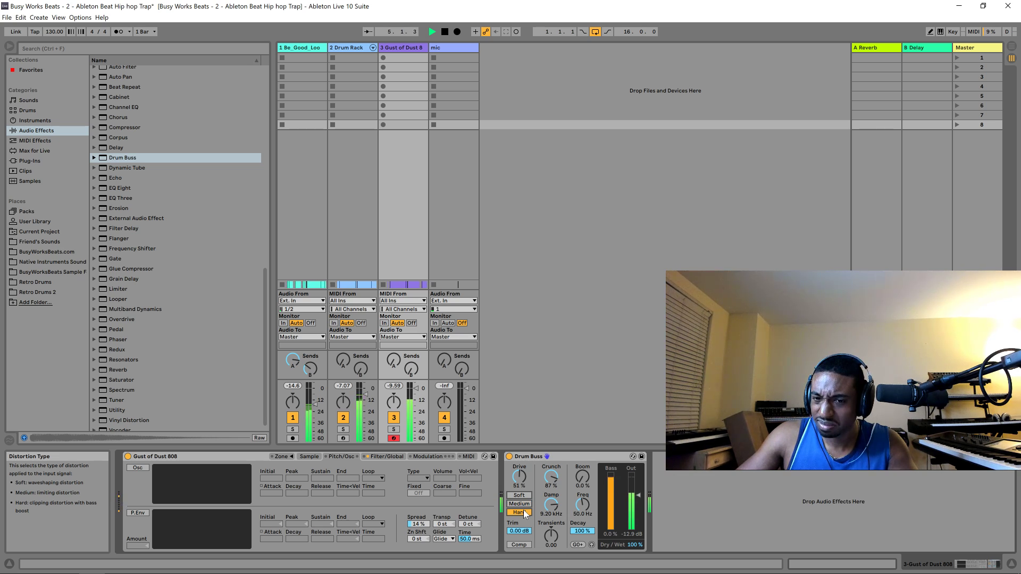
left_click_drag(631, 545, 631, 570)
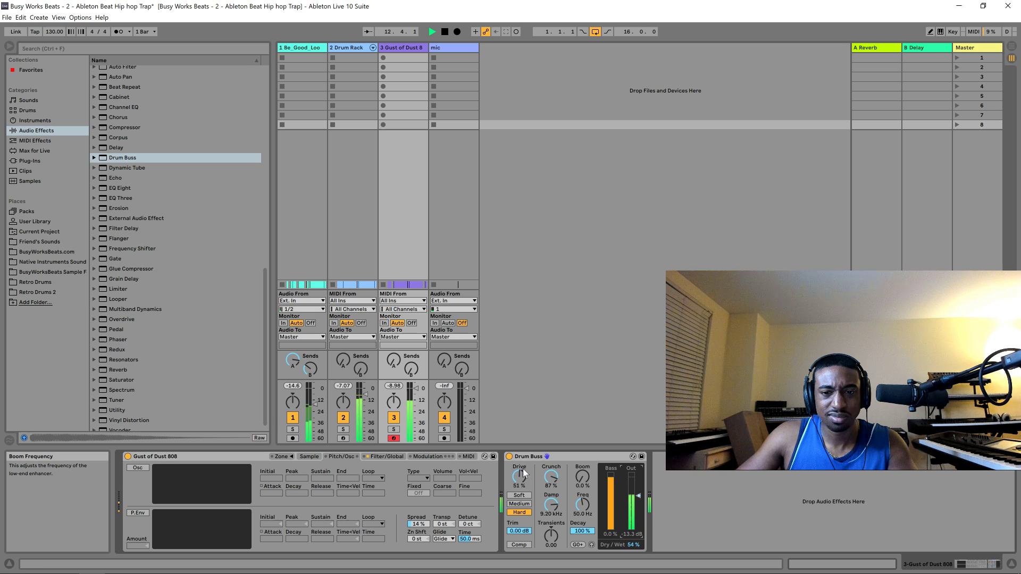
left_click(512, 457)
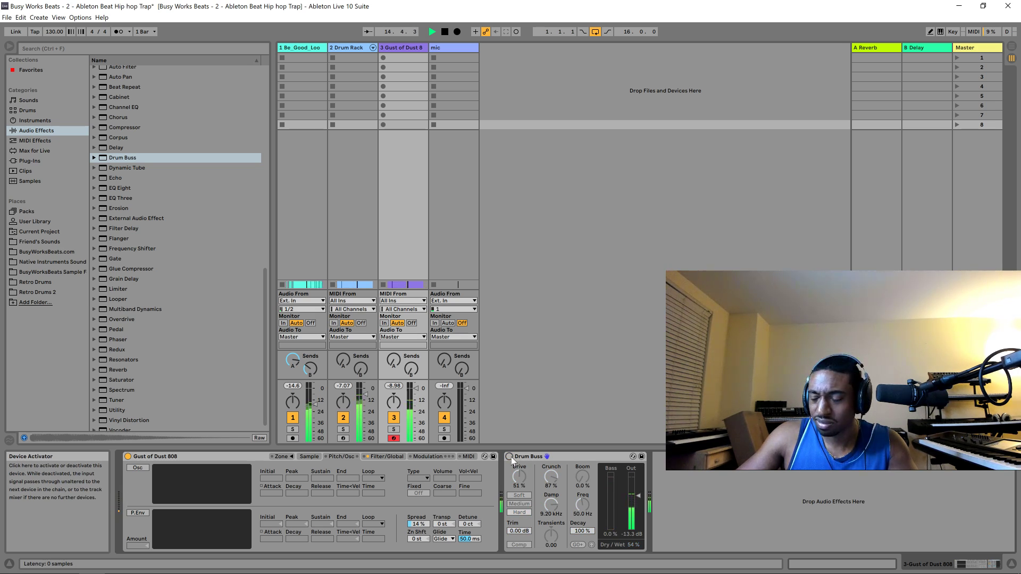
- Re-enable the Drum Buss on the 808, set its Dry/Wet to 12%, and compare the sound with the device bypassed and active
left_click(511, 457)
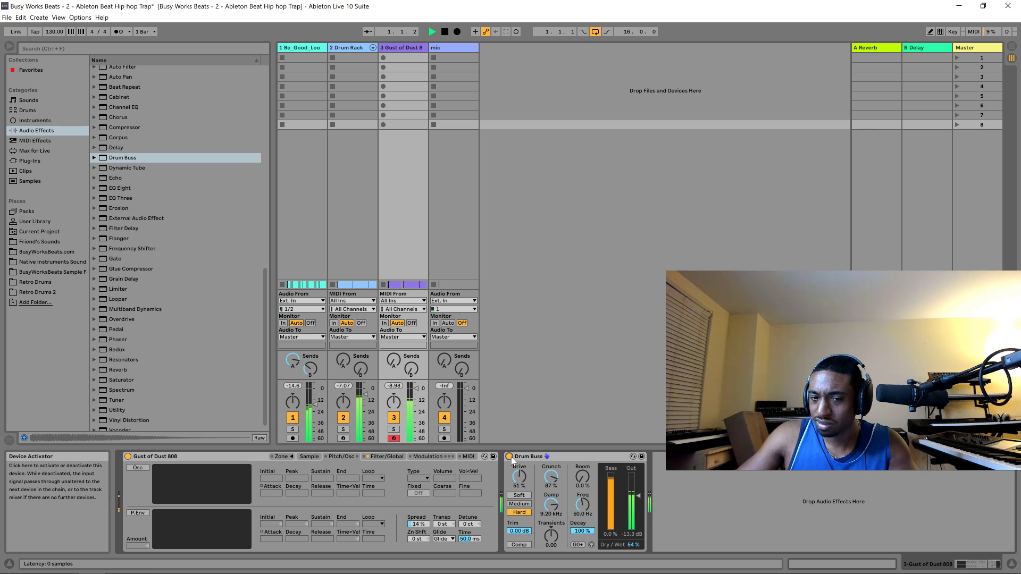
mouse_move(633, 545)
left_mouse_down()
mouse_move(633, 558)
mouse_move(631, 545)
left_mouse_up()
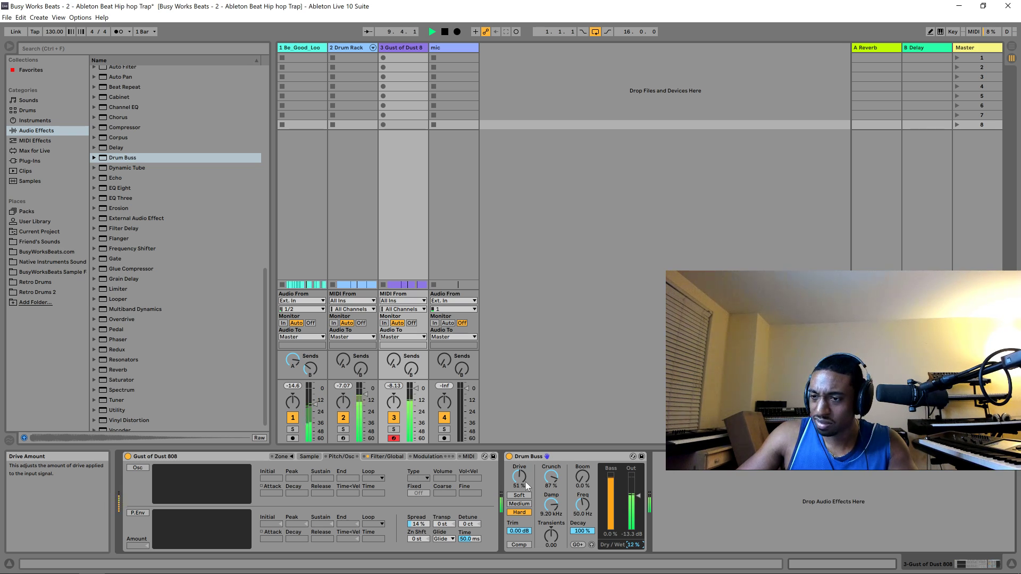
left_click(509, 456)
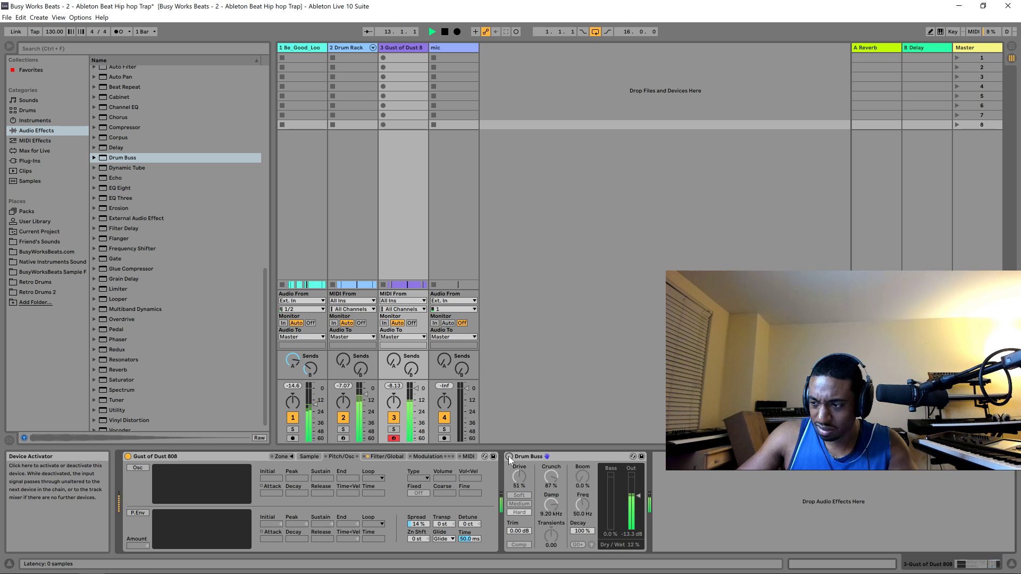
left_click(509, 456)
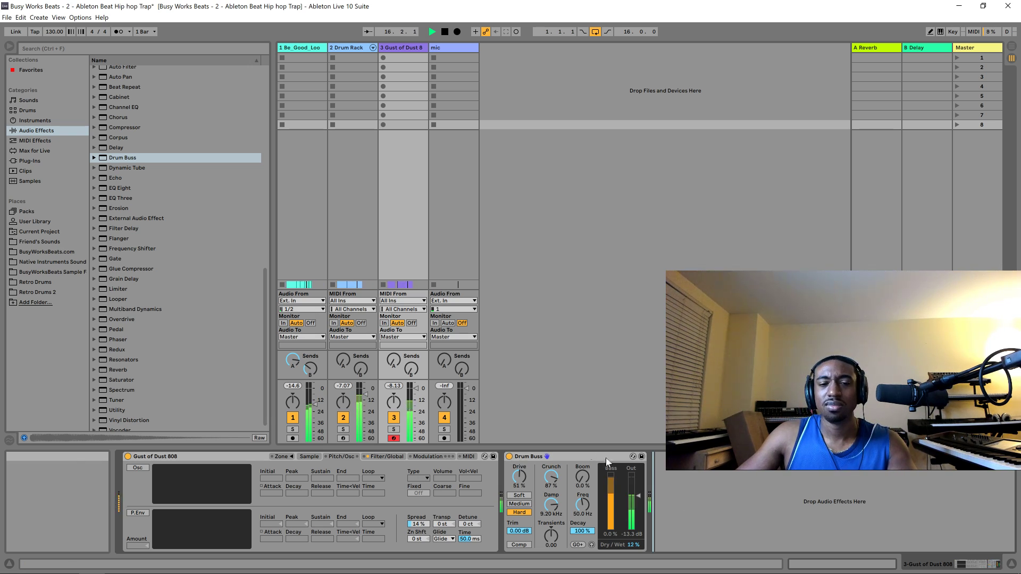
- View the device chains of the mic and vocal loop tracks, and return to the Arrangement View during playback
left_click(439, 224)
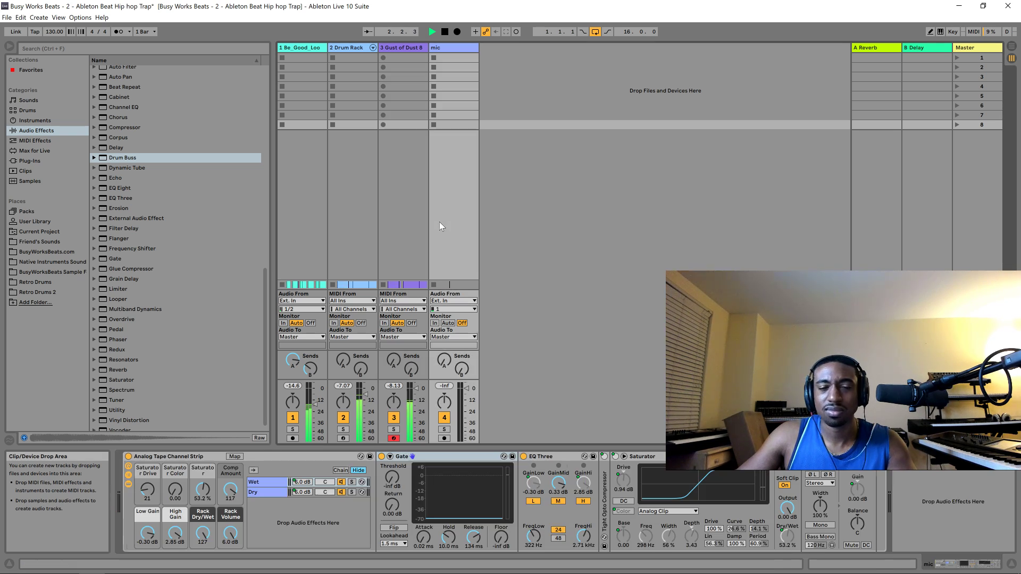
left_click(315, 215)
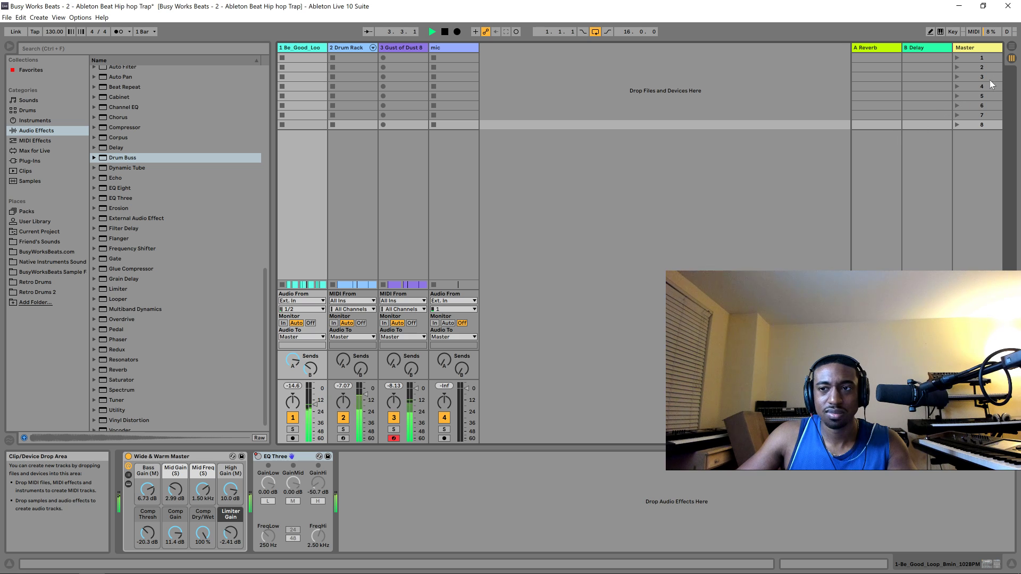
key("Tab")
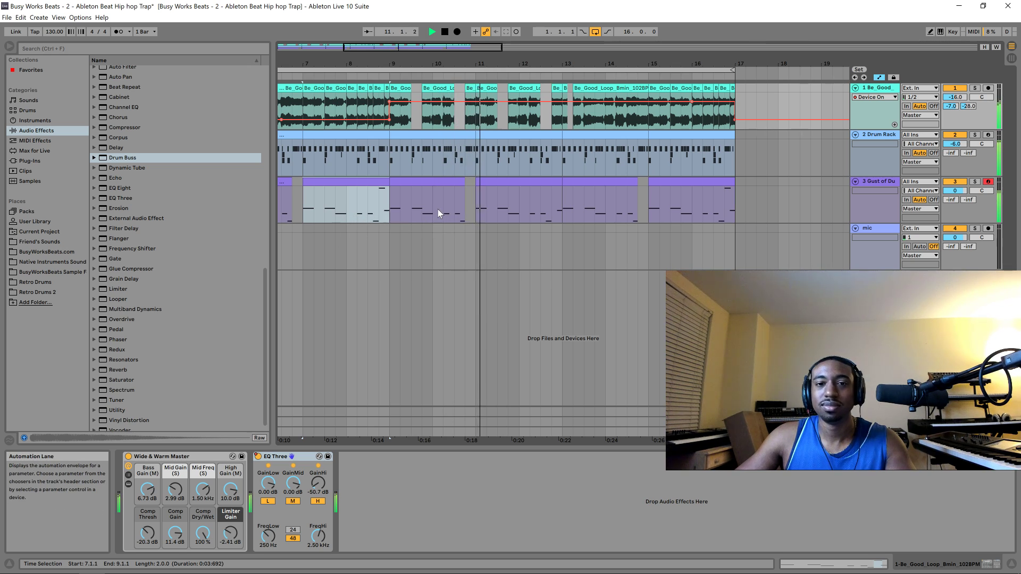
- Set the mic track's monitoring to In, stop playback, and show the 808 track's device chain
left_click(454, 241)
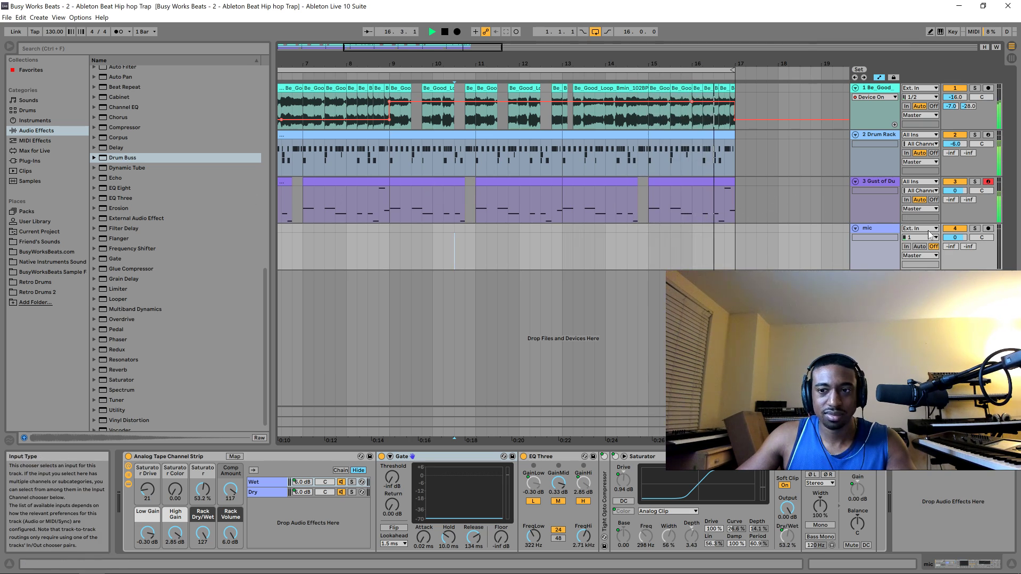
left_click(906, 246)
key("space")
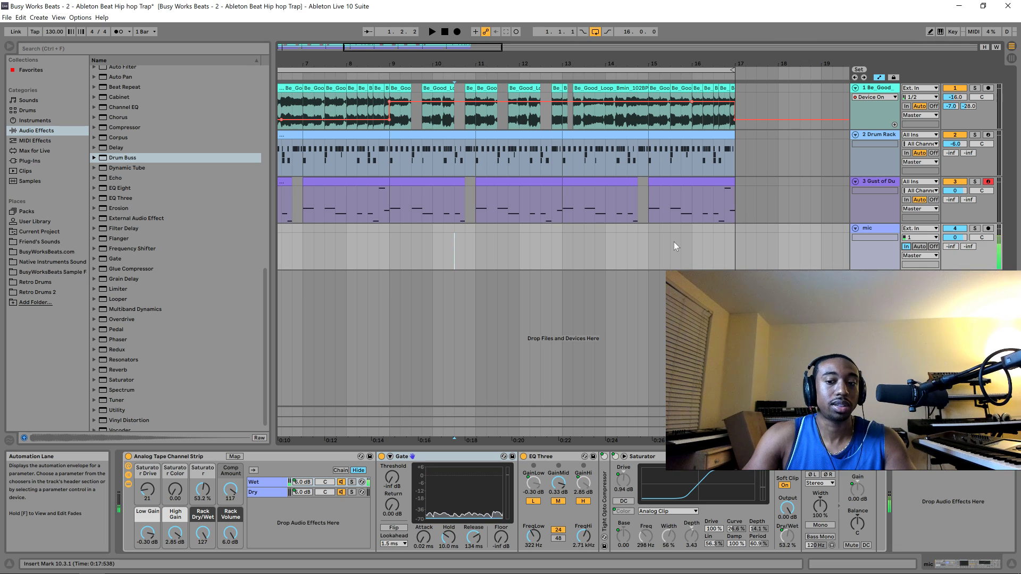
left_click(886, 213)
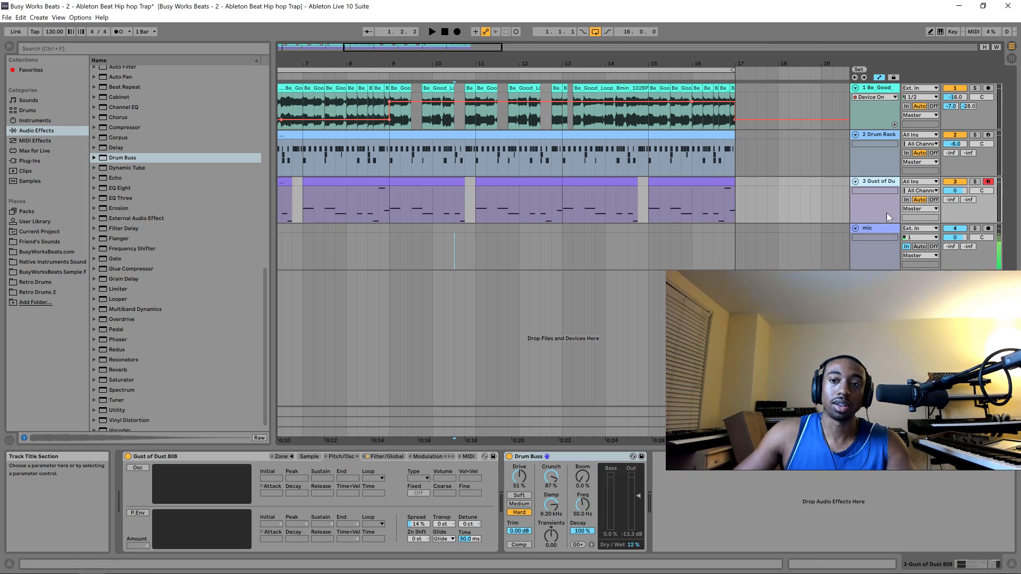